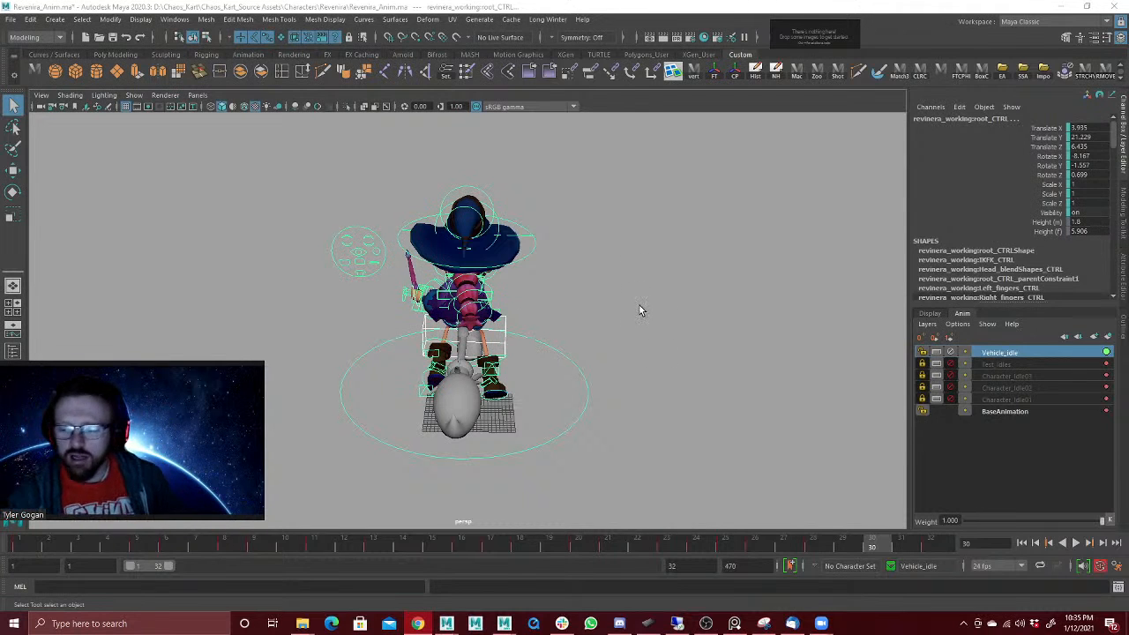
Step: Play back the Vehicle_Idle animation, stop it, and examine the broom-riding character from different angles
{"action": "left_click_drag", "start_coordinate": [512, 358], "coordinate": [582, 310], "text": "alt"}
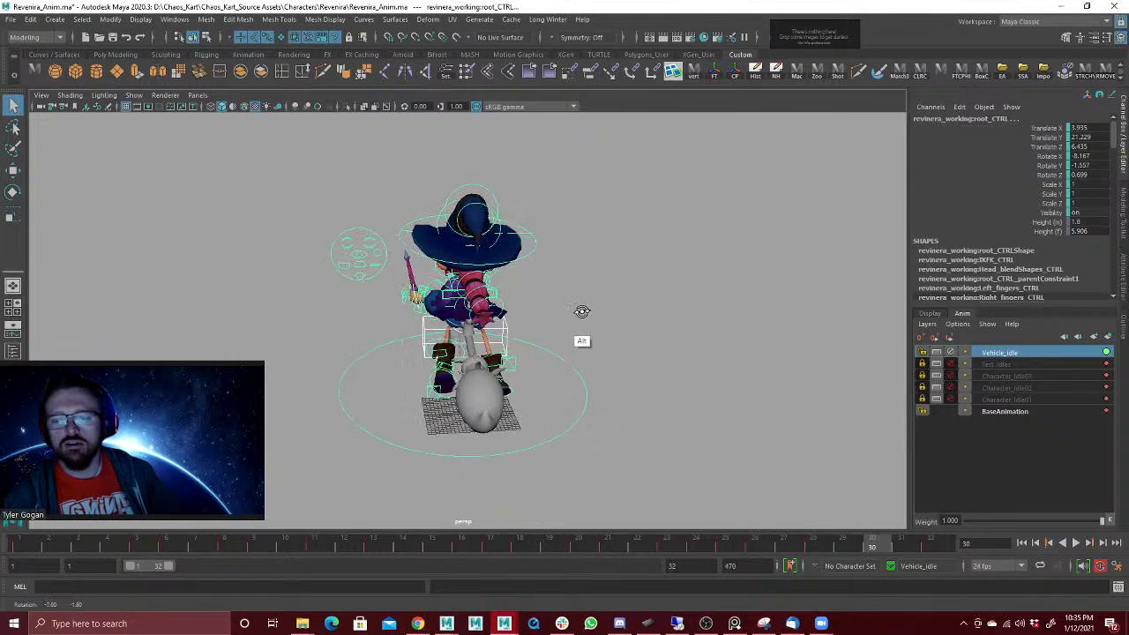
{"action": "key", "text": "alt+v"}
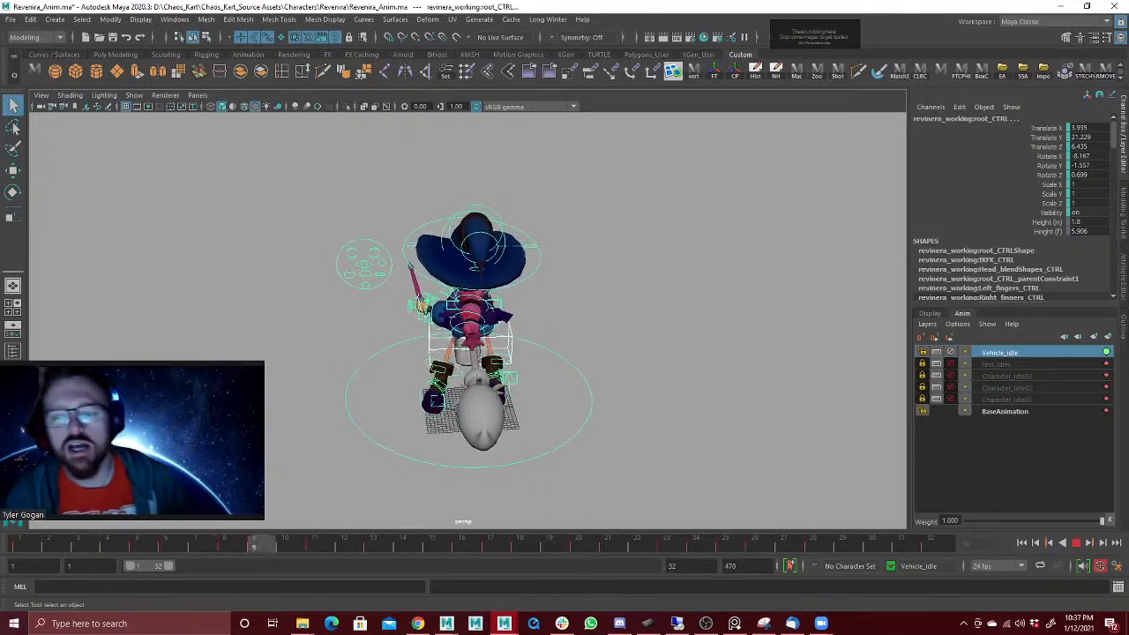
{"action": "left_click_drag", "start_coordinate": [547, 344], "coordinate": [615, 329], "text": "alt"}
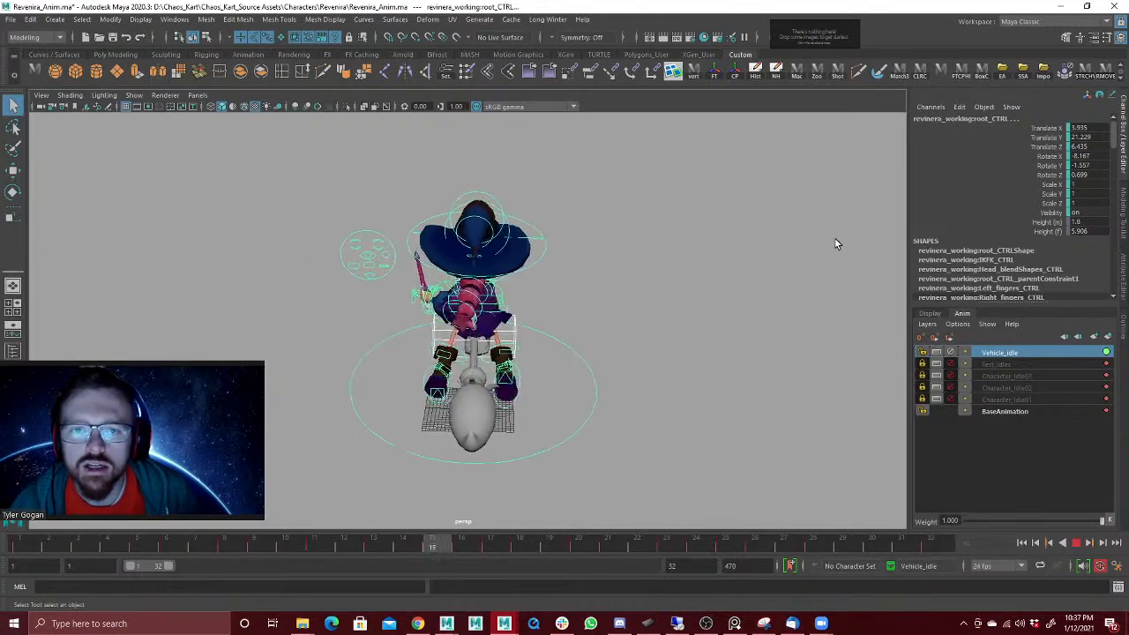
{"action": "left_click", "coordinate": [1076, 543]}
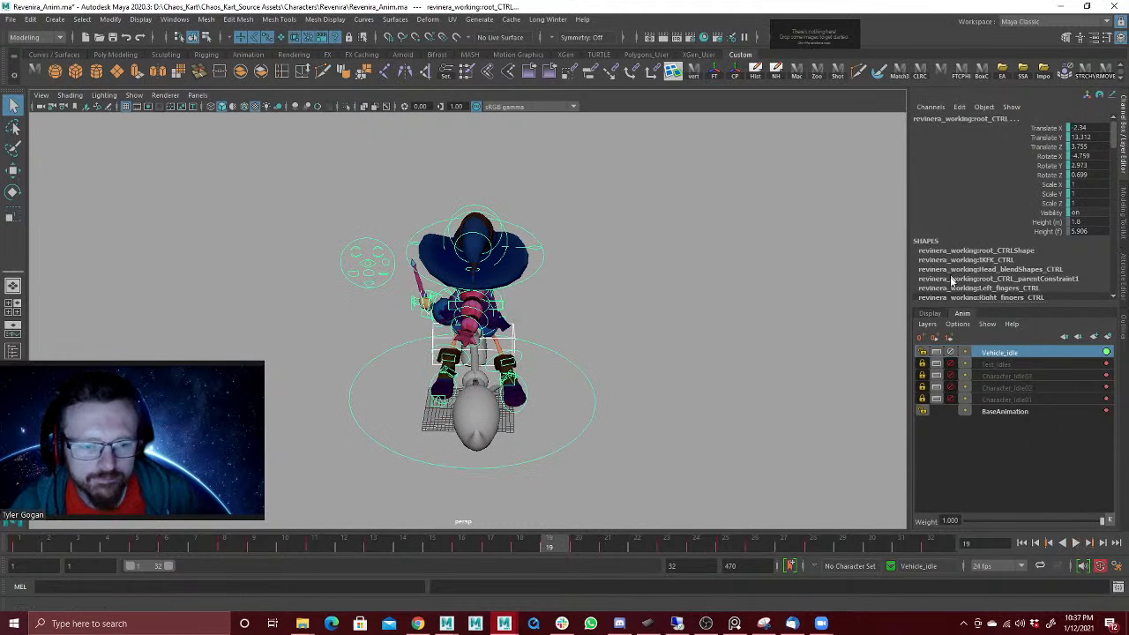
{"action": "left_click_drag", "start_coordinate": [540, 302], "coordinate": [627, 283], "text": "alt"}
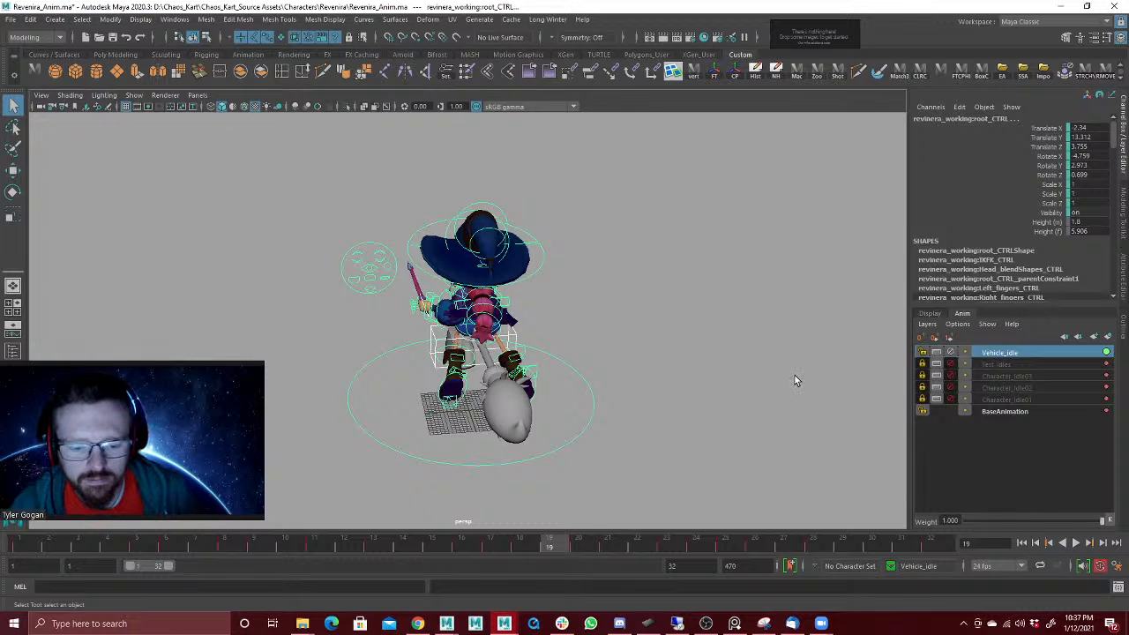
{"action": "mouse_move", "coordinate": [623, 266]}
{"action": "left_mouse_down", "text": "alt"}
{"action": "mouse_move", "coordinate": [679, 262]}
{"action": "mouse_move", "coordinate": [613, 265]}
{"action": "left_mouse_up", "text": "alt"}
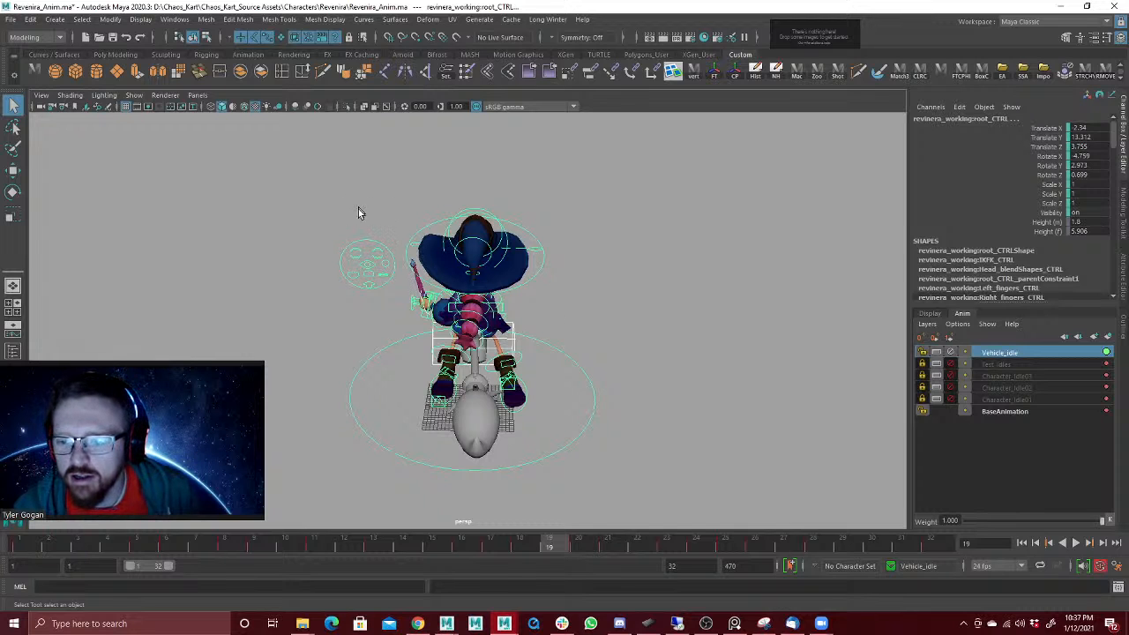
{"action": "left_click_drag", "start_coordinate": [353, 237], "coordinate": [318, 224], "text": "alt"}
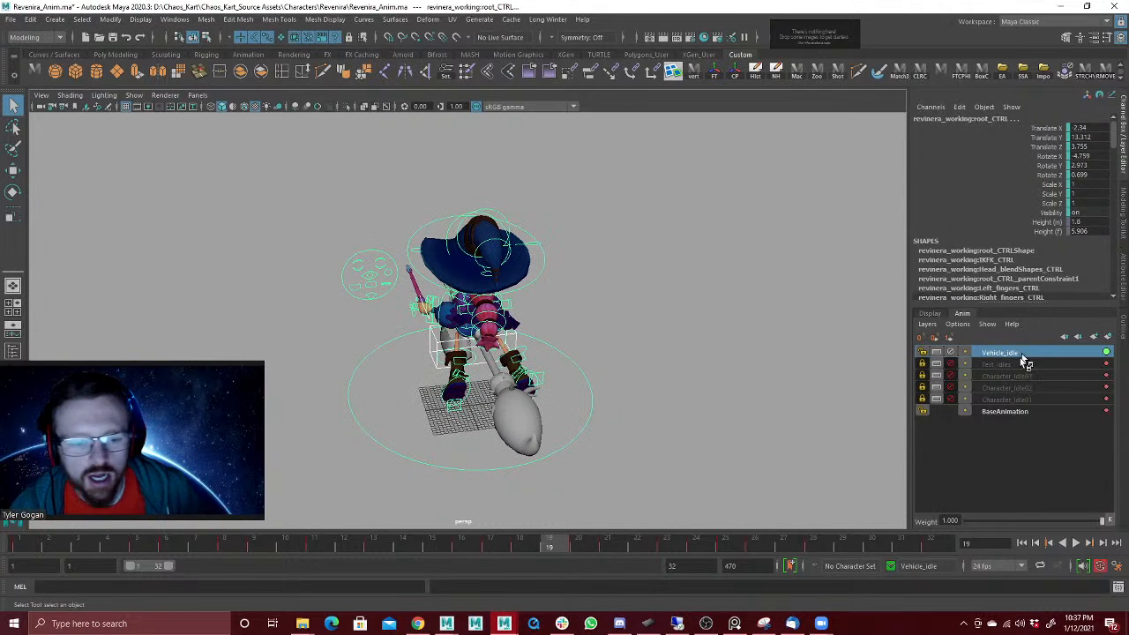
Step: Mute and lock Vehicle_Idle, and create an animation layer named Vehicle_TurnRight from all the character's controls
{"action": "left_click", "coordinate": [951, 350]}
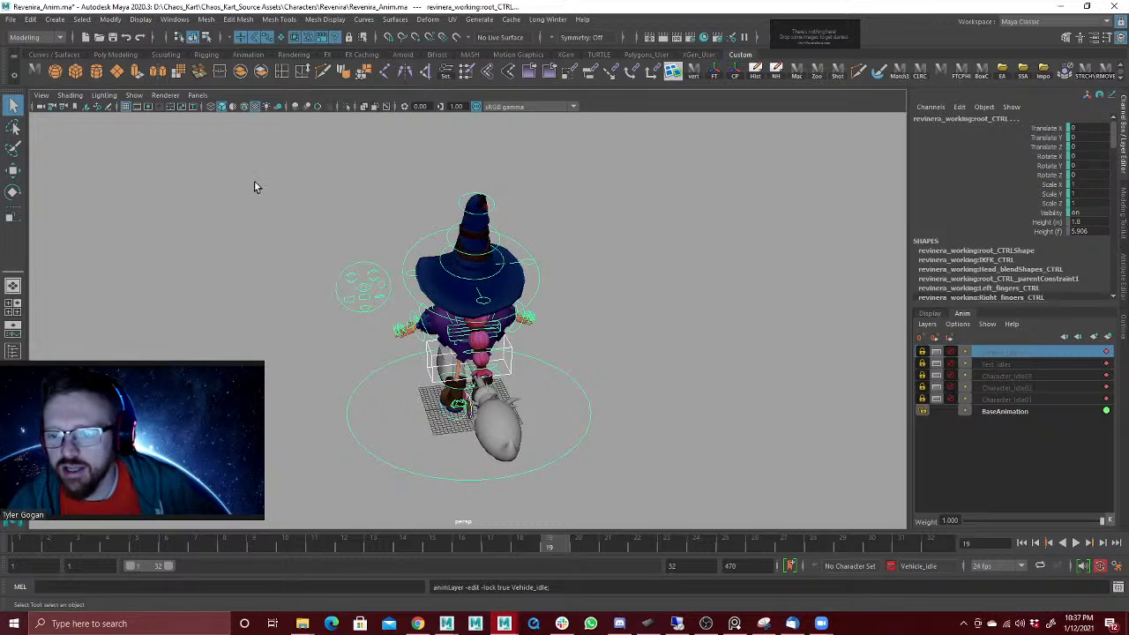
{"action": "left_click_drag", "start_coordinate": [254, 185], "coordinate": [751, 517]}
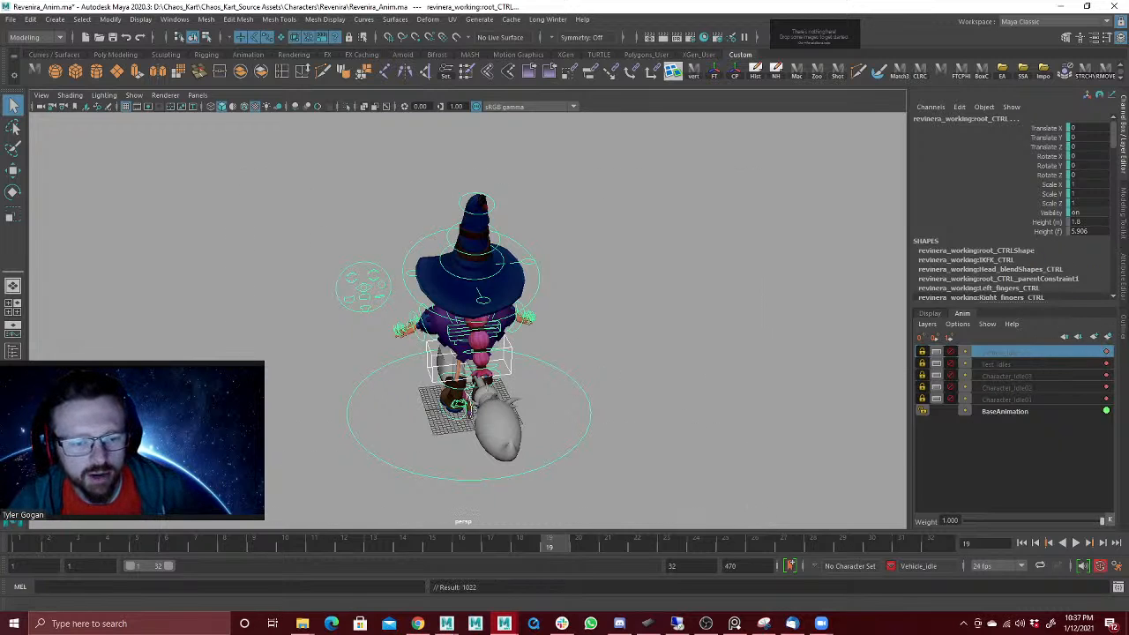
{"action": "left_click", "coordinate": [1108, 337]}
{"action": "double_click", "coordinate": [1012, 353]}
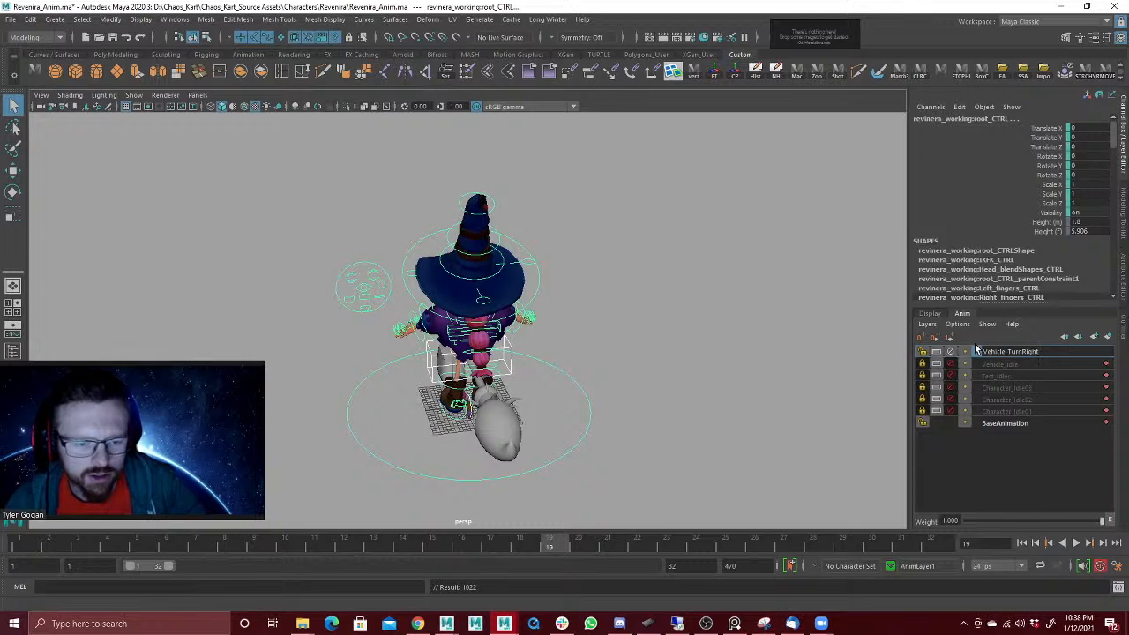
{"action": "left_click", "coordinate": [976, 351]}
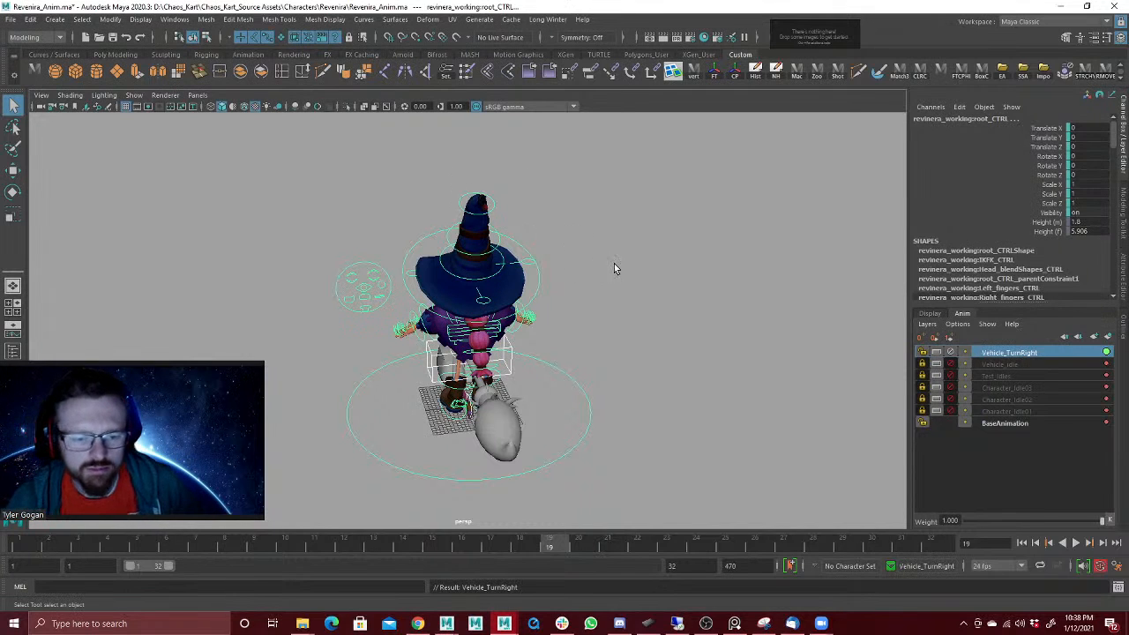
Step: Swap the active layer from Vehicle_TurnRight to Vehicle_Idle and copy the frame 1 keys of all the character's controls
{"action": "left_click", "coordinate": [951, 352]}
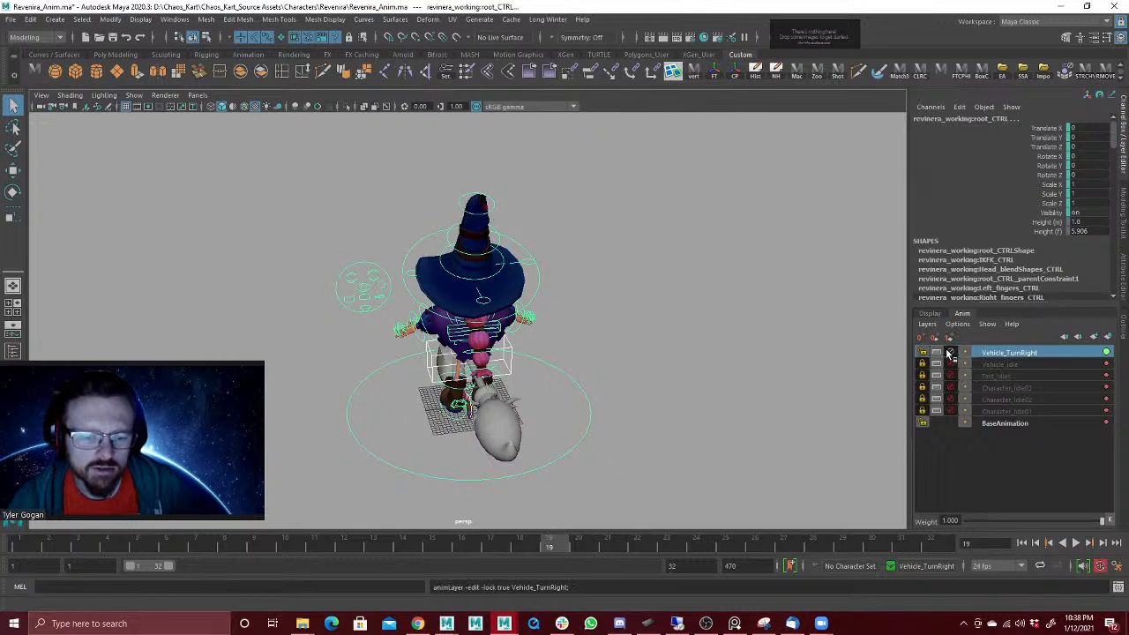
{"action": "left_click", "coordinate": [951, 364]}
{"action": "left_click", "coordinate": [980, 364]}
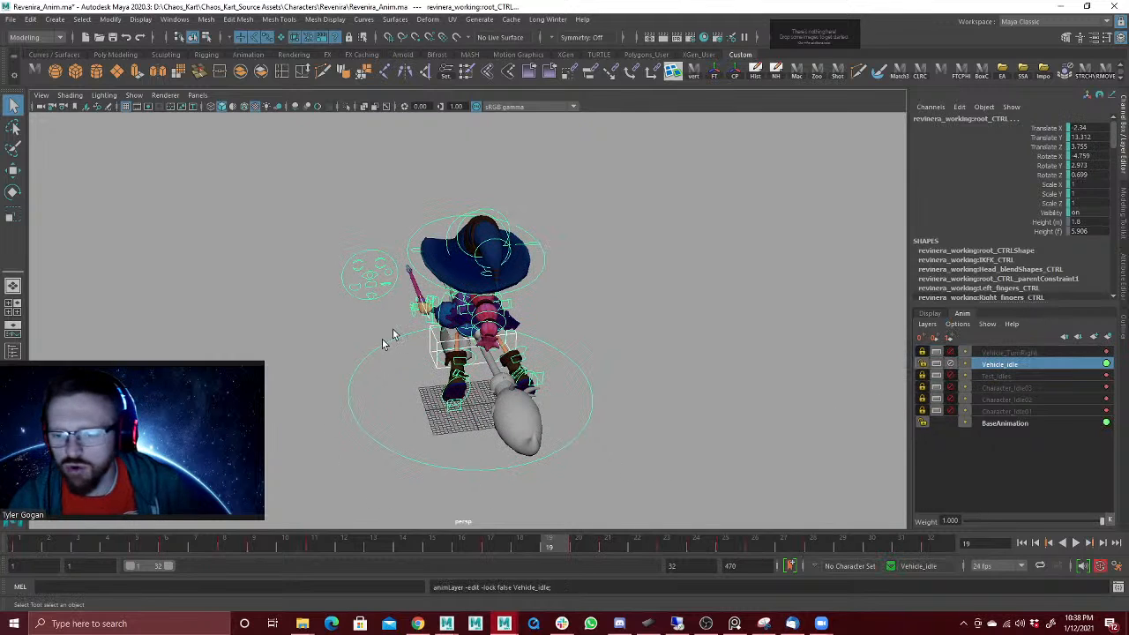
{"action": "left_click_drag", "start_coordinate": [194, 197], "coordinate": [746, 503]}
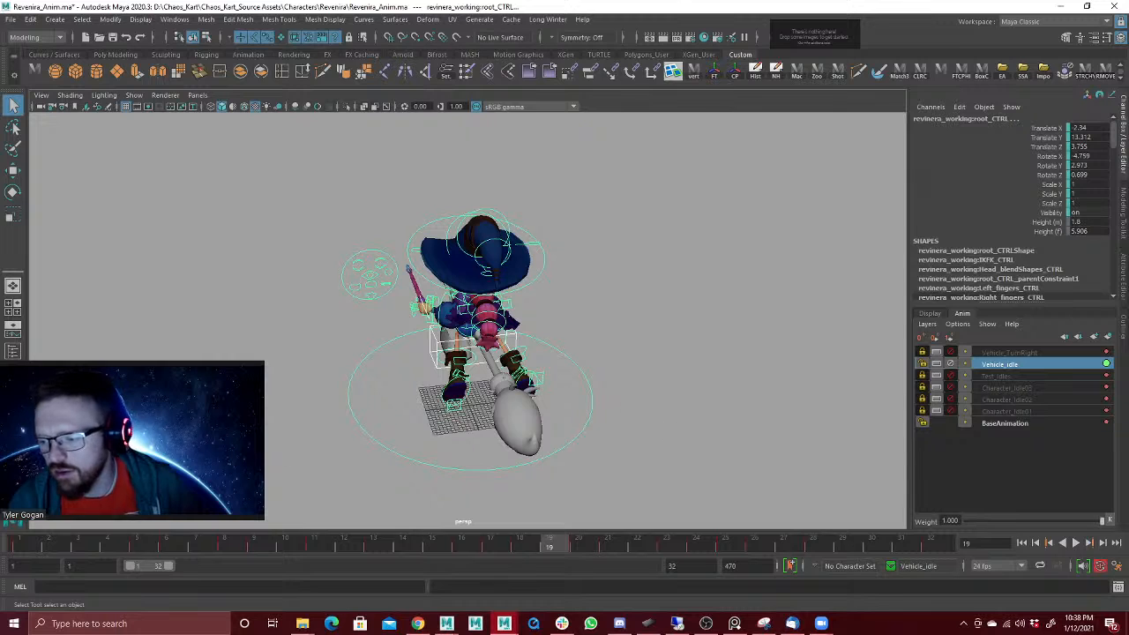
{"action": "left_click", "coordinate": [28, 547]}
{"action": "right_click", "coordinate": [38, 546]}
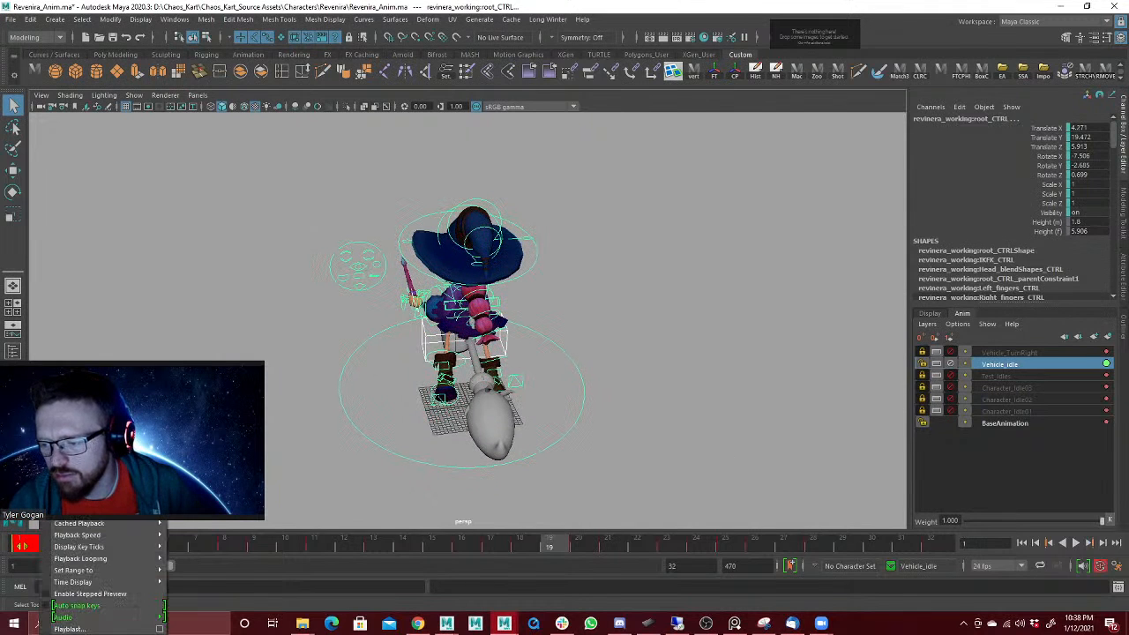
{"action": "left_click", "coordinate": [69, 435]}
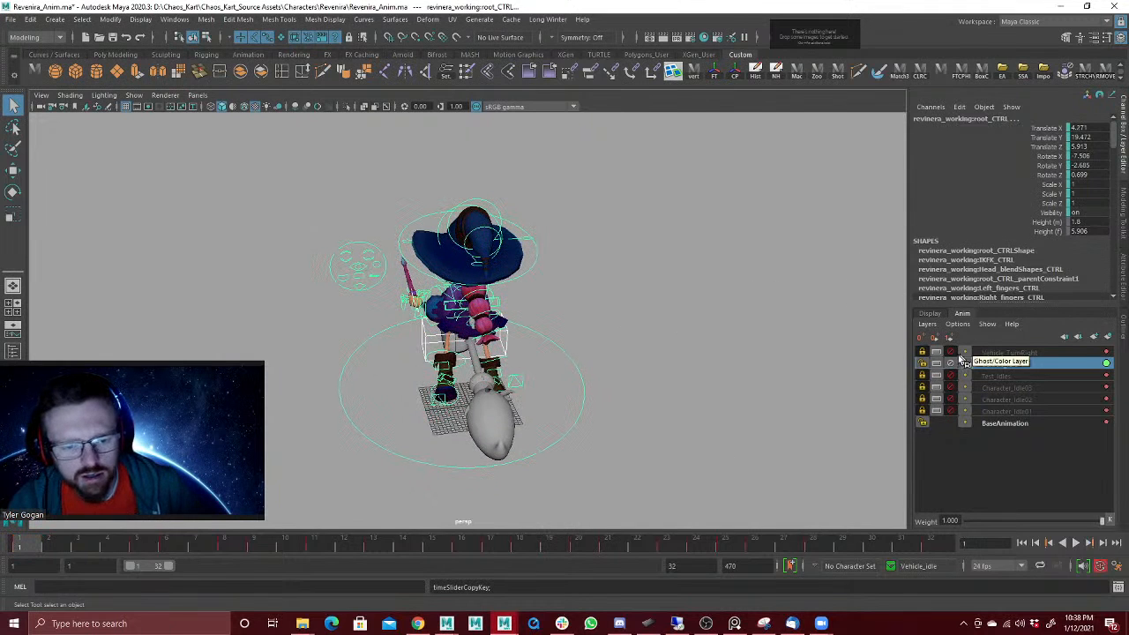
Step: Try to paste the copied idle keys at frame 1 on the unmuted and unlocked Vehicle_TurnRight layer
{"action": "left_click", "coordinate": [997, 353]}
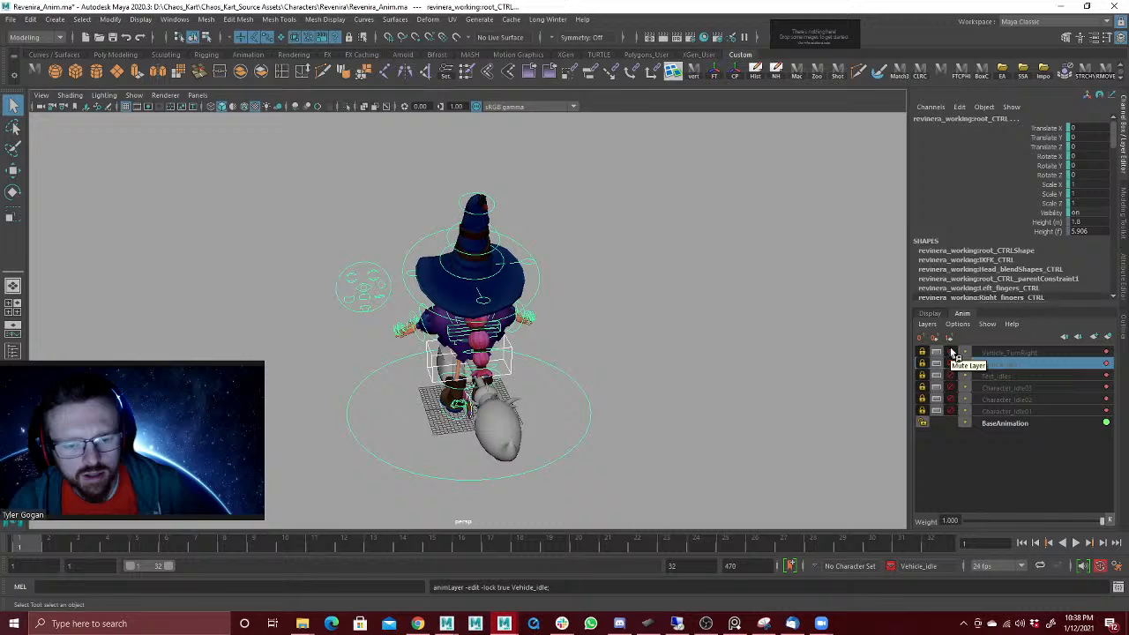
{"action": "right_click", "coordinate": [24, 553]}
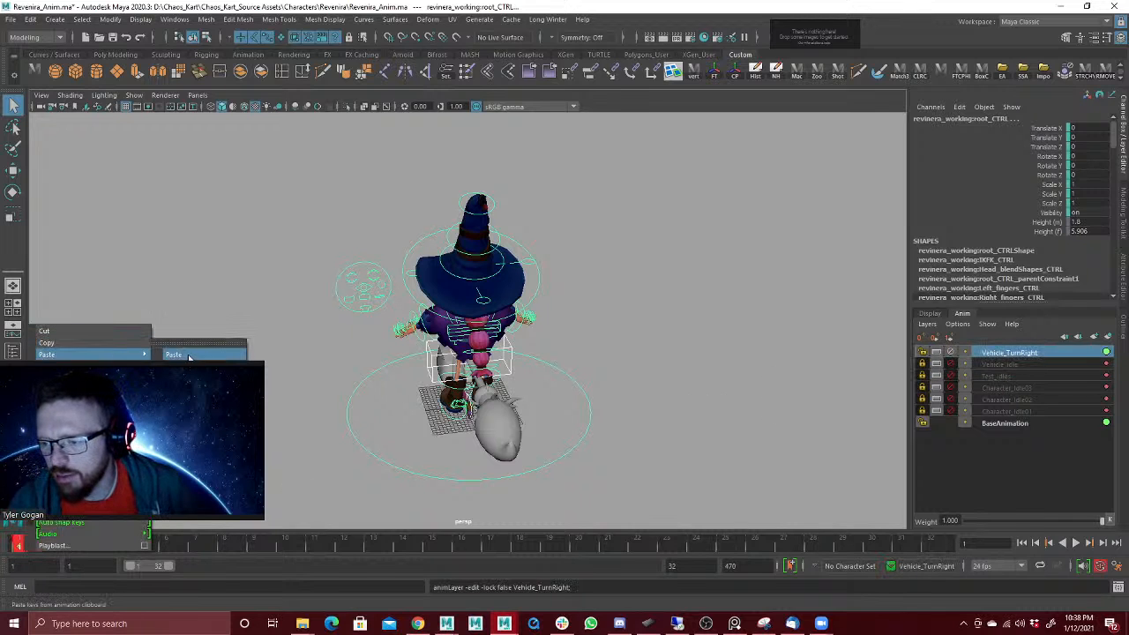
{"action": "left_click", "coordinate": [190, 354]}
{"action": "left_click_drag", "start_coordinate": [522, 273], "coordinate": [563, 261], "text": "alt"}
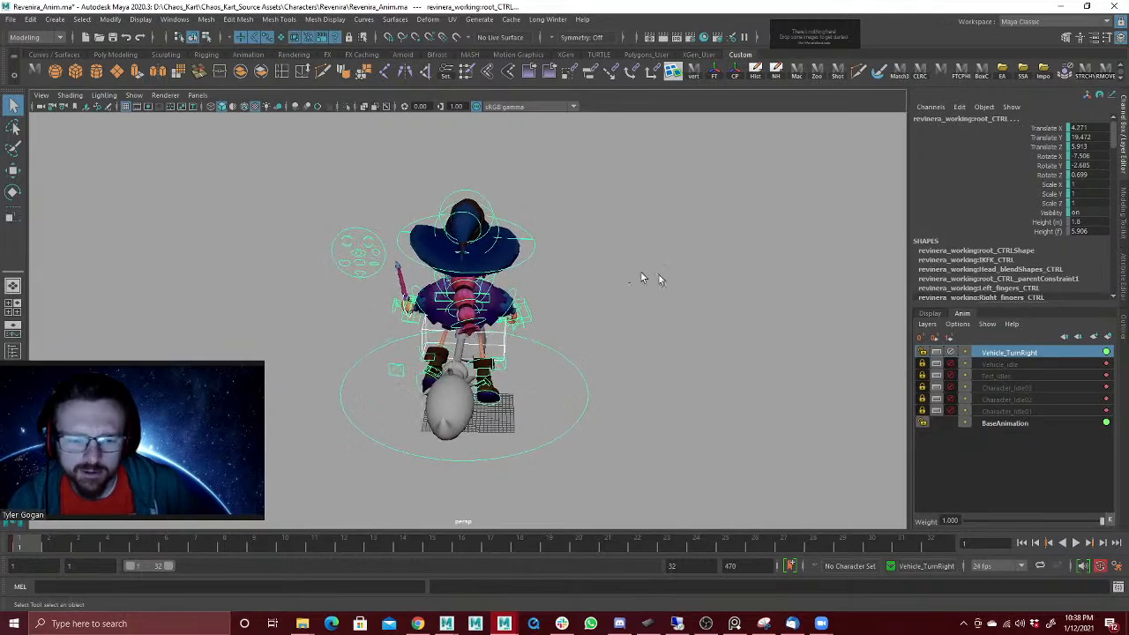
Step: Toggle the Vehicle_TurnRight and Vehicle_Idle layers to compare the character's pose on each at frame 1
{"action": "left_click", "coordinate": [951, 353]}
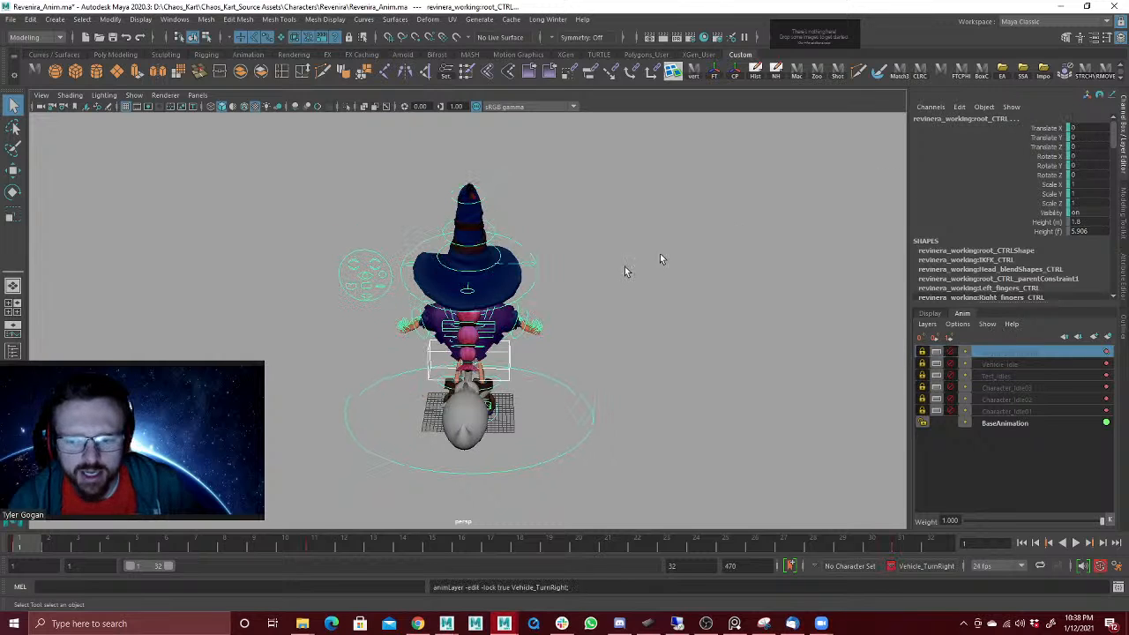
{"action": "left_click", "coordinate": [950, 352]}
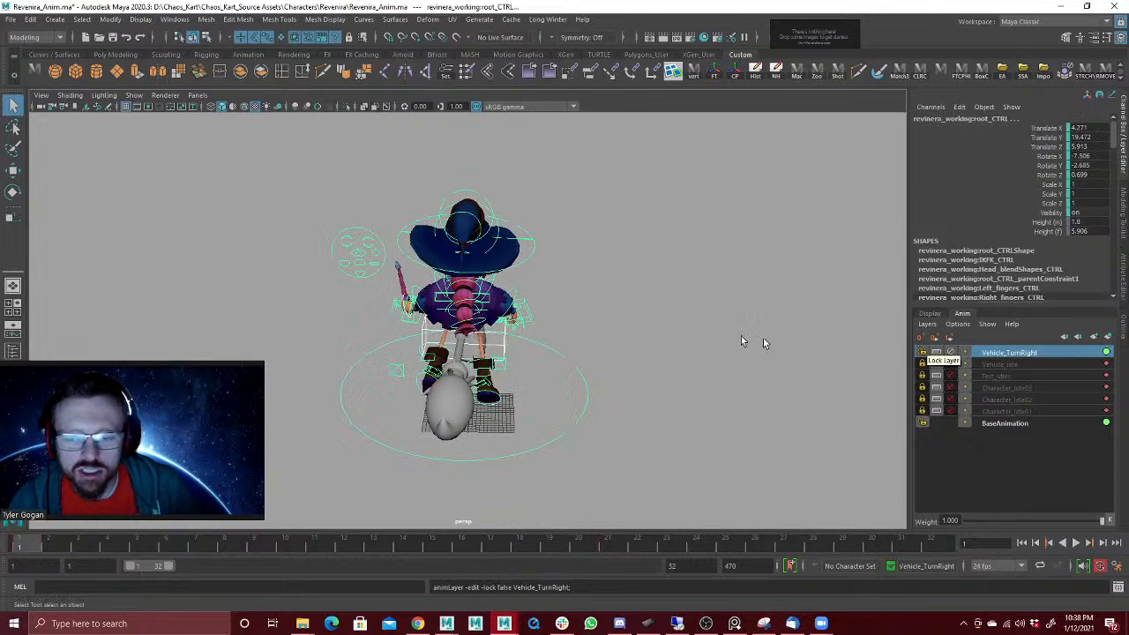
{"action": "left_click_drag", "start_coordinate": [746, 341], "coordinate": [617, 327], "text": "alt"}
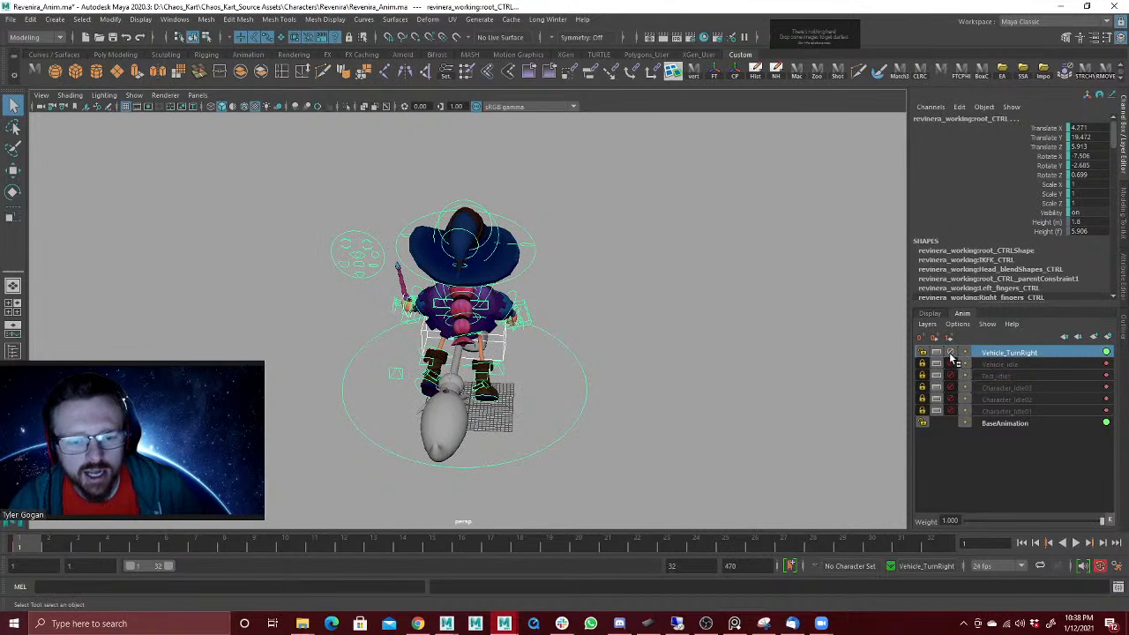
{"action": "left_click", "coordinate": [923, 352]}
{"action": "left_click_drag", "start_coordinate": [269, 156], "coordinate": [825, 466]}
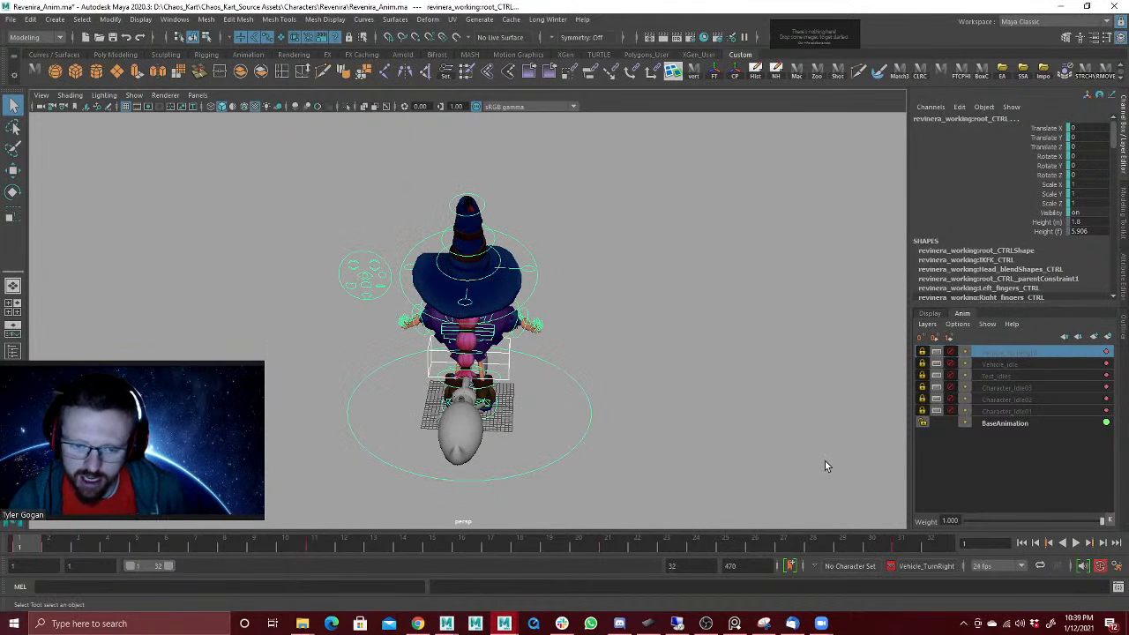
{"action": "left_click", "coordinate": [950, 364]}
{"action": "left_click", "coordinate": [923, 363]}
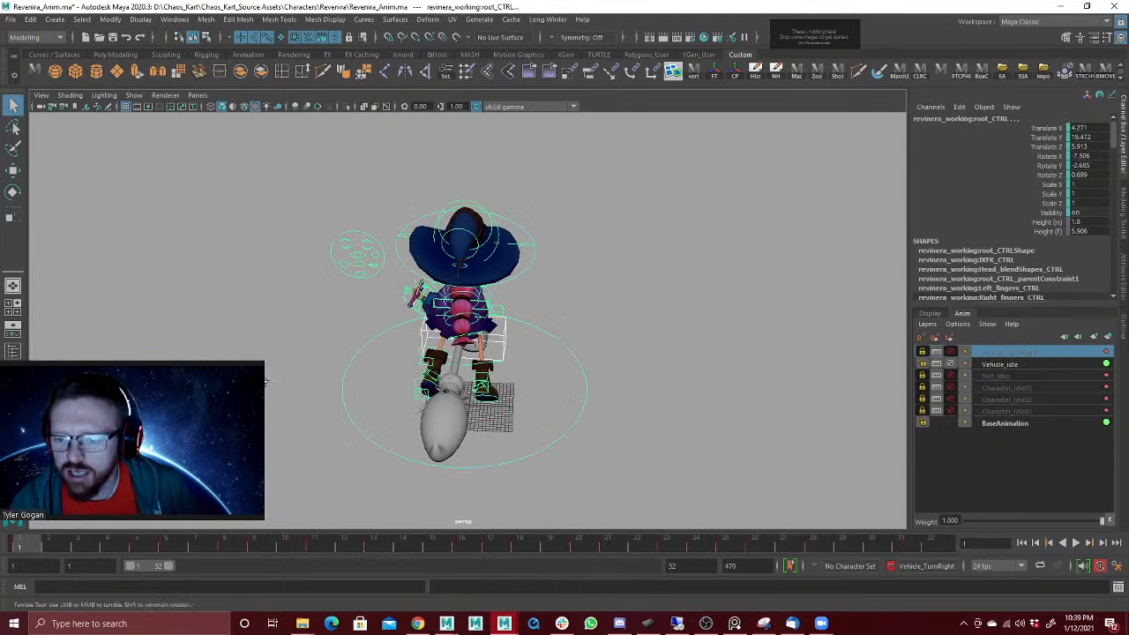
{"action": "mouse_move", "coordinate": [305, 381]}
{"action": "left_mouse_down", "text": "alt"}
{"action": "mouse_move", "coordinate": [338, 380]}
{"action": "mouse_move", "coordinate": [297, 382]}
{"action": "left_mouse_up", "text": "alt"}
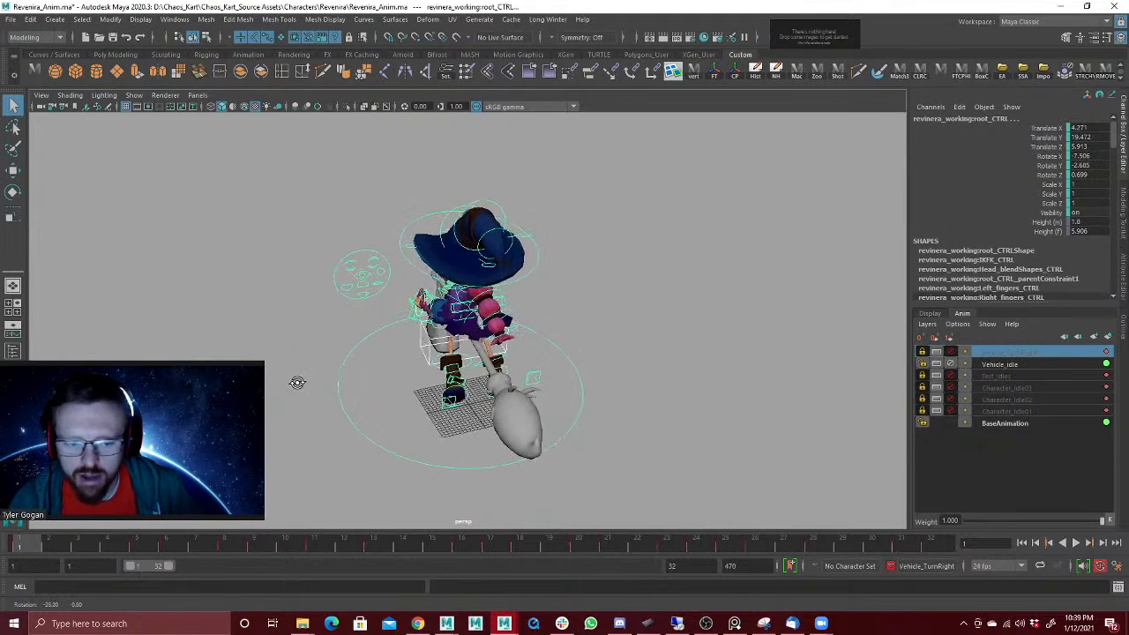
Step: Undo and redo the recent layer mute and lock changes, and enable Vehicle_TurnRight to recheck its pasted pose
{"action": "key", "text": "ctrl+z"}
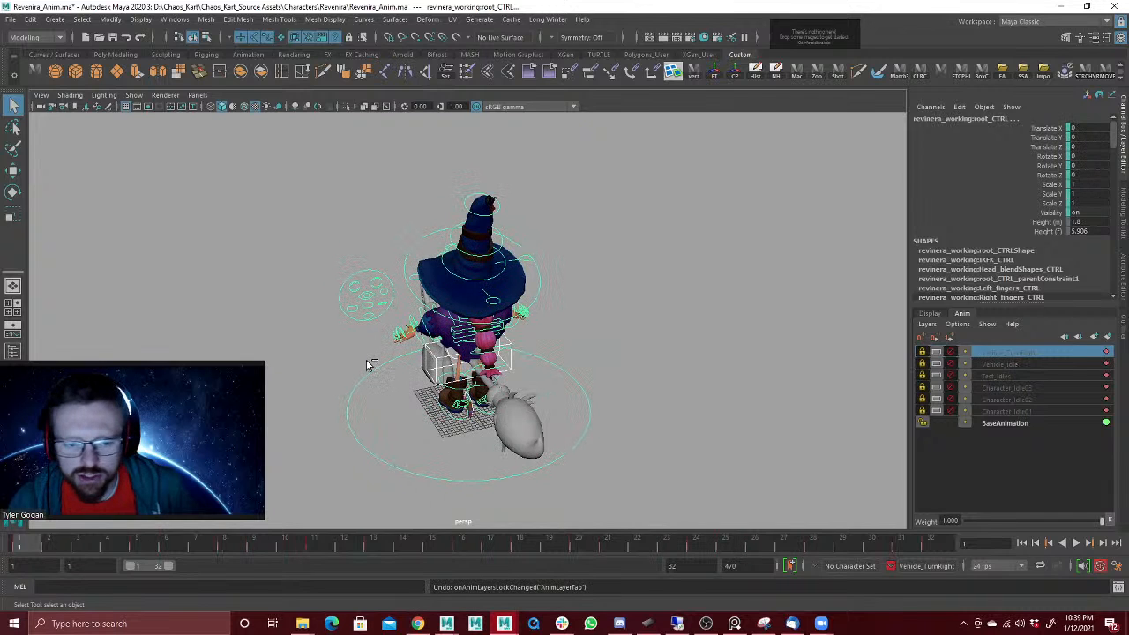
{"action": "key", "text": "shift+z"}
{"action": "key", "text": "ctrl+z"}
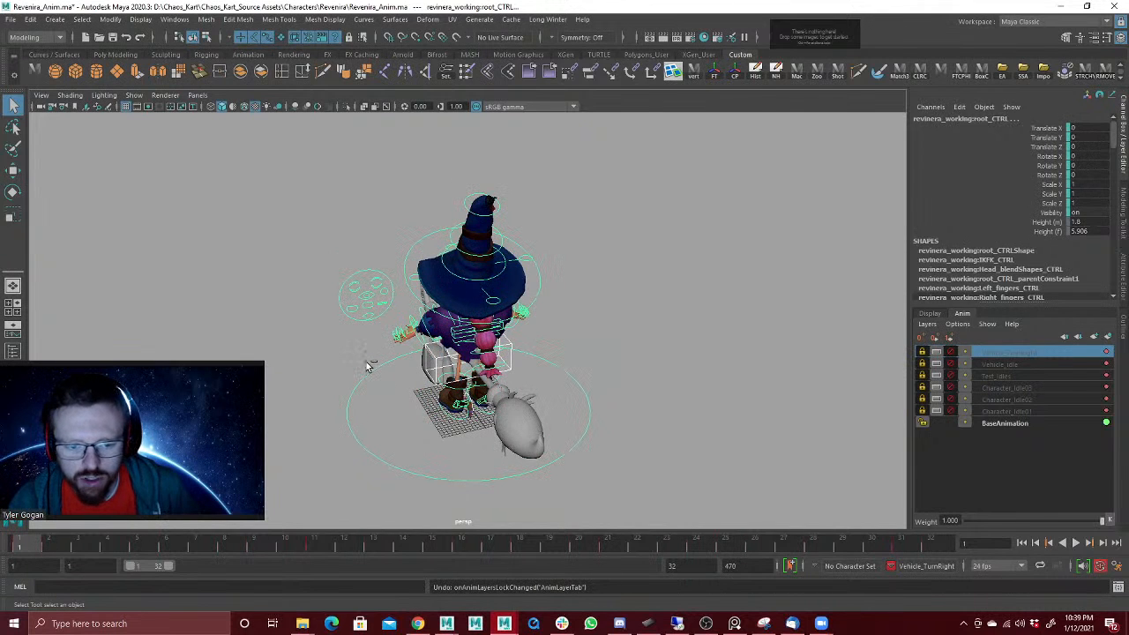
{"action": "left_click", "coordinate": [951, 354]}
{"action": "left_click", "coordinate": [951, 354]}
{"action": "key", "text": "ctrl+z"}
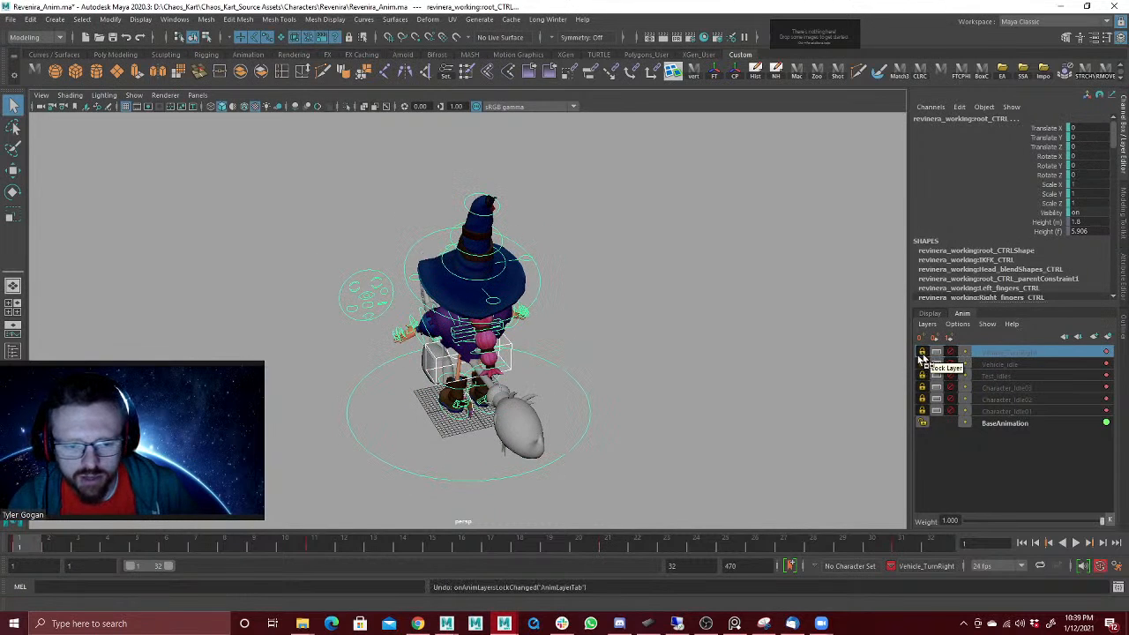
{"action": "key", "text": "ctrl+z"}
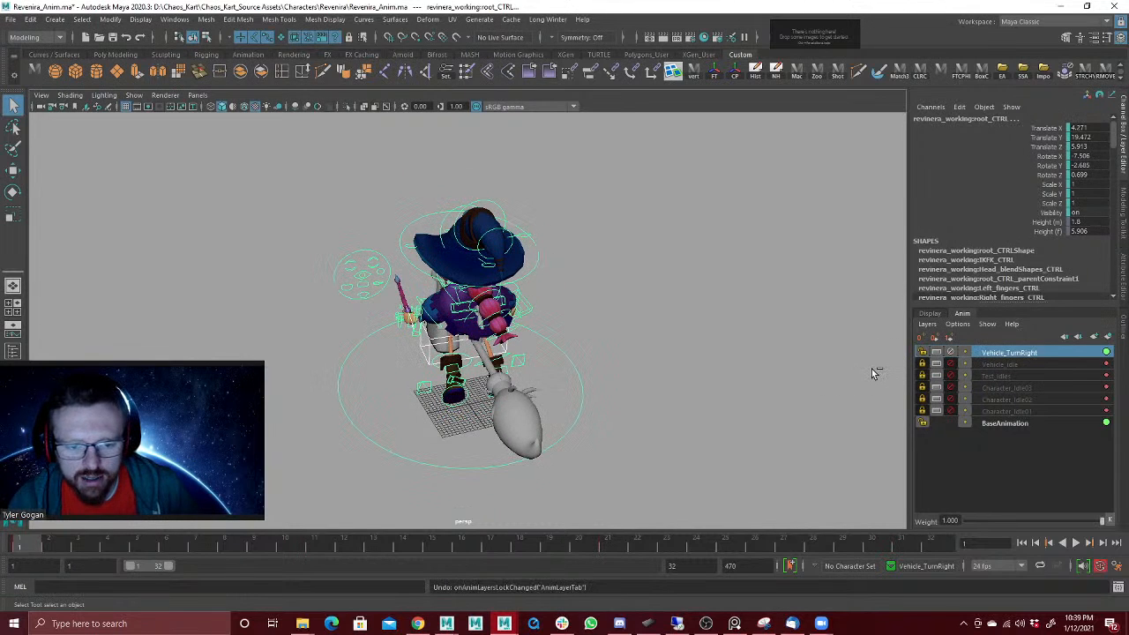
{"action": "key", "text": "shift+z"}
{"action": "key", "text": "ctrl+z"}
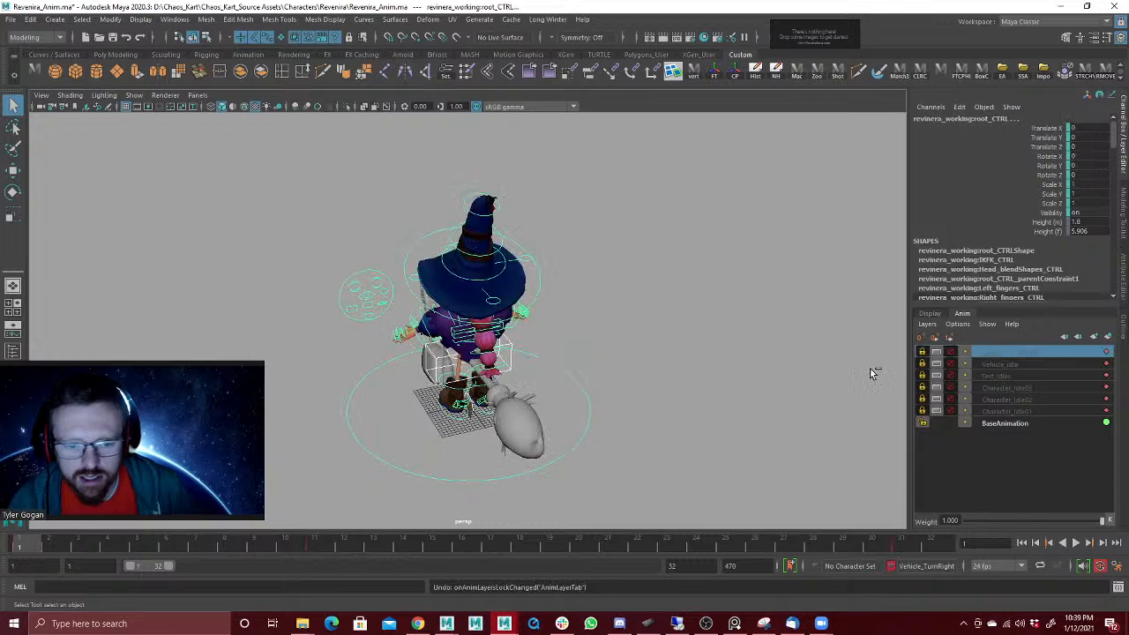
{"action": "left_click", "coordinate": [950, 352]}
{"action": "left_click", "coordinate": [923, 352]}
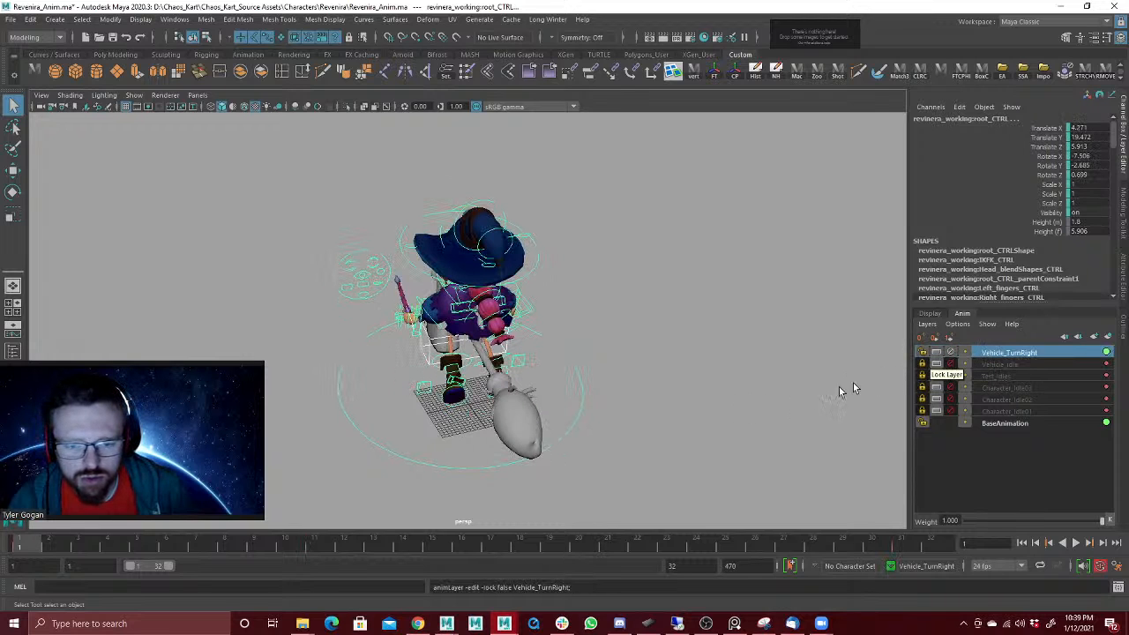
Step: Undo the layer toggles and the keys pasted onto Vehicle_TurnRight, back to the active Vehicle_Idle layer
{"action": "key", "text": "ctrl+z"}
{"action": "key", "text": "ctrl+z"}
{"action": "key", "text": "ctrl+z"}
{"action": "key", "text": "ctrl+z"}
{"action": "key", "text": "ctrl+z"}
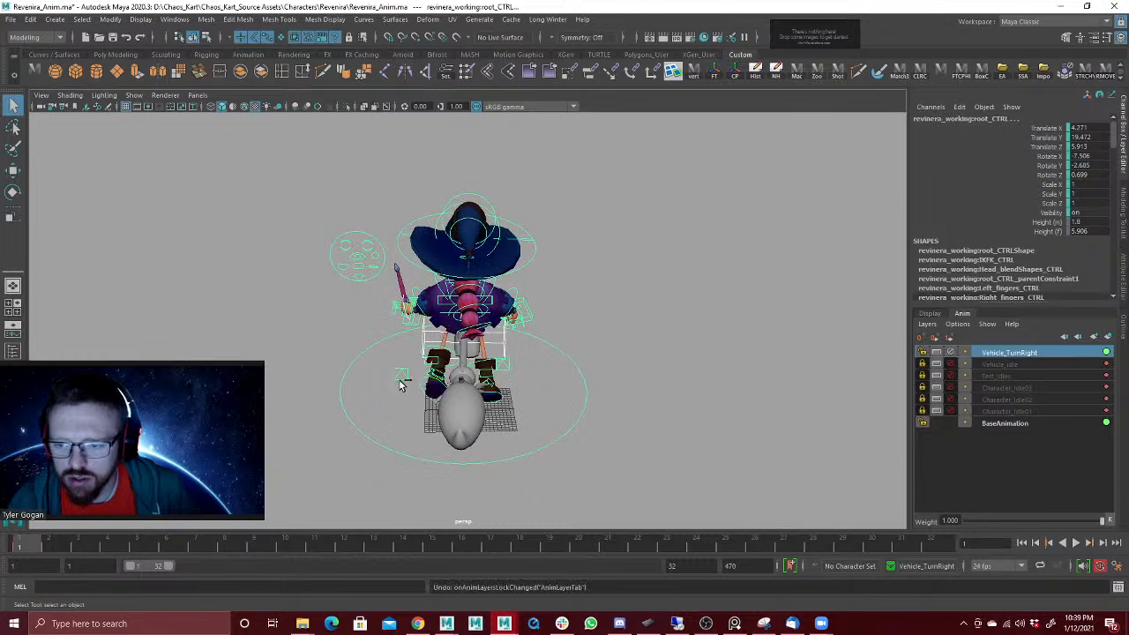
{"action": "key", "text": "ctrl+z"}
{"action": "key", "text": "ctrl+z"}
{"action": "key", "text": "ctrl+z"}
{"action": "key", "text": "ctrl+z"}
{"action": "key", "text": "ctrl+z"}
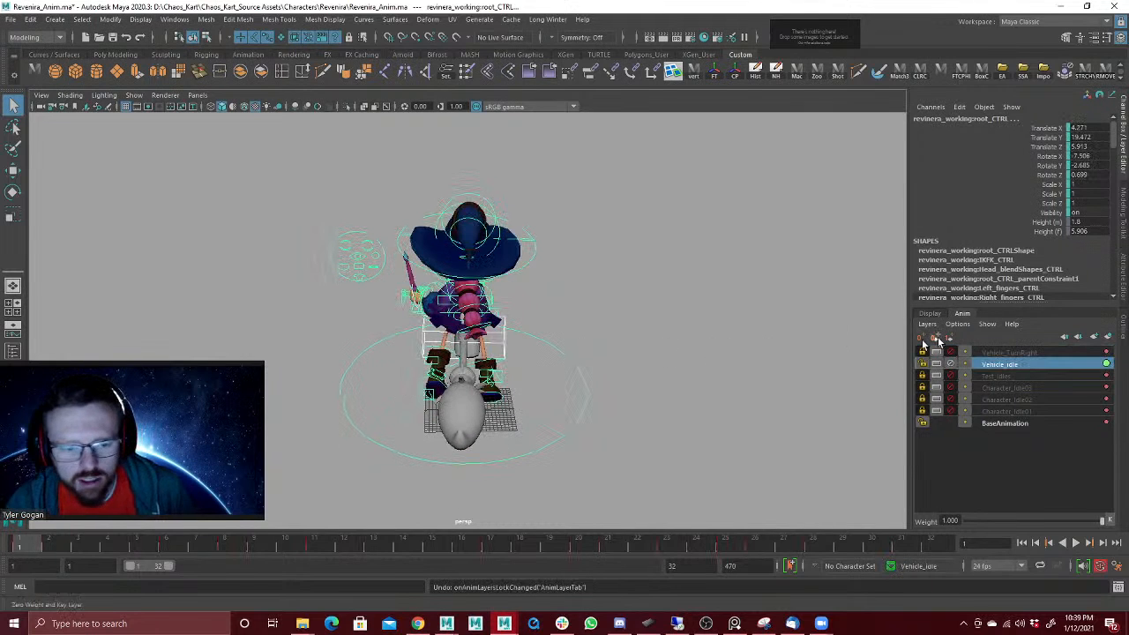
Step: Make Vehicle_TurnRight the selected, unmuted and unlocked layer, with Vehicle_Idle muted and locked
{"action": "left_click", "coordinate": [985, 352]}
{"action": "right_click", "coordinate": [986, 352]}
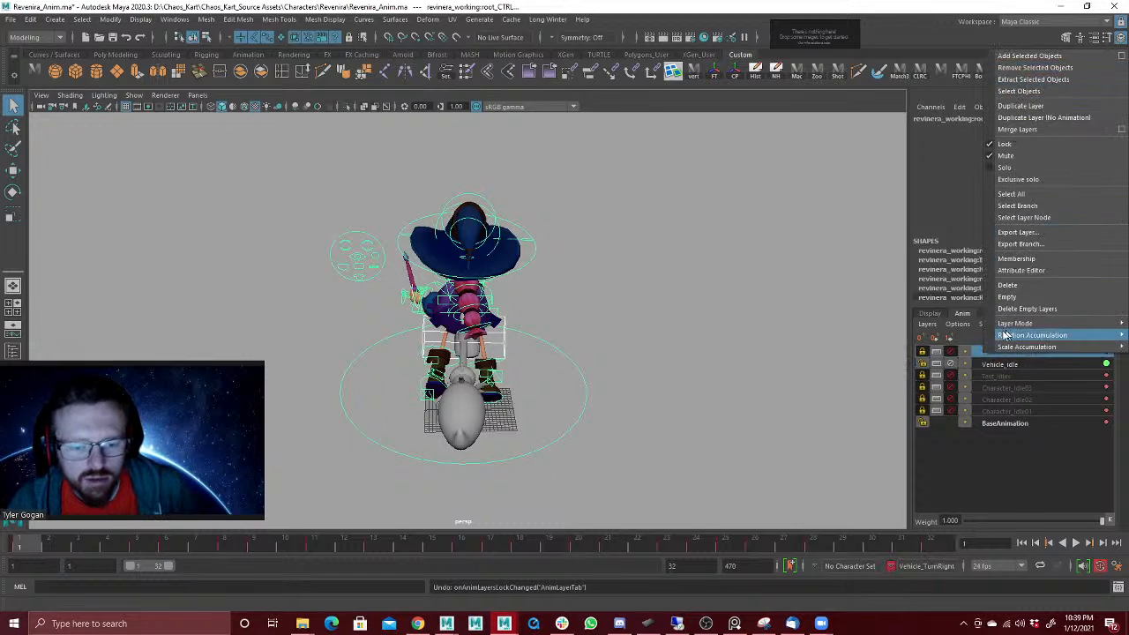
{"action": "left_click", "coordinate": [1001, 387]}
{"action": "left_click", "coordinate": [952, 353]}
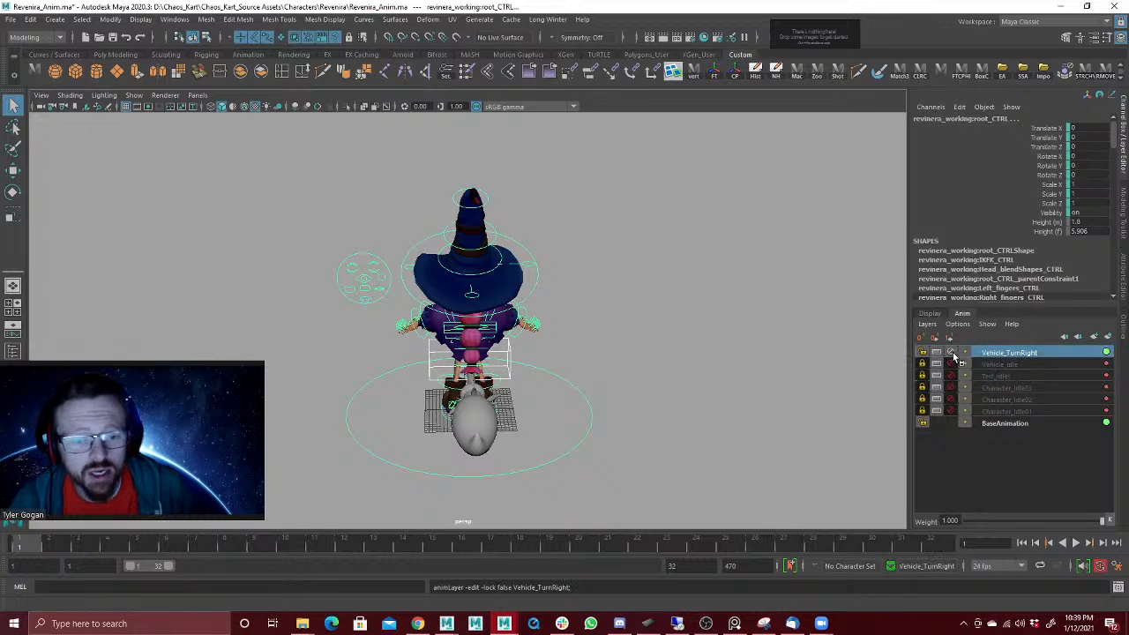
Step: Make Vehicle_Idle the active layer with Vehicle_TurnRight muted and locked, and examine the broom-riding pose from several angles
{"action": "left_click", "coordinate": [997, 364]}
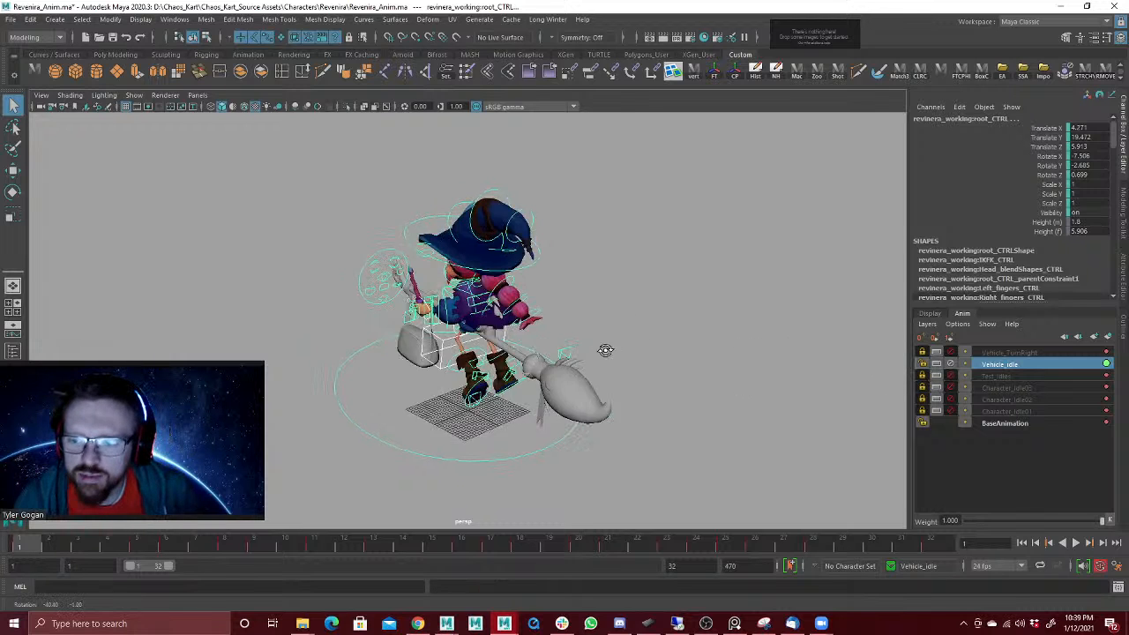
{"action": "left_click_drag", "start_coordinate": [278, 175], "coordinate": [694, 491]}
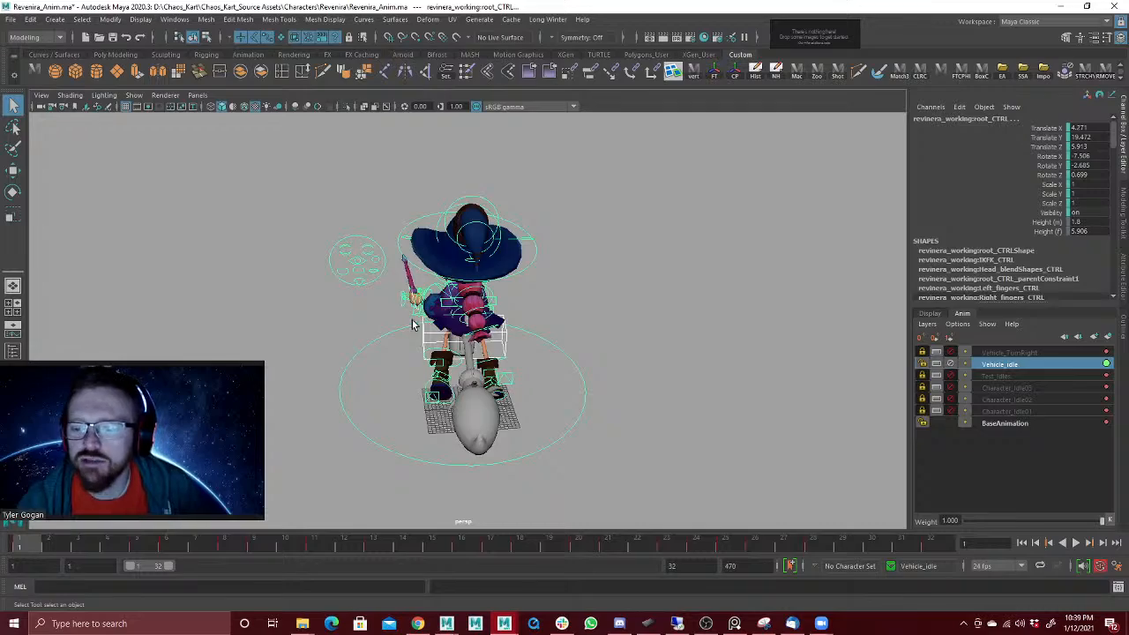
{"action": "left_click_drag", "start_coordinate": [412, 325], "coordinate": [632, 308], "text": "alt"}
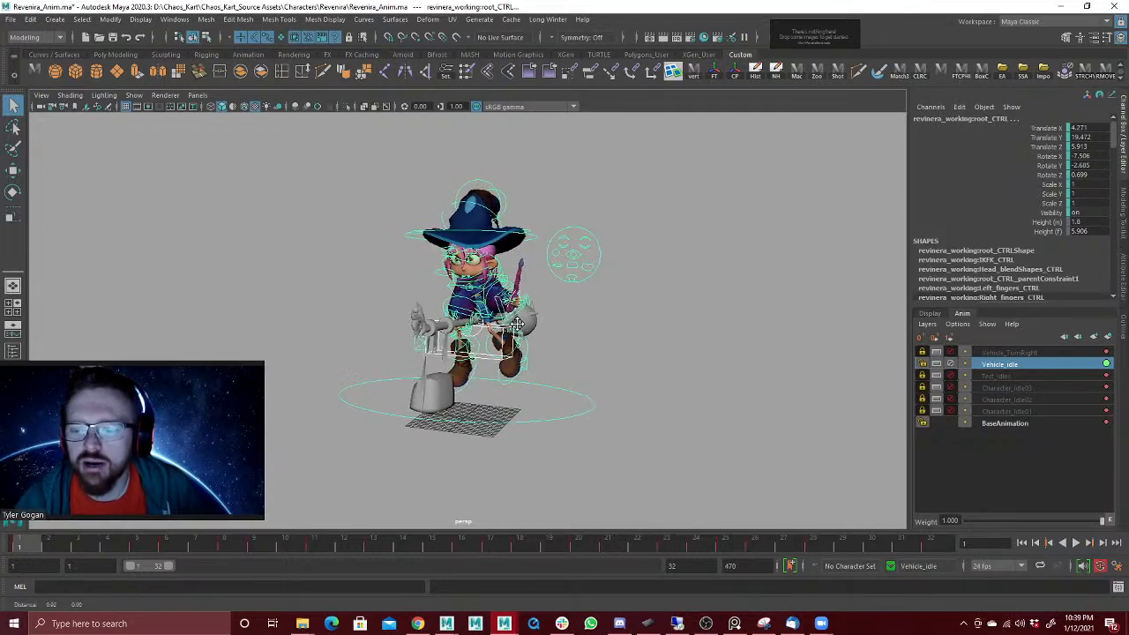
{"action": "middle_click_drag", "start_coordinate": [517, 324], "coordinate": [550, 335], "text": "alt"}
{"action": "right_click_drag", "start_coordinate": [550, 333], "coordinate": [987, 248], "text": "alt"}
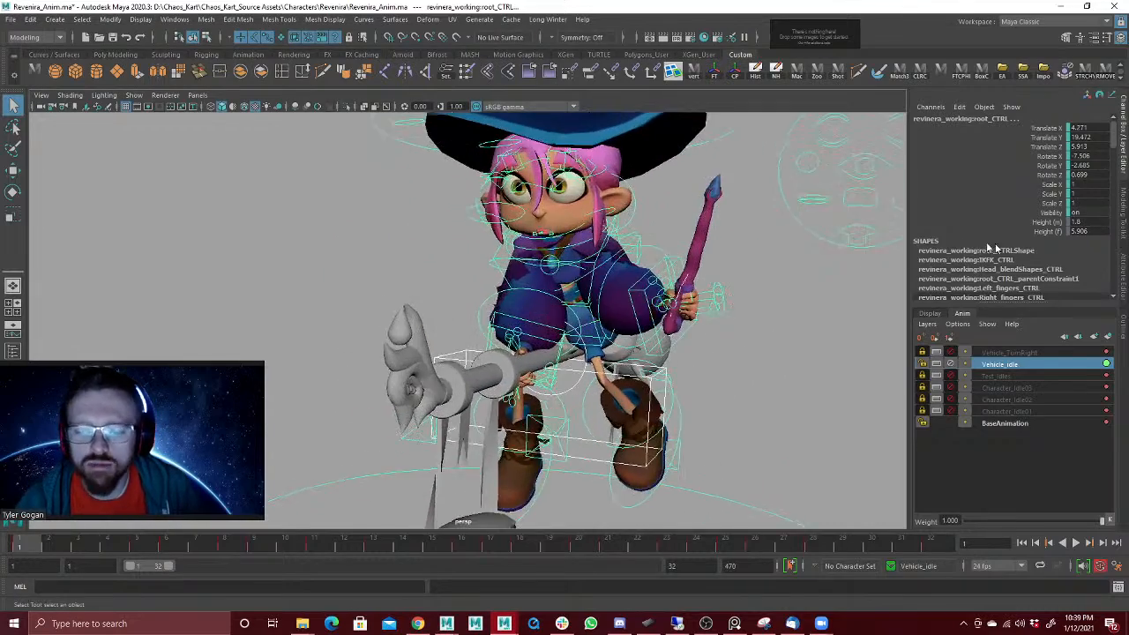
{"action": "left_click_drag", "start_coordinate": [574, 280], "coordinate": [428, 293], "text": "alt"}
Step: Try moving the left arm IK control on the Vehicle_Idle layer, and undo the move
{"action": "key", "text": "w"}
{"action": "left_click", "coordinate": [415, 357]}
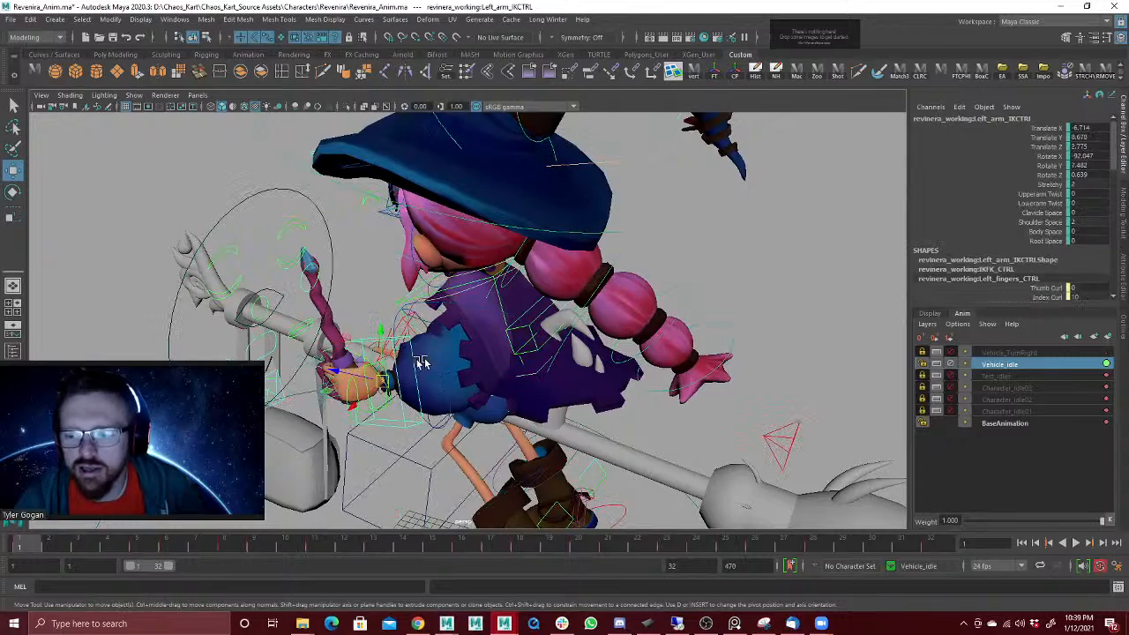
{"action": "left_click_drag", "start_coordinate": [383, 378], "coordinate": [427, 365]}
{"action": "key", "text": "ctrl+z"}
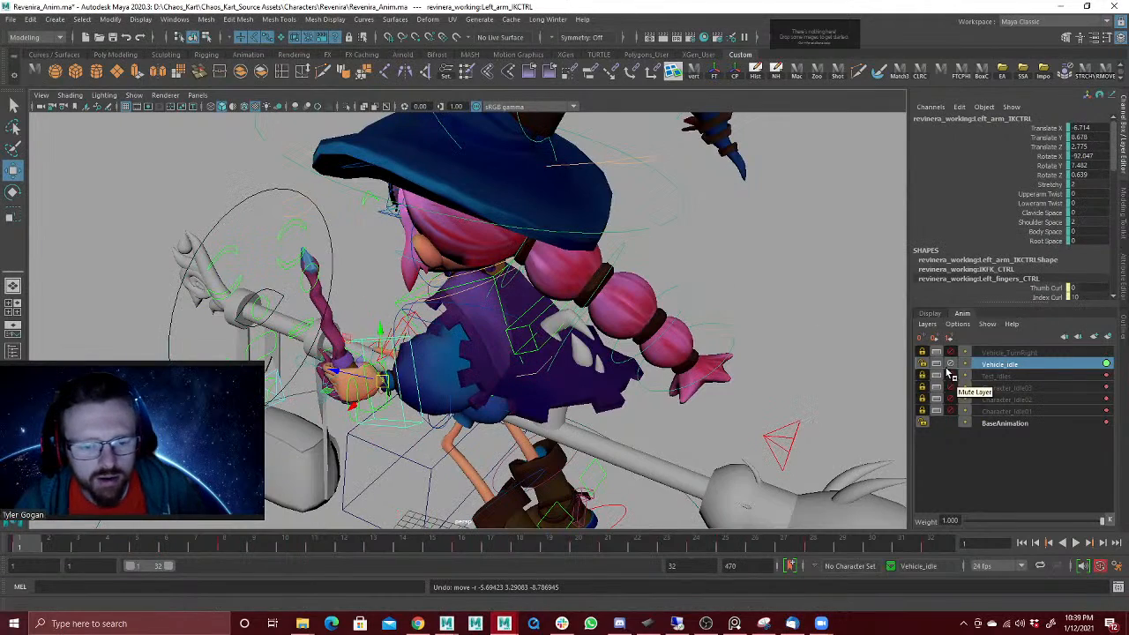
Step: Mute and lock the Vehicle_Idle layer and examine the character's default pose on BaseAnimation
{"action": "left_click", "coordinate": [951, 364]}
{"action": "left_click", "coordinate": [922, 364]}
{"action": "left_click_drag", "start_coordinate": [750, 349], "coordinate": [640, 304], "text": "alt"}
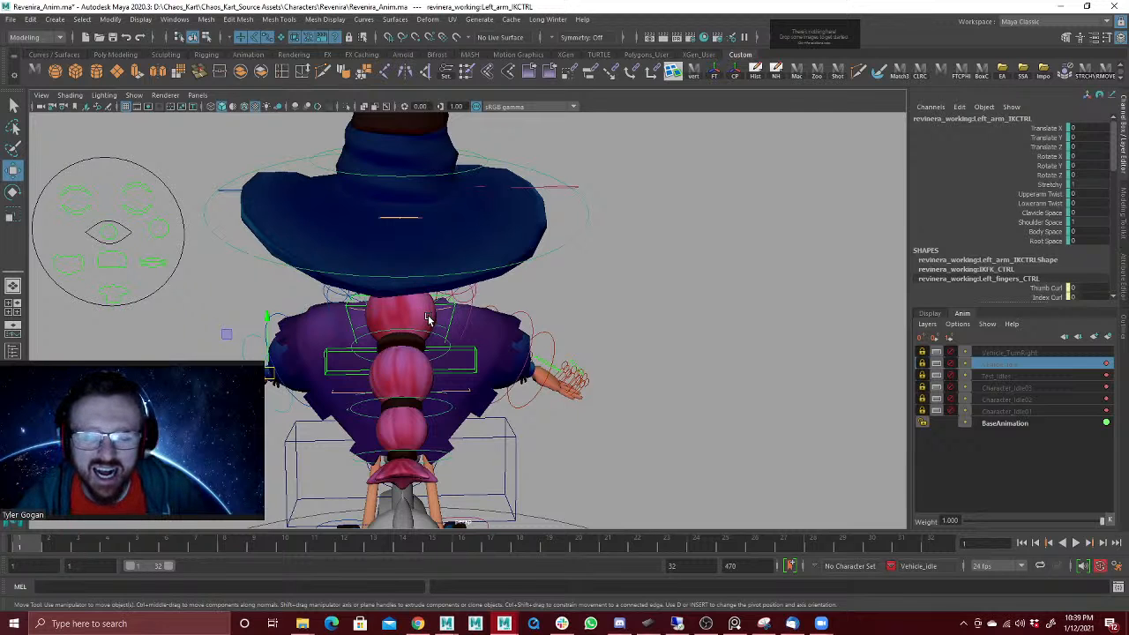
{"action": "scroll", "coordinate": [526, 269], "scroll_direction": "down", "scroll_amount": 5}
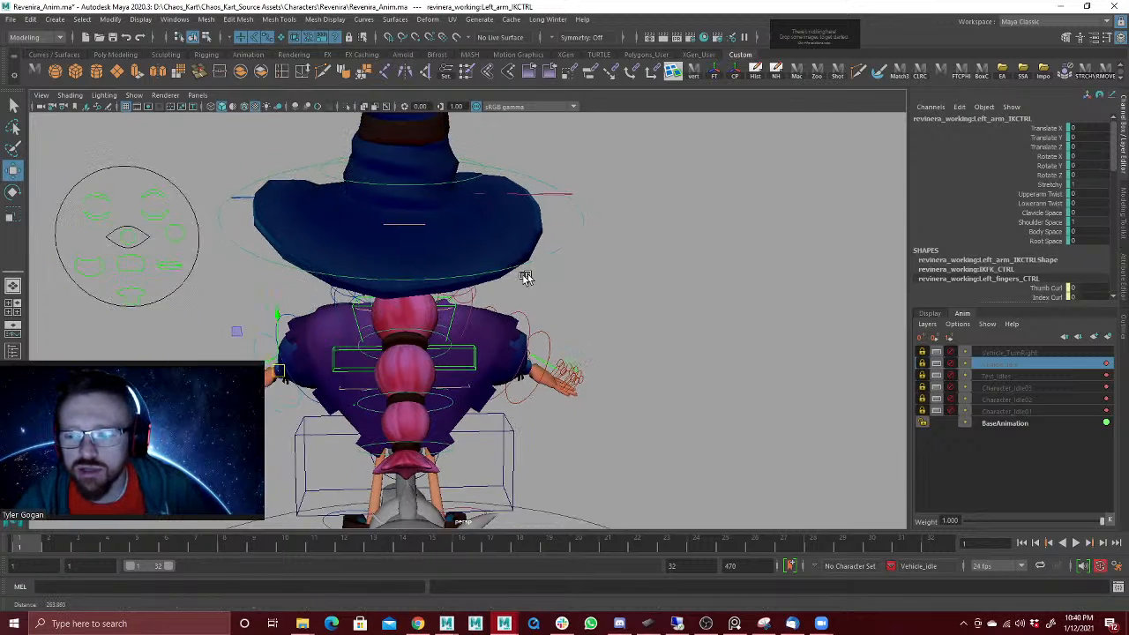
{"action": "scroll", "coordinate": [400, 320], "scroll_direction": "down", "scroll_amount": 2}
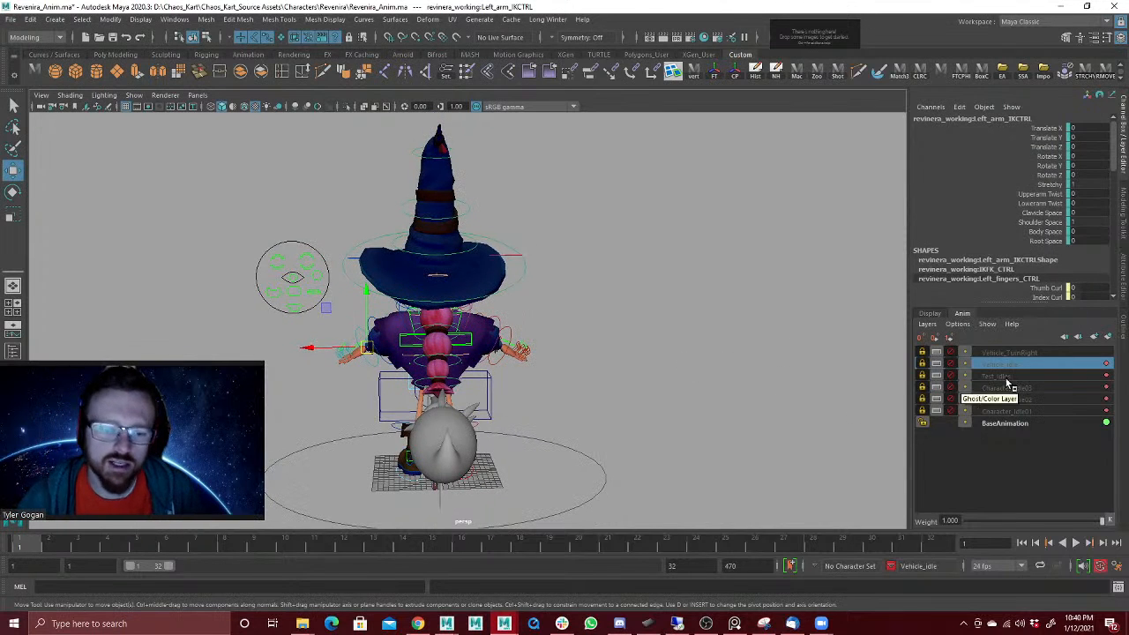
Step: Unmute and unlock Vehicle_Idle, select all the character's controls, and copy their keys at frame 1
{"action": "left_click", "coordinate": [951, 363]}
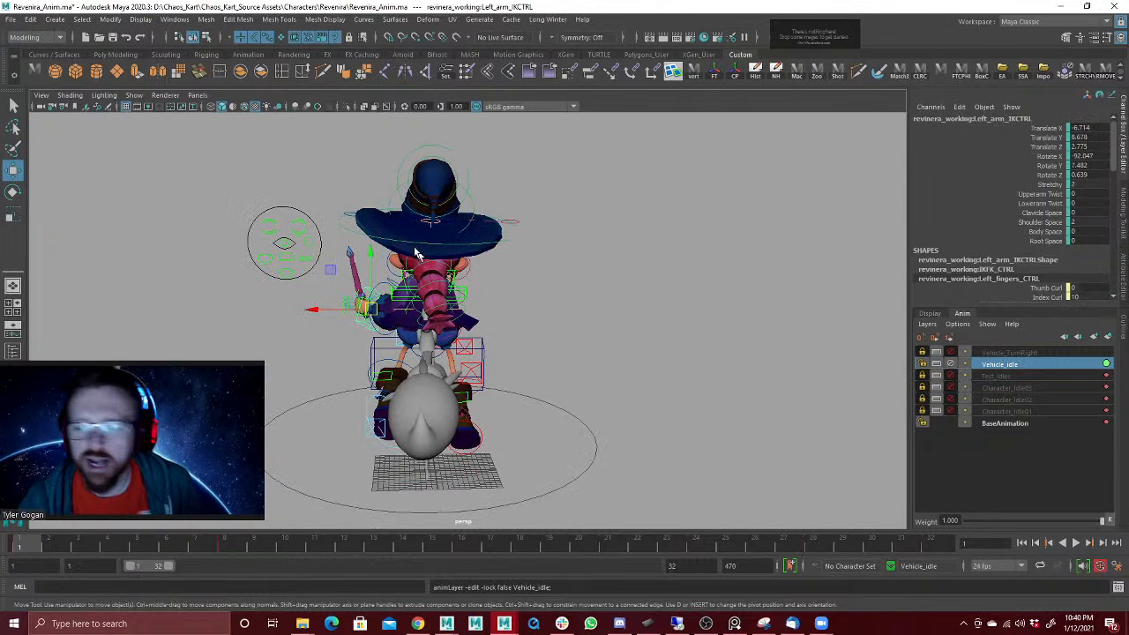
{"action": "left_click_drag", "start_coordinate": [198, 150], "coordinate": [651, 529]}
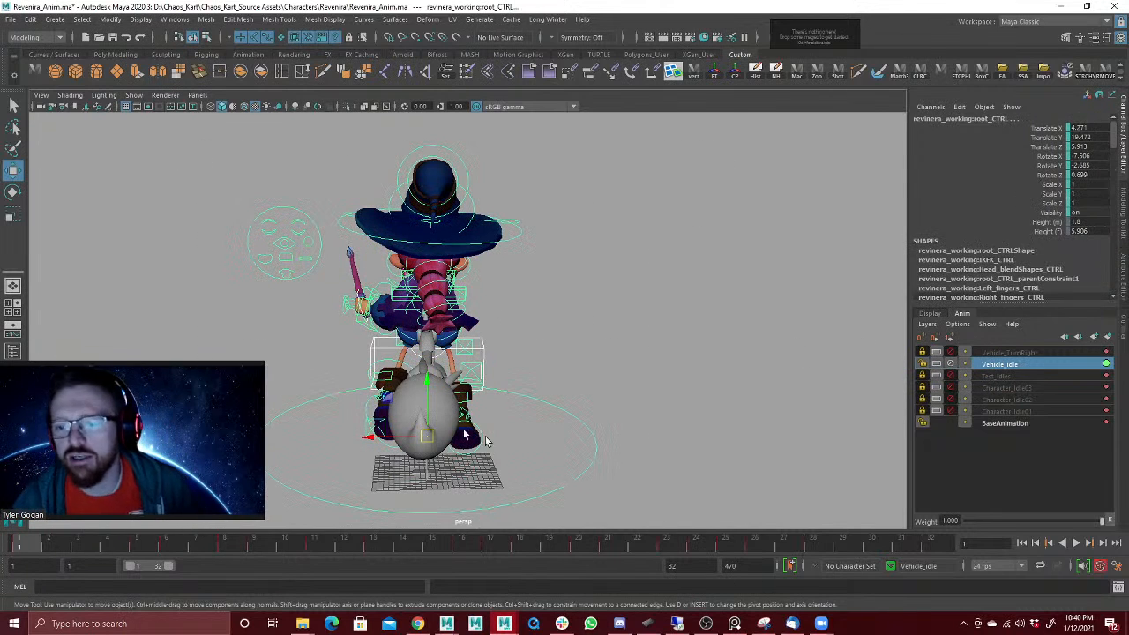
{"action": "right_click", "coordinate": [25, 548]}
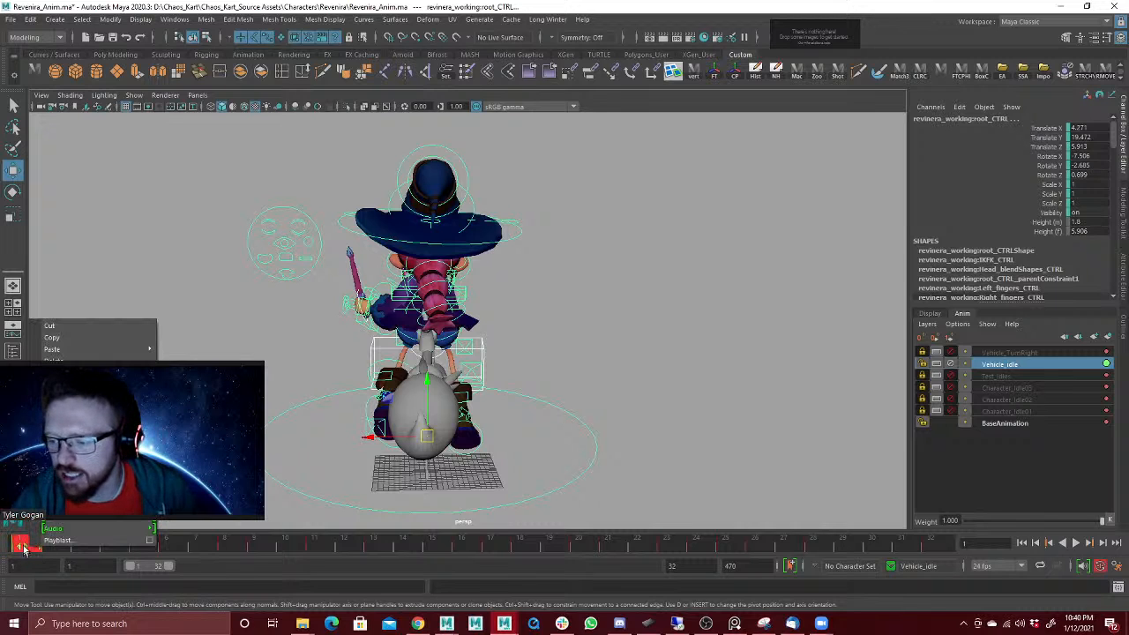
{"action": "left_click", "coordinate": [53, 337]}
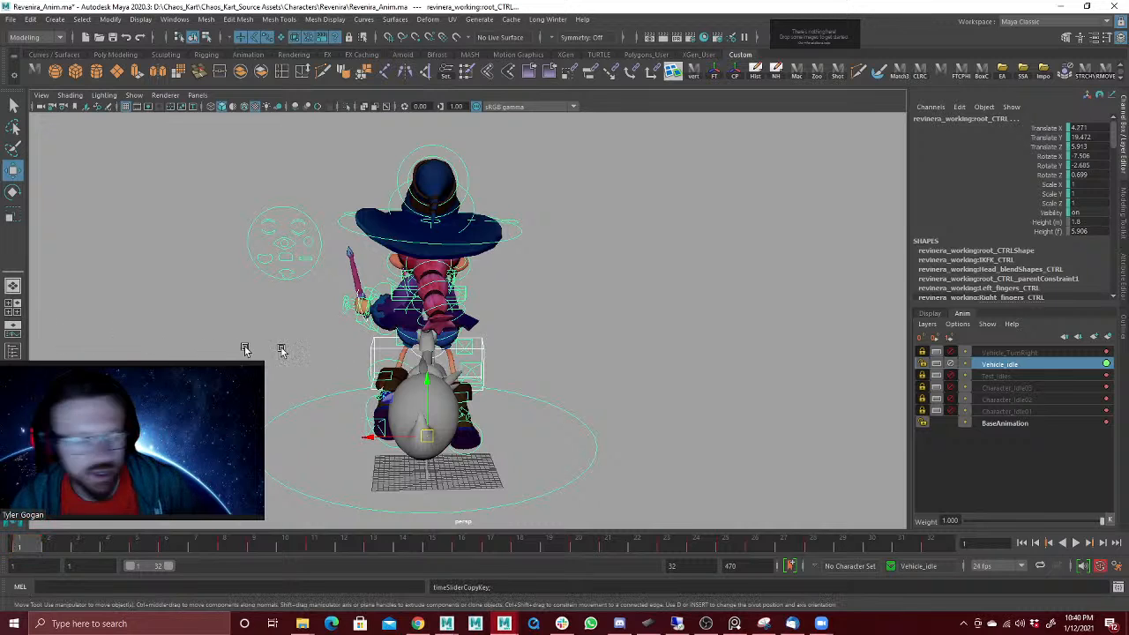
Step: Mute and lock Vehicle_Idle, activate Vehicle_TurnRight, and paste the copied keys at frame 1
{"action": "left_click", "coordinate": [951, 363]}
{"action": "left_click", "coordinate": [951, 352]}
{"action": "left_click", "coordinate": [999, 352]}
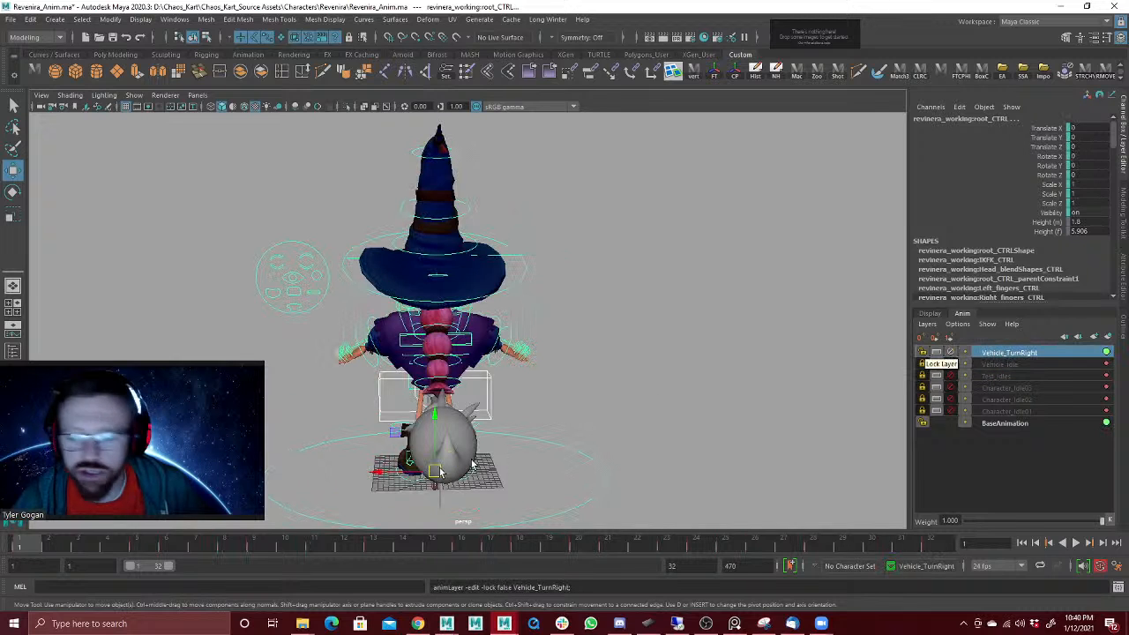
{"action": "right_click", "coordinate": [33, 548]}
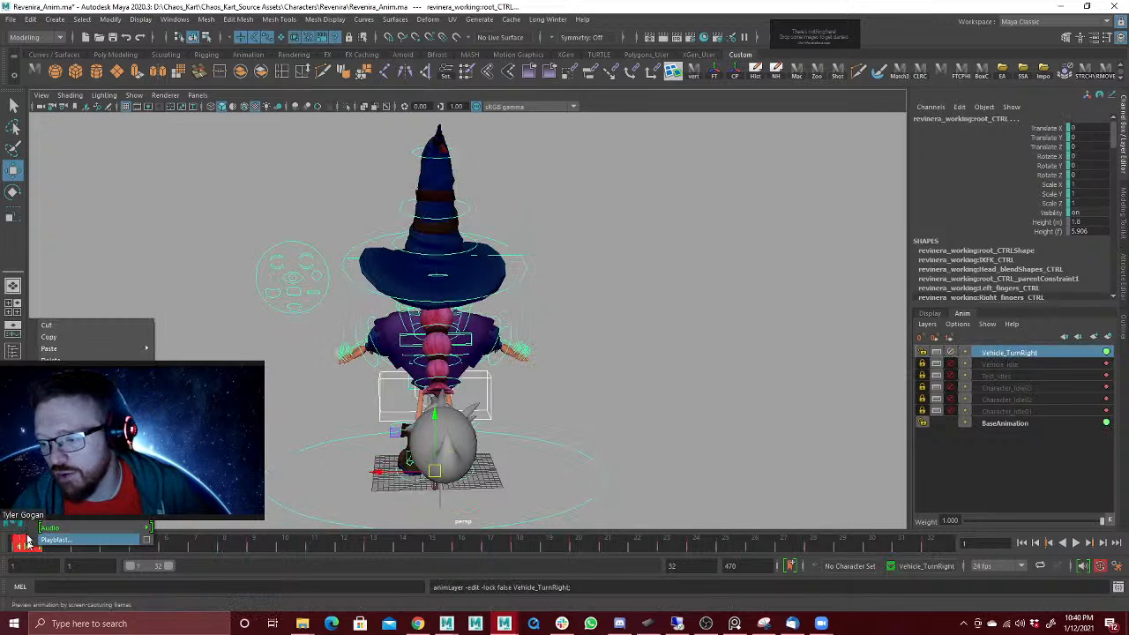
{"action": "mouse_move", "coordinate": [111, 348]}
{"action": "left_click", "coordinate": [175, 347]}
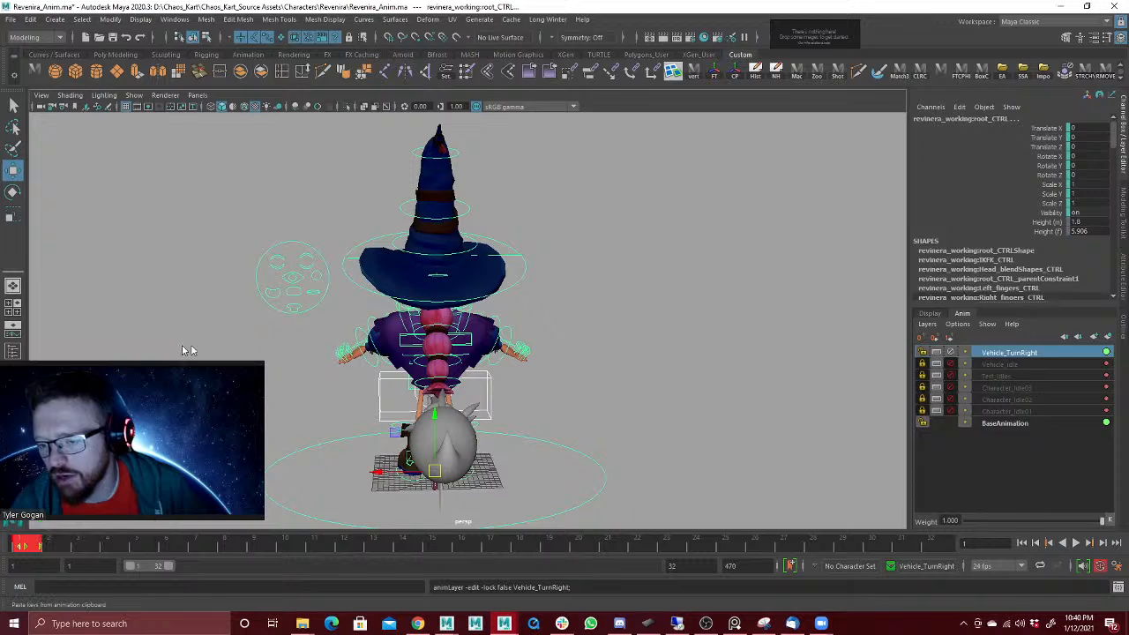
Step: Undo the keys pasted onto Vehicle_TurnRight and the latest layer mute and lock changes
{"action": "left_click_drag", "start_coordinate": [285, 360], "coordinate": [347, 360], "text": "alt"}
{"action": "key", "text": "ctrl+z"}
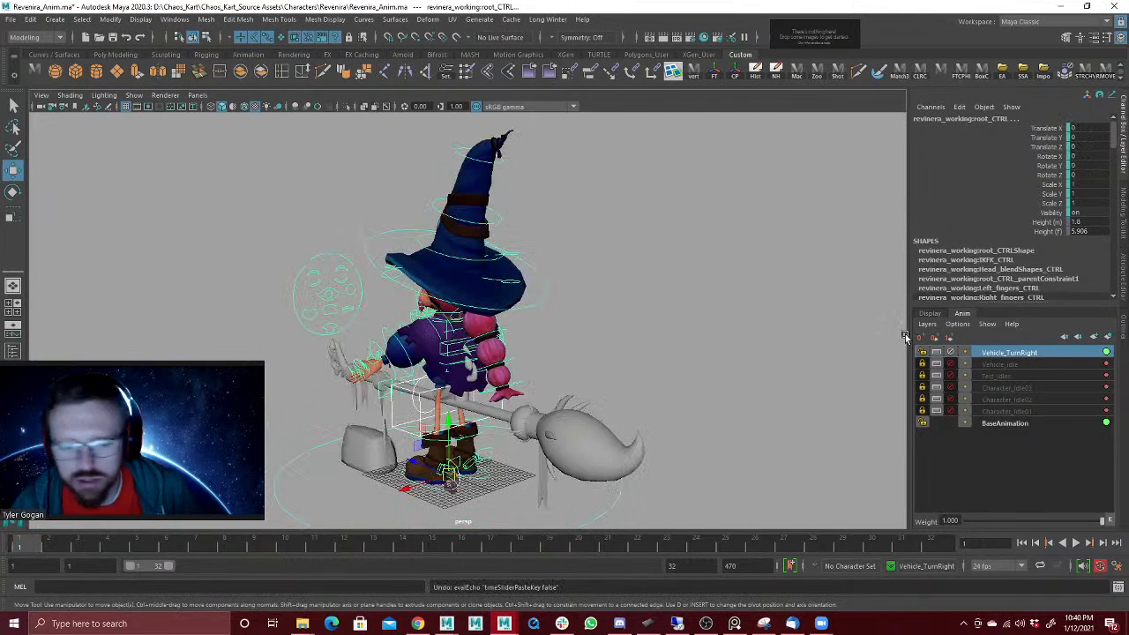
{"action": "key", "text": "ctrl+z"}
{"action": "key", "text": "ctrl+z"}
{"action": "key", "text": "ctrl+z"}
{"action": "key", "text": "ctrl+z"}
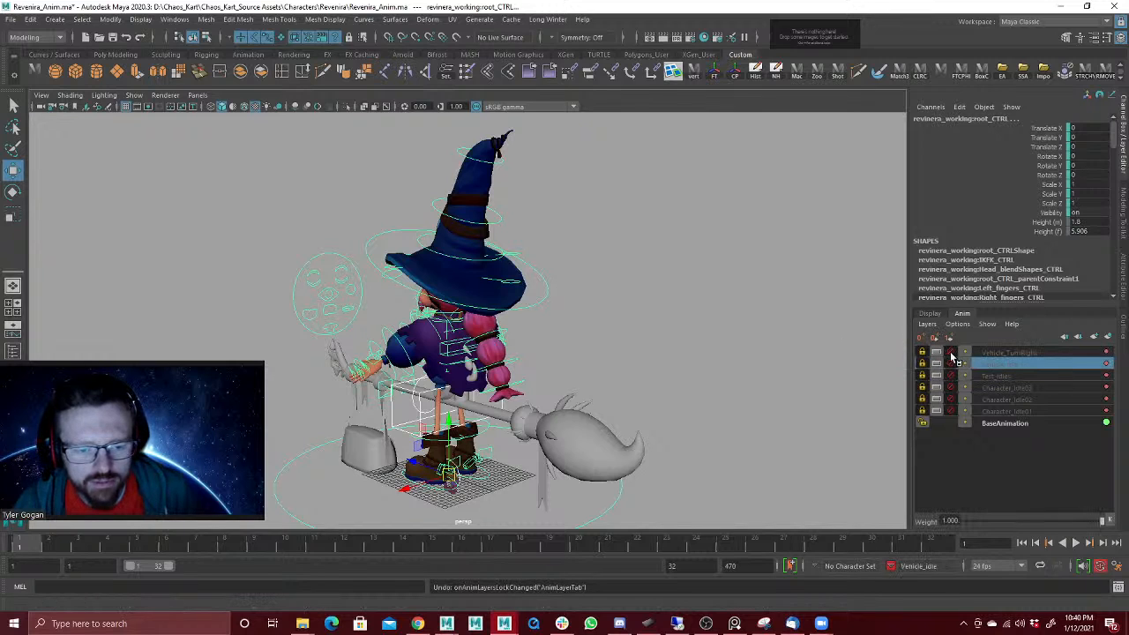
Step: Activate Vehicle_TurnRight and Vehicle_Idle in turn to compare the character's pose on each layer at frame 1
{"action": "left_click", "coordinate": [951, 353]}
{"action": "left_click", "coordinate": [989, 356]}
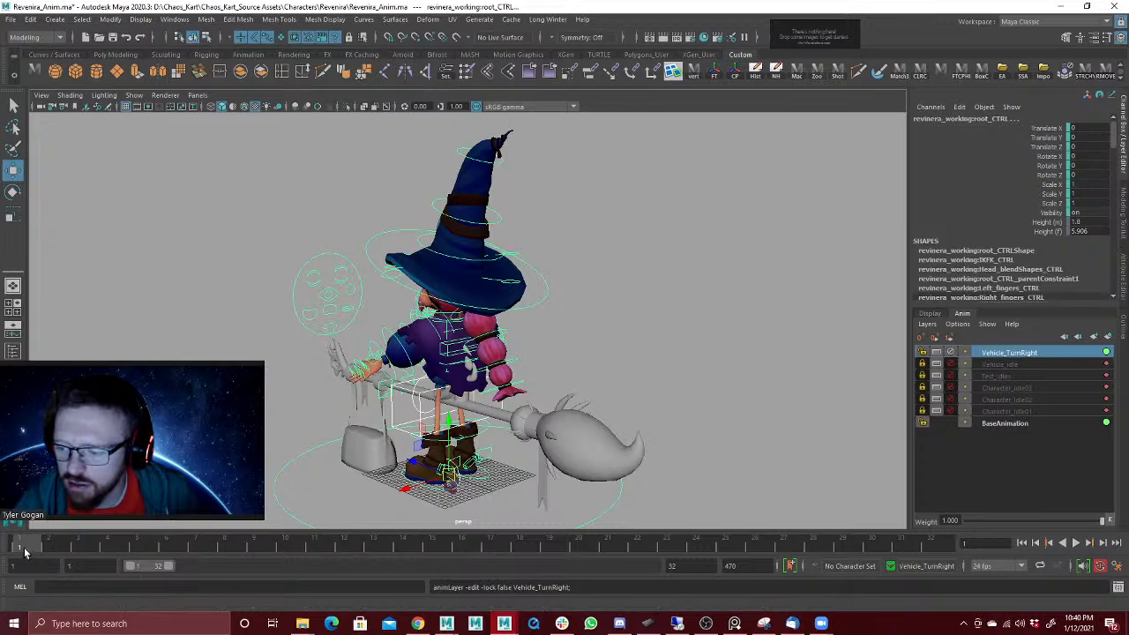
{"action": "mouse_move", "coordinate": [25, 552]}
{"action": "left_mouse_down"}
{"action": "mouse_move", "coordinate": [331, 560]}
{"action": "mouse_move", "coordinate": [21, 549]}
{"action": "left_mouse_up"}
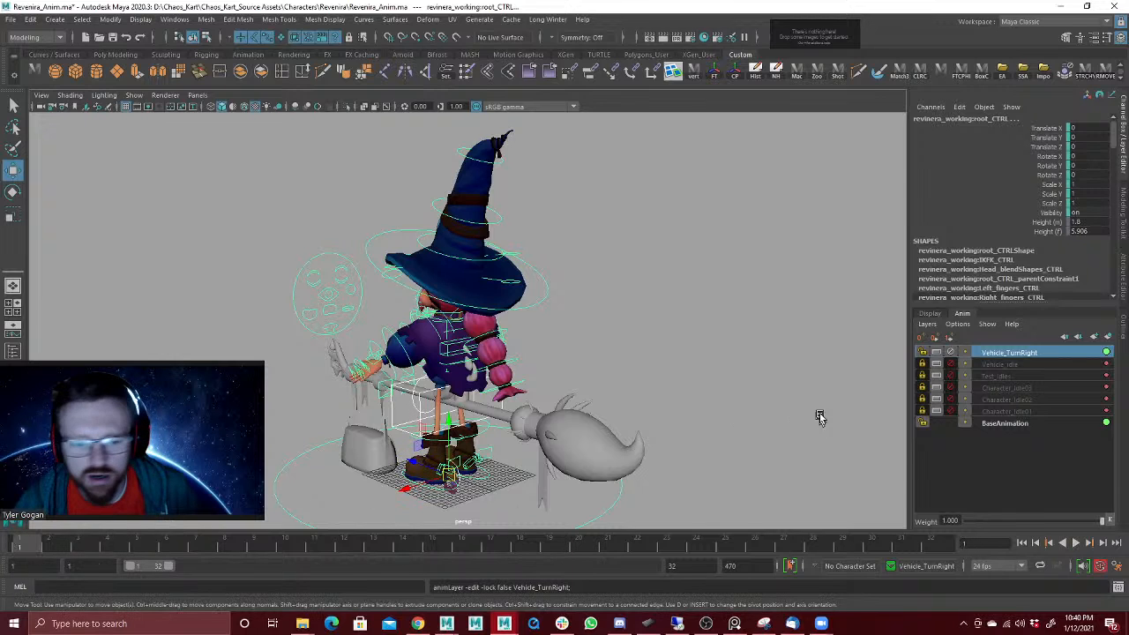
{"action": "left_click", "coordinate": [951, 353]}
{"action": "left_click", "coordinate": [951, 363]}
{"action": "left_click", "coordinate": [982, 366]}
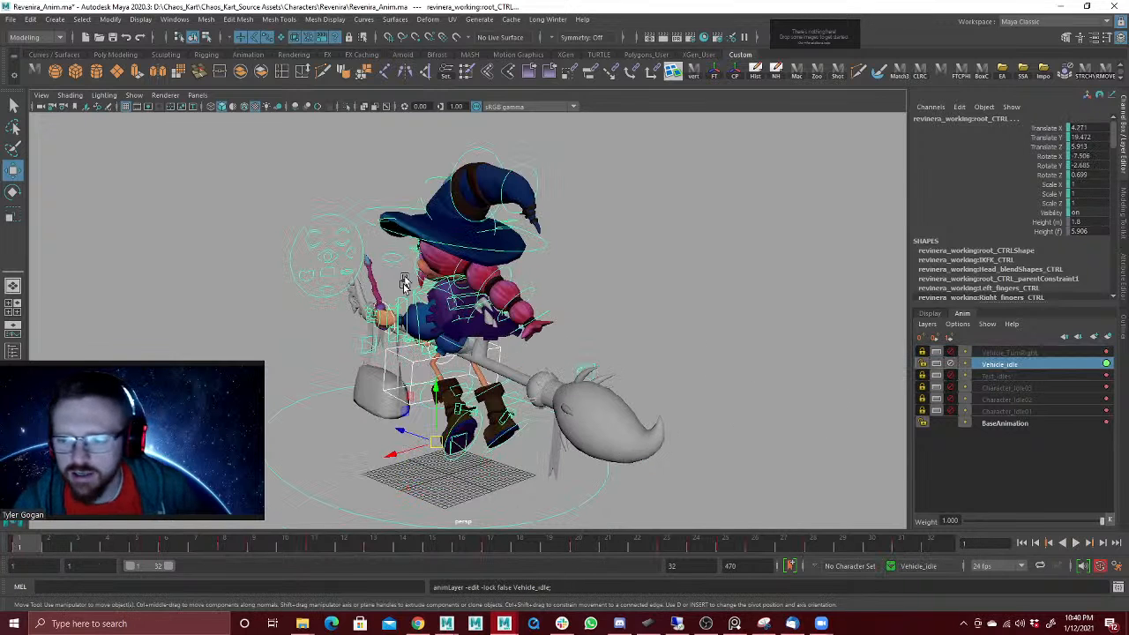
{"action": "left_click_drag", "start_coordinate": [441, 228], "coordinate": [483, 245], "text": "alt"}
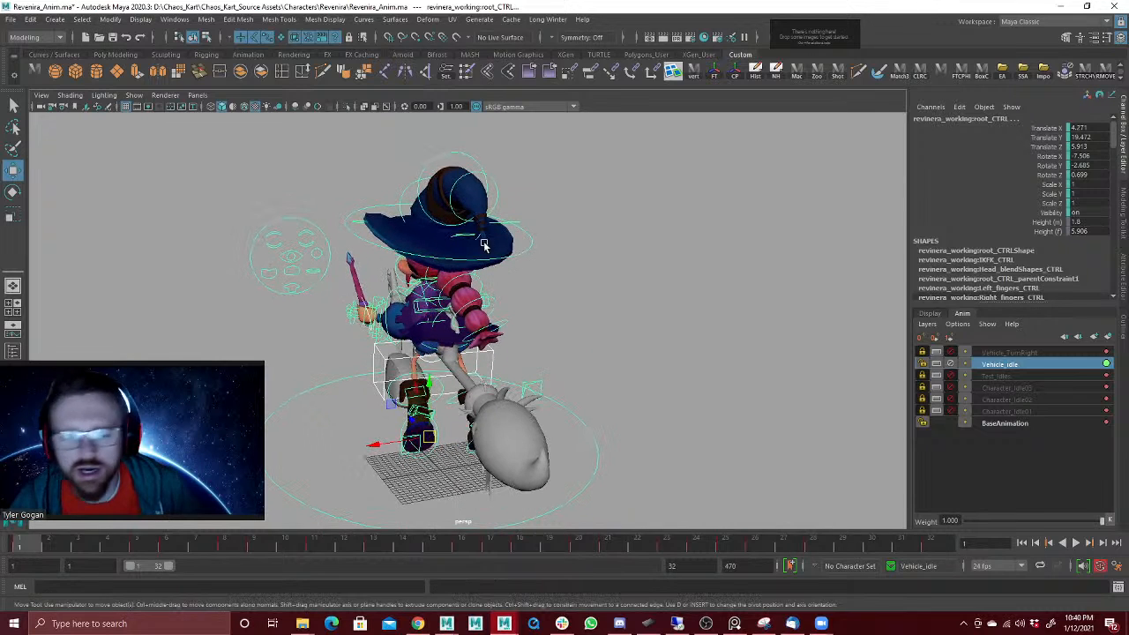
Step: Delete the Vehicle_TurnRight animation layer
{"action": "left_click", "coordinate": [1010, 353]}
{"action": "right_click", "coordinate": [1010, 353]}
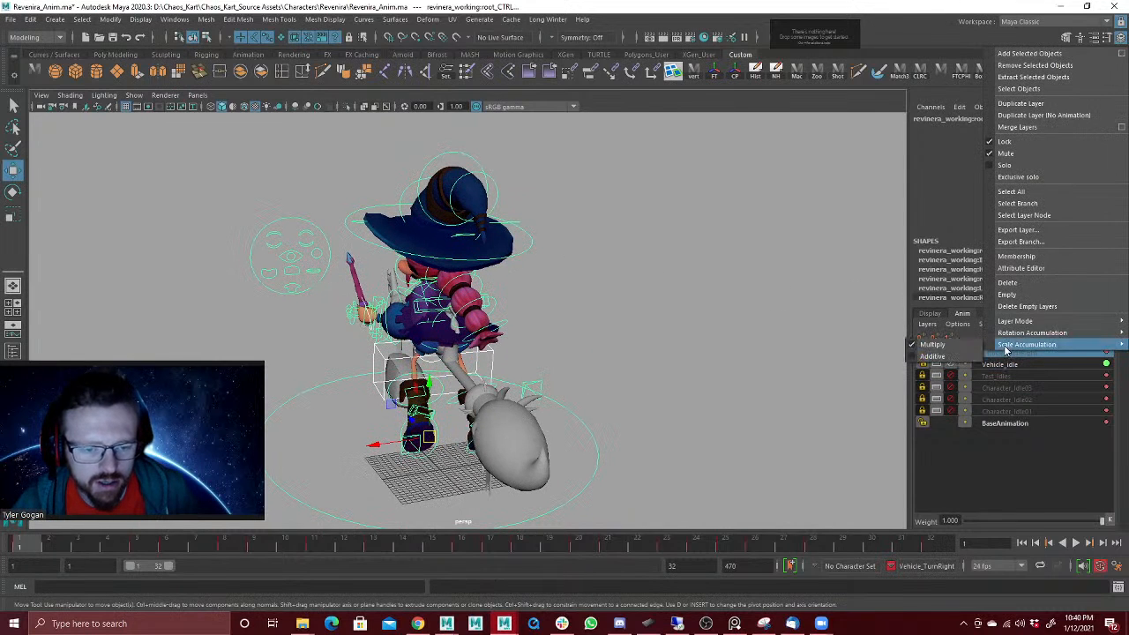
{"action": "left_click", "coordinate": [1048, 282]}
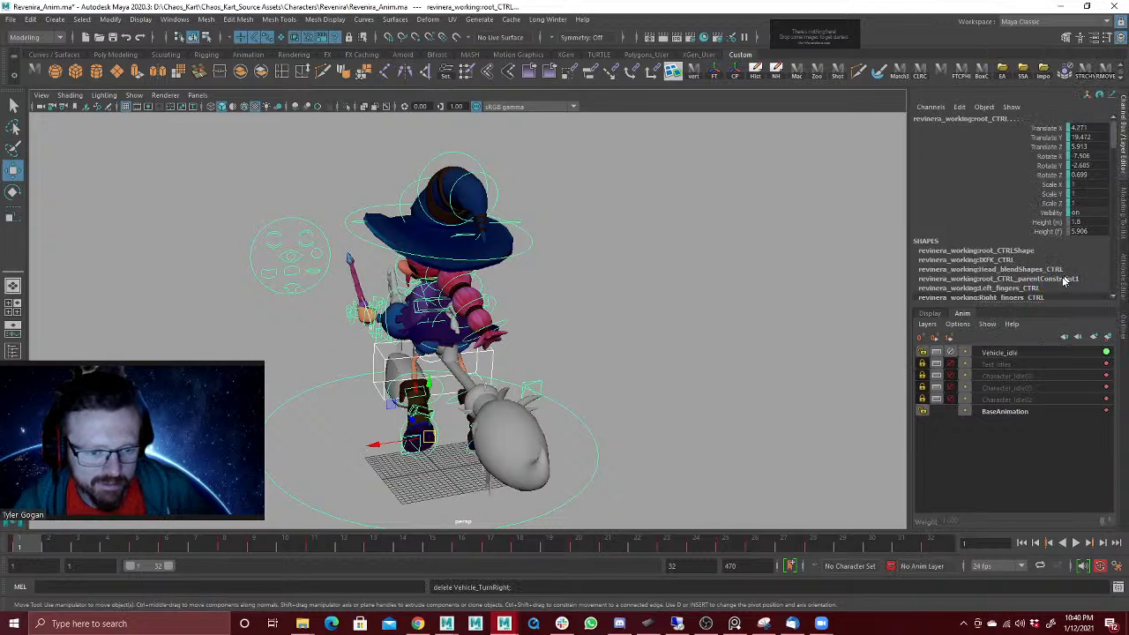
Step: Mute and lock Vehicle_Idle, clear the control selection, and examine the rig's default pose
{"action": "left_click", "coordinate": [997, 357]}
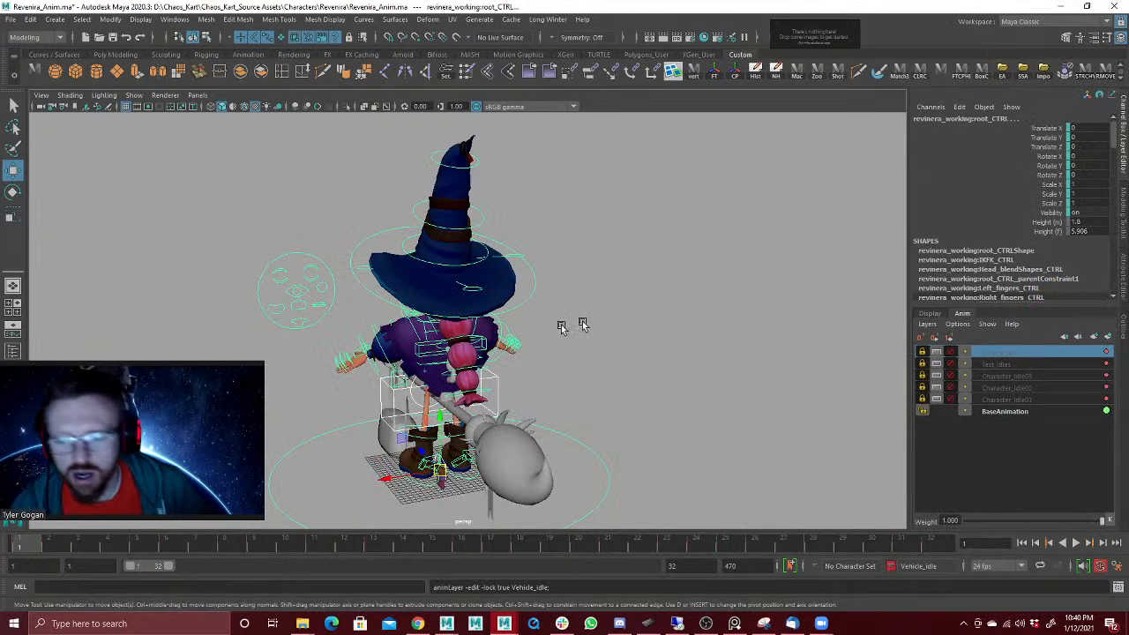
{"action": "scroll", "coordinate": [487, 270], "scroll_direction": "down", "scroll_amount": 2}
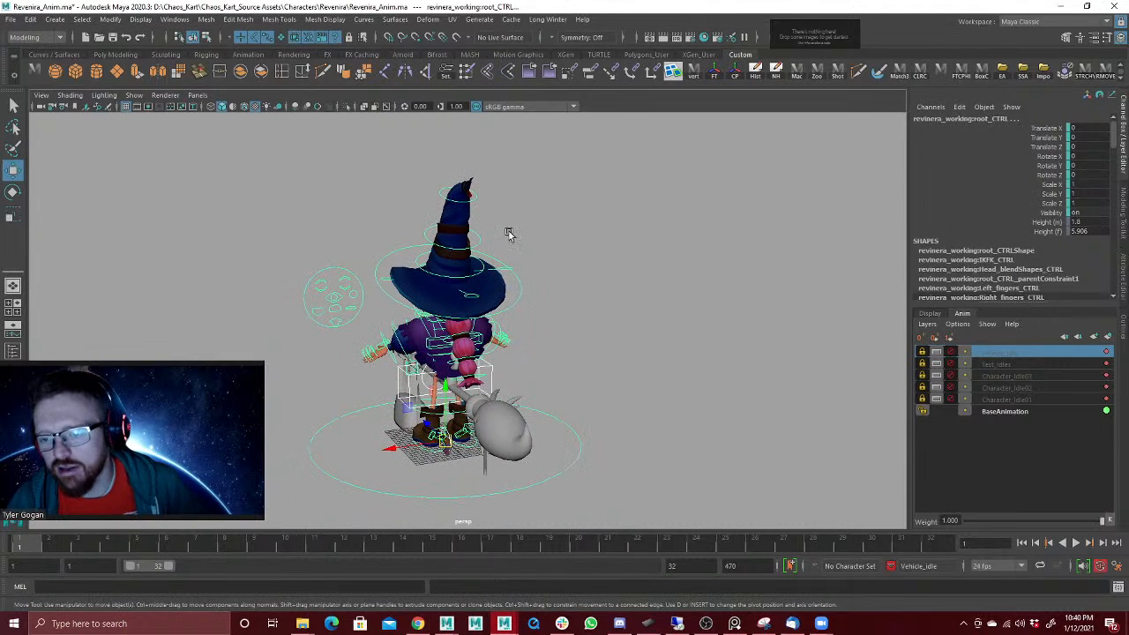
{"action": "left_click_drag", "start_coordinate": [237, 178], "coordinate": [684, 509]}
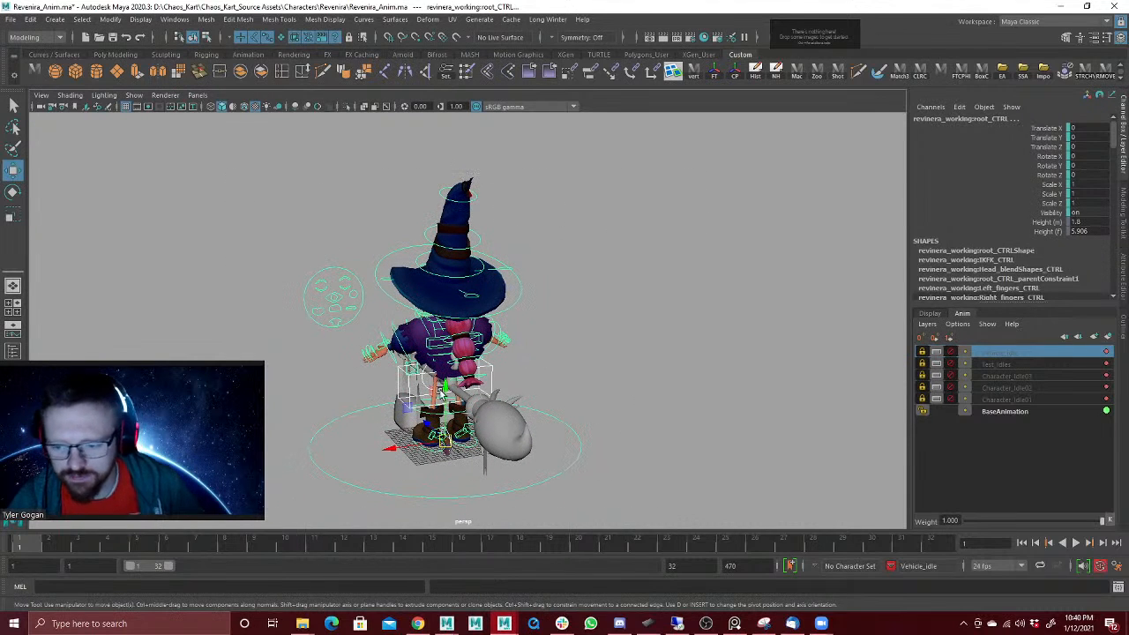
{"action": "left_click", "coordinate": [630, 293]}
{"action": "left_click_drag", "start_coordinate": [657, 293], "coordinate": [669, 298], "text": "alt"}
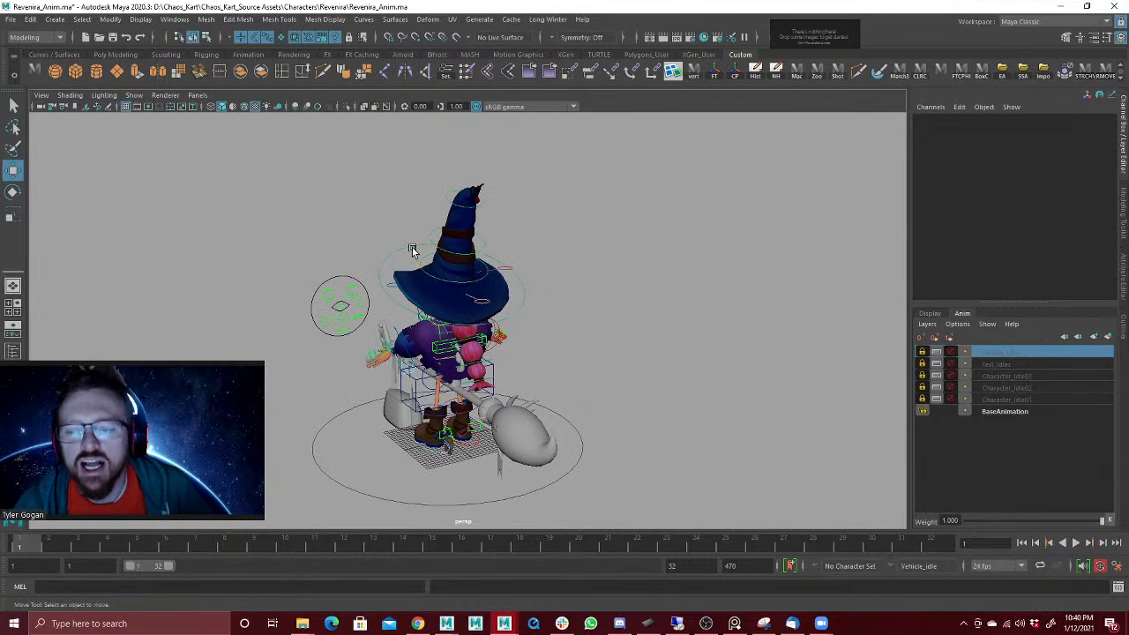
{"action": "left_click_drag", "start_coordinate": [412, 252], "coordinate": [366, 321], "text": "alt"}
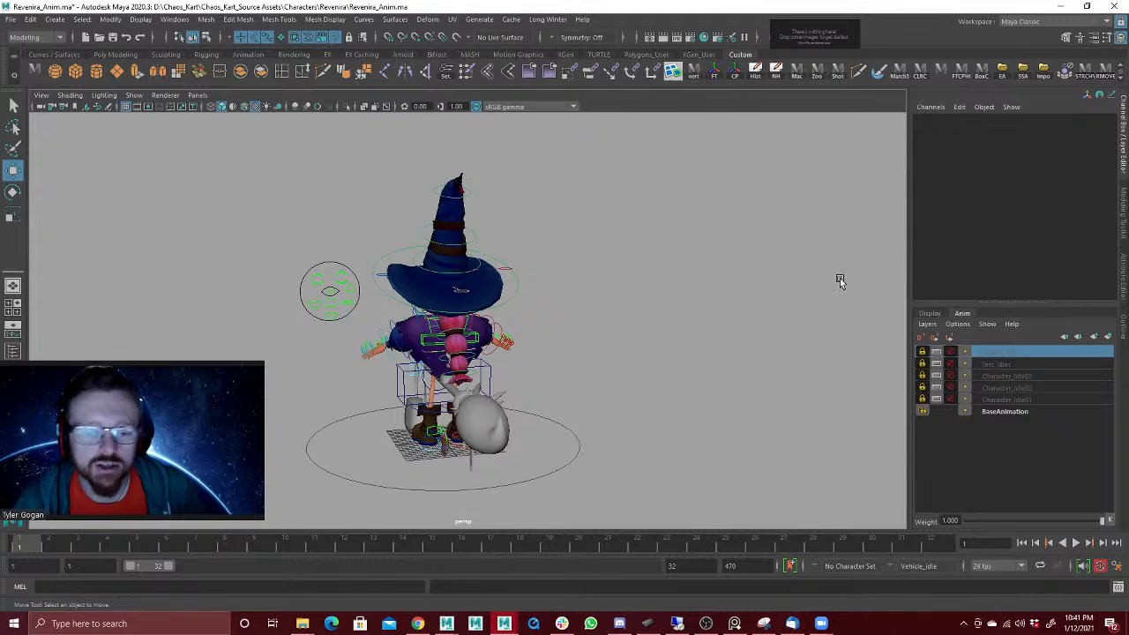
Step: Select all the character's controls, mute and lock Vehicle_Idle, and create and select a new animation layer from the selected controls
{"action": "left_click", "coordinate": [951, 353]}
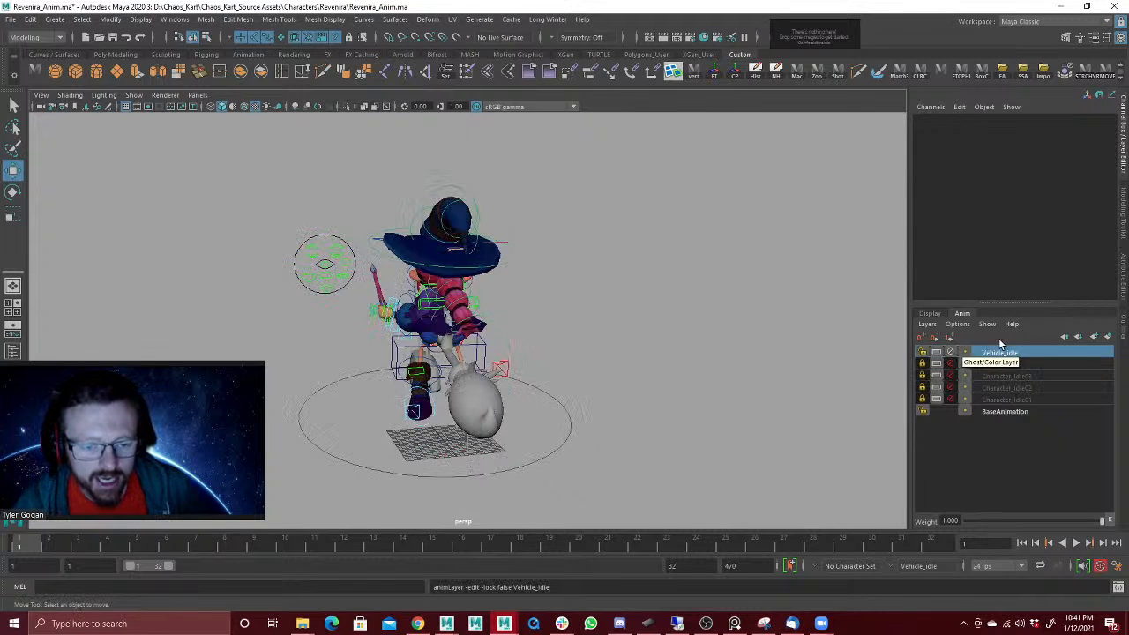
{"action": "left_click_drag", "start_coordinate": [241, 185], "coordinate": [640, 504]}
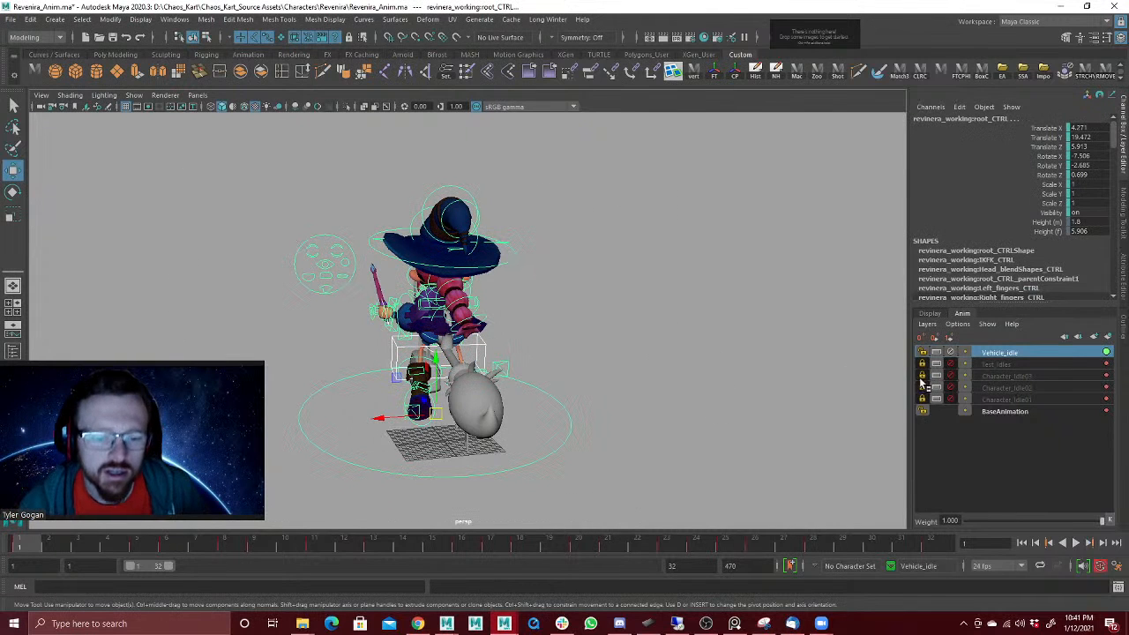
{"action": "left_click", "coordinate": [951, 353]}
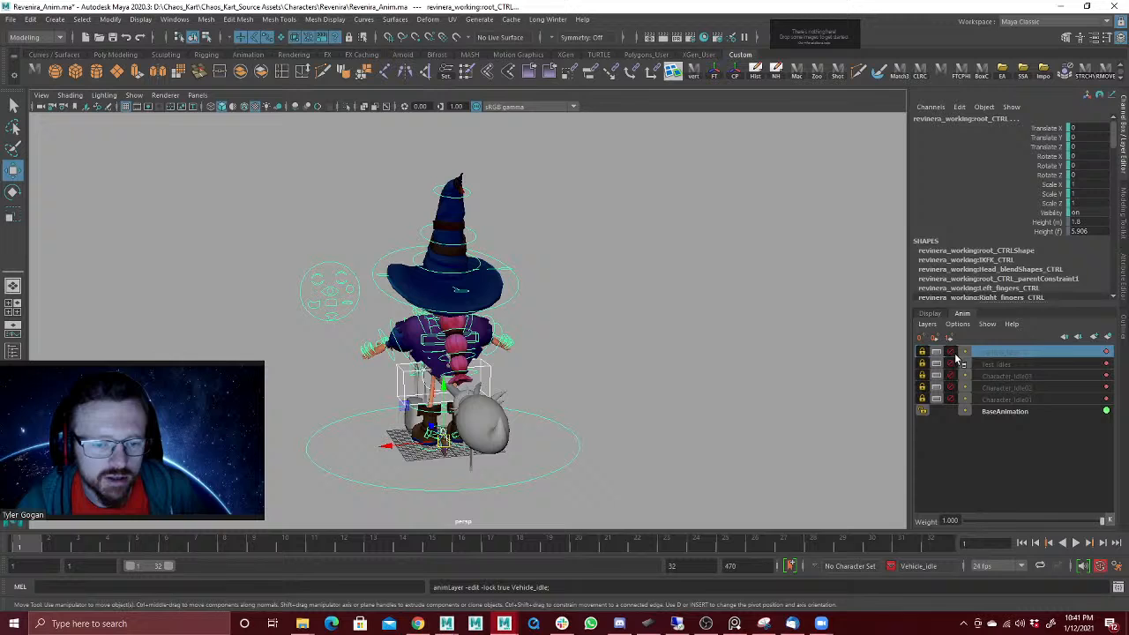
{"action": "left_click", "coordinate": [1110, 340]}
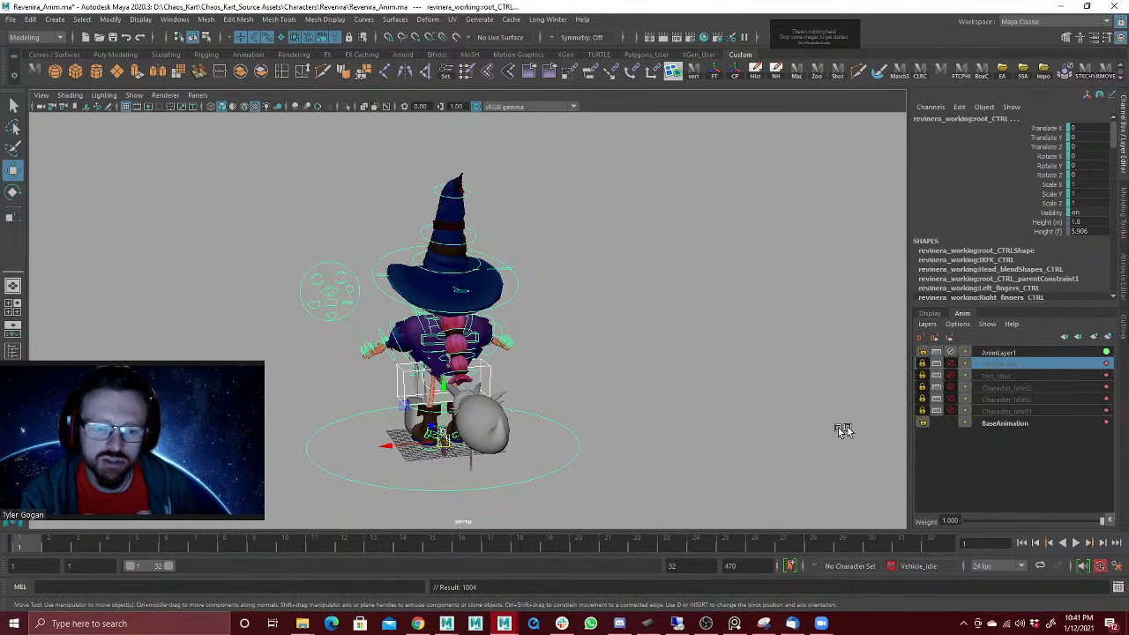
{"action": "left_click", "coordinate": [1028, 353]}
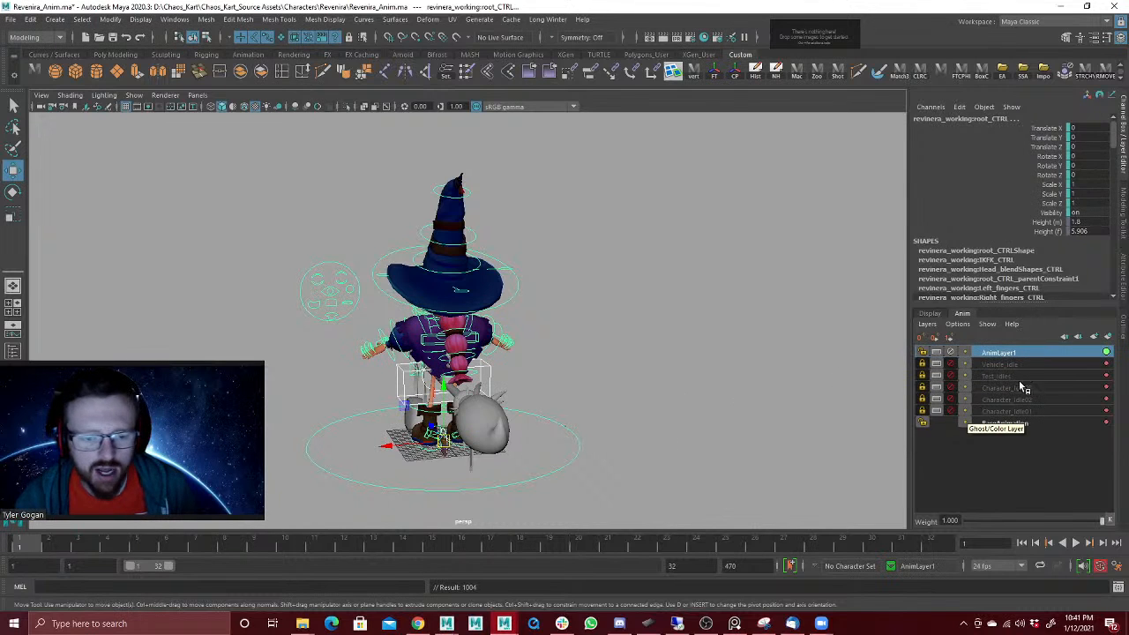
Step: Mute and lock the new animation layer, and make Vehicle_Idle the active, unmuted and unlocked layer
{"action": "left_click", "coordinate": [950, 352]}
{"action": "left_click", "coordinate": [951, 363]}
{"action": "left_click", "coordinate": [986, 365]}
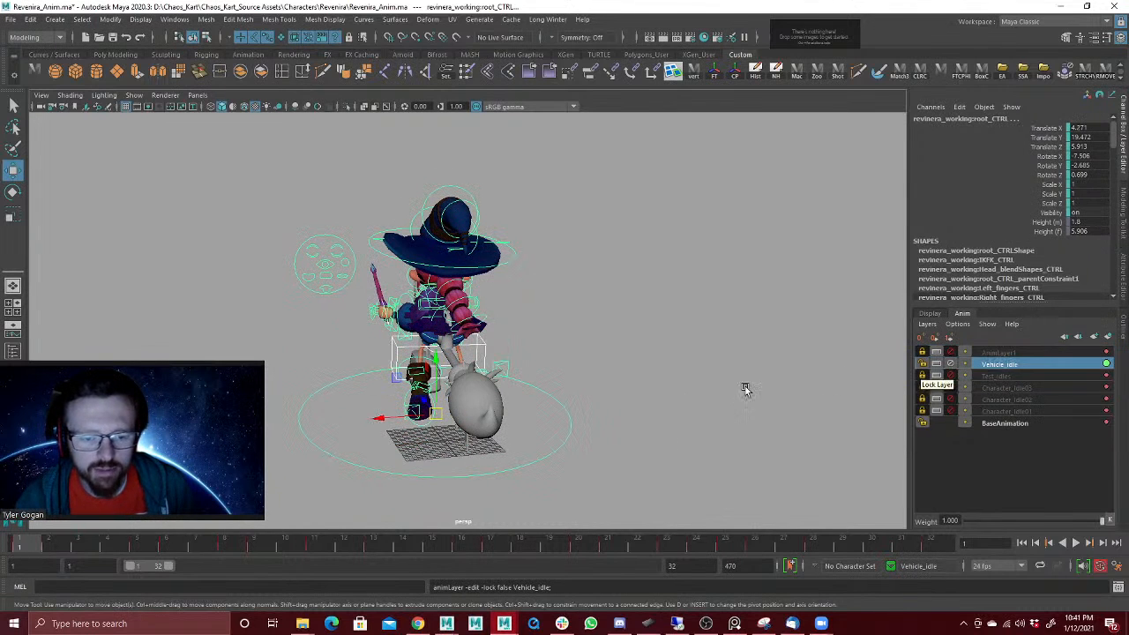
Step: Copy the selected controls' frame 1 keys from Vehicle_Idle, mute that layer, and make AnimLayer1 the active, unmuted layer
{"action": "right_click", "coordinate": [29, 549]}
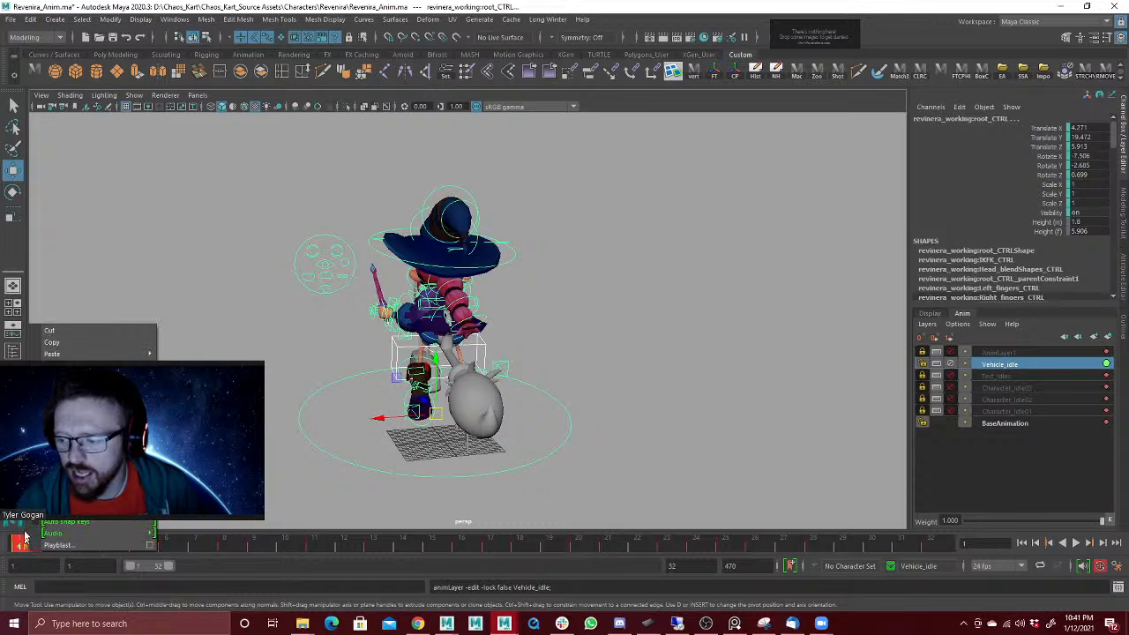
{"action": "left_click", "coordinate": [71, 345]}
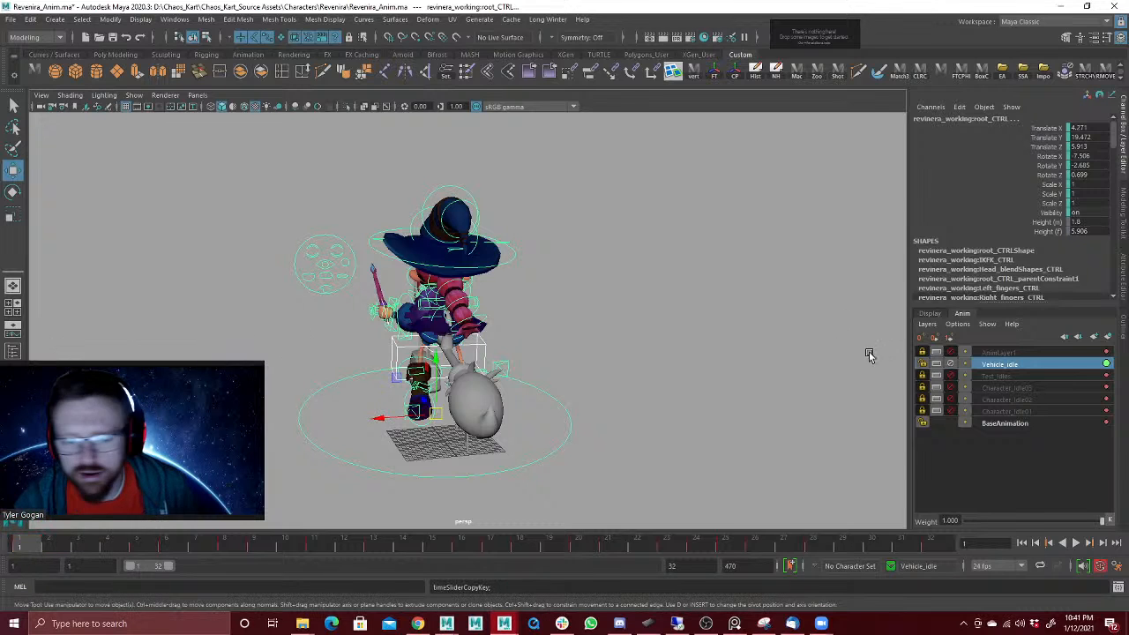
{"action": "left_click", "coordinate": [951, 364]}
{"action": "left_click", "coordinate": [952, 353]}
{"action": "left_click", "coordinate": [992, 353]}
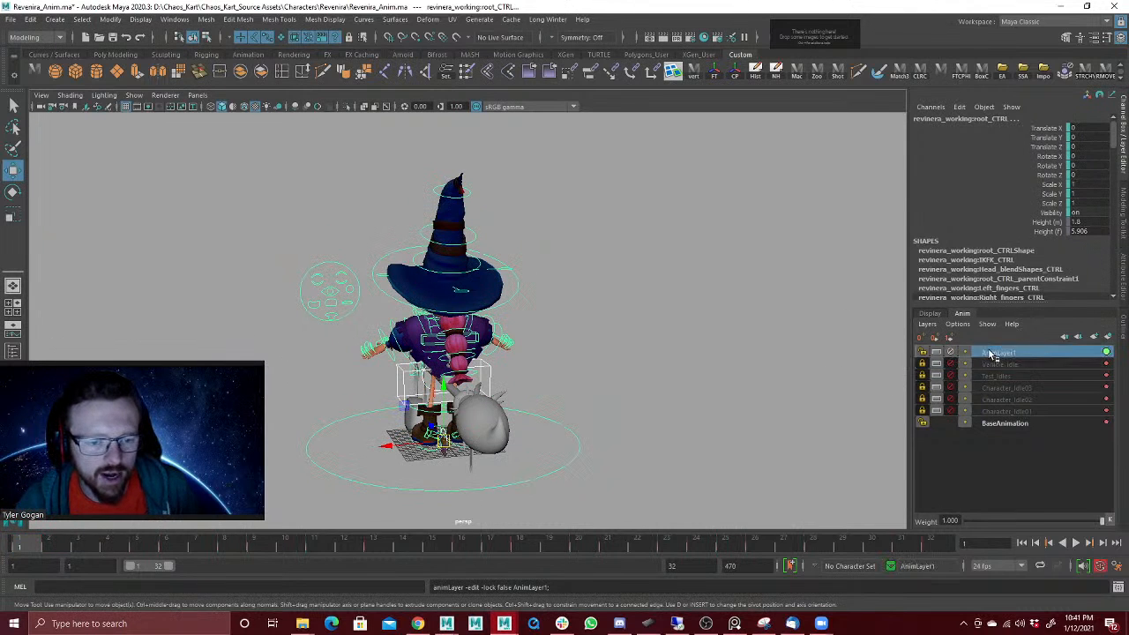
Step: Paste the copied keys at frame 1 on AnimLayer1 and clear the control selection
{"action": "right_click", "coordinate": [29, 549]}
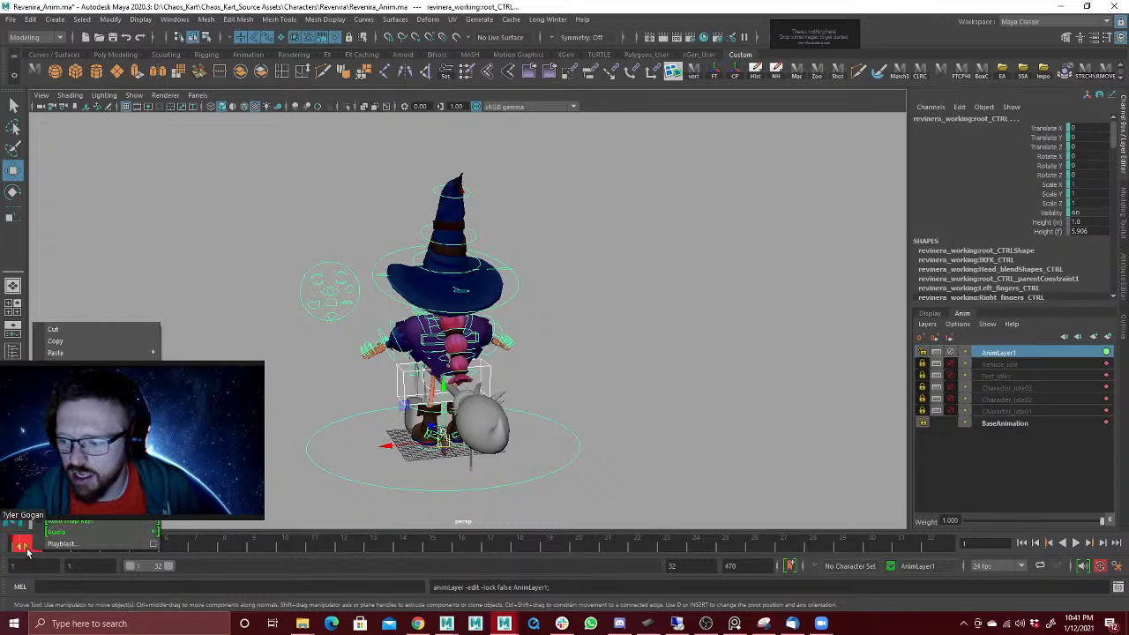
{"action": "mouse_move", "coordinate": [132, 353]}
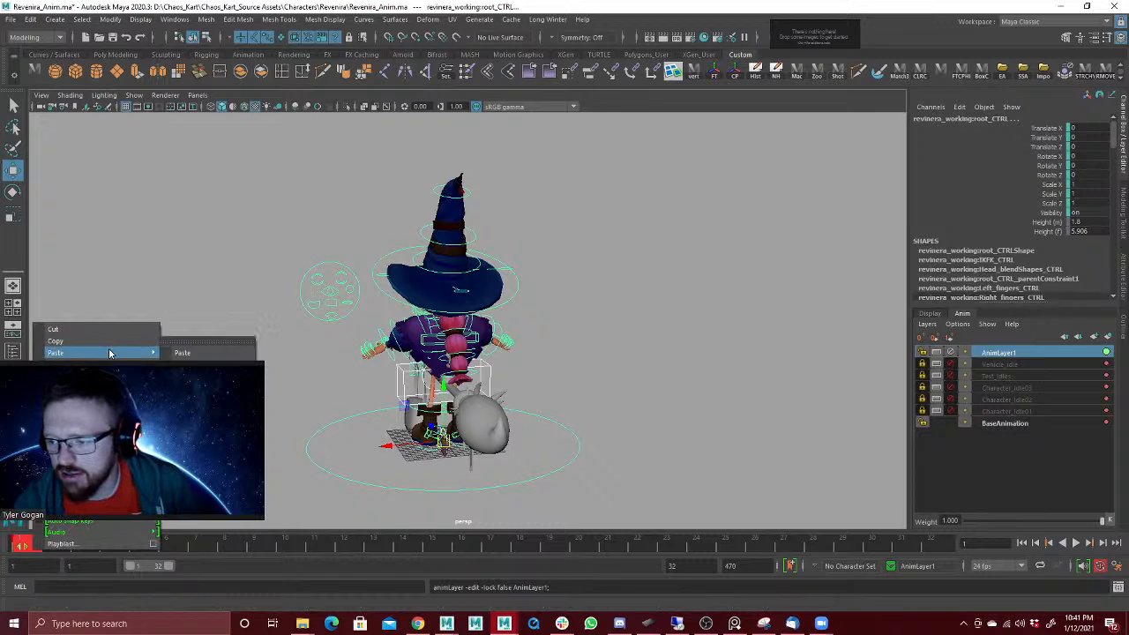
{"action": "left_click", "coordinate": [202, 356]}
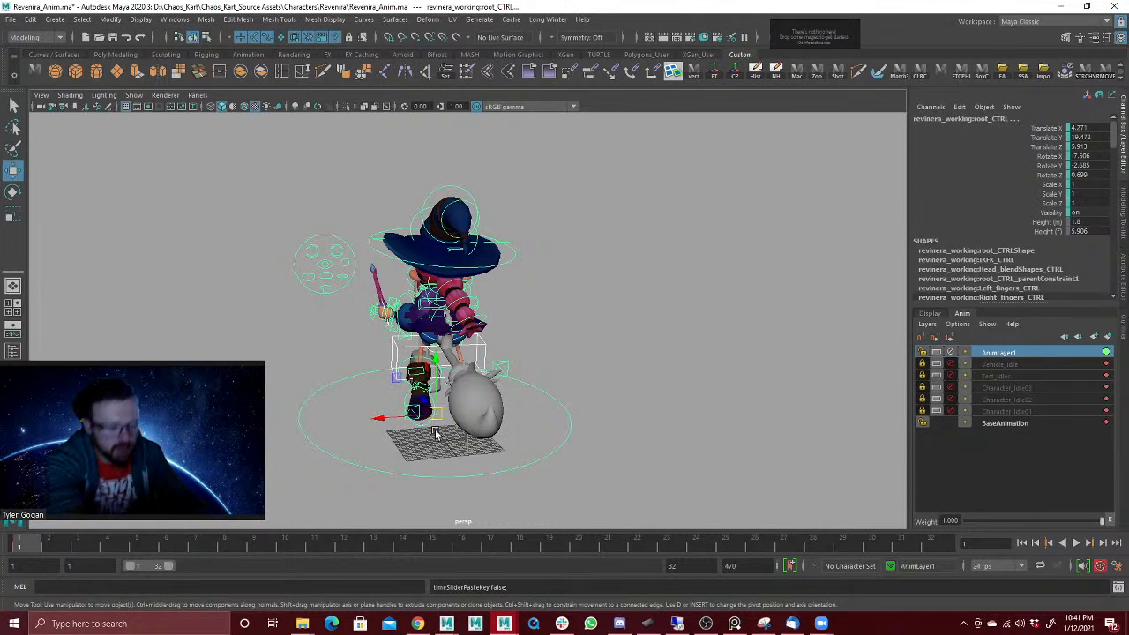
{"action": "left_click", "coordinate": [433, 432]}
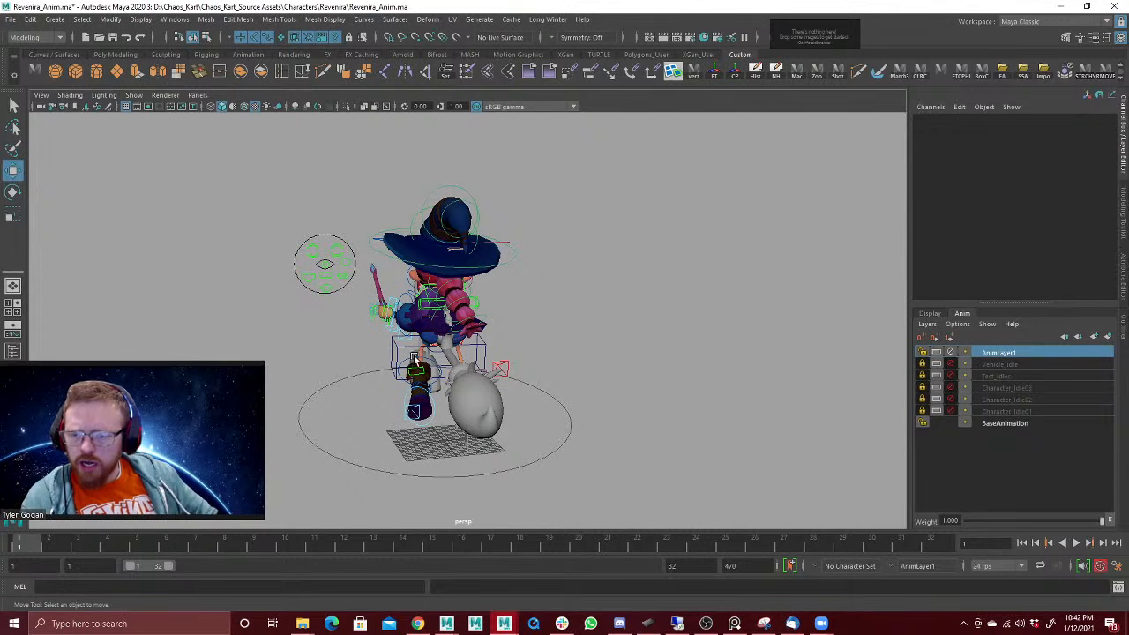
Step: Switch to the split layout with the Graph Editor below the perspective view, using textured shading
{"action": "left_click_drag", "start_coordinate": [499, 406], "coordinate": [439, 342], "text": "alt"}
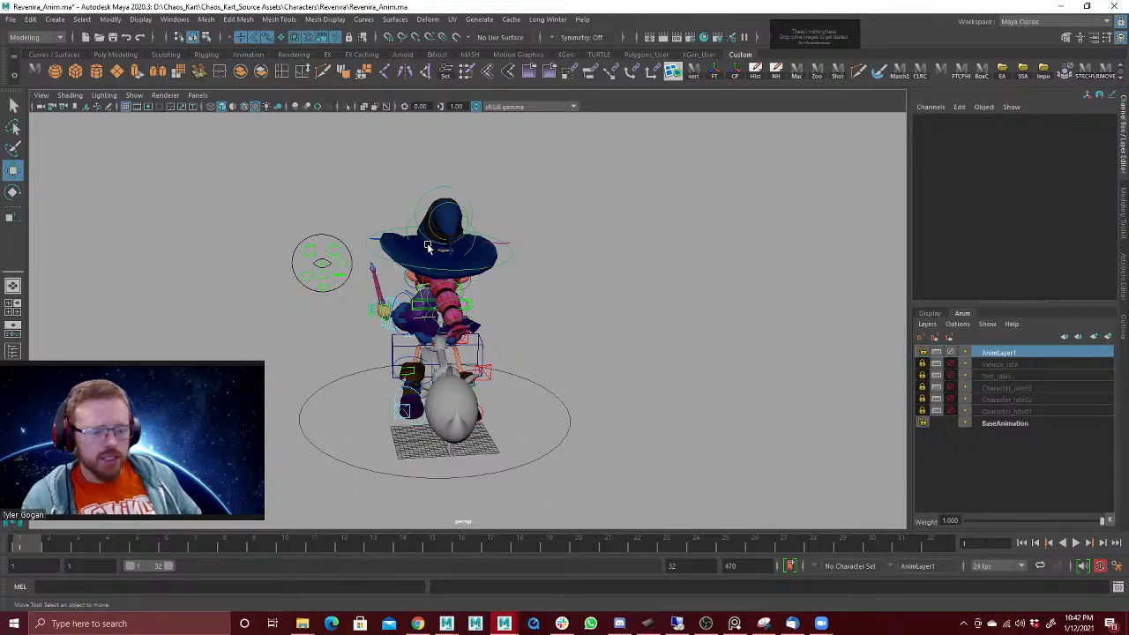
{"action": "left_click_drag", "start_coordinate": [383, 313], "coordinate": [434, 317], "text": "alt"}
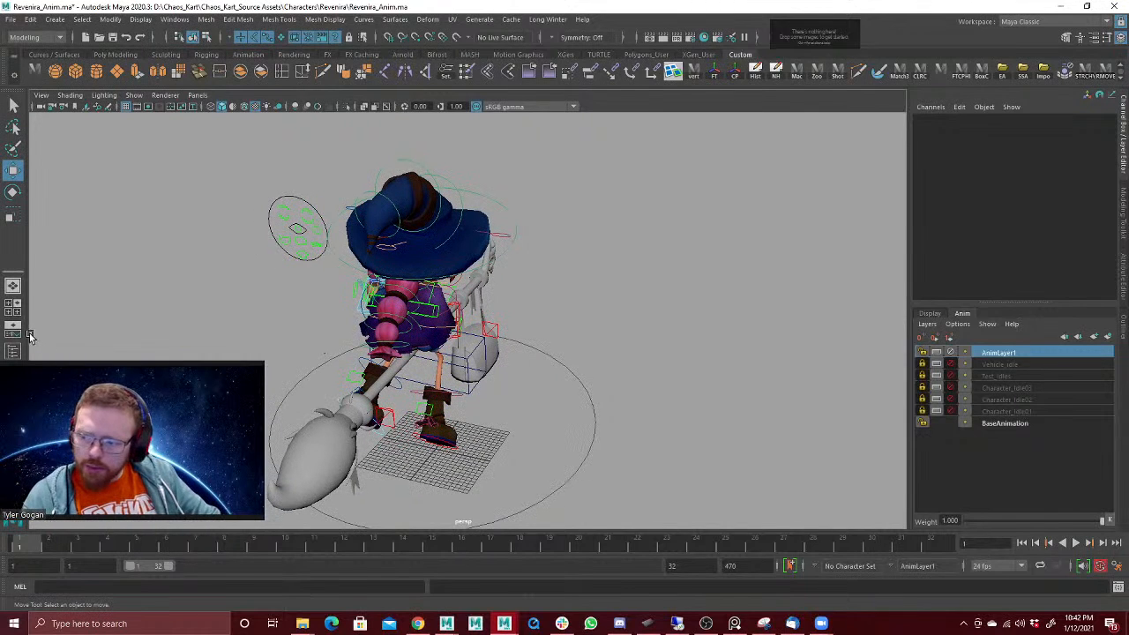
{"action": "key", "text": "space"}
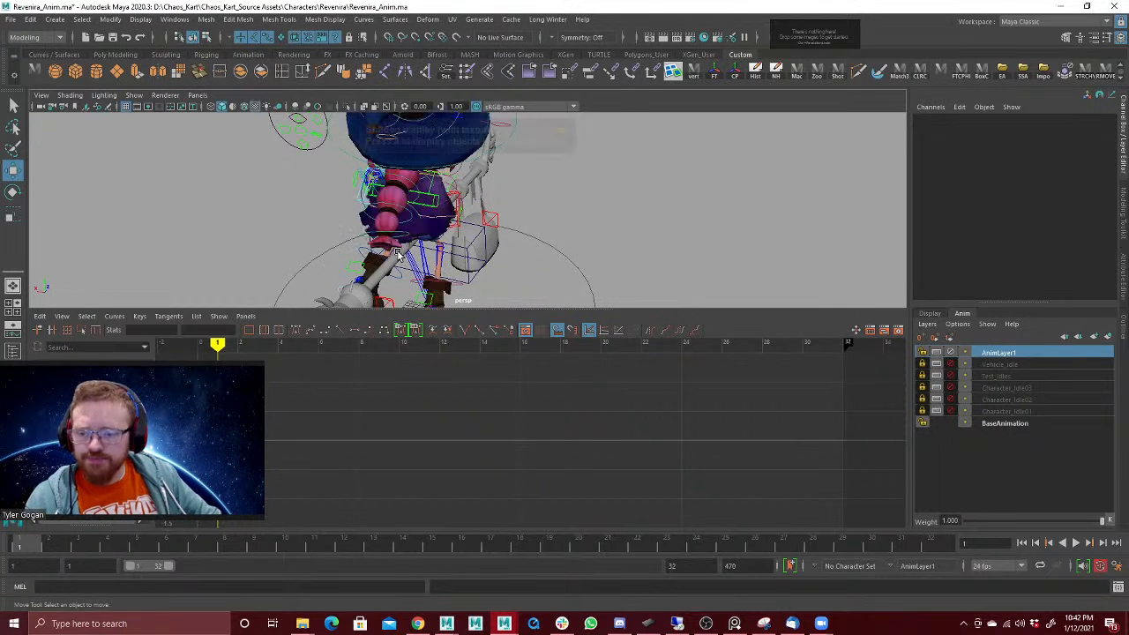
{"action": "key", "text": "6"}
{"action": "right_click_drag", "start_coordinate": [536, 180], "coordinate": [27, 356], "text": "alt"}
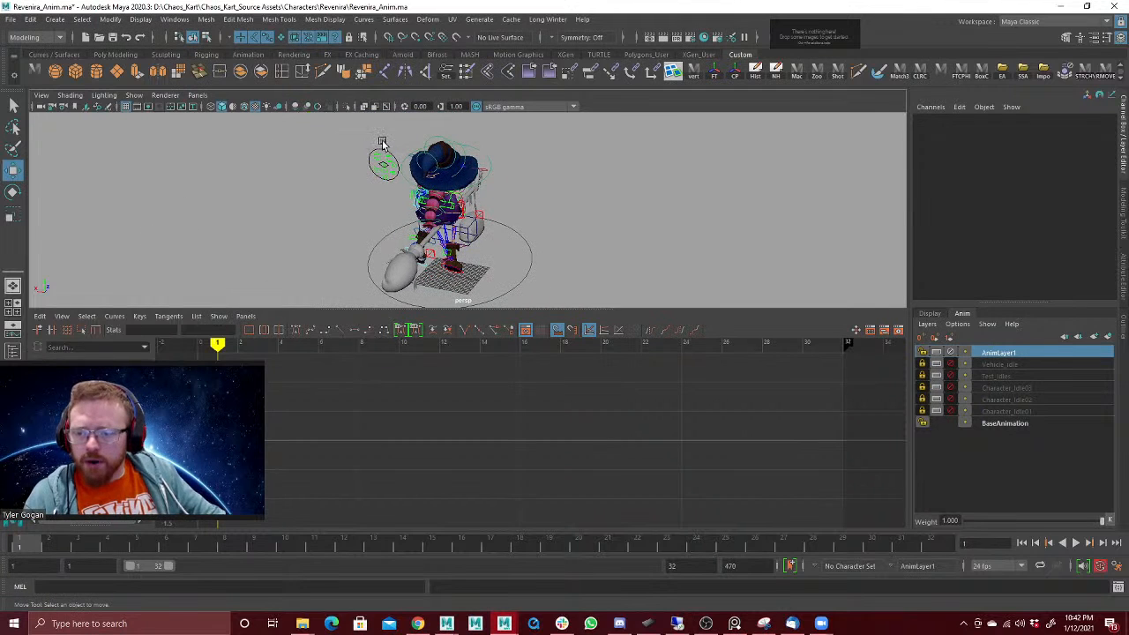
Step: Limit the perspective view's display to NURBS curves and polygons, hiding all other object types
{"action": "left_click_drag", "start_coordinate": [331, 135], "coordinate": [600, 336]}
{"action": "left_click", "coordinate": [135, 96]}
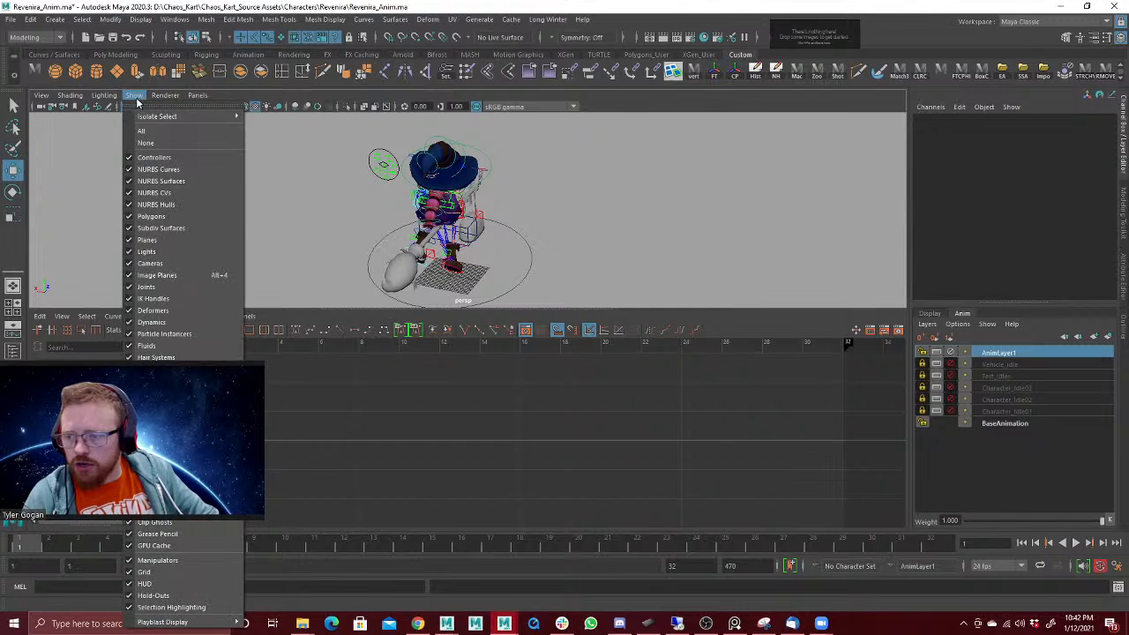
{"action": "left_click", "coordinate": [146, 143]}
{"action": "left_click", "coordinate": [134, 95]}
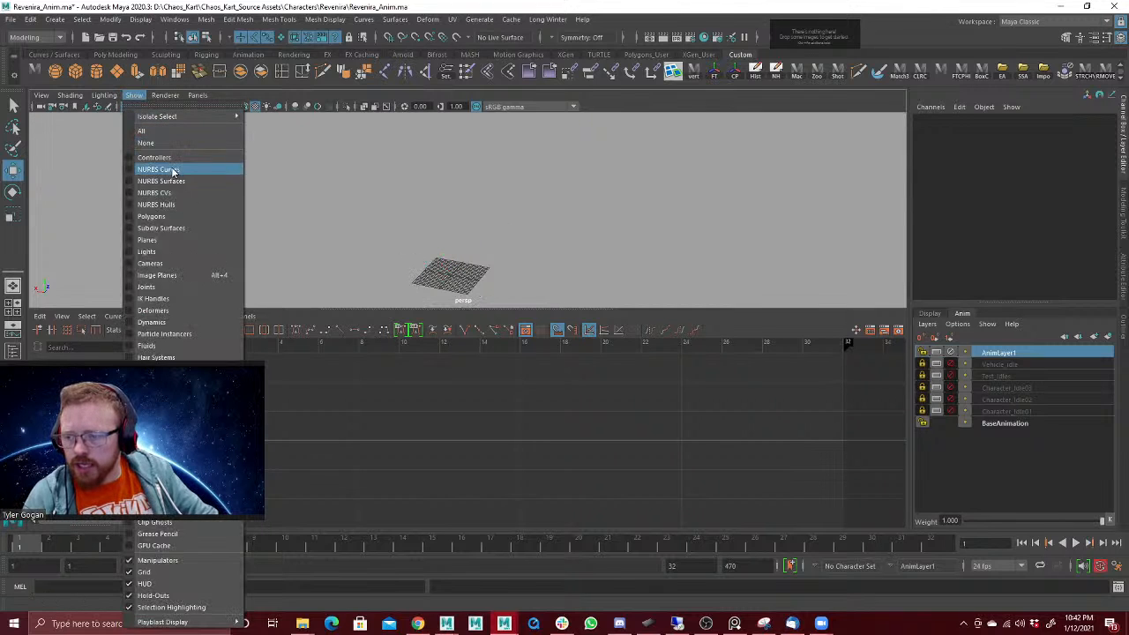
{"action": "left_click", "coordinate": [172, 170]}
{"action": "left_click", "coordinate": [134, 95]}
{"action": "left_click", "coordinate": [166, 216]}
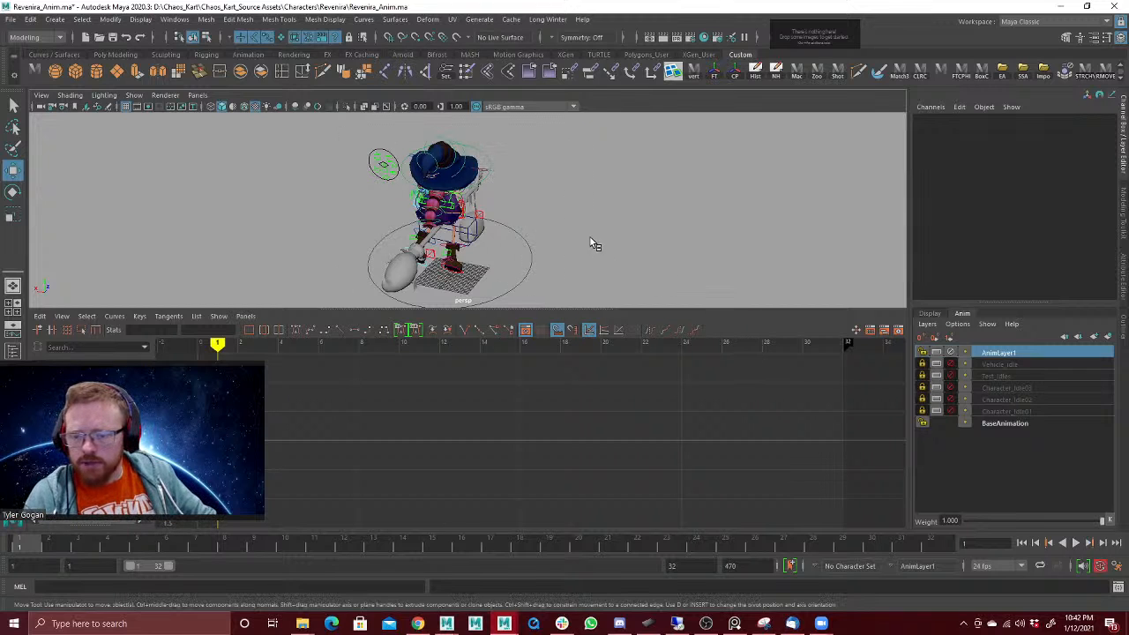
Step: Select all the character's controls, apply stepped tangents to all their keys in the Graph Editor, and return to the full perspective view
{"action": "left_click", "coordinate": [530, 269]}
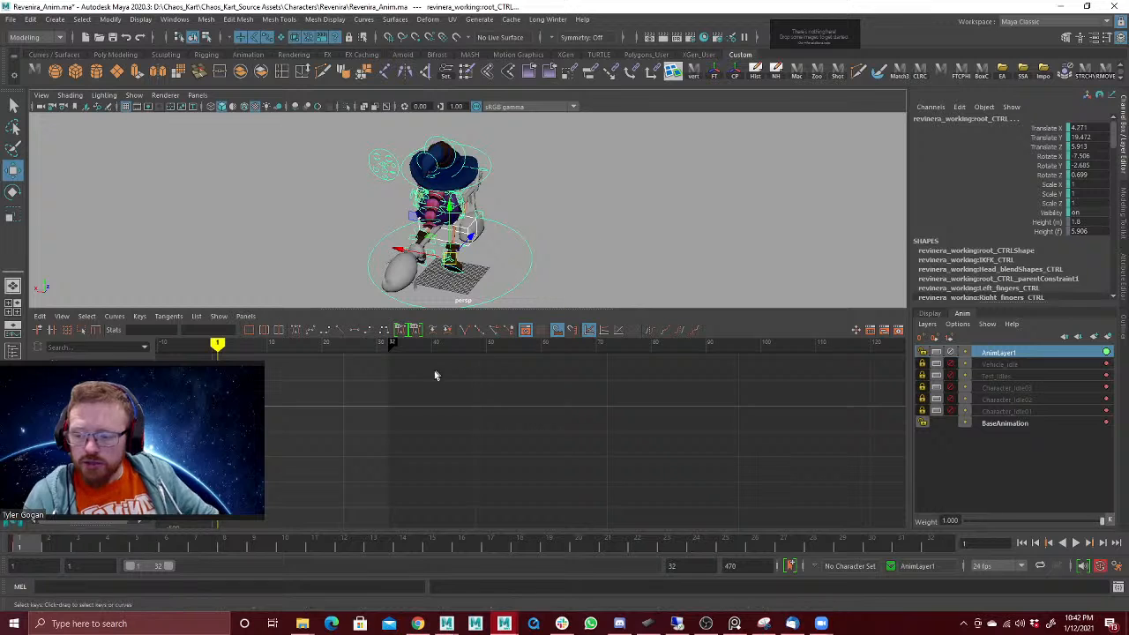
{"action": "key", "text": "f"}
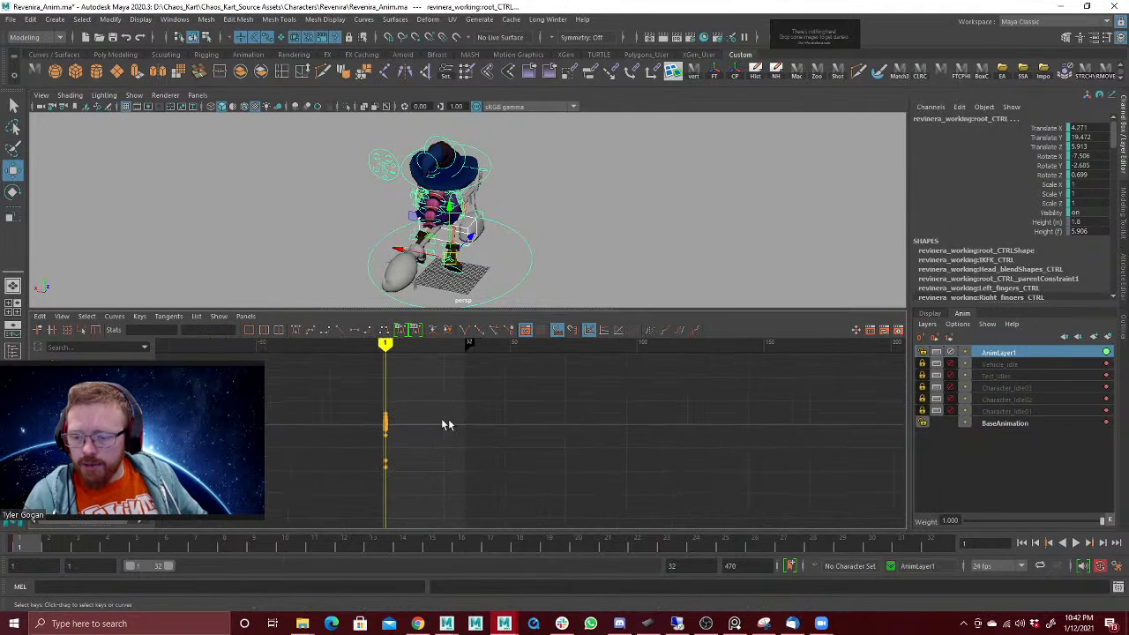
{"action": "left_click_drag", "start_coordinate": [344, 392], "coordinate": [455, 501]}
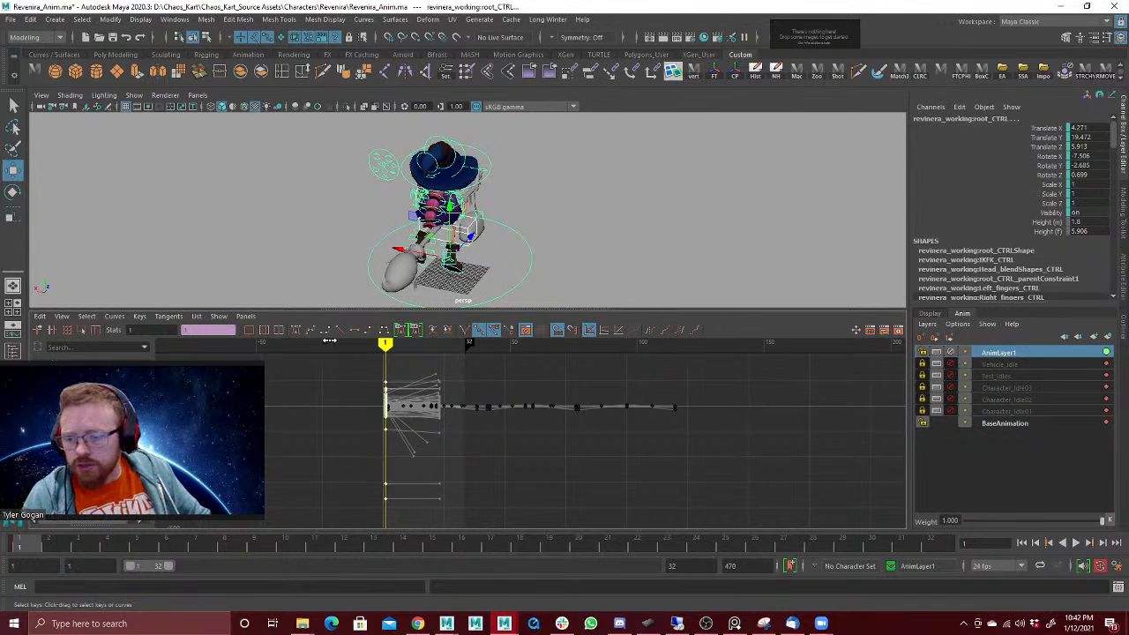
{"action": "left_click", "coordinate": [369, 330]}
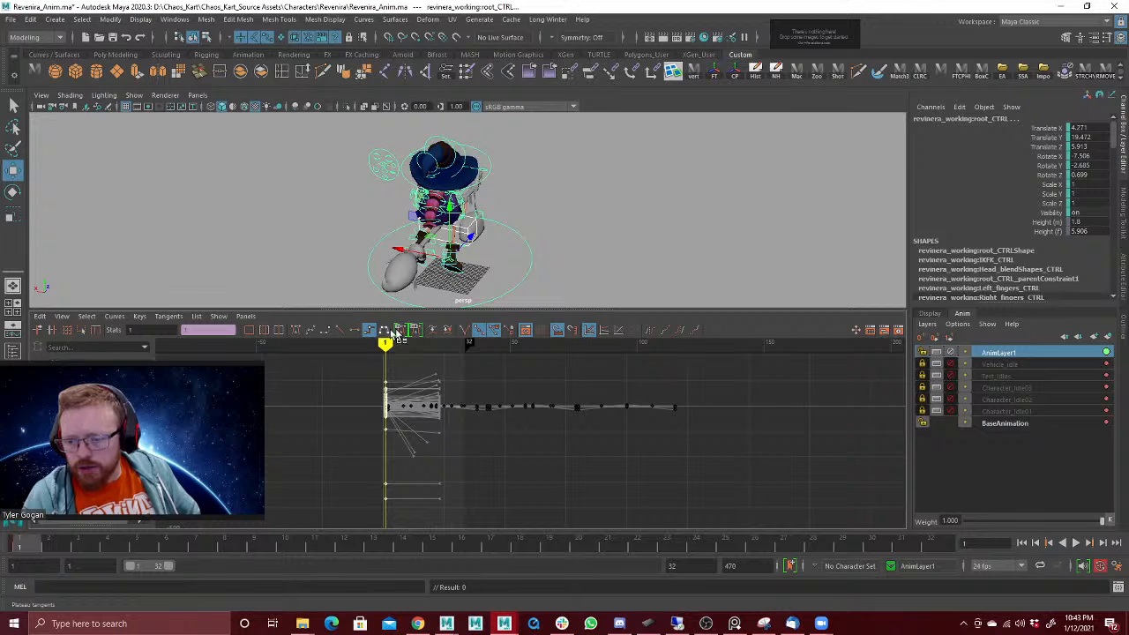
{"action": "mouse_move", "coordinate": [585, 221]}
{"action": "left_mouse_down", "text": "alt"}
{"action": "mouse_move", "coordinate": [609, 221]}
{"action": "mouse_move", "coordinate": [602, 229]}
{"action": "left_mouse_up", "text": "alt"}
{"action": "key", "text": "space"}
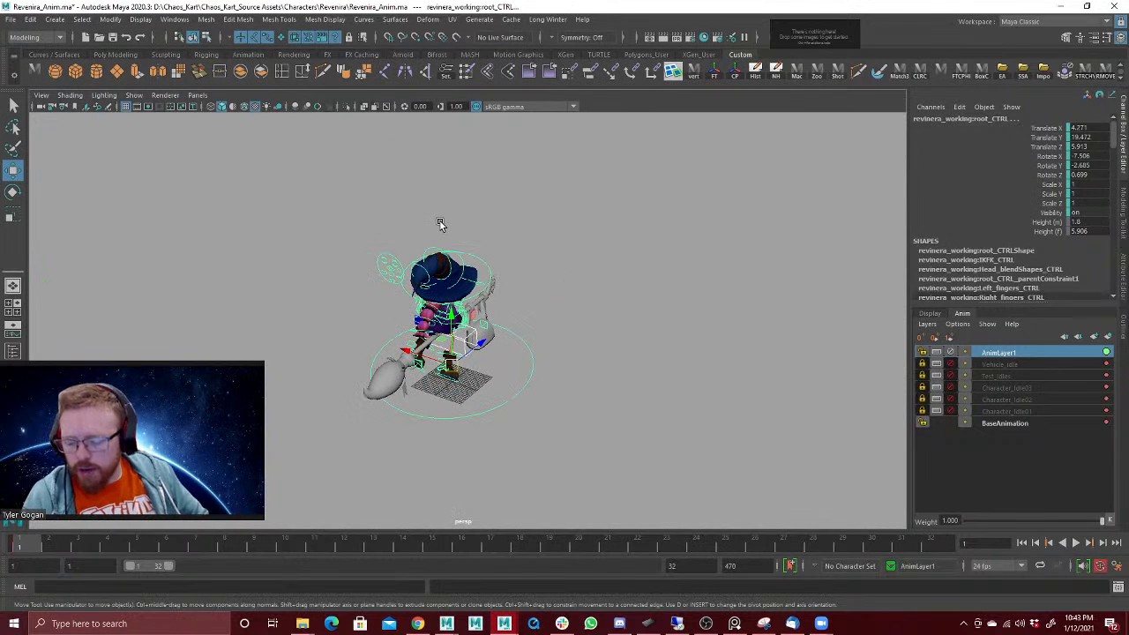
Step: In the animation preferences, set the default in tangent to Clamped and the default out tangent to Stepped, and save
{"action": "key", "text": "ctrl+p"}
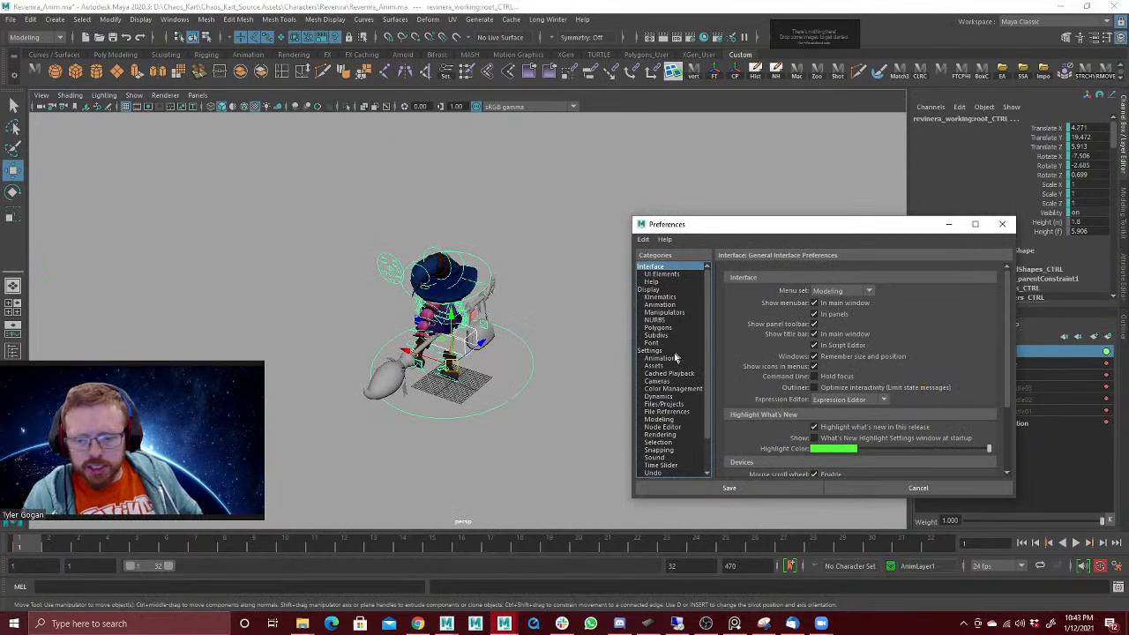
{"action": "left_click", "coordinate": [664, 357]}
{"action": "left_click", "coordinate": [844, 433]}
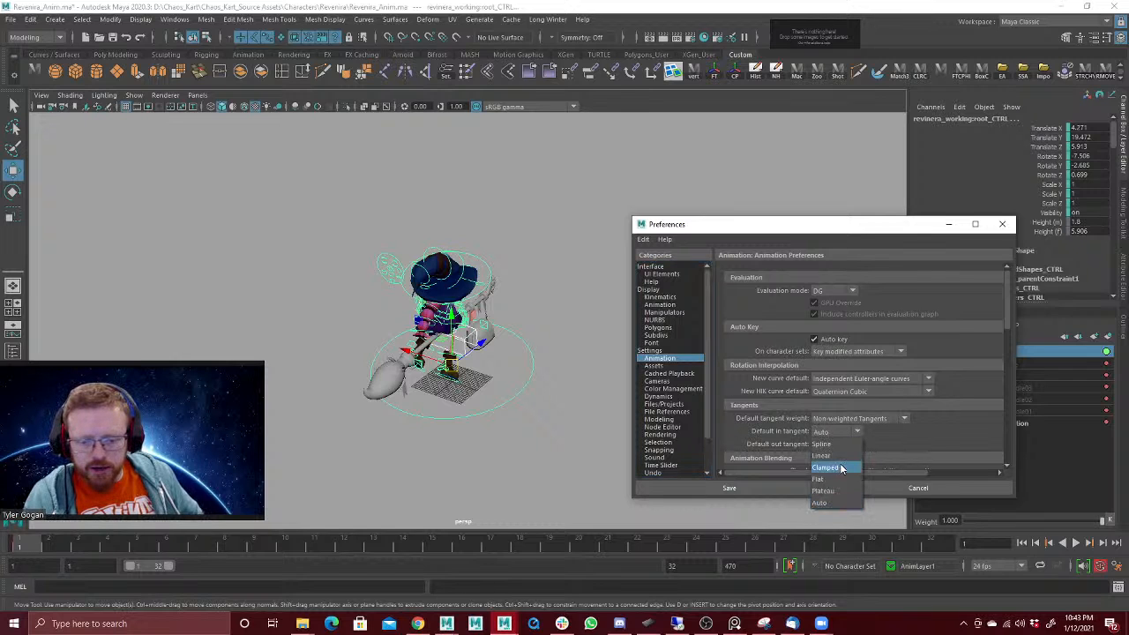
{"action": "left_click", "coordinate": [829, 466]}
{"action": "left_click", "coordinate": [842, 444]}
{"action": "left_click", "coordinate": [838, 504]}
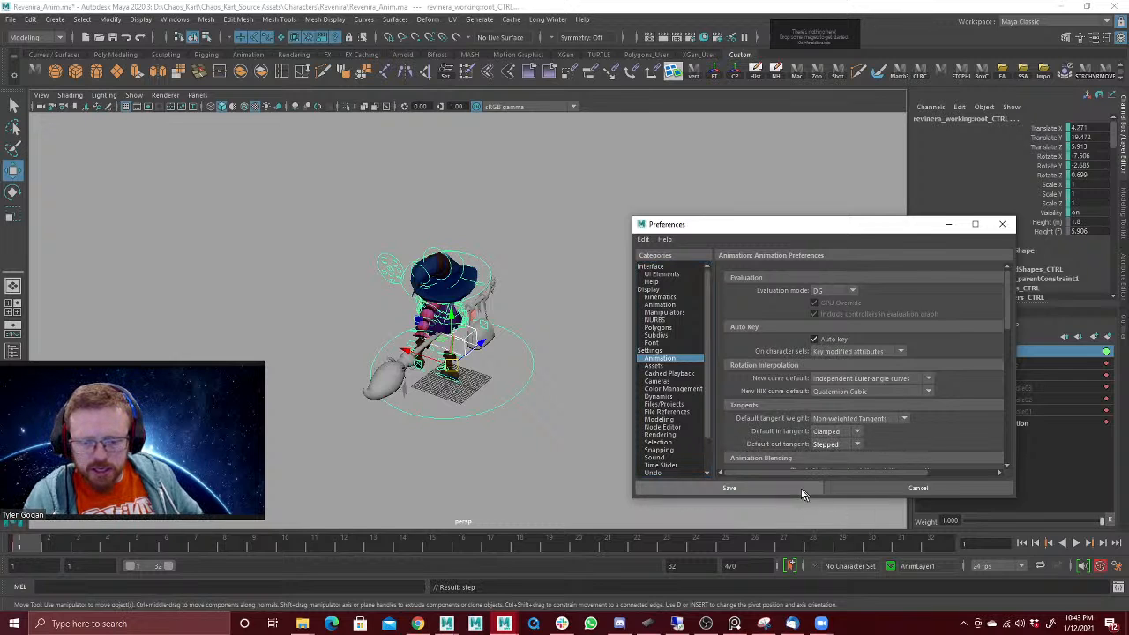
{"action": "left_click", "coordinate": [792, 484]}
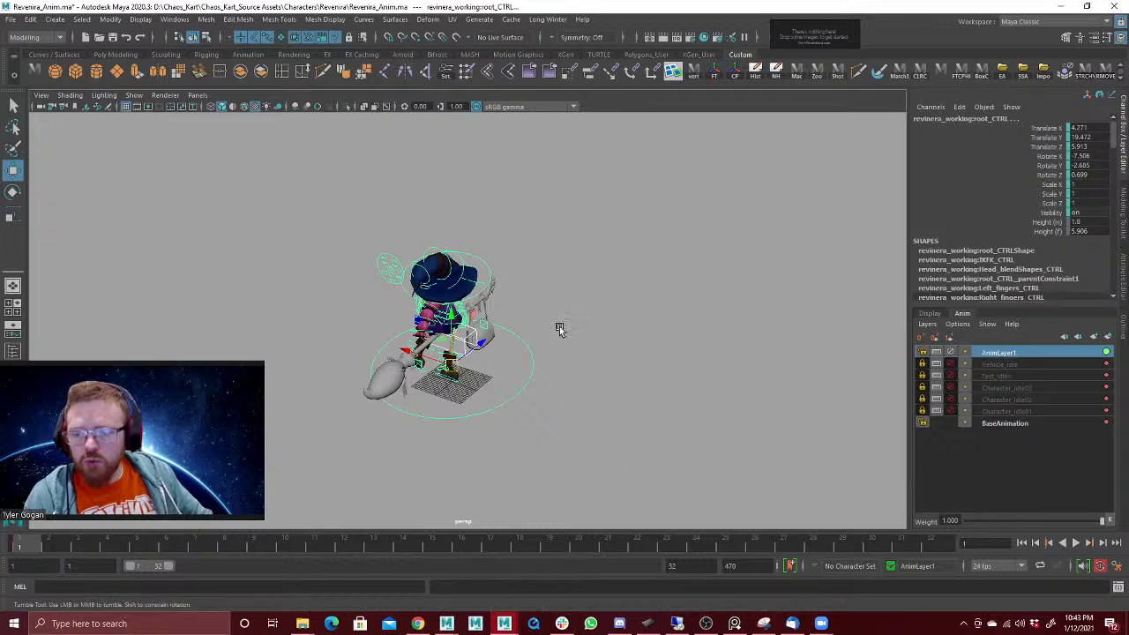
Step: Move to frame 2 and view the broom-riding pose from behind the character
{"action": "key", "text": "alt+v"}
{"action": "left_click", "coordinate": [47, 548]}
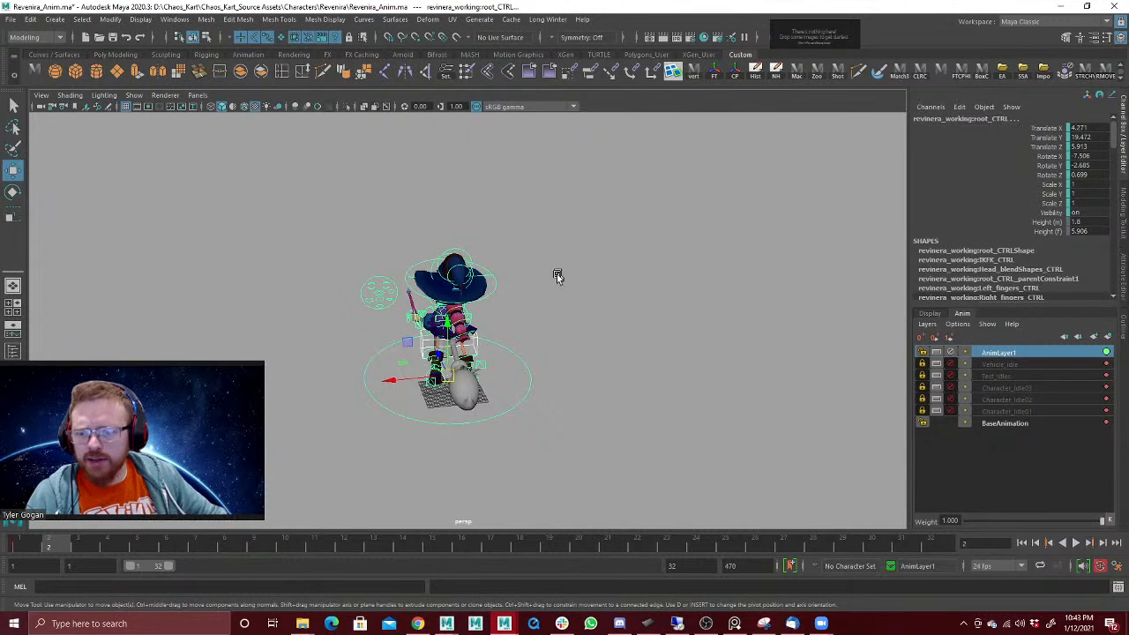
{"action": "scroll", "coordinate": [533, 297], "scroll_direction": "up", "scroll_amount": 1}
{"action": "scroll", "coordinate": [814, 252], "scroll_direction": "up", "scroll_amount": 5}
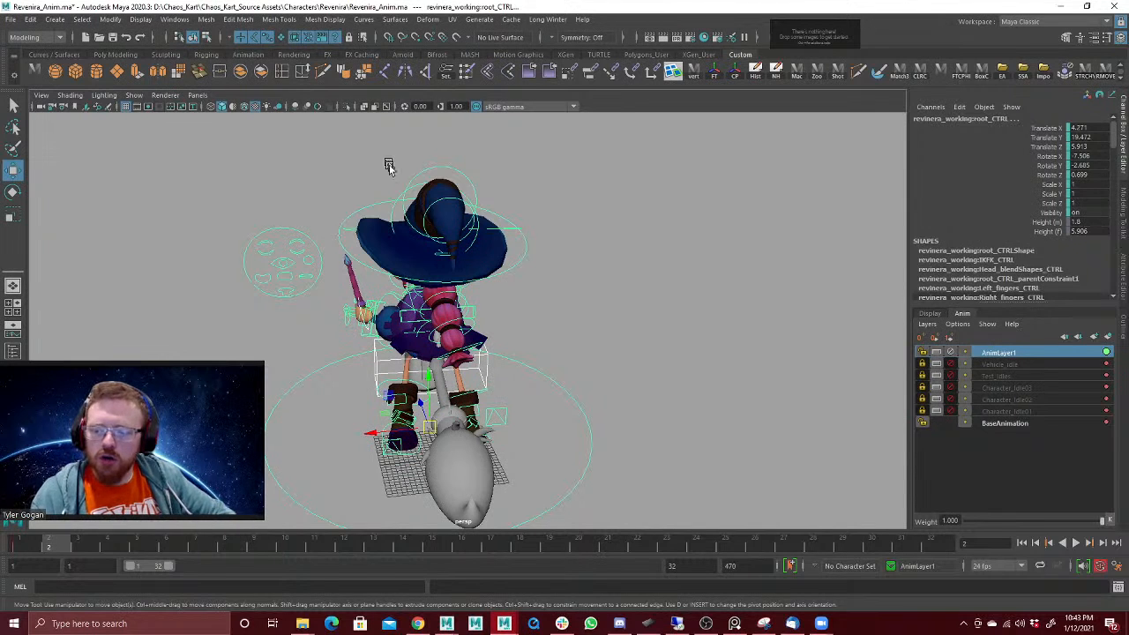
{"action": "left_click_drag", "start_coordinate": [560, 353], "coordinate": [549, 326], "text": "alt"}
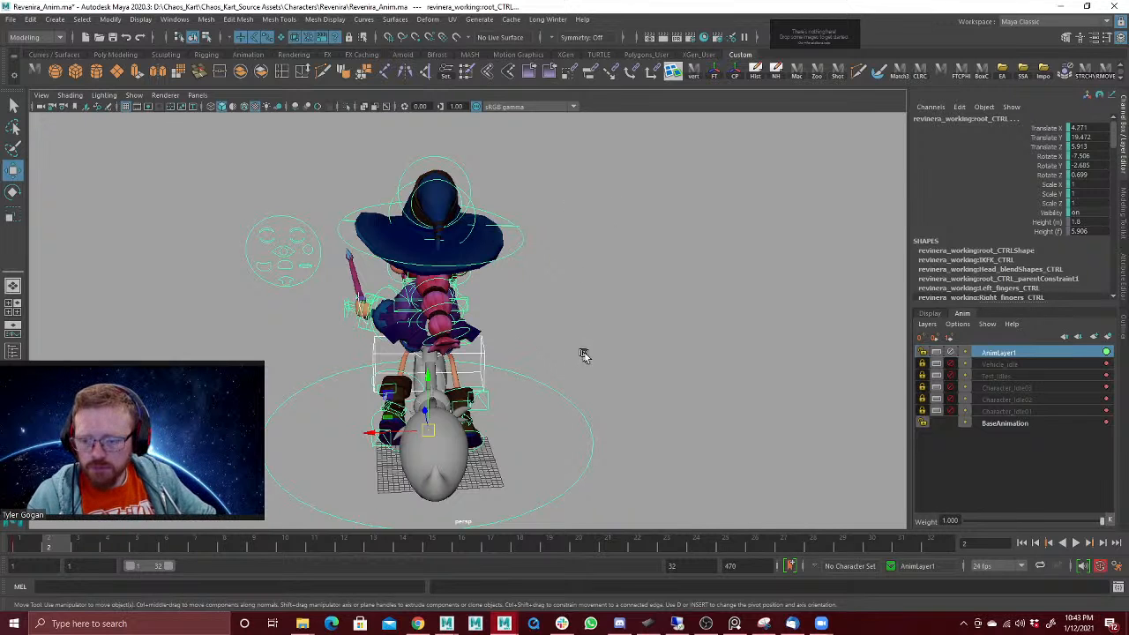
{"action": "left_click_drag", "start_coordinate": [583, 322], "coordinate": [474, 336], "text": "alt"}
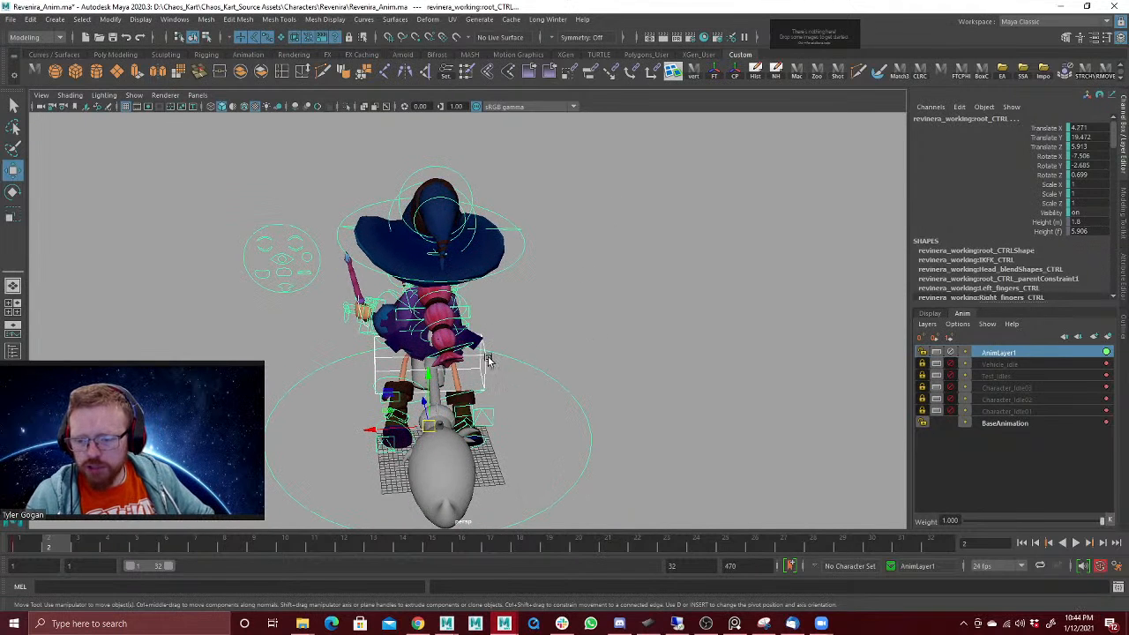
Step: Try rotating the broom ride control about its X axis at frame 2
{"action": "left_click", "coordinate": [488, 366]}
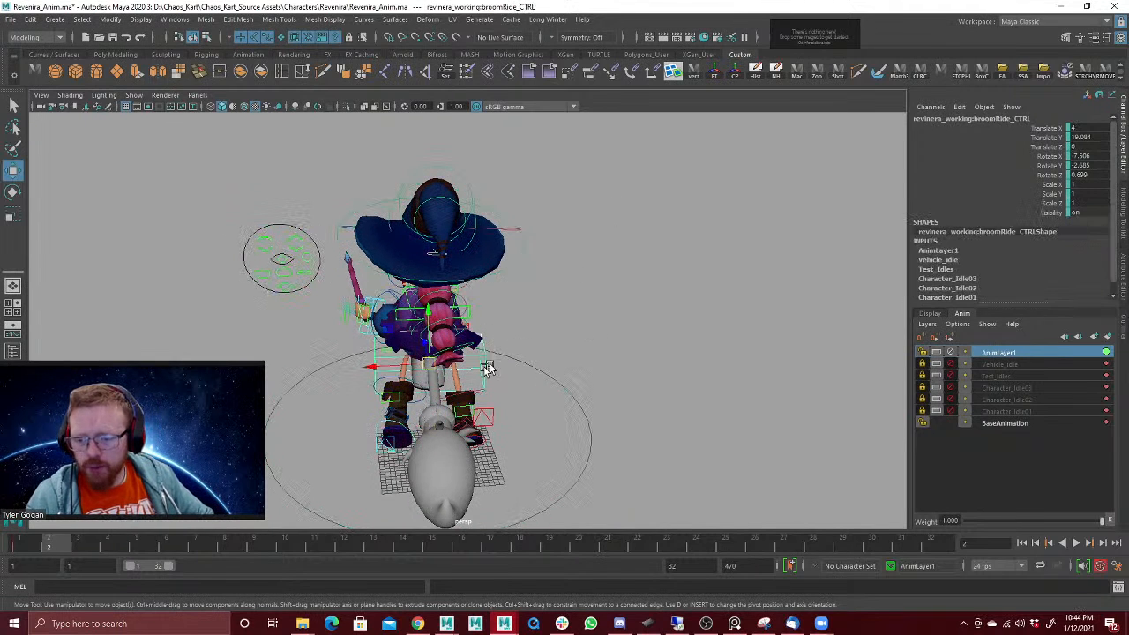
{"action": "left_click", "coordinate": [41, 553]}
{"action": "key", "text": "e"}
{"action": "left_click_drag", "start_coordinate": [441, 342], "coordinate": [433, 330]}
{"action": "key", "text": "ctrl+z"}
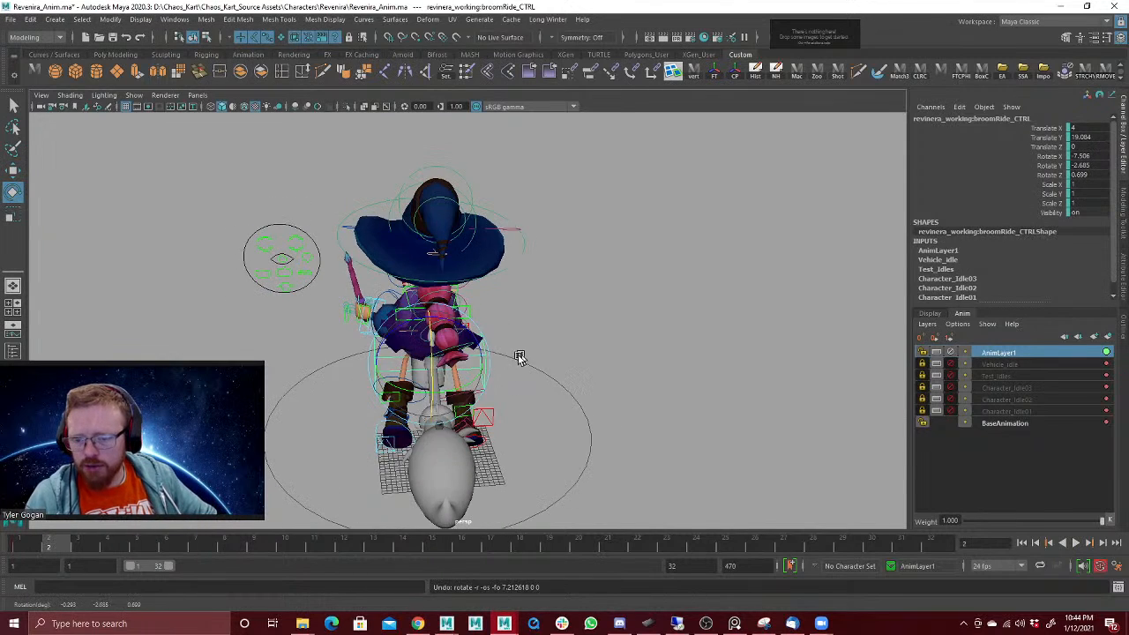
Step: Try leaning the body control forward to about 45.2 degrees in Rotate X, and undo it
{"action": "left_click_drag", "start_coordinate": [519, 358], "coordinate": [572, 310], "text": "alt"}
{"action": "key", "text": "w"}
{"action": "left_click", "coordinate": [597, 378]}
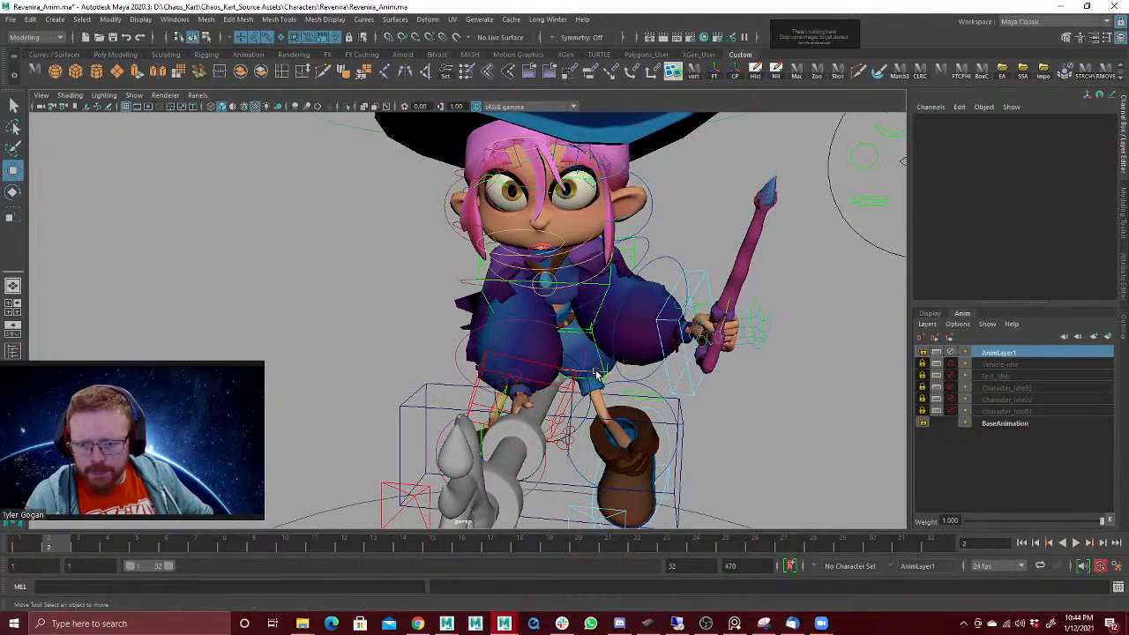
{"action": "left_click", "coordinate": [607, 374]}
{"action": "left_click_drag", "start_coordinate": [651, 357], "coordinate": [569, 329], "text": "alt"}
{"action": "key", "text": "e"}
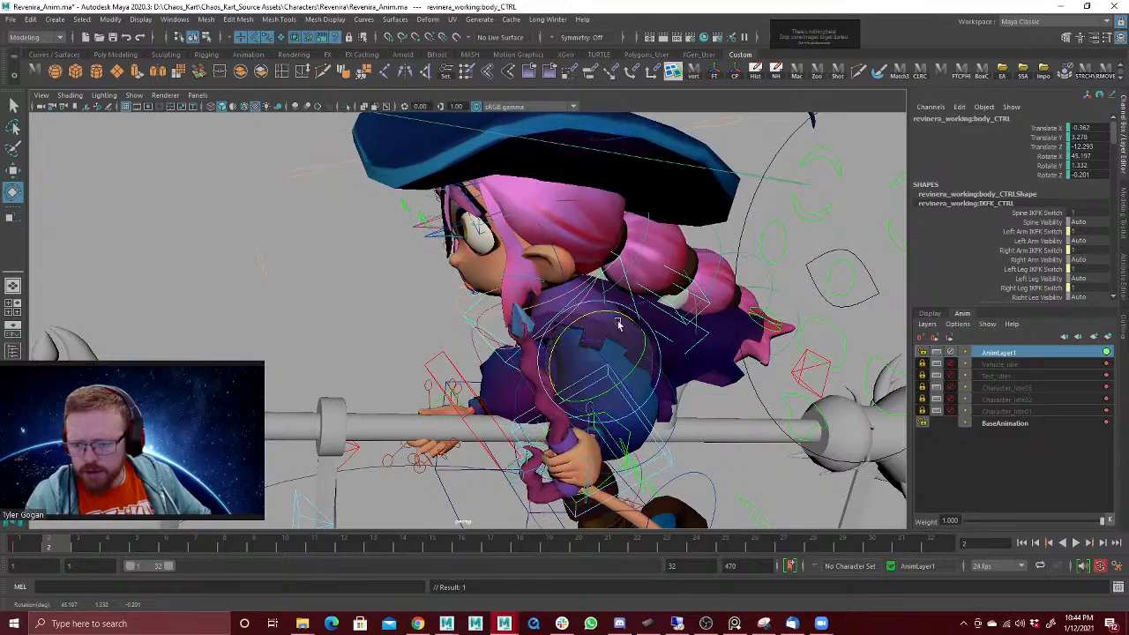
{"action": "key", "text": "ctrl+z"}
{"action": "left_click_drag", "start_coordinate": [605, 380], "coordinate": [615, 355], "text": "alt"}
{"action": "right_click_drag", "start_coordinate": [615, 356], "coordinate": [472, 403], "text": "alt"}
{"action": "left_click_drag", "start_coordinate": [472, 403], "coordinate": [498, 369], "text": "alt"}
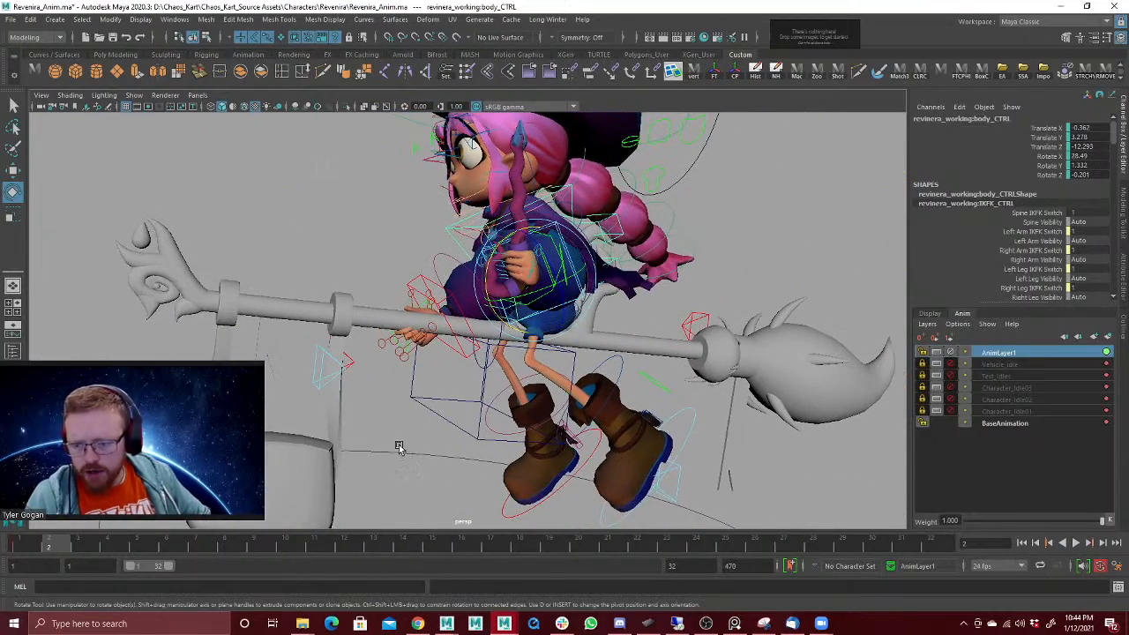
Step: Reselect the broom ride control, try another rotation from the side view, and undo it
{"action": "left_click", "coordinate": [428, 410]}
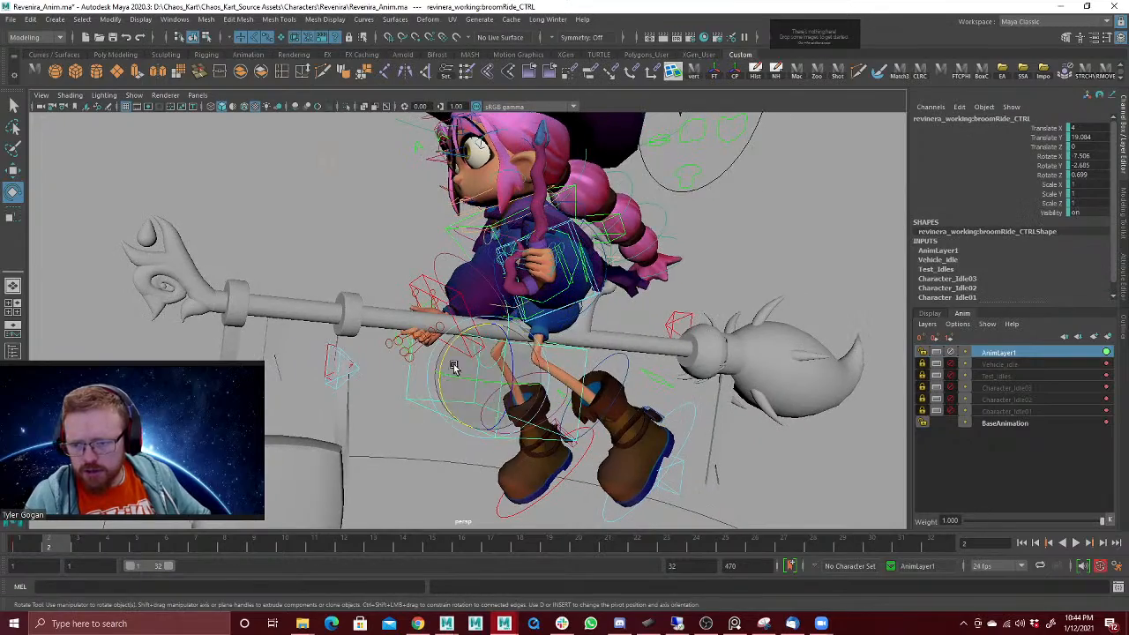
{"action": "left_click_drag", "start_coordinate": [450, 344], "coordinate": [559, 325]}
{"action": "key", "text": "ctrl+z"}
Step: Rotate and key the broom ride control at frame 2, undoing the excess turn back to about X 0.77, Y -2.79, Z 7.27
{"action": "left_click_drag", "start_coordinate": [30, 548], "coordinate": [49, 544]}
{"action": "left_click_drag", "start_coordinate": [348, 383], "coordinate": [446, 338], "text": "alt"}
{"action": "key", "text": "s"}
{"action": "left_click_drag", "start_coordinate": [555, 321], "coordinate": [478, 350], "text": "alt"}
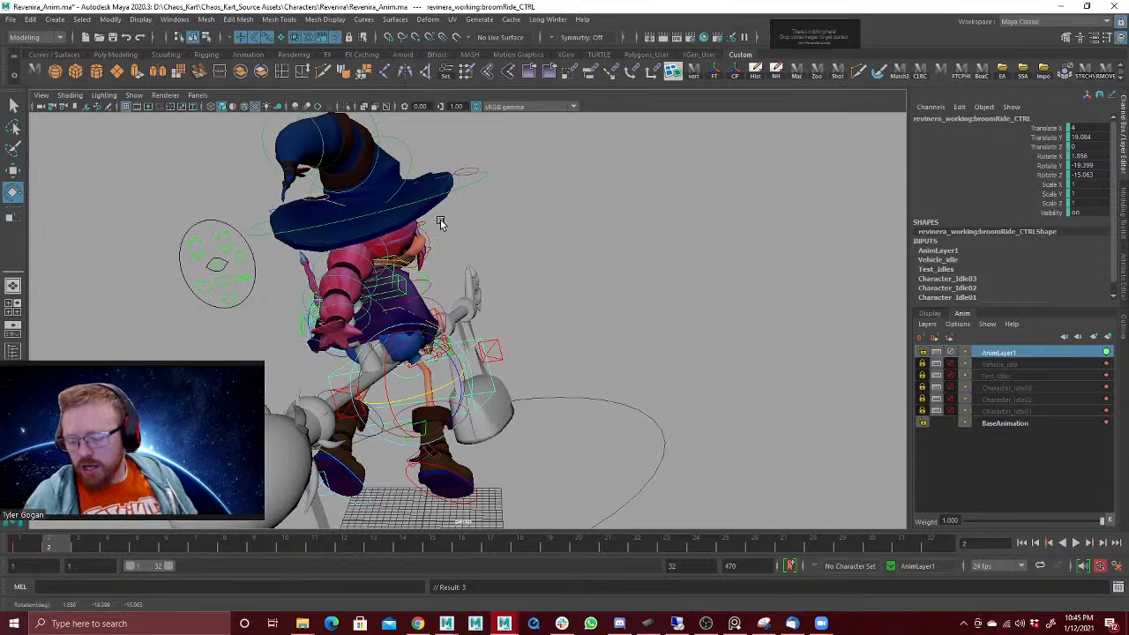
{"action": "key", "text": "ctrl+z"}
{"action": "key", "text": "ctrl+z"}
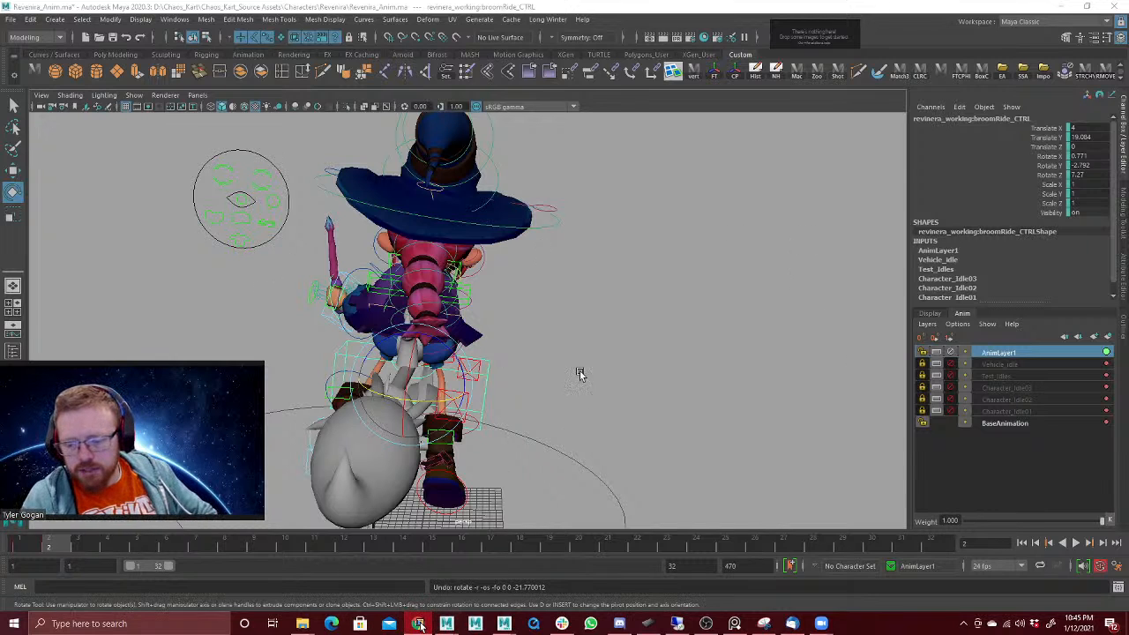
Step: Clear the control selection, then switch to a new maximized Chrome window
{"action": "left_click", "coordinate": [501, 320]}
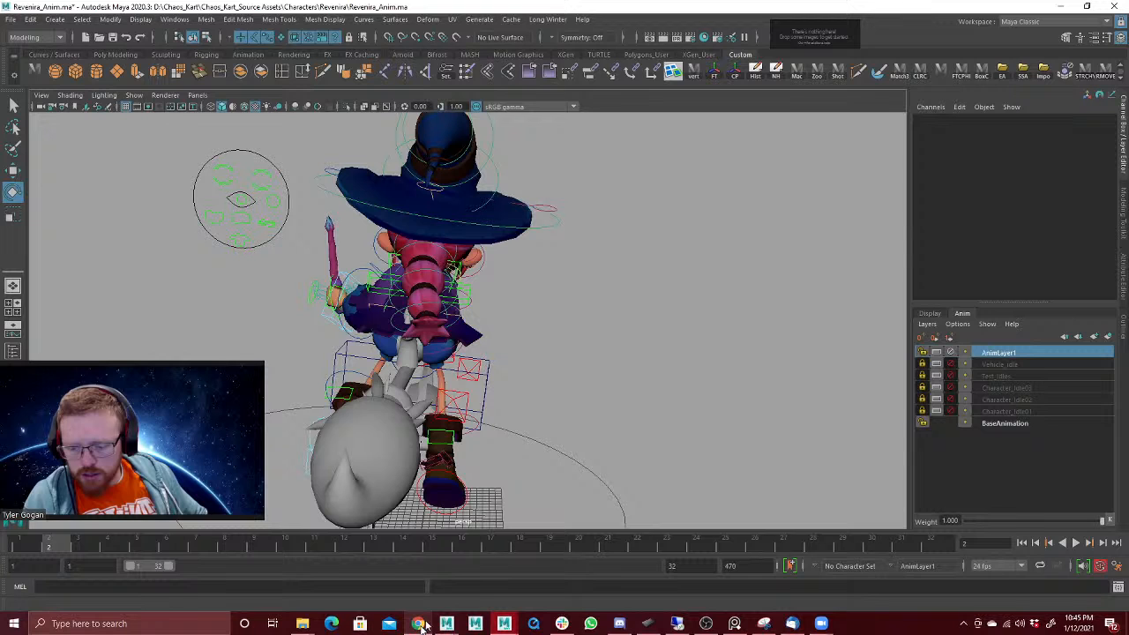
{"action": "mouse_move", "coordinate": [446, 623]}
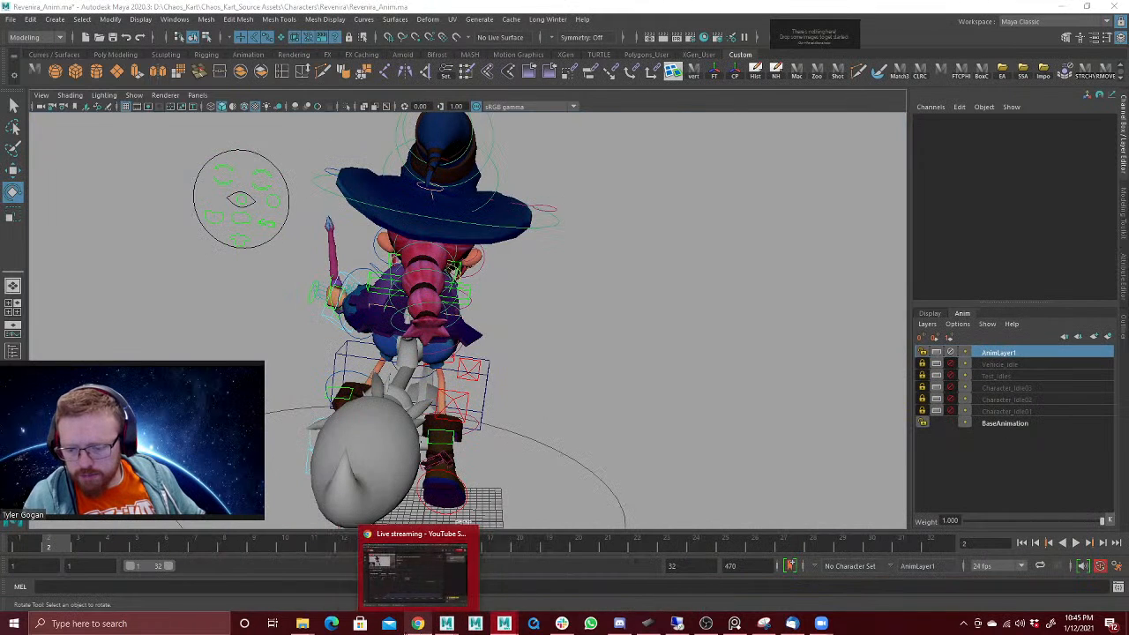
{"action": "middle_click", "coordinate": [417, 624]}
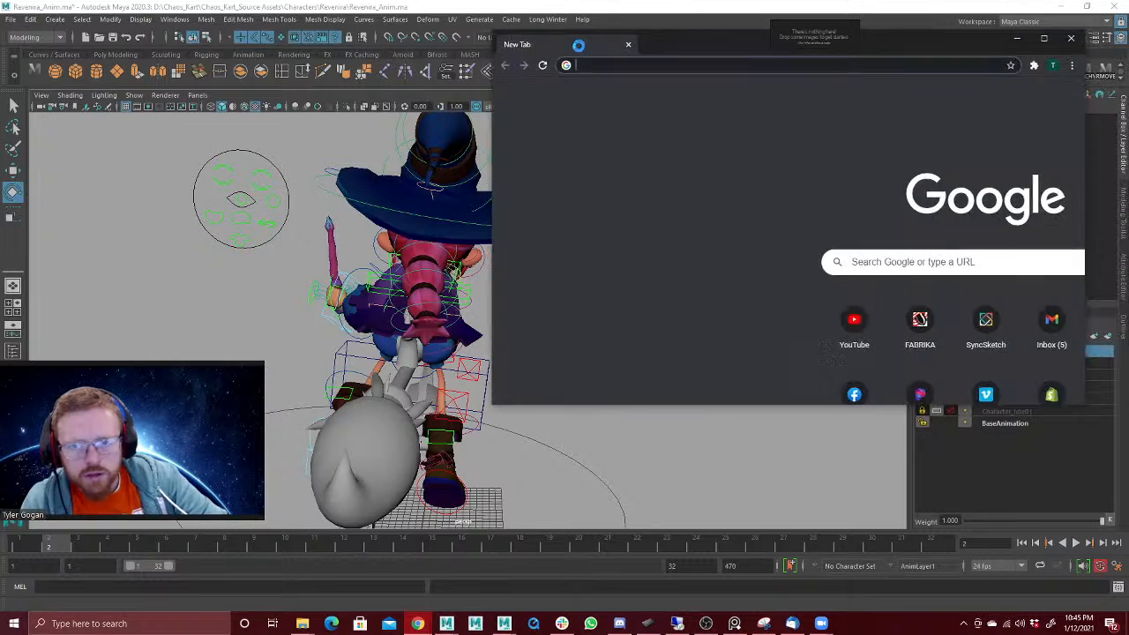
{"action": "left_click_drag", "start_coordinate": [577, 45], "coordinate": [584, 0]}
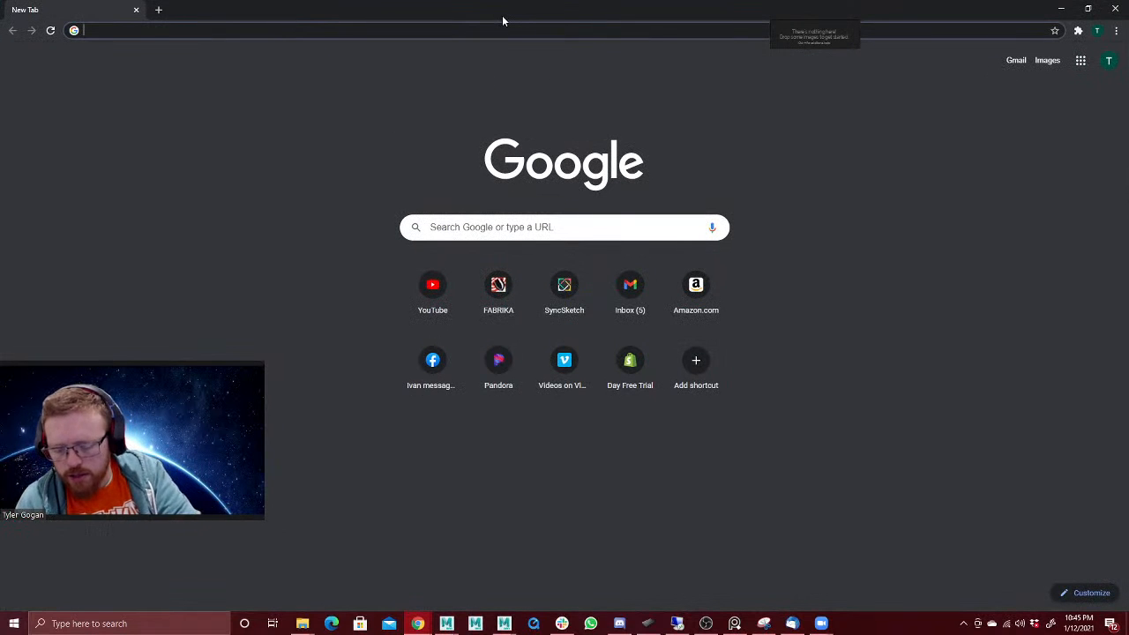
Step: Search the web for "Harry potter quiditch match" to find broom-flying reference
{"action": "type", "text": "Harry "}
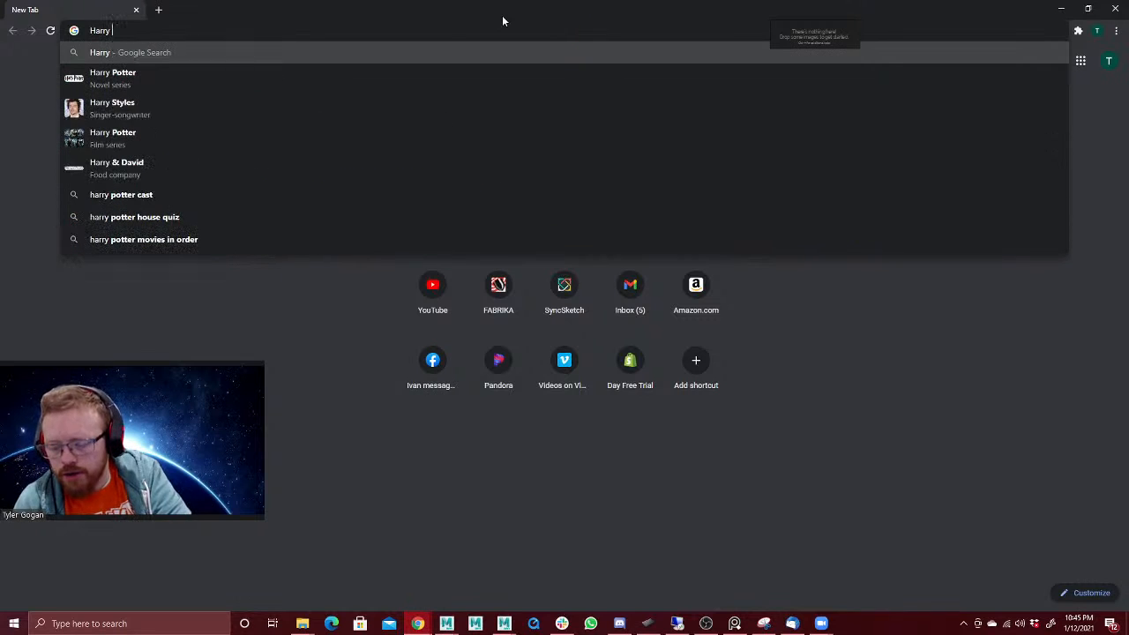
{"action": "type", "text": "potter q"}
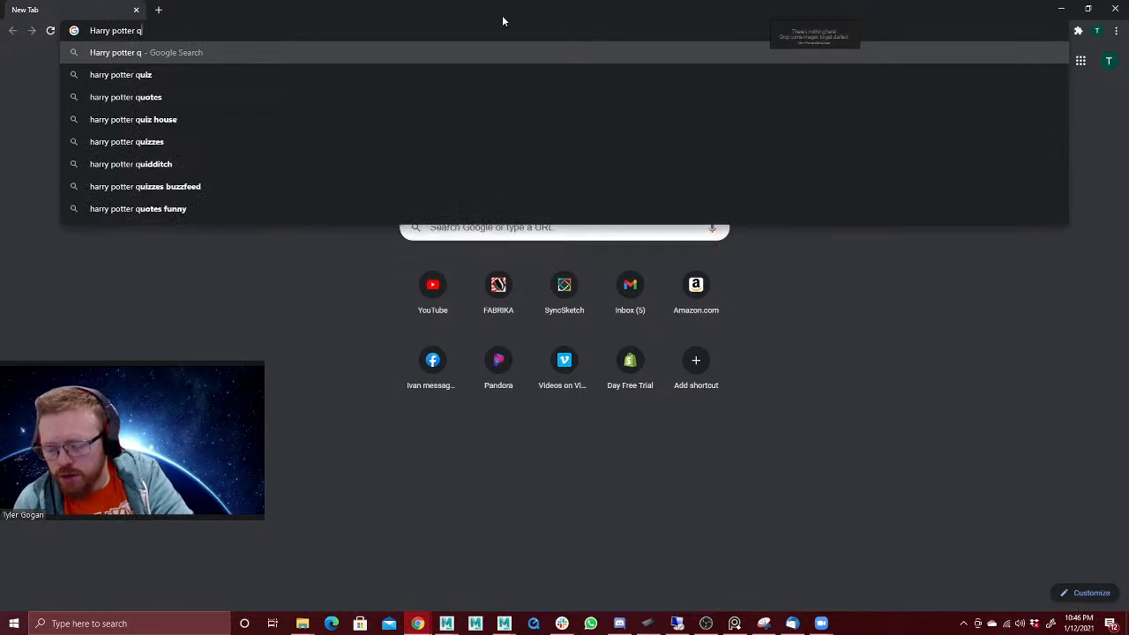
{"action": "type", "text": "uidi"}
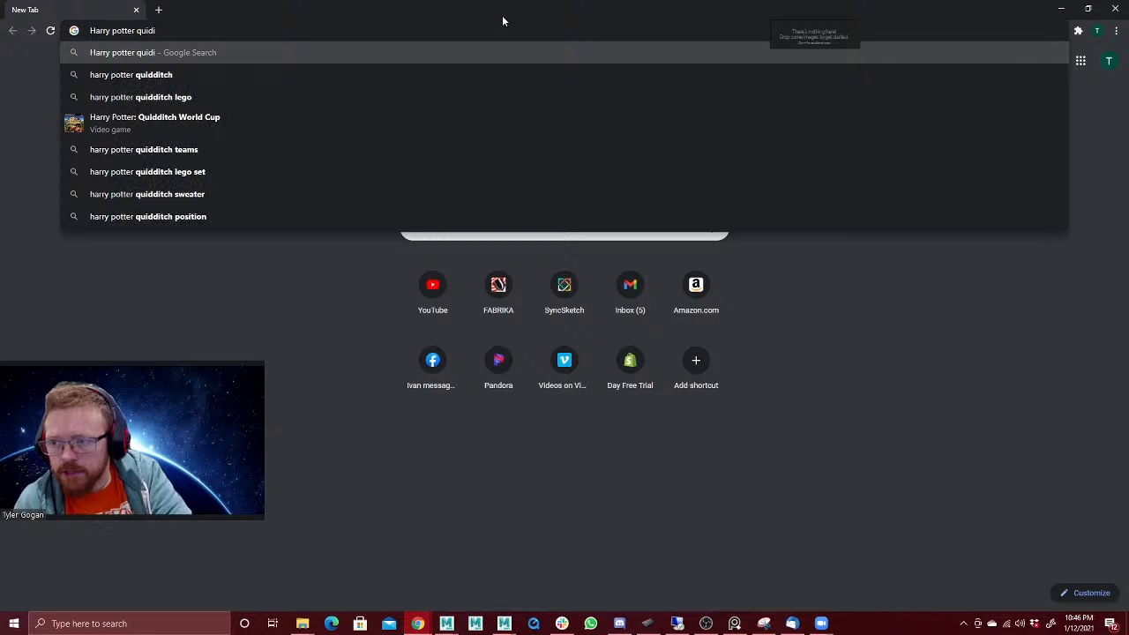
{"action": "type", "text": "tch"}
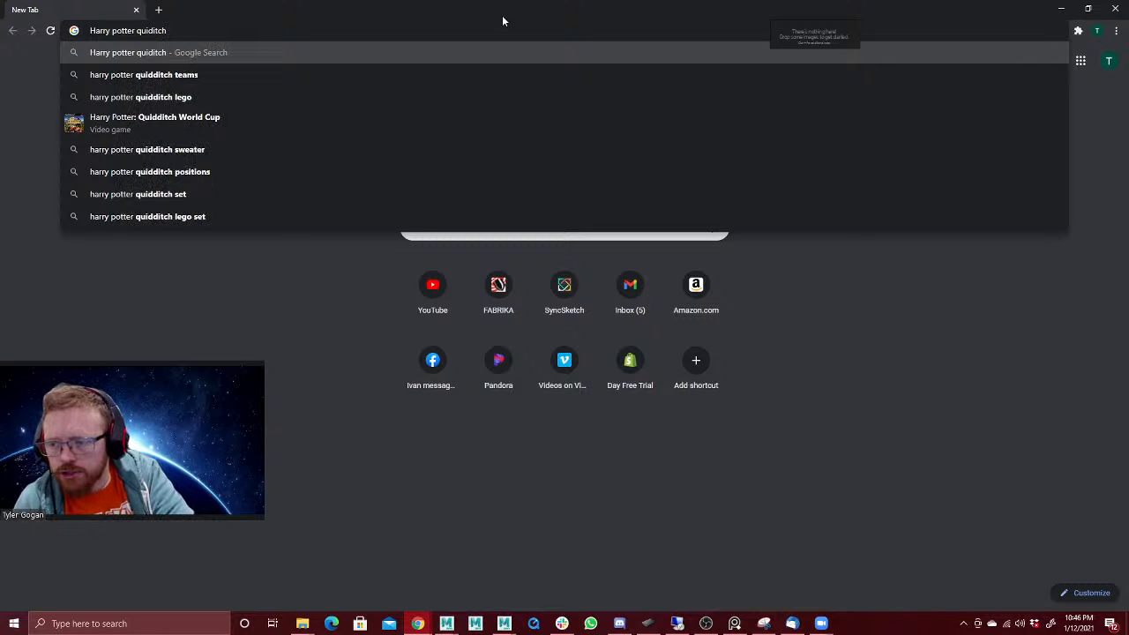
{"action": "type", "text": " match"}
{"action": "key", "text": "Return"}
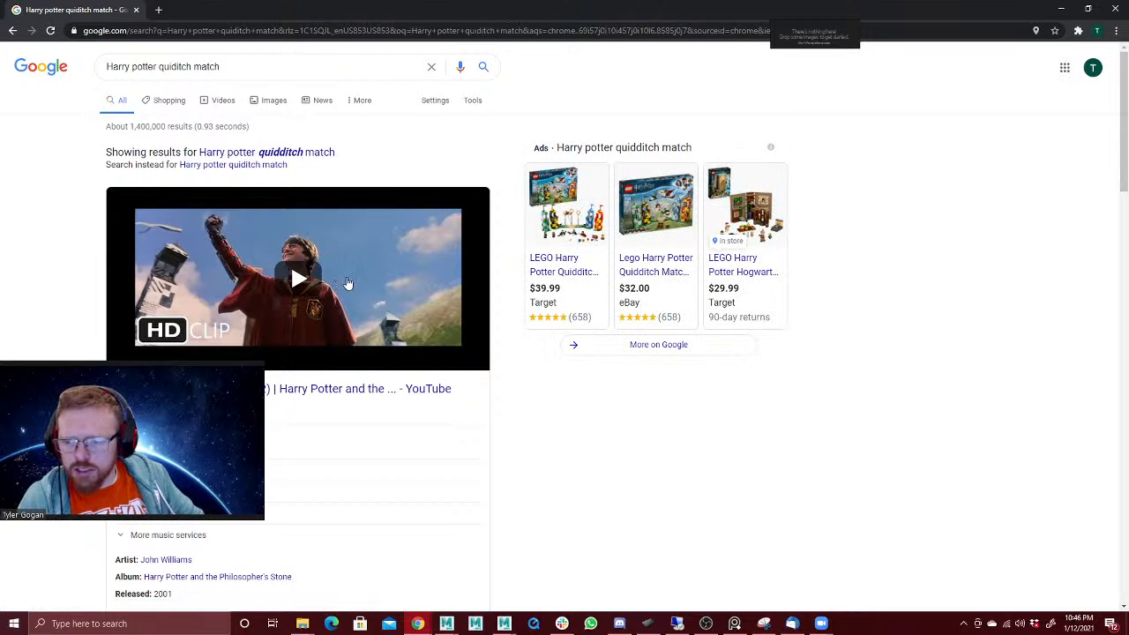
Step: Watch the First Quidditch Match (Part 2) clip without its ad, skipping ahead to broom-riding shots, and return to Maya
{"action": "left_click", "coordinate": [348, 282]}
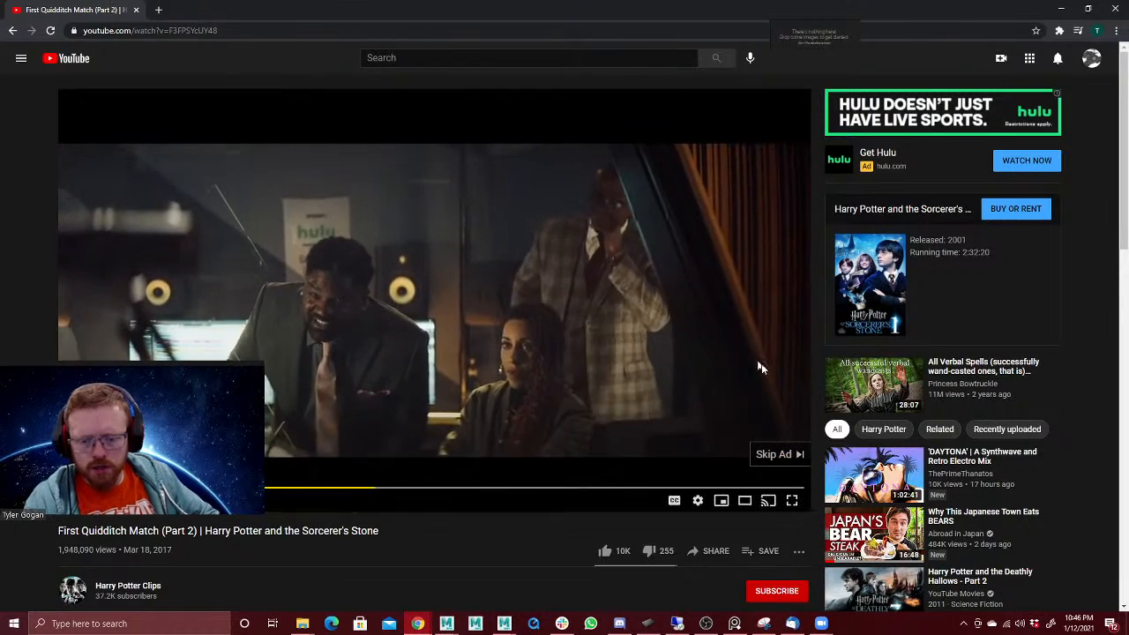
{"action": "left_click", "coordinate": [785, 455]}
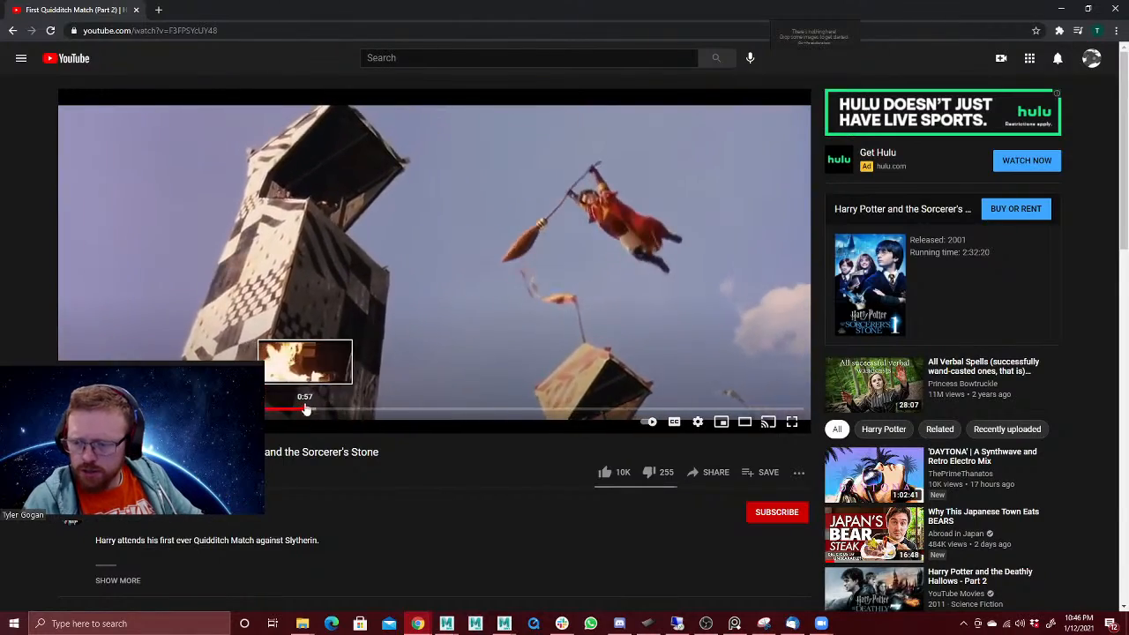
{"action": "left_click_drag", "start_coordinate": [308, 412], "coordinate": [353, 413]}
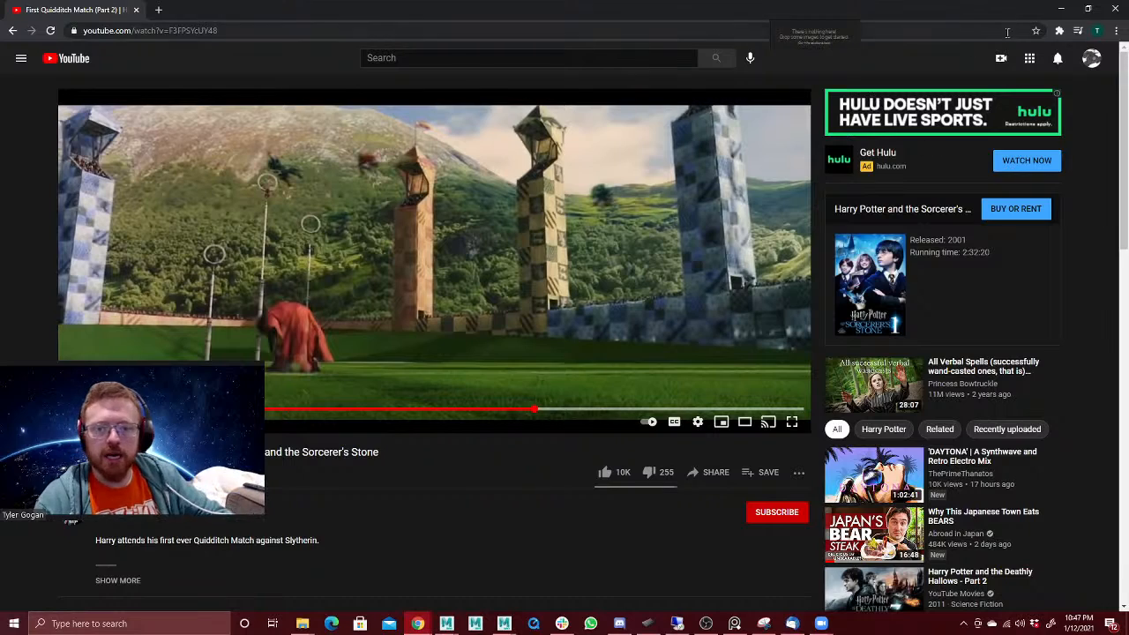
{"action": "left_click", "coordinate": [1063, 11]}
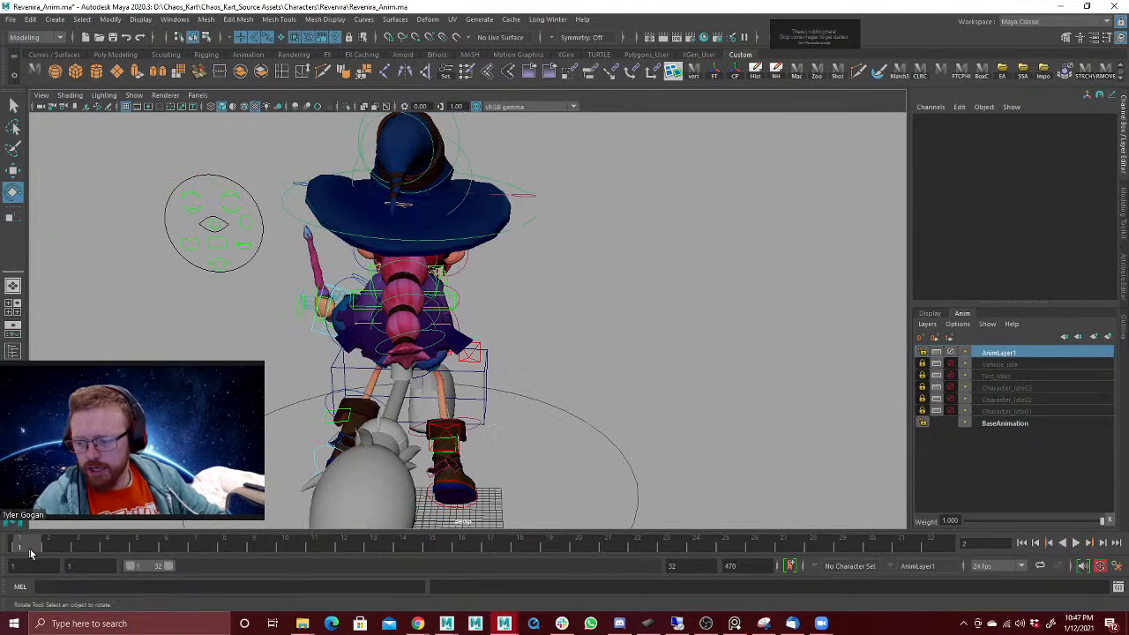
Step: Rotate the witch's body control at frame 2 to about 18.1 degrees in Rotate X
{"action": "left_click_drag", "start_coordinate": [530, 308], "coordinate": [401, 282], "text": "alt"}
{"action": "left_click_drag", "start_coordinate": [449, 344], "coordinate": [459, 341], "text": "alt"}
{"action": "key", "text": "w"}
{"action": "left_click", "coordinate": [460, 340]}
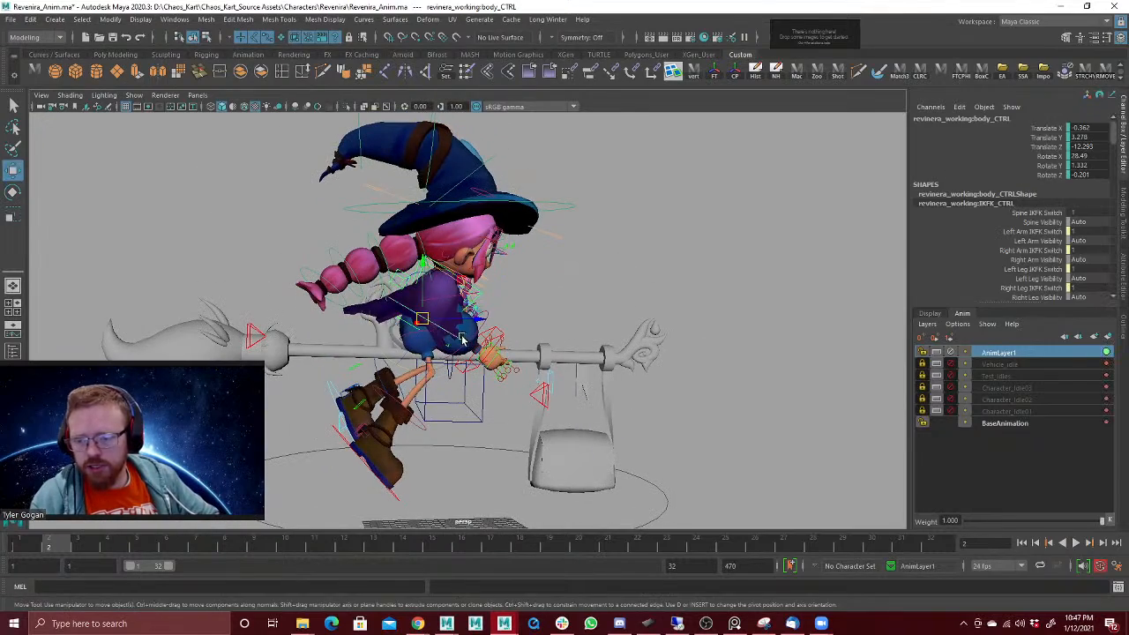
{"action": "left_click_drag", "start_coordinate": [425, 281], "coordinate": [422, 275]}
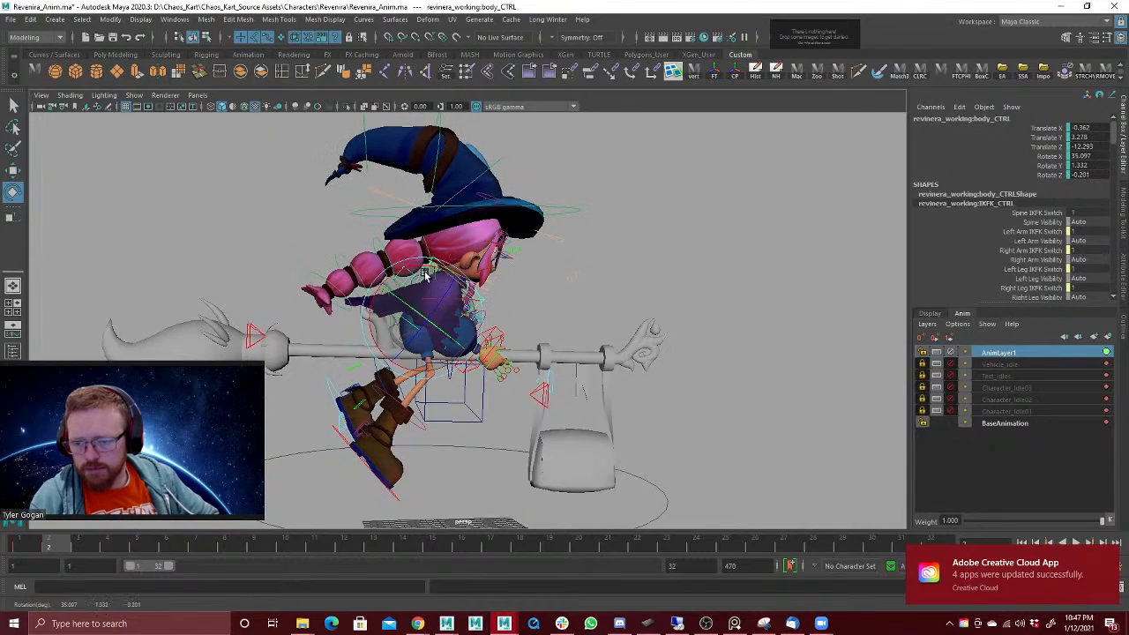
{"action": "left_click_drag", "start_coordinate": [476, 323], "coordinate": [524, 365], "text": "alt"}
{"action": "key", "text": "w"}
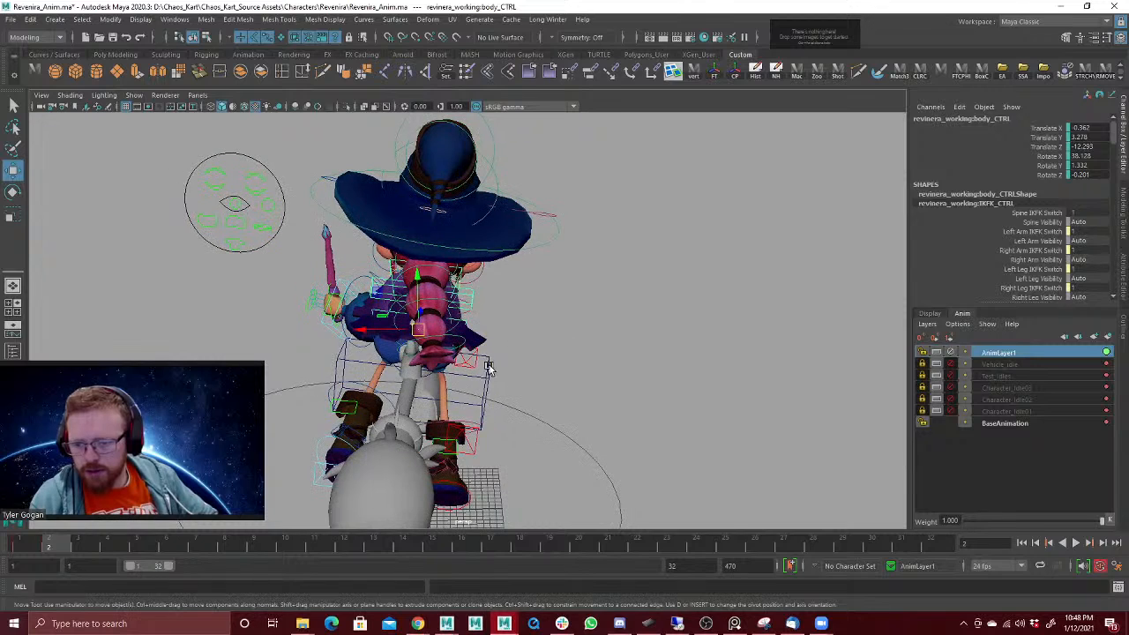
Step: Rotate the broom ride control at frame 2 to about X 0.54, Y -9.33, Z 11.98
{"action": "left_click", "coordinate": [498, 368]}
{"action": "left_click", "coordinate": [489, 369]}
{"action": "key", "text": "e"}
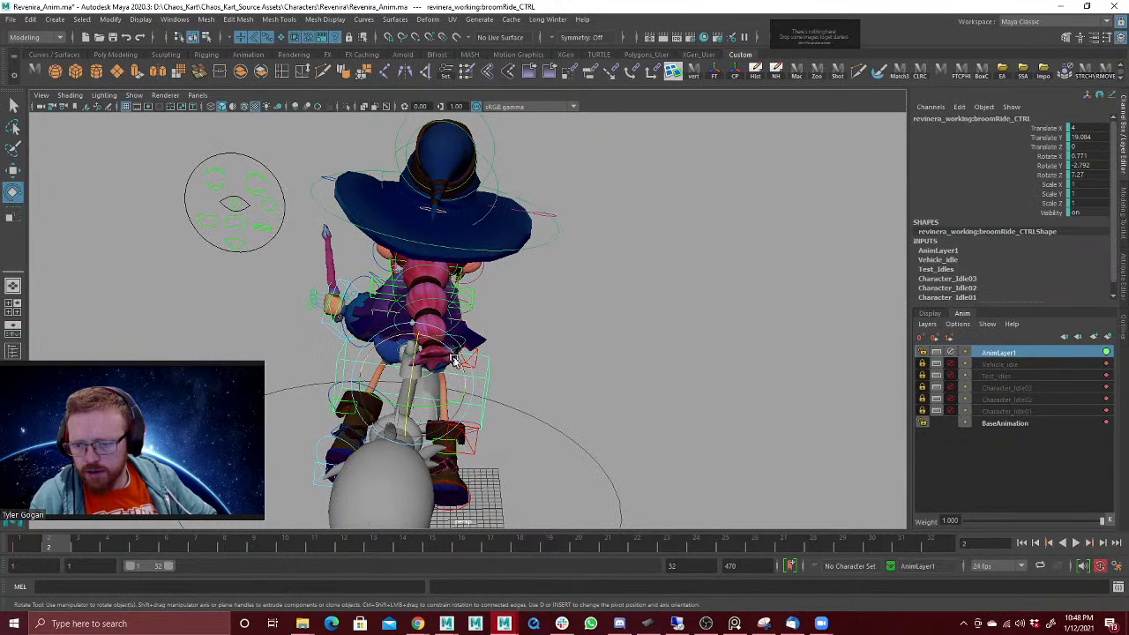
{"action": "left_click_drag", "start_coordinate": [465, 399], "coordinate": [453, 406]}
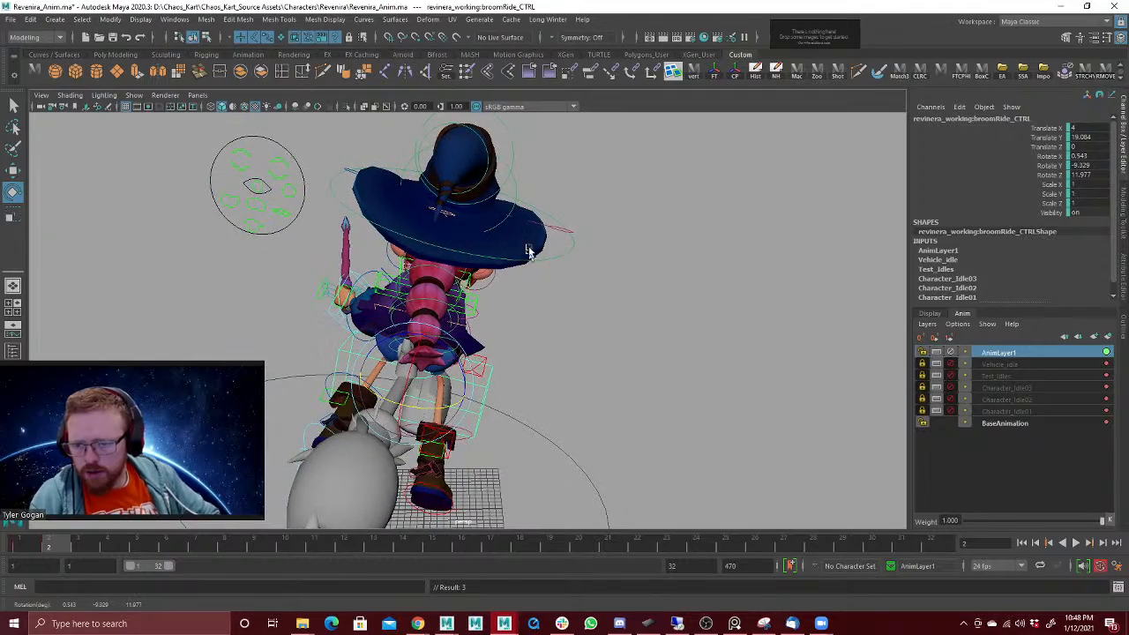
Step: Rotate the witch's head control at frame 2 to about X -28.6, Y 7.4, Z 27.4
{"action": "left_click_drag", "start_coordinate": [528, 251], "coordinate": [631, 234], "text": "alt"}
{"action": "left_click", "coordinate": [556, 257]}
{"action": "key", "text": "e"}
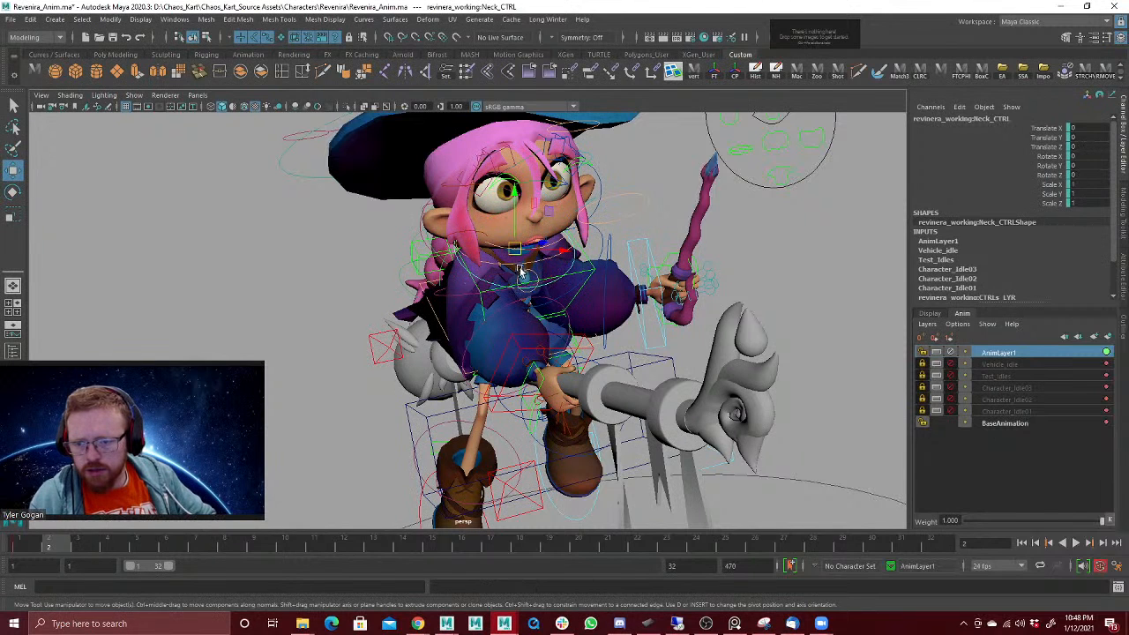
{"action": "left_click", "coordinate": [514, 266]}
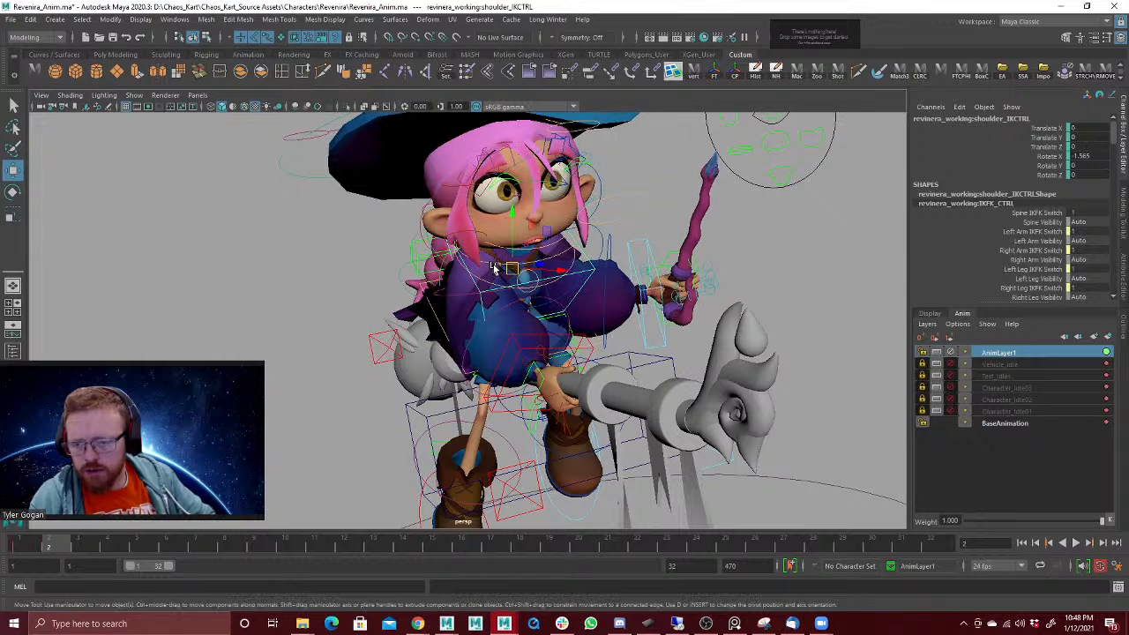
{"action": "left_click", "coordinate": [495, 266]}
{"action": "left_click_drag", "start_coordinate": [518, 249], "coordinate": [494, 258]}
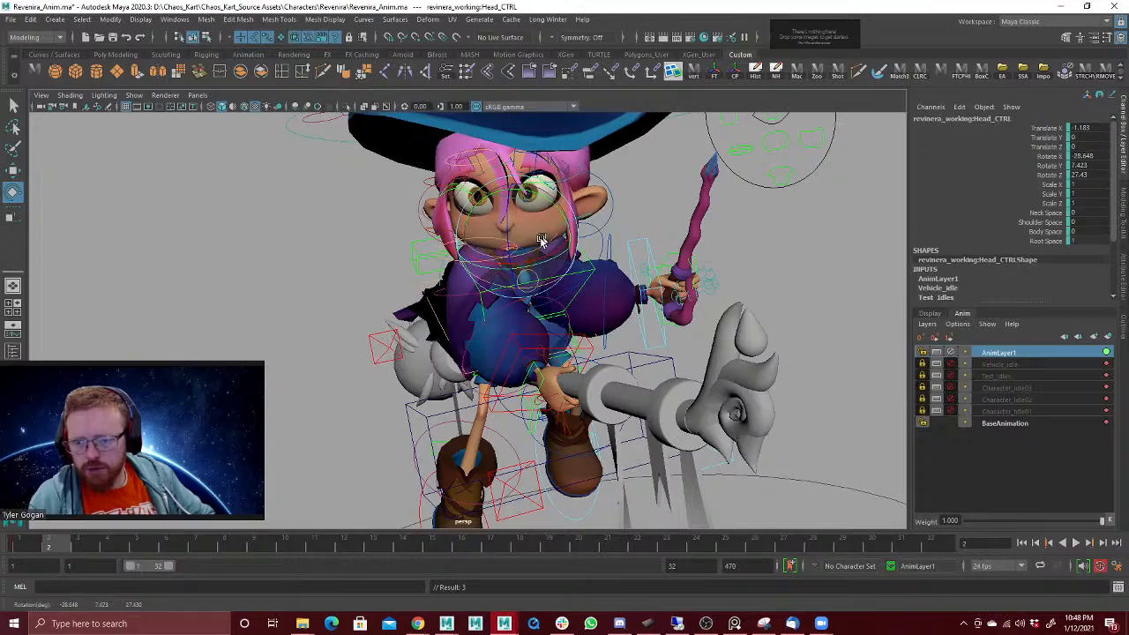
Step: Turn the broom ride control further at frame 2 to about X 0.56, Y -15.51, Z 11.92
{"action": "left_click_drag", "start_coordinate": [541, 240], "coordinate": [673, 307], "text": "alt"}
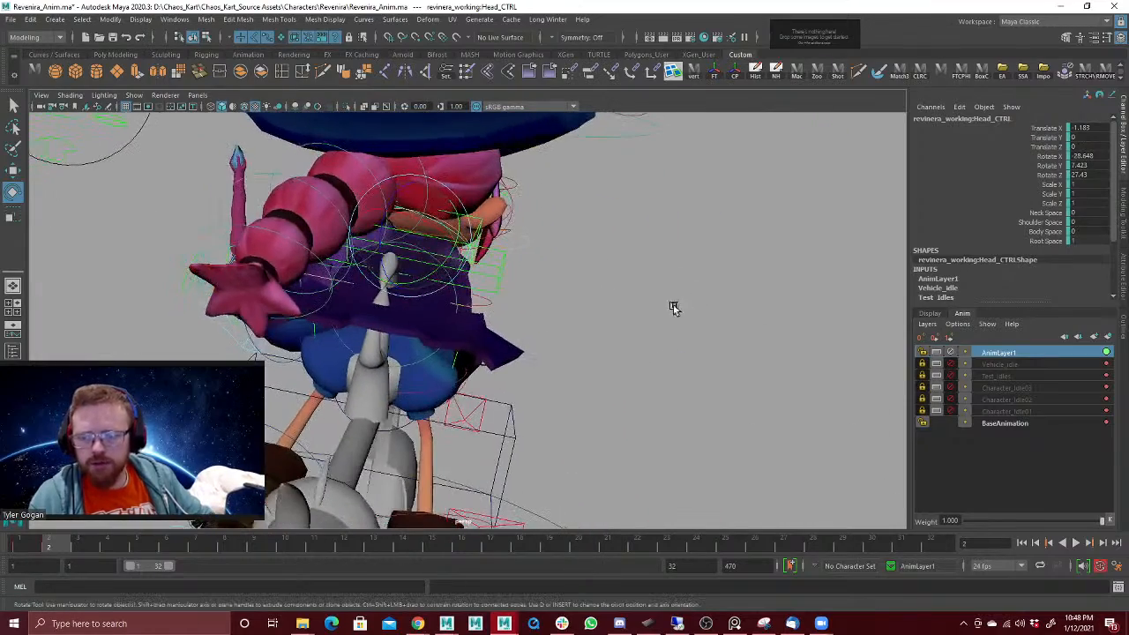
{"action": "left_click_drag", "start_coordinate": [582, 285], "coordinate": [612, 277], "text": "alt"}
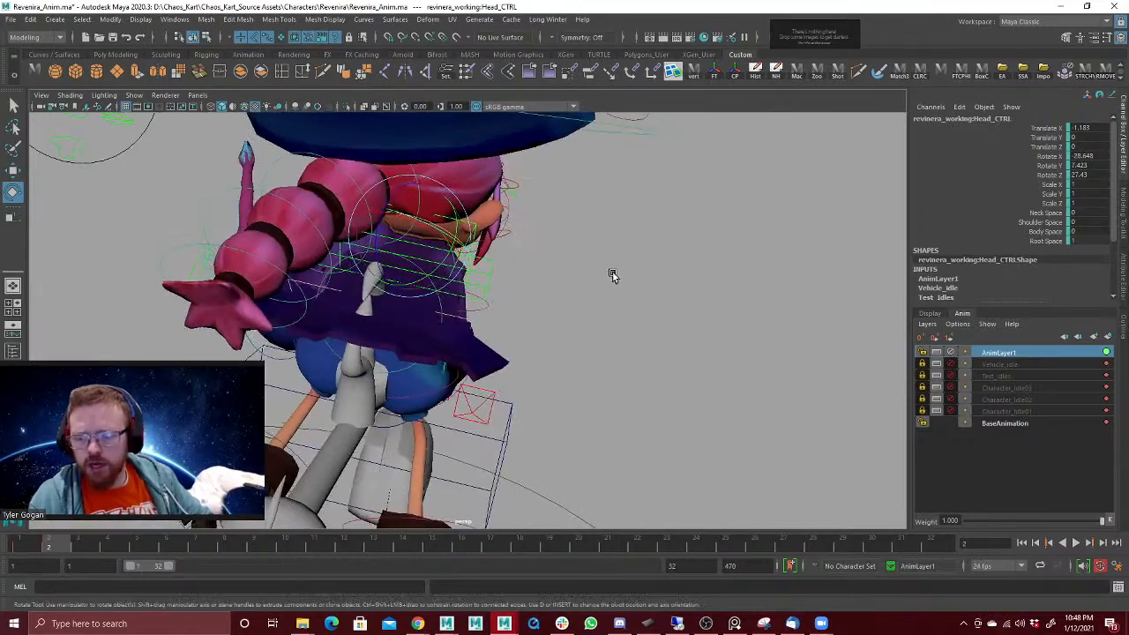
{"action": "right_click_drag", "start_coordinate": [649, 261], "coordinate": [430, 341], "text": "alt"}
{"action": "left_click_drag", "start_coordinate": [431, 340], "coordinate": [417, 283], "text": "alt"}
{"action": "left_click", "coordinate": [446, 387]}
{"action": "left_click_drag", "start_coordinate": [445, 387], "coordinate": [485, 294], "text": "alt"}
{"action": "key", "text": "w"}
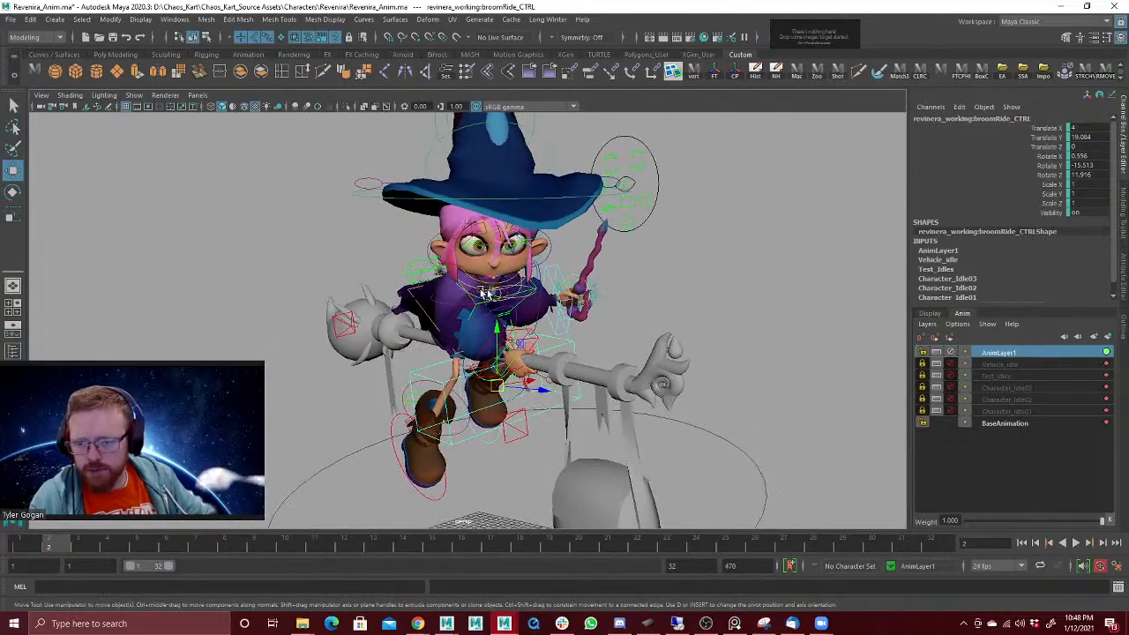
Step: Refine the head control's rotation at frame 2 to about X -36.1, Y 10.1, Z 27.0
{"action": "left_click", "coordinate": [511, 287]}
{"action": "key", "text": "e"}
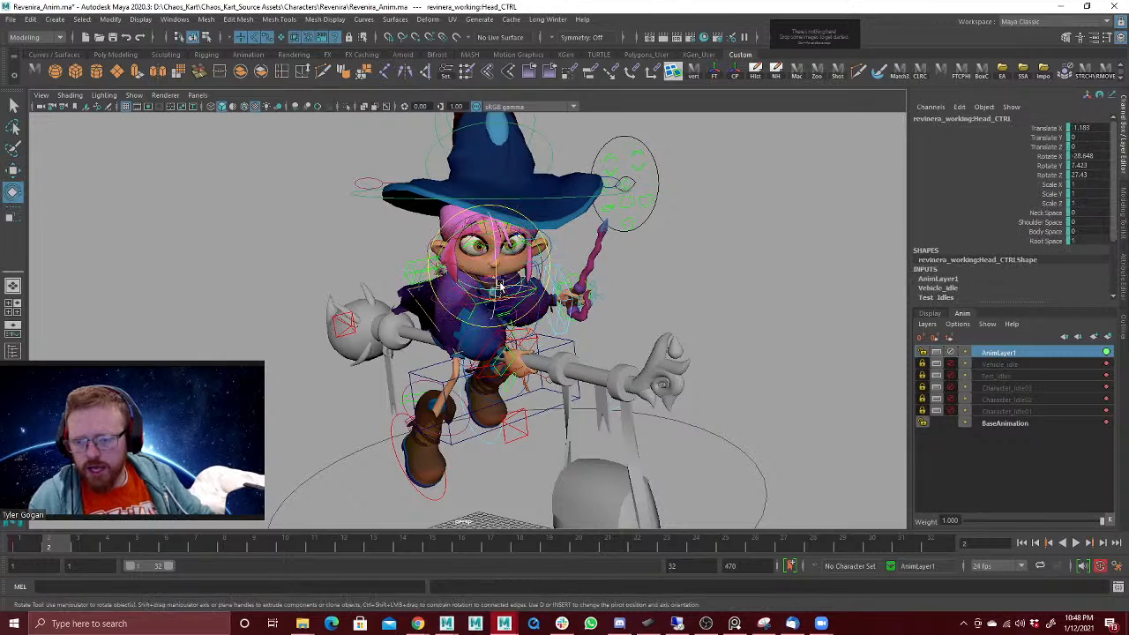
{"action": "left_click_drag", "start_coordinate": [505, 282], "coordinate": [559, 312], "text": "alt"}
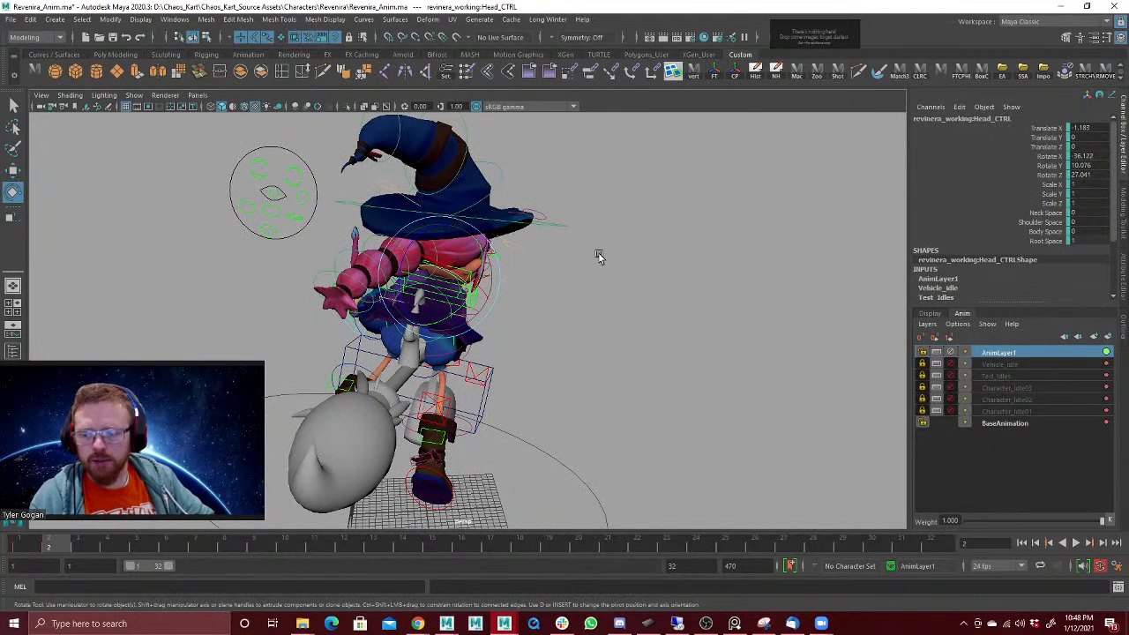
{"action": "left_click_drag", "start_coordinate": [598, 256], "coordinate": [512, 195], "text": "alt"}
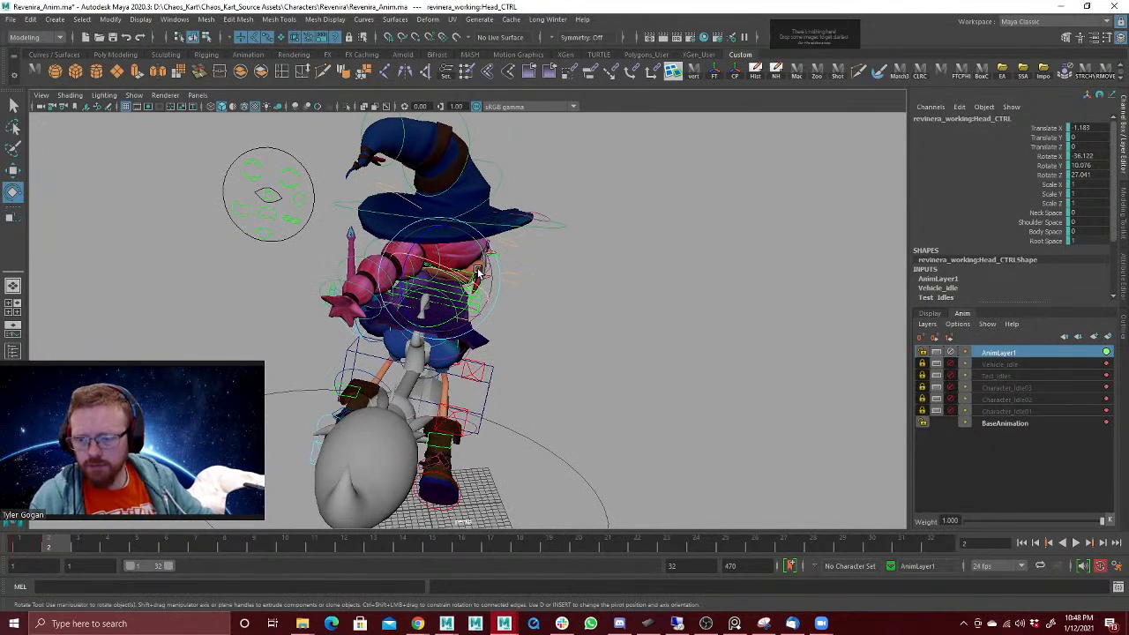
Step: Select the lower ponytail controls down to Ponytail4 and rotate them together at frame 2
{"action": "left_click_drag", "start_coordinate": [477, 272], "coordinate": [411, 292], "text": "alt"}
{"action": "right_click_drag", "start_coordinate": [411, 292], "coordinate": [617, 212], "text": "alt"}
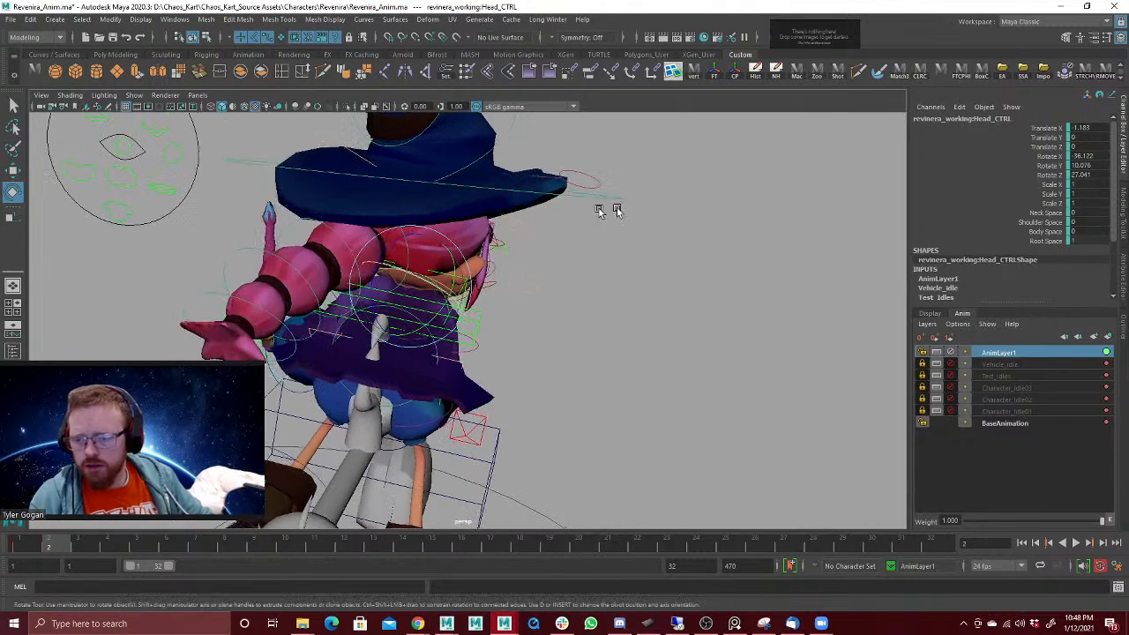
{"action": "left_click", "coordinate": [406, 241]}
{"action": "key", "text": "Down"}
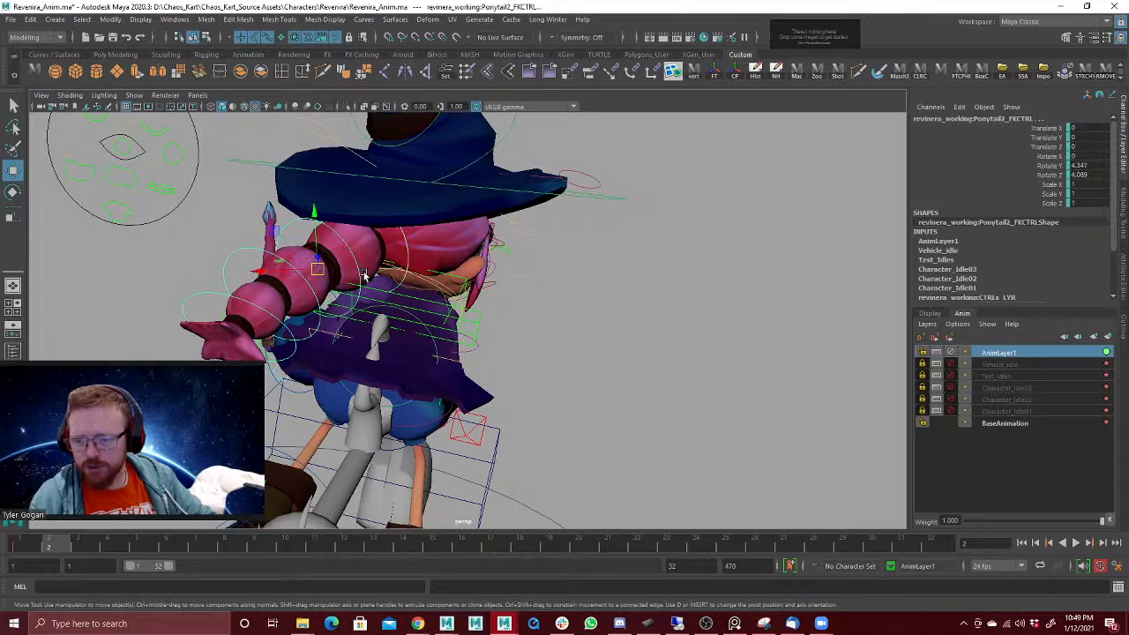
{"action": "left_click", "coordinate": [288, 322]}
{"action": "left_click", "coordinate": [301, 306]}
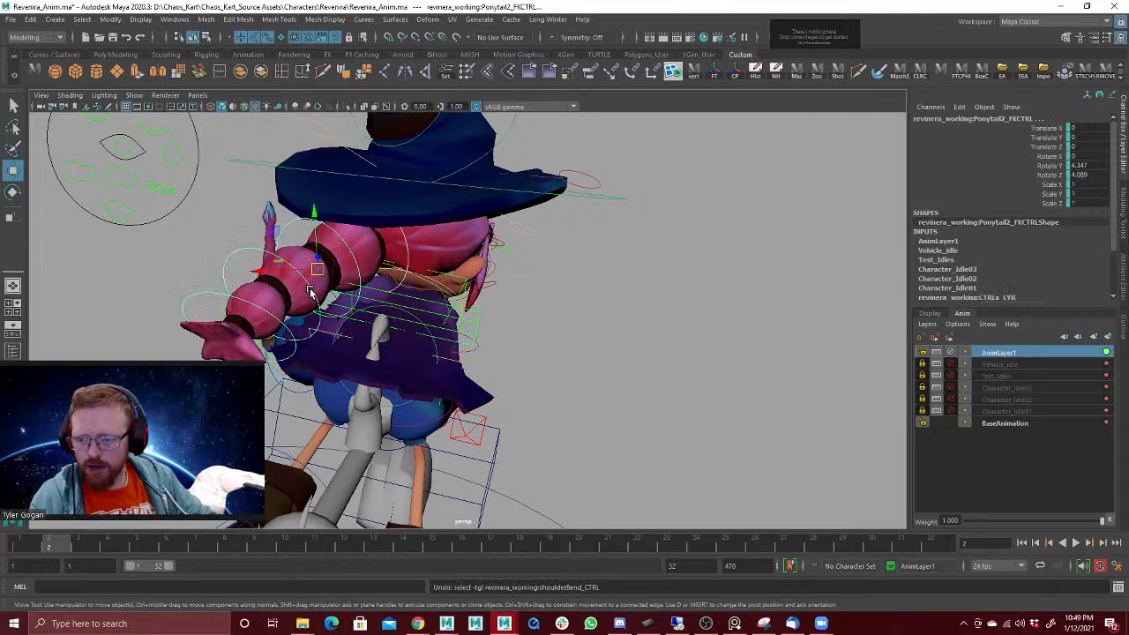
{"action": "left_click", "coordinate": [288, 332], "text": "shift"}
{"action": "key", "text": "e"}
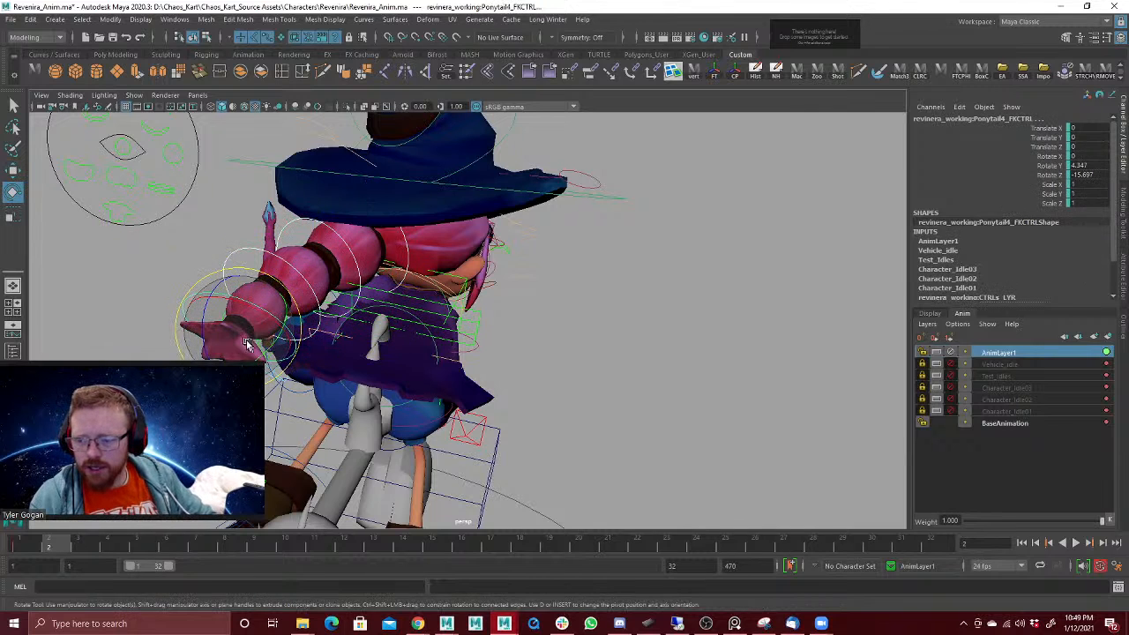
{"action": "mouse_move", "coordinate": [250, 345]}
{"action": "left_mouse_down"}
{"action": "mouse_move", "coordinate": [268, 332]}
{"action": "mouse_move", "coordinate": [252, 337]}
{"action": "left_mouse_up"}
Step: Rotate the Ponytail1 base control at frame 2 to about X -11.1, Y 31.0, Z 7.1 and check the pose around the witch
{"action": "left_click", "coordinate": [393, 253]}
{"action": "left_click_drag", "start_coordinate": [392, 253], "coordinate": [418, 256]}
{"action": "key", "text": "w"}
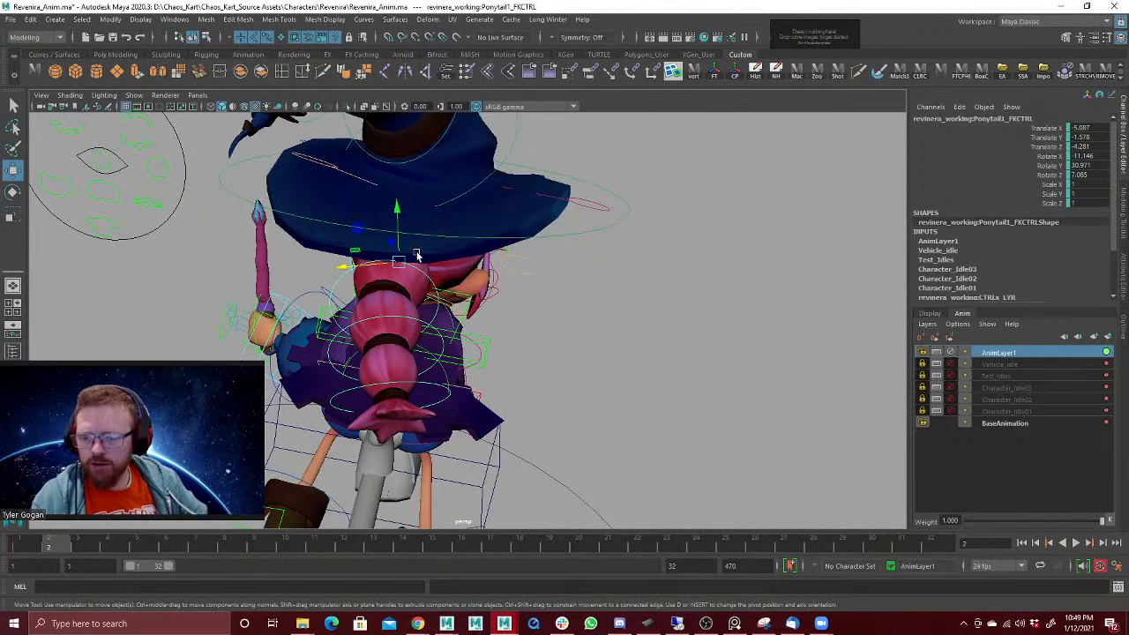
{"action": "left_click_drag", "start_coordinate": [584, 305], "coordinate": [559, 255], "text": "alt"}
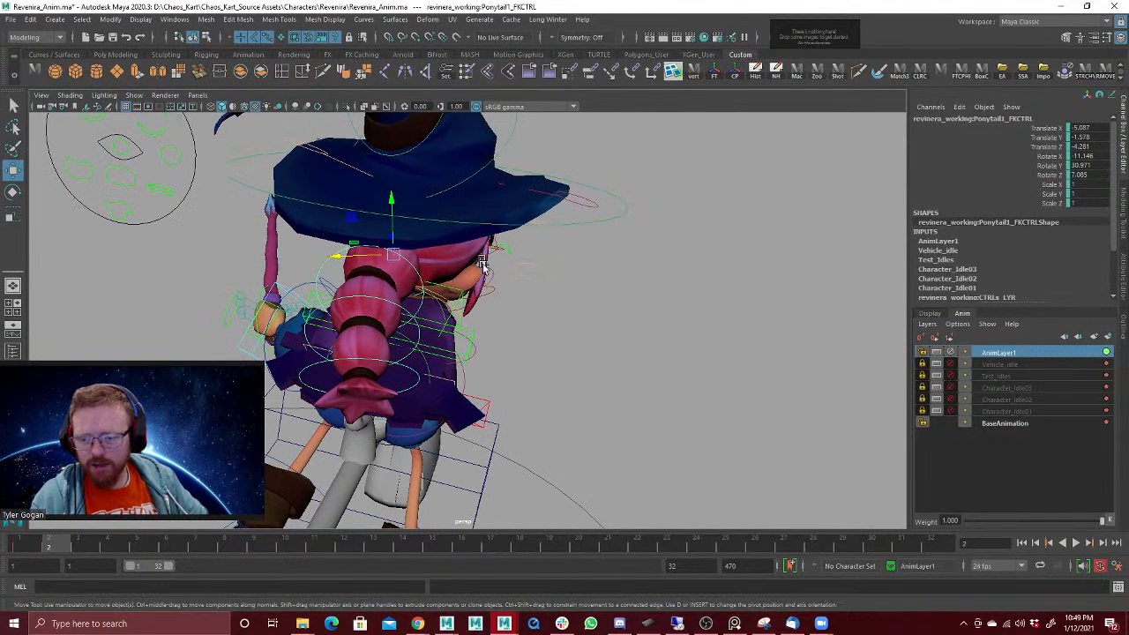
{"action": "right_click_drag", "start_coordinate": [543, 224], "coordinate": [204, 528], "text": "alt"}
{"action": "right_click_drag", "start_coordinate": [600, 256], "coordinate": [203, 308], "text": "alt"}
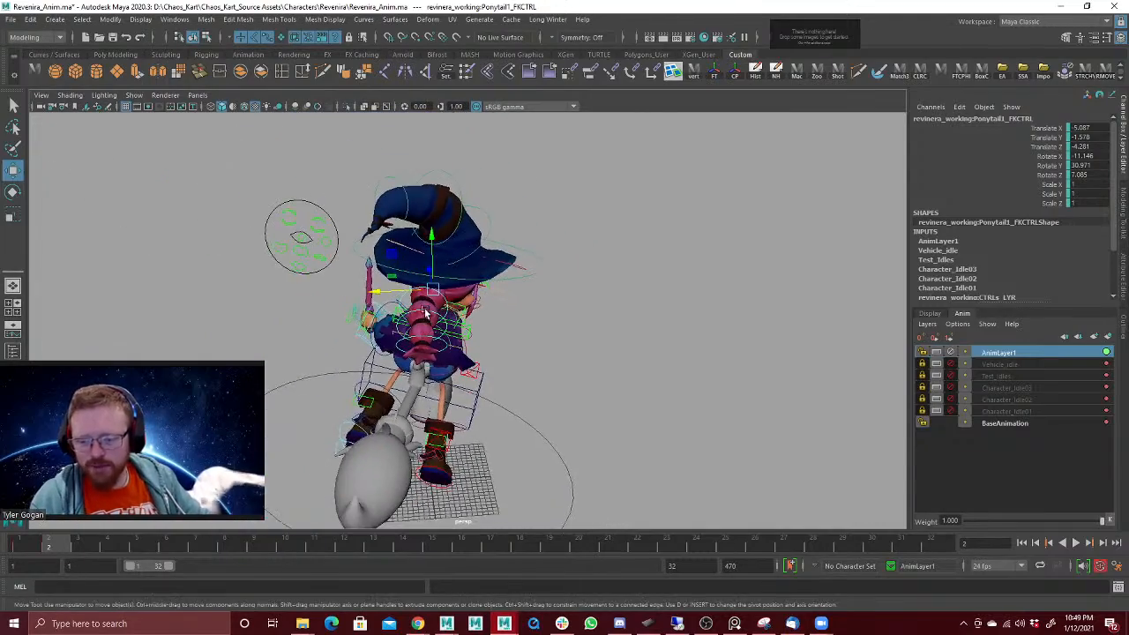
{"action": "mouse_move", "coordinate": [429, 312]}
{"action": "left_mouse_down", "text": "alt"}
{"action": "mouse_move", "coordinate": [414, 303]}
{"action": "mouse_move", "coordinate": [421, 291]}
{"action": "mouse_move", "coordinate": [454, 294]}
{"action": "mouse_move", "coordinate": [434, 291]}
{"action": "left_mouse_up", "text": "alt"}
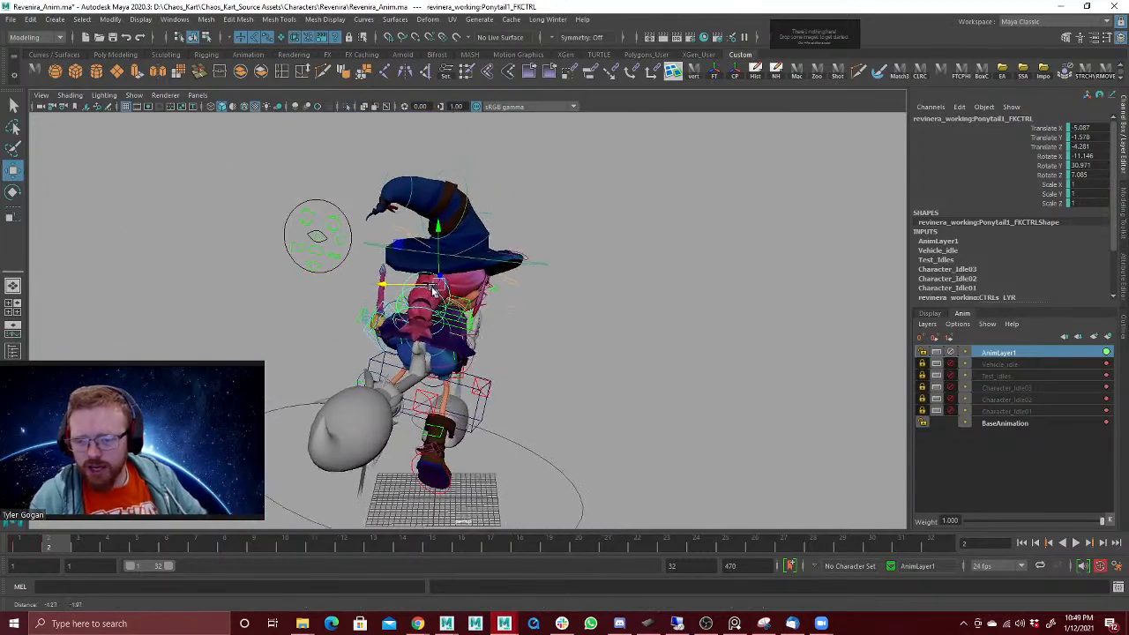
Step: Move the Ponytail1 base control at frame 2 to about X -3.58, Y -1.23, Z -8.84, checking it from several angles
{"action": "right_click_drag", "start_coordinate": [434, 291], "coordinate": [514, 257], "text": "alt"}
{"action": "left_click_drag", "start_coordinate": [401, 275], "coordinate": [402, 275]}
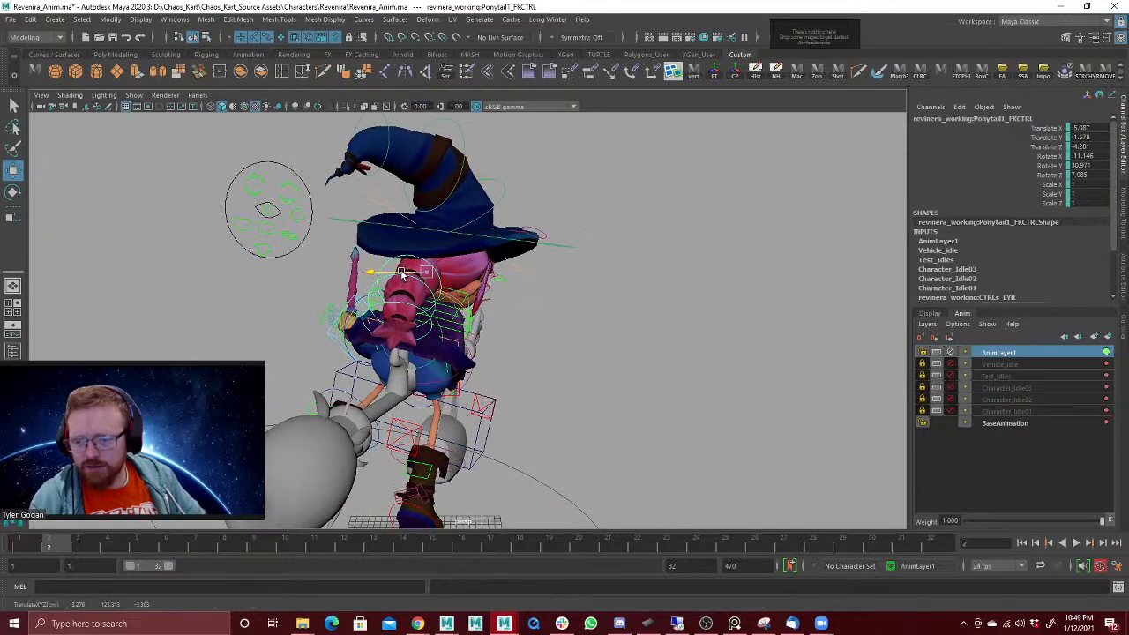
{"action": "mouse_move", "coordinate": [499, 271]}
{"action": "left_mouse_down", "text": "alt"}
{"action": "mouse_move", "coordinate": [424, 270]}
{"action": "mouse_move", "coordinate": [537, 268]}
{"action": "mouse_move", "coordinate": [508, 269]}
{"action": "left_mouse_up", "text": "alt"}
{"action": "left_click_drag", "start_coordinate": [401, 275], "coordinate": [388, 274]}
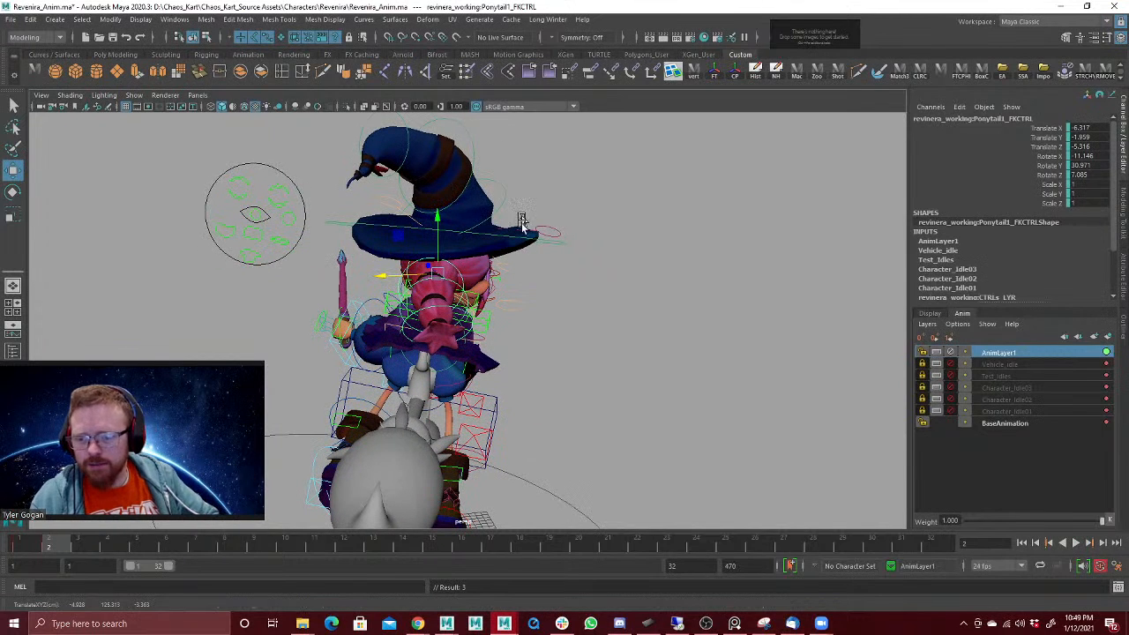
{"action": "left_click_drag", "start_coordinate": [522, 220], "coordinate": [623, 244], "text": "alt"}
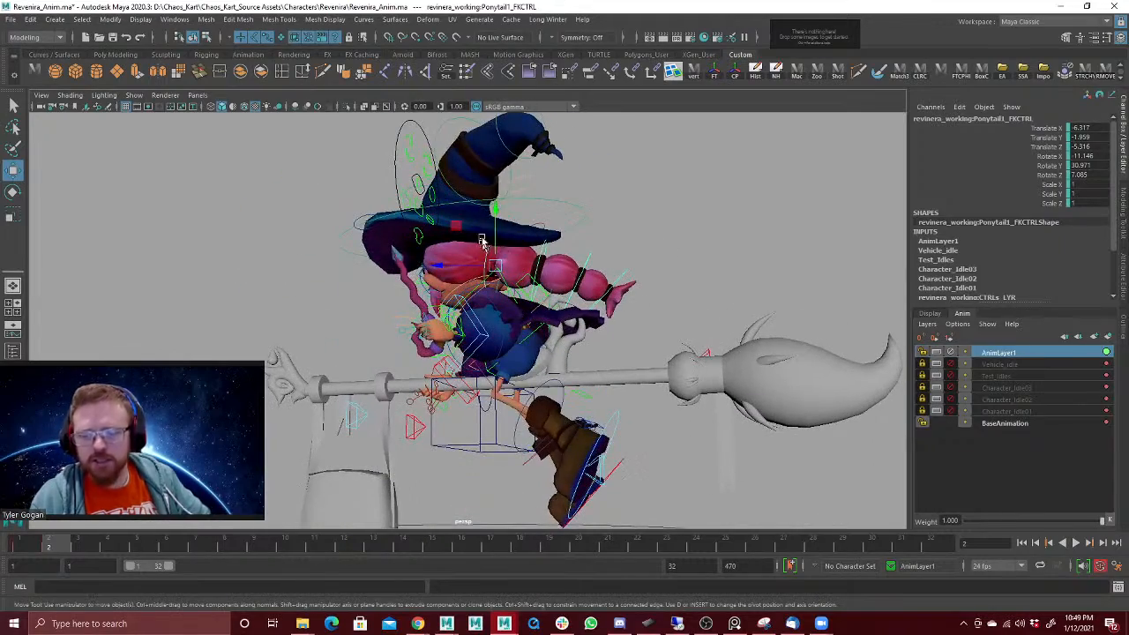
{"action": "right_click_drag", "start_coordinate": [480, 213], "coordinate": [837, 196], "text": "alt"}
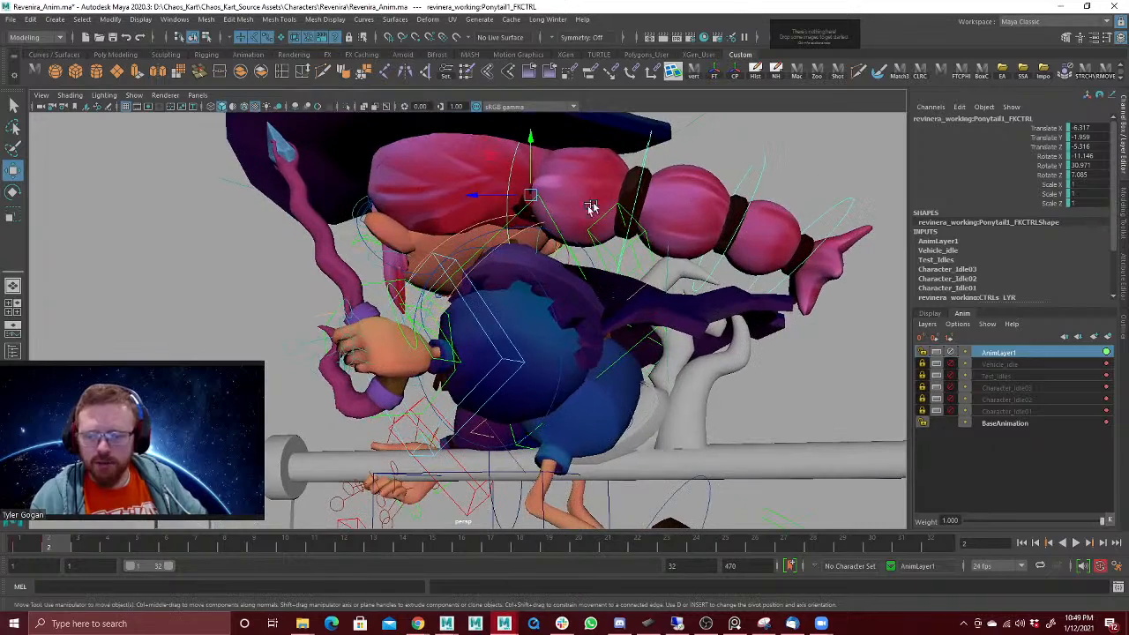
{"action": "left_click_drag", "start_coordinate": [491, 196], "coordinate": [605, 176]}
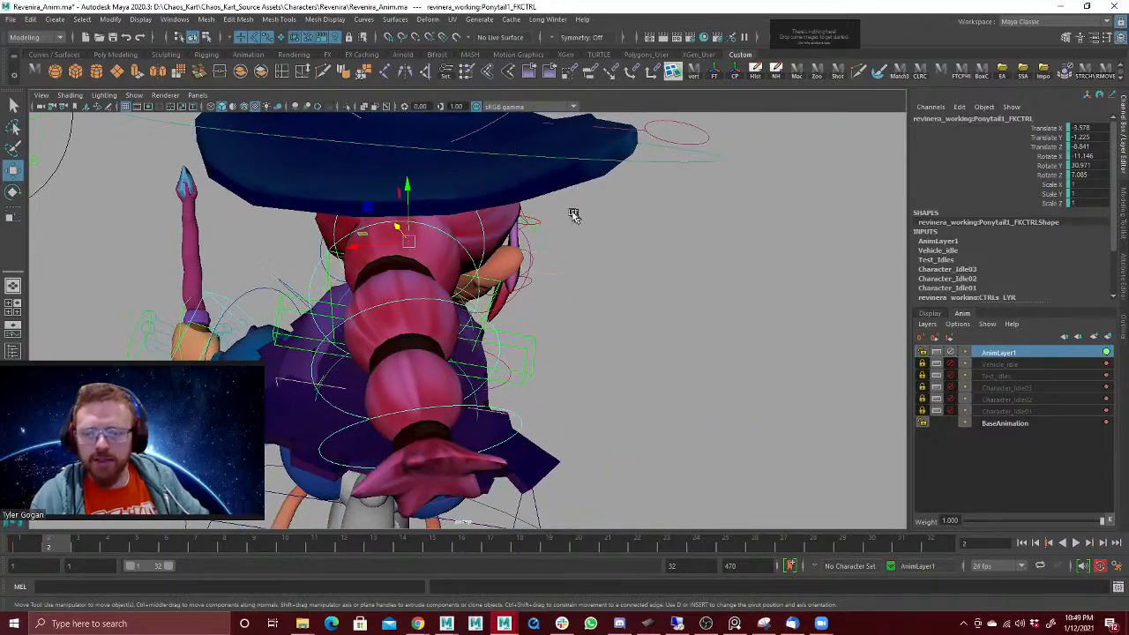
{"action": "left_click_drag", "start_coordinate": [574, 214], "coordinate": [583, 220], "text": "alt"}
{"action": "right_click_drag", "start_coordinate": [583, 219], "coordinate": [464, 232], "text": "alt"}
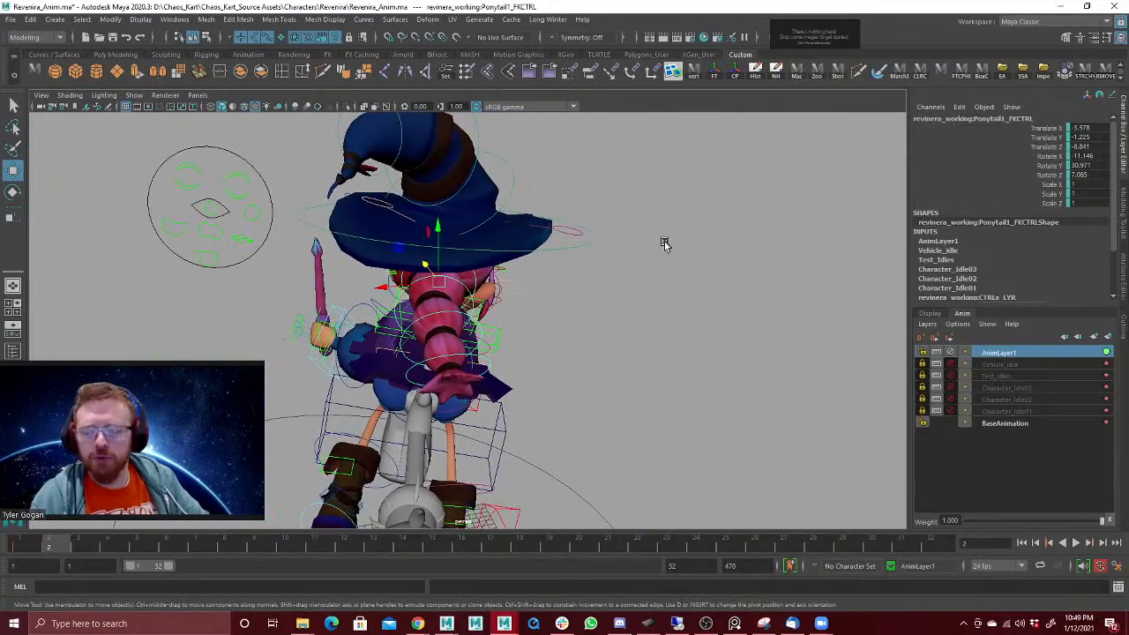
Step: Rotate the broom ride control at frame 2 to about X 4.94 and compare the pose with frame 1
{"action": "left_click_drag", "start_coordinate": [666, 244], "coordinate": [633, 227], "text": "alt"}
{"action": "left_click_drag", "start_coordinate": [569, 212], "coordinate": [608, 218], "text": "alt"}
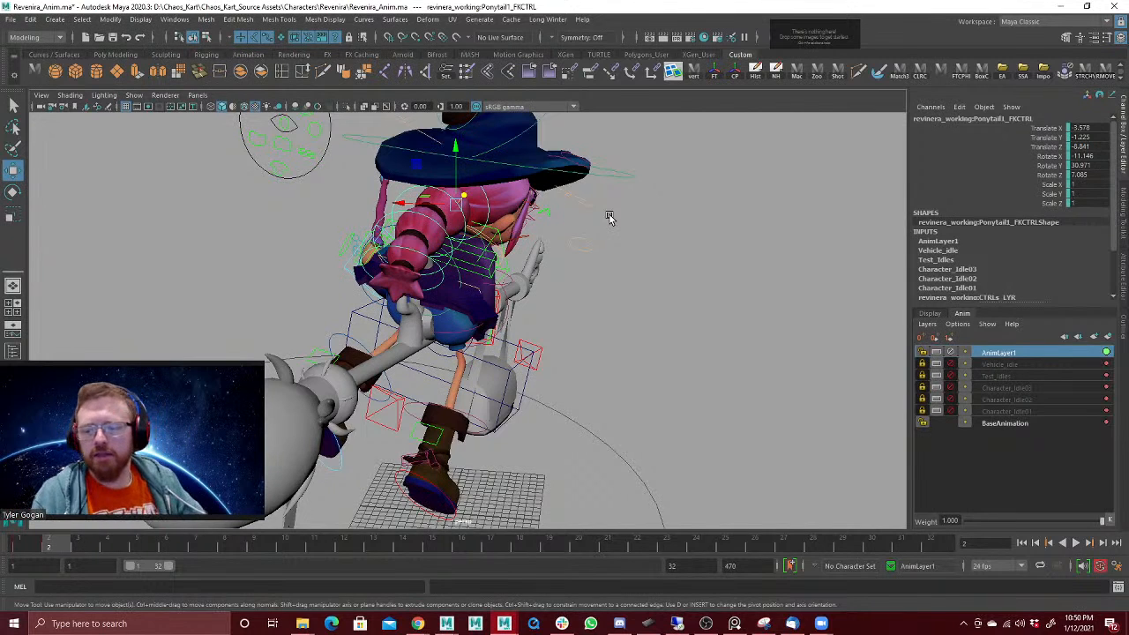
{"action": "left_click_drag", "start_coordinate": [575, 264], "coordinate": [604, 297], "text": "alt"}
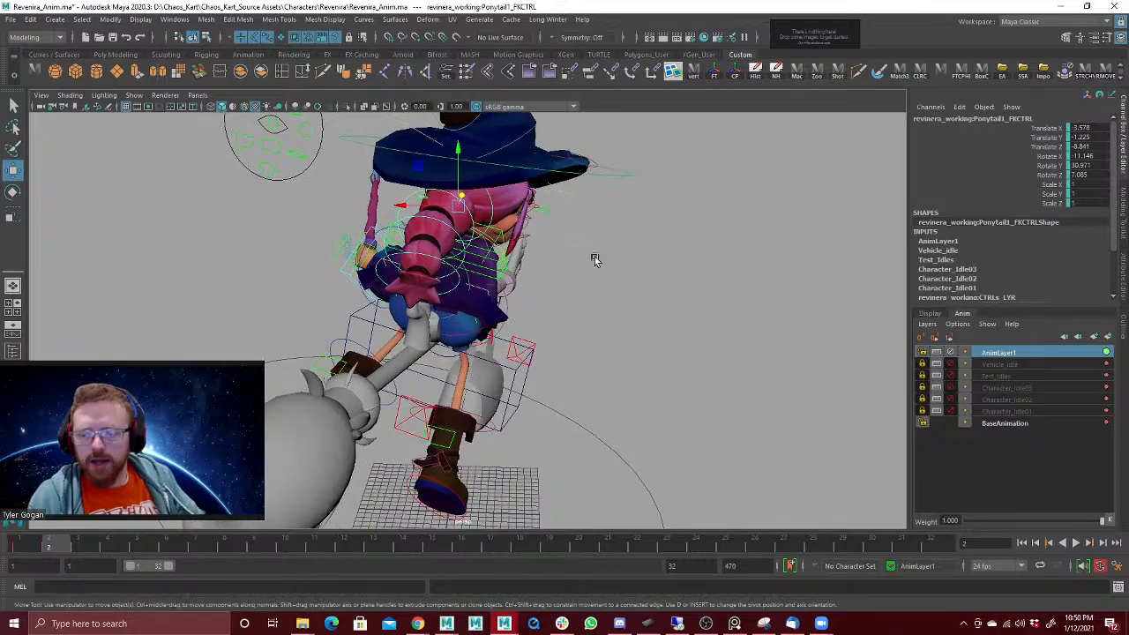
{"action": "mouse_move", "coordinate": [598, 260]}
{"action": "middle_mouse_down", "text": "alt"}
{"action": "mouse_move", "coordinate": [609, 271]}
{"action": "mouse_move", "coordinate": [605, 263]}
{"action": "middle_mouse_up", "text": "alt"}
{"action": "right_click_drag", "start_coordinate": [590, 287], "coordinate": [405, 319], "text": "alt"}
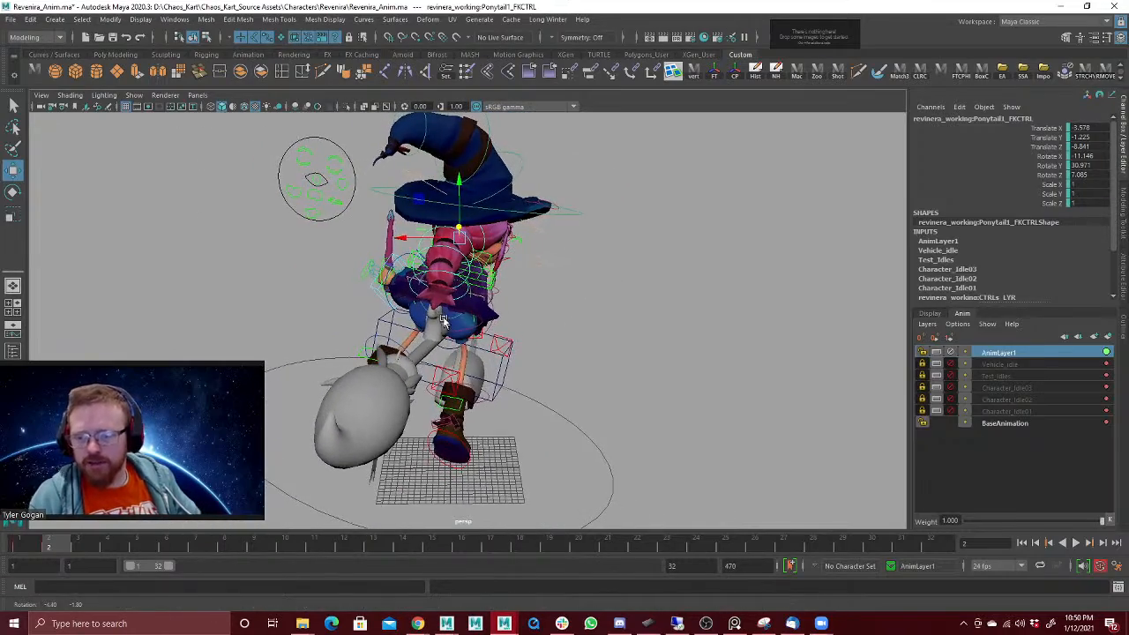
{"action": "left_click", "coordinate": [485, 351]}
{"action": "key", "text": "e"}
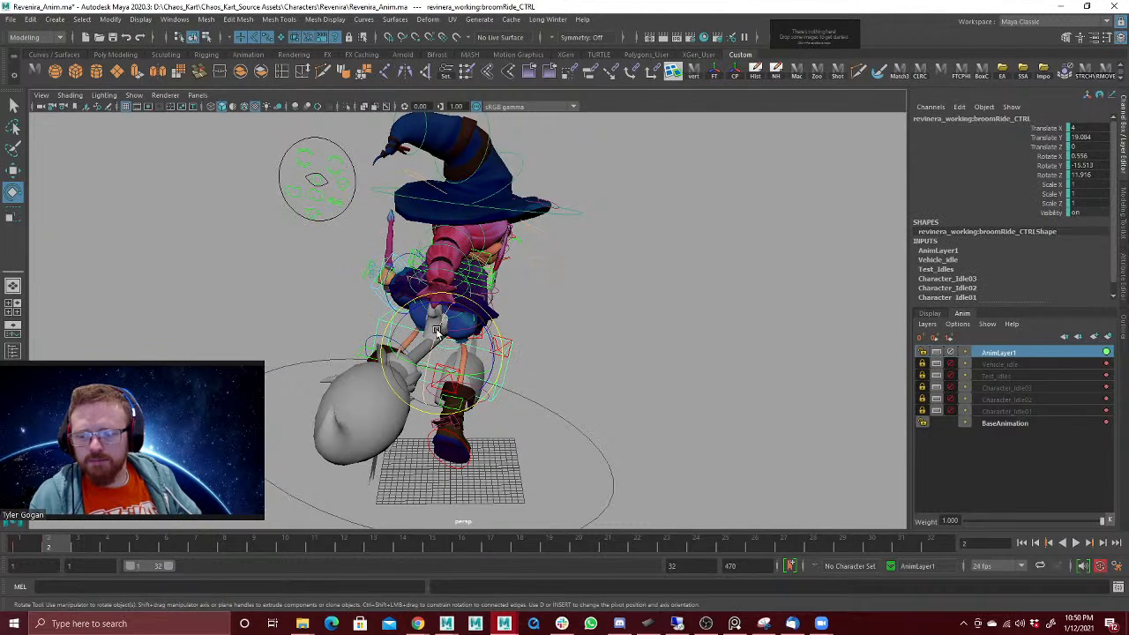
{"action": "left_click_drag", "start_coordinate": [436, 332], "coordinate": [518, 301]}
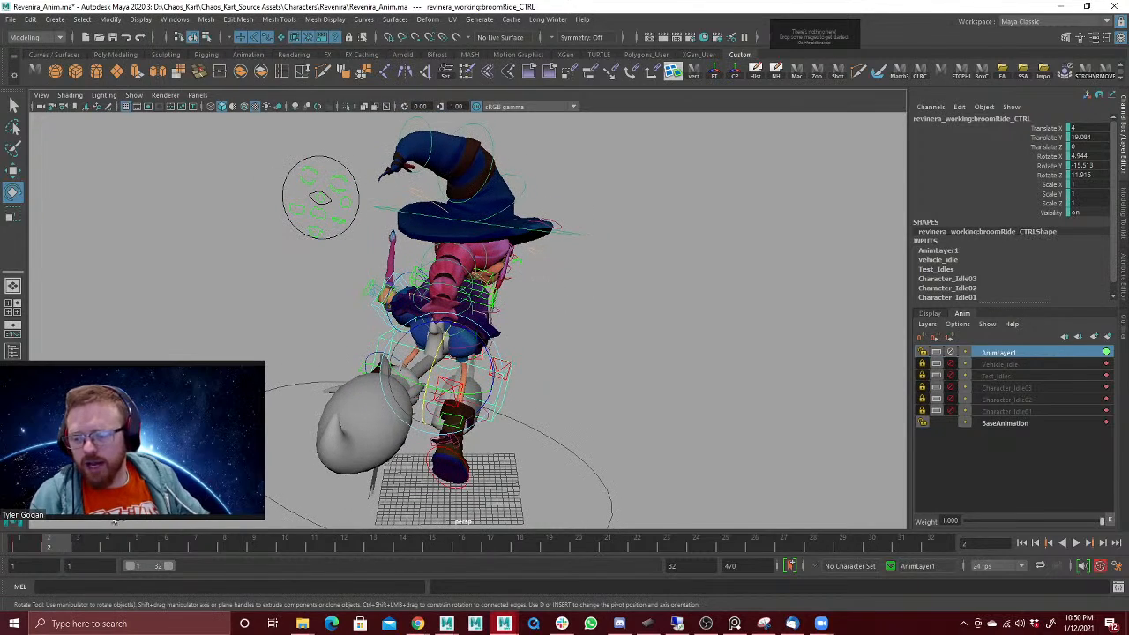
{"action": "left_click_drag", "start_coordinate": [38, 543], "coordinate": [56, 545]}
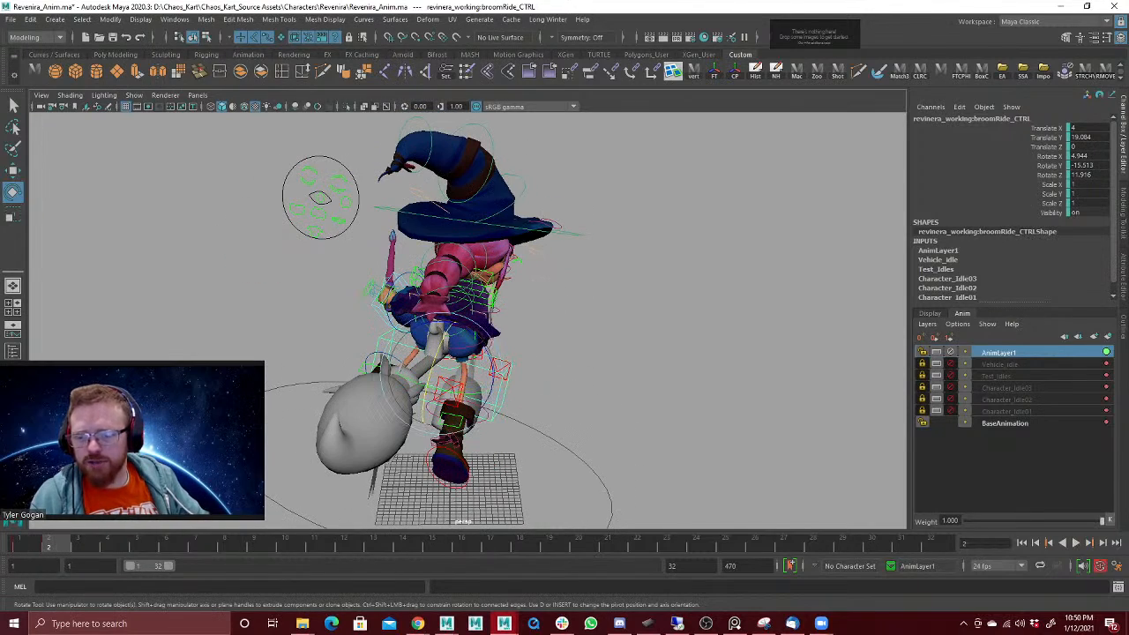
Step: Fine-tune and key the broom ride control's rotation at frame 2, flipping between the first two frames to check it
{"action": "left_click_drag", "start_coordinate": [461, 328], "coordinate": [468, 331]}
{"action": "key", "text": "shift+e"}
{"action": "mouse_move", "coordinate": [46, 546]}
{"action": "left_mouse_down"}
{"action": "mouse_move", "coordinate": [30, 546]}
{"action": "mouse_move", "coordinate": [49, 544]}
{"action": "left_mouse_up"}
{"action": "left_click_drag", "start_coordinate": [467, 360], "coordinate": [442, 383]}
{"action": "key", "text": "shift+e"}
{"action": "mouse_move", "coordinate": [59, 549]}
{"action": "left_mouse_down"}
{"action": "mouse_move", "coordinate": [31, 549]}
{"action": "mouse_move", "coordinate": [63, 548]}
{"action": "left_mouse_up"}
Step: Pose the left arm IK control at frame 2 with rotation about -90.9, 4.1, -17.0 and translation about -0.5, 12.0, -9.0
{"action": "left_click_drag", "start_coordinate": [587, 247], "coordinate": [500, 260], "text": "alt"}
{"action": "key", "text": "w"}
{"action": "left_click_drag", "start_coordinate": [357, 280], "coordinate": [395, 280], "text": "alt"}
{"action": "left_click", "coordinate": [391, 289]}
{"action": "left_click_drag", "start_coordinate": [402, 284], "coordinate": [587, 283], "text": "alt"}
{"action": "left_click_drag", "start_coordinate": [510, 302], "coordinate": [496, 319], "text": "alt"}
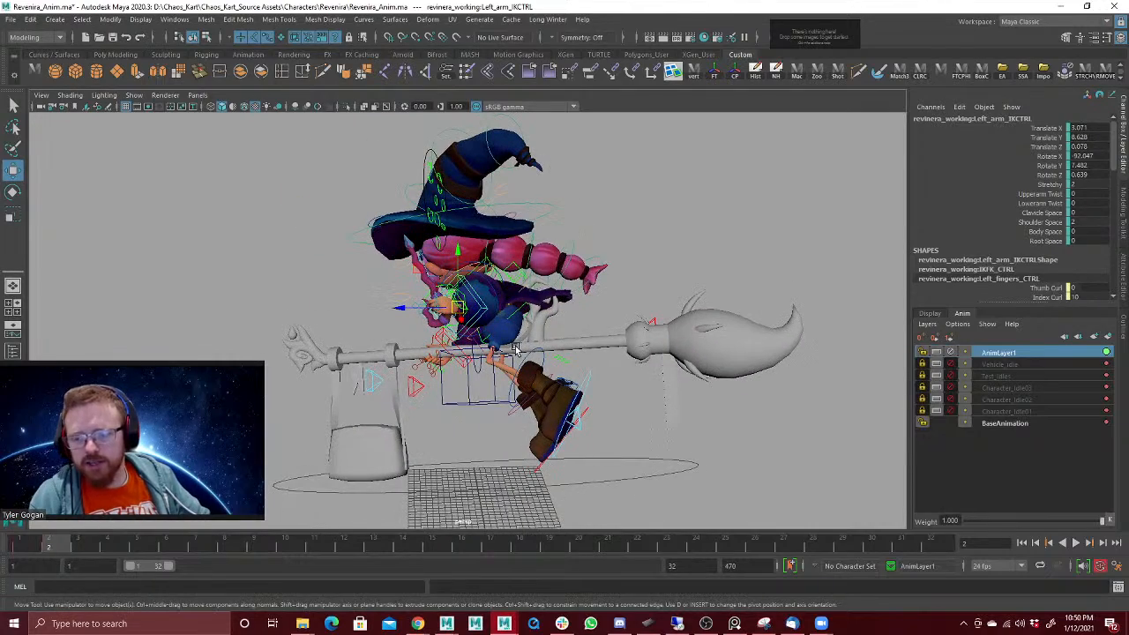
{"action": "right_click_drag", "start_coordinate": [468, 262], "coordinate": [578, 273], "text": "alt"}
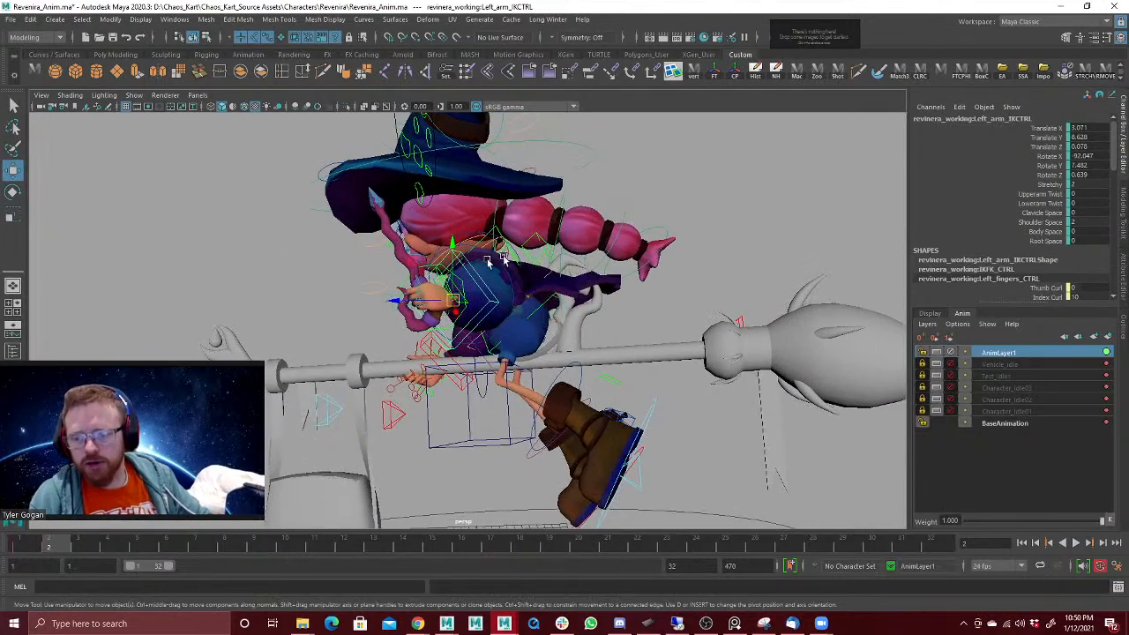
{"action": "key", "text": "e"}
{"action": "left_click_drag", "start_coordinate": [448, 309], "coordinate": [467, 304]}
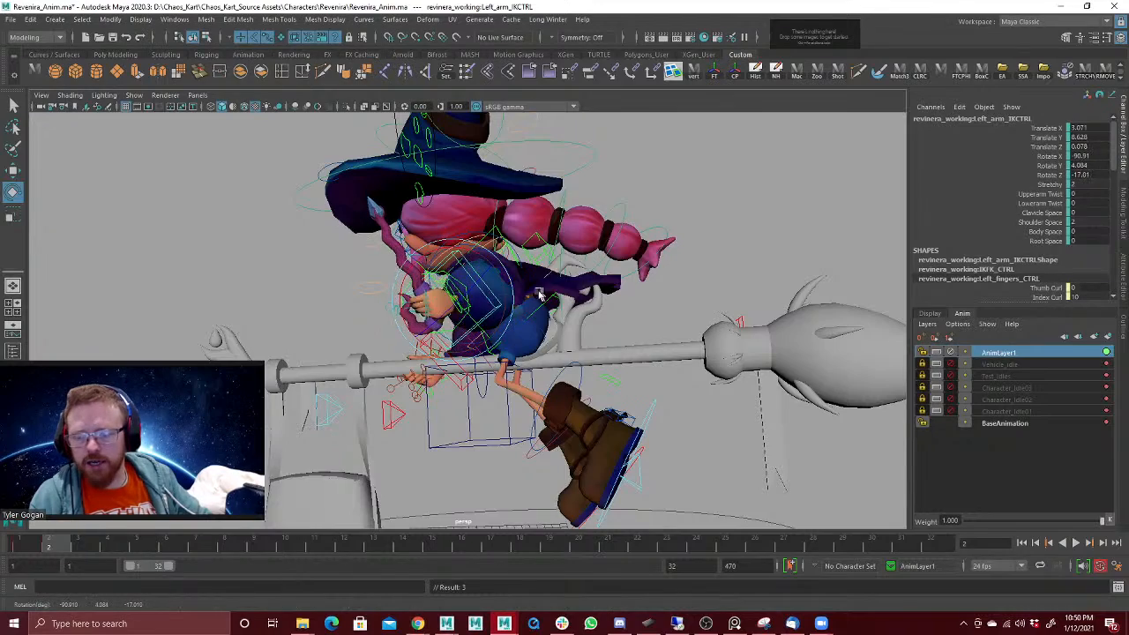
{"action": "key", "text": "w"}
{"action": "left_click_drag", "start_coordinate": [538, 288], "coordinate": [324, 247], "text": "alt"}
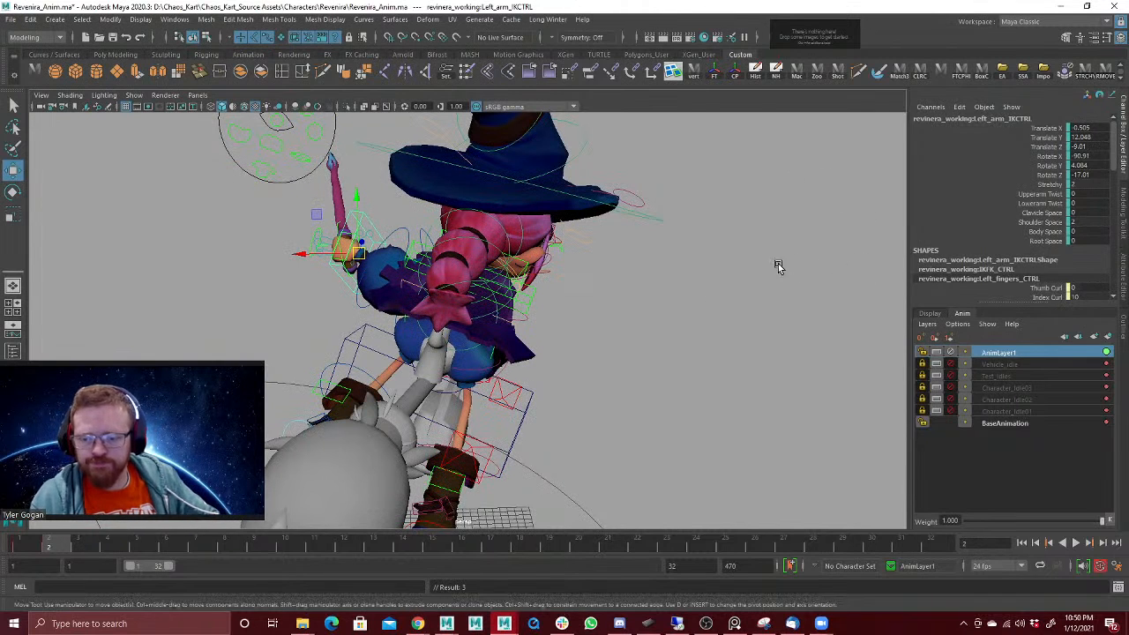
Step: Play back and flip between frames 1 and 2 to review the turn pose from behind the witch
{"action": "left_click_drag", "start_coordinate": [585, 282], "coordinate": [582, 308], "text": "alt"}
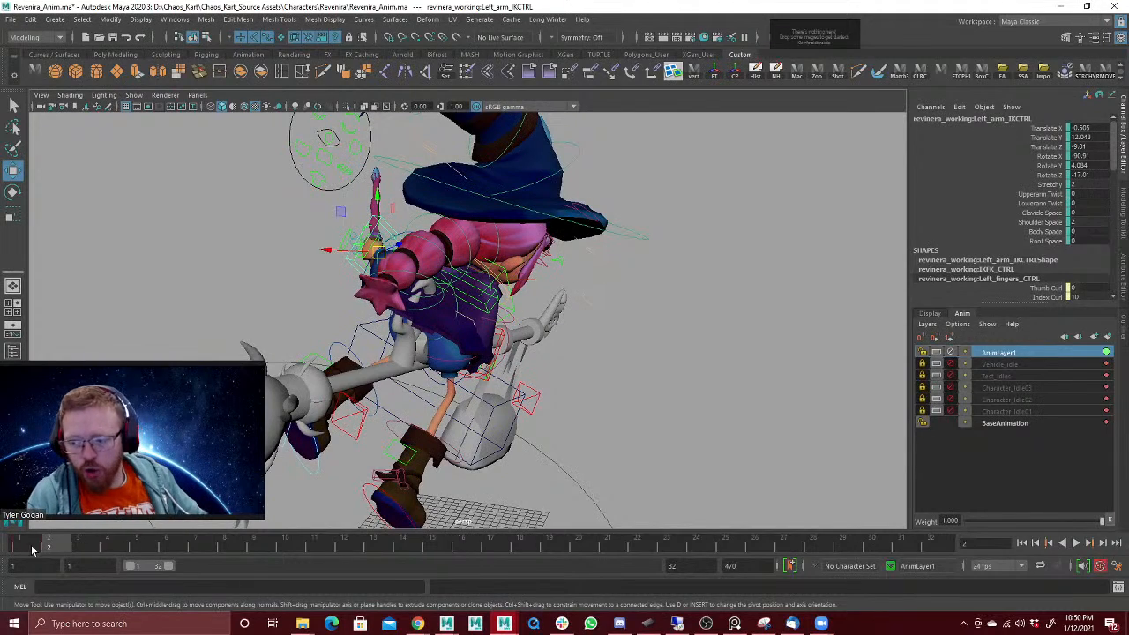
{"action": "left_click_drag", "start_coordinate": [33, 551], "coordinate": [51, 548]}
{"action": "left_click_drag", "start_coordinate": [330, 354], "coordinate": [350, 333], "text": "alt"}
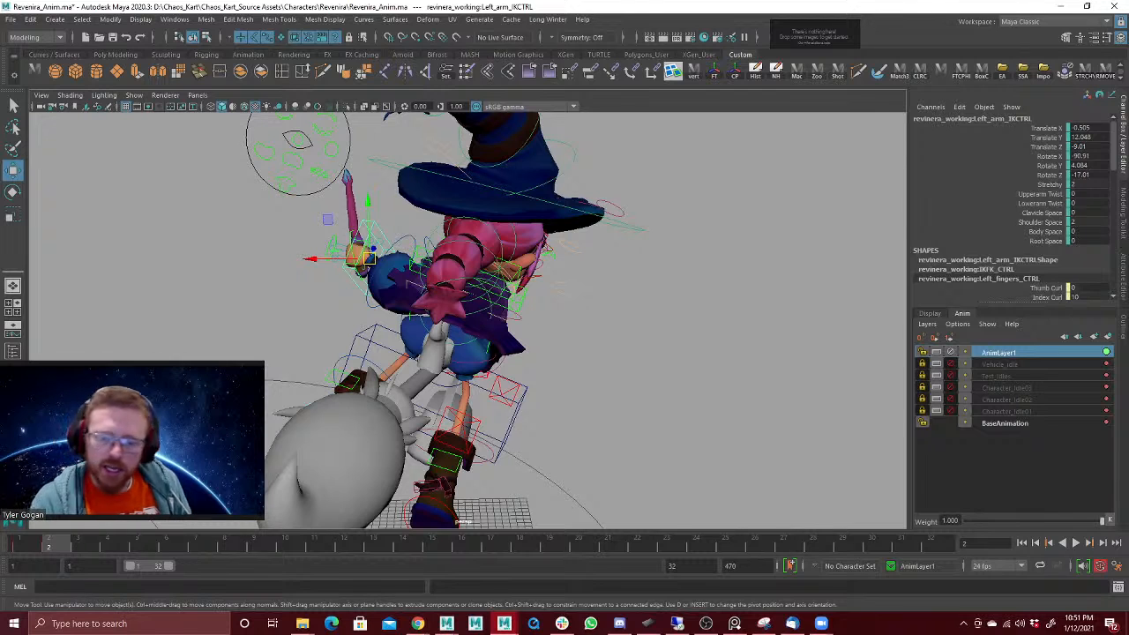
{"action": "key", "text": "alt+v"}
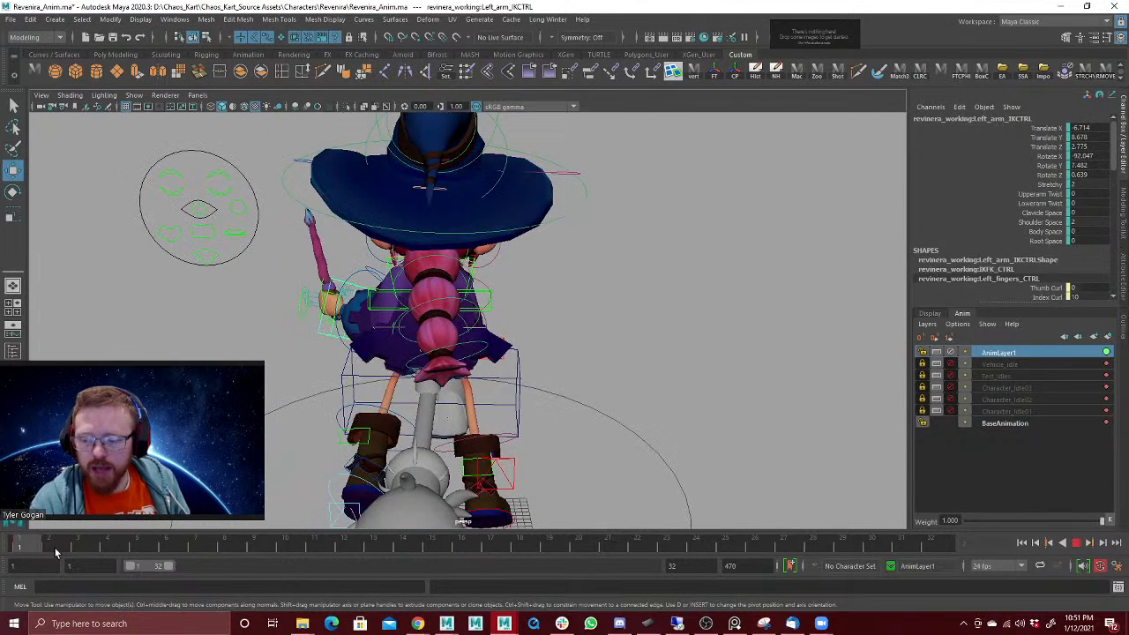
{"action": "key", "text": "alt+v"}
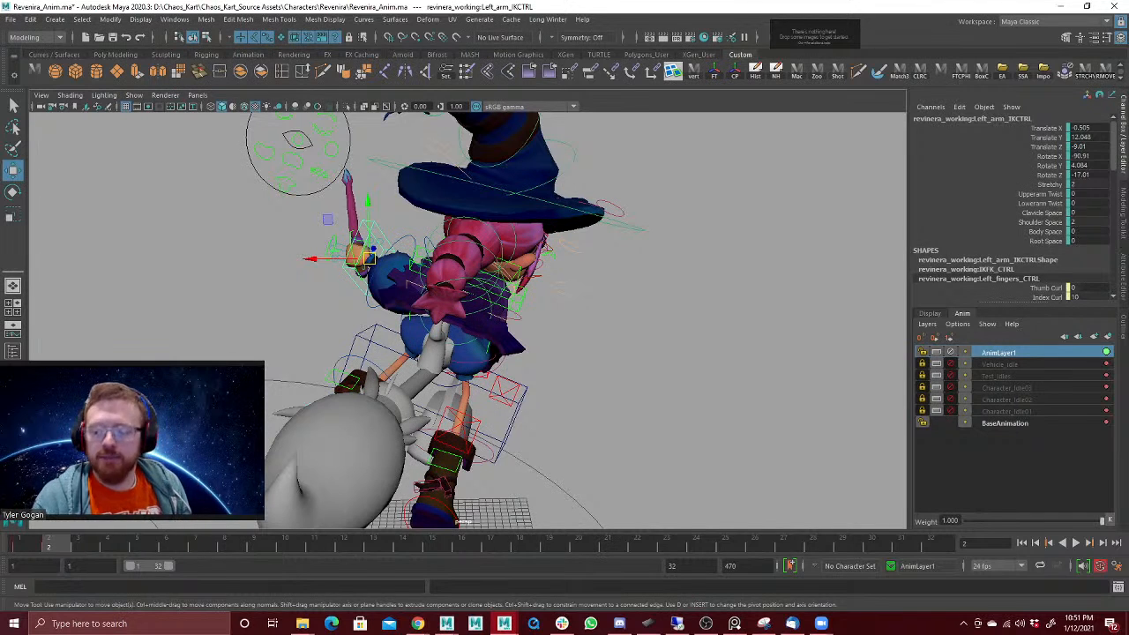
{"action": "left_click", "coordinate": [28, 545]}
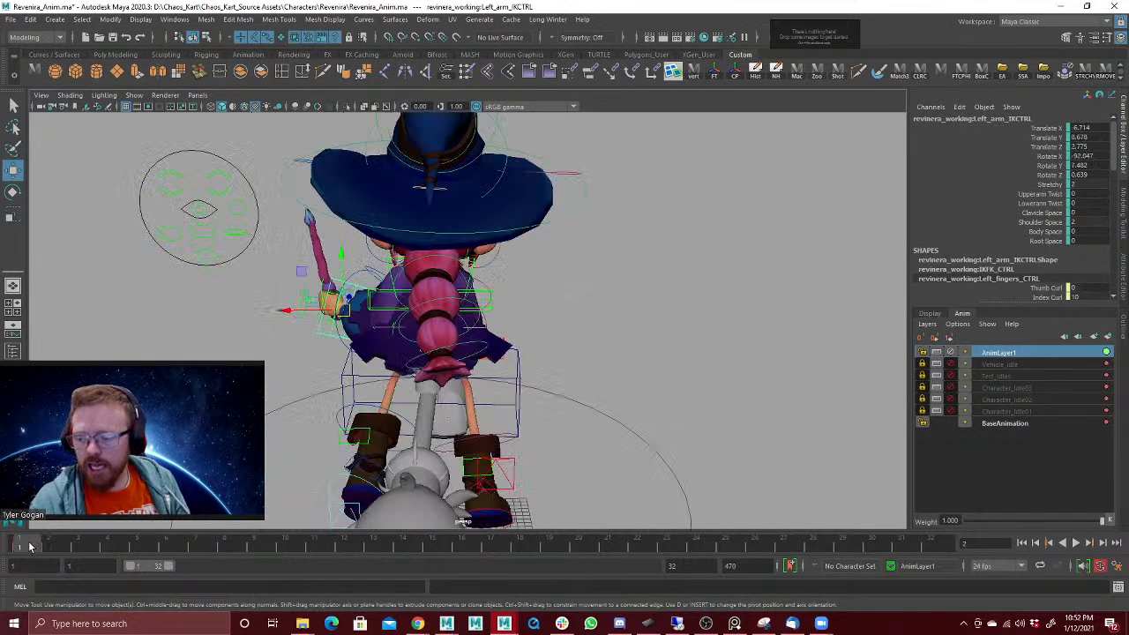
{"action": "left_click", "coordinate": [50, 548]}
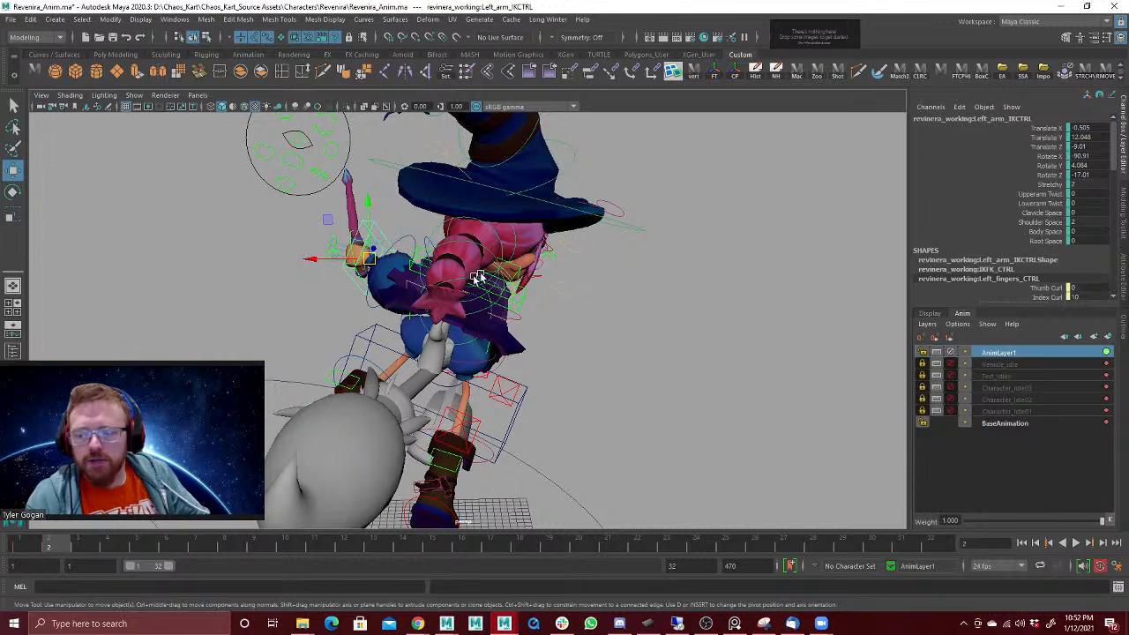
{"action": "left_click", "coordinate": [476, 231]}
{"action": "key", "text": "e"}
{"action": "mouse_move", "coordinate": [477, 231]}
{"action": "left_mouse_down"}
{"action": "mouse_move", "coordinate": [459, 217]}
{"action": "mouse_move", "coordinate": [467, 246]}
{"action": "left_mouse_up"}
{"action": "key", "text": "ctrl+z"}
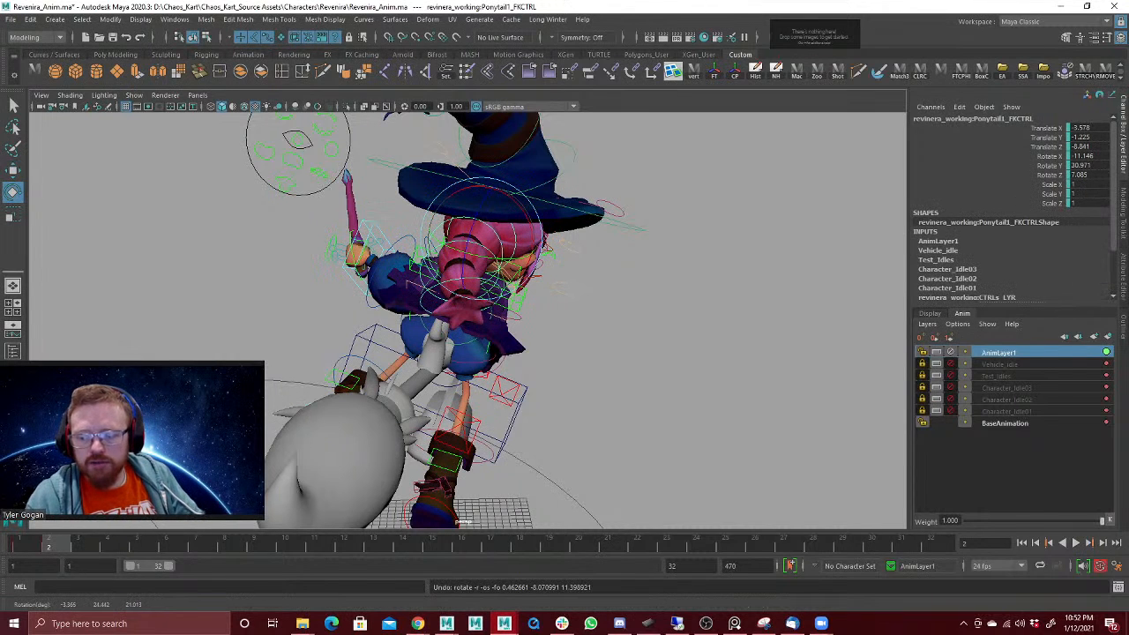
Step: Rotate the Ponytail3 control at frame 2 to about X -3.2, Y 14.2, Z 6.1
{"action": "left_click_drag", "start_coordinate": [33, 543], "coordinate": [50, 544]}
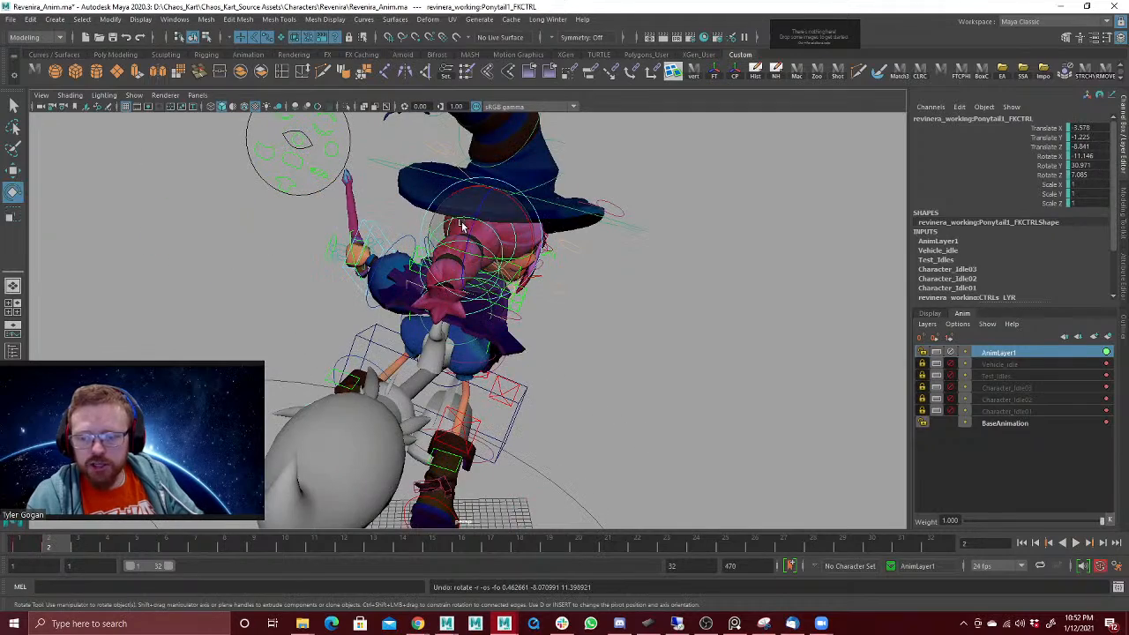
{"action": "left_click_drag", "start_coordinate": [462, 230], "coordinate": [403, 223]}
{"action": "key", "text": "w"}
{"action": "left_click", "coordinate": [364, 195]}
{"action": "key", "text": "e"}
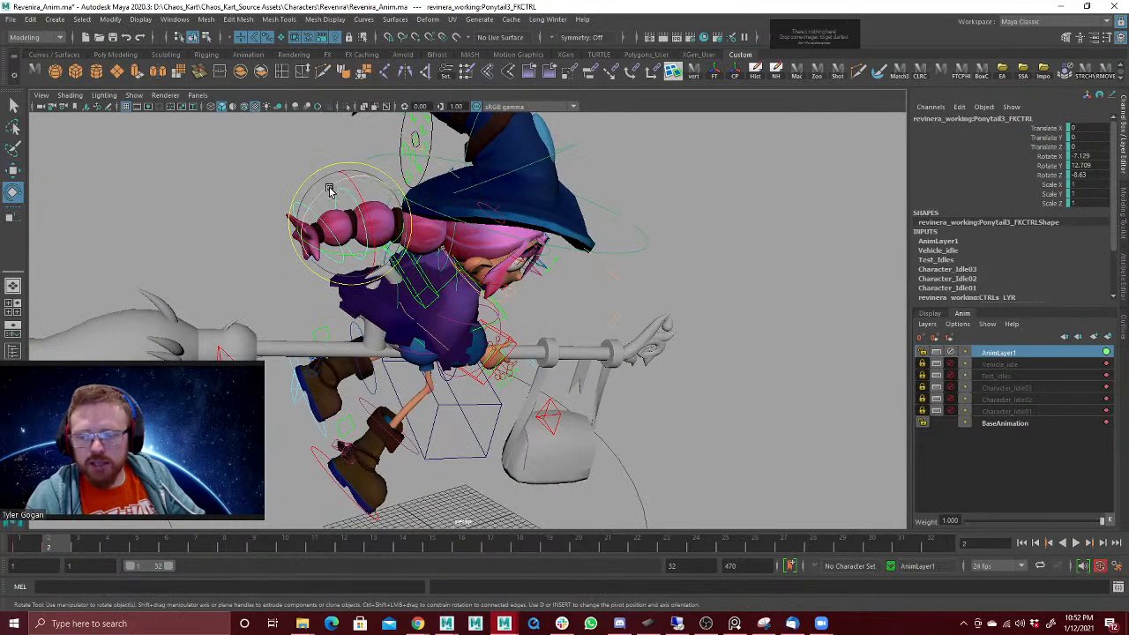
{"action": "key", "text": "w"}
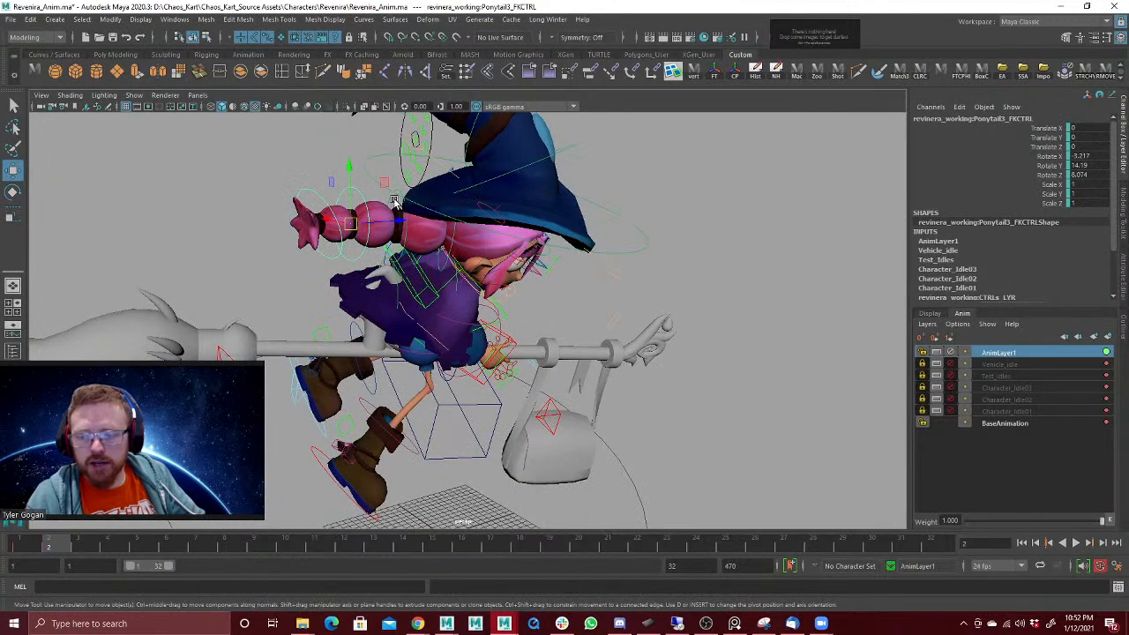
Step: Rotate the Ponytail2 control at frame 2 to about X -8.1, Y 14.7, Z 4.2 and inspect the ponytail's silhouette from behind
{"action": "left_click", "coordinate": [394, 202]}
{"action": "left_click", "coordinate": [395, 194]}
{"action": "key", "text": "e"}
{"action": "left_click_drag", "start_coordinate": [391, 194], "coordinate": [526, 231]}
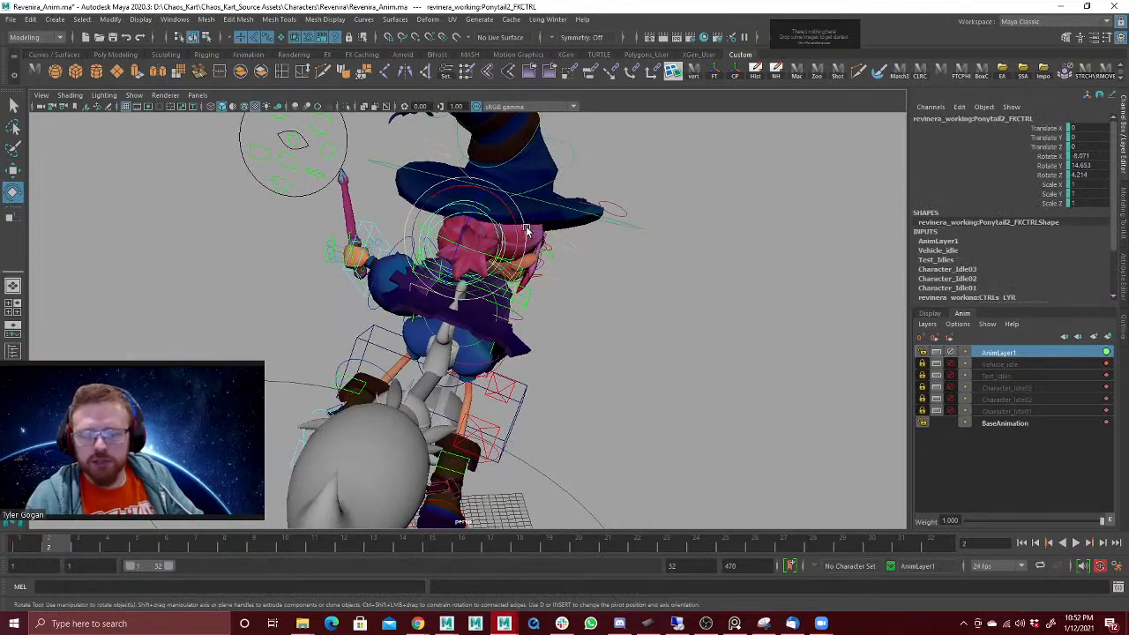
{"action": "left_click_drag", "start_coordinate": [590, 266], "coordinate": [521, 273], "text": "alt"}
{"action": "left_click_drag", "start_coordinate": [622, 281], "coordinate": [384, 229], "text": "alt"}
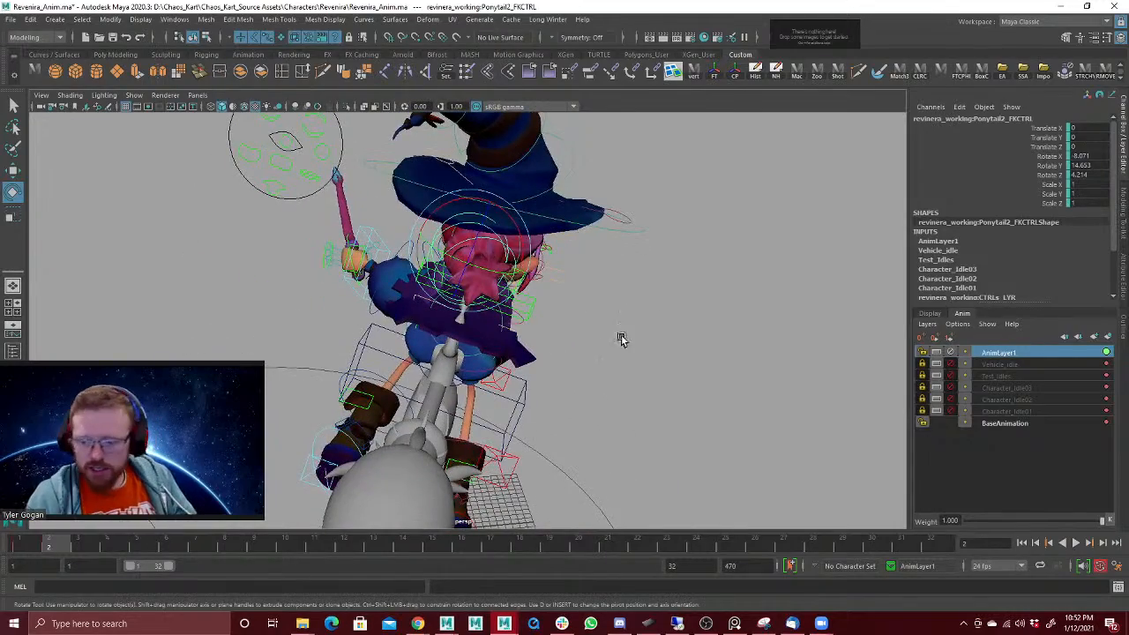
{"action": "left_click_drag", "start_coordinate": [622, 339], "coordinate": [522, 279], "text": "alt"}
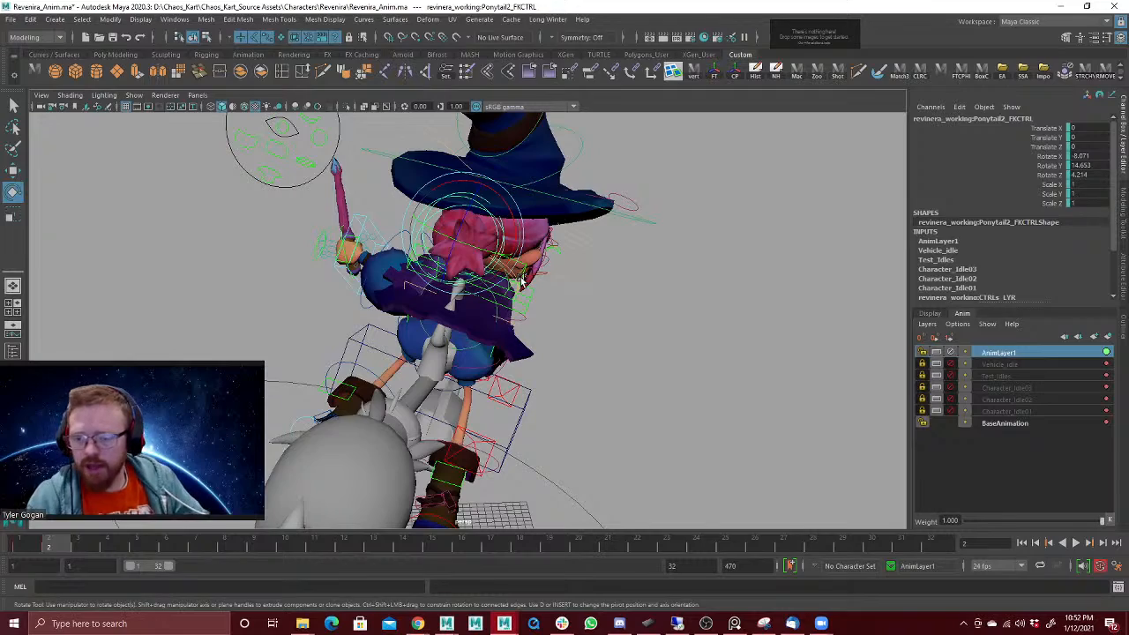
{"action": "mouse_move", "coordinate": [514, 261]}
{"action": "left_mouse_down", "text": "alt"}
{"action": "mouse_move", "coordinate": [577, 270]}
{"action": "mouse_move", "coordinate": [530, 264]}
{"action": "left_mouse_up", "text": "alt"}
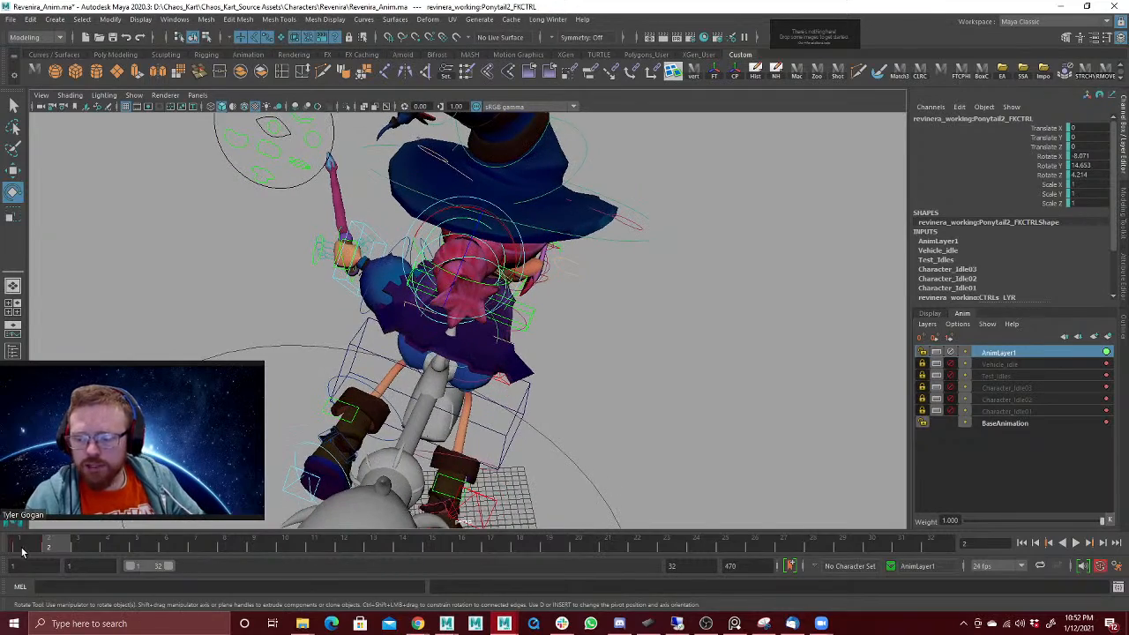
Step: Swing the Ponytail2 control upward at frame 2 to about X -4.7, Y 15.9, Z 32.3 and compare it with frame 1
{"action": "mouse_move", "coordinate": [328, 374]}
{"action": "left_mouse_down", "text": "alt"}
{"action": "mouse_move", "coordinate": [341, 361]}
{"action": "mouse_move", "coordinate": [316, 362]}
{"action": "left_mouse_up", "text": "alt"}
{"action": "left_click_drag", "start_coordinate": [449, 222], "coordinate": [468, 198]}
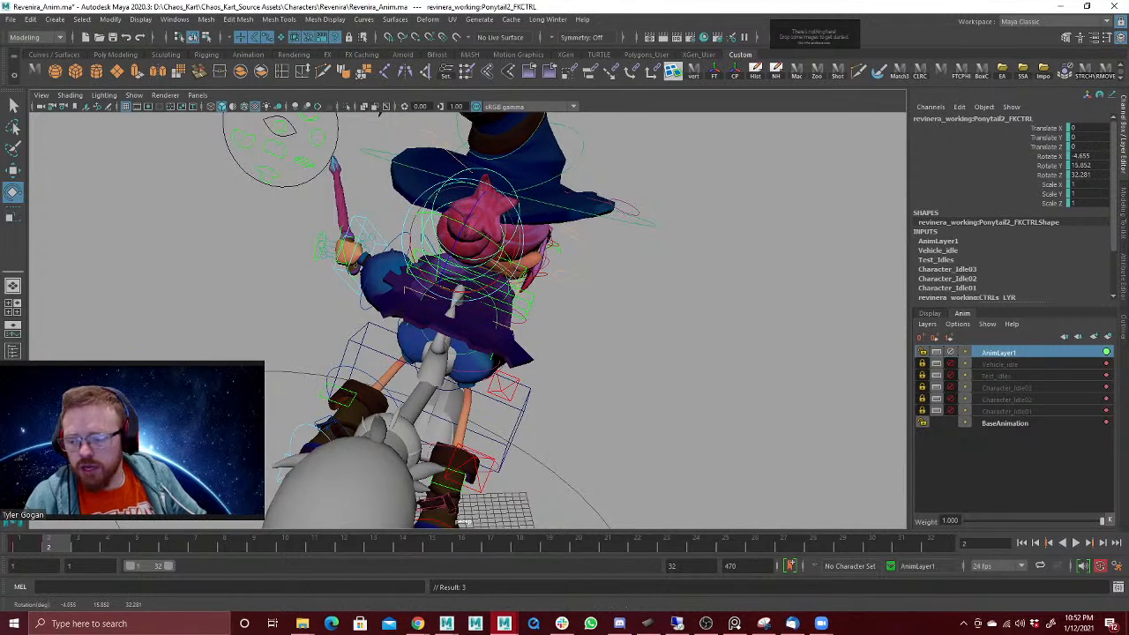
{"action": "key", "text": "alt+v"}
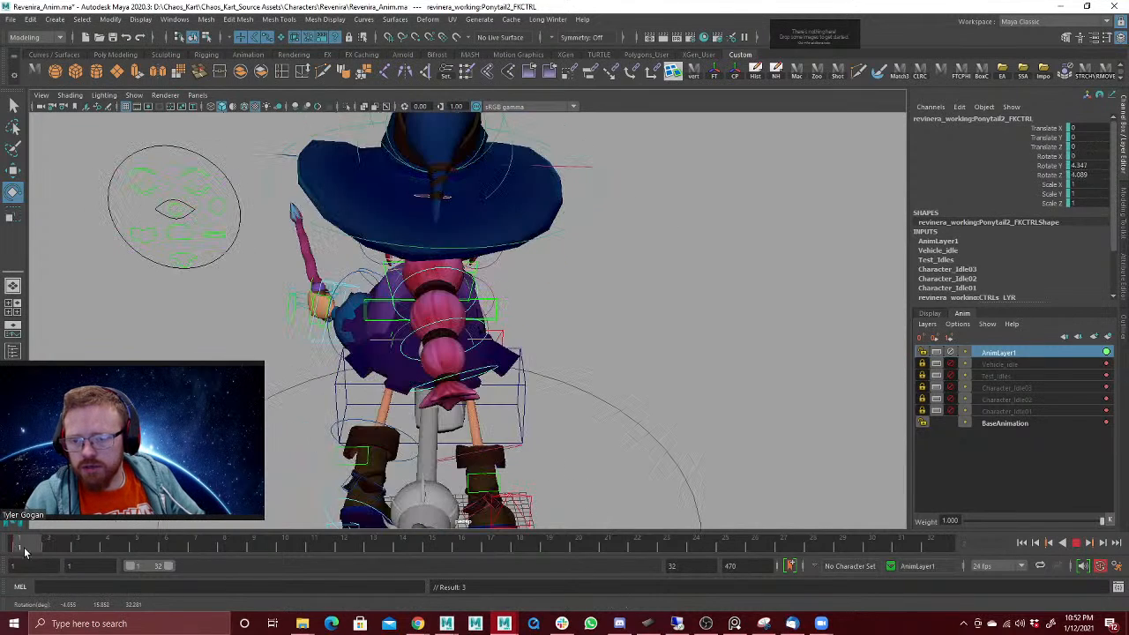
{"action": "left_click", "coordinate": [50, 552]}
{"action": "left_click_drag", "start_coordinate": [258, 375], "coordinate": [339, 404], "text": "alt"}
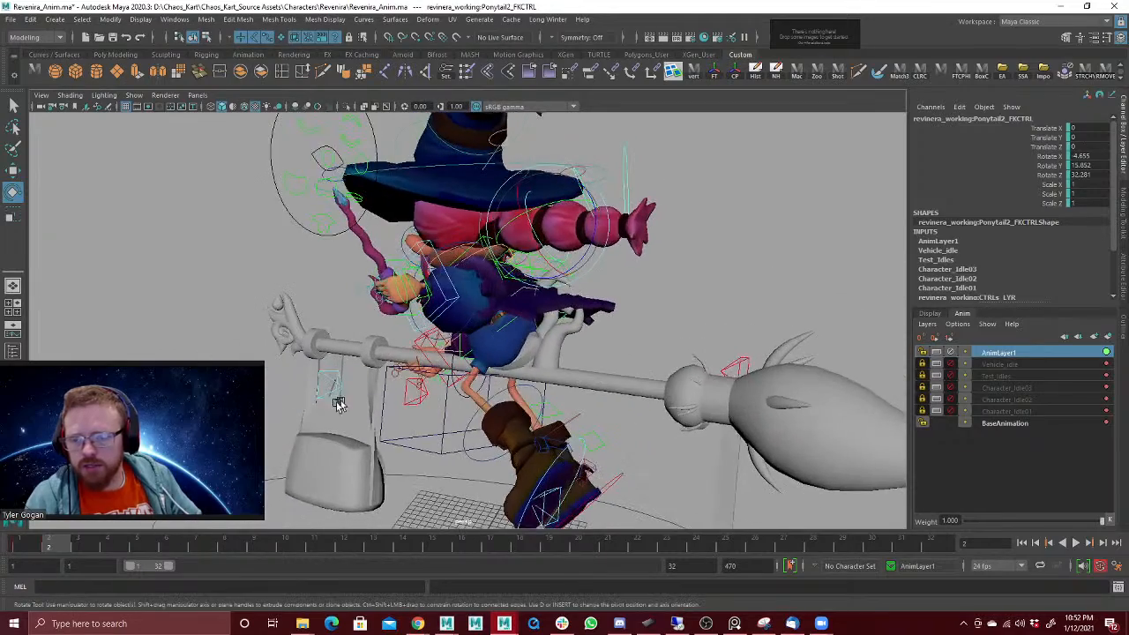
{"action": "left_click", "coordinate": [32, 547]}
{"action": "left_click", "coordinate": [48, 547]}
Step: Rotate the Ponytail2 control further at frame 2 to about X 1.6, Y 28.8, Z 59.5 and compare both frames
{"action": "left_click_drag", "start_coordinate": [424, 357], "coordinate": [336, 384], "text": "alt"}
{"action": "mouse_move", "coordinate": [532, 268]}
{"action": "left_mouse_down"}
{"action": "mouse_move", "coordinate": [543, 248]}
{"action": "mouse_move", "coordinate": [533, 282]}
{"action": "left_mouse_up"}
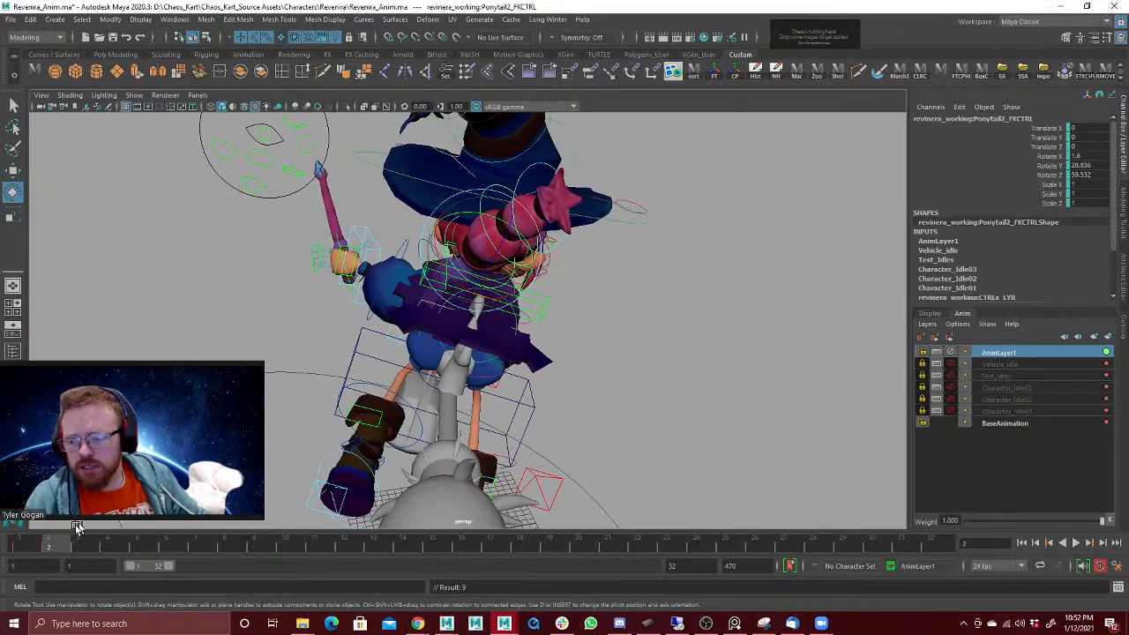
{"action": "left_click", "coordinate": [31, 545]}
{"action": "left_click", "coordinate": [59, 545]}
{"action": "left_click_drag", "start_coordinate": [331, 394], "coordinate": [305, 385], "text": "alt"}
{"action": "left_click", "coordinate": [21, 545]}
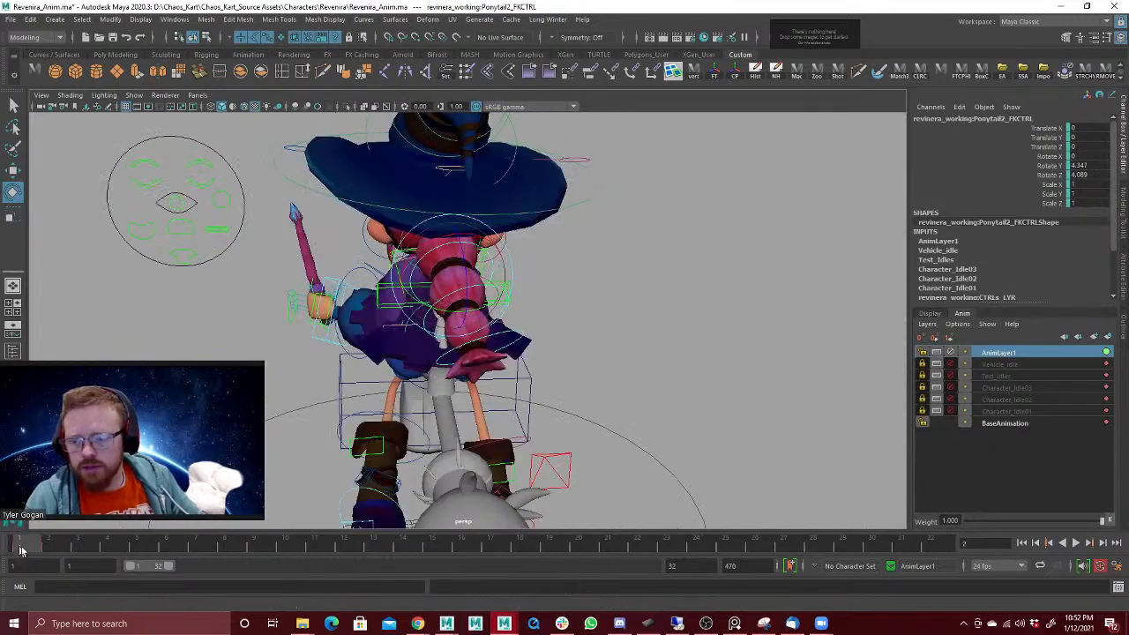
Step: Undo the last two rotations of the Ponytail2 control at frame 2 and save the scene
{"action": "left_click_drag", "start_coordinate": [22, 551], "coordinate": [62, 545]}
{"action": "left_click_drag", "start_coordinate": [516, 216], "coordinate": [447, 219], "text": "alt"}
{"action": "key", "text": "ctrl+z"}
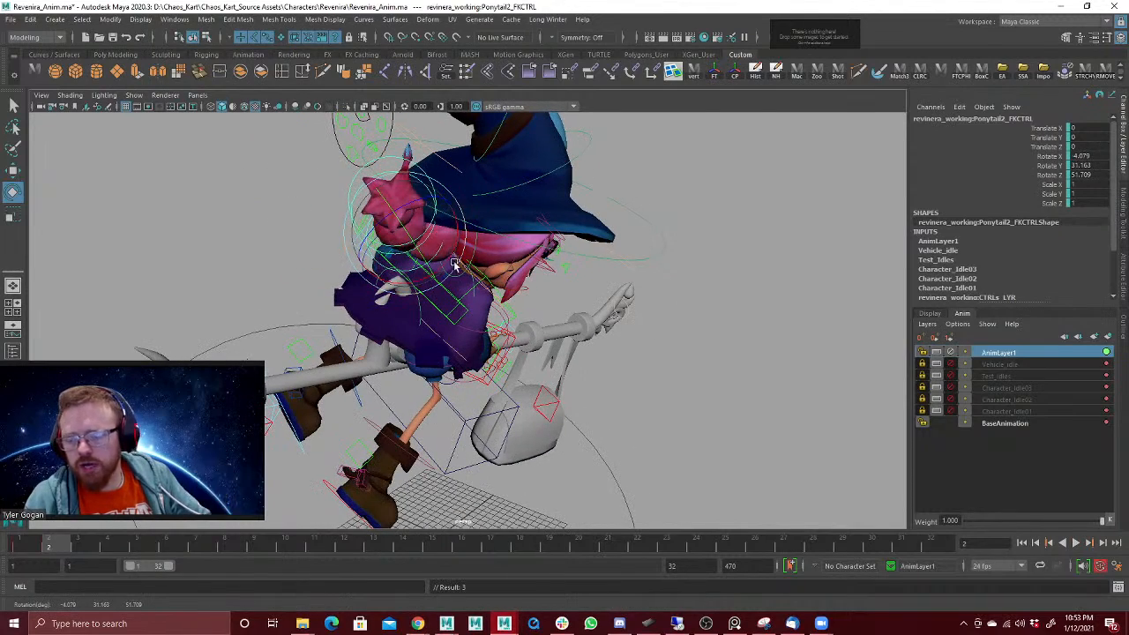
{"action": "key", "text": "ctrl+z"}
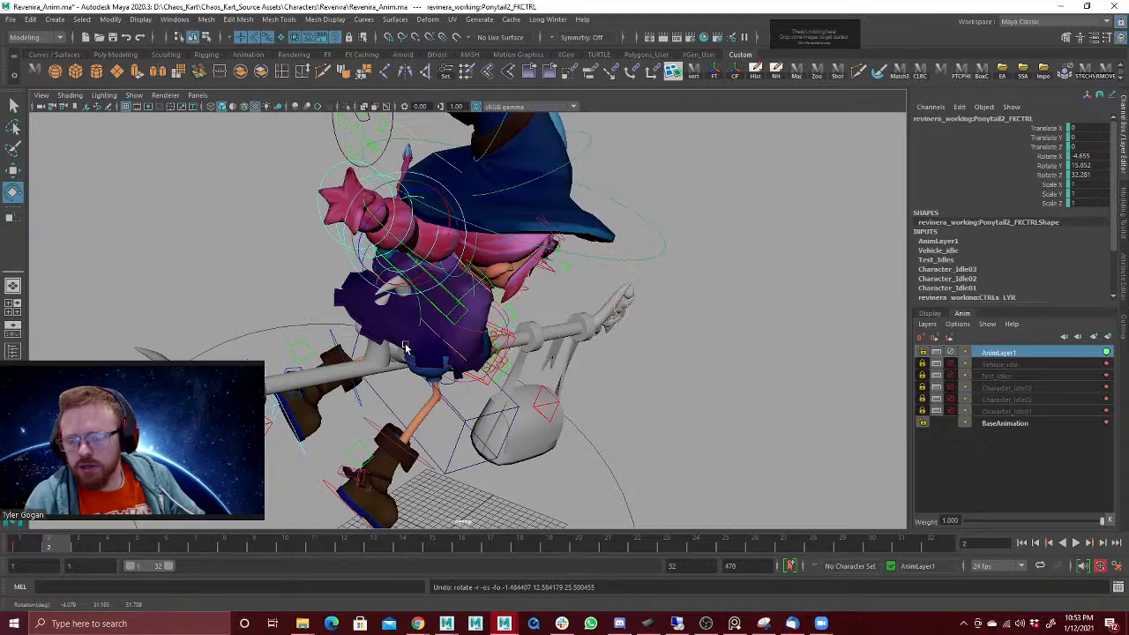
{"action": "left_click_drag", "start_coordinate": [405, 348], "coordinate": [494, 346], "text": "alt"}
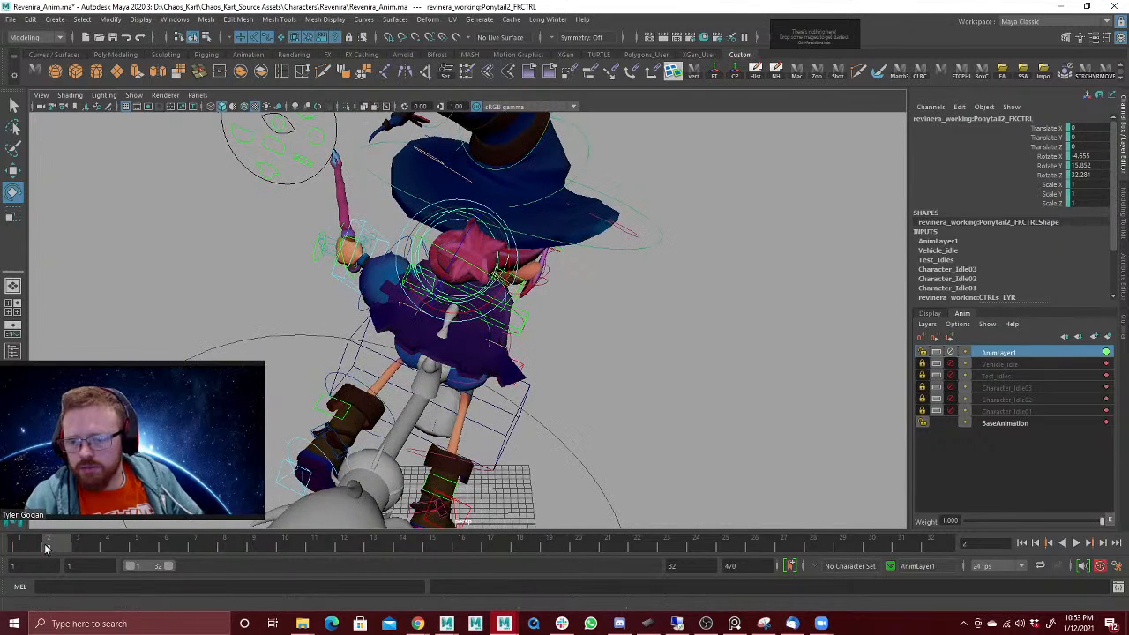
{"action": "mouse_move", "coordinate": [60, 543]}
{"action": "left_mouse_down"}
{"action": "mouse_move", "coordinate": [23, 546]}
{"action": "mouse_move", "coordinate": [60, 544]}
{"action": "left_mouse_up"}
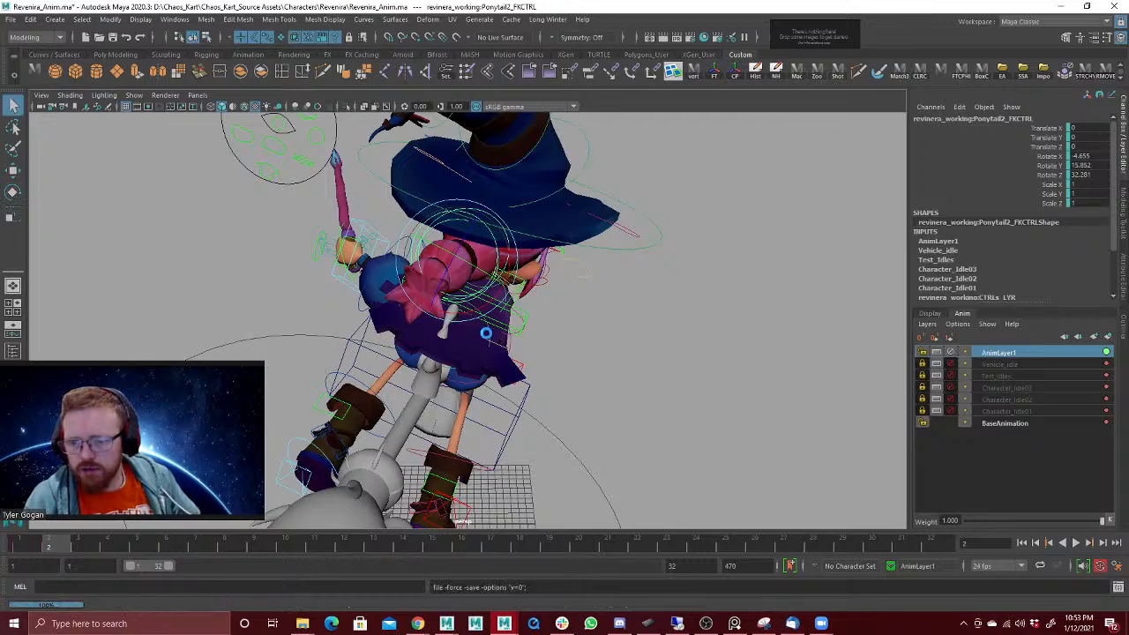
Step: Try rotating the Ponytail2 control at frame 2 to about X -3.1, Y 18.6, Z 31.9, undo it and compare with frame 1
{"action": "left_click_drag", "start_coordinate": [339, 353], "coordinate": [516, 344], "text": "alt"}
{"action": "left_click_drag", "start_coordinate": [439, 210], "coordinate": [418, 214]}
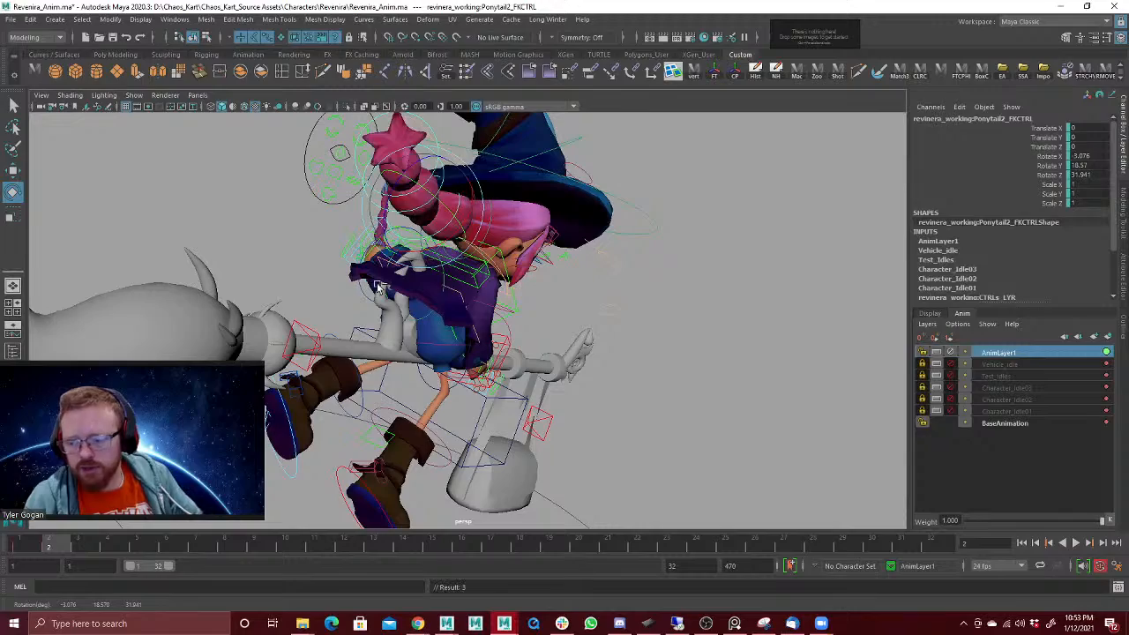
{"action": "key", "text": "ctrl+z"}
{"action": "left_click_drag", "start_coordinate": [270, 371], "coordinate": [437, 338], "text": "alt"}
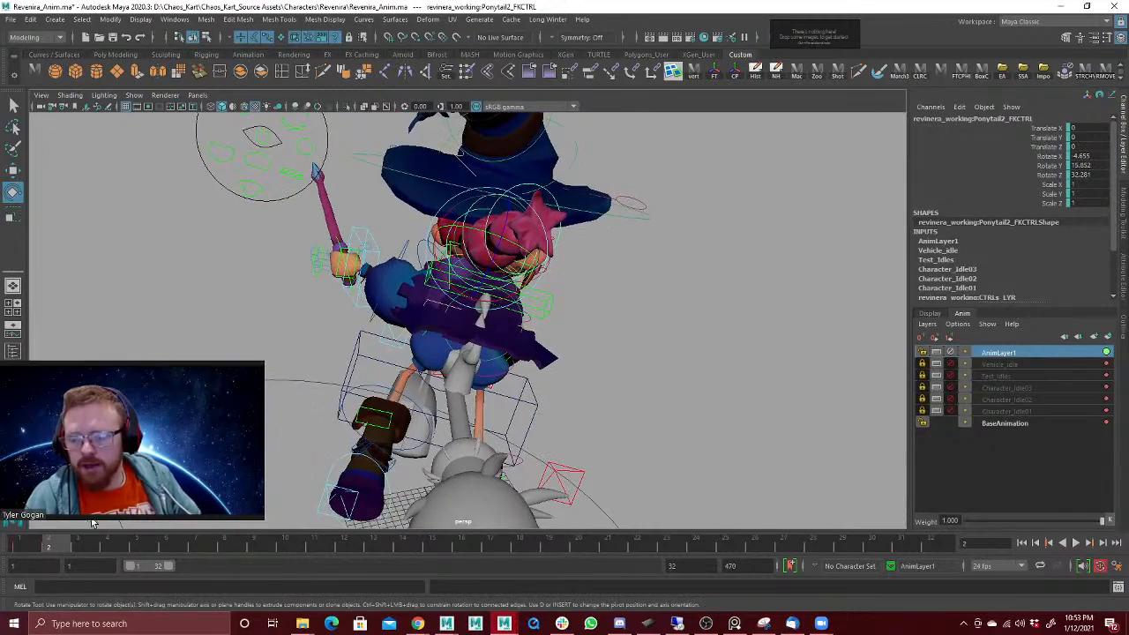
{"action": "left_click_drag", "start_coordinate": [24, 547], "coordinate": [57, 549]}
{"action": "mouse_move", "coordinate": [299, 363]}
{"action": "left_mouse_down", "text": "alt"}
{"action": "mouse_move", "coordinate": [397, 345]}
{"action": "mouse_move", "coordinate": [278, 353]}
{"action": "left_mouse_up", "text": "alt"}
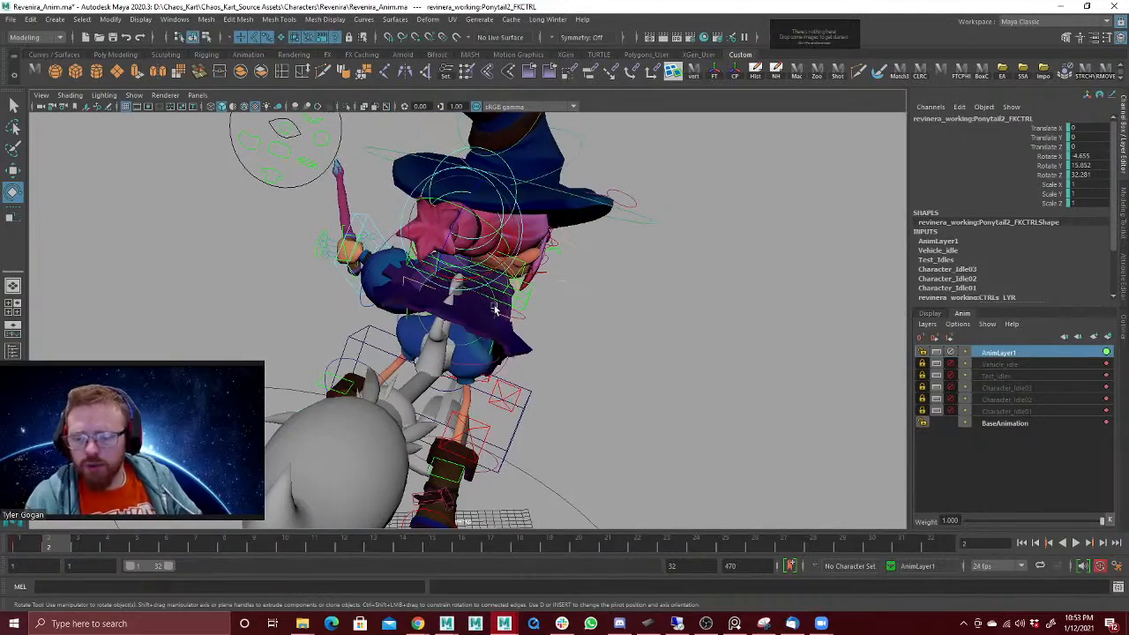
{"action": "mouse_move", "coordinate": [474, 290]}
{"action": "left_mouse_down", "text": "alt"}
{"action": "mouse_move", "coordinate": [494, 287]}
{"action": "mouse_move", "coordinate": [473, 288]}
{"action": "left_mouse_up", "text": "alt"}
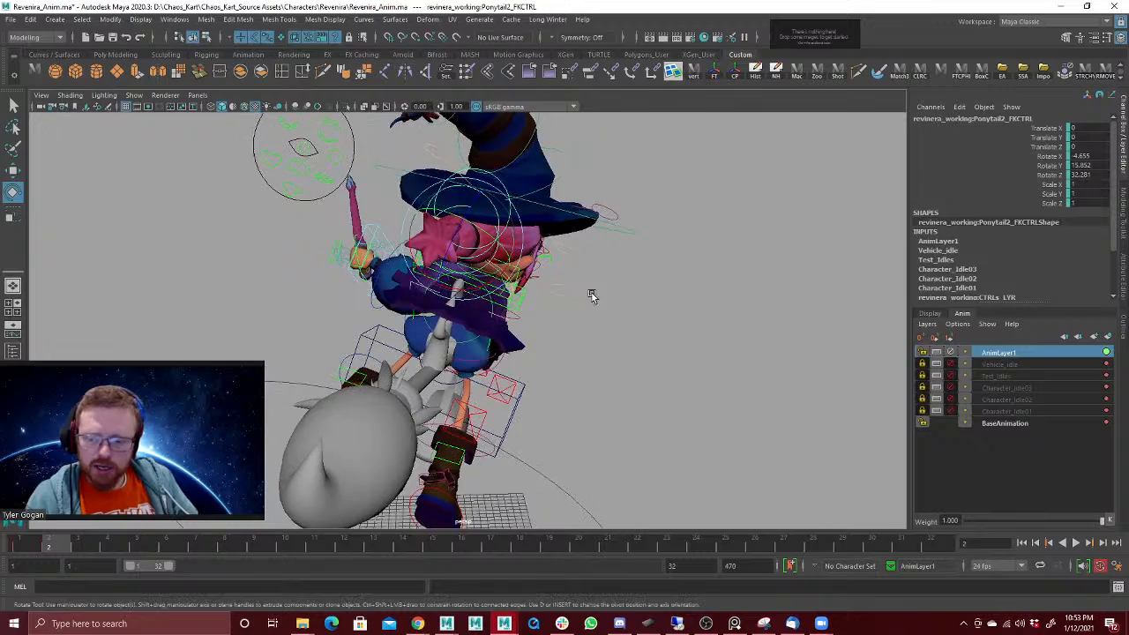
Step: Move the right leg IK control at frame 2 to about X -16.2, Y 15.2, Z -26.2
{"action": "left_click_drag", "start_coordinate": [593, 297], "coordinate": [597, 343], "text": "alt"}
{"action": "left_click_drag", "start_coordinate": [623, 295], "coordinate": [459, 385], "text": "alt"}
{"action": "key", "text": "w"}
{"action": "left_click", "coordinate": [462, 430]}
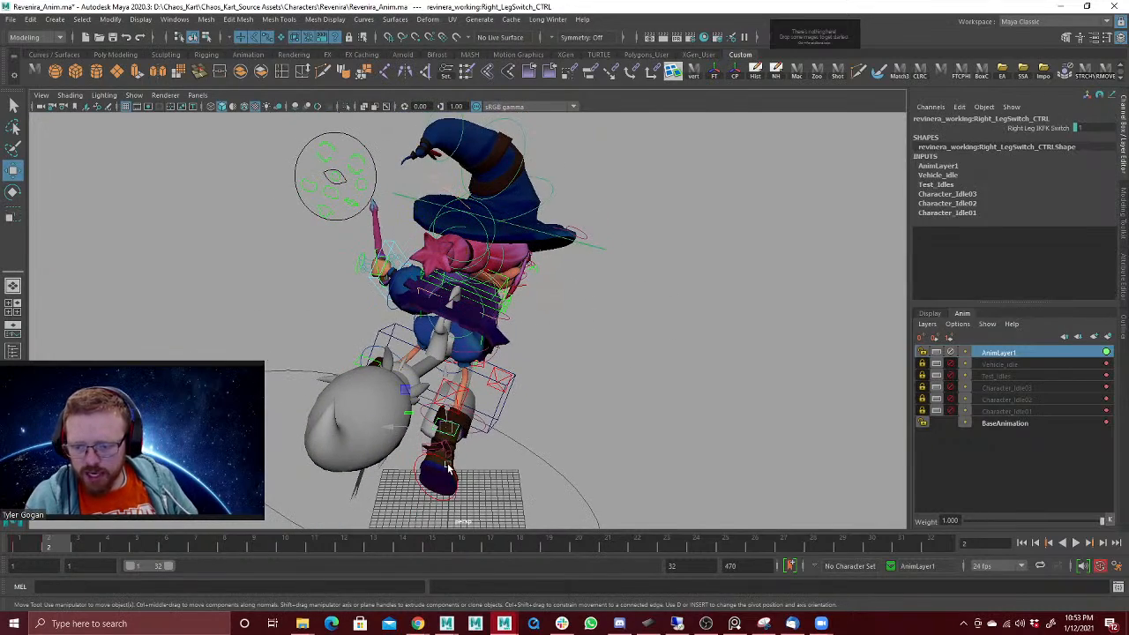
{"action": "left_click", "coordinate": [448, 467]}
{"action": "left_click_drag", "start_coordinate": [449, 468], "coordinate": [467, 457]}
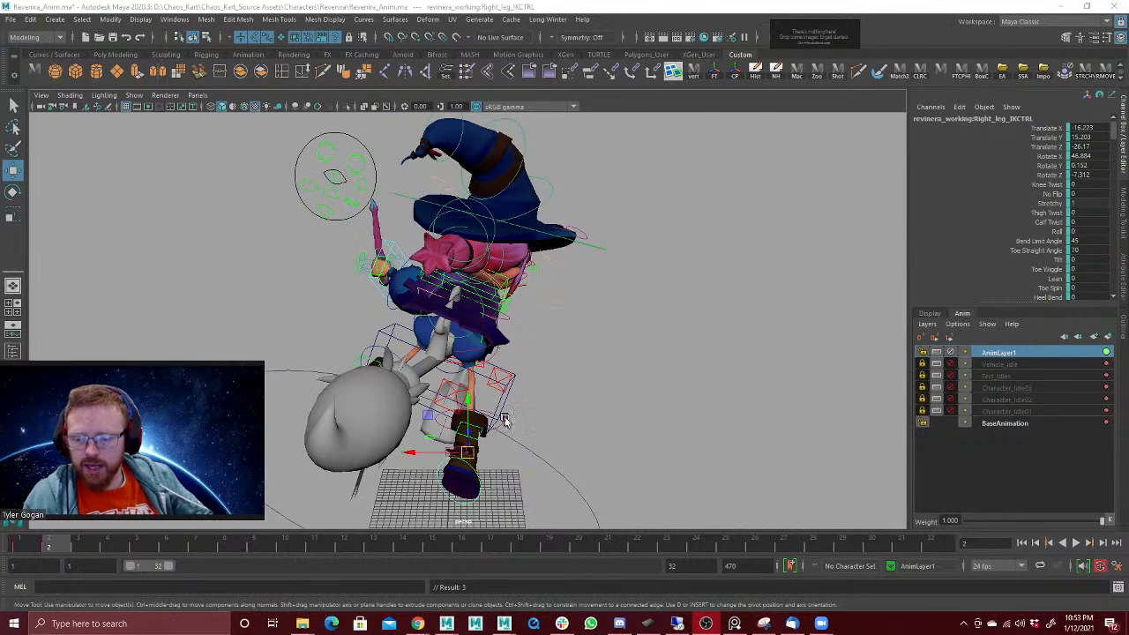
Step: Rotate the right leg IK control at frame 2 to about X 89.4, Y -17.4, Z -42.7 and raise the foot slightly
{"action": "left_click_drag", "start_coordinate": [546, 424], "coordinate": [487, 426], "text": "alt"}
{"action": "key", "text": "e"}
{"action": "key", "text": "ctrl+z"}
{"action": "key", "text": "ctrl+z"}
{"action": "key", "text": "e"}
{"action": "left_click_drag", "start_coordinate": [574, 389], "coordinate": [581, 380], "text": "alt"}
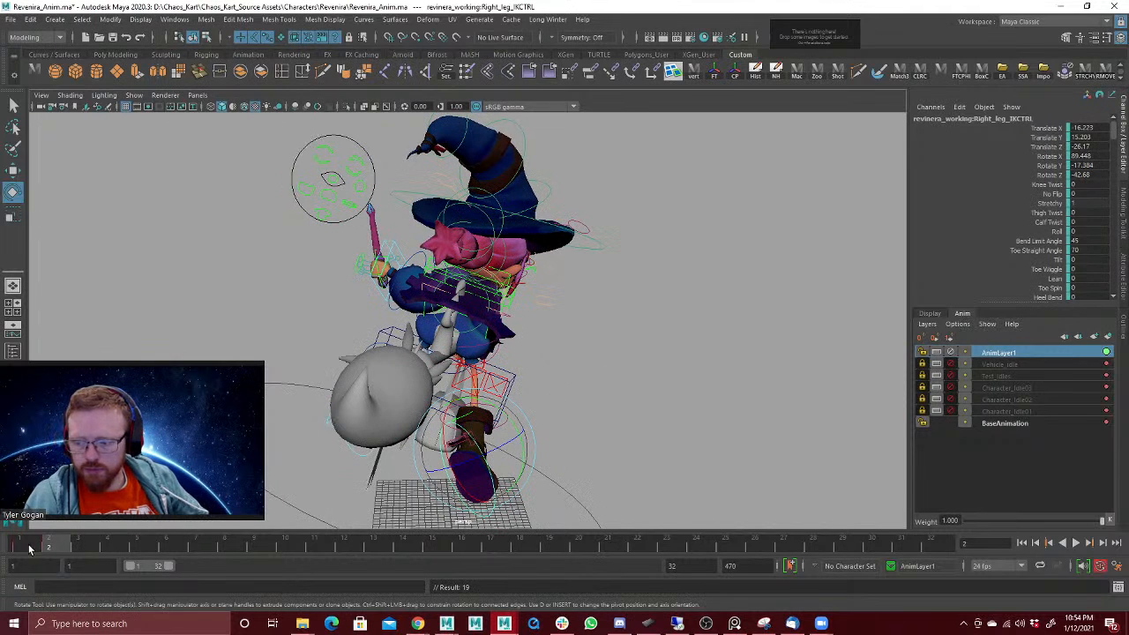
{"action": "left_click_drag", "start_coordinate": [29, 550], "coordinate": [62, 547]}
{"action": "key", "text": "w"}
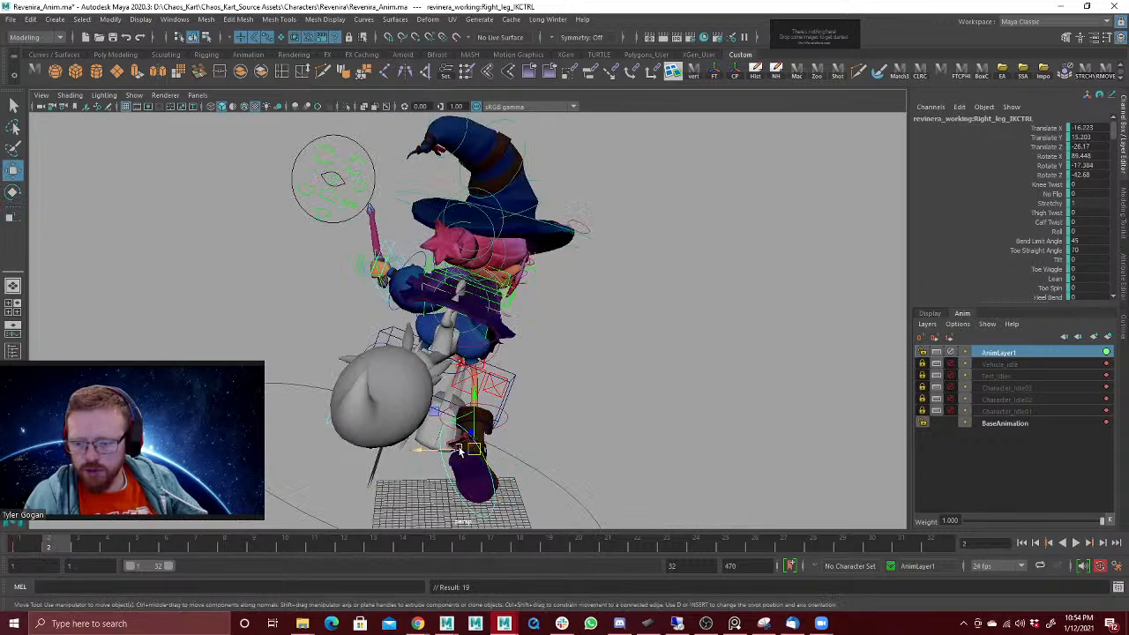
{"action": "left_click_drag", "start_coordinate": [474, 449], "coordinate": [466, 410]}
Step: Pose the left leg IK control at frame 2 to about translate -4.7, 24.4, -29.6 and rotate 67.6, -30.5, -46.0
{"action": "left_click", "coordinate": [358, 432]}
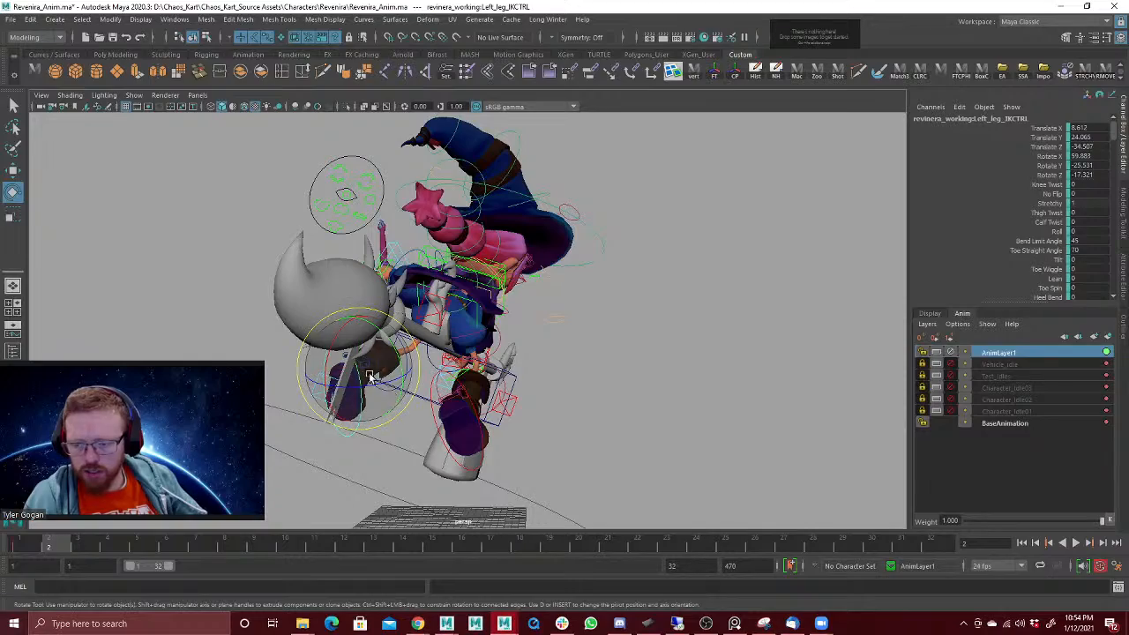
{"action": "left_click_drag", "start_coordinate": [359, 369], "coordinate": [391, 382]}
{"action": "left_click_drag", "start_coordinate": [475, 373], "coordinate": [551, 422], "text": "alt"}
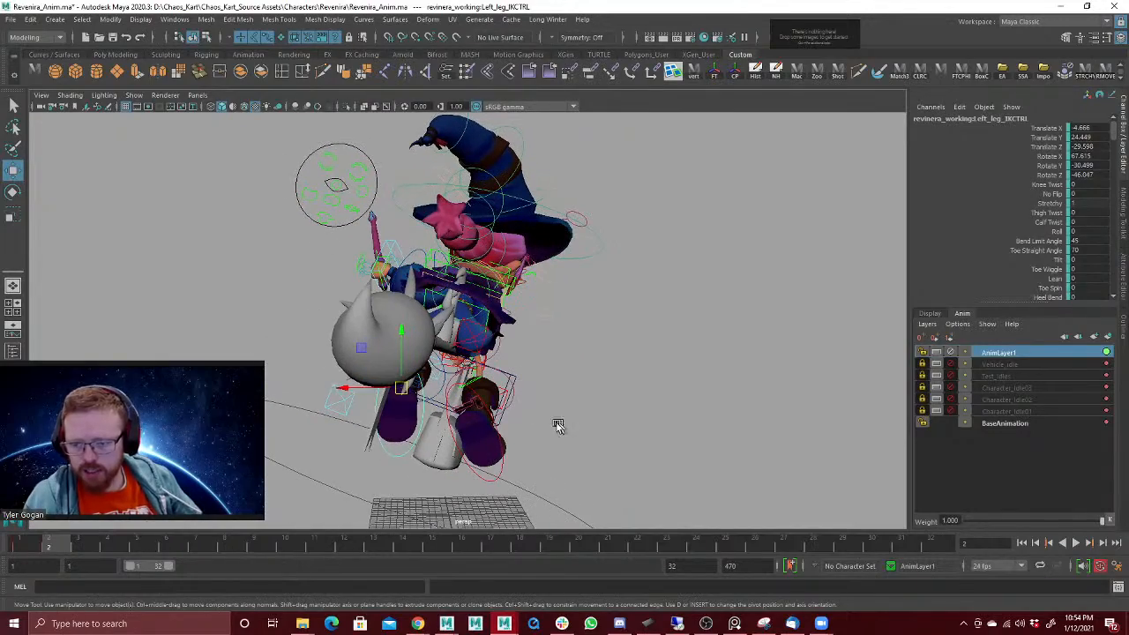
Step: Swing both leg IK controls to the opposite side at frame 2, the right one to about X 9.6, Y 19.4, Z -29.5
{"action": "left_click", "coordinate": [494, 418], "text": "shift"}
{"action": "key", "text": "e"}
{"action": "left_click_drag", "start_coordinate": [505, 371], "coordinate": [522, 395]}
{"action": "key", "text": "w"}
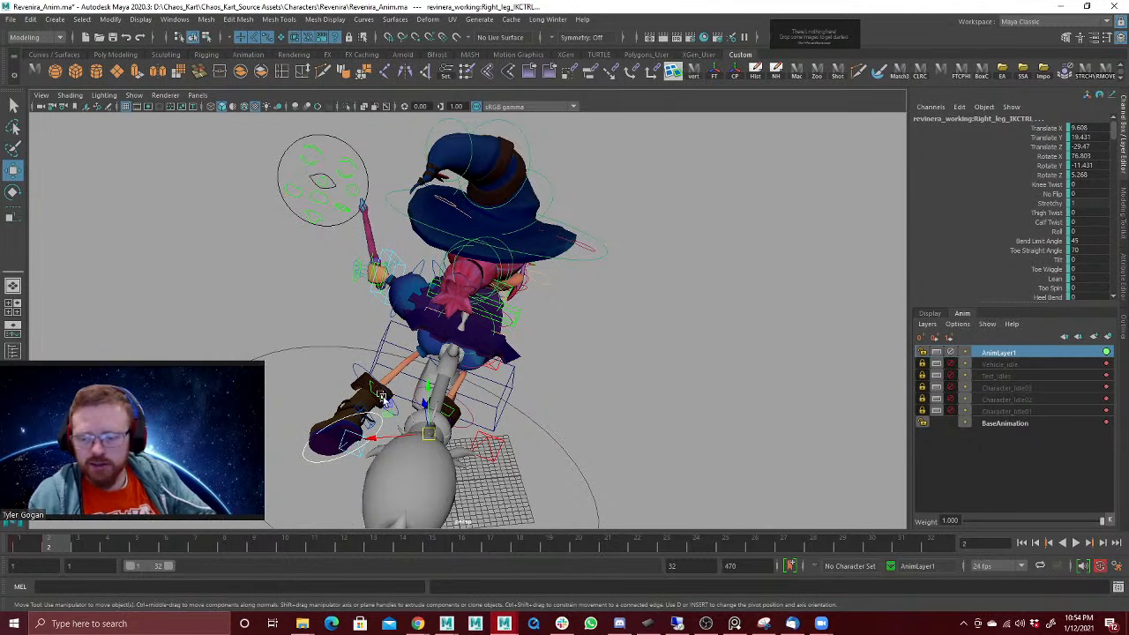
Step: Pose the left leg IK control at frame 2 to about translate 20.1, 19, -34.0 and rotate 49.4, 32.5, 48.5
{"action": "key", "text": "ctrl+z"}
{"action": "left_click_drag", "start_coordinate": [559, 401], "coordinate": [452, 405], "text": "alt"}
{"action": "key", "text": "shift+z"}
{"action": "key", "text": "shift+z"}
{"action": "key", "text": "e"}
{"action": "key", "text": "w"}
{"action": "left_click", "coordinate": [624, 399]}
{"action": "key", "text": "e"}
{"action": "left_click_drag", "start_coordinate": [364, 402], "coordinate": [349, 399]}
{"action": "left_click_drag", "start_coordinate": [463, 382], "coordinate": [441, 375], "text": "alt"}
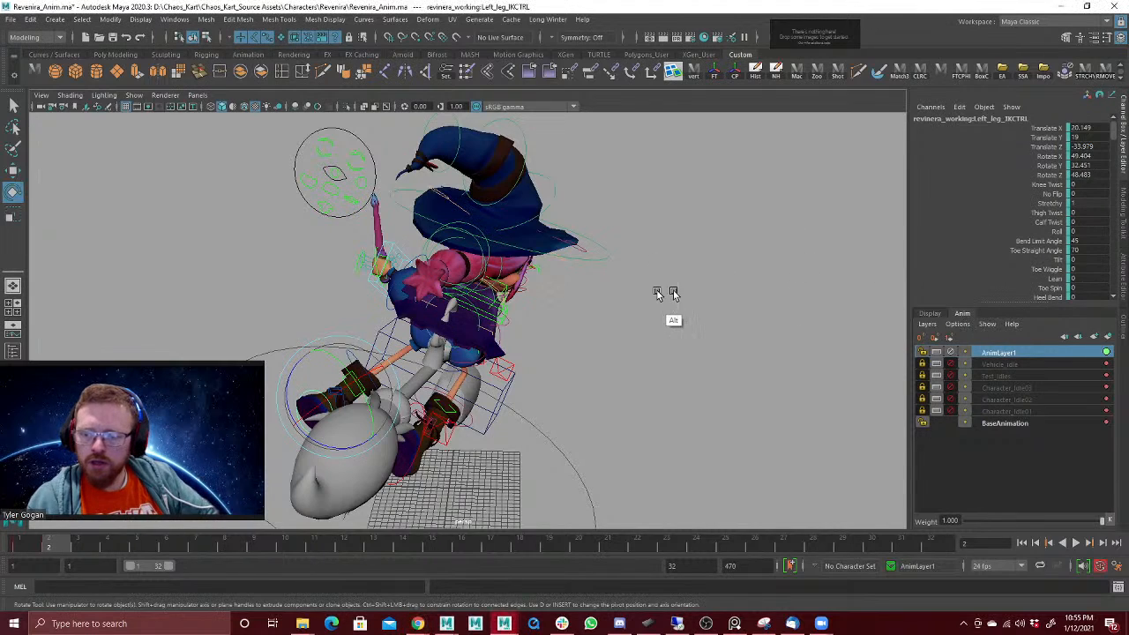
Step: Save the scene with the swung-out leg pose
{"action": "mouse_move", "coordinate": [672, 292]}
{"action": "left_mouse_down", "text": "alt"}
{"action": "mouse_move", "coordinate": [686, 293]}
{"action": "mouse_move", "coordinate": [660, 292]}
{"action": "left_mouse_up", "text": "alt"}
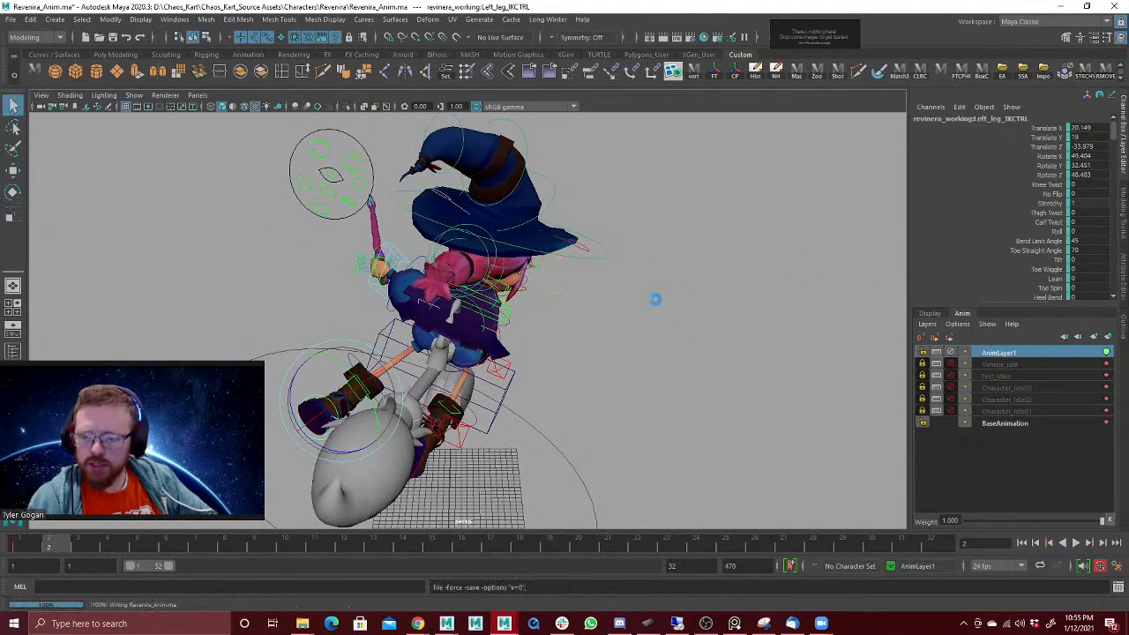
{"action": "key", "text": "ctrl+s"}
{"action": "mouse_move", "coordinate": [651, 343]}
{"action": "left_mouse_down", "text": "alt"}
{"action": "mouse_move", "coordinate": [847, 323]}
{"action": "mouse_move", "coordinate": [707, 351]}
{"action": "mouse_move", "coordinate": [632, 345]}
{"action": "mouse_move", "coordinate": [641, 336]}
{"action": "left_mouse_up", "text": "alt"}
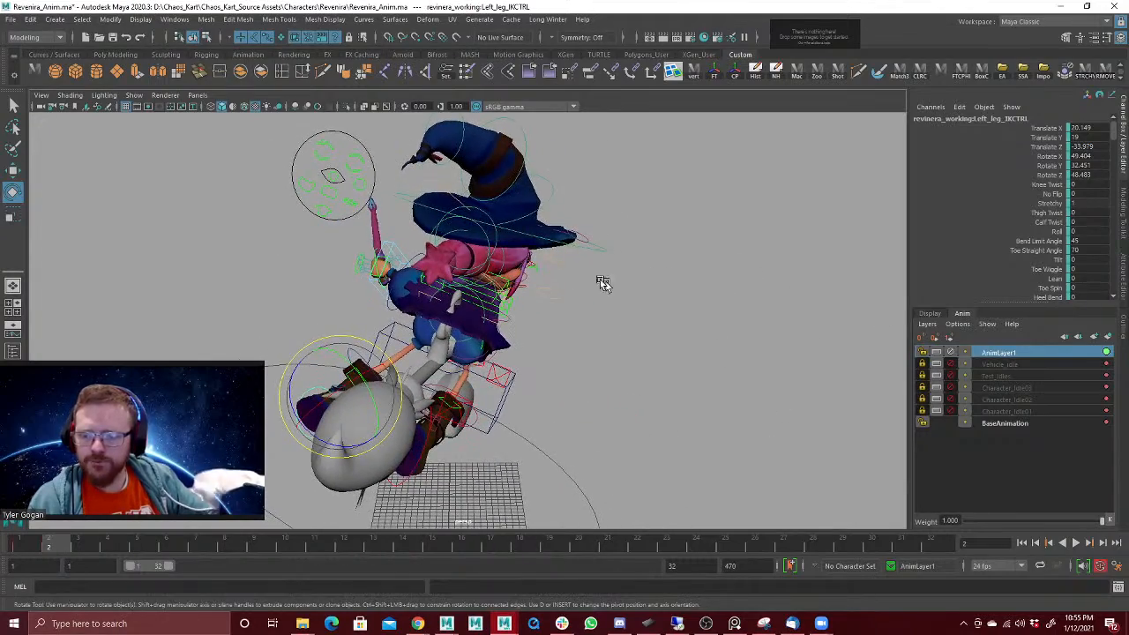
Step: Adjust the Ponytail1 control, rotate Ponytail2 to about X -5.1, Y 20.1, Z 17.8 at frame 2, and advance to frame 3
{"action": "left_click", "coordinate": [499, 255]}
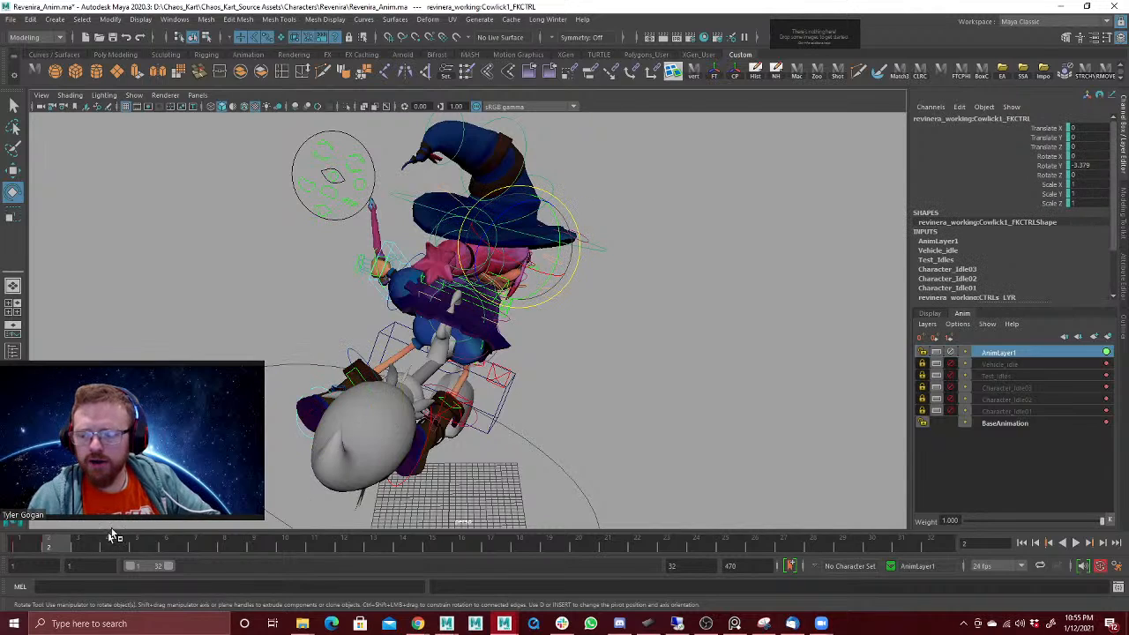
{"action": "left_click_drag", "start_coordinate": [670, 211], "coordinate": [617, 227], "text": "alt"}
{"action": "key", "text": "w"}
{"action": "left_click", "coordinate": [435, 250]}
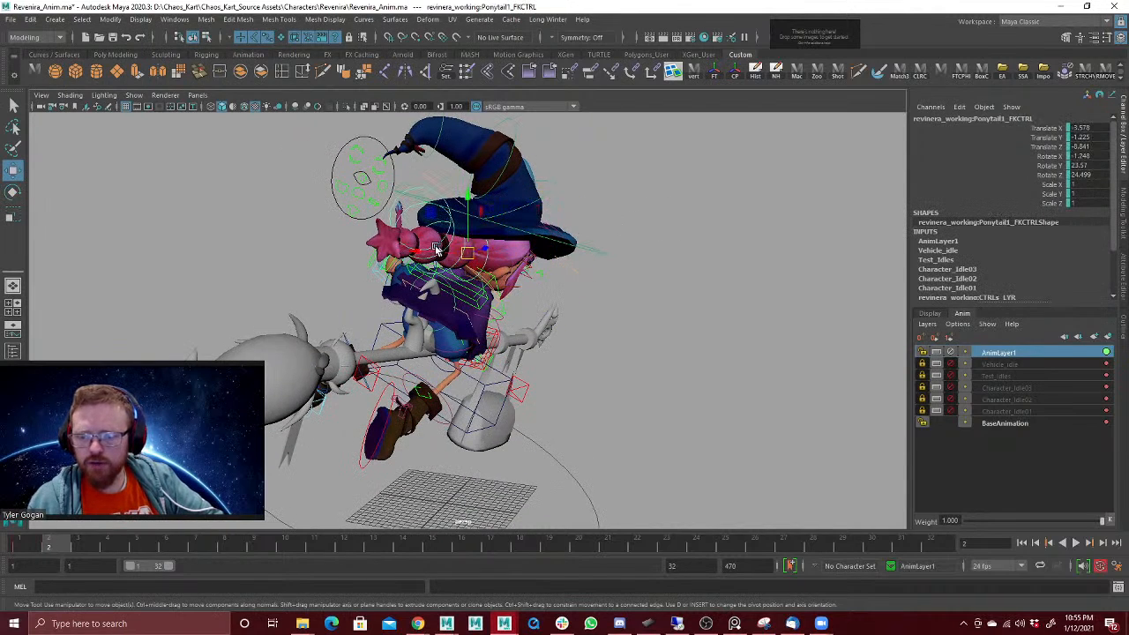
{"action": "mouse_move", "coordinate": [455, 269]}
{"action": "left_mouse_down", "text": "alt"}
{"action": "mouse_move", "coordinate": [463, 263]}
{"action": "mouse_move", "coordinate": [441, 255]}
{"action": "left_mouse_up", "text": "alt"}
{"action": "key", "text": "e"}
{"action": "left_click", "coordinate": [446, 255]}
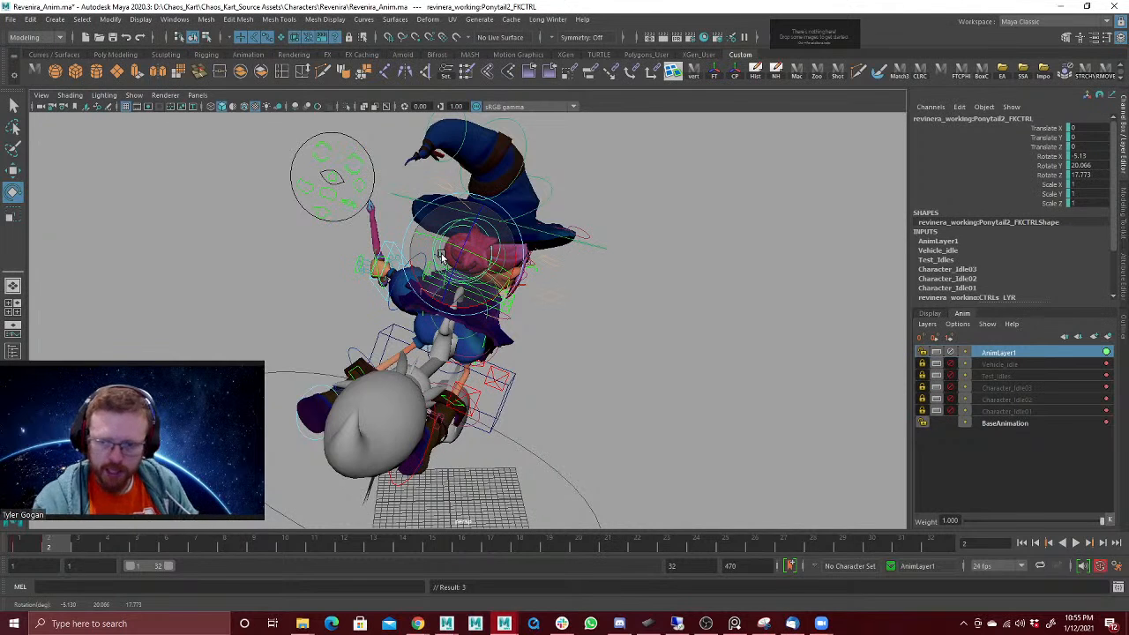
{"action": "mouse_move", "coordinate": [607, 280]}
{"action": "left_mouse_down", "text": "alt"}
{"action": "mouse_move", "coordinate": [613, 295]}
{"action": "mouse_move", "coordinate": [609, 277]}
{"action": "left_mouse_up", "text": "alt"}
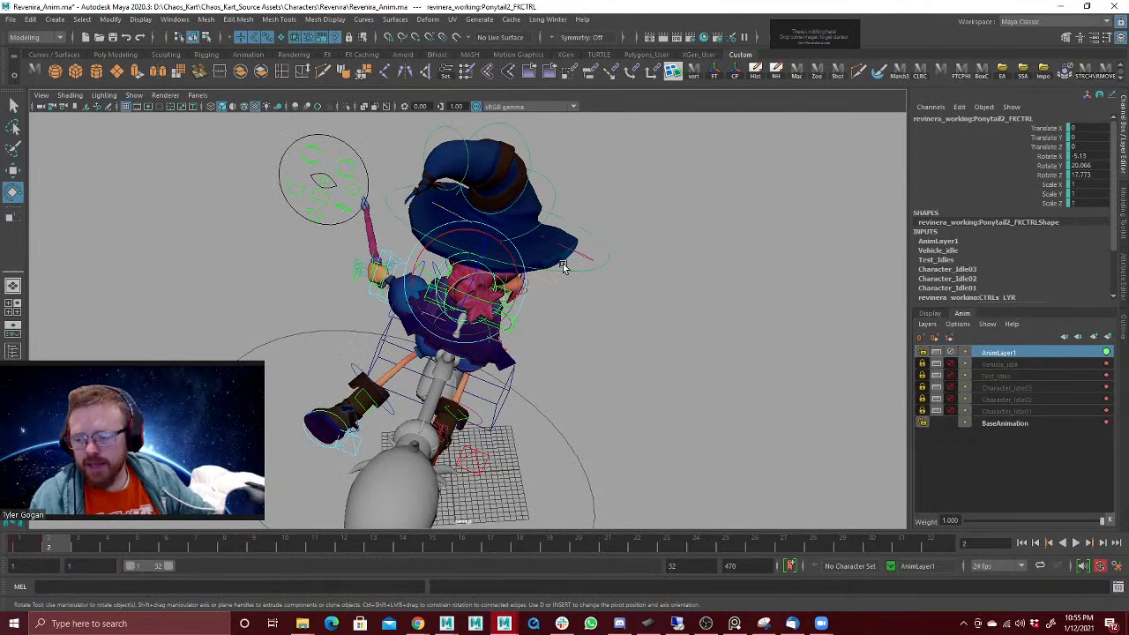
{"action": "left_click_drag", "start_coordinate": [31, 548], "coordinate": [76, 553]}
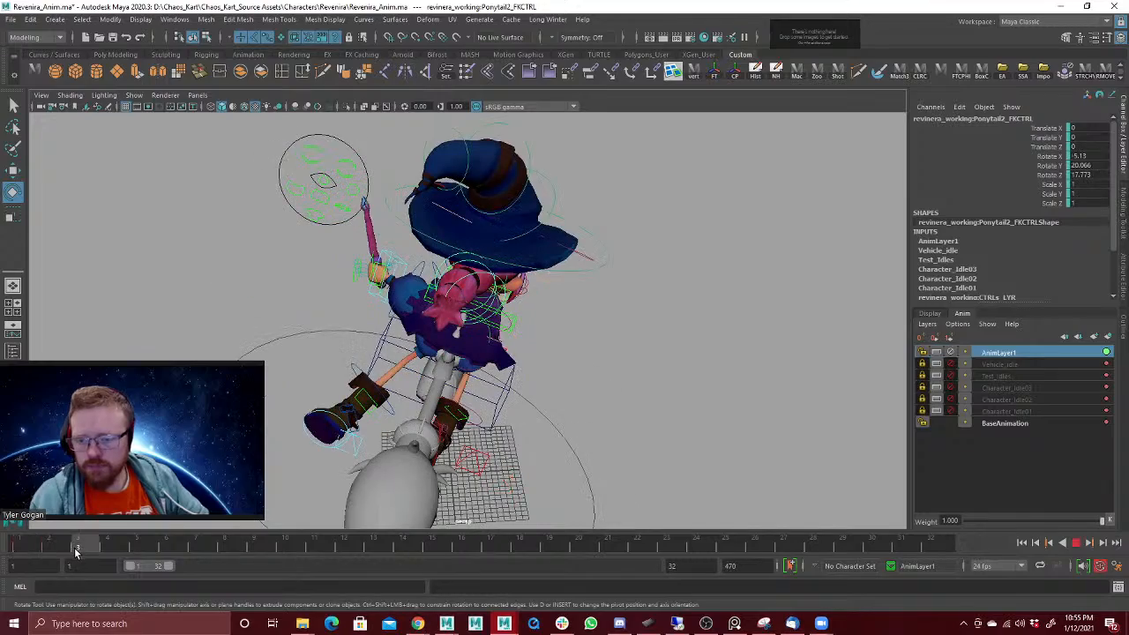
Step: Try rotating the selected hat point controls together at frame 3 to about Y 16.4, then undo it
{"action": "left_click_drag", "start_coordinate": [203, 304], "coordinate": [393, 262], "text": "alt"}
{"action": "left_click_drag", "start_coordinate": [537, 191], "coordinate": [558, 227], "text": "alt"}
{"action": "left_click_drag", "start_coordinate": [469, 221], "coordinate": [520, 201]}
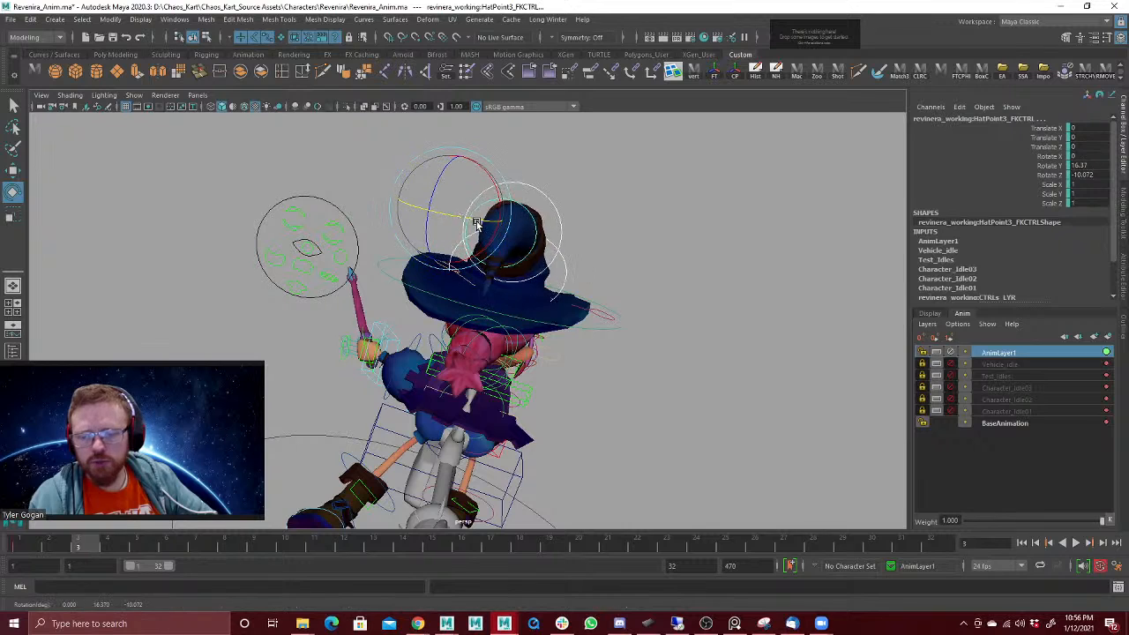
{"action": "key", "text": "ctrl+z"}
{"action": "left_click", "coordinate": [580, 162]}
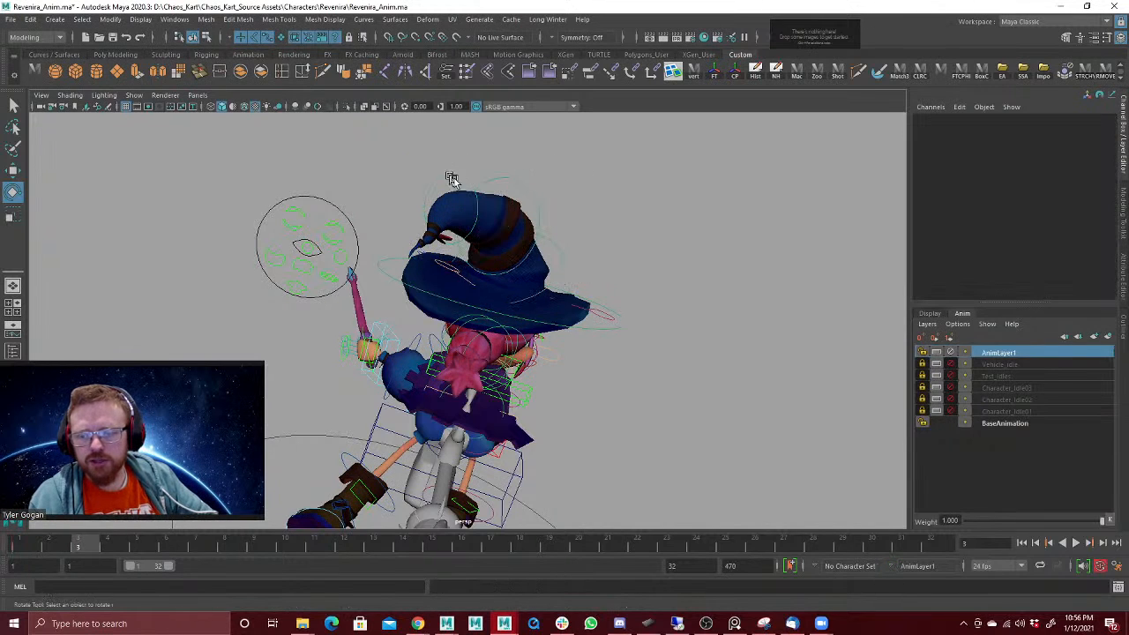
Step: Try bending the hat point in several directions at frame 3, including HatPoint3 to about Z -43.3, undoing each attempt
{"action": "left_click_drag", "start_coordinate": [453, 178], "coordinate": [509, 190]}
{"action": "left_click_drag", "start_coordinate": [446, 233], "coordinate": [474, 229]}
{"action": "key", "text": "ctrl+z"}
{"action": "left_click_drag", "start_coordinate": [572, 262], "coordinate": [561, 249]}
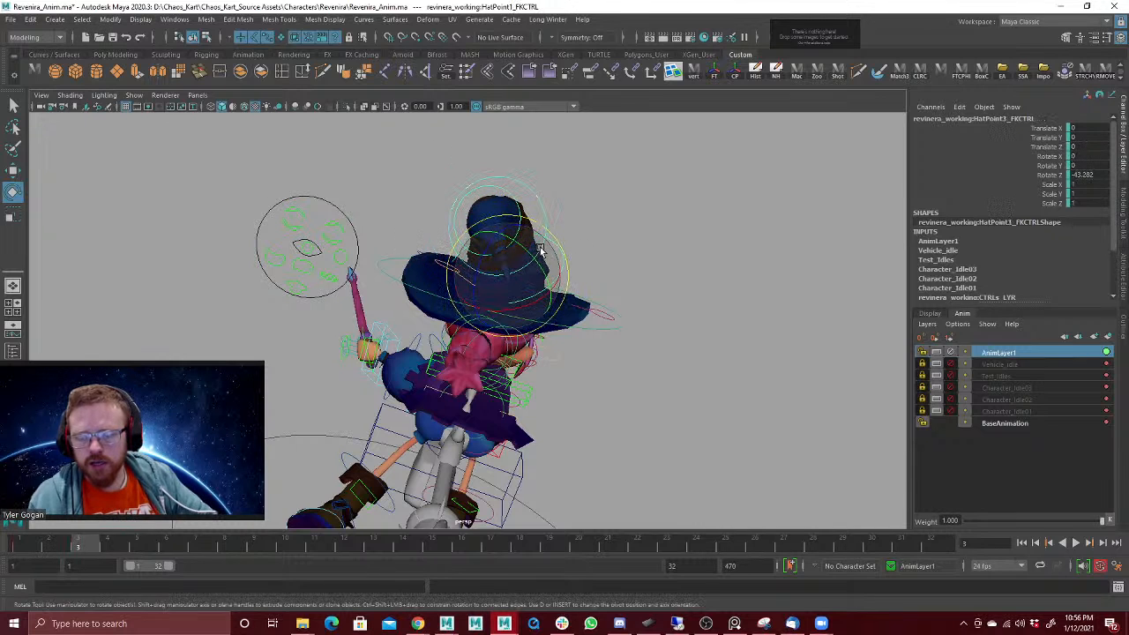
{"action": "key", "text": "ctrl+z"}
{"action": "left_click_drag", "start_coordinate": [483, 205], "coordinate": [457, 198]}
{"action": "key", "text": "ctrl+z"}
{"action": "key", "text": "ctrl+z"}
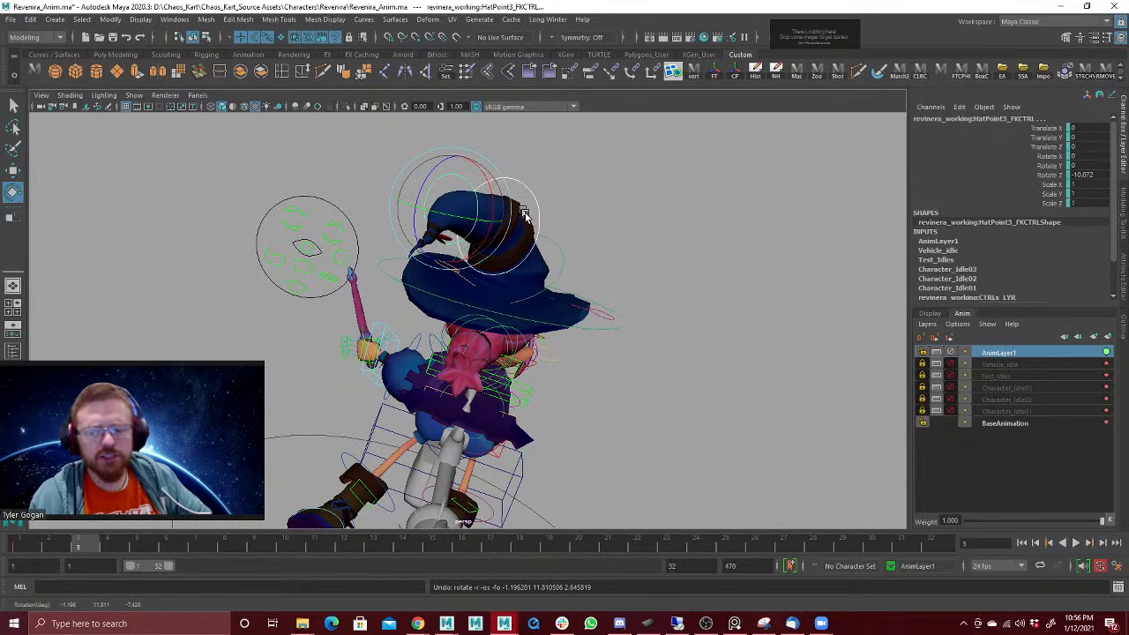
Step: Shift the HatPoint3 control slightly at frame 3 and rotate it to about X 15.4, Y -13.5, Z -12.8
{"action": "left_click_drag", "start_coordinate": [616, 261], "coordinate": [627, 274], "text": "alt"}
{"action": "middle_click_drag", "start_coordinate": [628, 274], "coordinate": [560, 298], "text": "alt"}
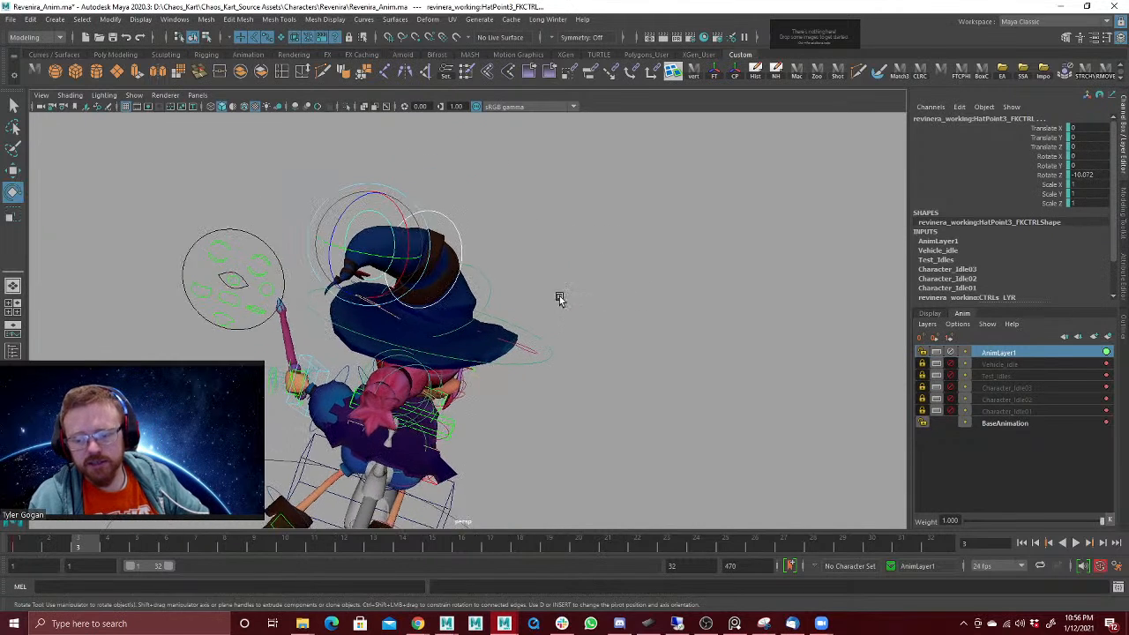
{"action": "right_click_drag", "start_coordinate": [547, 281], "coordinate": [386, 350], "text": "alt"}
{"action": "left_click_drag", "start_coordinate": [509, 302], "coordinate": [571, 271], "text": "alt"}
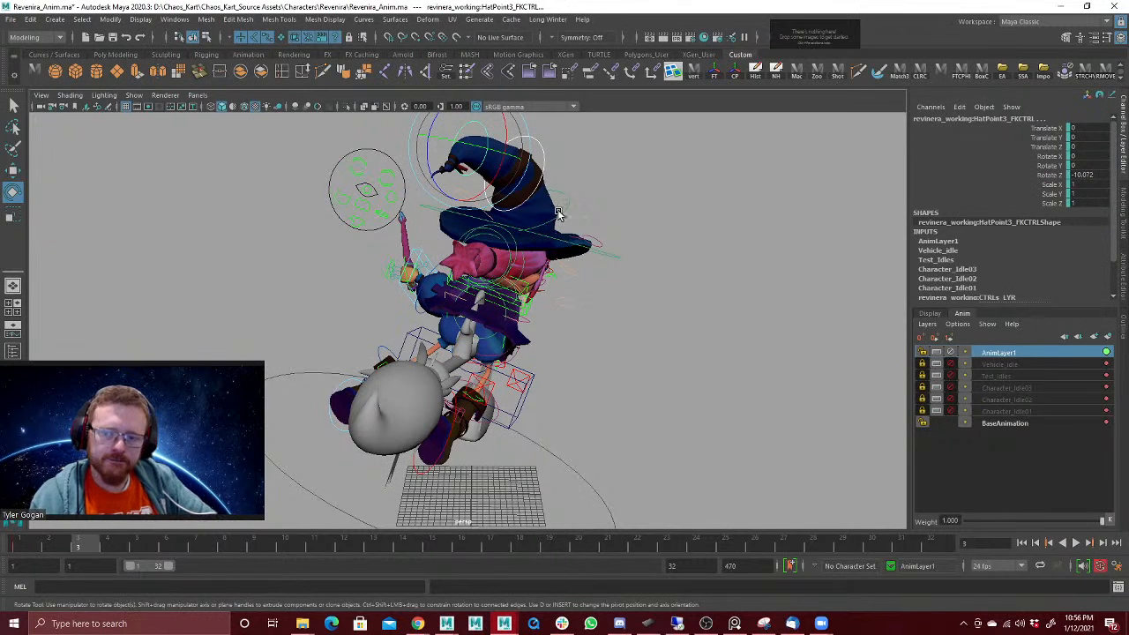
{"action": "left_click_drag", "start_coordinate": [567, 204], "coordinate": [609, 182], "text": "alt"}
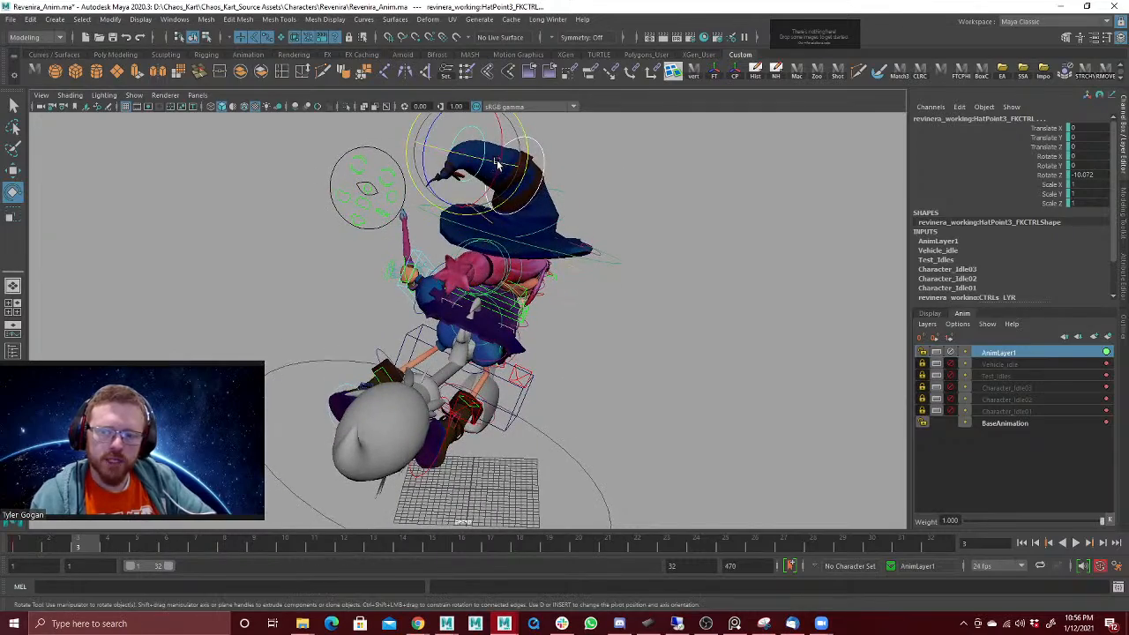
{"action": "mouse_move", "coordinate": [496, 164]}
{"action": "left_mouse_down"}
{"action": "mouse_move", "coordinate": [525, 167]}
{"action": "mouse_move", "coordinate": [529, 239]}
{"action": "mouse_move", "coordinate": [517, 177]}
{"action": "mouse_move", "coordinate": [482, 177]}
{"action": "left_mouse_up"}
{"action": "key", "text": "w"}
{"action": "left_click", "coordinate": [510, 168]}
{"action": "key", "text": "e"}
{"action": "left_click_drag", "start_coordinate": [572, 176], "coordinate": [481, 199], "text": "alt"}
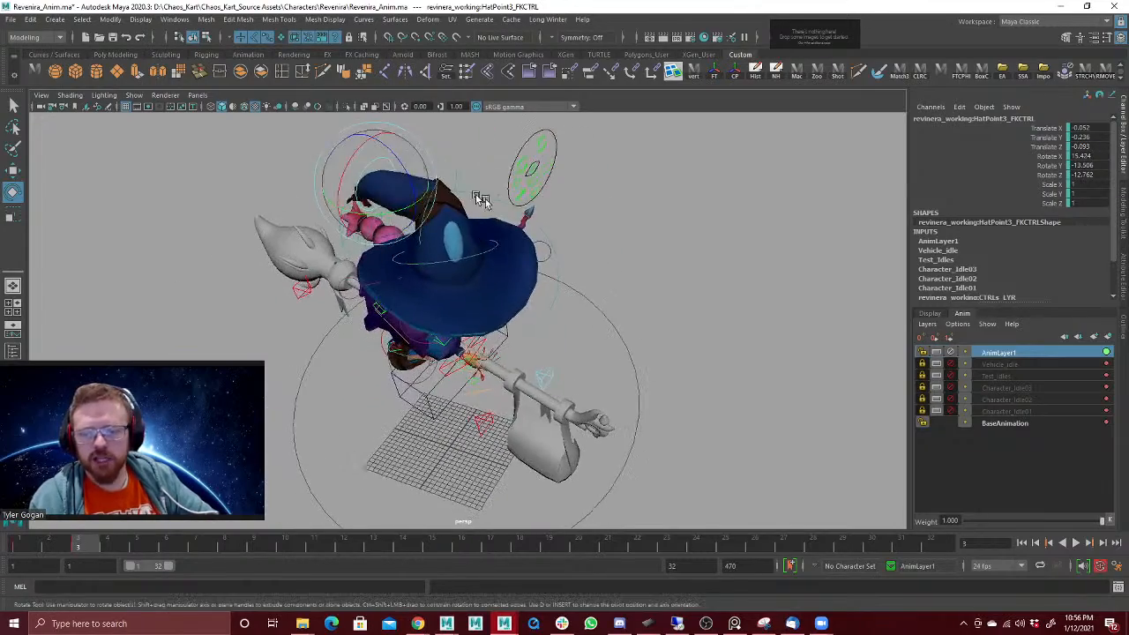
Step: Move and rotate the hat's controls at frame 3 so its pointed tip curls over to the opposite side
{"action": "left_click", "coordinate": [495, 256]}
{"action": "key", "text": "w"}
{"action": "left_click_drag", "start_coordinate": [473, 282], "coordinate": [506, 273], "text": "alt"}
{"action": "left_click", "coordinate": [418, 256]}
{"action": "key", "text": "e"}
{"action": "left_click", "coordinate": [548, 219]}
{"action": "key", "text": "w"}
{"action": "left_click", "coordinate": [568, 196]}
{"action": "key", "text": "e"}
{"action": "key", "text": "w"}
Step: Try rotating the Ponytail2 control at frame 3 to about X -12.3, Y 33.0, Z 17.7, then undo it
{"action": "left_click", "coordinate": [508, 273]}
{"action": "left_click", "coordinate": [501, 283]}
{"action": "key", "text": "e"}
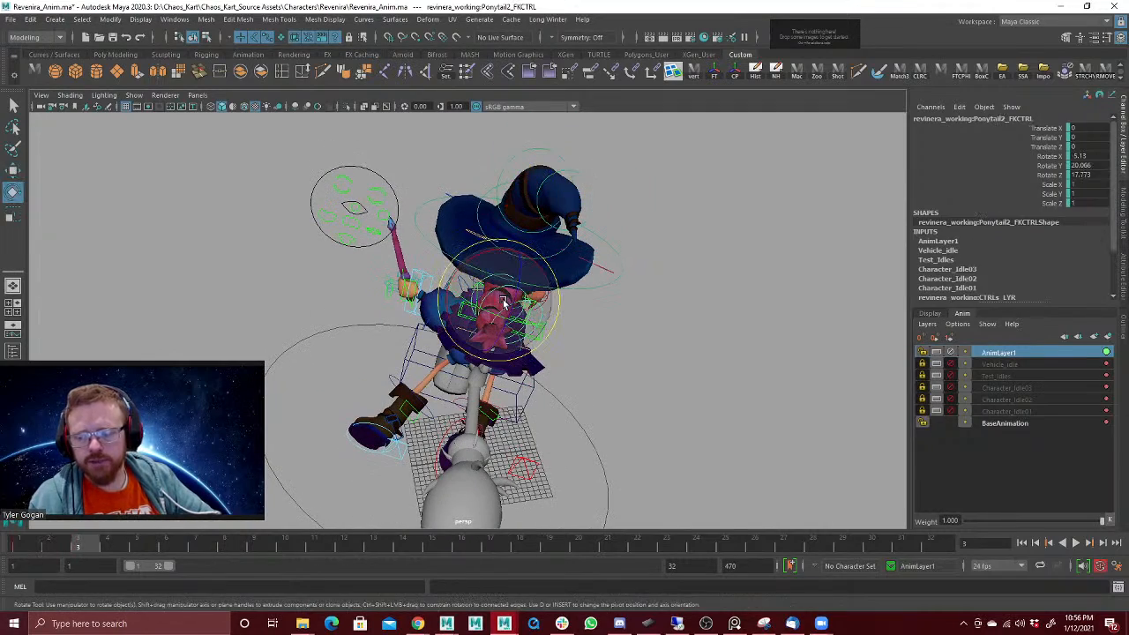
{"action": "left_click_drag", "start_coordinate": [494, 296], "coordinate": [507, 292]}
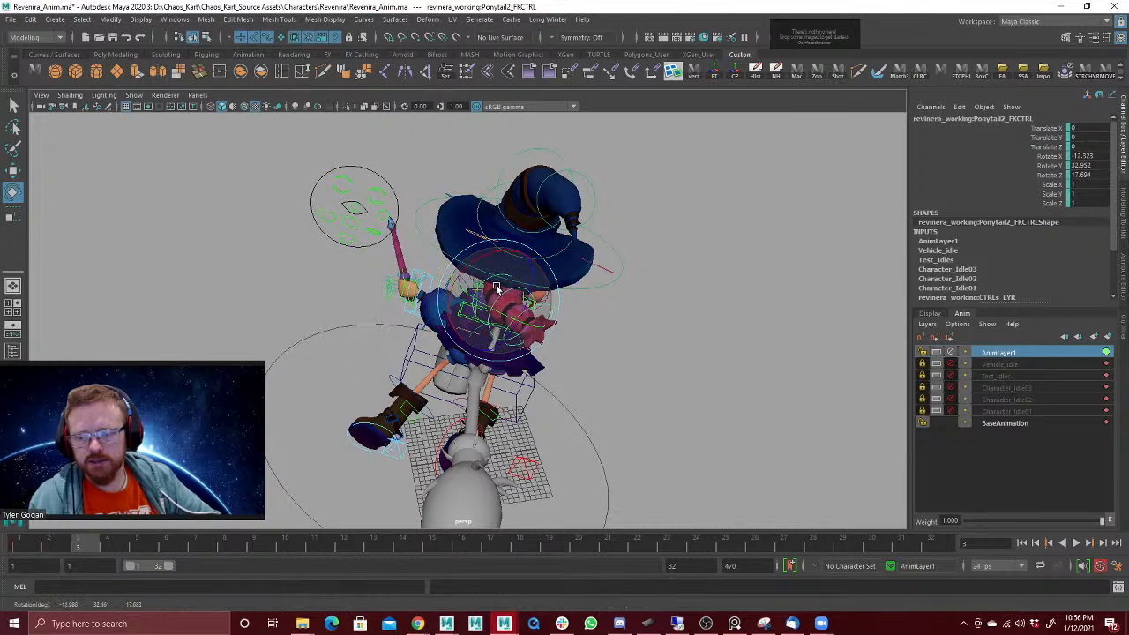
{"action": "key", "text": "ctrl+z"}
Step: Select all of the character's controls and play the animation to compare the hat poses at frames 2 and 3
{"action": "left_click_drag", "start_coordinate": [626, 214], "coordinate": [650, 141], "text": "alt"}
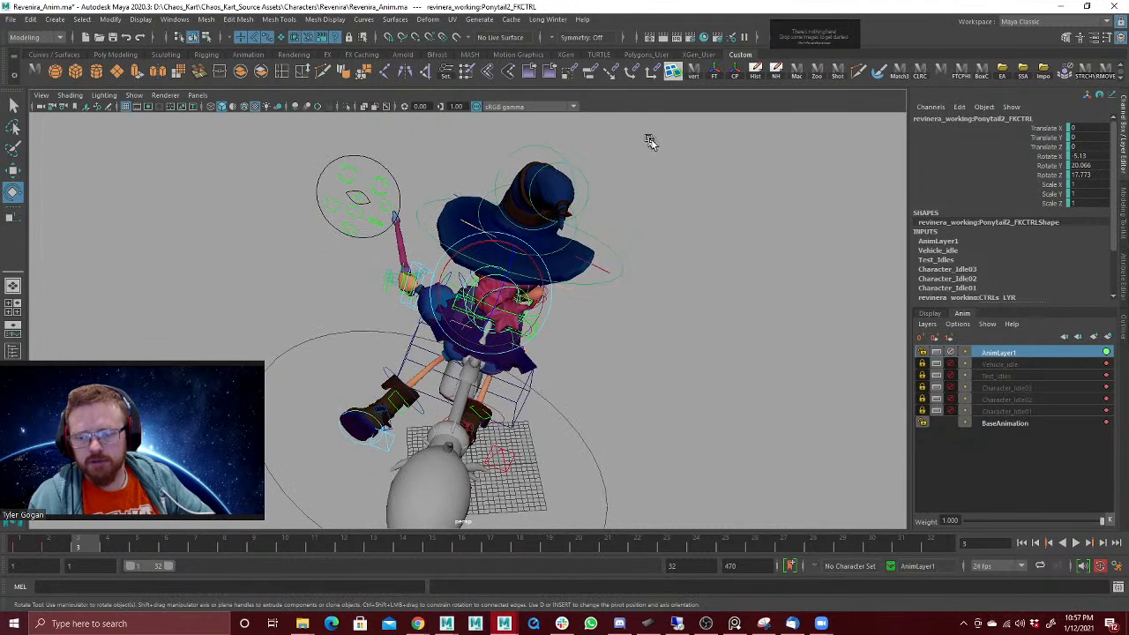
{"action": "right_click_drag", "start_coordinate": [592, 240], "coordinate": [329, 212], "text": "alt"}
{"action": "left_click_drag", "start_coordinate": [300, 209], "coordinate": [702, 481]}
{"action": "left_click_drag", "start_coordinate": [357, 313], "coordinate": [376, 348], "text": "ctrl"}
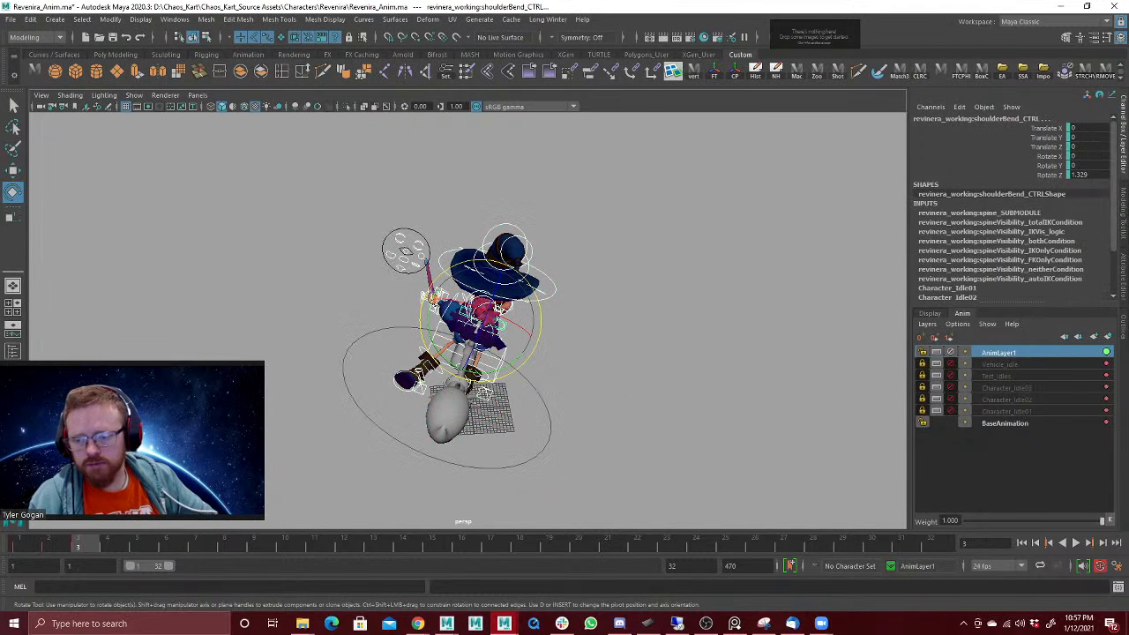
{"action": "left_click", "coordinate": [51, 548]}
{"action": "key", "text": "alt+v"}
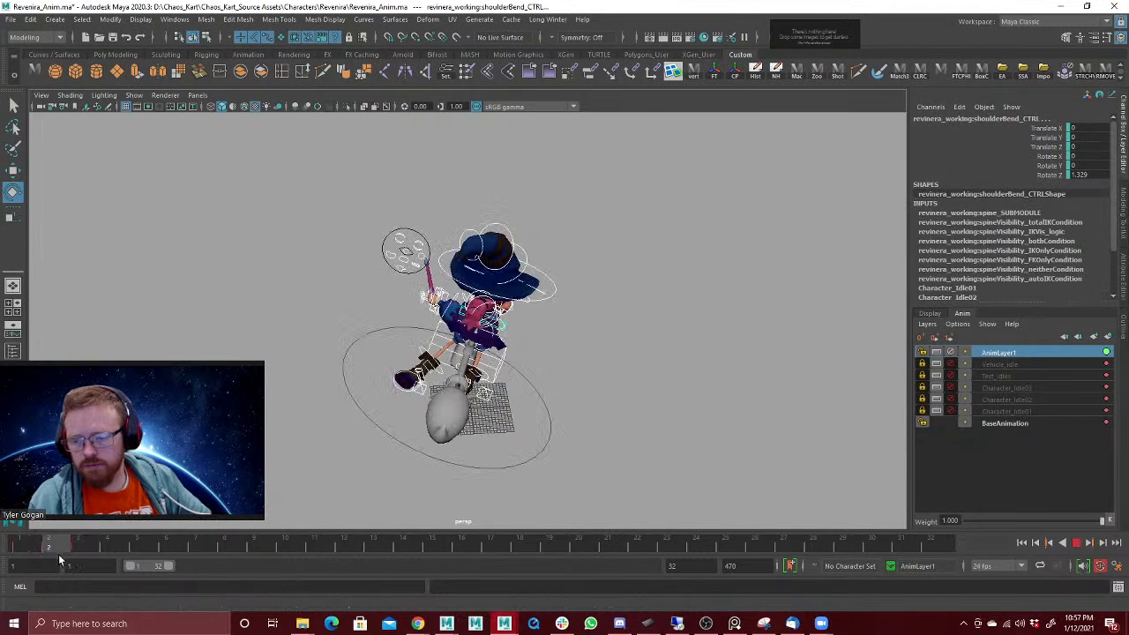
{"action": "key", "text": "alt+v"}
Step: Key the frame 3 pose onto frame 2 for all selected controls and scrub the first frames to check it
{"action": "key", "text": "e"}
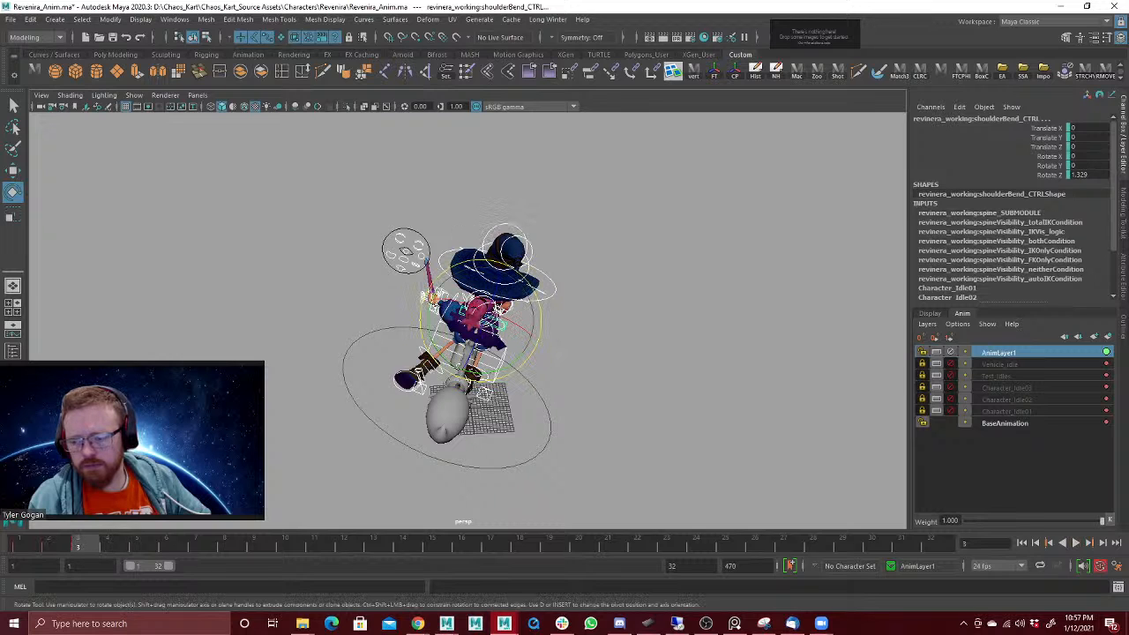
{"action": "right_click", "coordinate": [61, 546]}
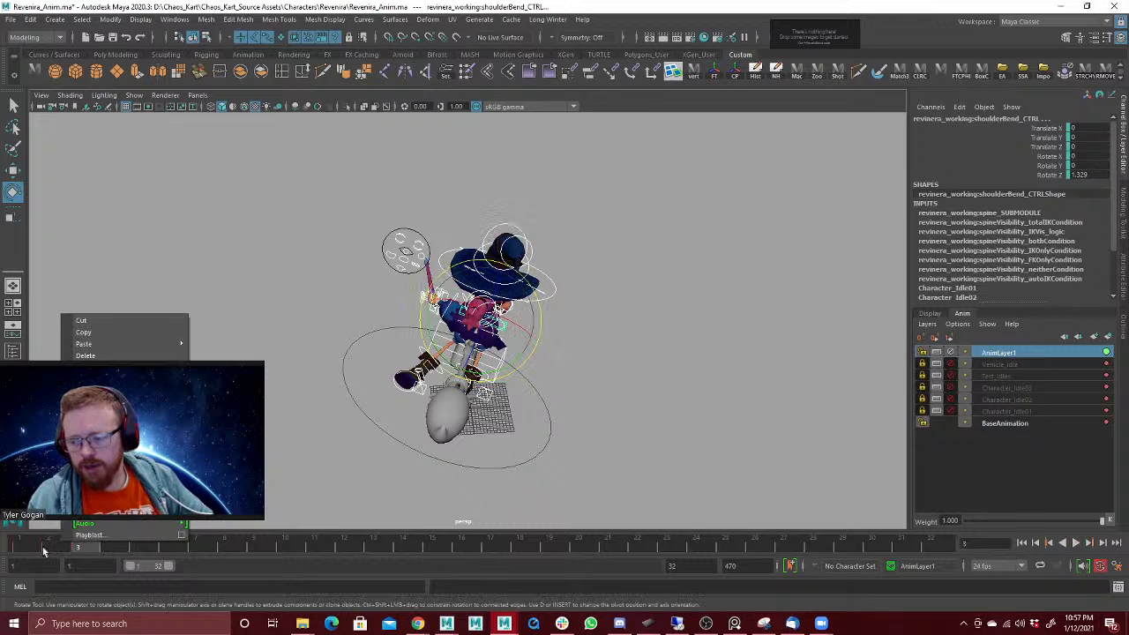
{"action": "left_click", "coordinate": [49, 548]}
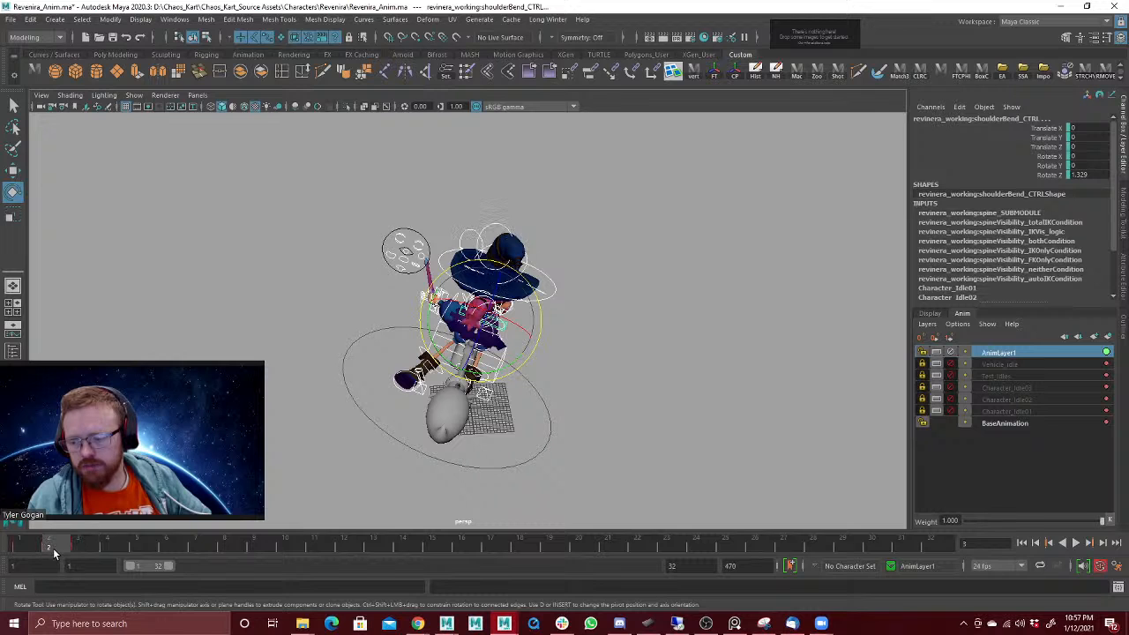
{"action": "key", "text": "s"}
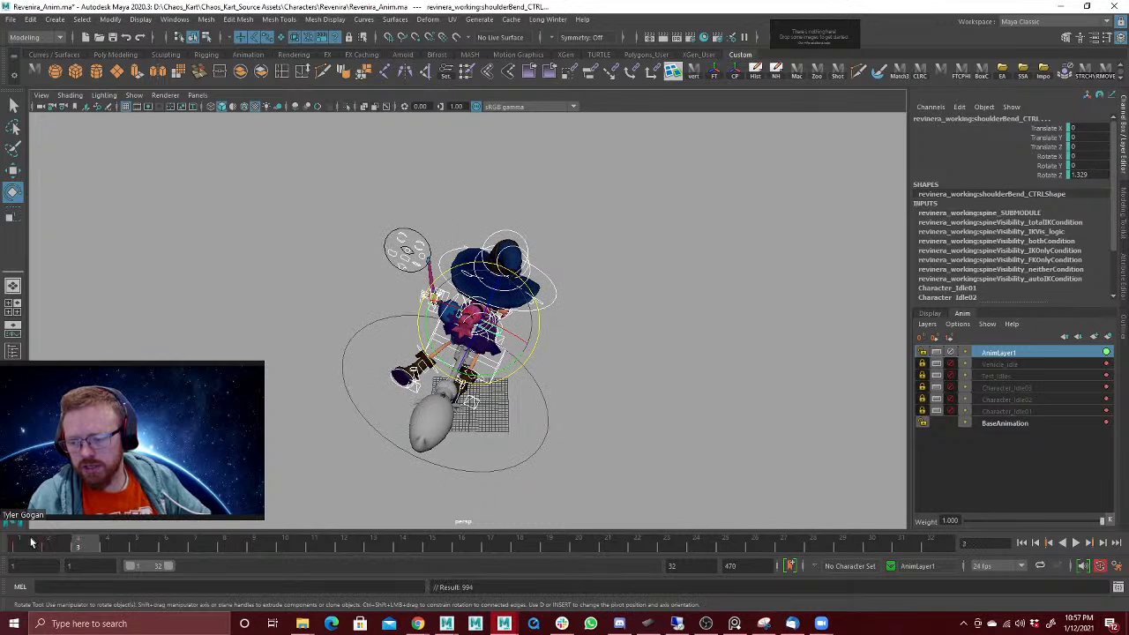
{"action": "left_click_drag", "start_coordinate": [31, 542], "coordinate": [69, 544]}
{"action": "left_click_drag", "start_coordinate": [452, 331], "coordinate": [458, 298], "text": "alt"}
{"action": "right_click_drag", "start_coordinate": [518, 274], "coordinate": [615, 268], "text": "alt"}
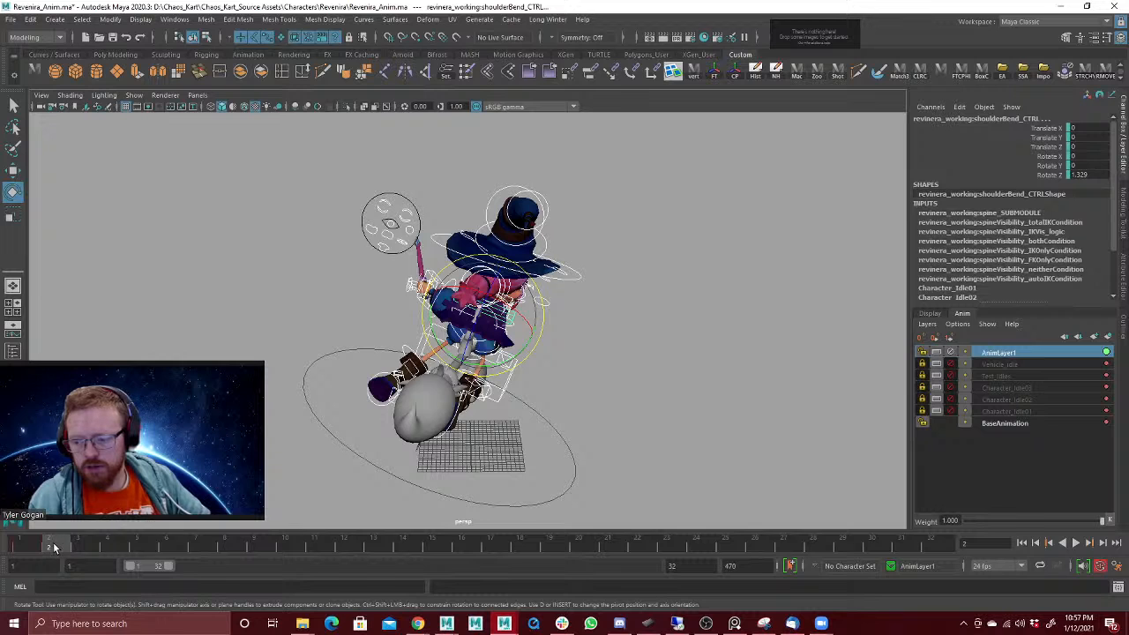
Step: Preview the Vehicle_idle layer playing together with AnimLayer1, mute it again and make AnimLayer1 active
{"action": "left_click", "coordinate": [952, 364]}
{"action": "left_click", "coordinate": [997, 364]}
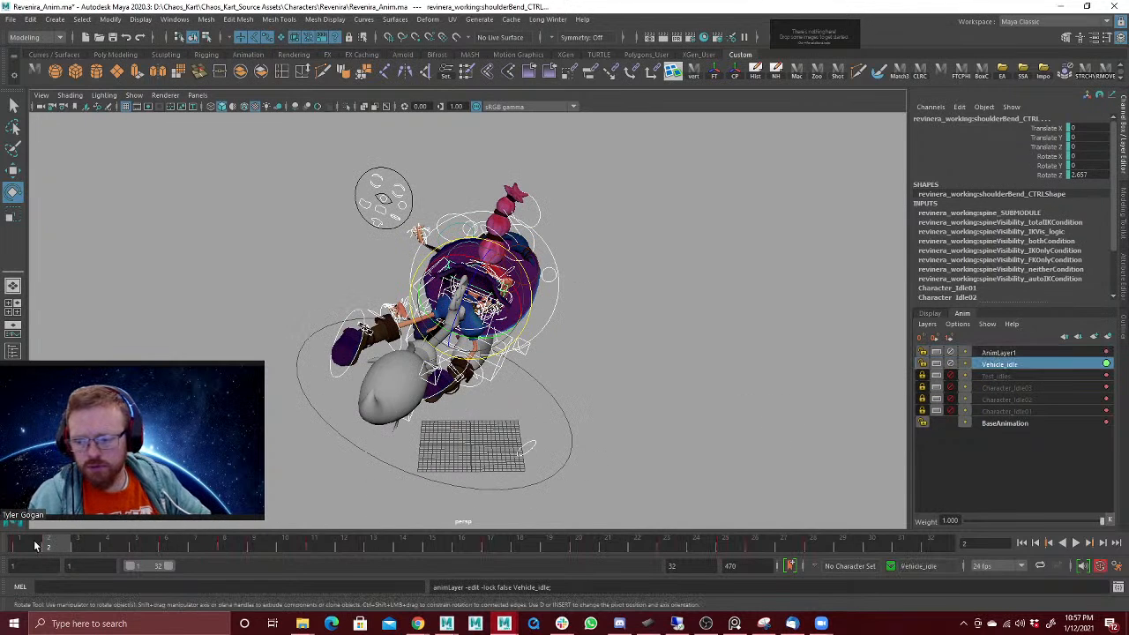
{"action": "key", "text": "alt+v"}
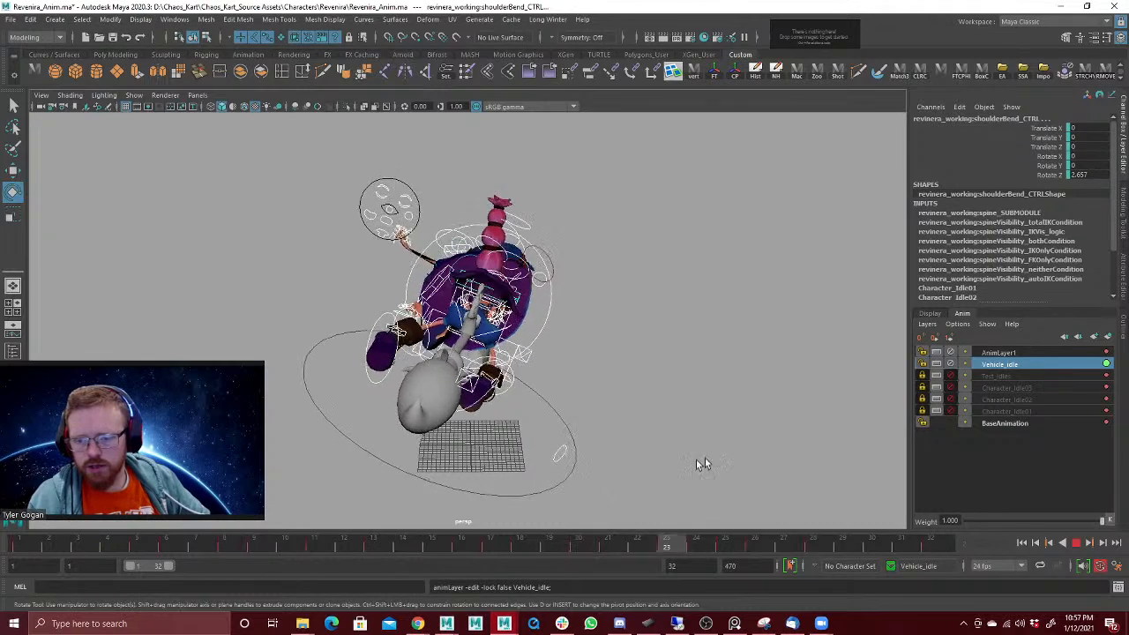
{"action": "key", "text": "Escape"}
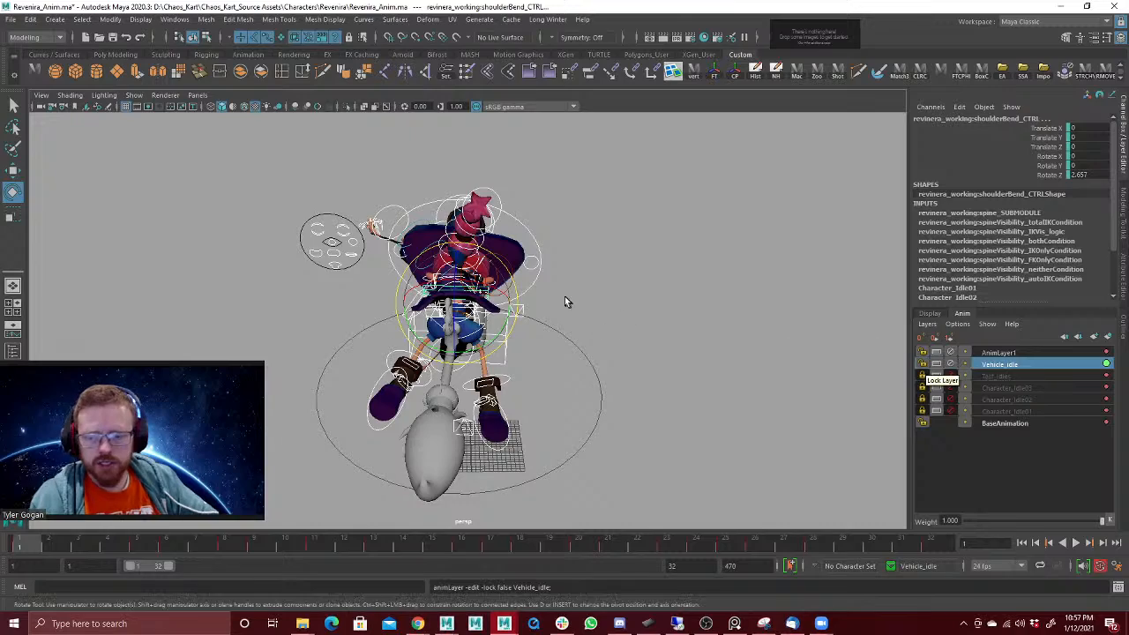
{"action": "left_click_drag", "start_coordinate": [564, 296], "coordinate": [663, 294], "text": "alt"}
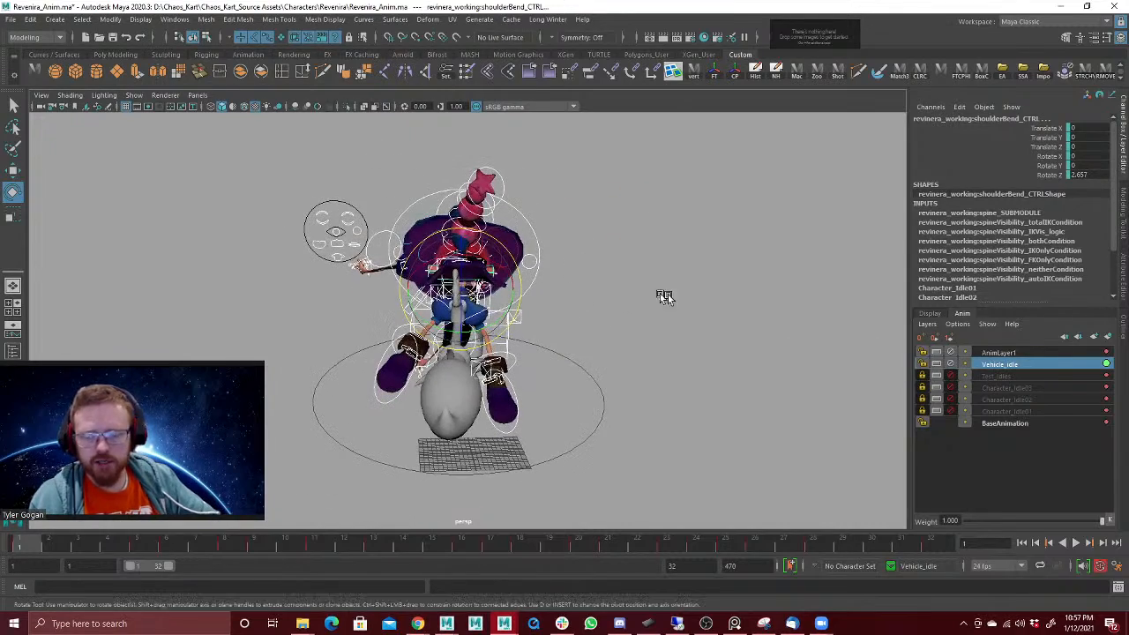
{"action": "left_click", "coordinate": [953, 364]}
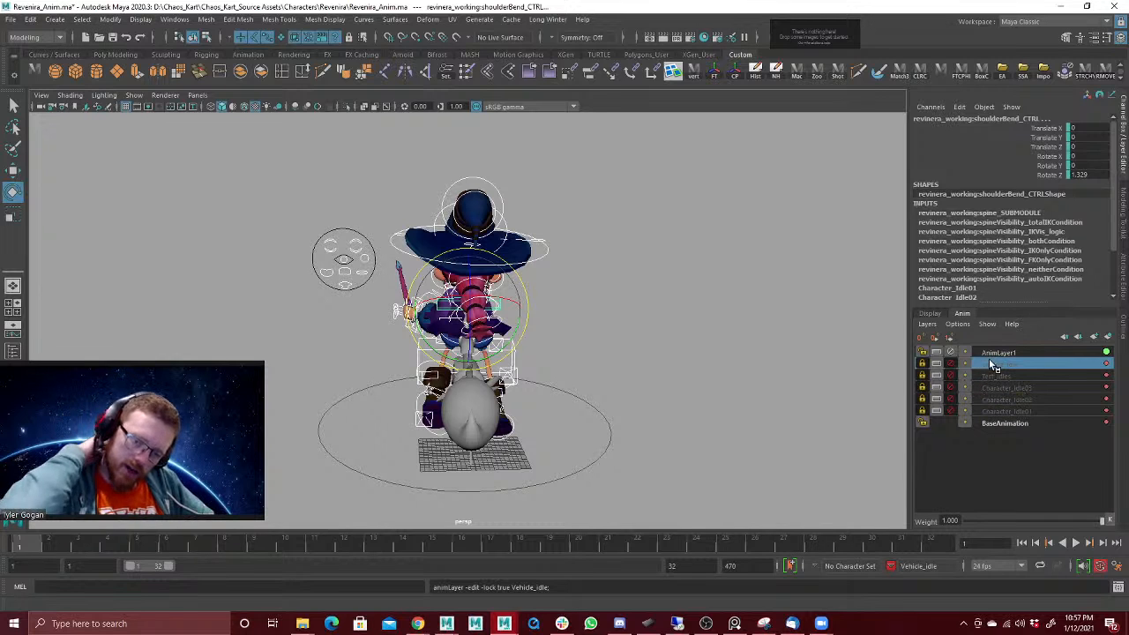
{"action": "left_click", "coordinate": [994, 354]}
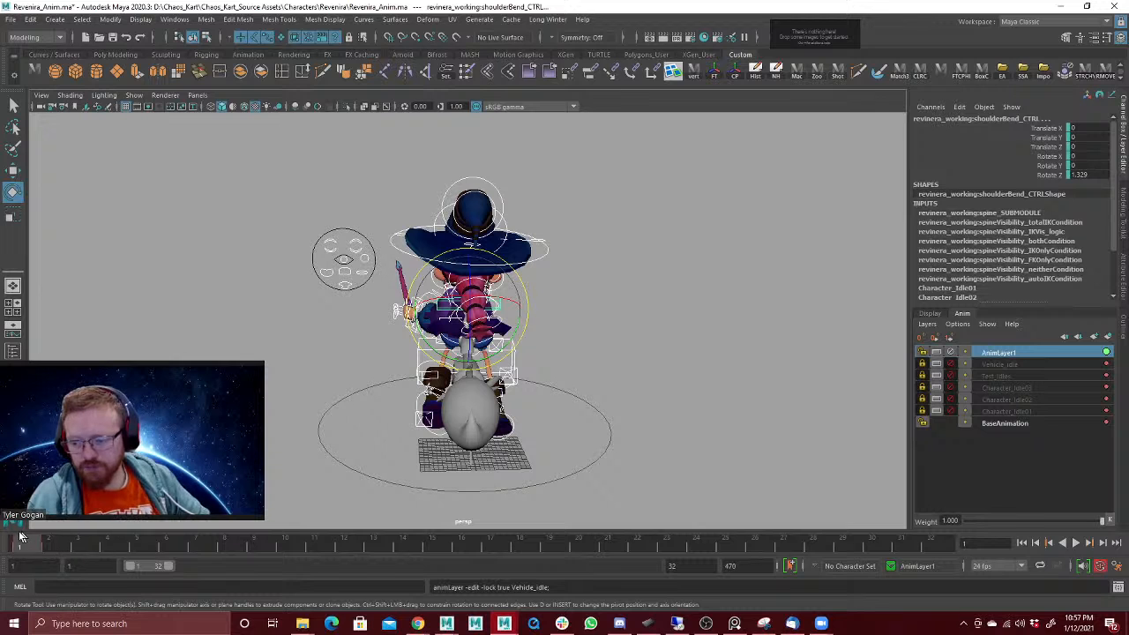
Step: Unmute the Vehicle_idle layer, lower its weight to about 0.148 at frame 2 and play back the blend
{"action": "left_click_drag", "start_coordinate": [29, 544], "coordinate": [49, 544]}
{"action": "mouse_move", "coordinate": [273, 372]}
{"action": "left_mouse_down", "text": "alt"}
{"action": "mouse_move", "coordinate": [270, 383]}
{"action": "mouse_move", "coordinate": [273, 375]}
{"action": "left_mouse_up", "text": "alt"}
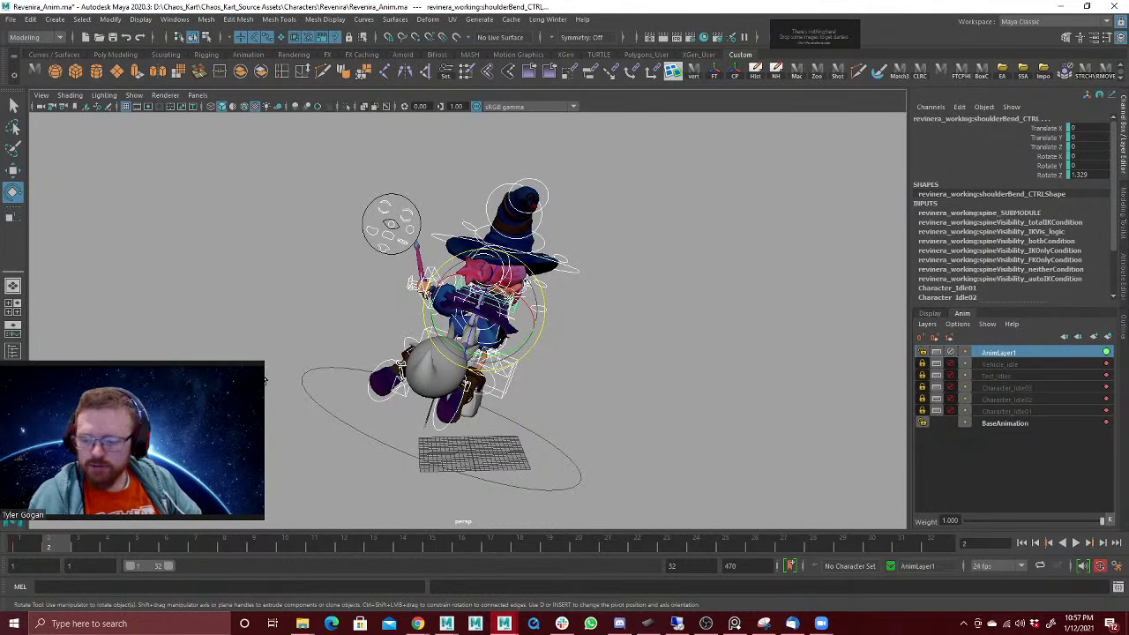
{"action": "left_click", "coordinate": [951, 363]}
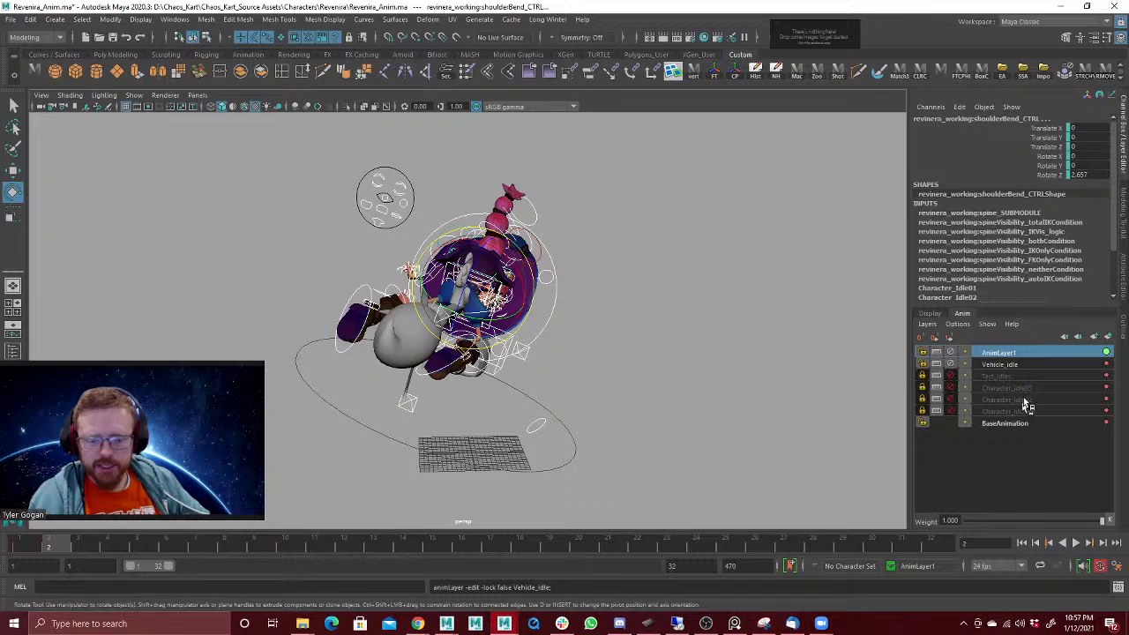
{"action": "left_click", "coordinate": [1014, 365]}
{"action": "left_click_drag", "start_coordinate": [1101, 524], "coordinate": [984, 537]}
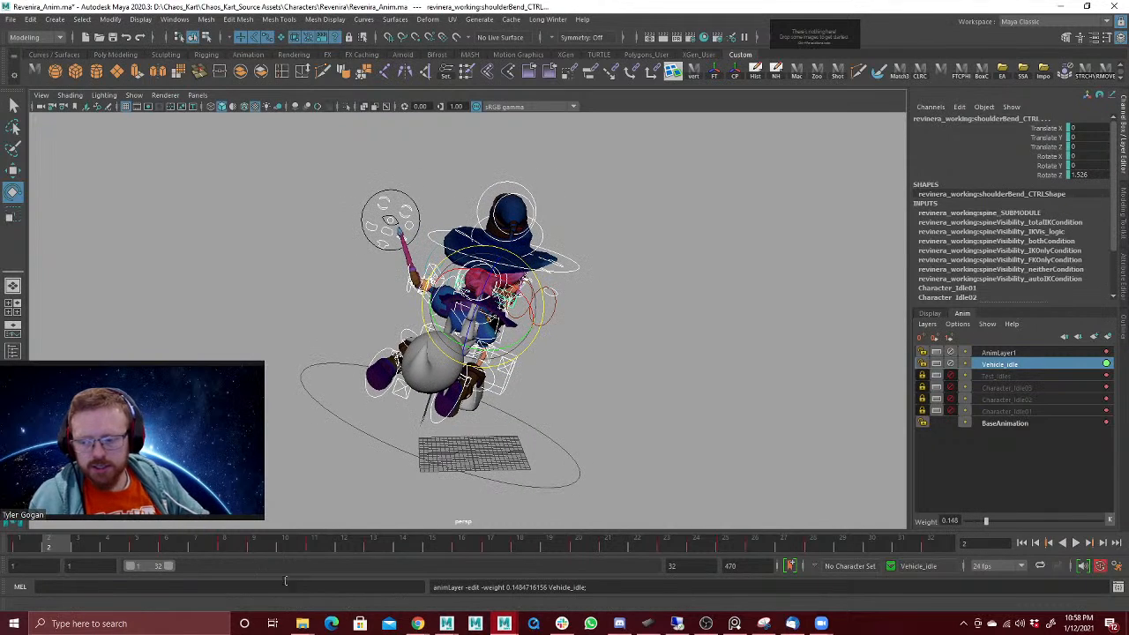
{"action": "left_click", "coordinate": [48, 545]}
{"action": "key", "text": "alt+v"}
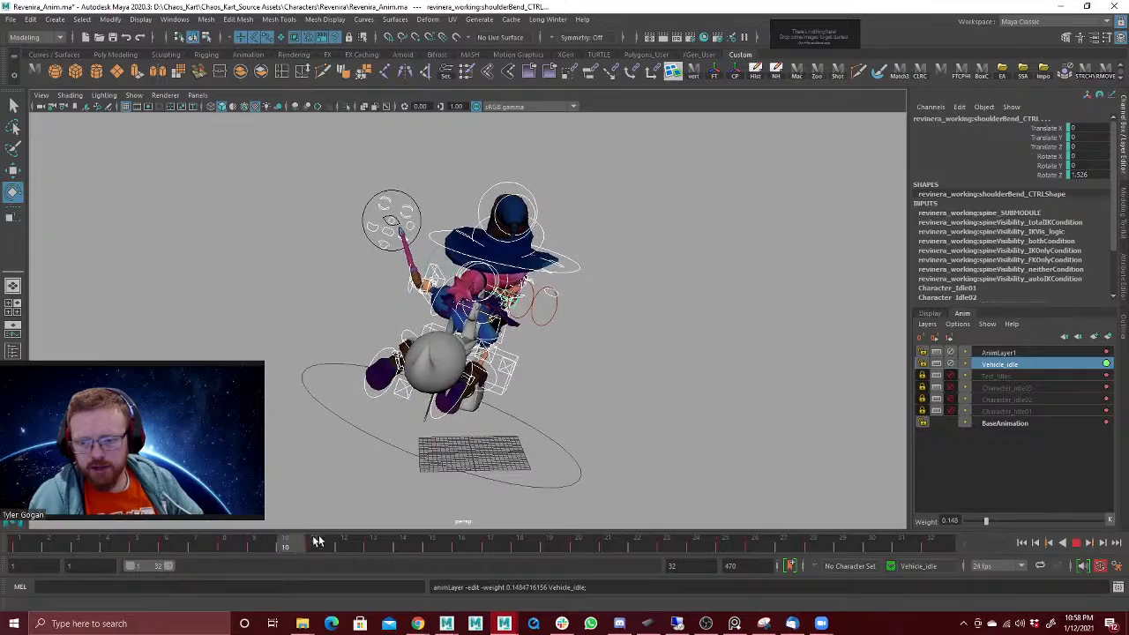
{"action": "key", "text": "alt+v"}
{"action": "mouse_move", "coordinate": [718, 366]}
{"action": "left_mouse_down", "text": "alt"}
{"action": "mouse_move", "coordinate": [616, 364]}
{"action": "mouse_move", "coordinate": [706, 360]}
{"action": "mouse_move", "coordinate": [622, 362]}
{"action": "mouse_move", "coordinate": [686, 359]}
{"action": "mouse_move", "coordinate": [706, 377]}
{"action": "left_mouse_up", "text": "alt"}
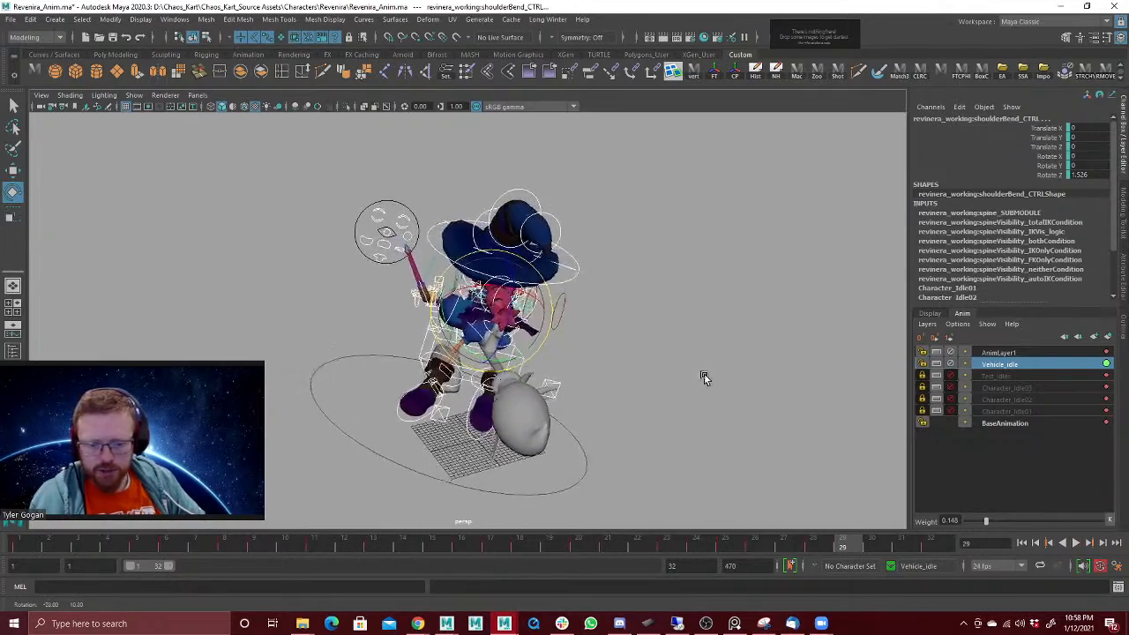
Step: Try a Vehicle_idle layer weight of 1, and set it to 0.2
{"action": "left_click_drag", "start_coordinate": [946, 521], "coordinate": [923, 509]}
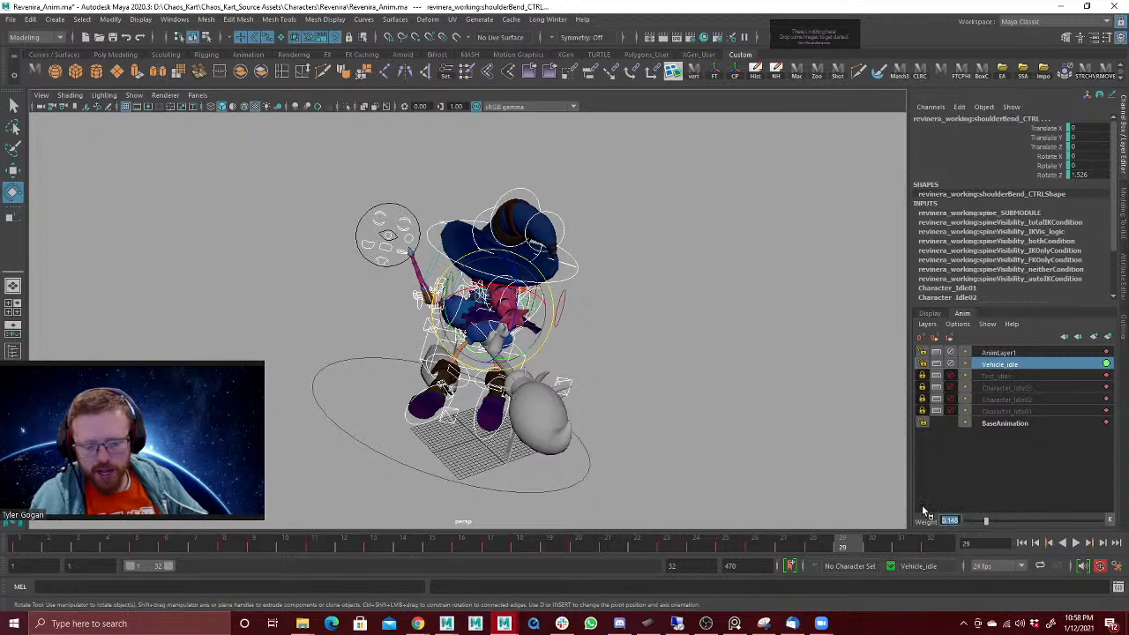
{"action": "type", "text": "1"}
{"action": "key", "text": "Return"}
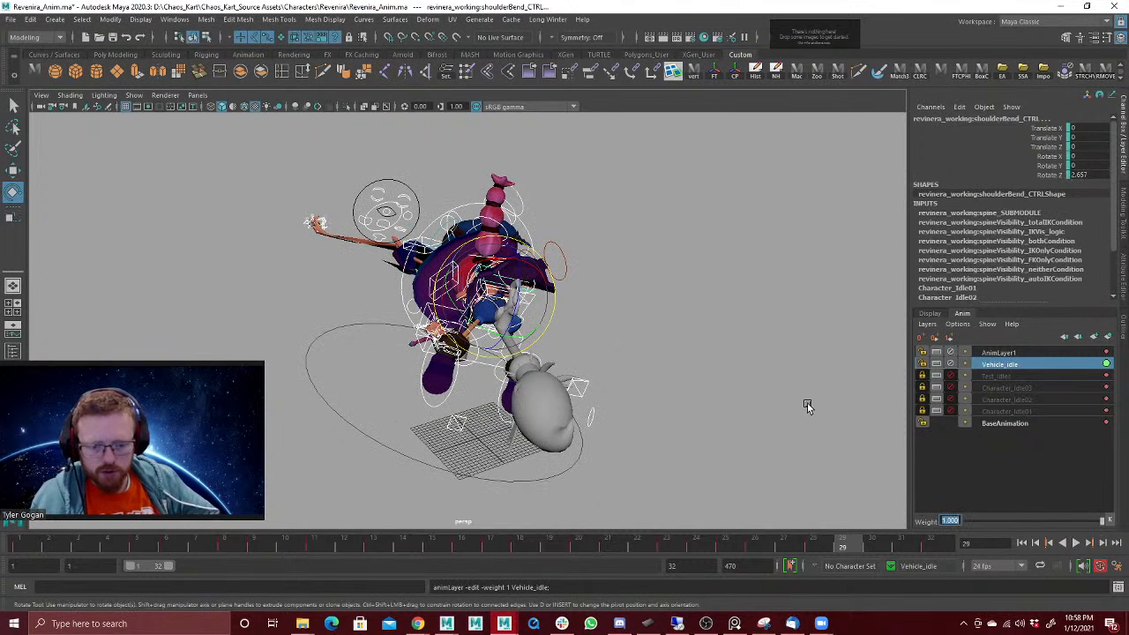
{"action": "key", "text": "BackSpace"}
{"action": "type", "text": "0.2"}
{"action": "key", "text": "Return"}
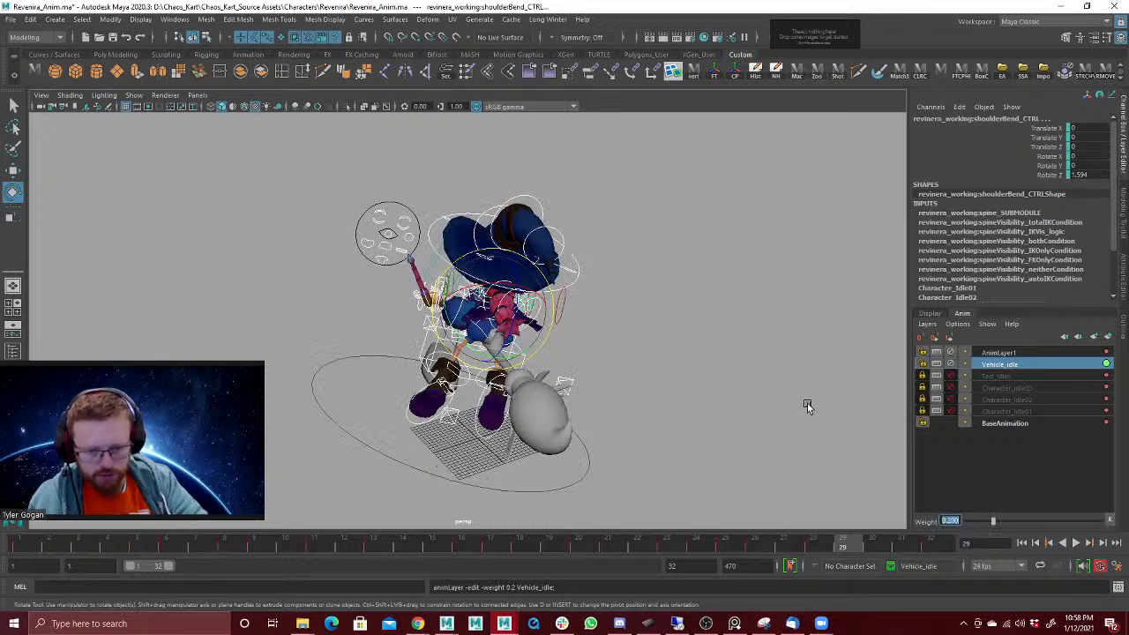
Step: Set the playback range to start at frame 2 and play the turn pose blended with the vehicle idle
{"action": "left_click_drag", "start_coordinate": [819, 315], "coordinate": [747, 312], "text": "alt"}
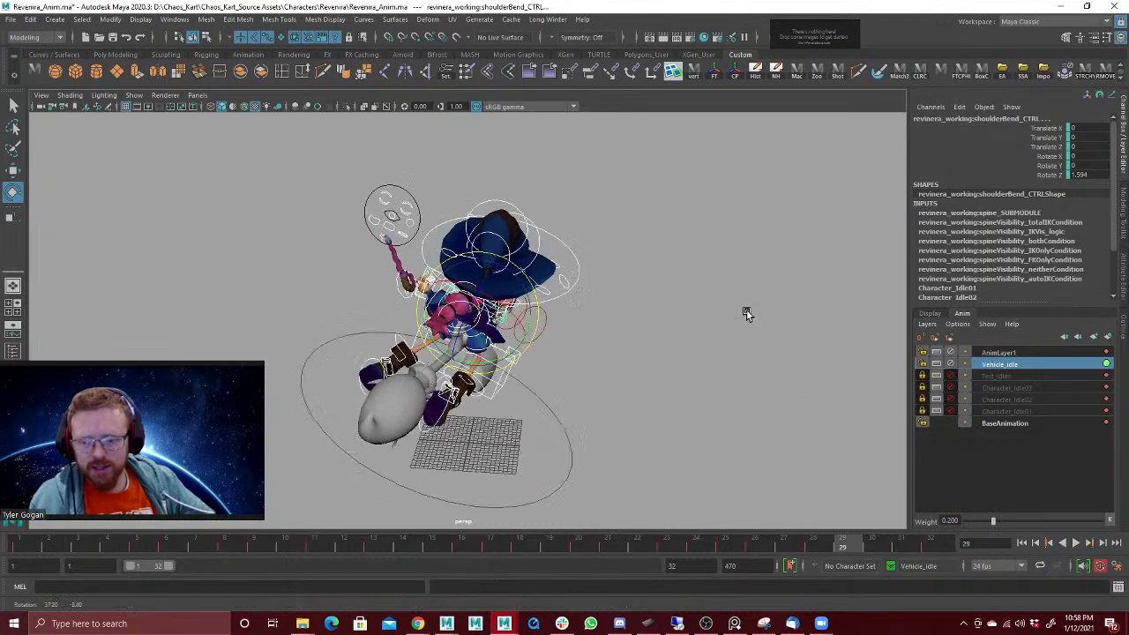
{"action": "left_click", "coordinate": [21, 545]}
{"action": "key", "text": "alt+v"}
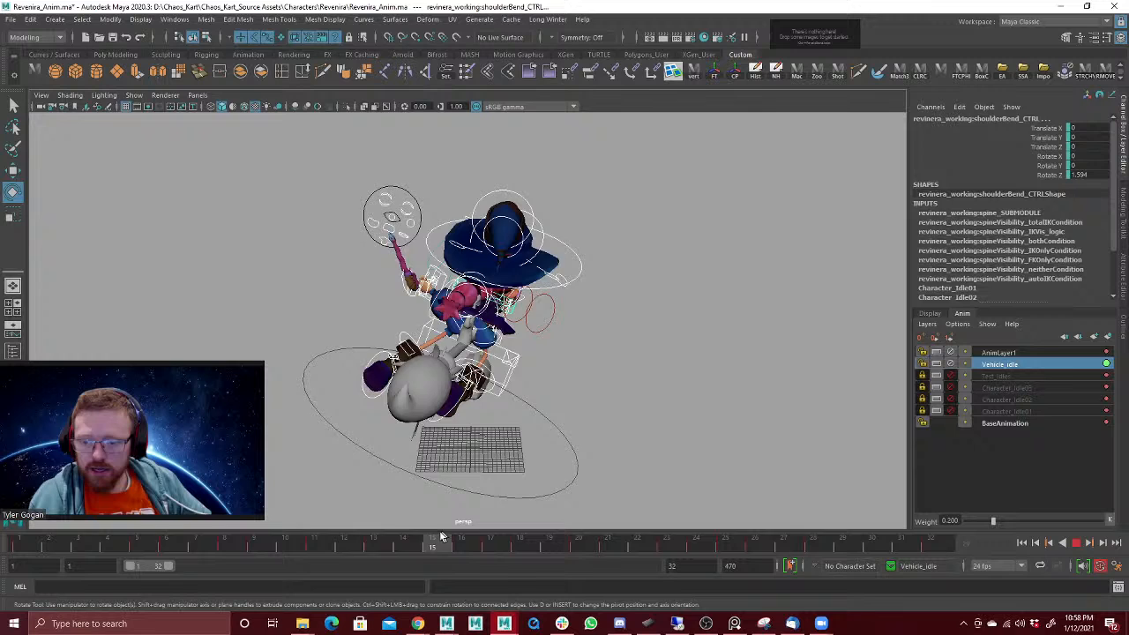
{"action": "left_click_drag", "start_coordinate": [441, 537], "coordinate": [17, 563]}
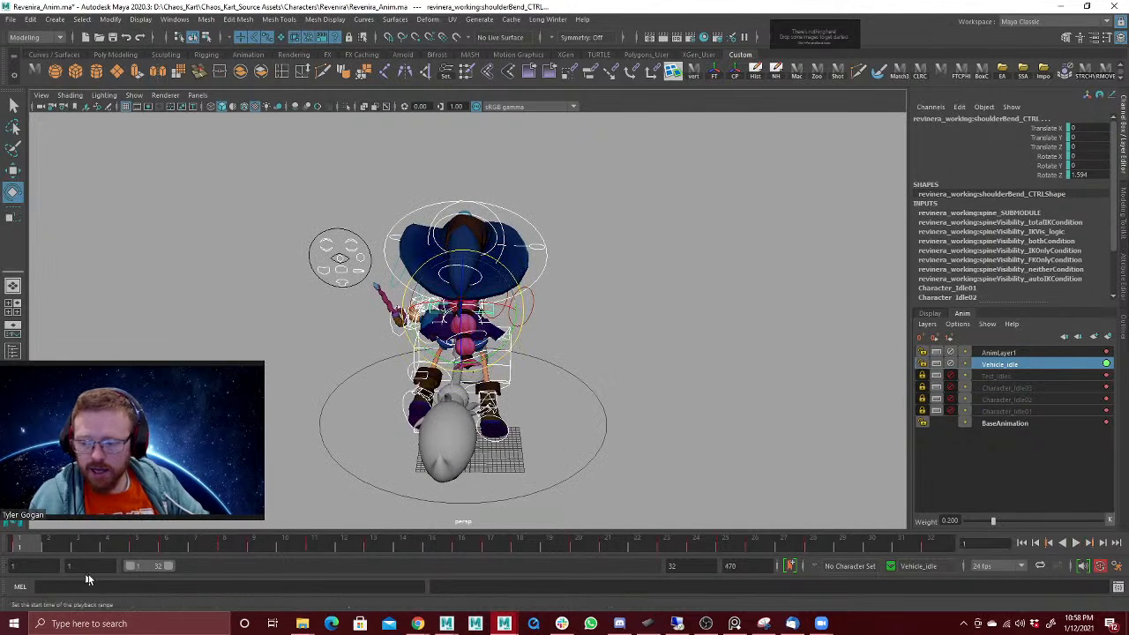
{"action": "left_click", "coordinate": [84, 569]}
{"action": "type", "text": "2"}
{"action": "key", "text": "Return"}
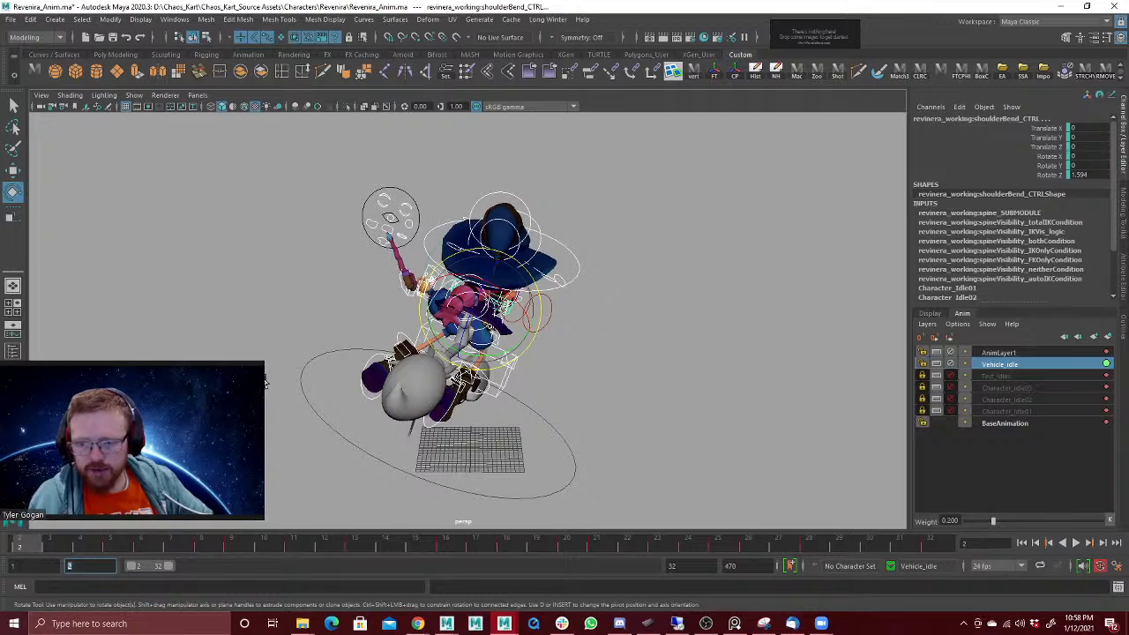
{"action": "key", "text": "alt+v"}
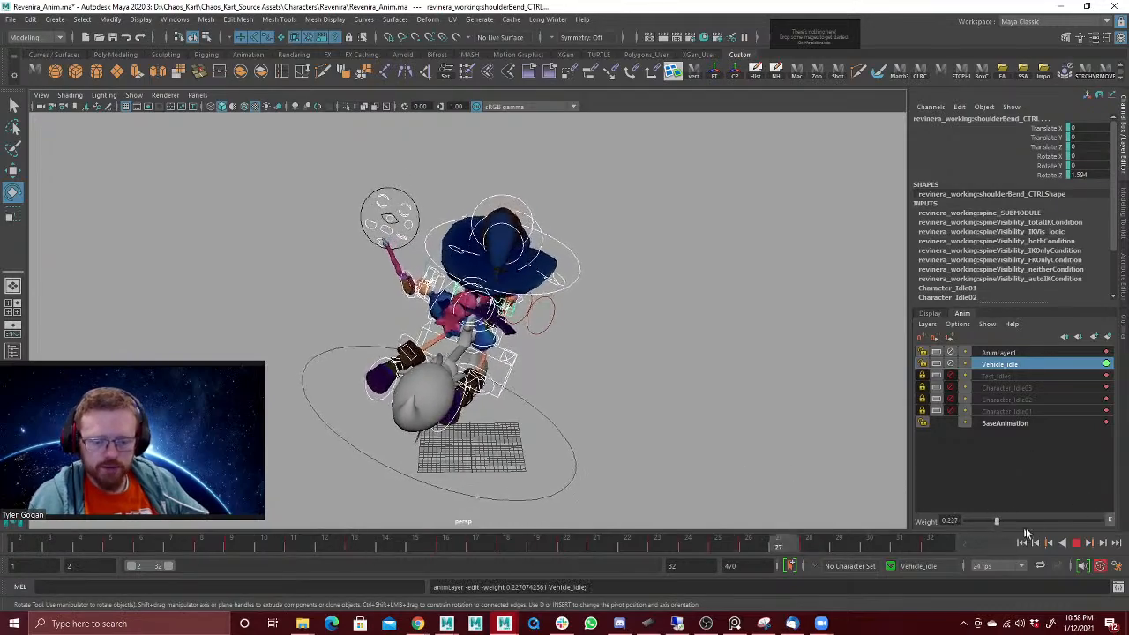
Step: Raise the Vehicle_idle layer's weight to 1 and reduce AnimLayer1's weight to 0 during playback
{"action": "left_click_drag", "start_coordinate": [994, 519], "coordinate": [1103, 520]}
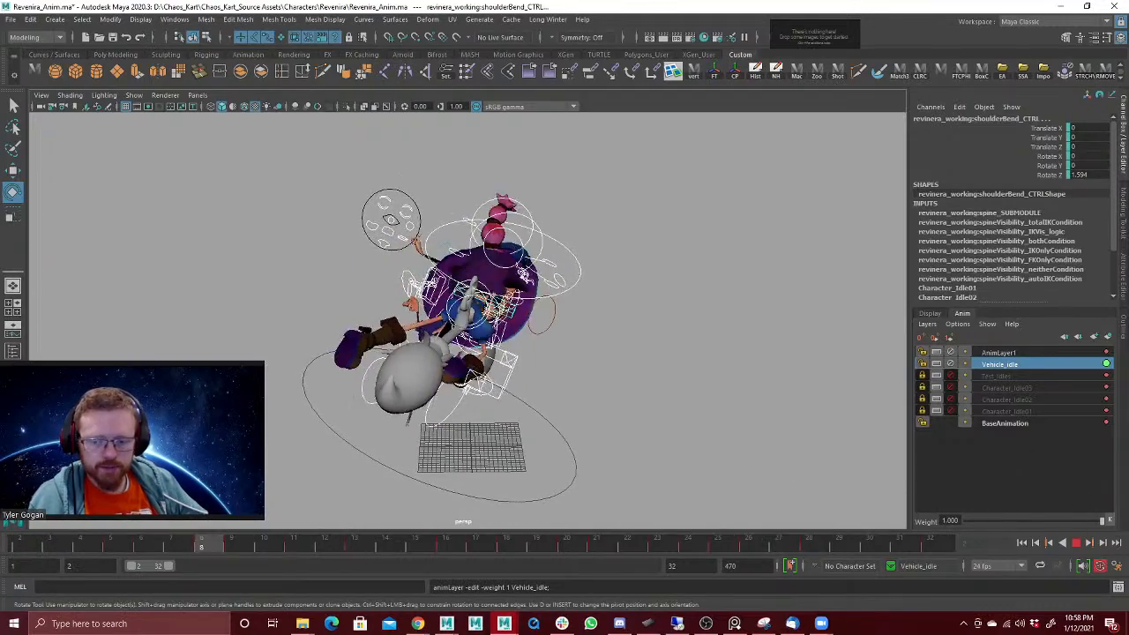
{"action": "left_click", "coordinate": [997, 353]}
{"action": "left_click_drag", "start_coordinate": [1100, 523], "coordinate": [1091, 524]}
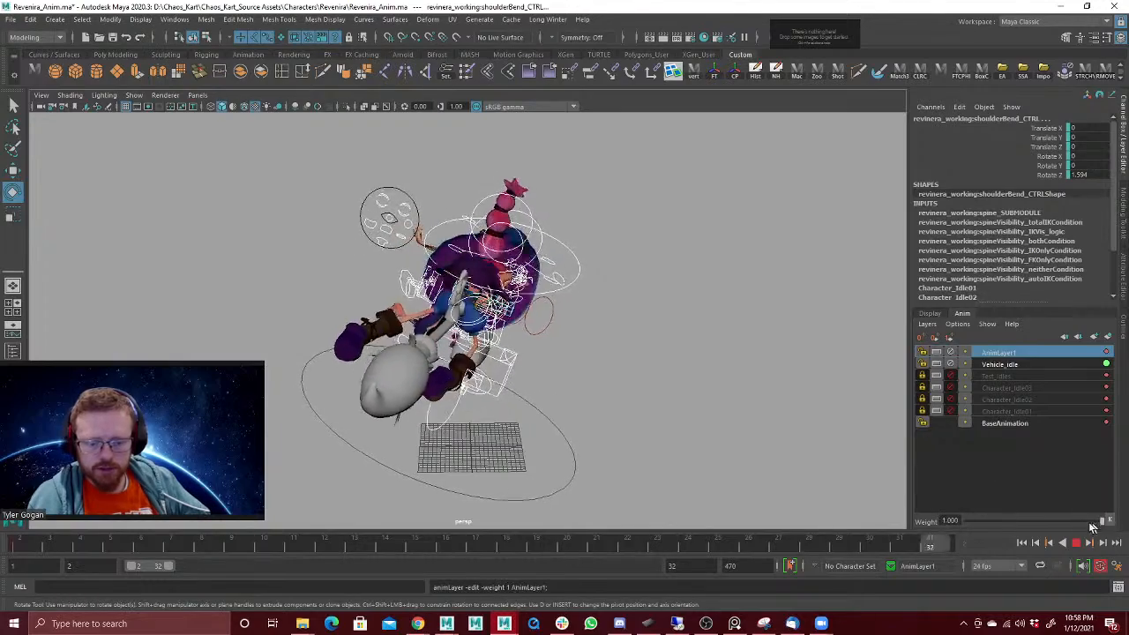
{"action": "left_click_drag", "start_coordinate": [1009, 521], "coordinate": [931, 529]}
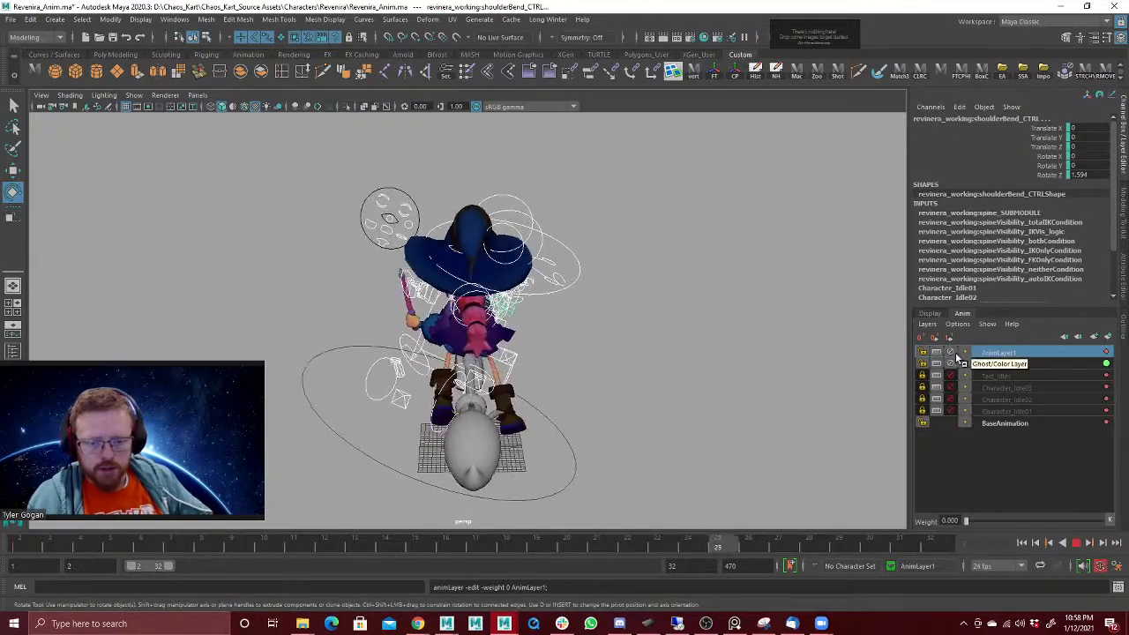
Step: Set the Vehicle_idle layer's weight to about 0.245, mute the layer and stop playback
{"action": "left_click", "coordinate": [997, 365]}
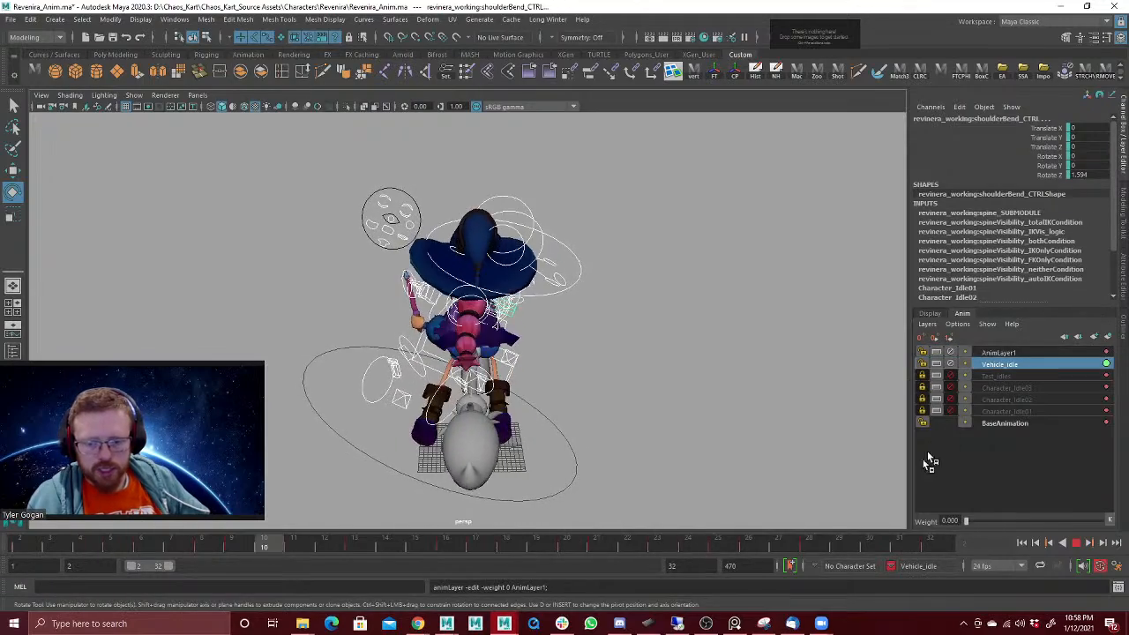
{"action": "left_click_drag", "start_coordinate": [990, 526], "coordinate": [1003, 525]}
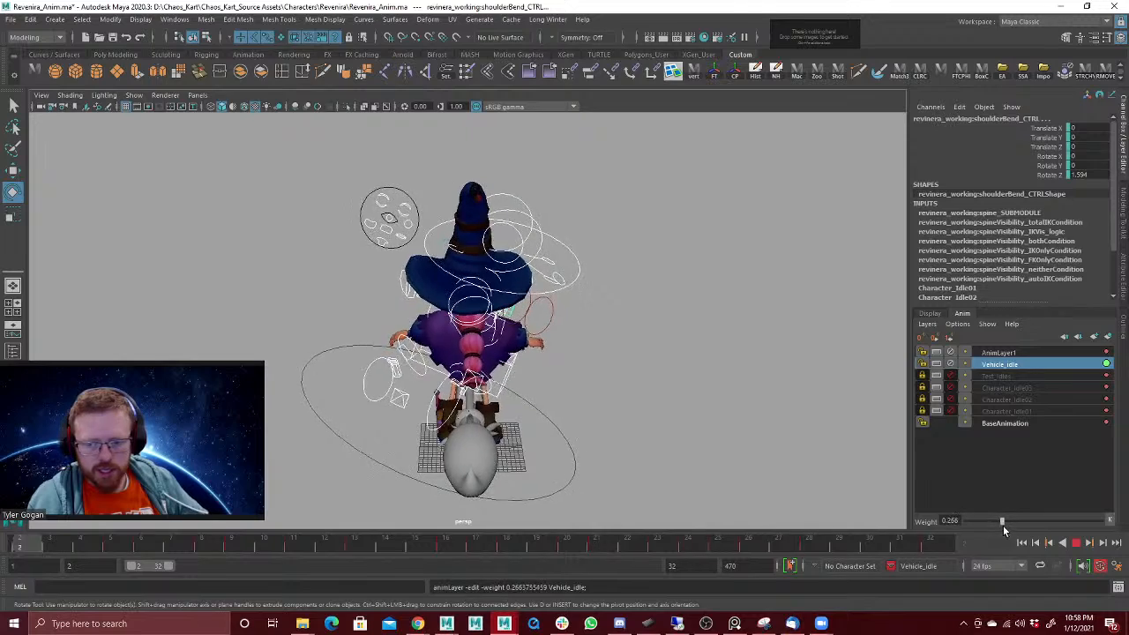
{"action": "left_click", "coordinate": [951, 364]}
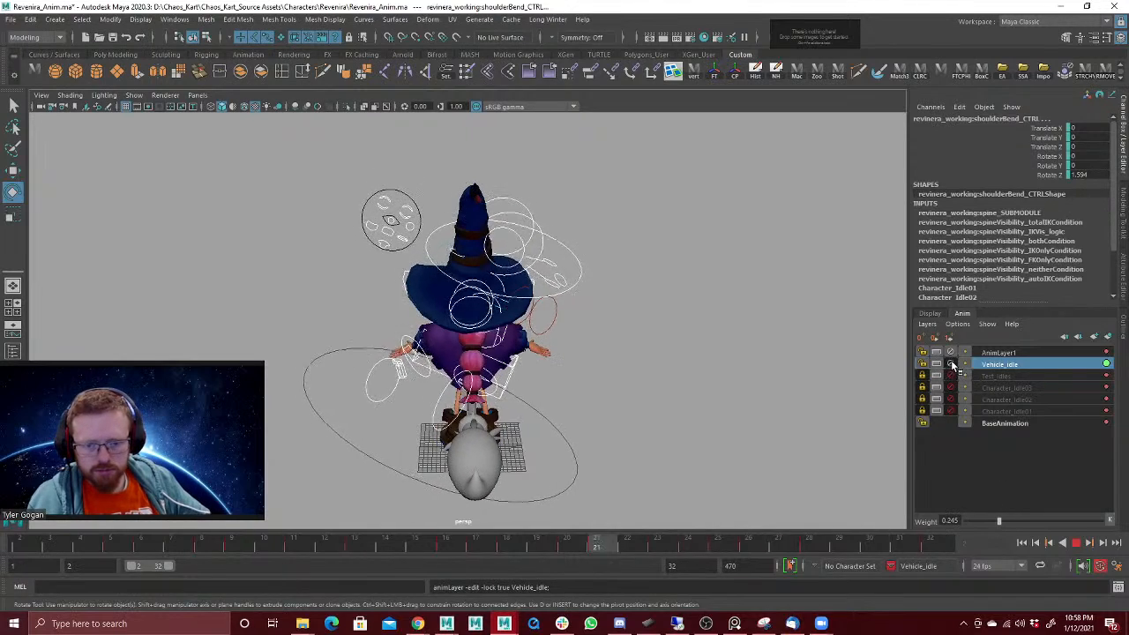
{"action": "key", "text": "Escape"}
Step: Unmute the Vehicle_idle layer and set its weight to 0.2
{"action": "left_click", "coordinate": [997, 353]}
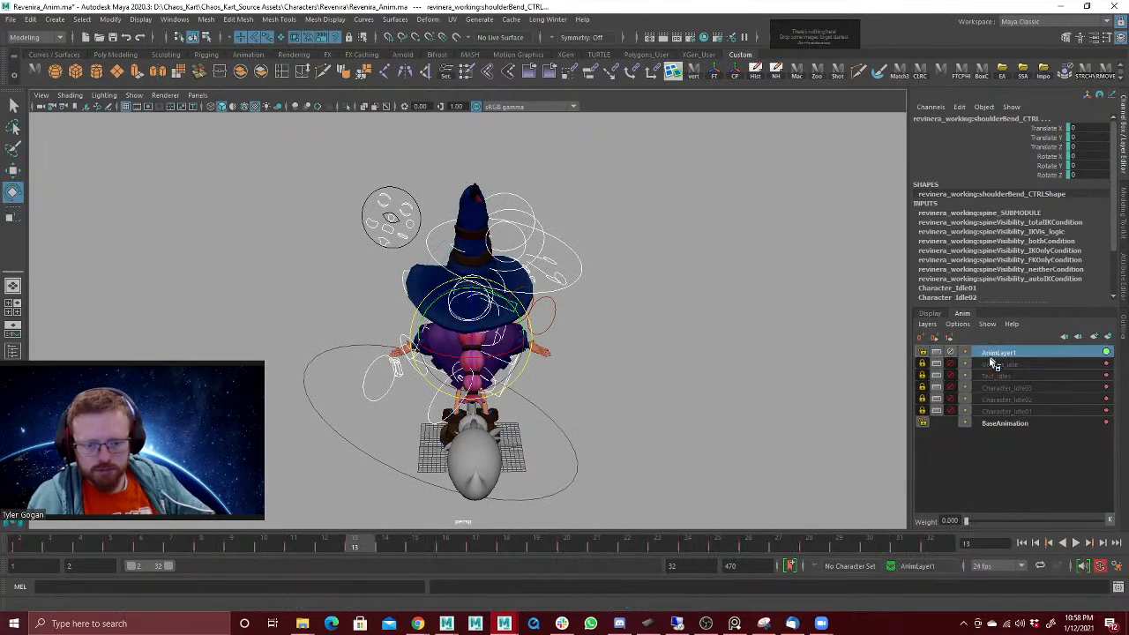
{"action": "left_click", "coordinate": [952, 364]}
{"action": "left_click", "coordinate": [997, 364]}
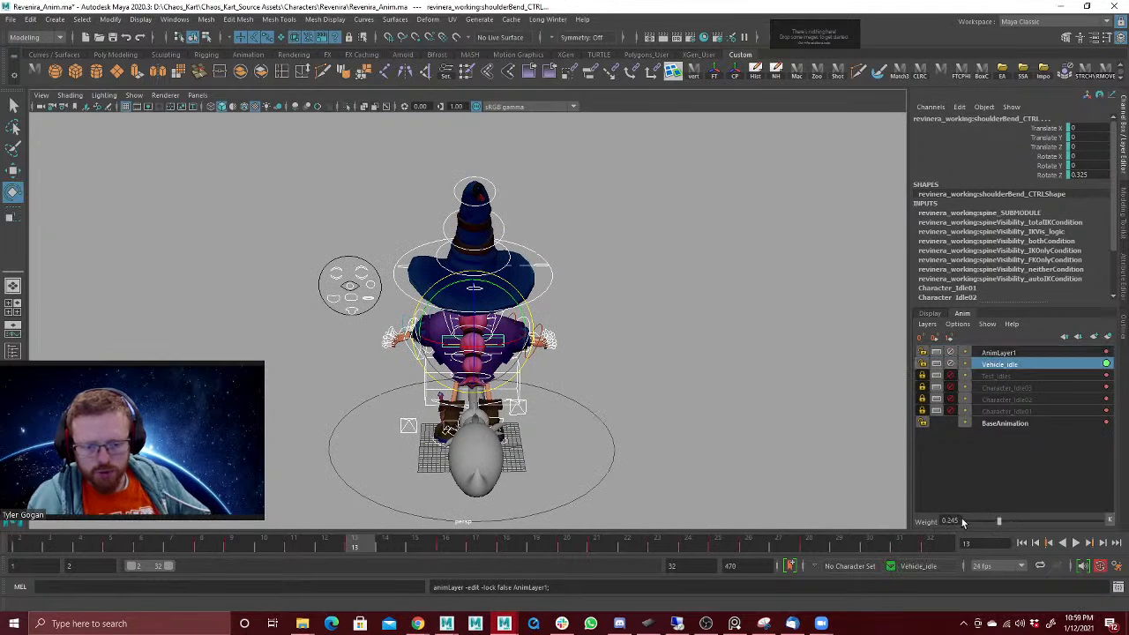
{"action": "type", "text": "0.2"}
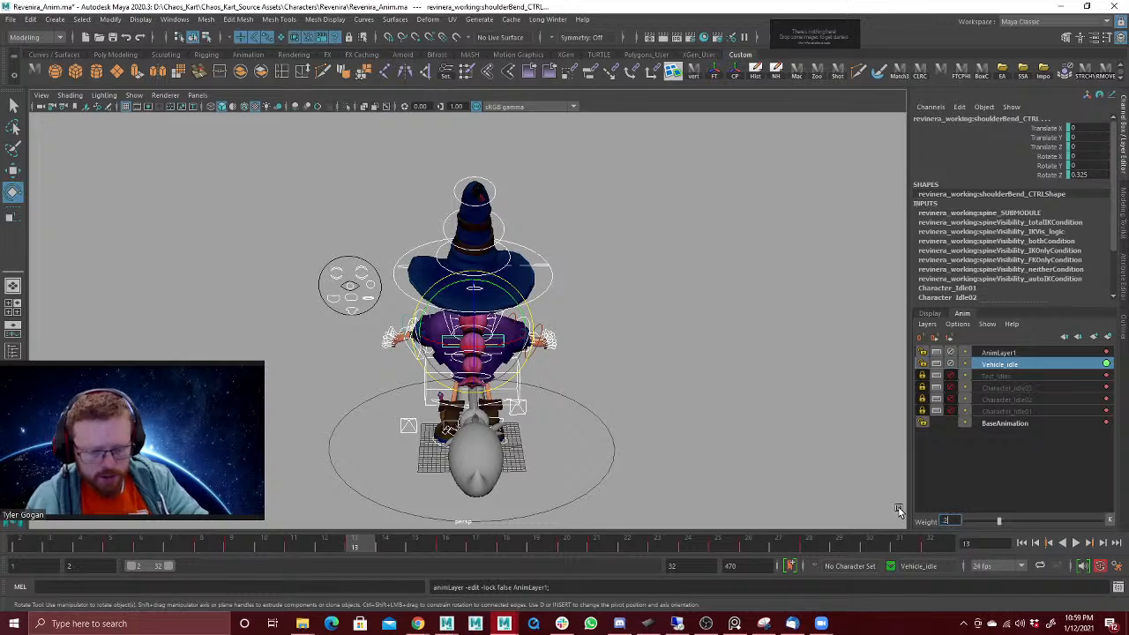
{"action": "key", "text": "Return"}
Step: Set AnimLayer1's weight to 1 and play the turn pose blended with the vehicle idle
{"action": "left_click", "coordinate": [1004, 352]}
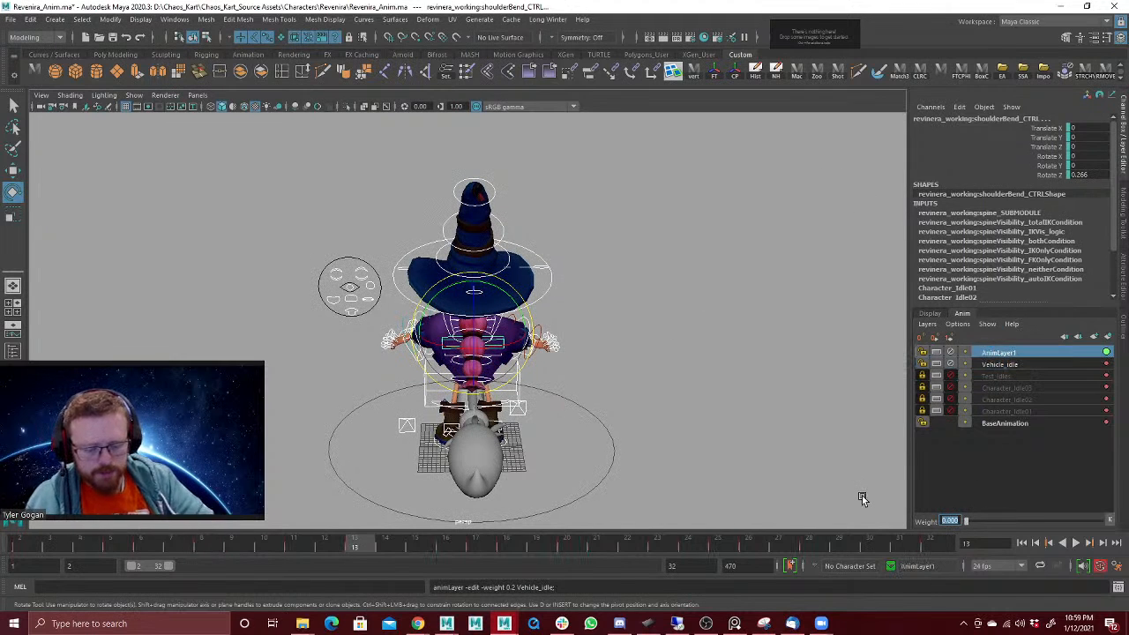
{"action": "type", "text": "1"}
{"action": "key", "text": "Return"}
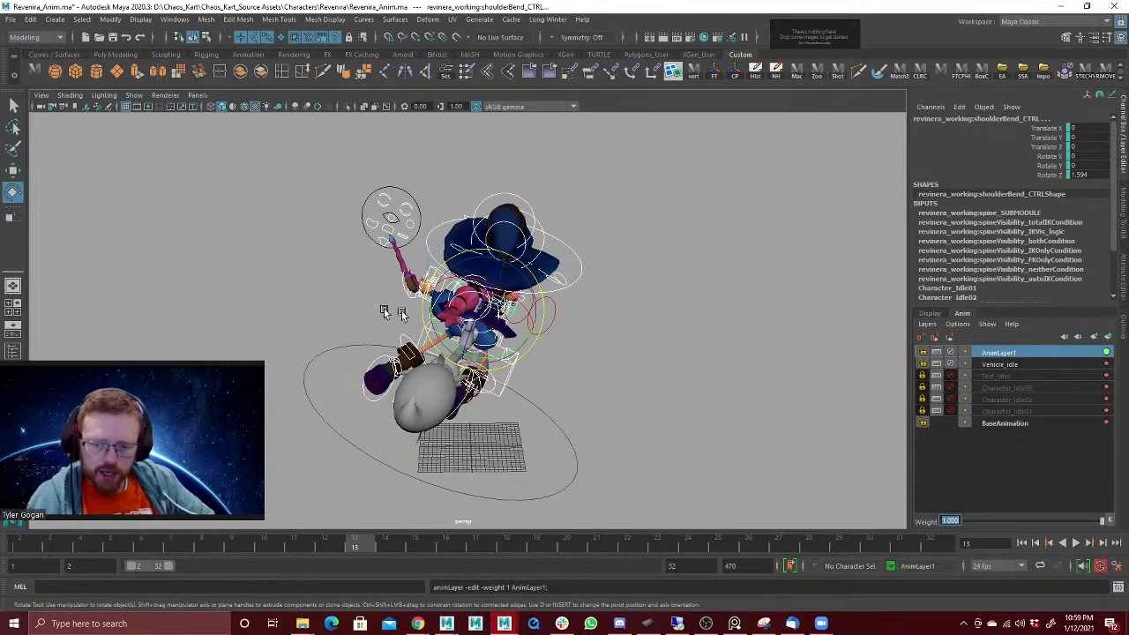
{"action": "key", "text": "alt+v"}
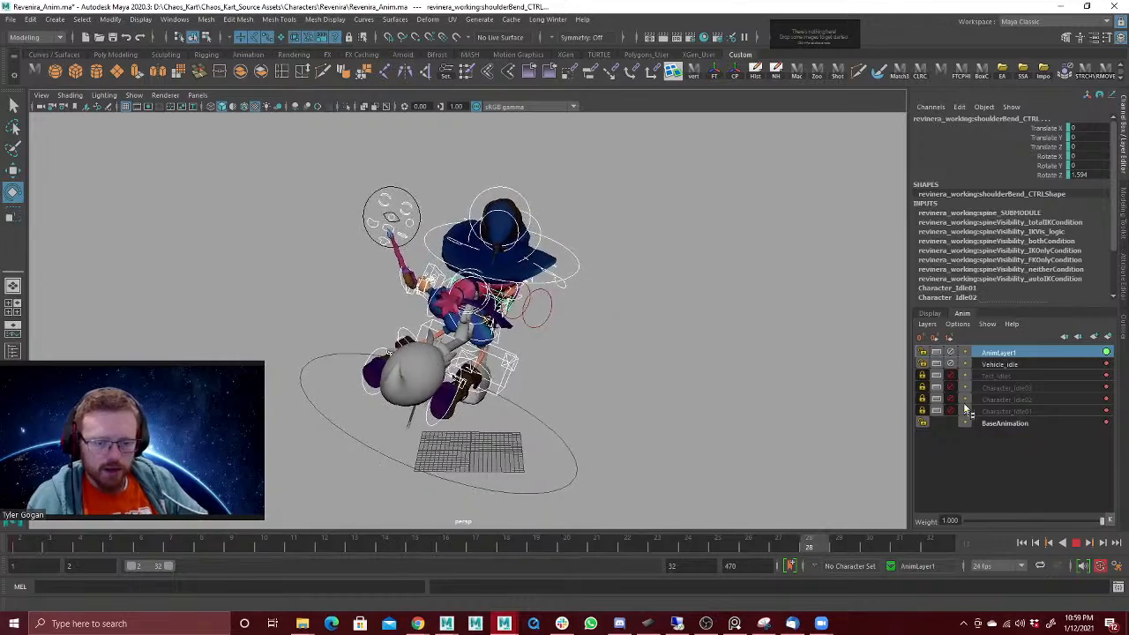
Step: Raise the Vehicle_idle layer's weight to 1 during playback, and stop the playback
{"action": "left_click", "coordinate": [1011, 364]}
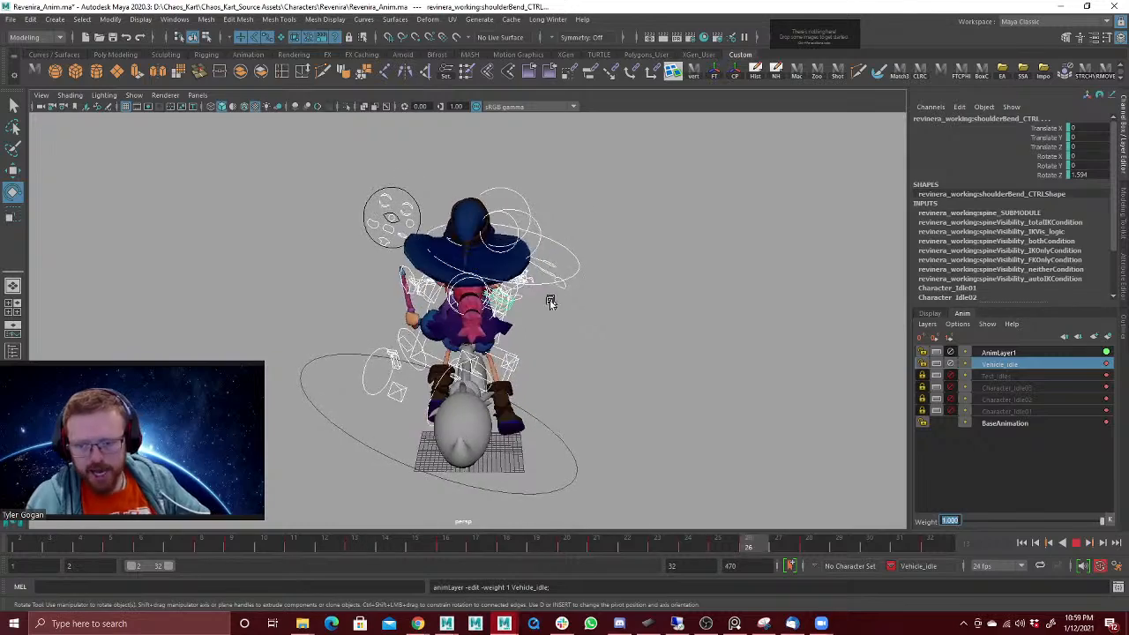
{"action": "left_click", "coordinate": [1077, 543]}
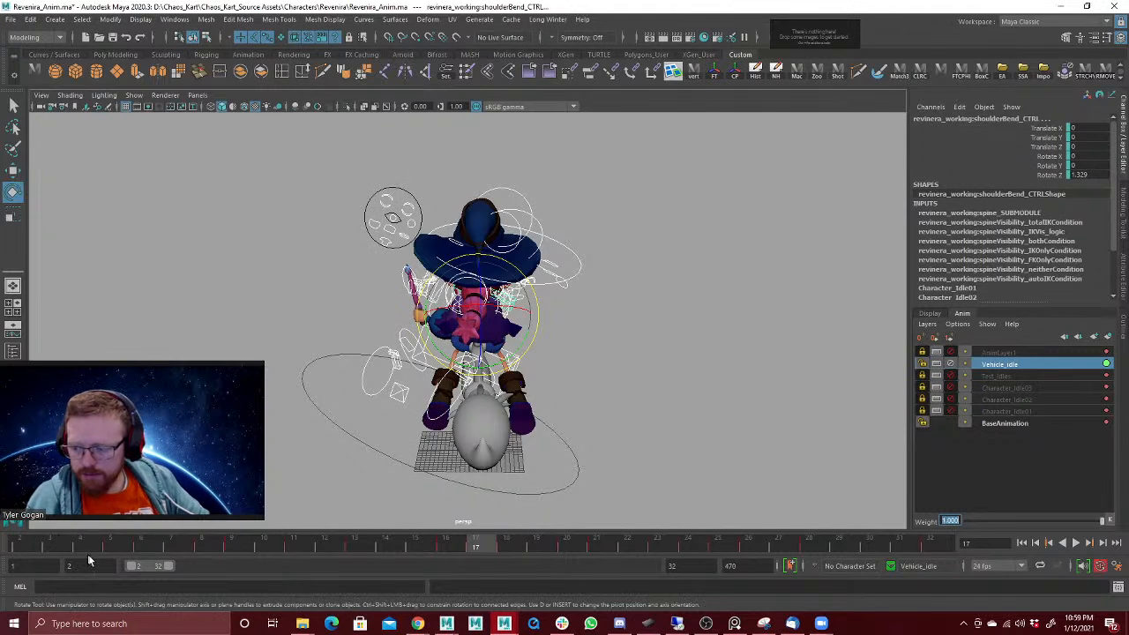
Step: Set the playback range to start at frame 1, mute Vehicle_idle, unmute AnimLayer1 and go to frame 2
{"action": "left_click_drag", "start_coordinate": [88, 565], "coordinate": [4, 574]}
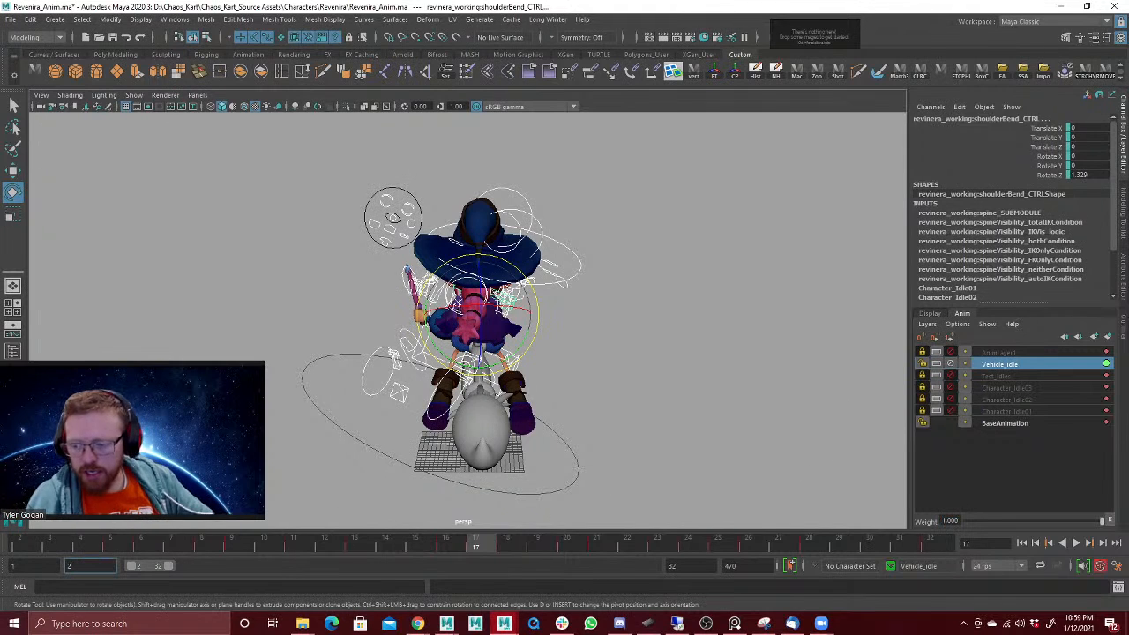
{"action": "type", "text": "1"}
{"action": "key", "text": "Return"}
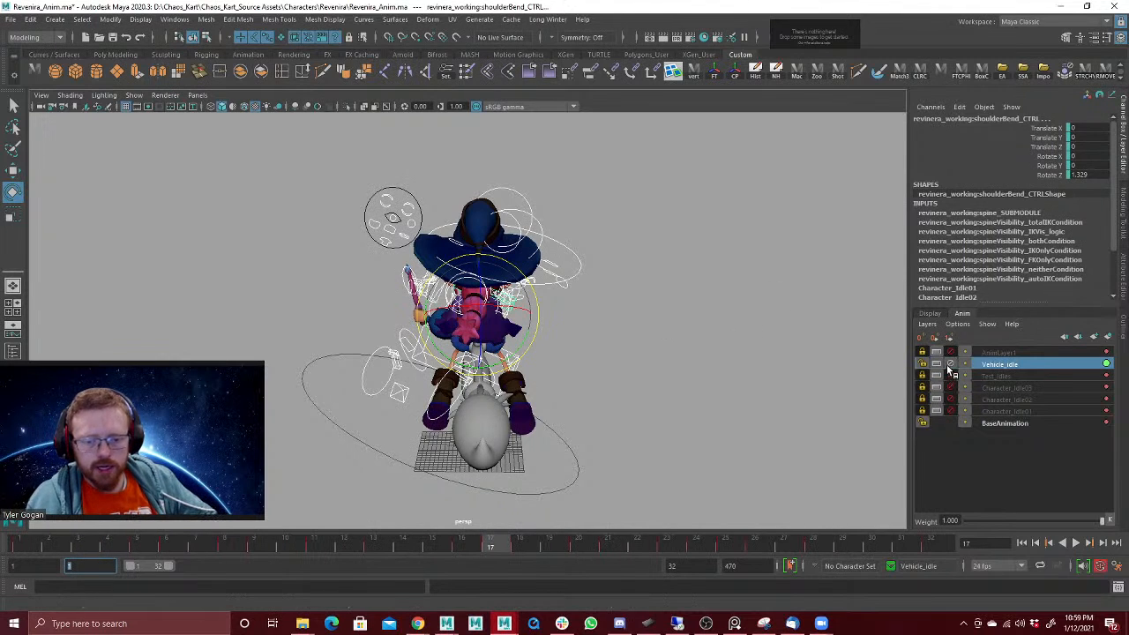
{"action": "left_click", "coordinate": [1022, 353]}
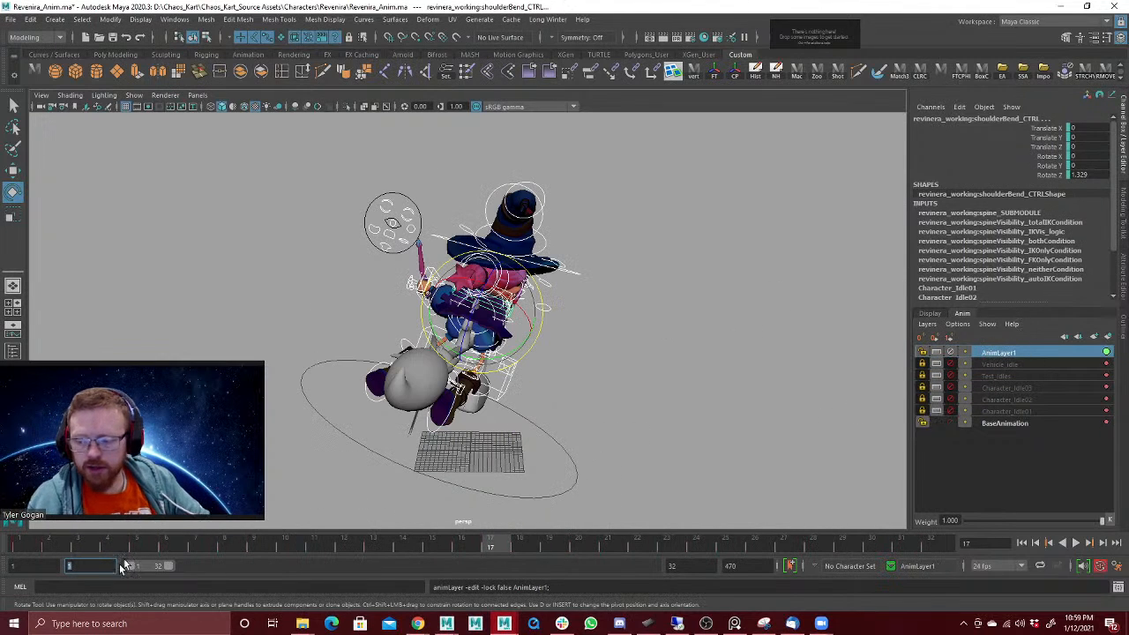
{"action": "left_click_drag", "start_coordinate": [28, 546], "coordinate": [57, 548]}
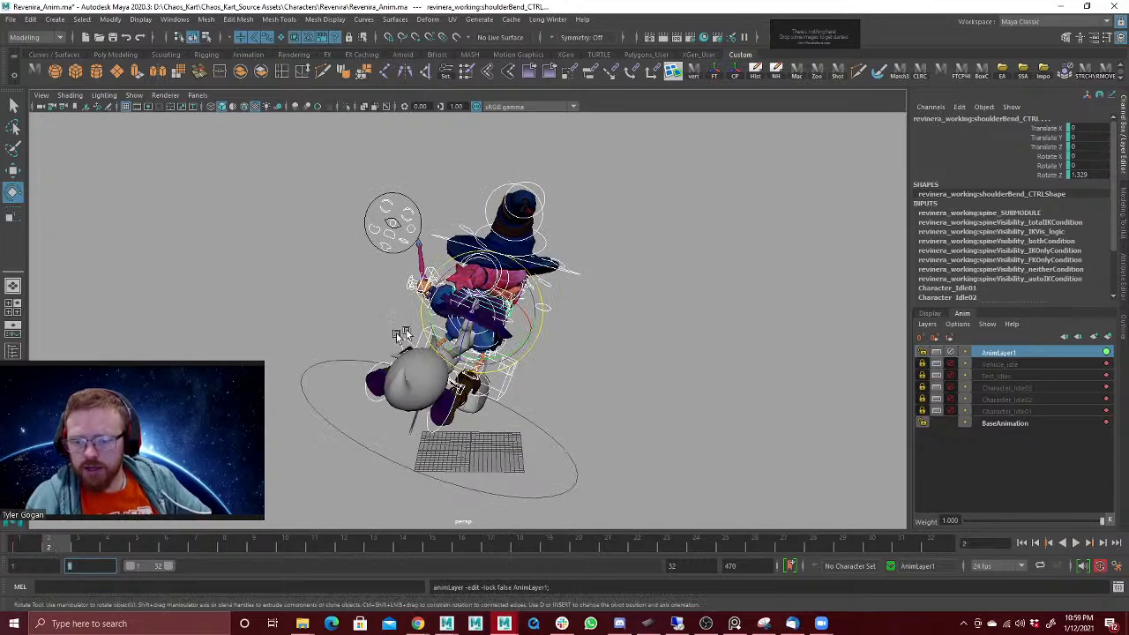
Step: Rotate the witch's neck control on AnimLayer1 at frame 2
{"action": "scroll", "coordinate": [631, 260], "scroll_direction": "up", "scroll_amount": 5}
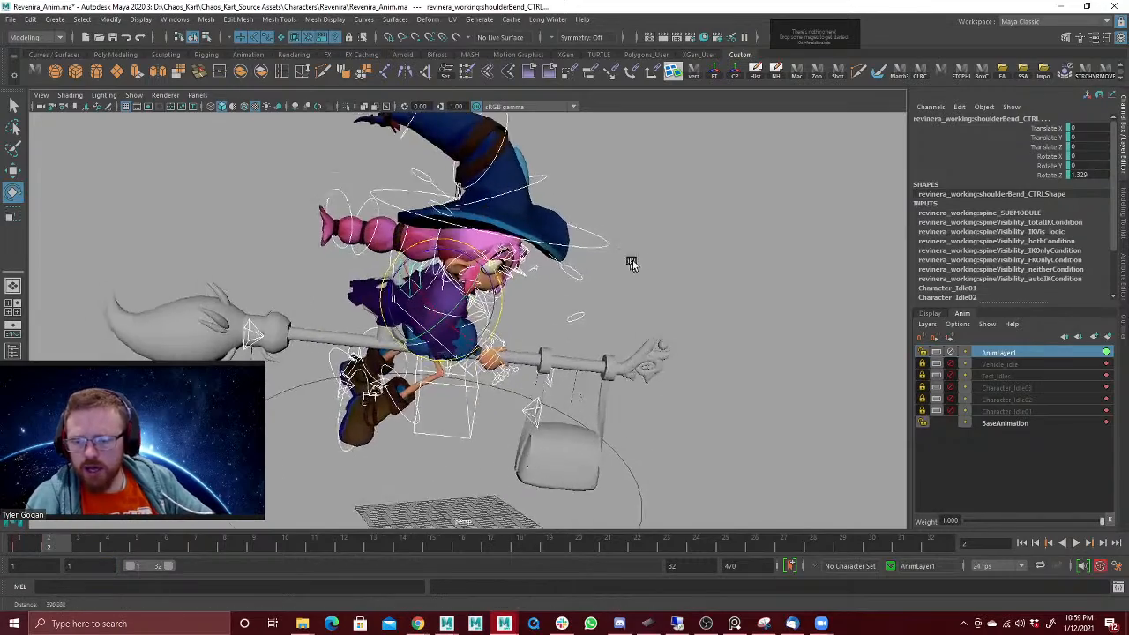
{"action": "key", "text": "w"}
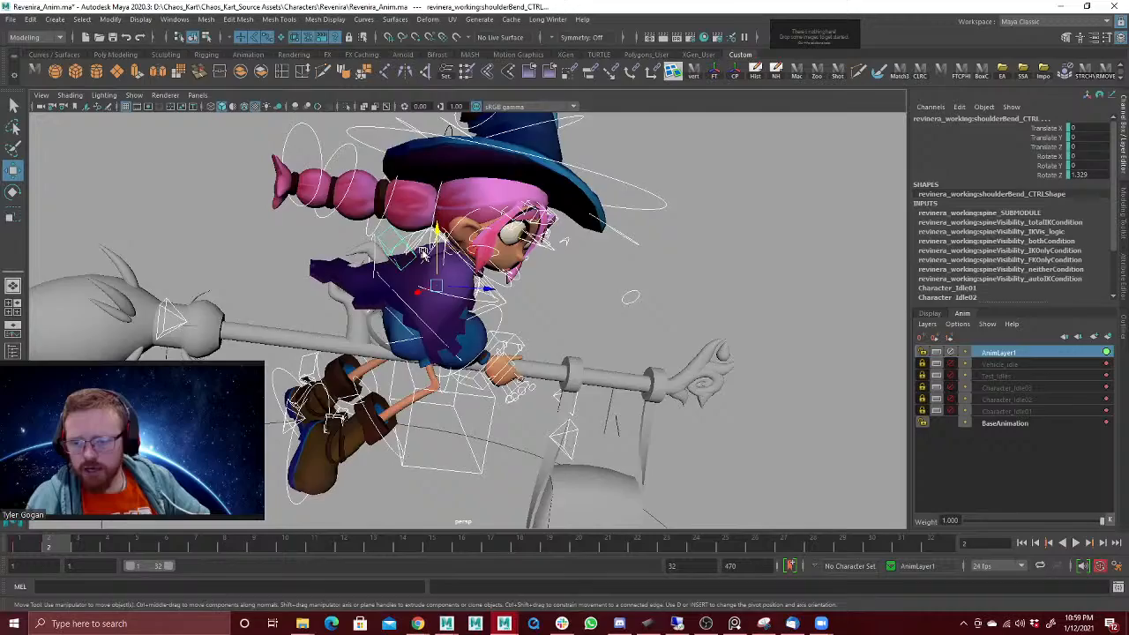
{"action": "left_click_drag", "start_coordinate": [423, 252], "coordinate": [433, 302], "text": "alt"}
{"action": "left_click", "coordinate": [388, 307]}
{"action": "key", "text": "e"}
{"action": "right_click_drag", "start_coordinate": [434, 303], "coordinate": [495, 270], "text": "alt"}
{"action": "key", "text": "w"}
{"action": "left_click", "coordinate": [364, 295]}
{"action": "key", "text": "e"}
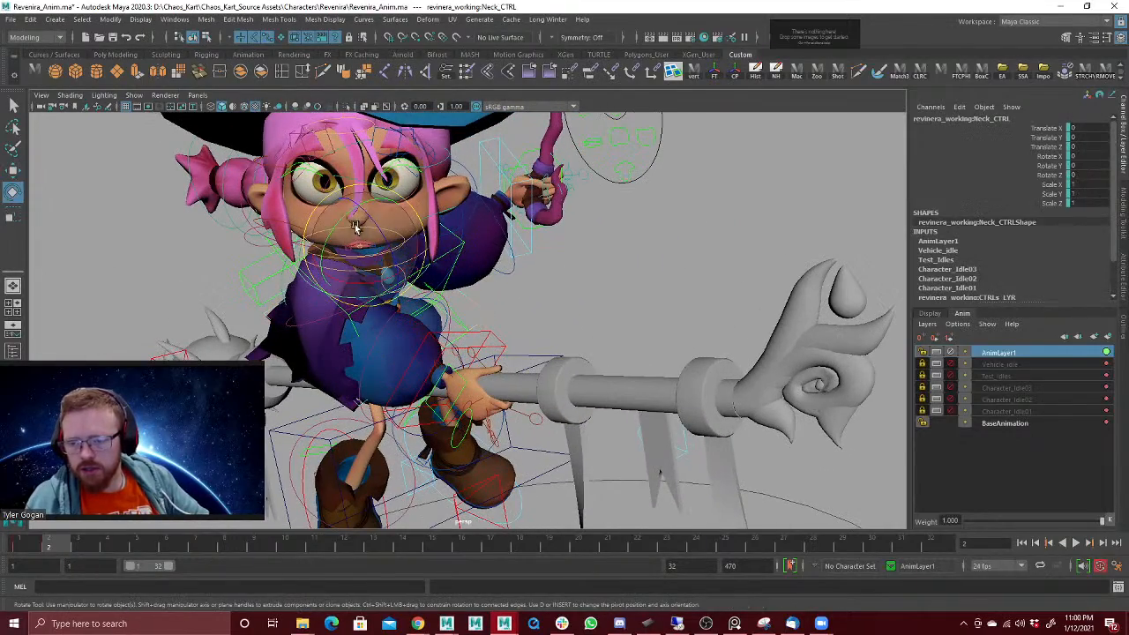
{"action": "left_click_drag", "start_coordinate": [355, 227], "coordinate": [333, 232]}
Step: Select the wand arm's IK control (Left_arm_IKCTRL) and play the turn animation
{"action": "left_click_drag", "start_coordinate": [406, 282], "coordinate": [481, 298], "text": "alt"}
{"action": "key", "text": "w"}
{"action": "left_click", "coordinate": [462, 295]}
{"action": "key", "text": "e"}
{"action": "left_click_drag", "start_coordinate": [480, 298], "coordinate": [472, 262], "text": "alt"}
{"action": "key", "text": "w"}
{"action": "left_click", "coordinate": [434, 243]}
{"action": "key", "text": "e"}
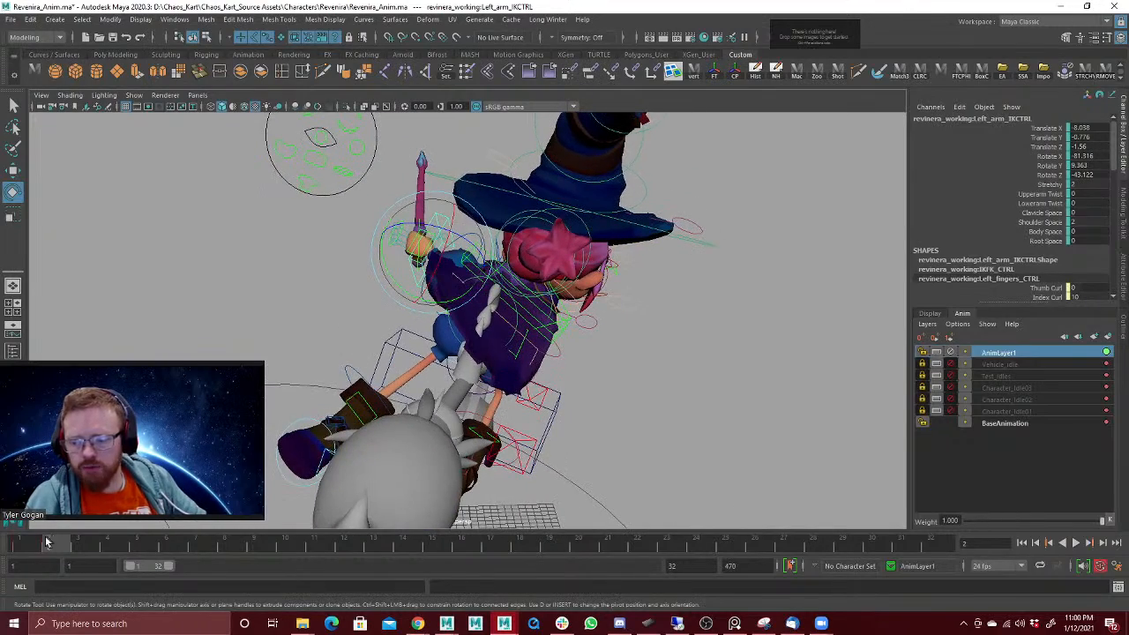
{"action": "key", "text": "alt+v"}
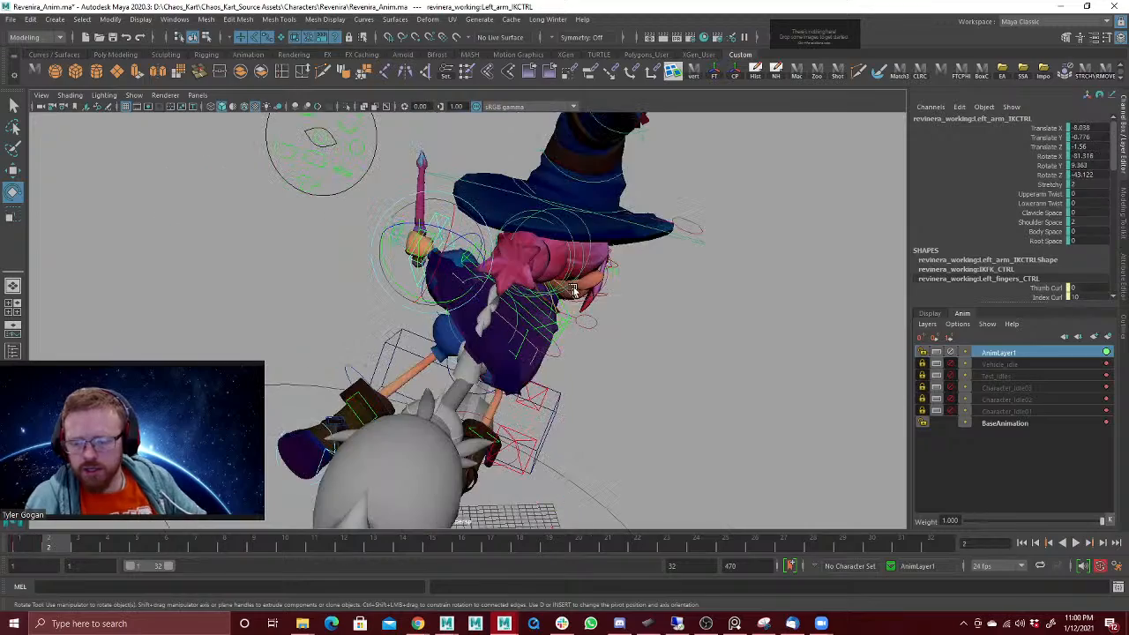
Step: Try a different rotation of the witch's head control at frame 2, and undo it
{"action": "left_click_drag", "start_coordinate": [573, 291], "coordinate": [625, 256], "text": "alt"}
{"action": "right_click_drag", "start_coordinate": [625, 256], "coordinate": [289, 349], "text": "alt"}
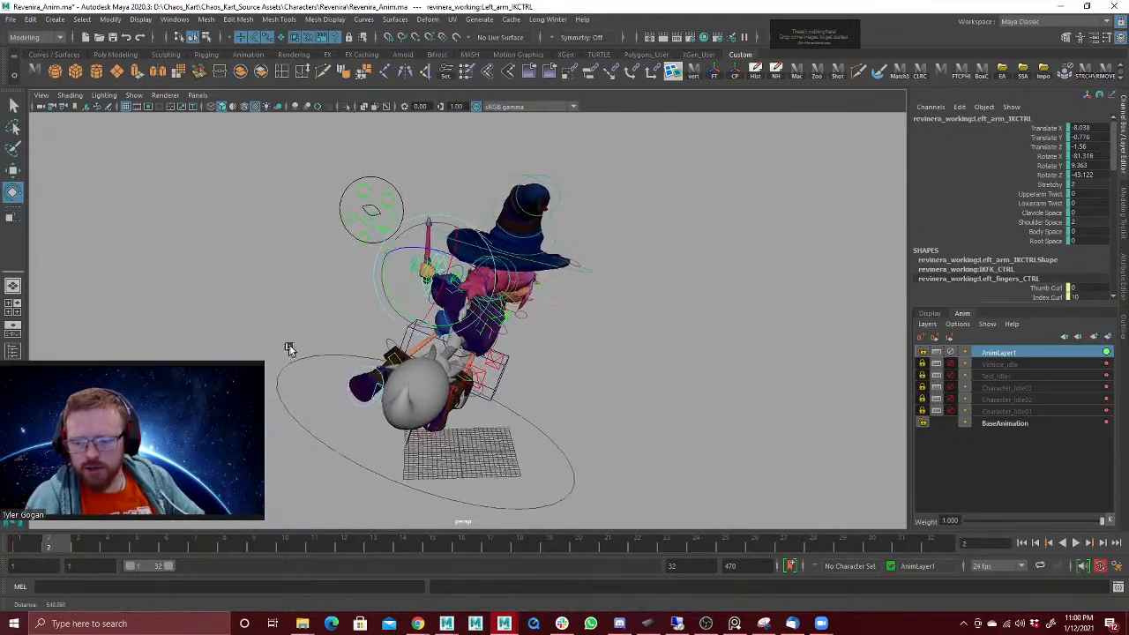
{"action": "left_click_drag", "start_coordinate": [289, 349], "coordinate": [482, 252], "text": "alt"}
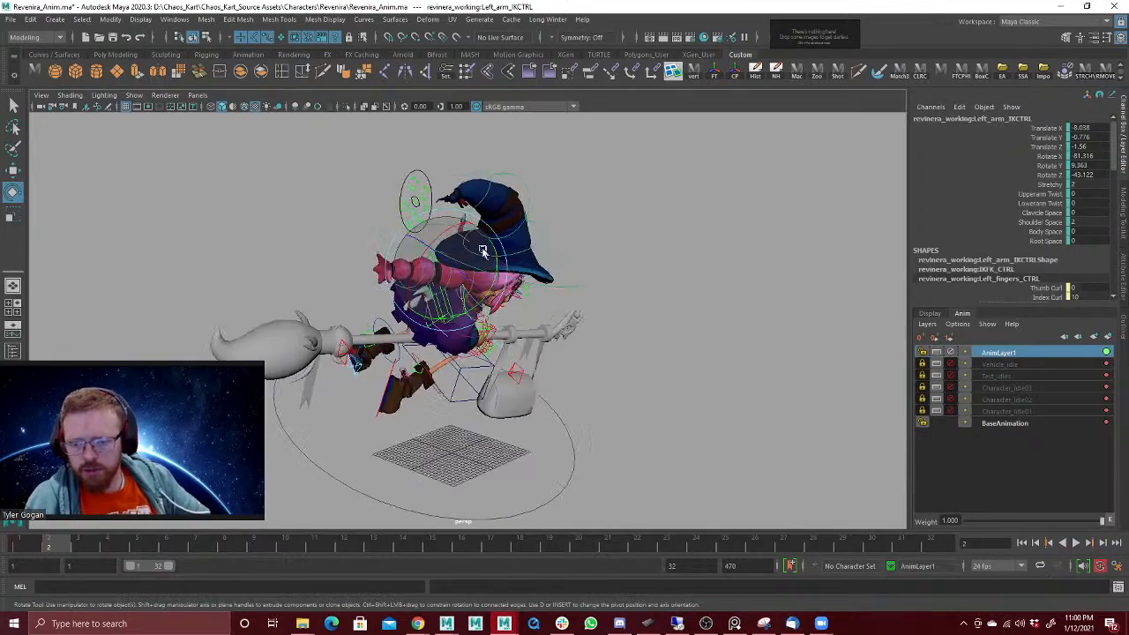
{"action": "right_click_drag", "start_coordinate": [609, 253], "coordinate": [713, 282], "text": "alt"}
{"action": "left_click_drag", "start_coordinate": [713, 282], "coordinate": [605, 267], "text": "alt"}
{"action": "key", "text": "w"}
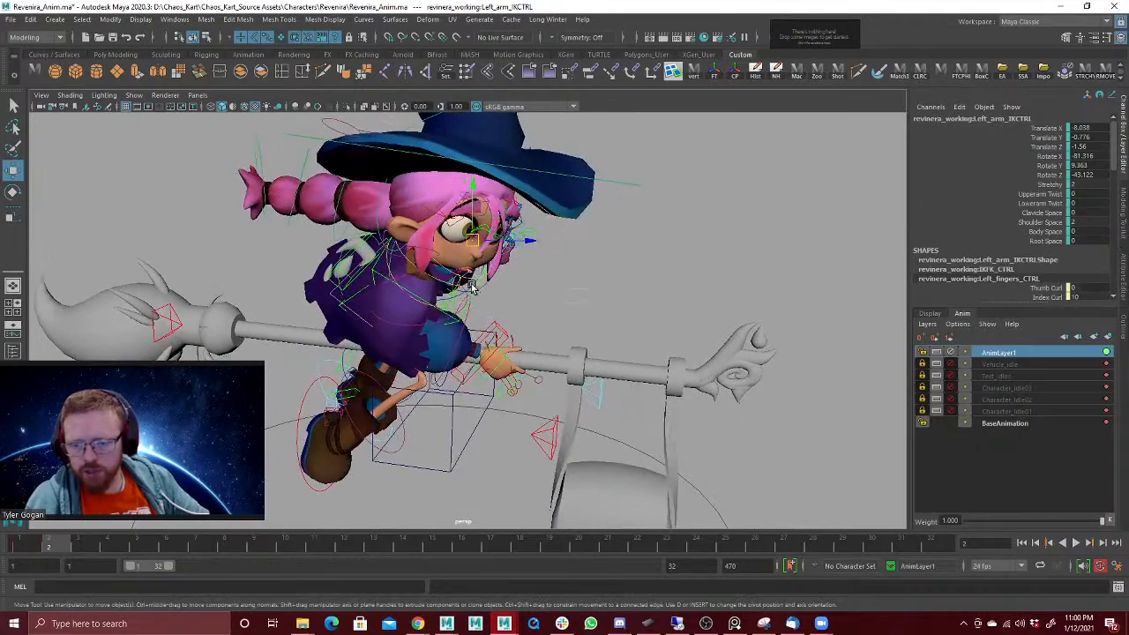
{"action": "left_click", "coordinate": [501, 250]}
{"action": "key", "text": "e"}
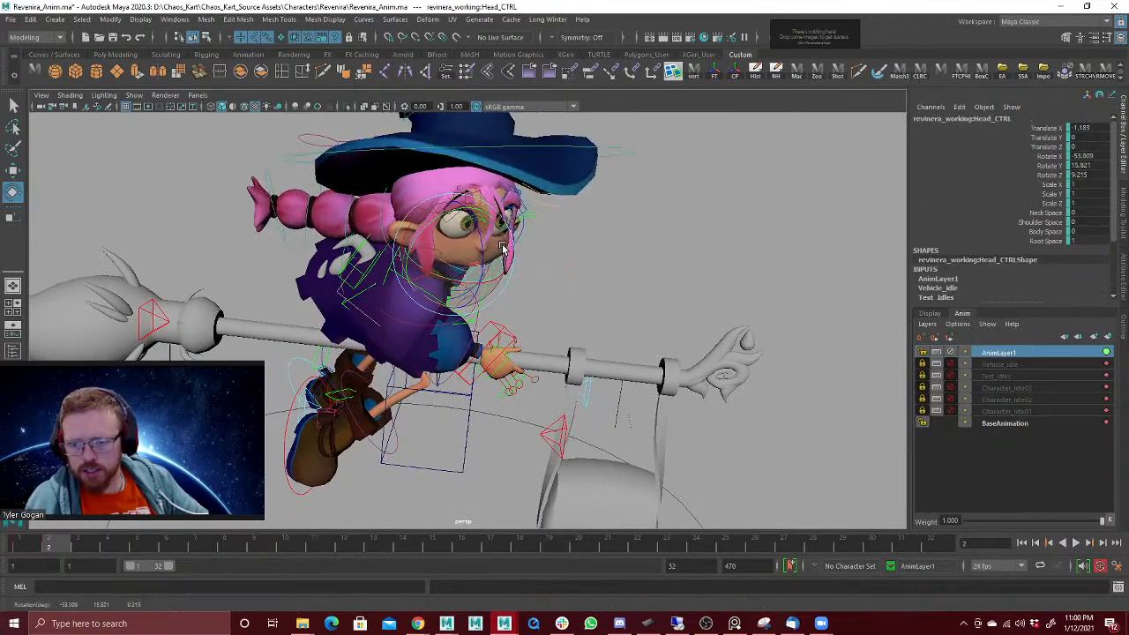
{"action": "left_click_drag", "start_coordinate": [503, 250], "coordinate": [528, 268]}
{"action": "key", "text": "ctrl+z"}
Step: Play the turn pose viewed from behind the broom
{"action": "left_click_drag", "start_coordinate": [645, 265], "coordinate": [625, 259], "text": "alt"}
{"action": "right_click_drag", "start_coordinate": [624, 259], "coordinate": [302, 345], "text": "alt"}
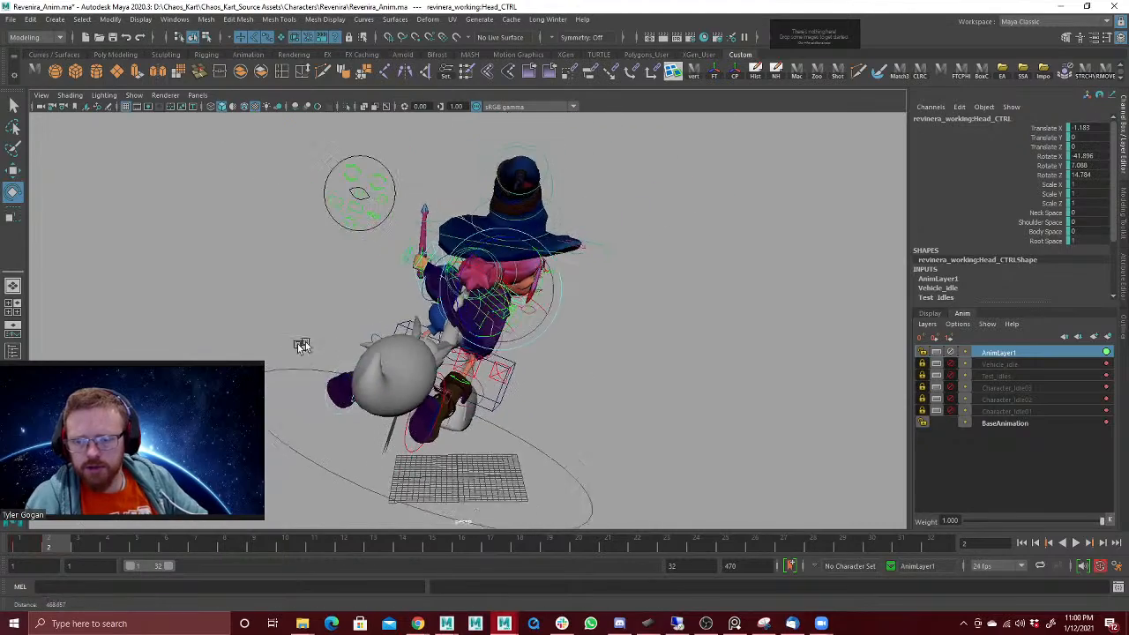
{"action": "left_click_drag", "start_coordinate": [303, 345], "coordinate": [383, 318], "text": "alt"}
{"action": "key", "text": "alt+v"}
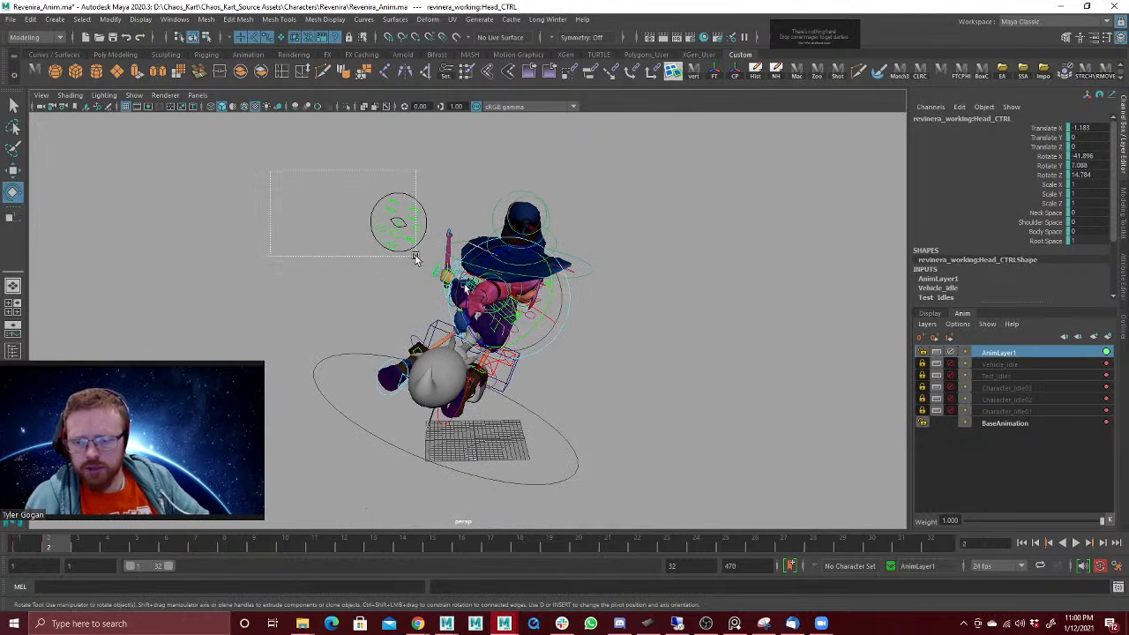
Step: Select all of the witch's rig controls, set a key on them and return to frame 2
{"action": "left_click_drag", "start_coordinate": [416, 256], "coordinate": [642, 521]}
{"action": "left_click_drag", "start_coordinate": [554, 440], "coordinate": [528, 496], "text": "ctrl"}
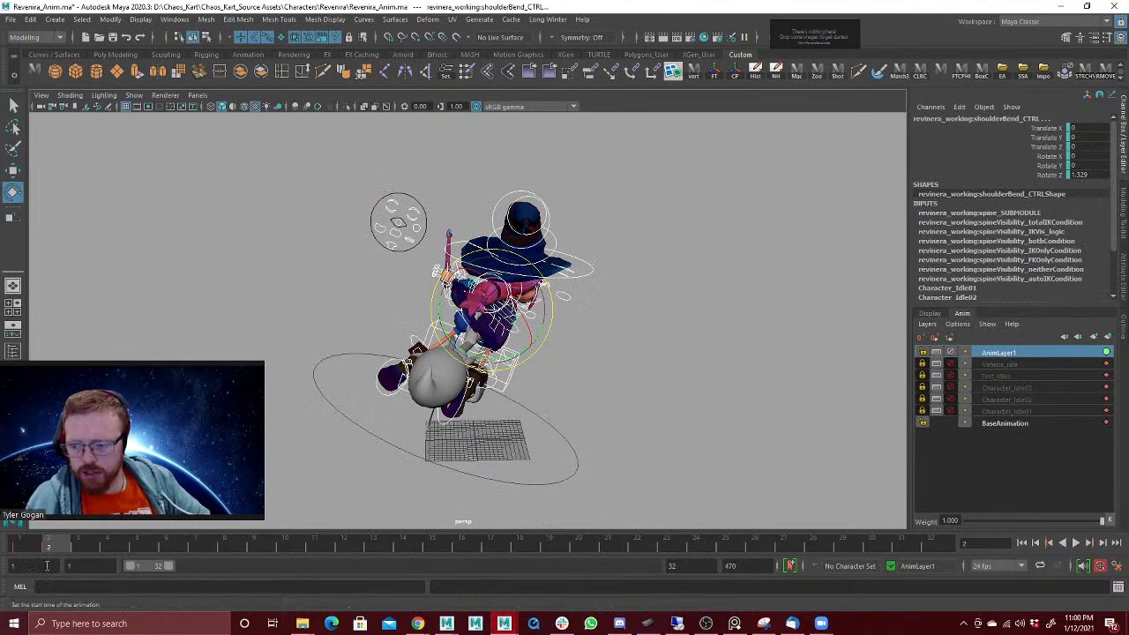
{"action": "left_click", "coordinate": [35, 546]}
{"action": "key", "text": "s"}
{"action": "left_click", "coordinate": [58, 544]}
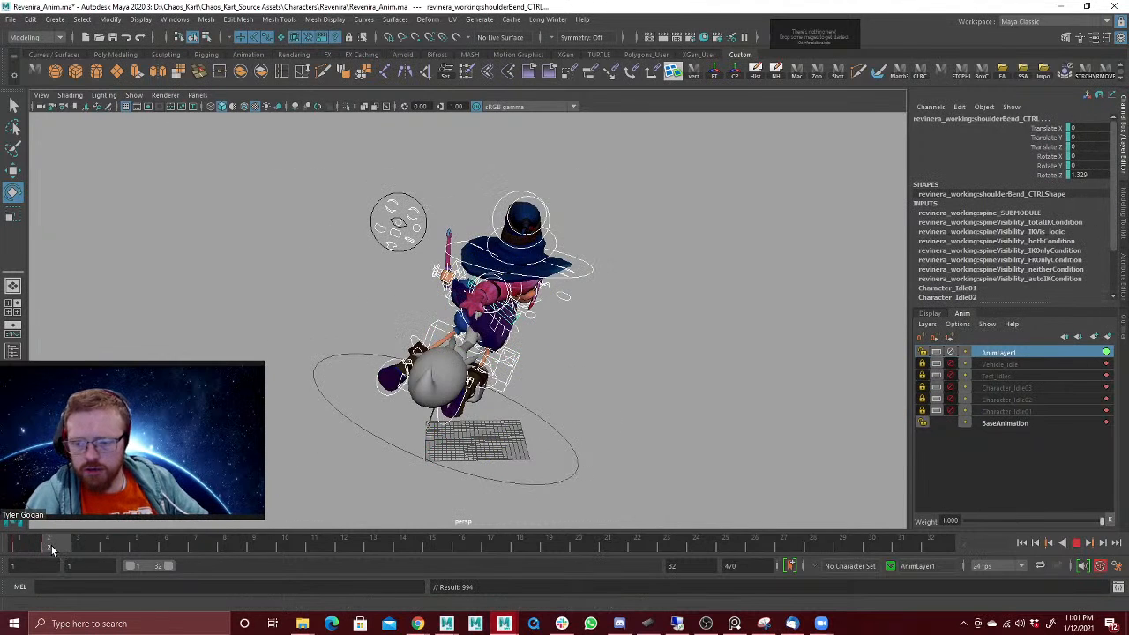
{"action": "left_click_drag", "start_coordinate": [52, 550], "coordinate": [69, 547]}
Step: Select the hat's FK point controls and carry their frame 1 values over to frame 2
{"action": "right_click_drag", "start_coordinate": [528, 238], "coordinate": [680, 226], "text": "alt"}
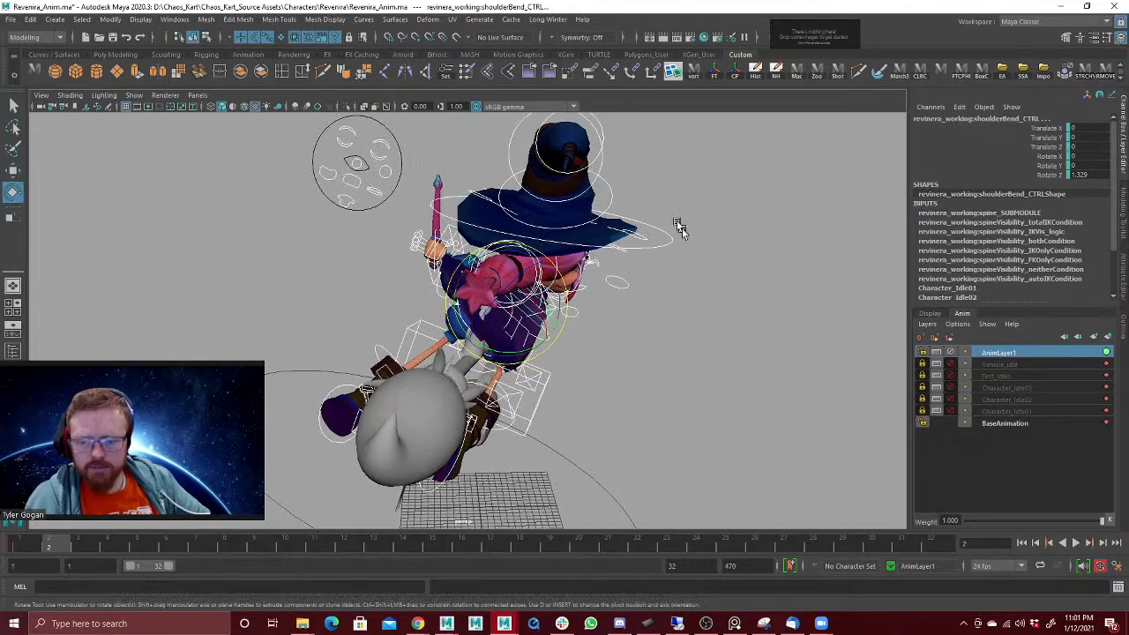
{"action": "left_click_drag", "start_coordinate": [597, 249], "coordinate": [626, 237], "text": "alt"}
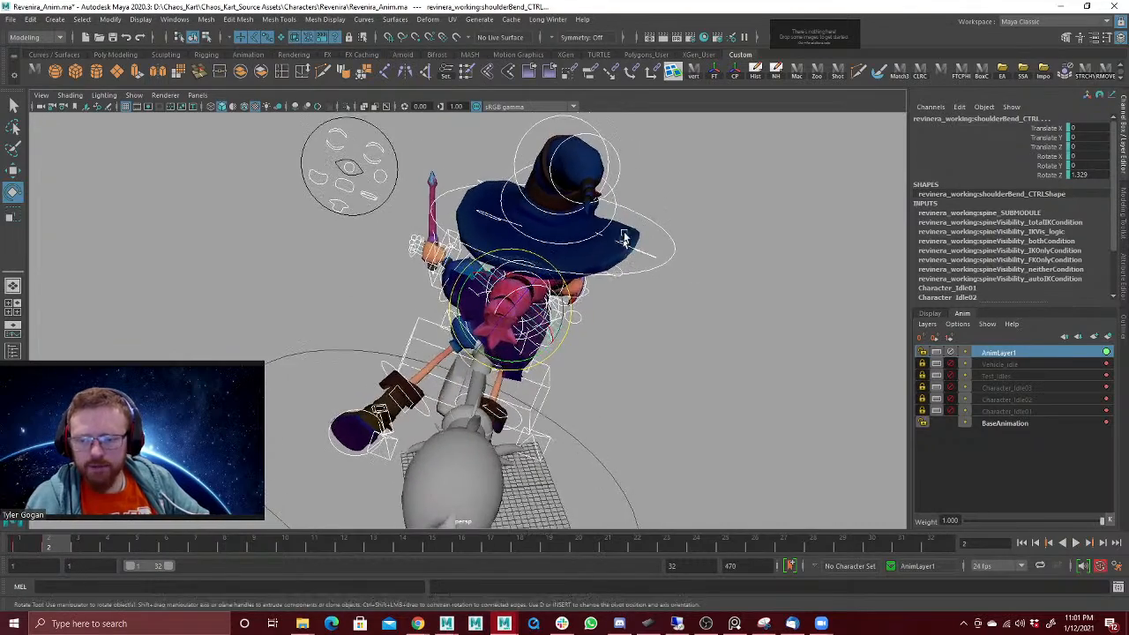
{"action": "key", "text": "w"}
{"action": "left_click_drag", "start_coordinate": [675, 170], "coordinate": [631, 166], "text": "alt"}
{"action": "left_click", "coordinate": [613, 187]}
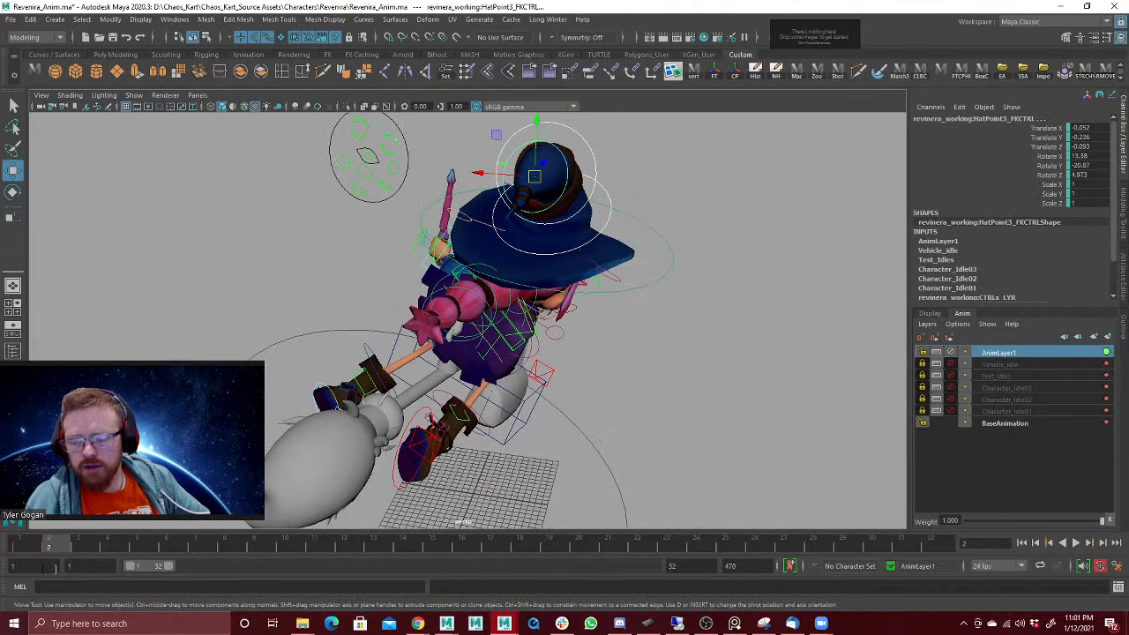
{"action": "left_click", "coordinate": [17, 544]}
{"action": "left_click", "coordinate": [53, 547]}
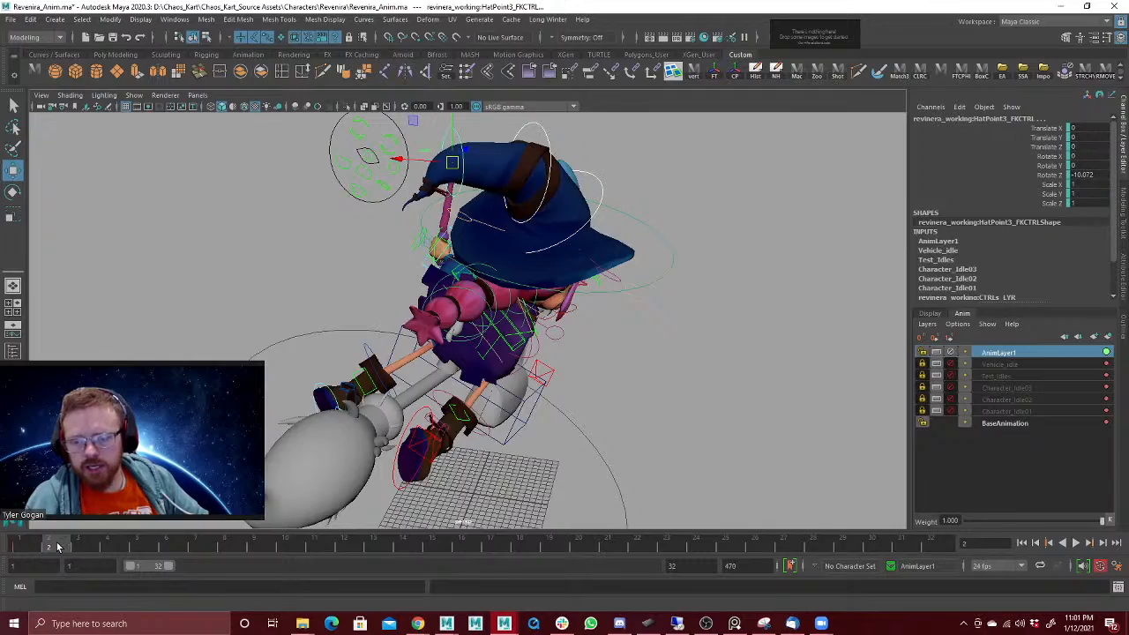
{"action": "left_click_drag", "start_coordinate": [263, 411], "coordinate": [217, 455], "text": "alt"}
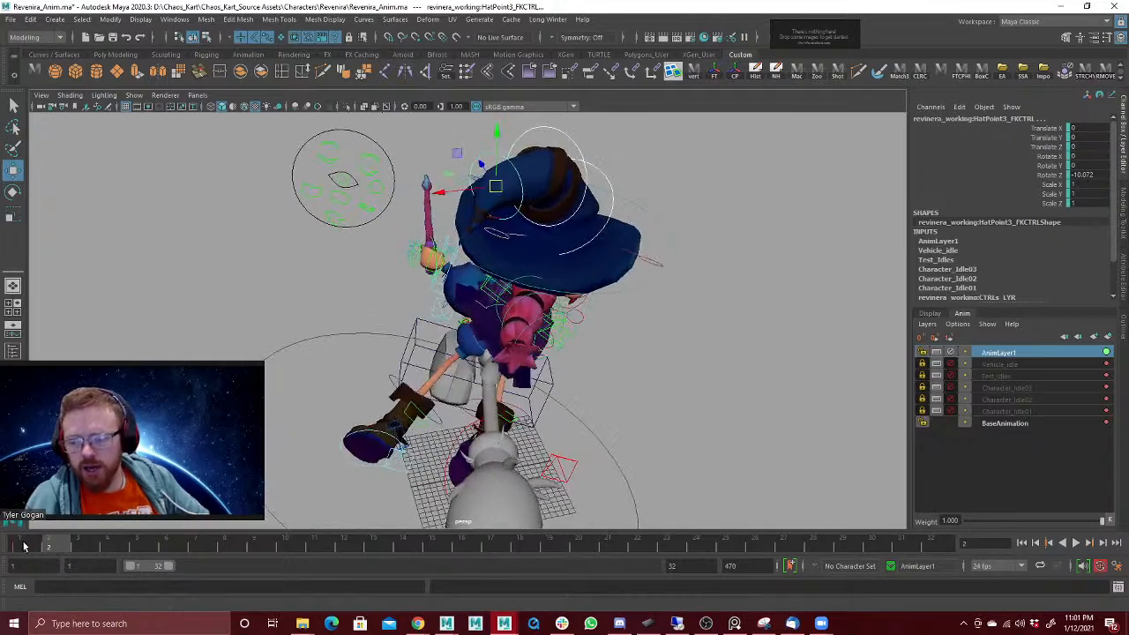
{"action": "left_click_drag", "start_coordinate": [24, 544], "coordinate": [76, 541]}
Step: Try rotating only the HatPoint1 control, and undo the rotation and the selection
{"action": "left_click_drag", "start_coordinate": [369, 360], "coordinate": [610, 254], "text": "alt"}
{"action": "left_click", "coordinate": [603, 169]}
{"action": "key", "text": "e"}
{"action": "left_click_drag", "start_coordinate": [540, 188], "coordinate": [571, 197]}
{"action": "right_click_drag", "start_coordinate": [688, 265], "coordinate": [555, 327], "text": "alt"}
{"action": "key", "text": "ctrl+z"}
{"action": "key", "text": "ctrl+z"}
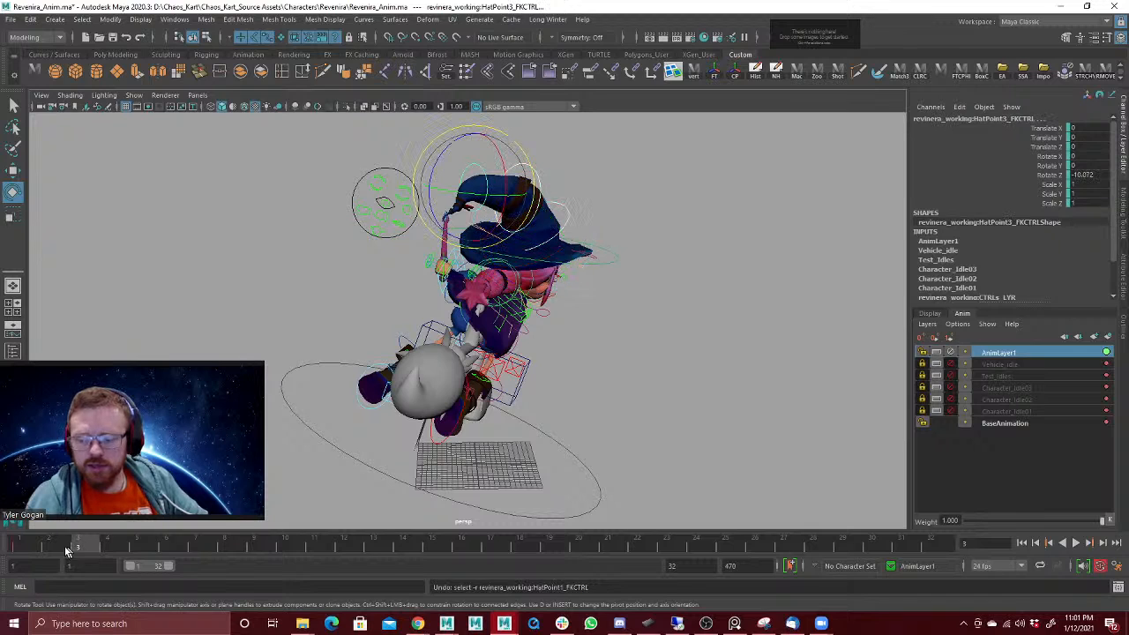
Step: Rotate the hat point controls at frame 2 to about 2.7, 11.9 and -3.2, key the rotation and play it back
{"action": "left_click", "coordinate": [61, 549]}
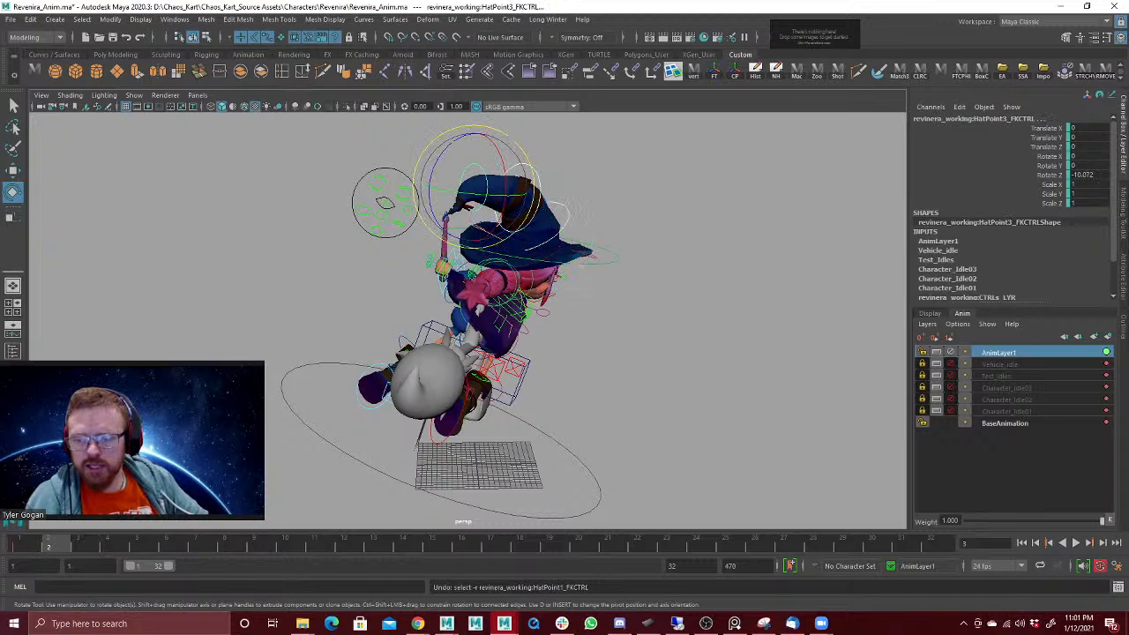
{"action": "left_click_drag", "start_coordinate": [469, 195], "coordinate": [480, 173]}
{"action": "key", "text": "shift+e"}
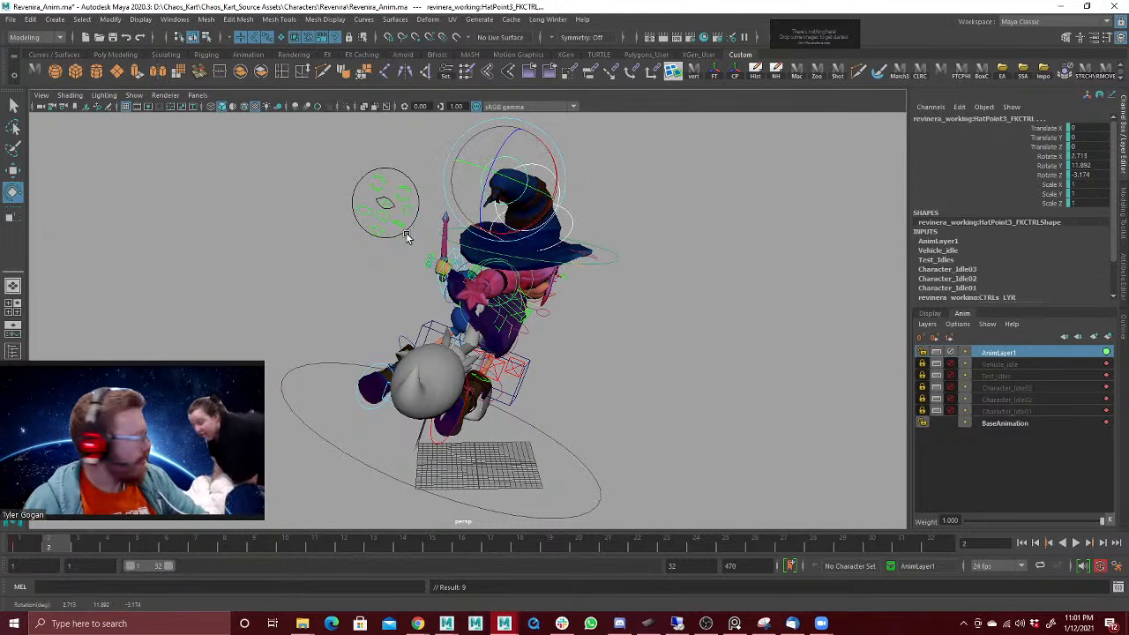
{"action": "key", "text": "alt+v"}
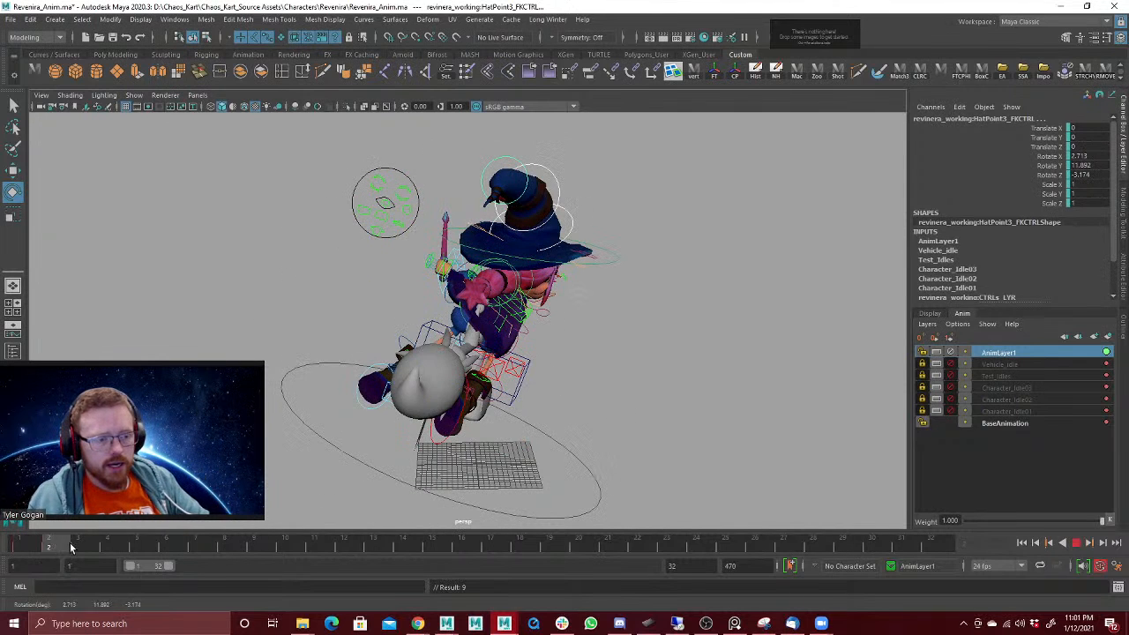
{"action": "left_click", "coordinate": [50, 545]}
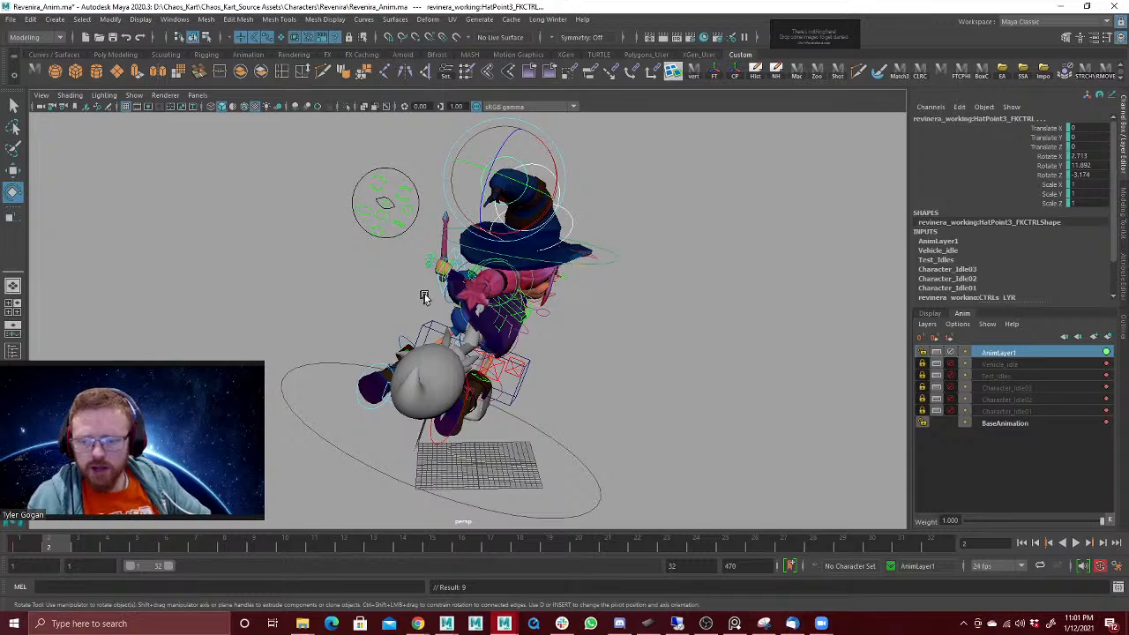
{"action": "left_click_drag", "start_coordinate": [424, 298], "coordinate": [419, 292], "text": "alt"}
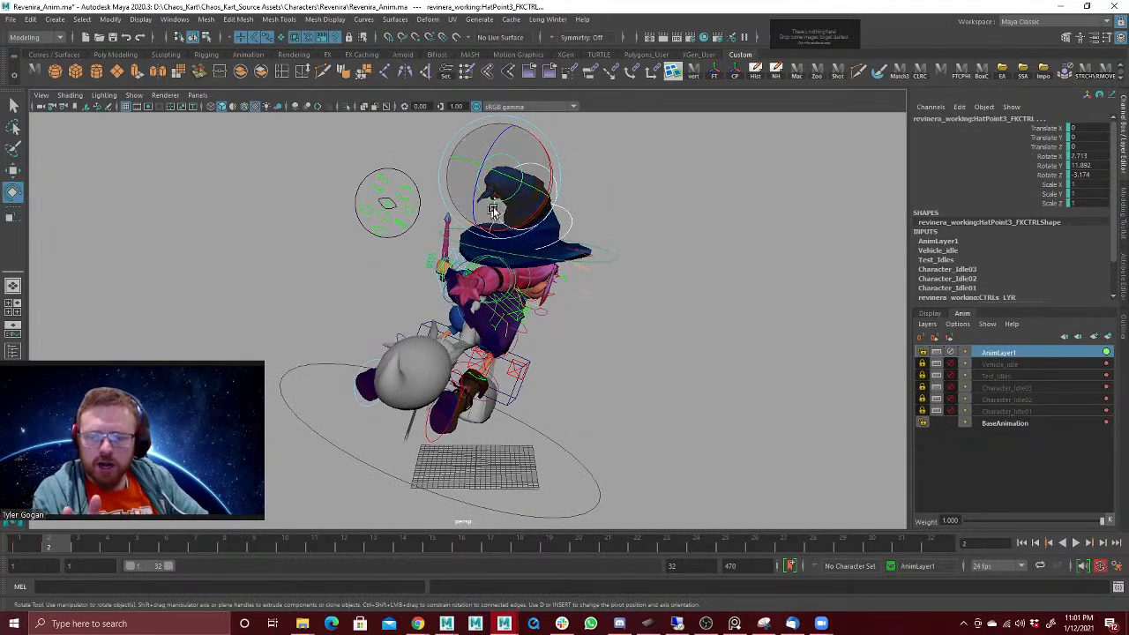
Step: Try rotating the hat point controls further to about 8.9, 22 and -2.6, and undo the rotation
{"action": "left_click_drag", "start_coordinate": [492, 210], "coordinate": [488, 234]}
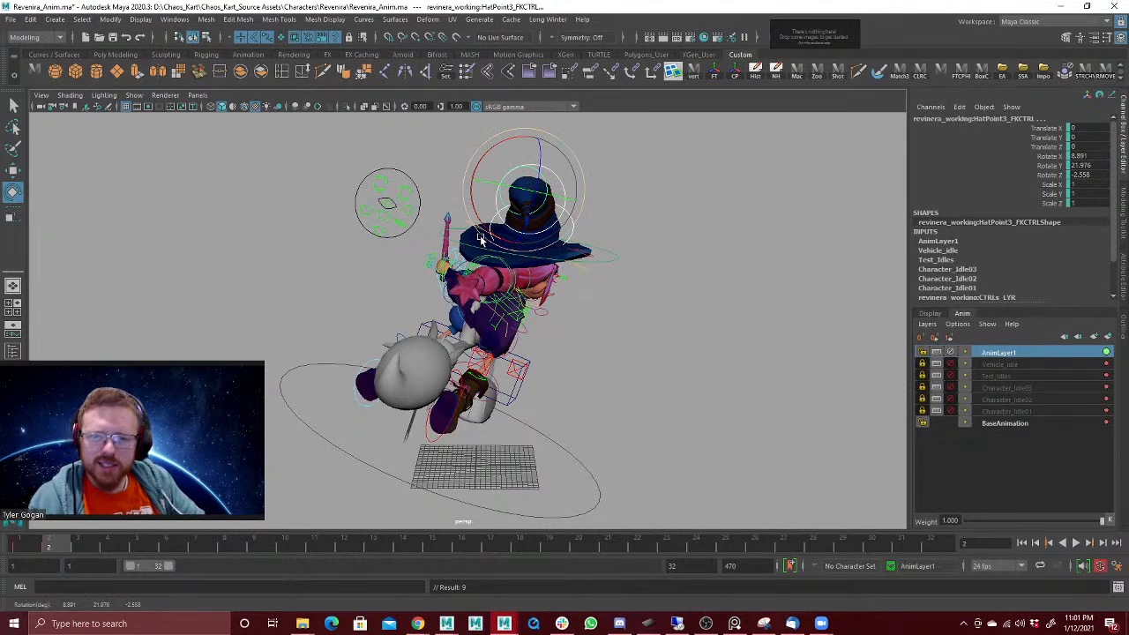
{"action": "key", "text": "ctrl+z"}
{"action": "key", "text": "ctrl+z"}
{"action": "key", "text": "ctrl+z"}
{"action": "key", "text": "ctrl+z"}
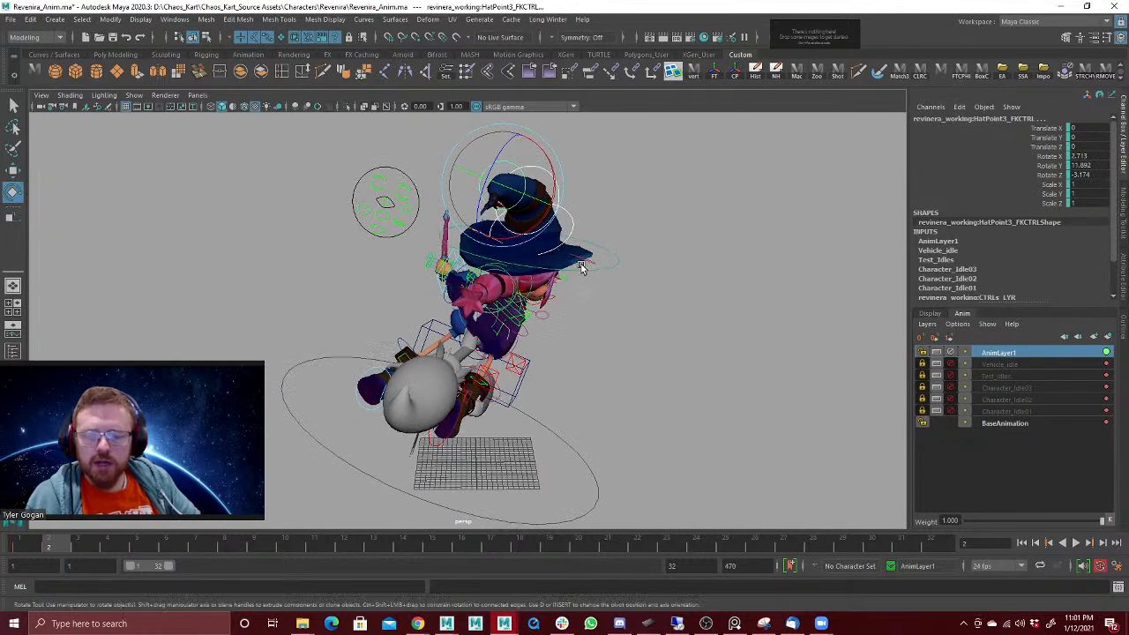
Step: Try moving and rotating the left arm IK control at frame 2, and undo the changes
{"action": "left_click", "coordinate": [460, 258]}
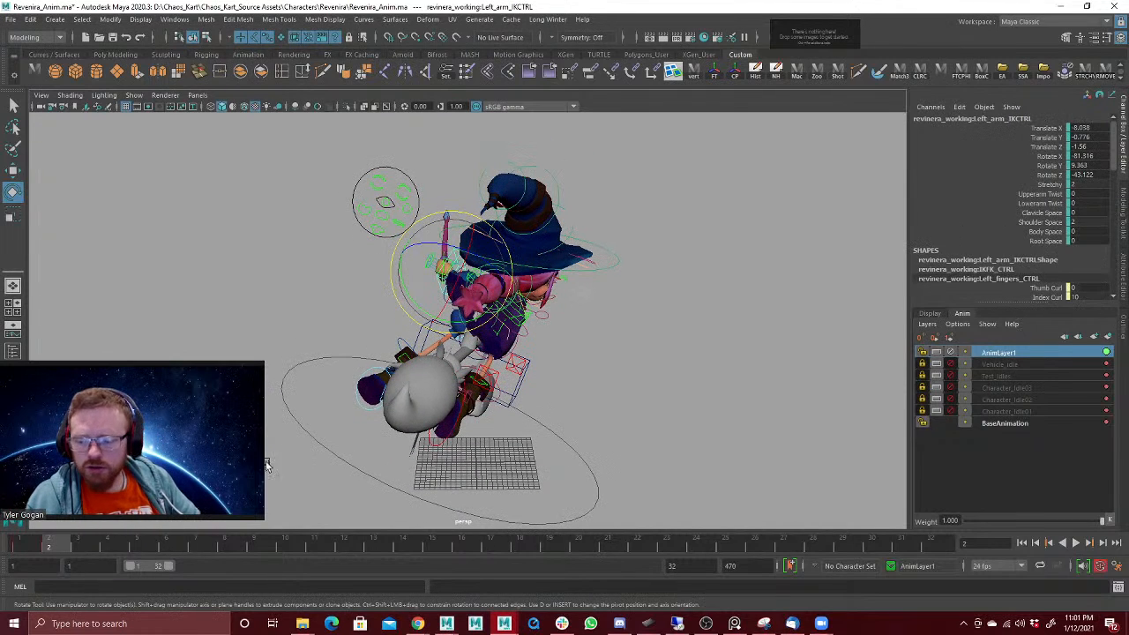
{"action": "key", "text": "w"}
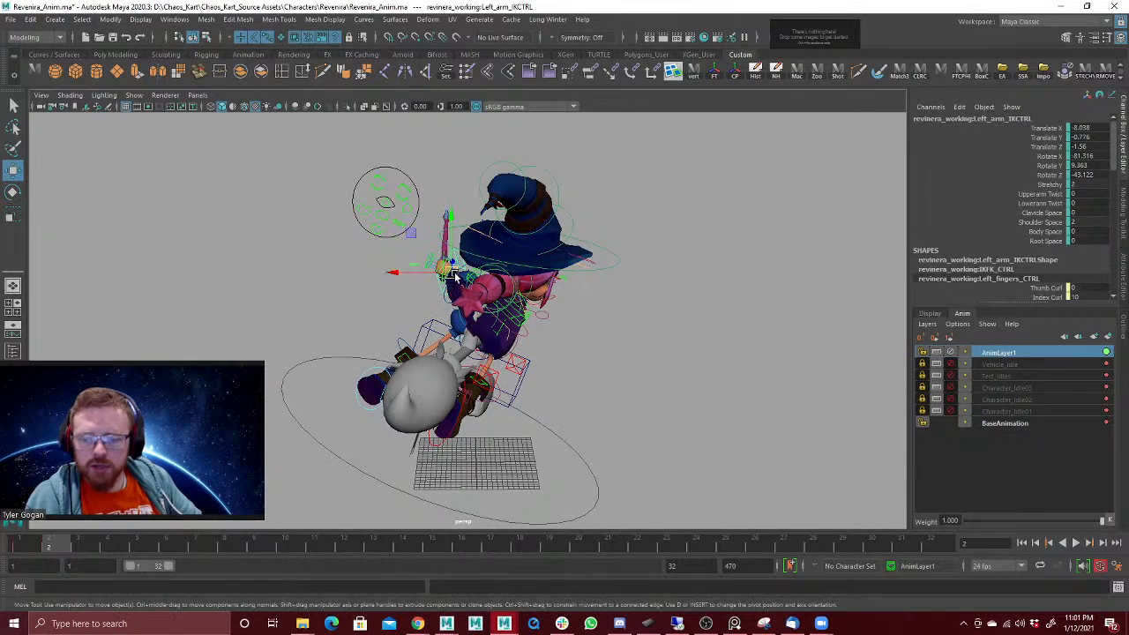
{"action": "left_click_drag", "start_coordinate": [454, 276], "coordinate": [471, 251]}
{"action": "key", "text": "e"}
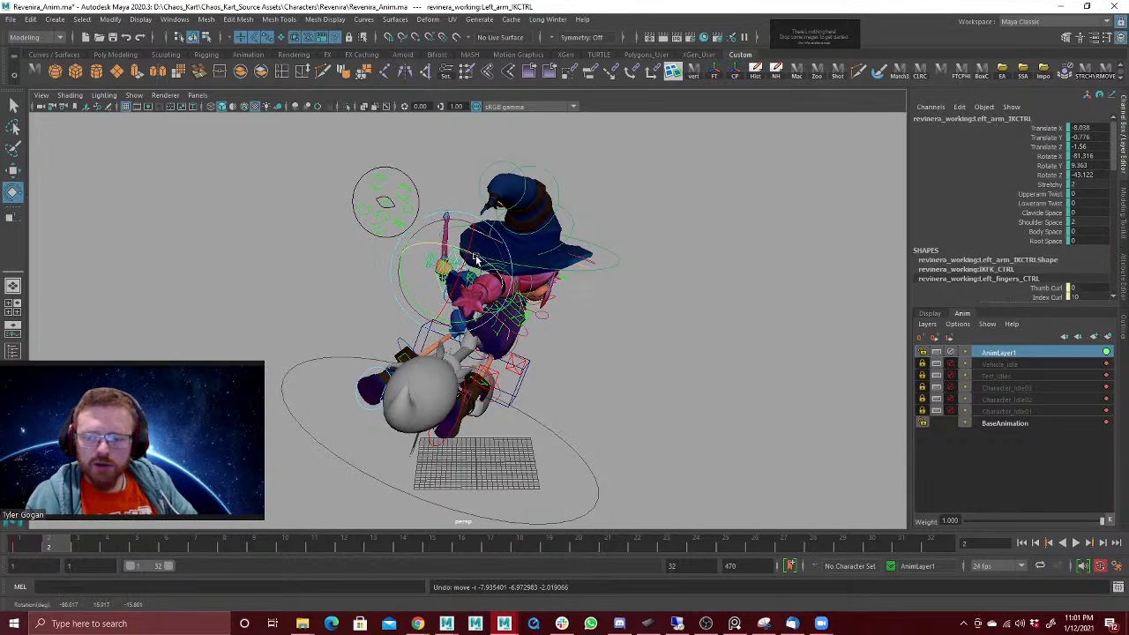
{"action": "left_click_drag", "start_coordinate": [488, 284], "coordinate": [506, 275], "text": "alt"}
{"action": "key", "text": "w"}
Step: Rotate the witch's Ponytail2 FK control at frame 2 to about -9.9, 26.4 and 13.1
{"action": "left_click", "coordinate": [506, 272]}
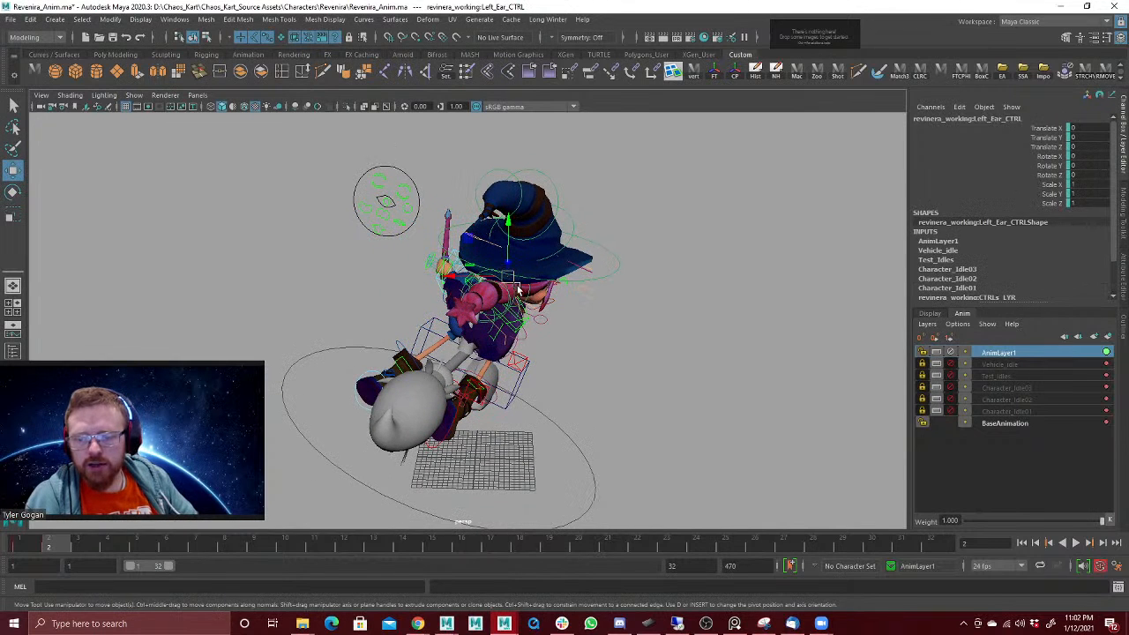
{"action": "left_click", "coordinate": [513, 293]}
{"action": "left_click", "coordinate": [505, 300]}
{"action": "key", "text": "e"}
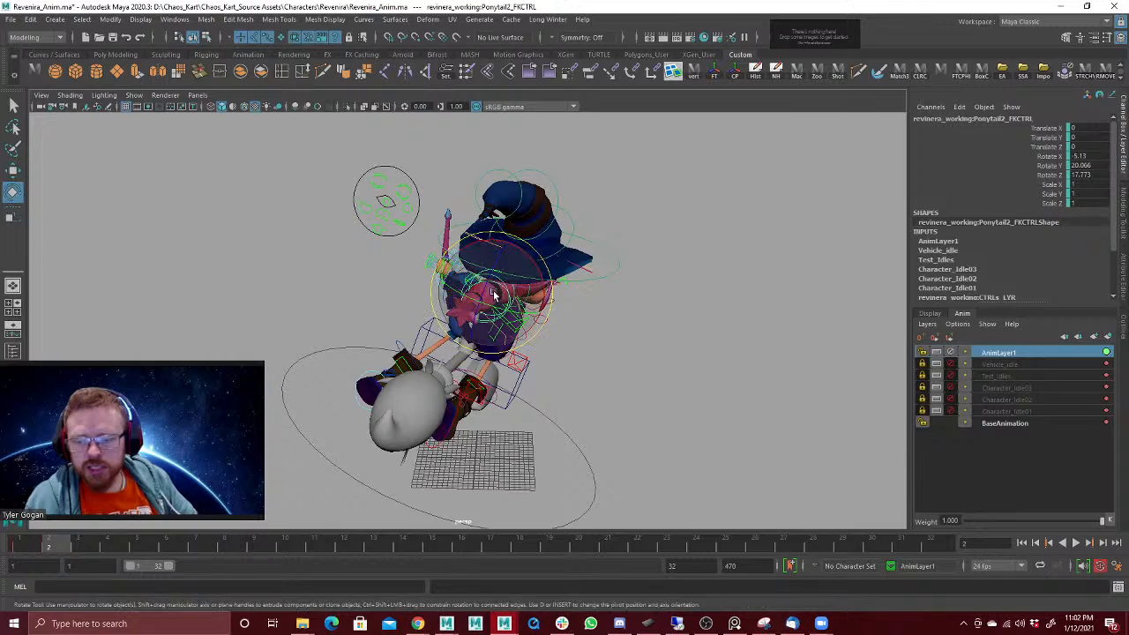
{"action": "mouse_move", "coordinate": [560, 297]}
{"action": "left_mouse_down", "text": "alt"}
{"action": "mouse_move", "coordinate": [574, 297]}
{"action": "mouse_move", "coordinate": [565, 291]}
{"action": "left_mouse_up", "text": "alt"}
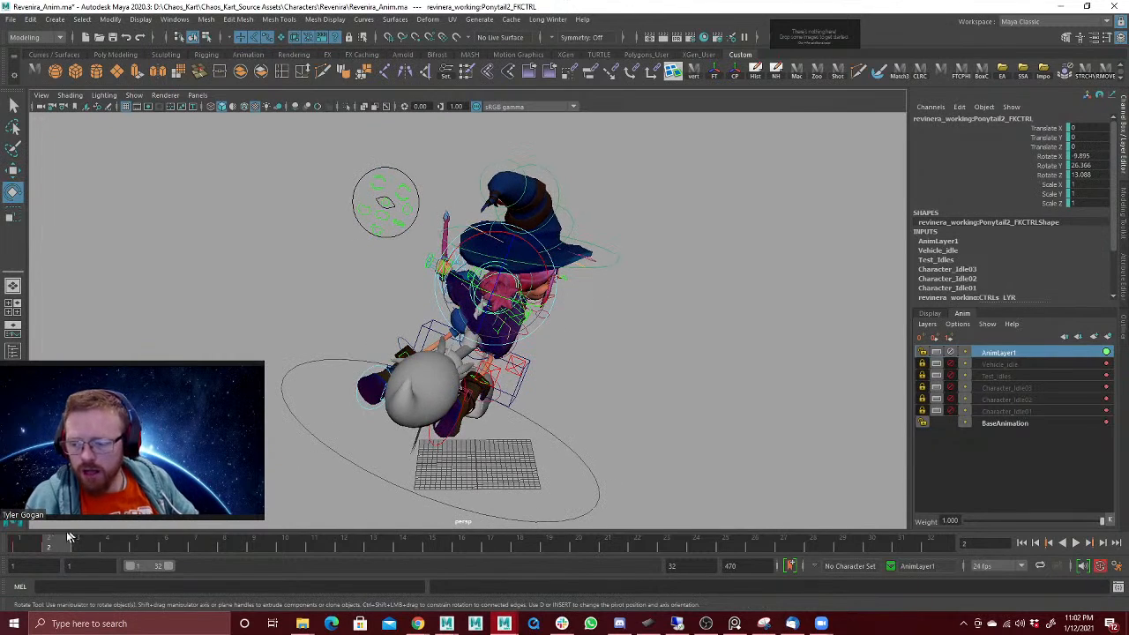
Step: Compare the poses at frames 1 and 2, and select and key all of the witch's rig controls
{"action": "left_click_drag", "start_coordinate": [37, 544], "coordinate": [64, 550]}
{"action": "left_click_drag", "start_coordinate": [319, 366], "coordinate": [632, 311], "text": "alt"}
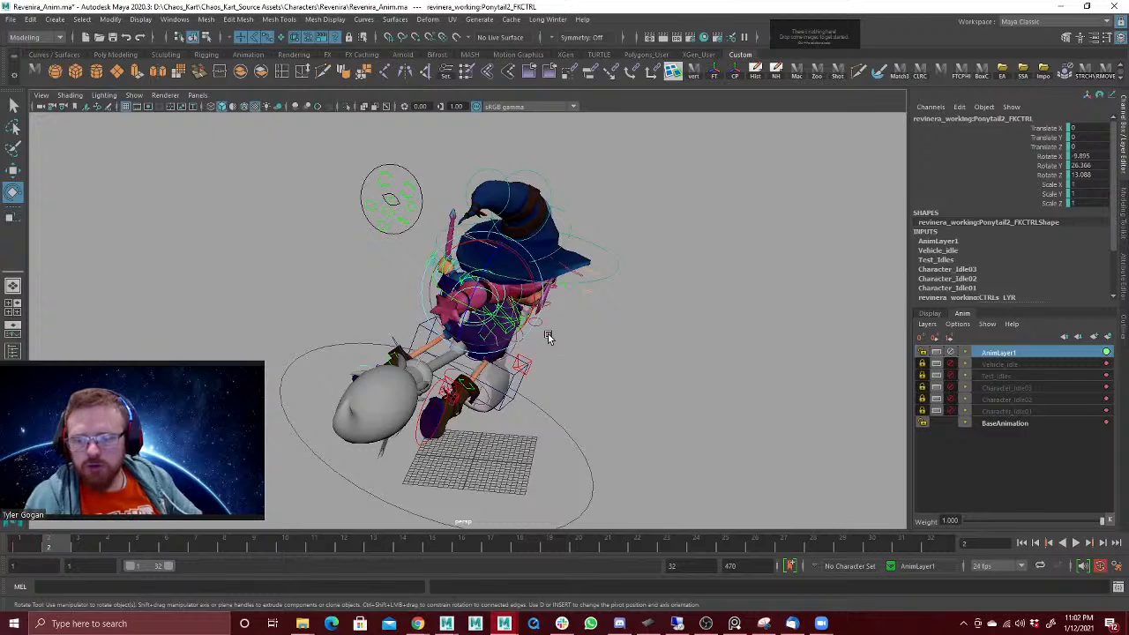
{"action": "right_click_drag", "start_coordinate": [548, 337], "coordinate": [341, 335], "text": "alt"}
{"action": "left_click_drag", "start_coordinate": [341, 335], "coordinate": [375, 241], "text": "alt"}
{"action": "left_click_drag", "start_coordinate": [317, 212], "coordinate": [677, 468]}
{"action": "left_click_drag", "start_coordinate": [369, 314], "coordinate": [373, 393], "text": "ctrl"}
{"action": "left_click", "coordinate": [39, 541]}
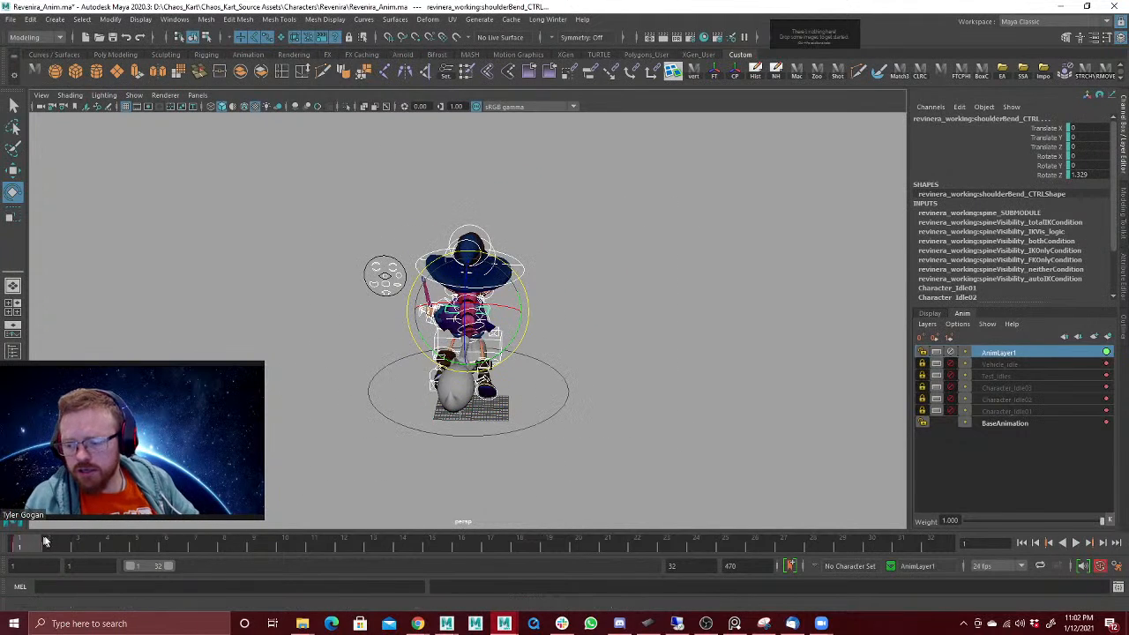
{"action": "left_click", "coordinate": [46, 541]}
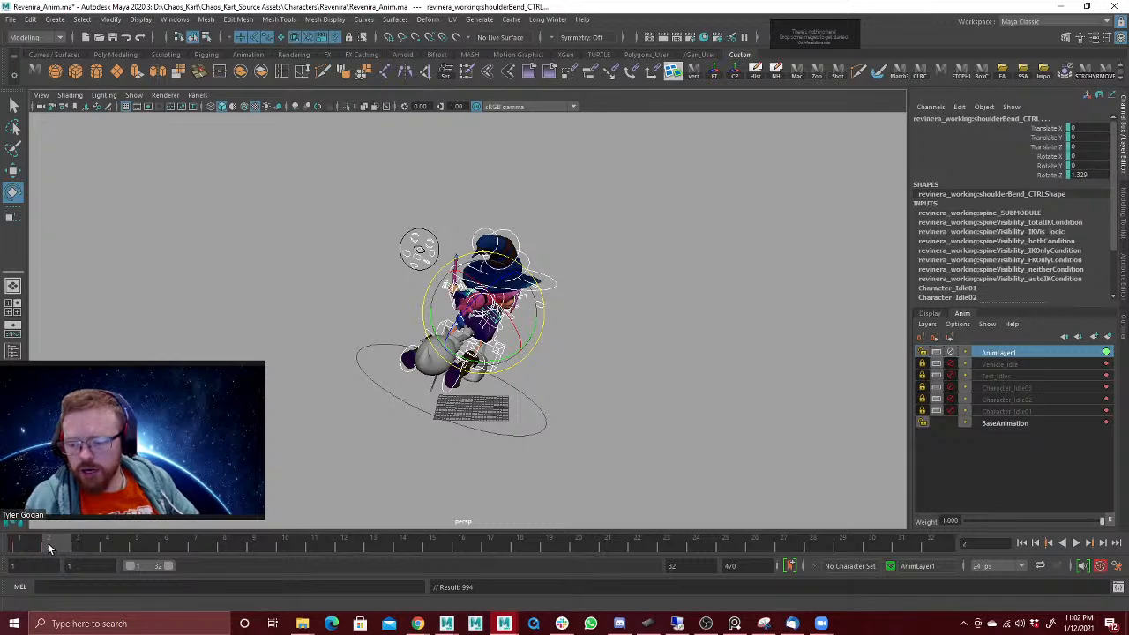
Step: Move the selected controls' turn pose key from frame 2 to frame 10 in the timeline
{"action": "left_click", "coordinate": [47, 542], "text": "shift"}
{"action": "right_click", "coordinate": [70, 547]}
{"action": "left_click", "coordinate": [24, 551]}
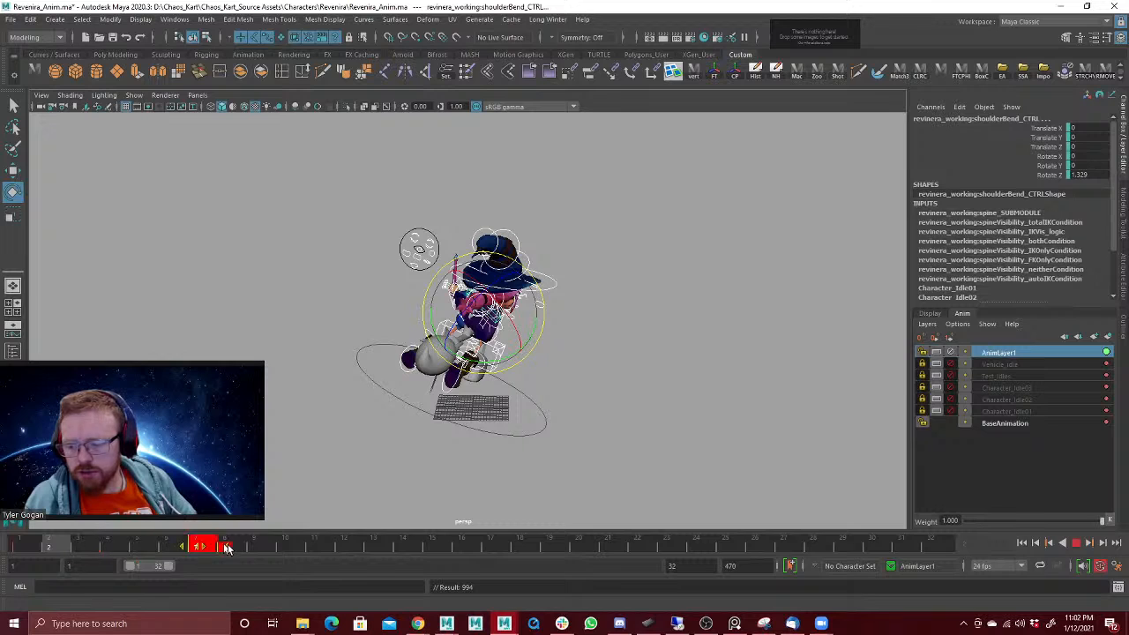
{"action": "mouse_move", "coordinate": [227, 548]}
{"action": "left_mouse_down"}
{"action": "mouse_move", "coordinate": [436, 548]}
{"action": "mouse_move", "coordinate": [289, 547]}
{"action": "left_mouse_up"}
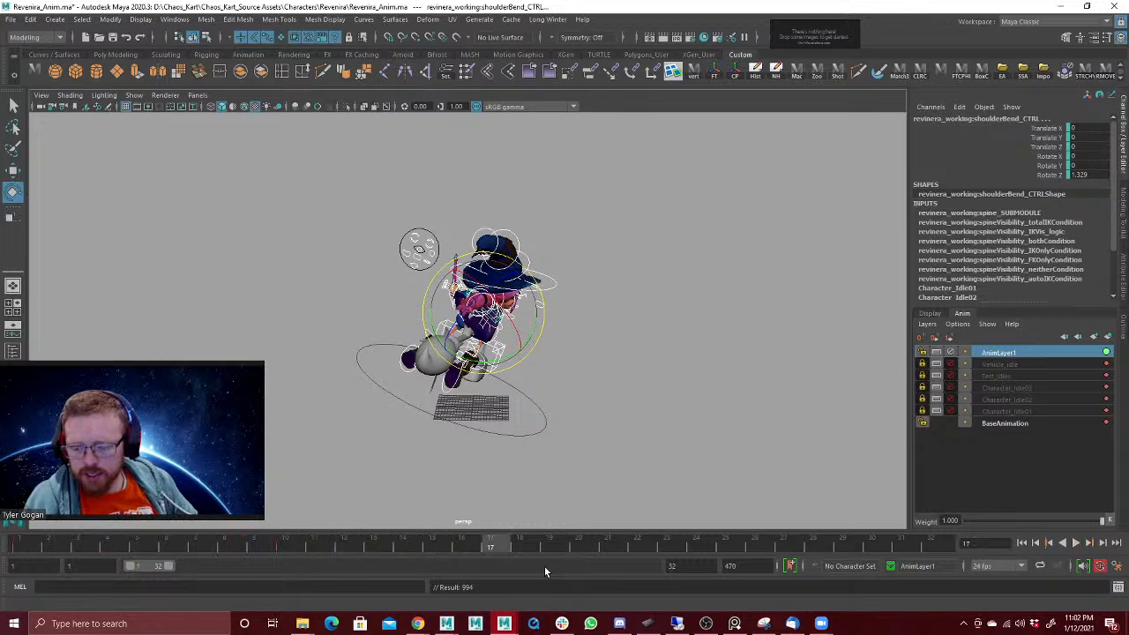
Step: Switch to the Videos window in File Explorer and open the Chaos_Kart folder
{"action": "mouse_move", "coordinate": [504, 624]}
{"action": "mouse_move", "coordinate": [527, 607]}
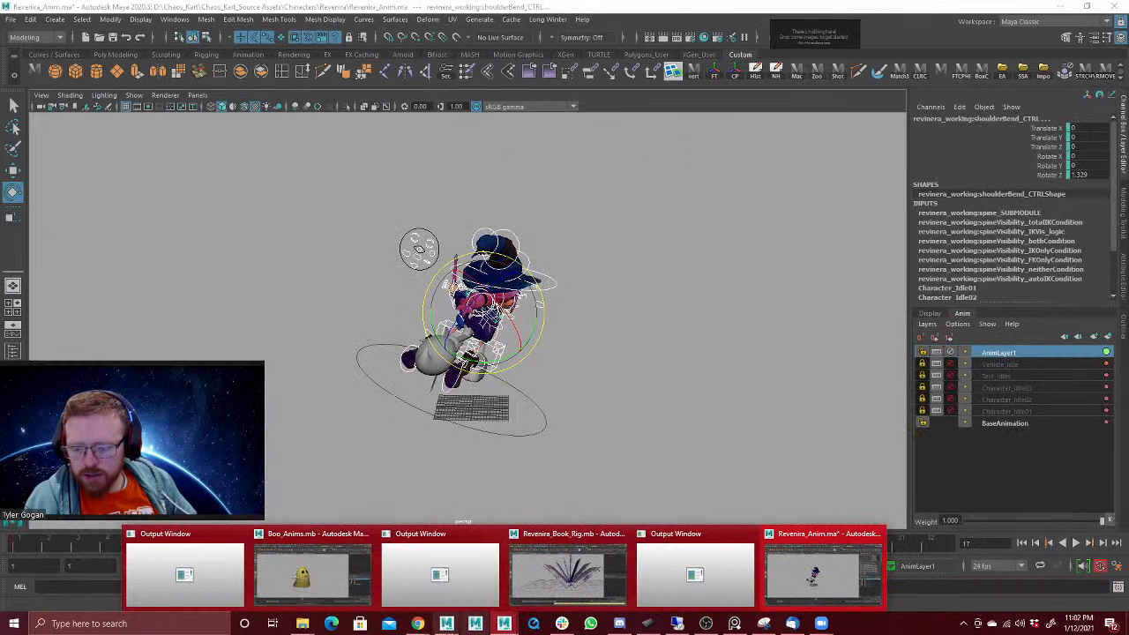
{"action": "mouse_move", "coordinate": [303, 624]}
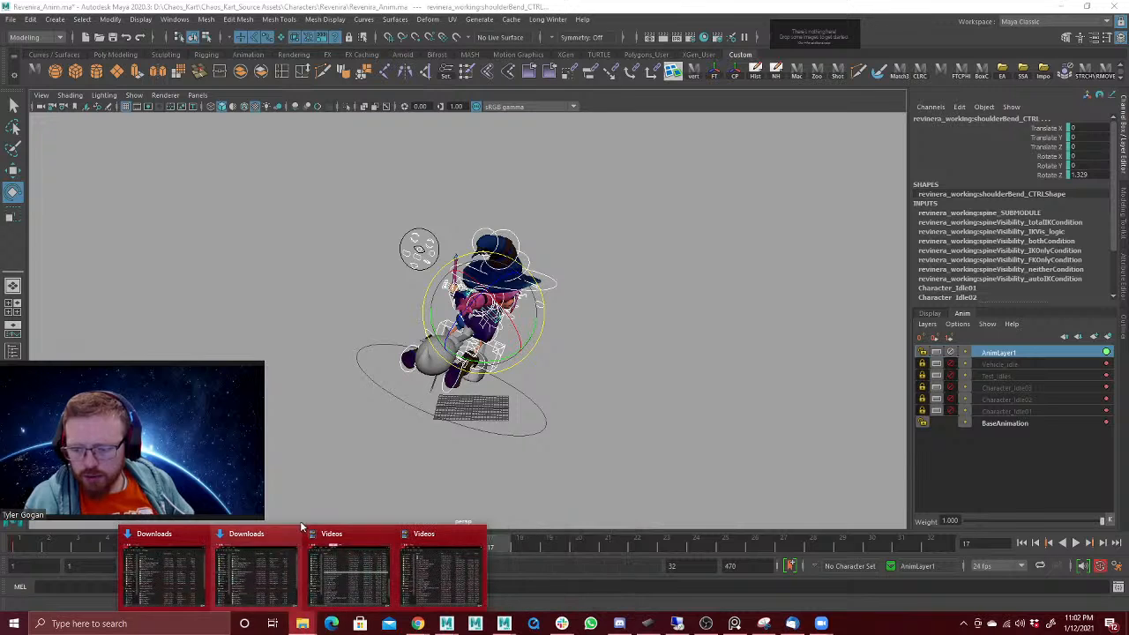
{"action": "left_click", "coordinate": [348, 573]}
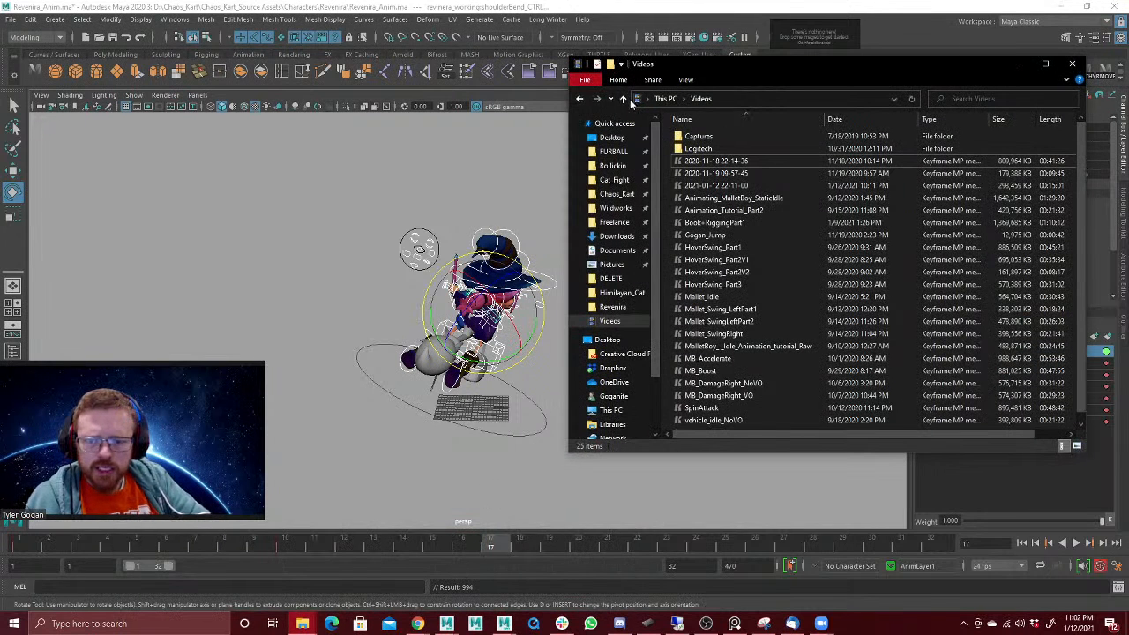
{"action": "left_click", "coordinate": [618, 193]}
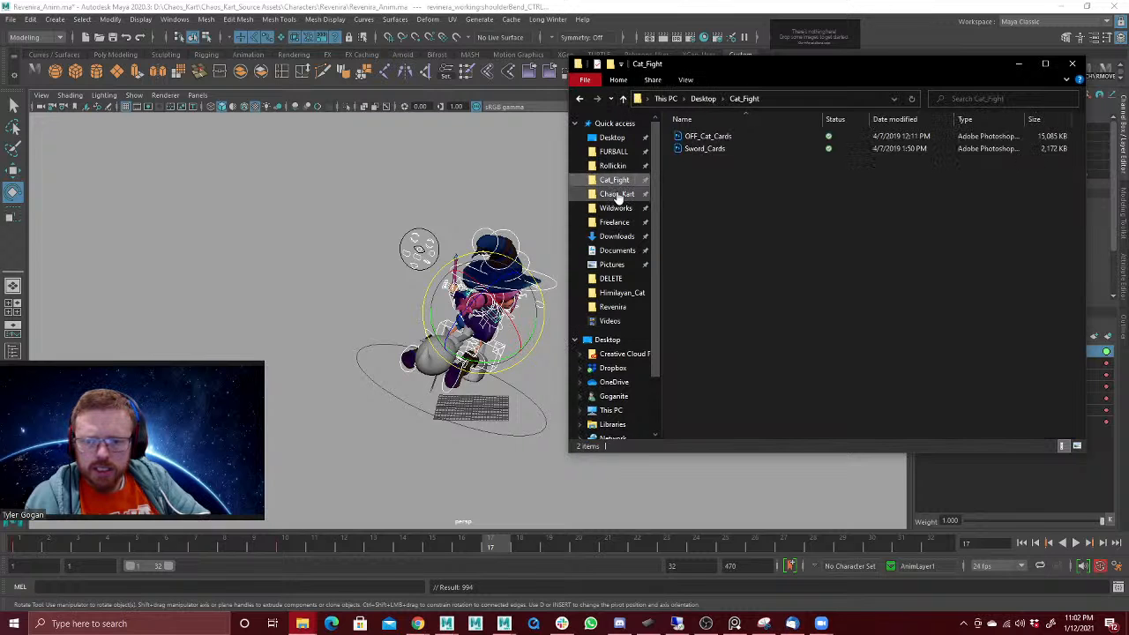
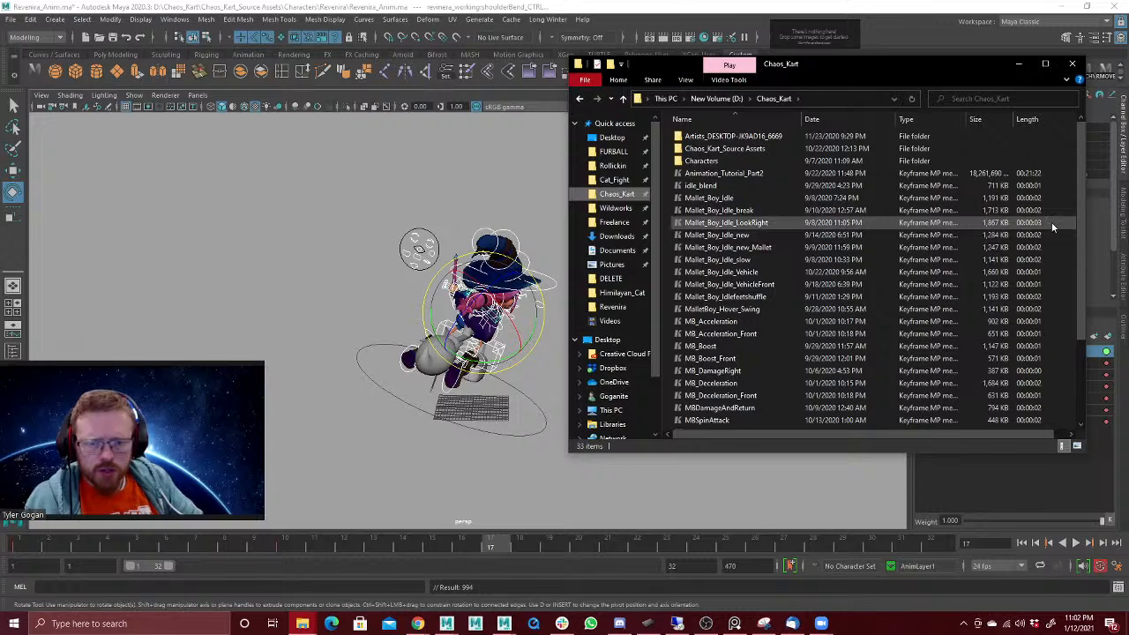
Step: Open the Vehicle_Left_Turn video from the Chaos_Kart folder and examine the turn motion through frame 38, closing the player when done
{"action": "left_click_drag", "start_coordinate": [1082, 221], "coordinate": [1058, 300]}
{"action": "left_click", "coordinate": [733, 341]}
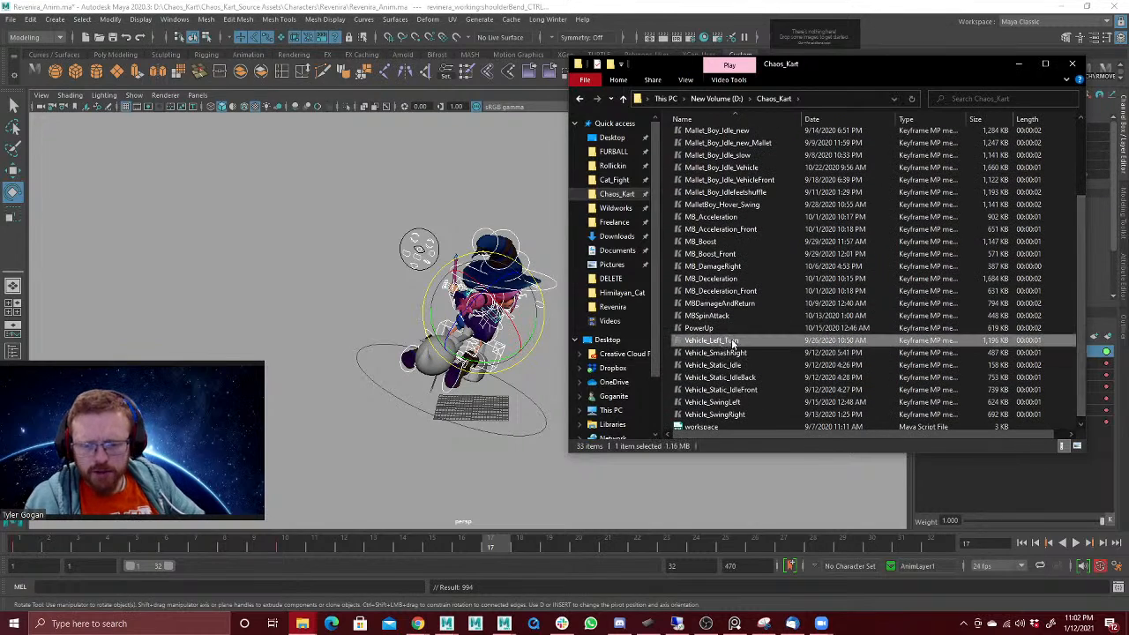
{"action": "double_click", "coordinate": [741, 342]}
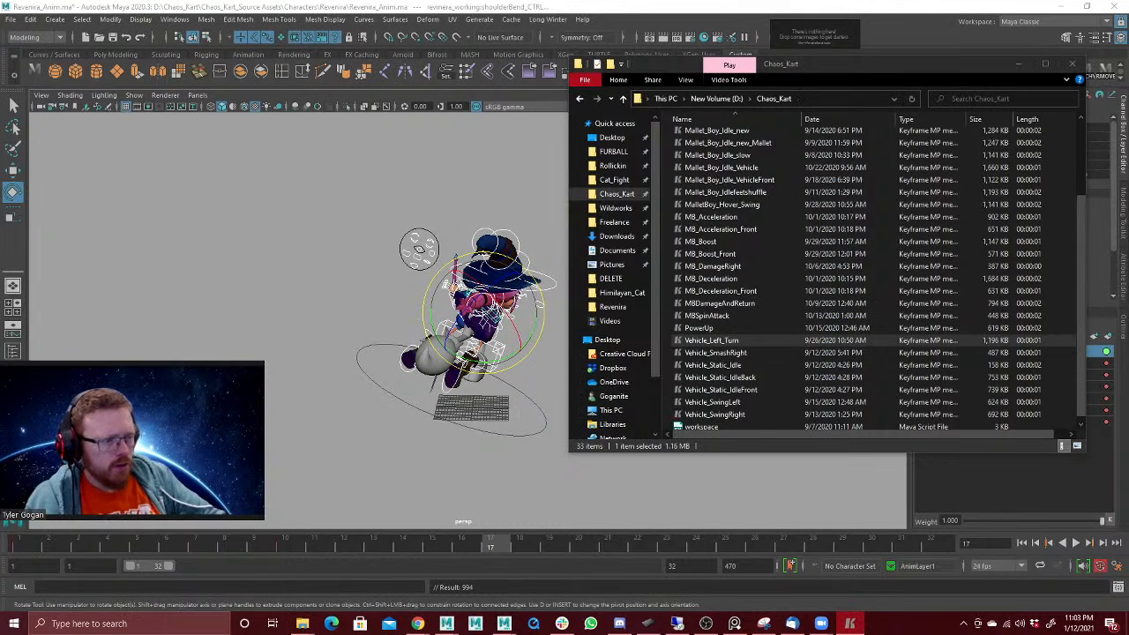
{"action": "left_click_drag", "start_coordinate": [1128, 106], "coordinate": [550, 102]}
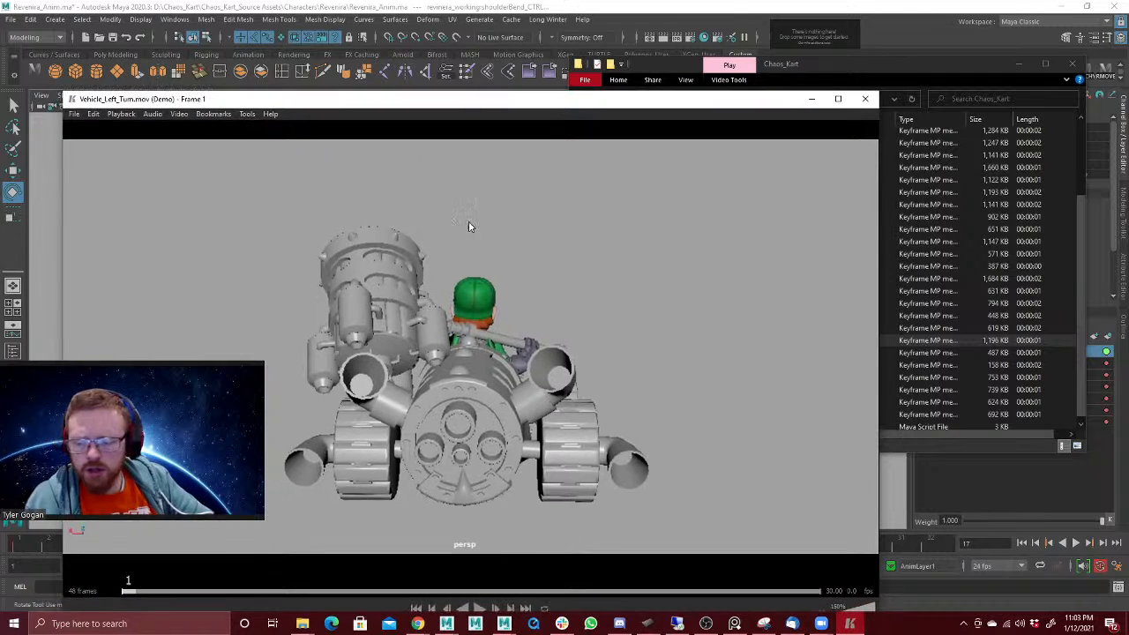
{"action": "left_click_drag", "start_coordinate": [137, 593], "coordinate": [667, 589]}
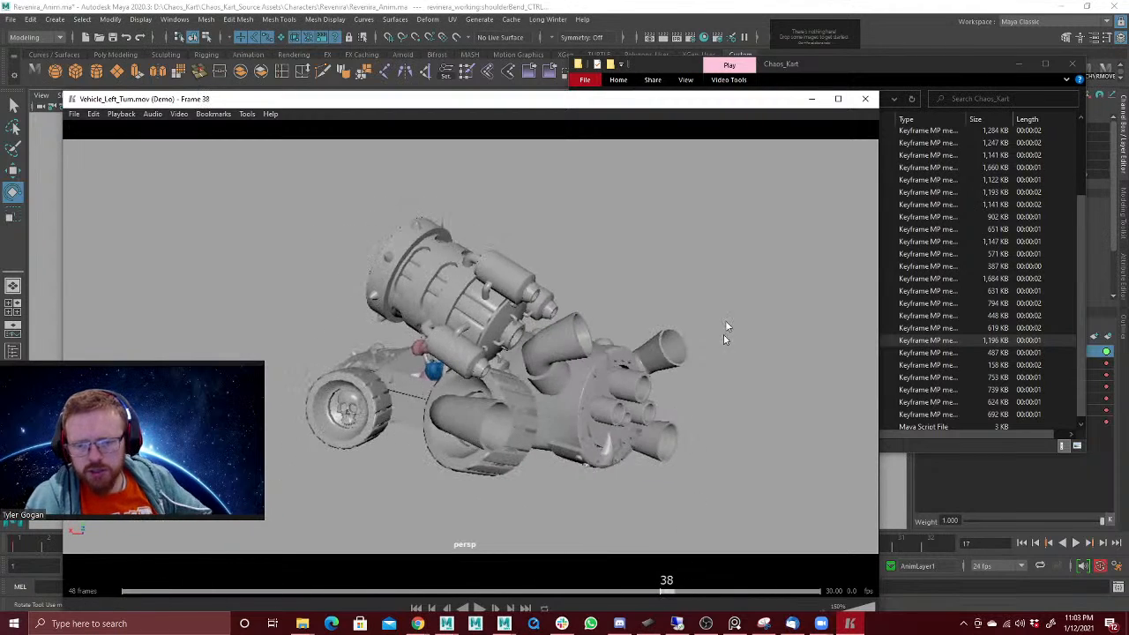
{"action": "left_click", "coordinate": [868, 99]}
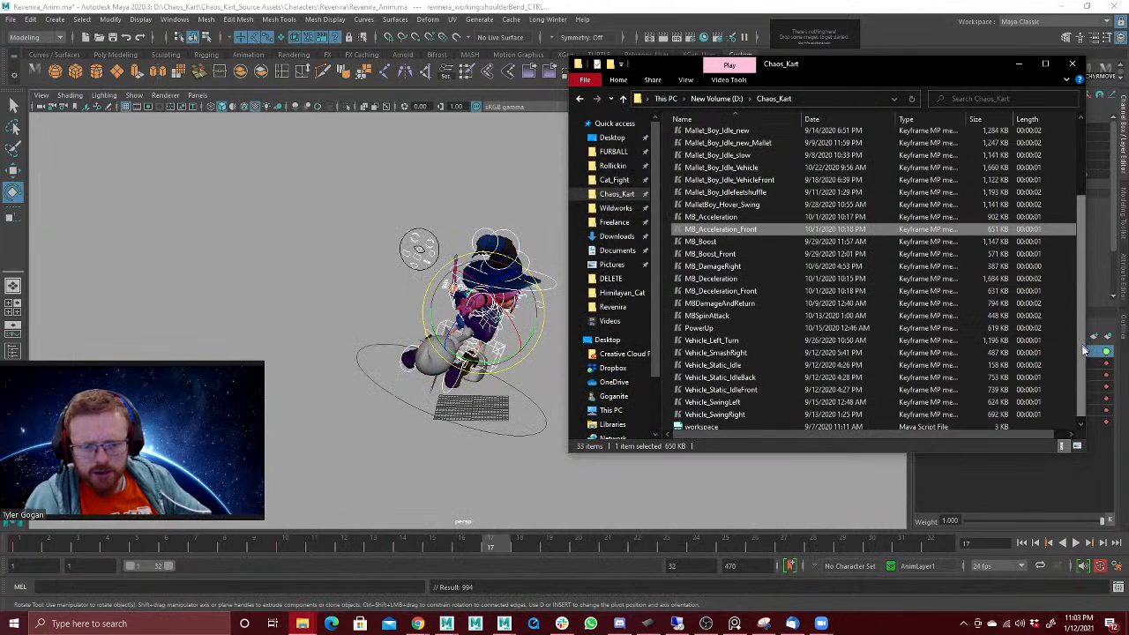
Step: Look for reference videos in Chaos_Kart_Source Assets > Characters > MalletBoy > Vids, and return to the witch scene in Maya
{"action": "scroll", "coordinate": [971, 308], "scroll_direction": "up", "scroll_amount": 3}
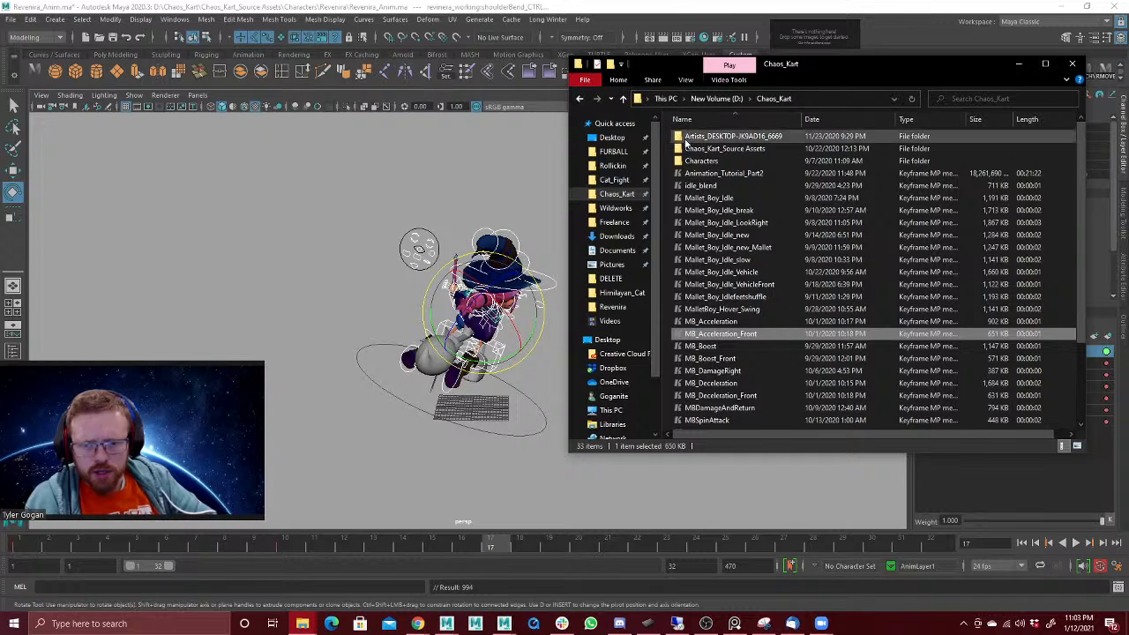
{"action": "double_click", "coordinate": [717, 148]}
{"action": "double_click", "coordinate": [713, 140]}
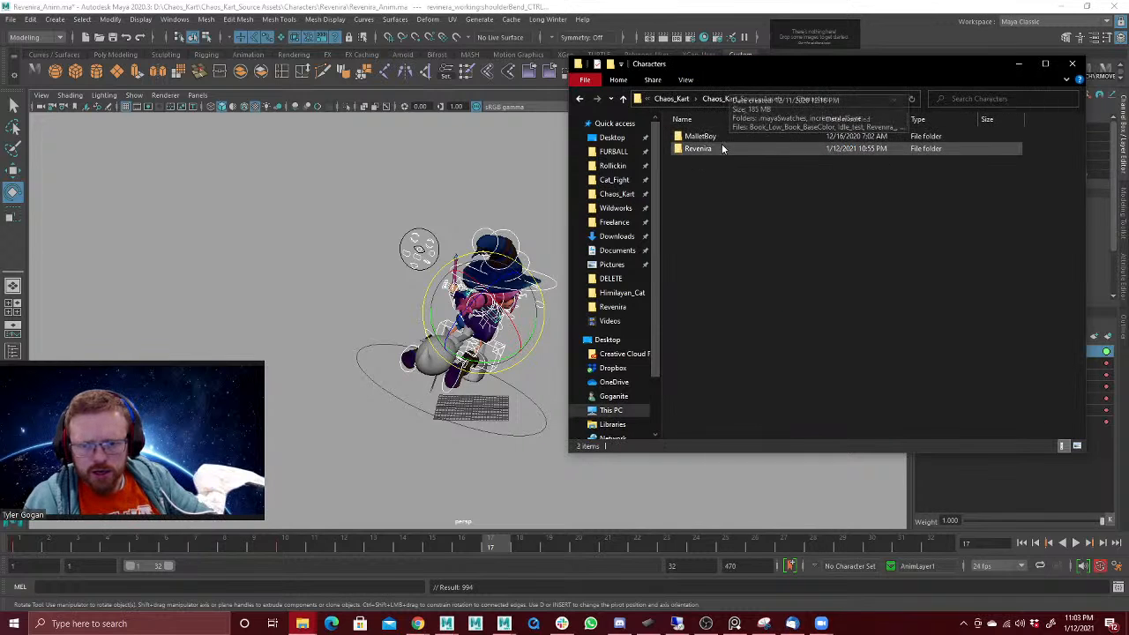
{"action": "double_click", "coordinate": [719, 138]}
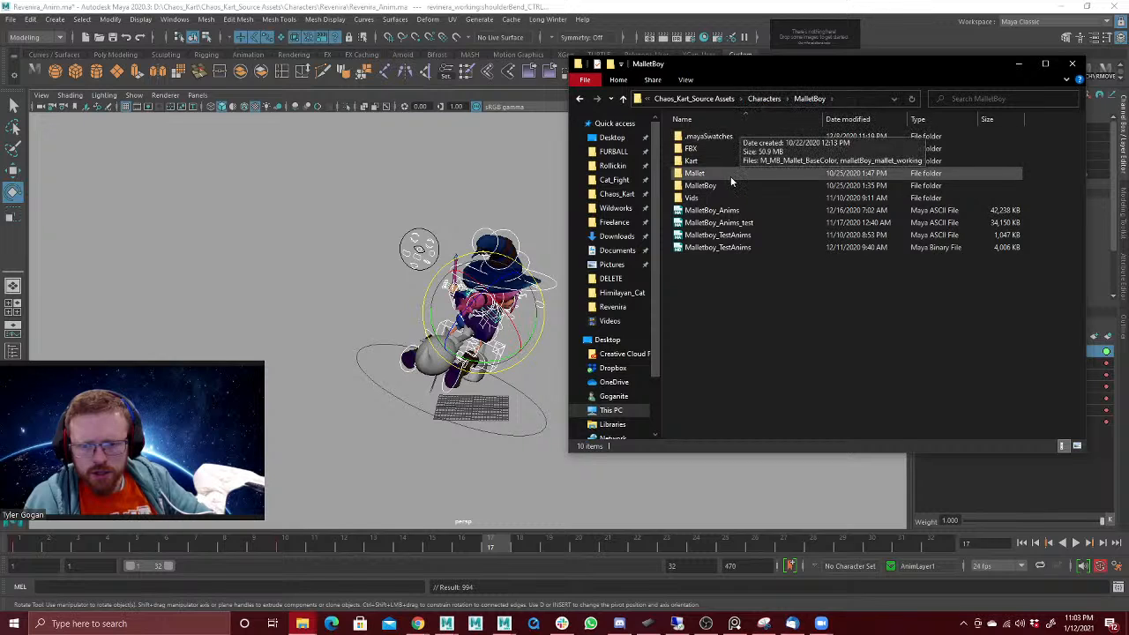
{"action": "double_click", "coordinate": [712, 197]}
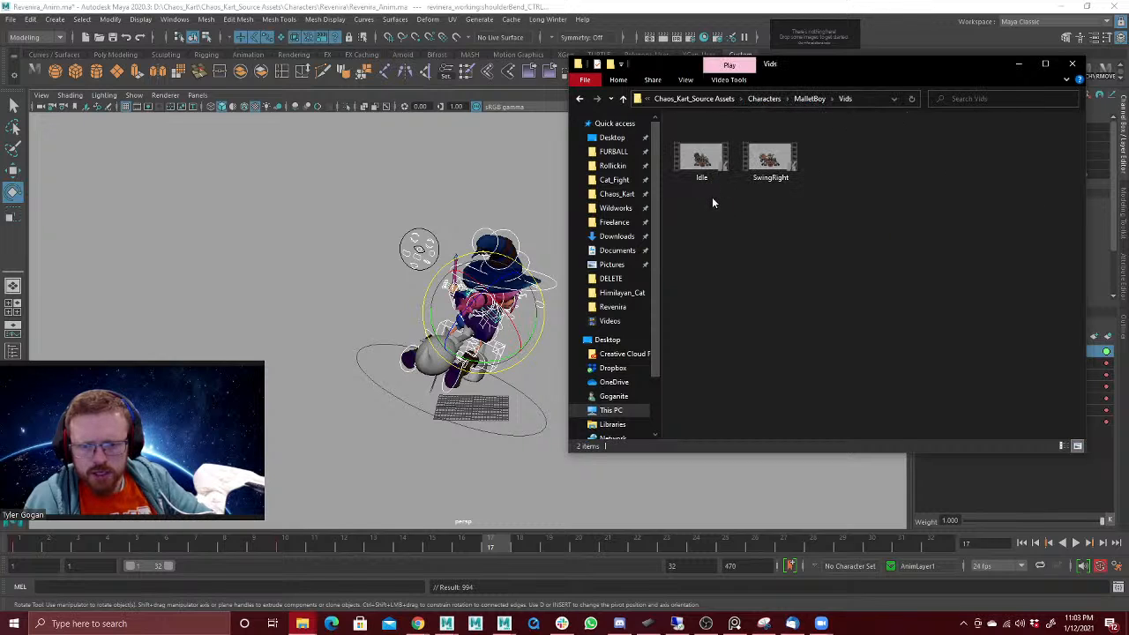
{"action": "left_click", "coordinate": [623, 98]}
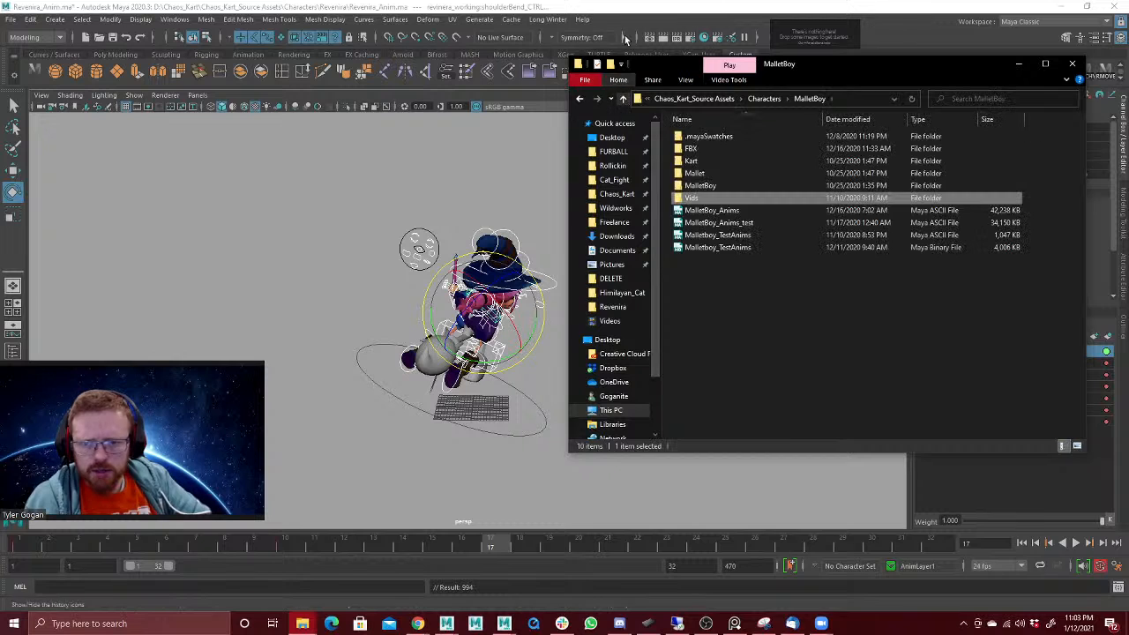
{"action": "left_click", "coordinate": [624, 39]}
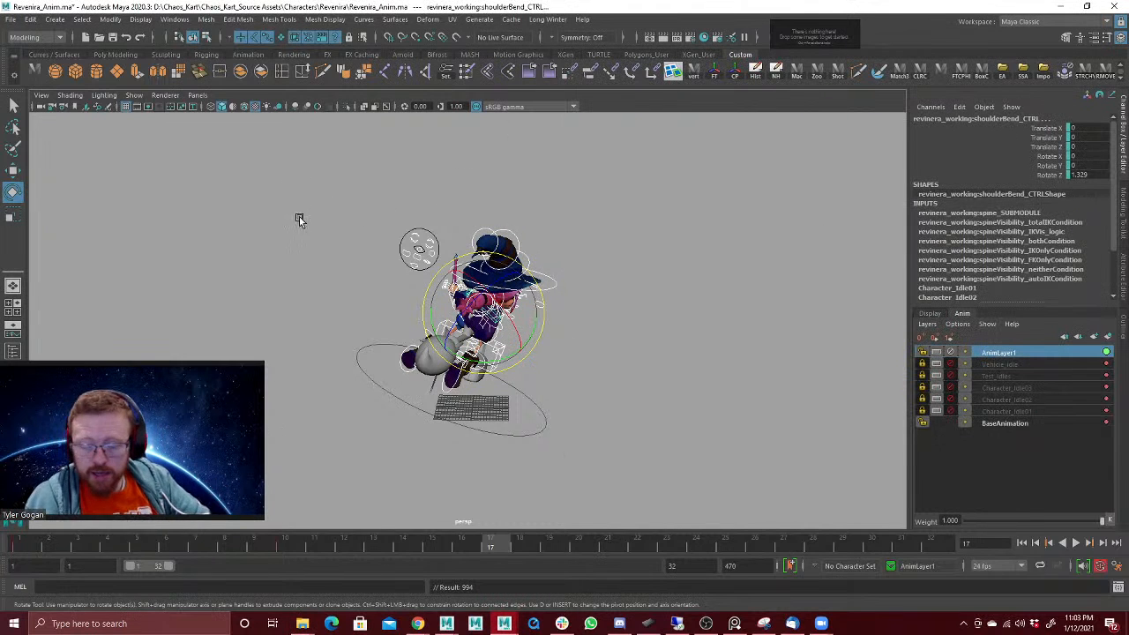
Step: Move the selected controls' turn pose key from frame 10 to frame 20 in the timeline and play back the slower turn
{"action": "key", "text": "alt+v"}
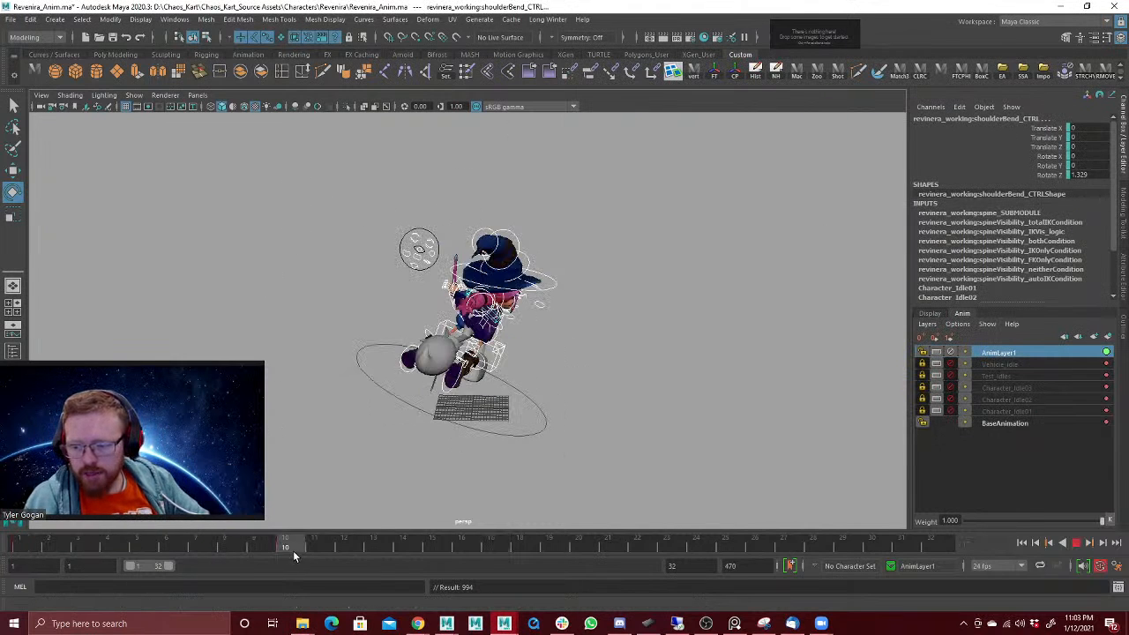
{"action": "left_click", "coordinate": [284, 547]}
{"action": "right_click", "coordinate": [294, 548]}
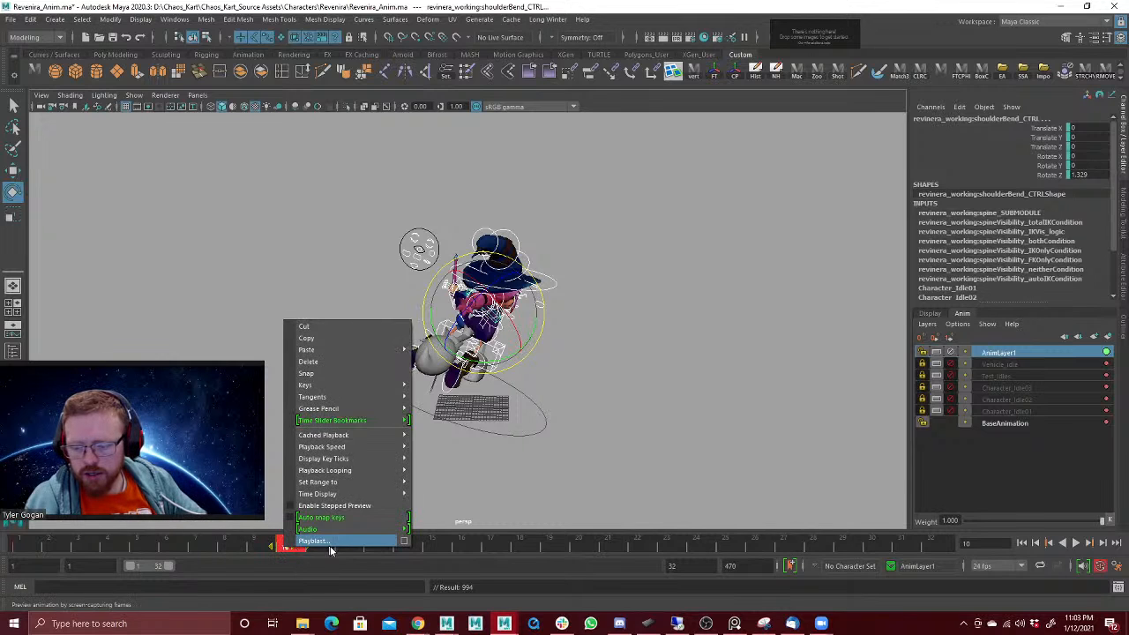
{"action": "left_click", "coordinate": [340, 564]}
{"action": "left_click_drag", "start_coordinate": [294, 549], "coordinate": [572, 554]}
{"action": "left_click", "coordinate": [309, 545]}
{"action": "key", "text": "alt+v"}
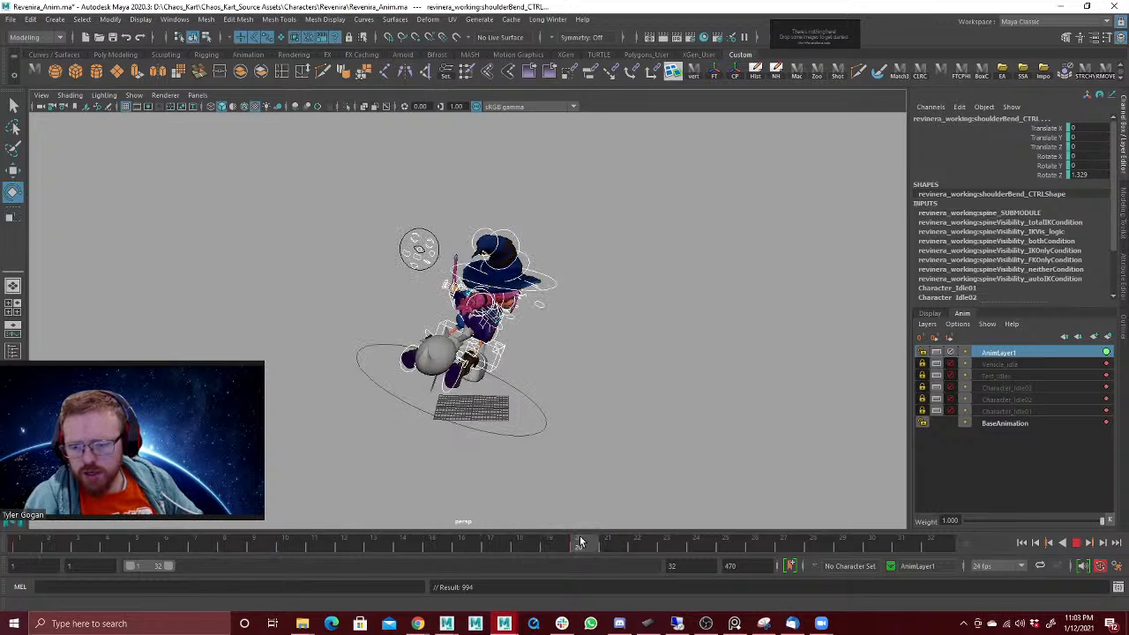
{"action": "key", "text": "alt+v"}
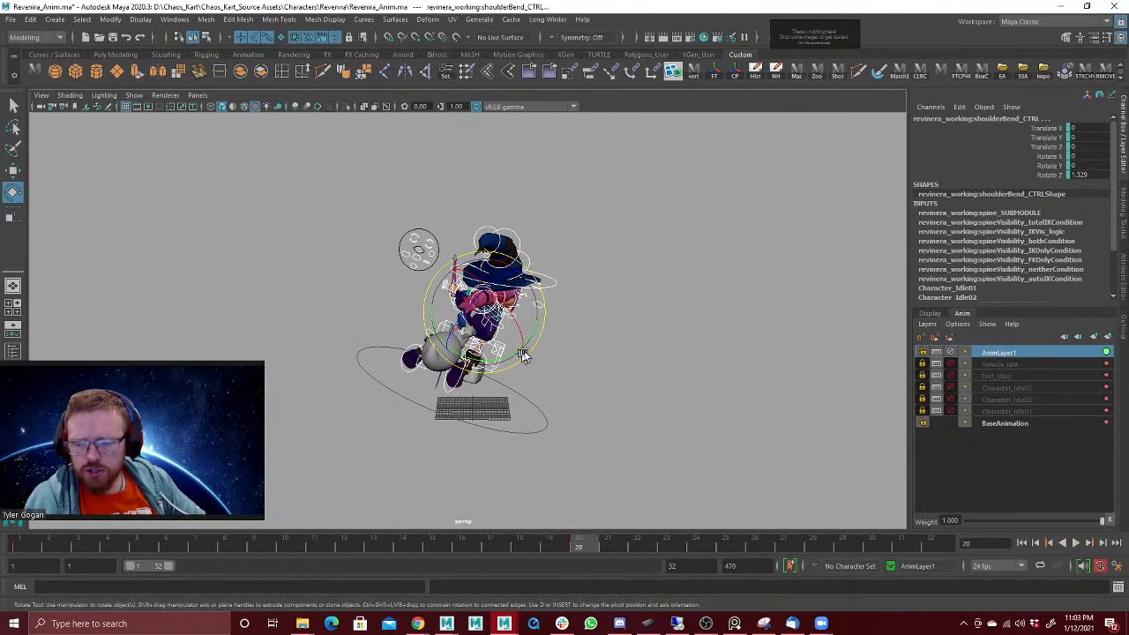
Step: Set the tangents of all the selected controls' keys to Spline in the Graph Editor and play back the turn
{"action": "key", "text": "space"}
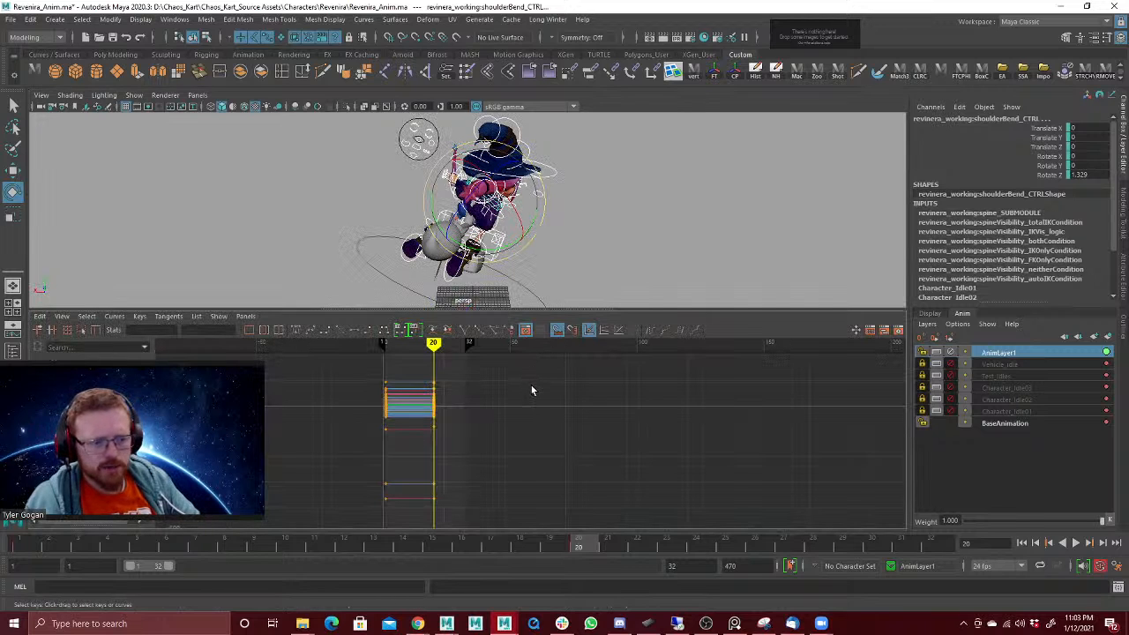
{"action": "right_click_drag", "start_coordinate": [464, 414], "coordinate": [446, 431], "text": "alt"}
{"action": "left_click_drag", "start_coordinate": [494, 458], "coordinate": [492, 457]}
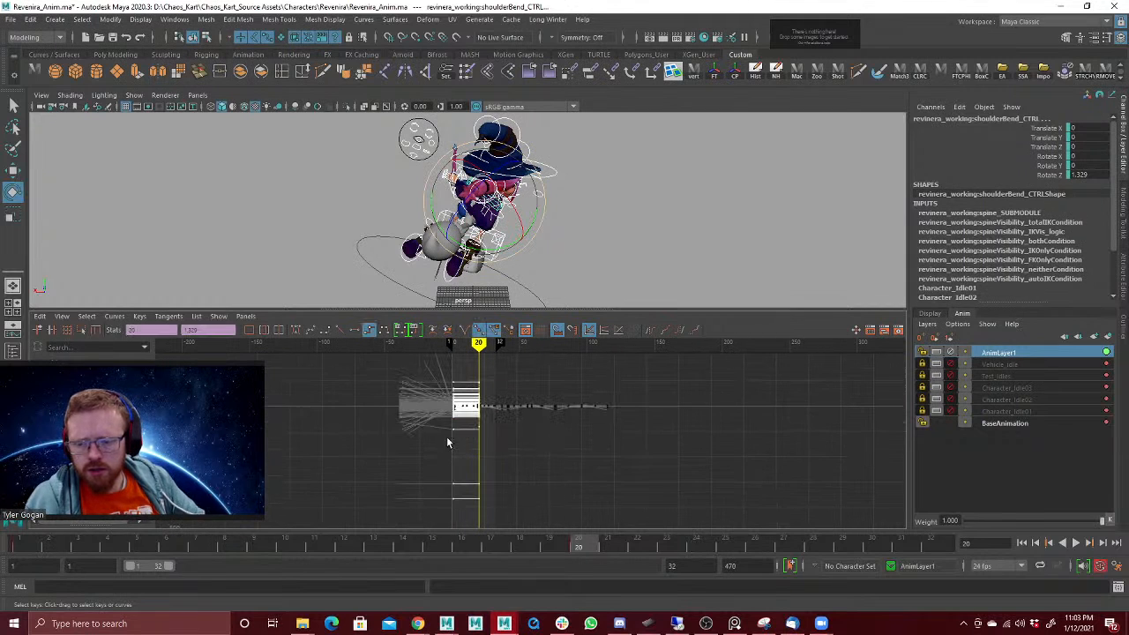
{"action": "left_click", "coordinate": [307, 334]}
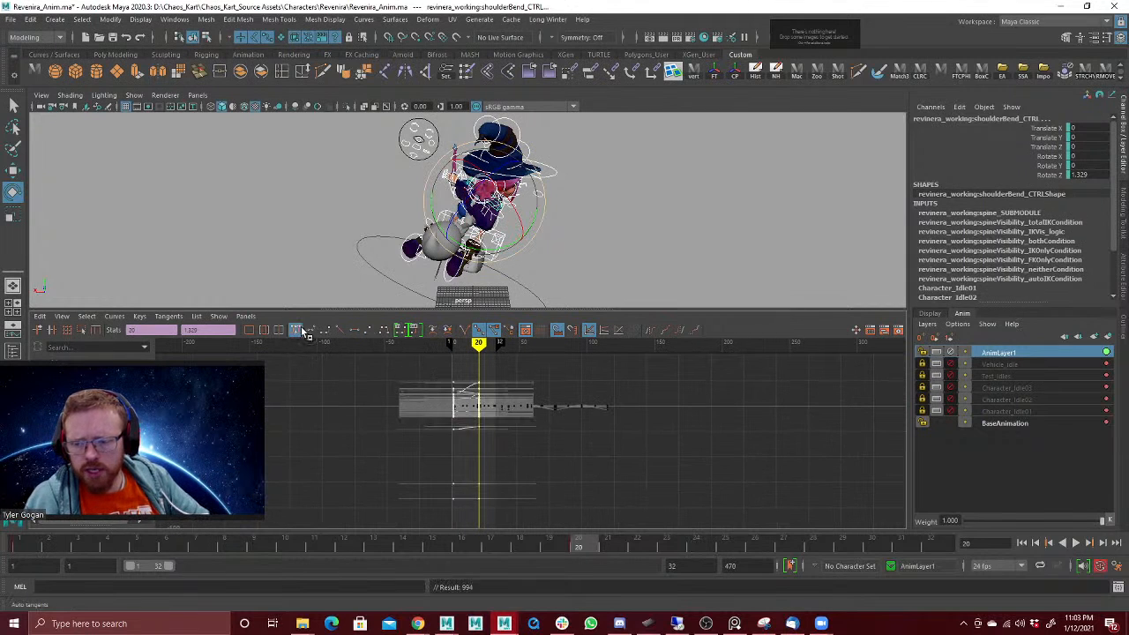
{"action": "key", "text": "space"}
{"action": "key", "text": "space"}
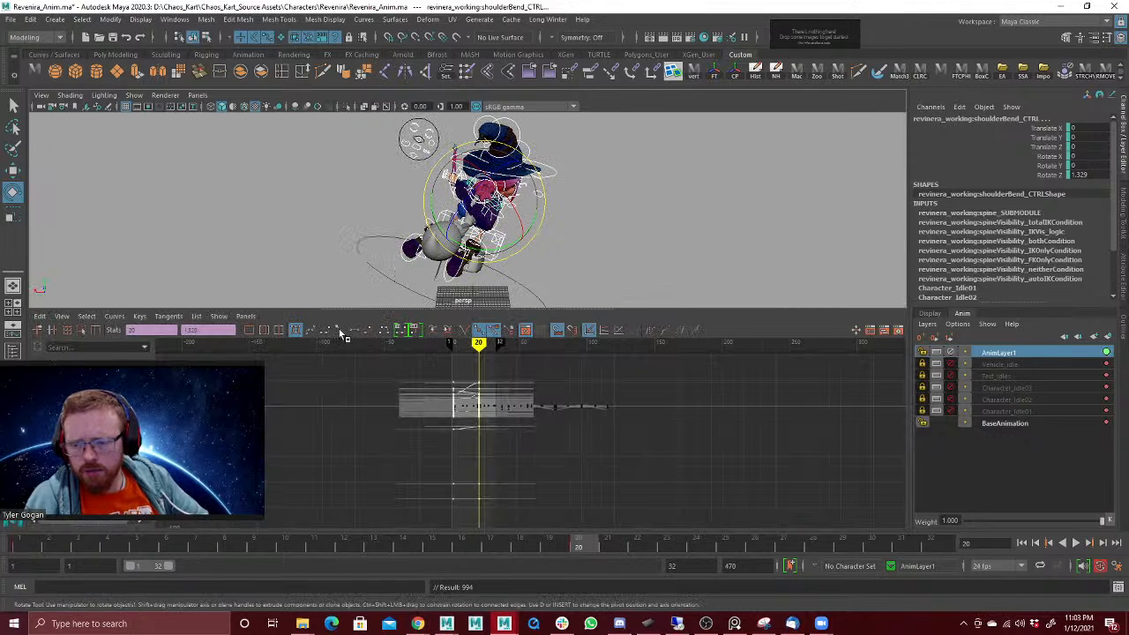
{"action": "left_click", "coordinate": [311, 332]}
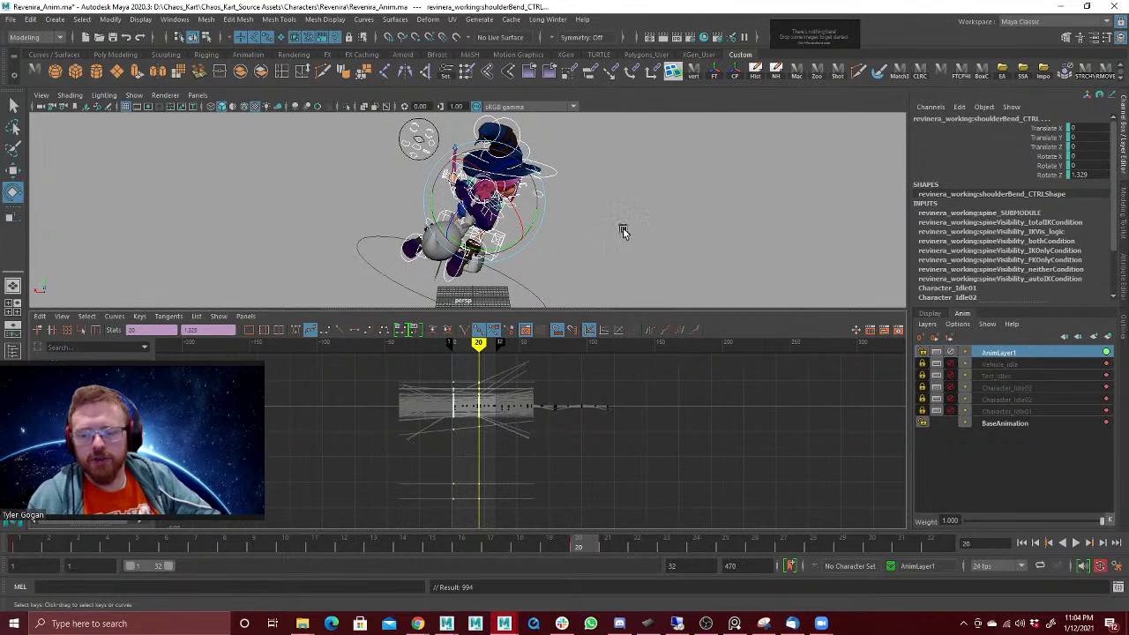
{"action": "key", "text": "space"}
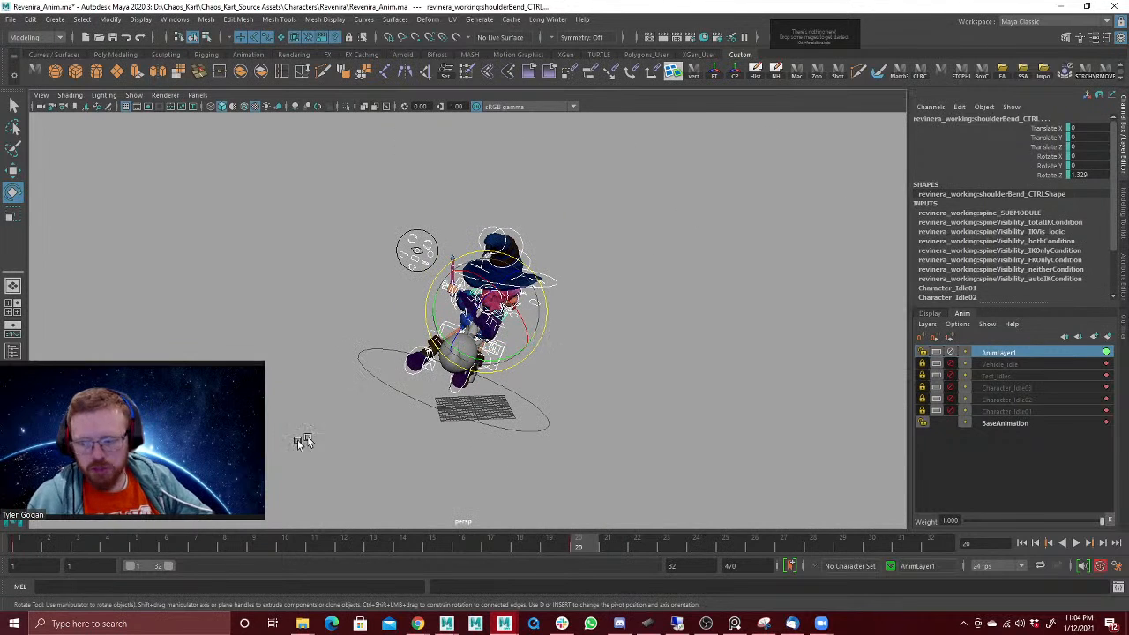
{"action": "left_click", "coordinate": [25, 546]}
{"action": "key", "text": "alt+v"}
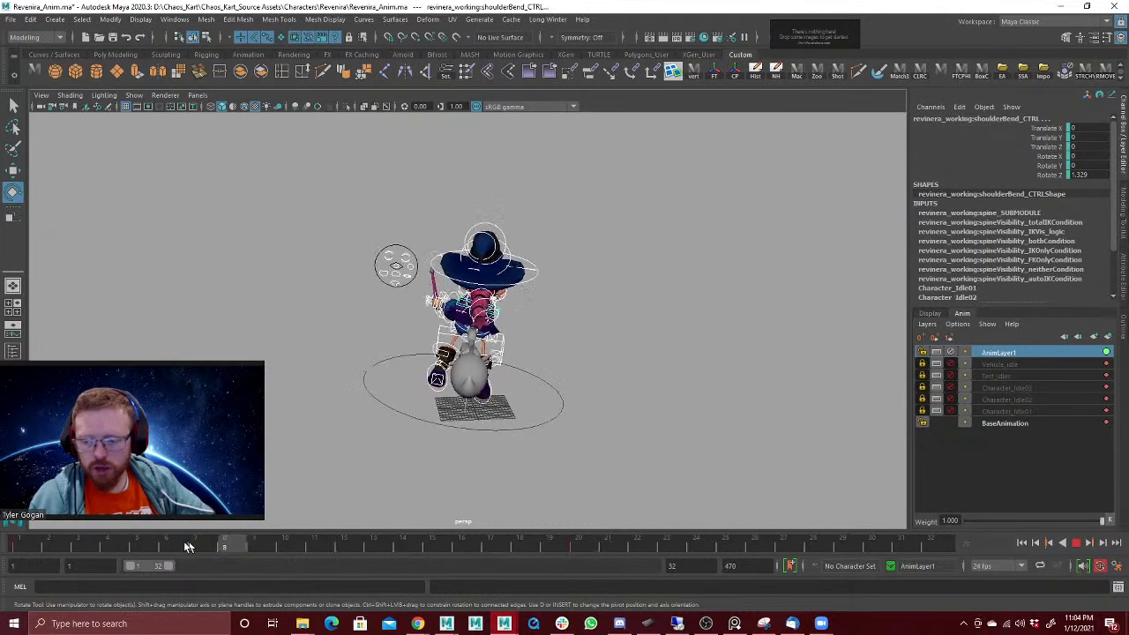
{"action": "left_click", "coordinate": [577, 542]}
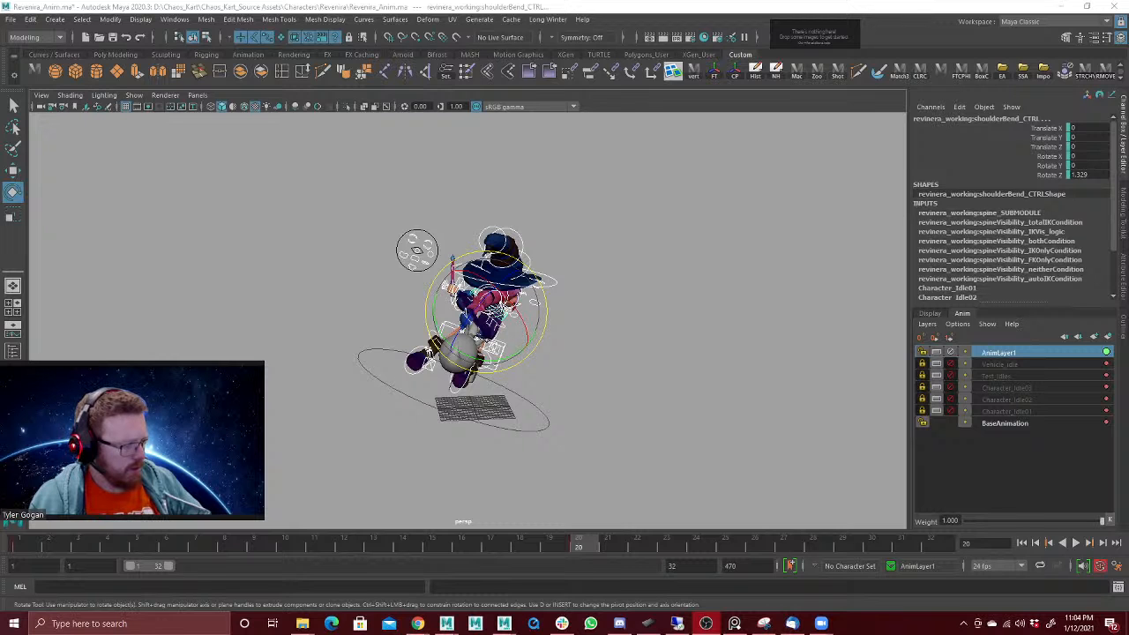
Step: Check the turn pose up close and rename AnimLayer1 as Vehicle_TurnRight
{"action": "left_click_drag", "start_coordinate": [714, 294], "coordinate": [629, 256], "text": "alt"}
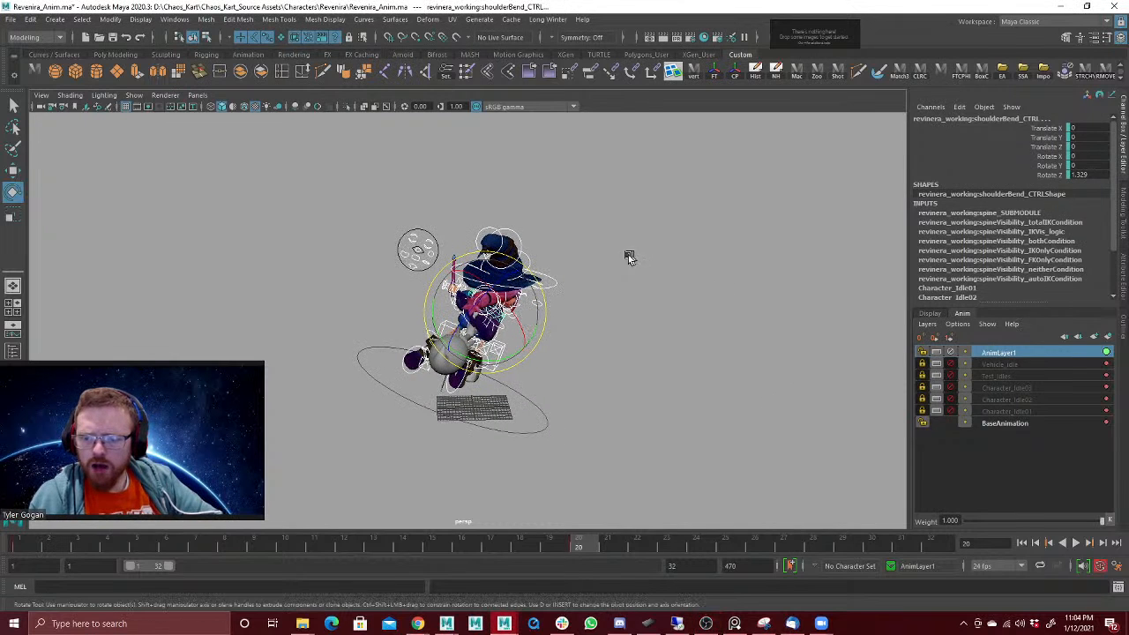
{"action": "right_click_drag", "start_coordinate": [599, 313], "coordinate": [796, 282], "text": "alt"}
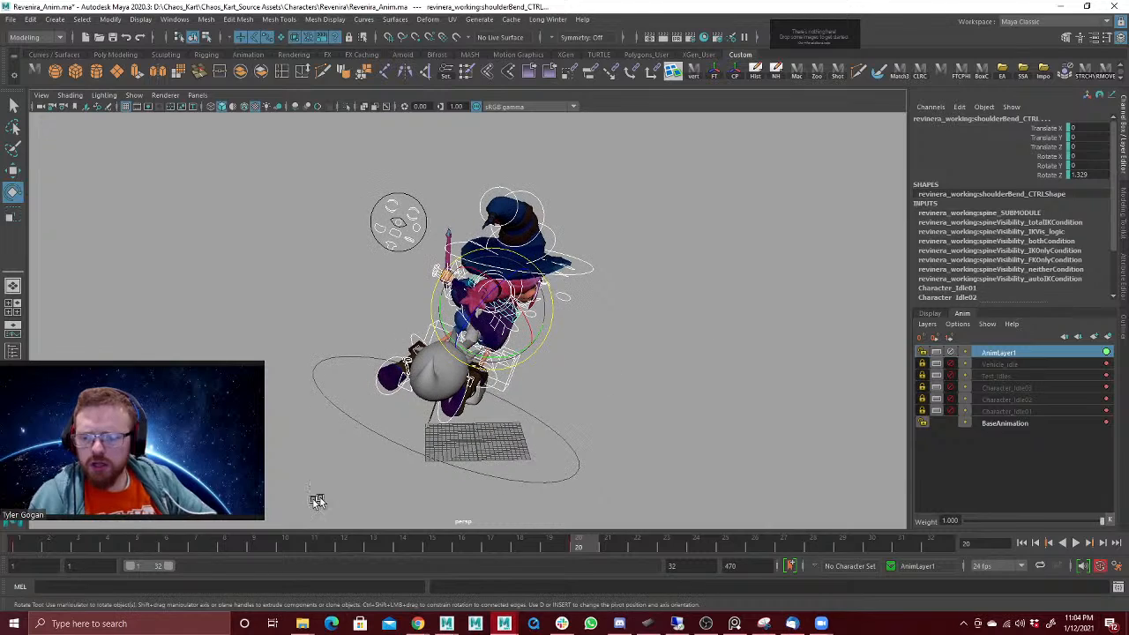
{"action": "left_click_drag", "start_coordinate": [31, 548], "coordinate": [109, 577]}
{"action": "double_click", "coordinate": [999, 353]}
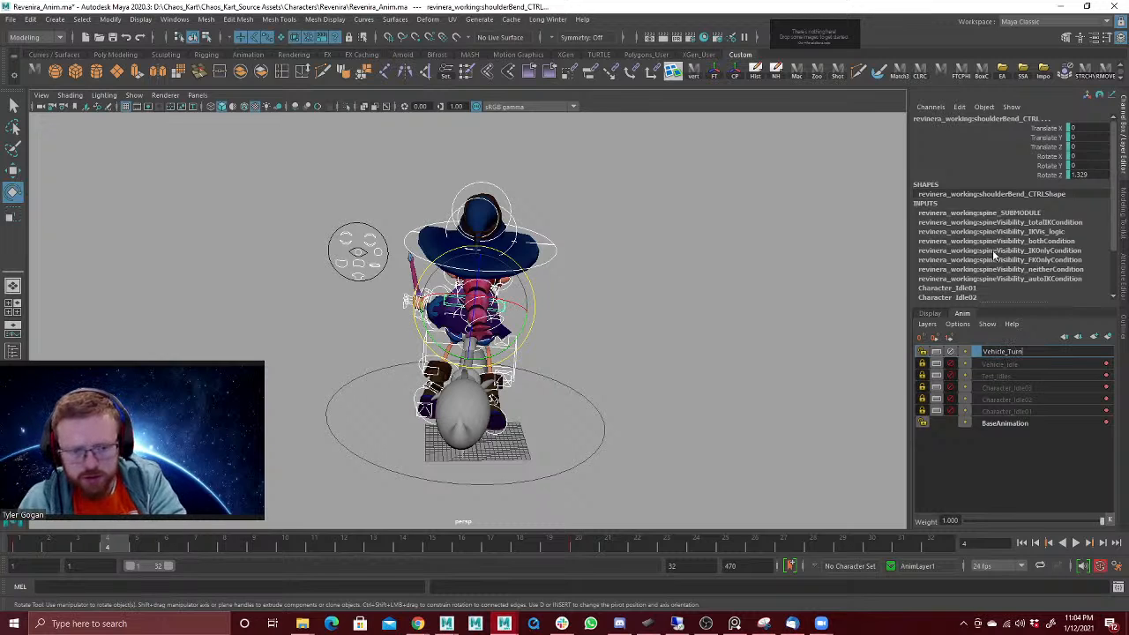
{"action": "type", "text": "Right"}
{"action": "key", "text": "Return"}
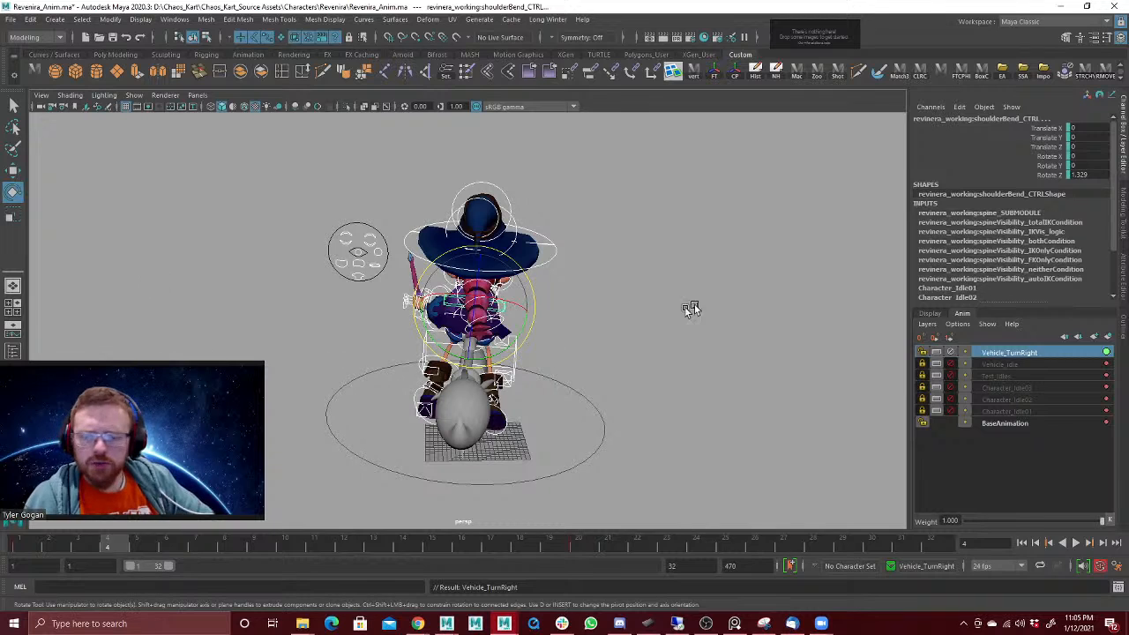
Step: Rotate the broomRide control at frame 20 to about 11.1, -28.8 and 14.8, and play back the turn
{"action": "left_click_drag", "start_coordinate": [521, 533], "coordinate": [587, 549]}
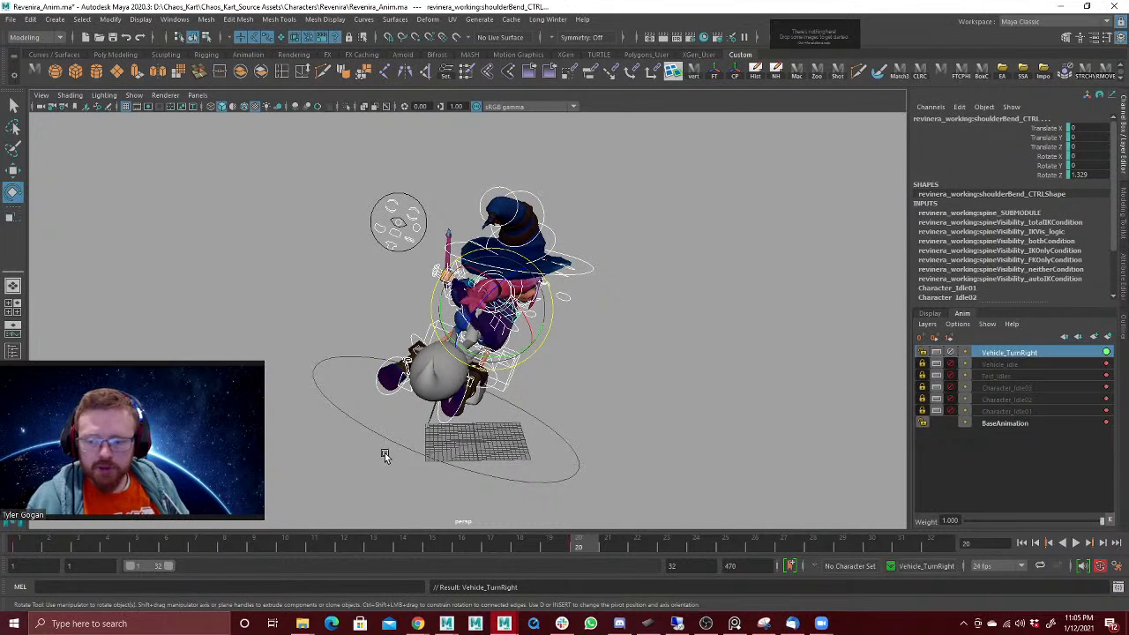
{"action": "left_click_drag", "start_coordinate": [691, 339], "coordinate": [651, 336], "text": "alt"}
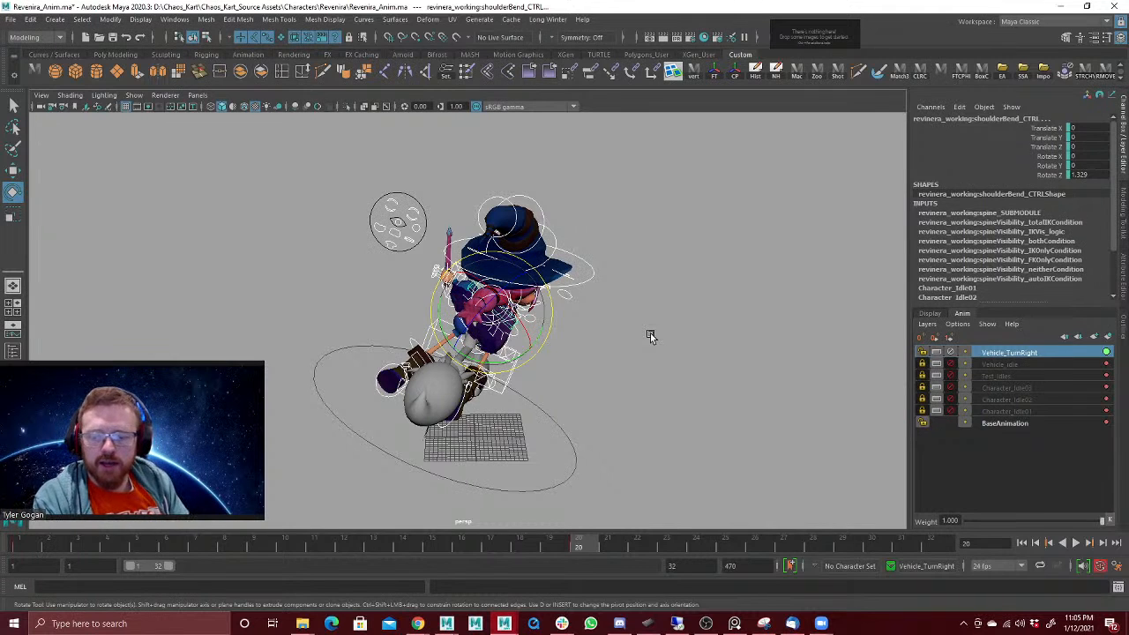
{"action": "left_click", "coordinate": [667, 317]}
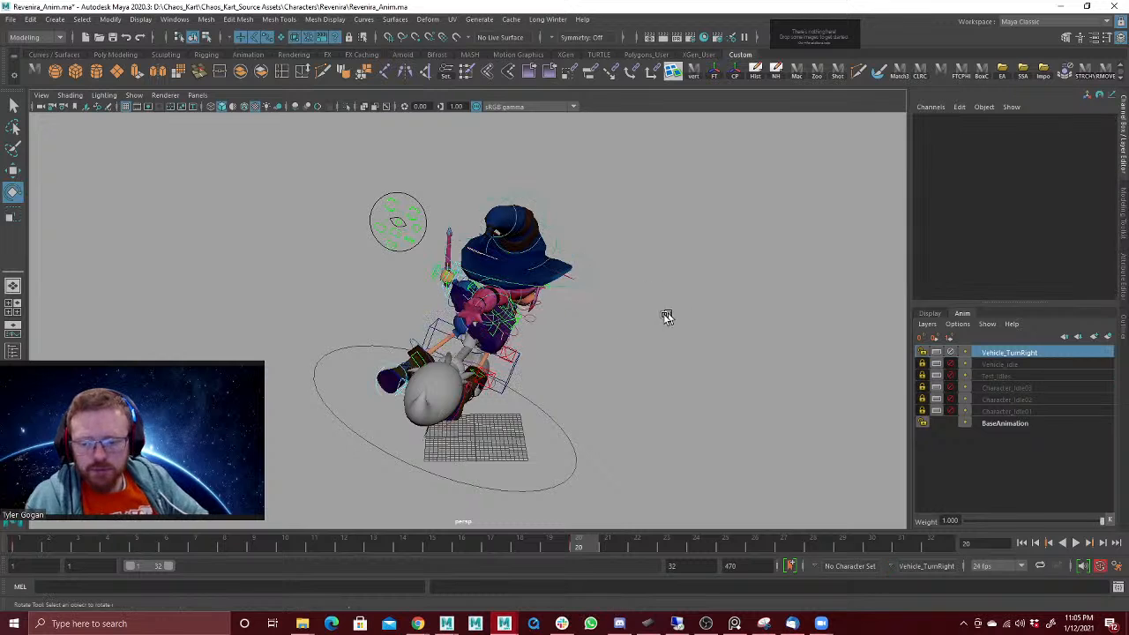
{"action": "left_click", "coordinate": [509, 381]}
{"action": "mouse_move", "coordinate": [481, 350]}
{"action": "left_mouse_down"}
{"action": "mouse_move", "coordinate": [469, 337]}
{"action": "mouse_move", "coordinate": [493, 368]}
{"action": "mouse_move", "coordinate": [477, 364]}
{"action": "left_mouse_up"}
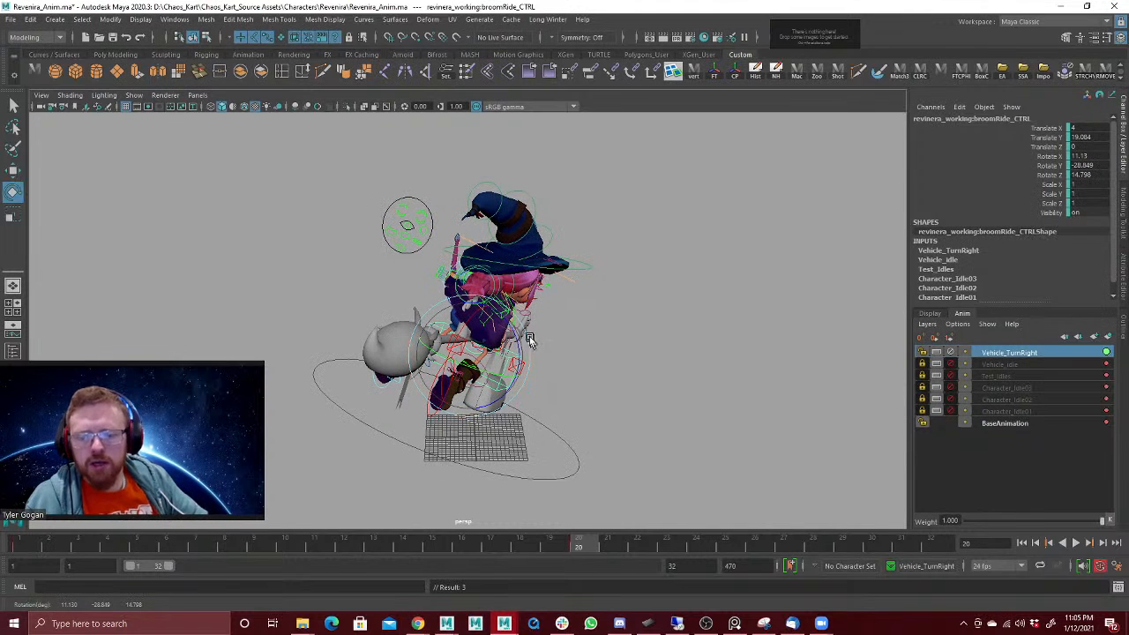
{"action": "key", "text": "alt+v"}
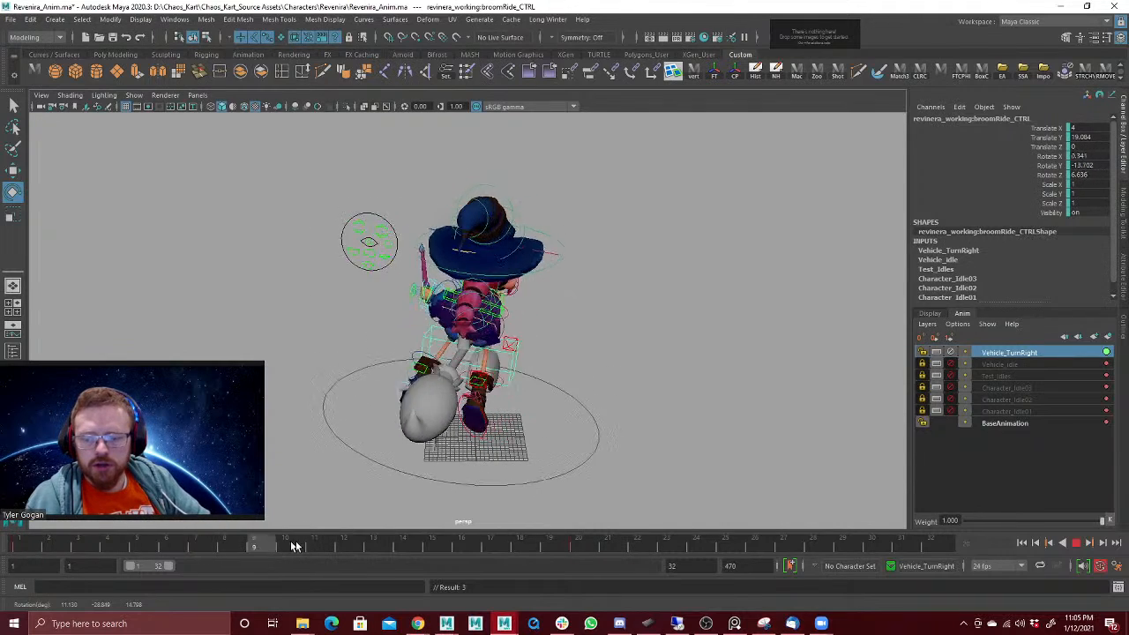
{"action": "left_click_drag", "start_coordinate": [598, 545], "coordinate": [561, 544]}
{"action": "left_click", "coordinate": [579, 548]}
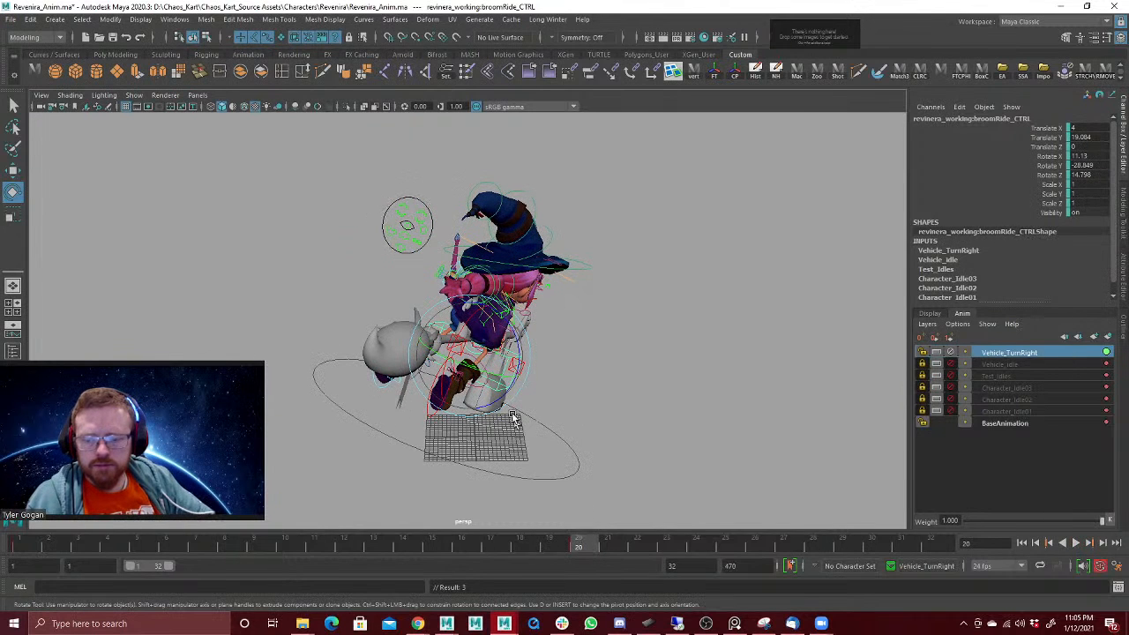
Step: Set the broomRide control's X rotation at frame 20 to about -0.3, key it and play back the turn
{"action": "left_click_drag", "start_coordinate": [457, 311], "coordinate": [464, 338]}
{"action": "key", "text": "s"}
{"action": "left_click", "coordinate": [38, 548]}
{"action": "key", "text": "alt+v"}
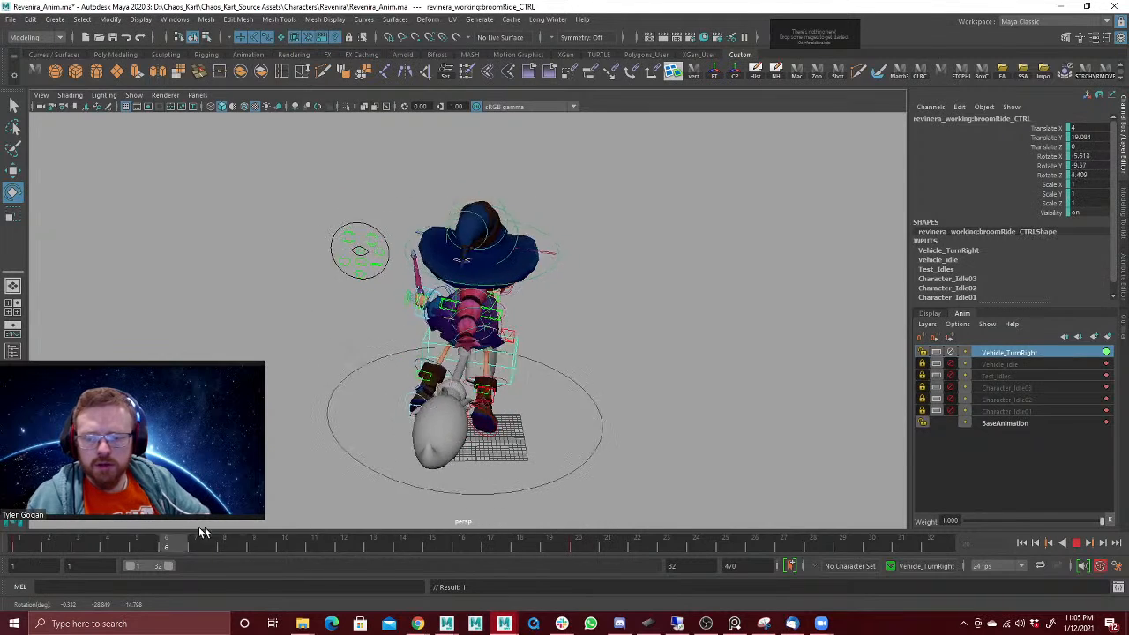
{"action": "left_click", "coordinate": [571, 541]}
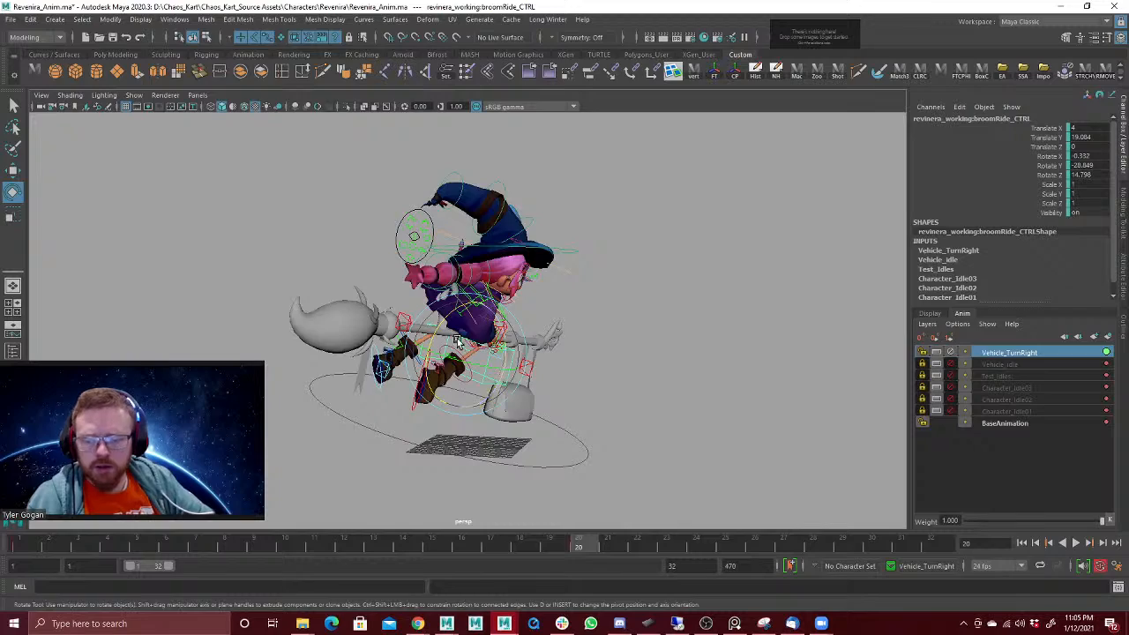
Step: Move the left arm IK control at frame 20 to about -3.5, -10.2 and -7.4
{"action": "scroll", "coordinate": [531, 406], "scroll_direction": "up", "scroll_amount": 5}
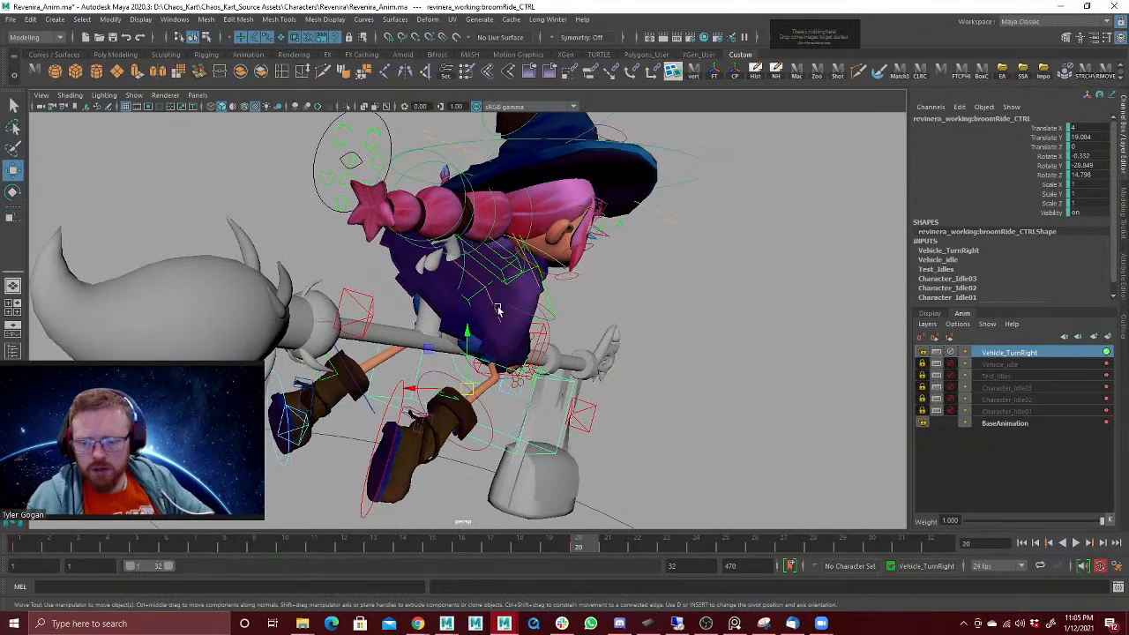
{"action": "left_click", "coordinate": [511, 303]}
{"action": "left_click_drag", "start_coordinate": [511, 303], "coordinate": [598, 275]}
{"action": "key", "text": "ctrl+z"}
{"action": "left_click_drag", "start_coordinate": [705, 278], "coordinate": [529, 260], "text": "alt"}
{"action": "key", "text": "w"}
{"action": "left_click", "coordinate": [454, 243]}
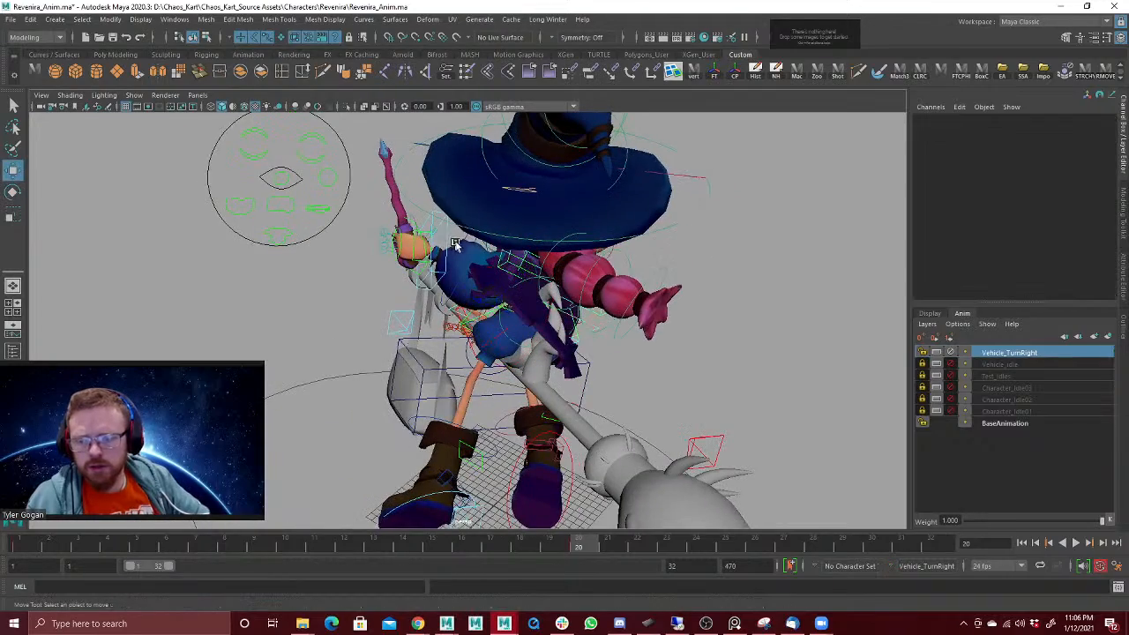
{"action": "left_click", "coordinate": [447, 245]}
{"action": "left_click_drag", "start_coordinate": [447, 244], "coordinate": [610, 232], "text": "alt"}
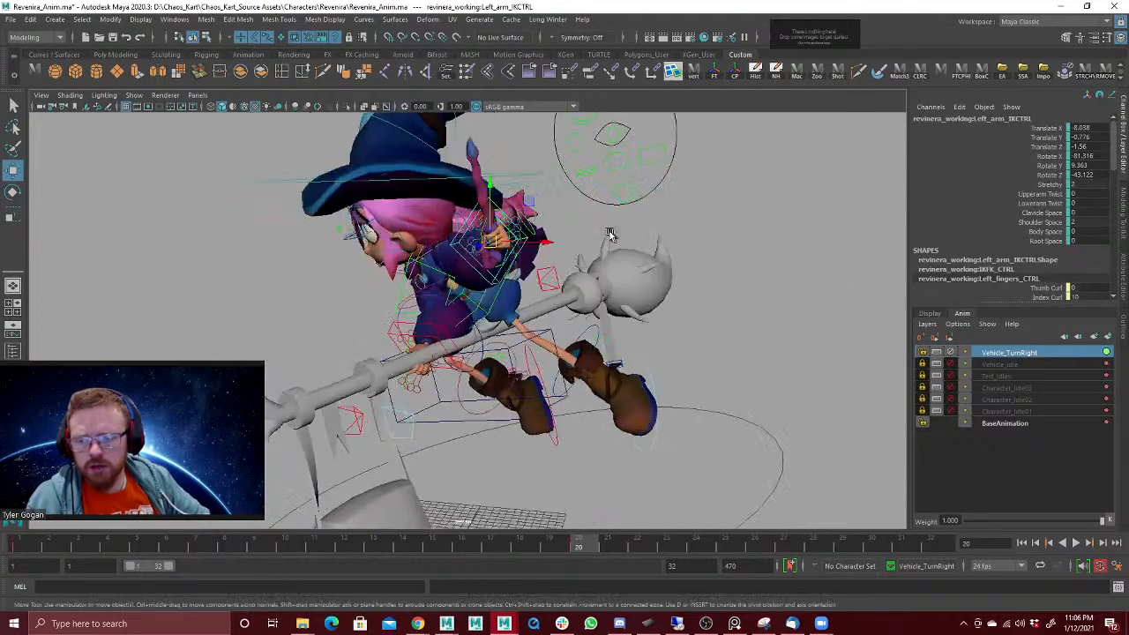
{"action": "left_click_drag", "start_coordinate": [492, 246], "coordinate": [521, 238]}
{"action": "left_click_drag", "start_coordinate": [520, 238], "coordinate": [368, 258], "text": "alt"}
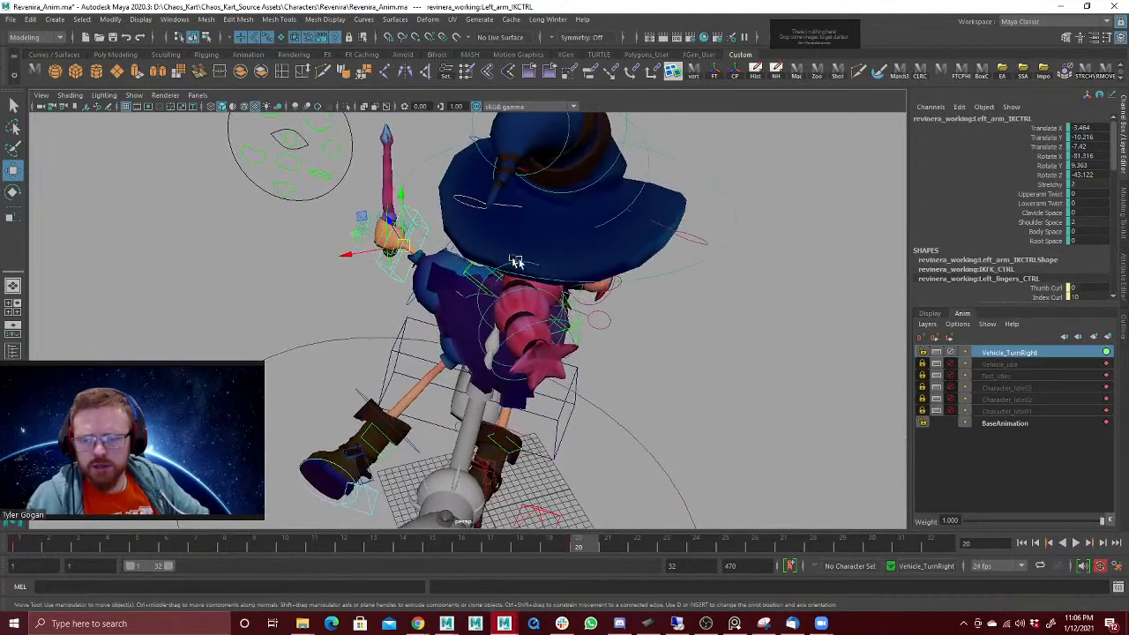
Step: Rotate the broomRide control at frame 20 to about 1.1, -20.9 and 12, and scrub back through the turn
{"action": "left_click_drag", "start_coordinate": [716, 286], "coordinate": [693, 280], "text": "alt"}
{"action": "right_click_drag", "start_coordinate": [693, 280], "coordinate": [482, 362], "text": "alt"}
{"action": "left_click_drag", "start_coordinate": [481, 362], "coordinate": [563, 362], "text": "alt"}
{"action": "left_click", "coordinate": [526, 364]}
{"action": "key", "text": "e"}
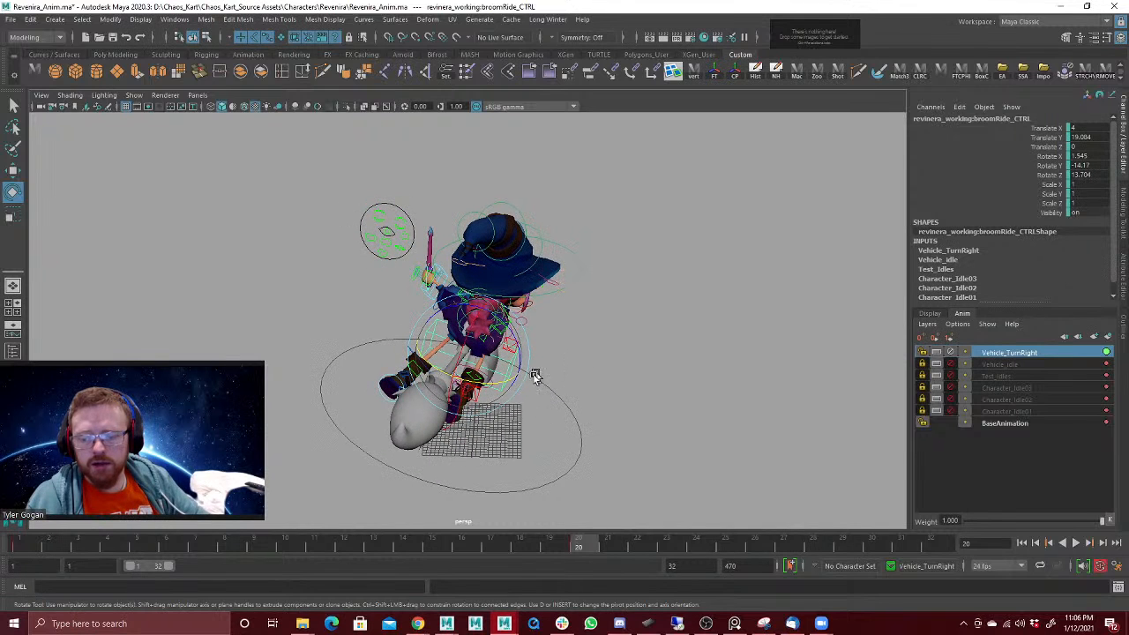
{"action": "left_click_drag", "start_coordinate": [486, 374], "coordinate": [479, 367]}
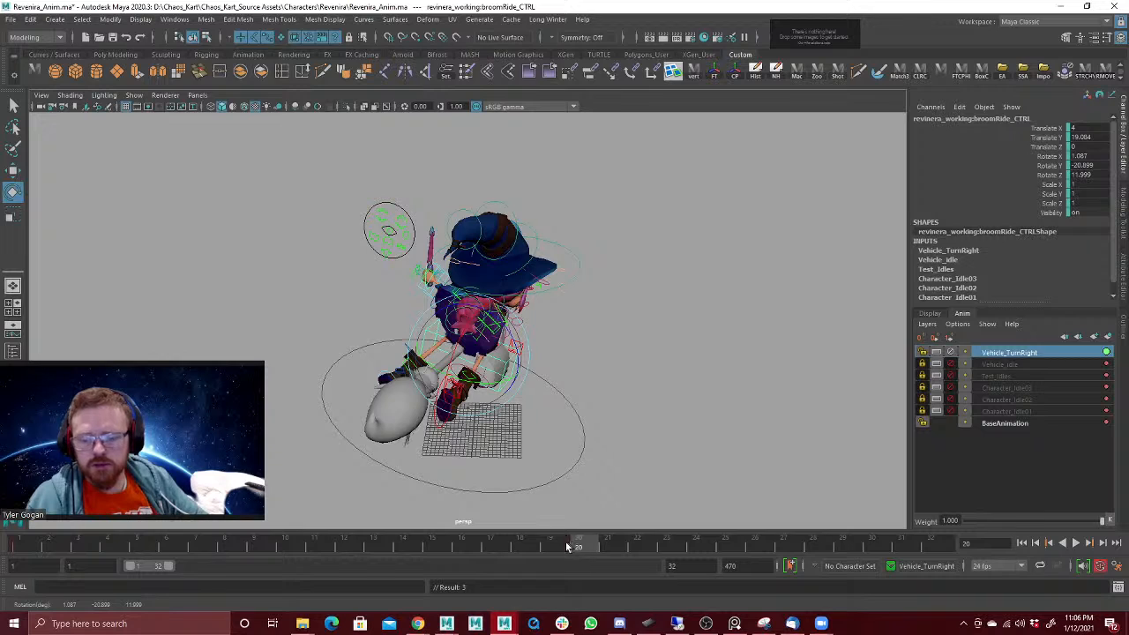
{"action": "left_click_drag", "start_coordinate": [574, 545], "coordinate": [432, 533]}
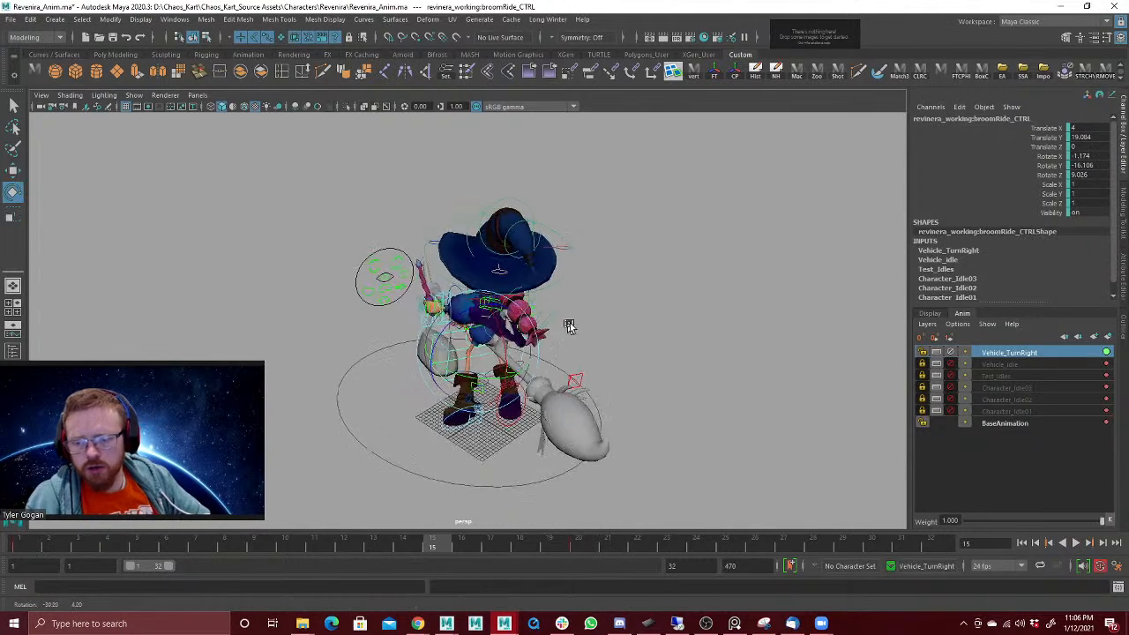
Step: Move the left arm IK control at frame 20 to about -8.5, -10.2 and -9.9, and play back the turn
{"action": "left_click", "coordinate": [434, 302]}
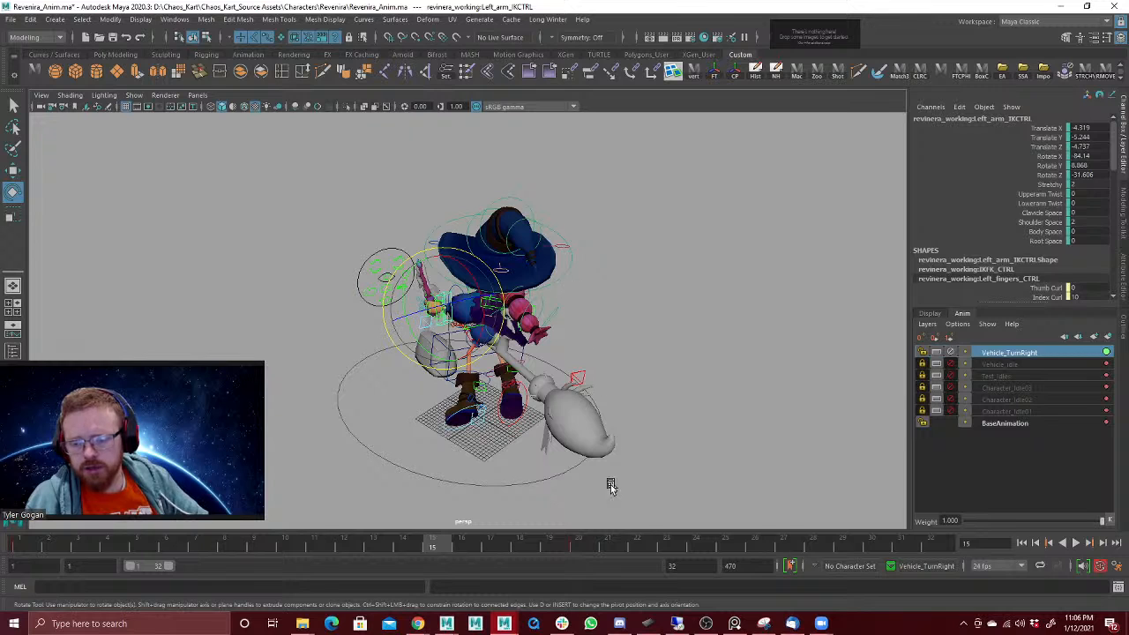
{"action": "key", "text": "alt+v"}
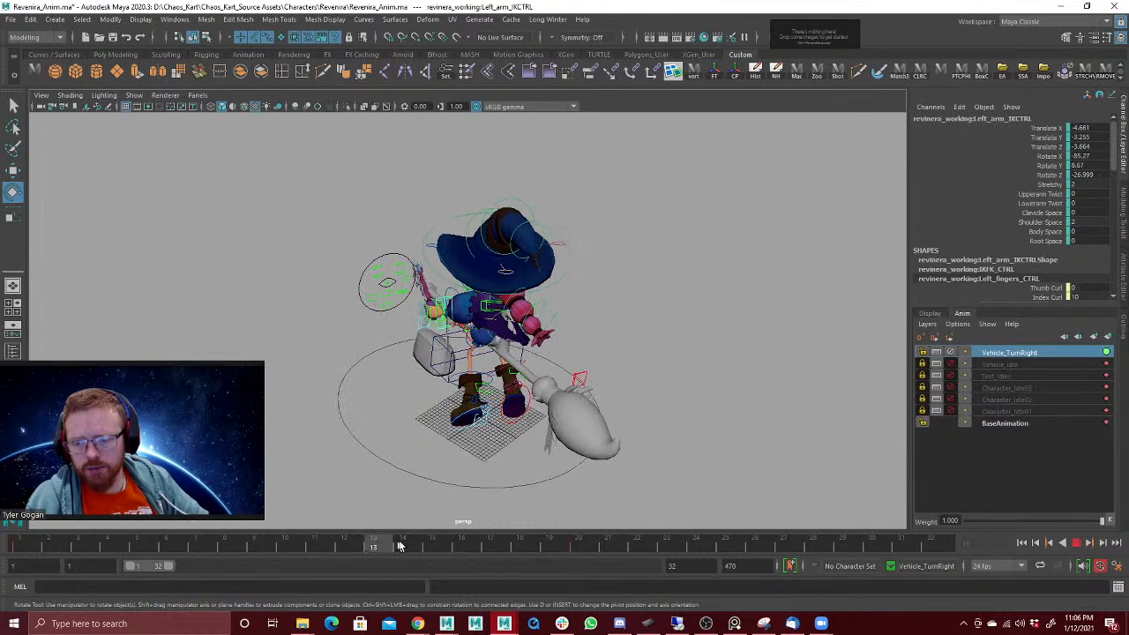
{"action": "key", "text": "alt+v"}
{"action": "key", "text": "w"}
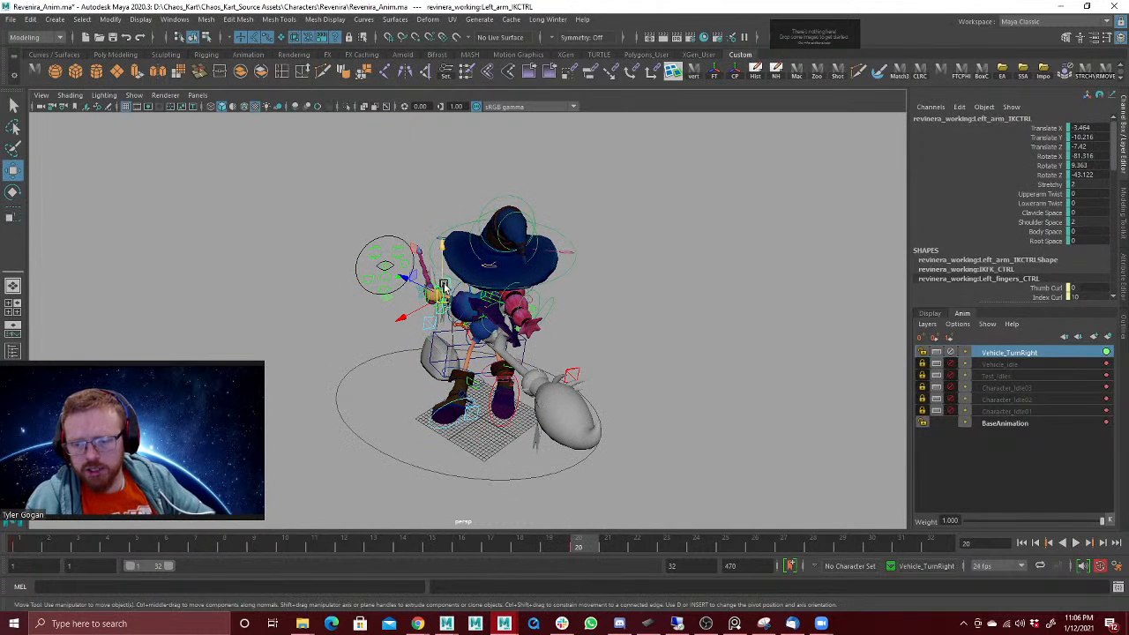
{"action": "left_click_drag", "start_coordinate": [452, 303], "coordinate": [459, 305]}
{"action": "left_click_drag", "start_coordinate": [582, 295], "coordinate": [541, 285], "text": "alt"}
{"action": "key", "text": "alt+v"}
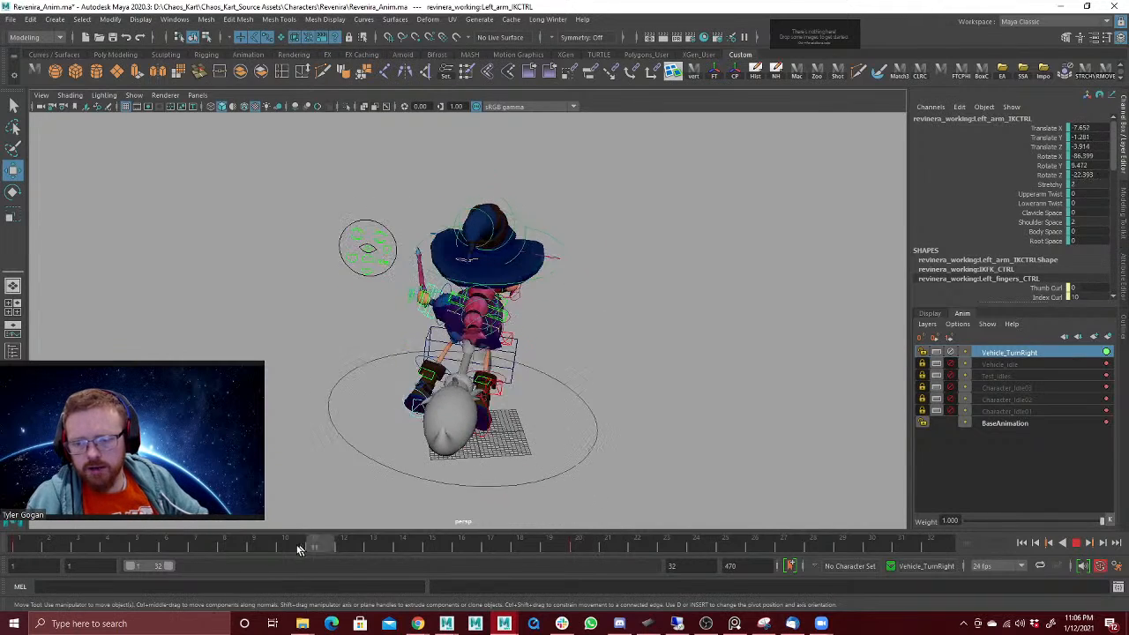
Step: Move the left arm IK control at frame 20 to about -11.2, -9 and -9.7, key its translation and play back the turn
{"action": "left_click", "coordinate": [579, 539]}
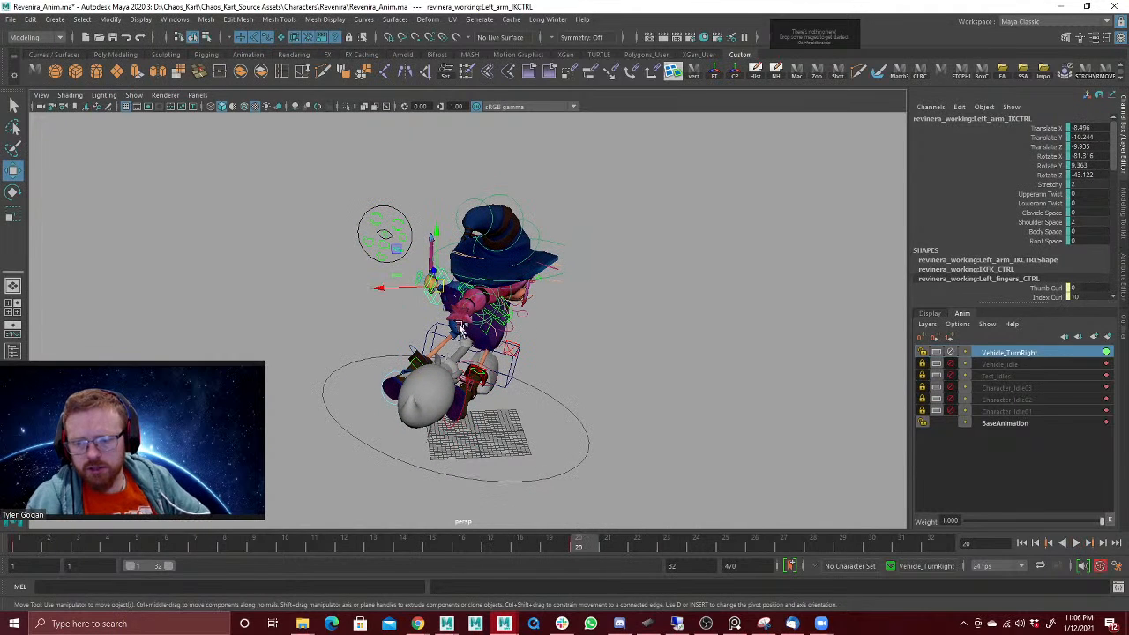
{"action": "left_click_drag", "start_coordinate": [435, 286], "coordinate": [438, 283]}
{"action": "key", "text": "shift+w"}
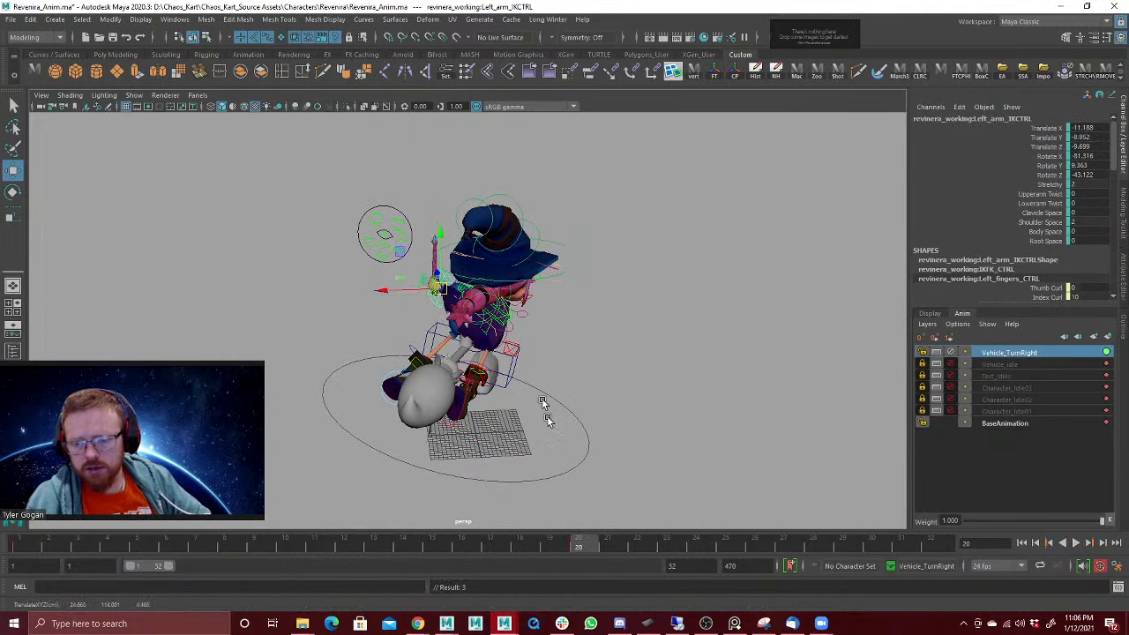
{"action": "key", "text": "alt+v"}
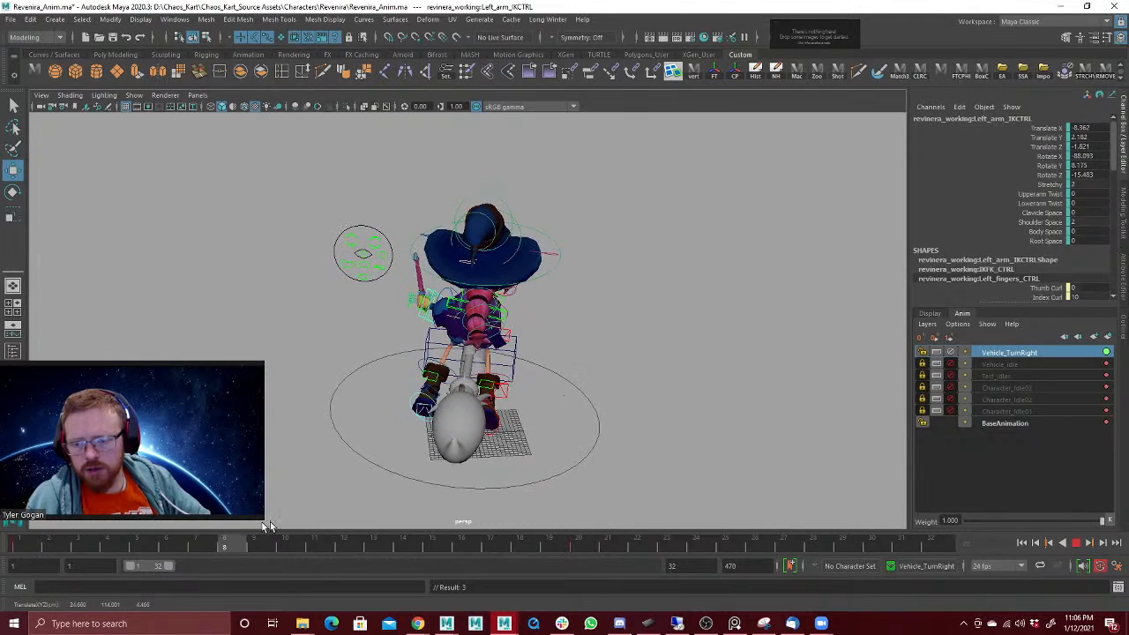
{"action": "key", "text": "alt+v"}
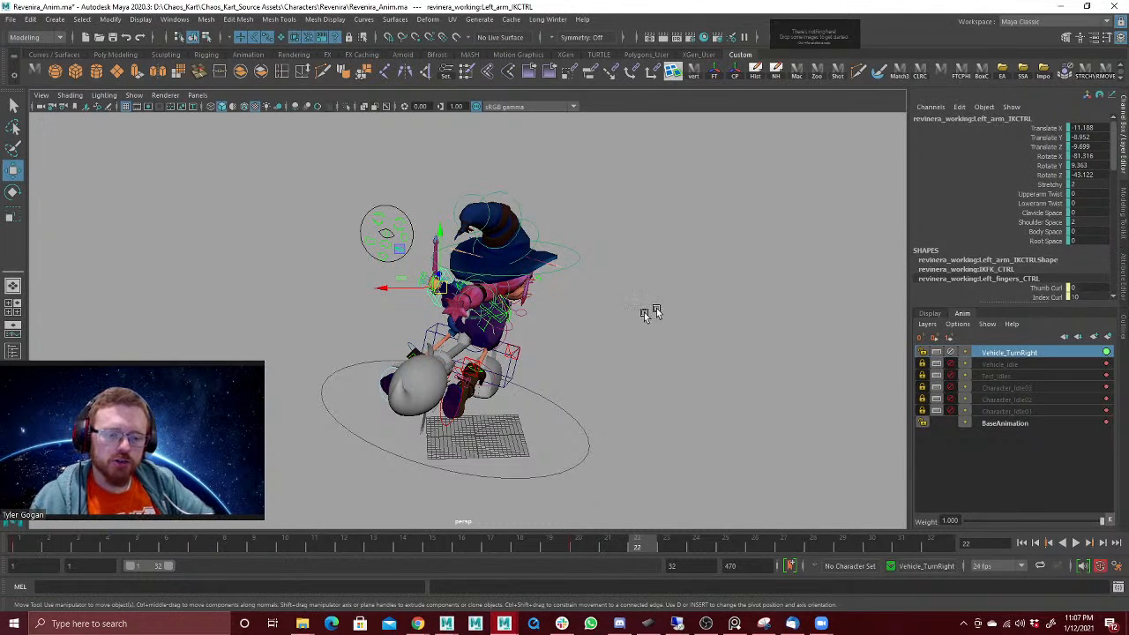
Step: Mute and lock the Vehicle_TurnRight layer and select the lower ponytail control area on the base pose
{"action": "left_click", "coordinate": [951, 353]}
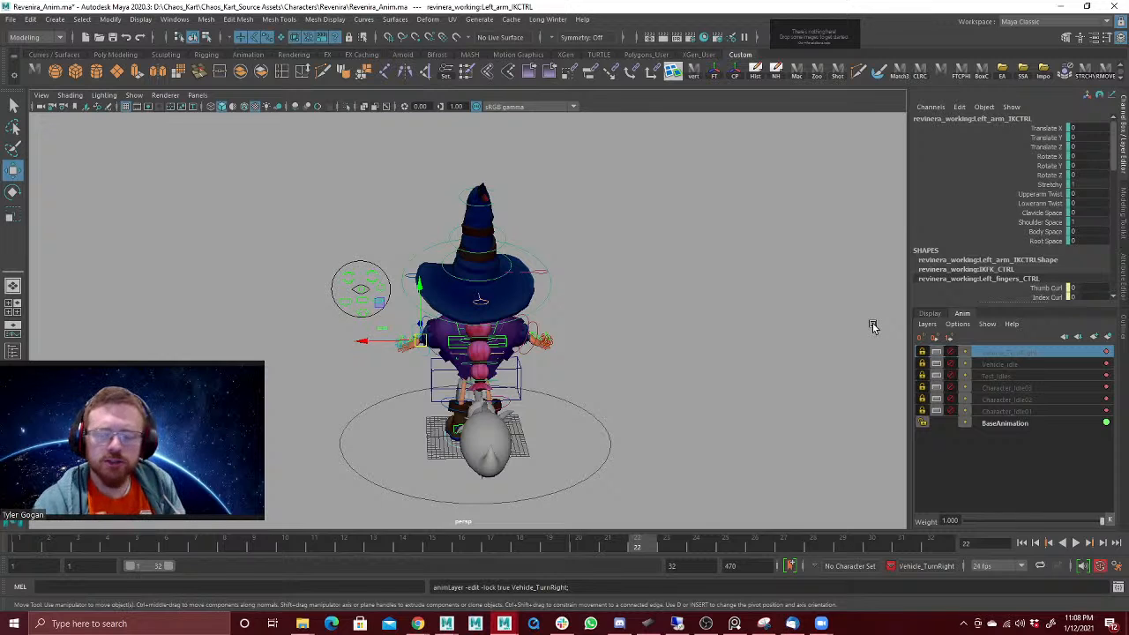
{"action": "left_click_drag", "start_coordinate": [506, 354], "coordinate": [515, 373]}
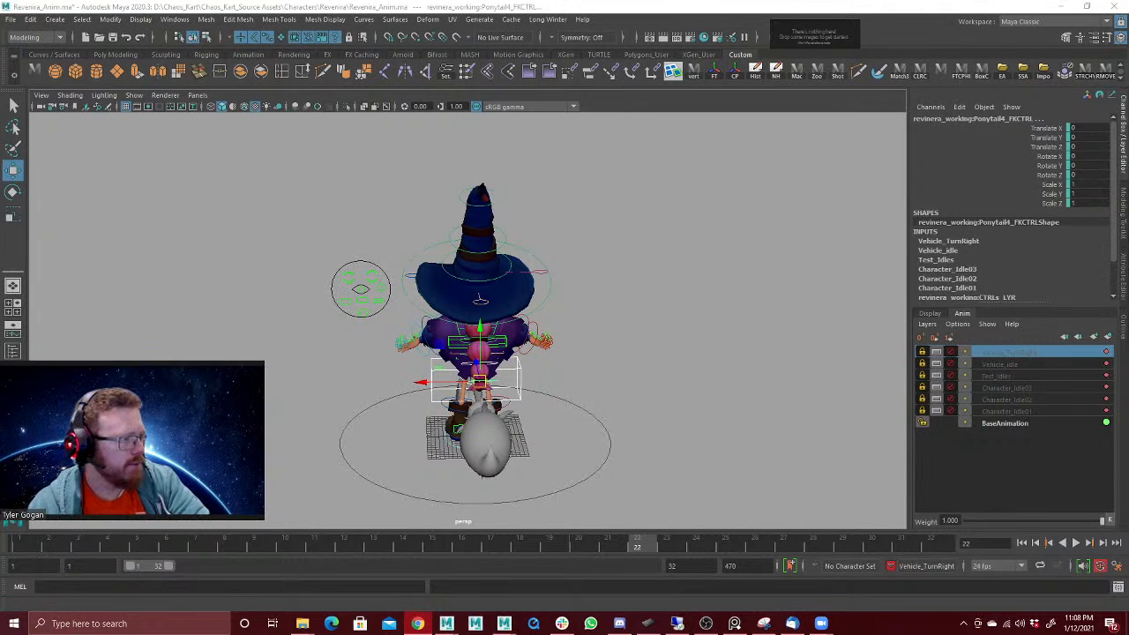
Step: Switch to the browser, review the broom-flying shots in the Quidditch match video for reference, and return to Maya
{"action": "left_click_drag", "start_coordinate": [1128, 124], "coordinate": [931, 10]}
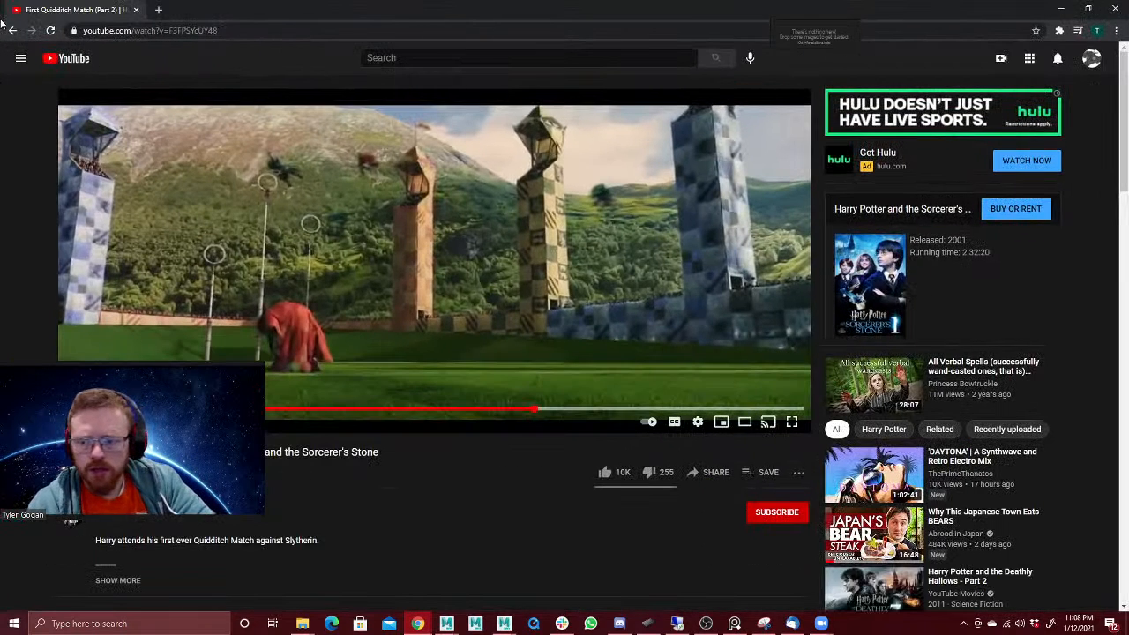
{"action": "left_click", "coordinate": [405, 420]}
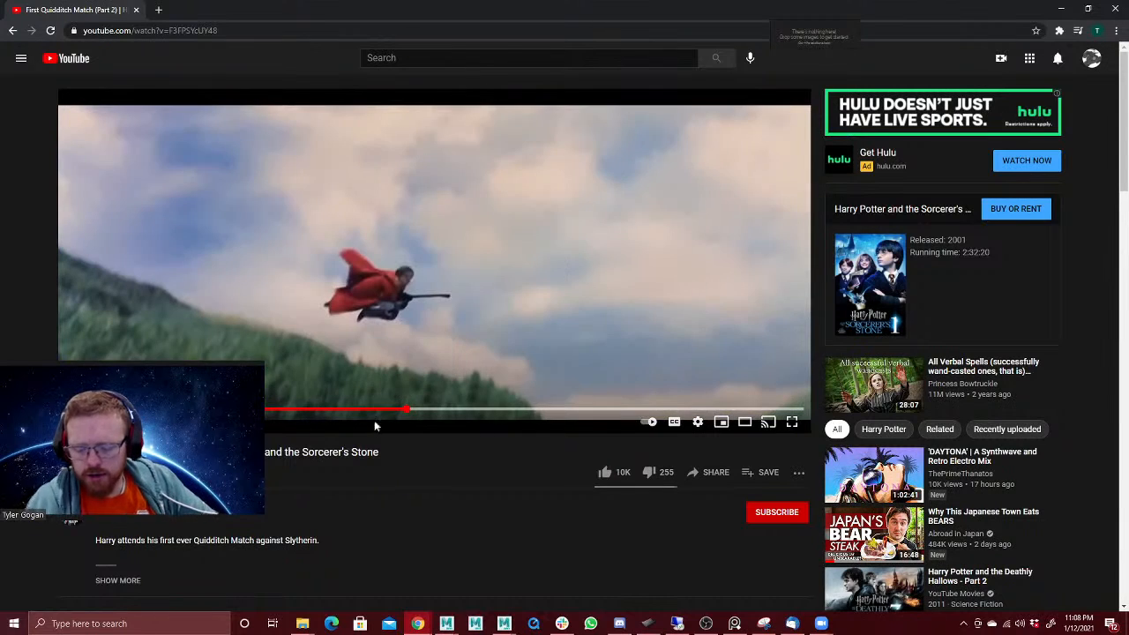
{"action": "left_click", "coordinate": [374, 411]}
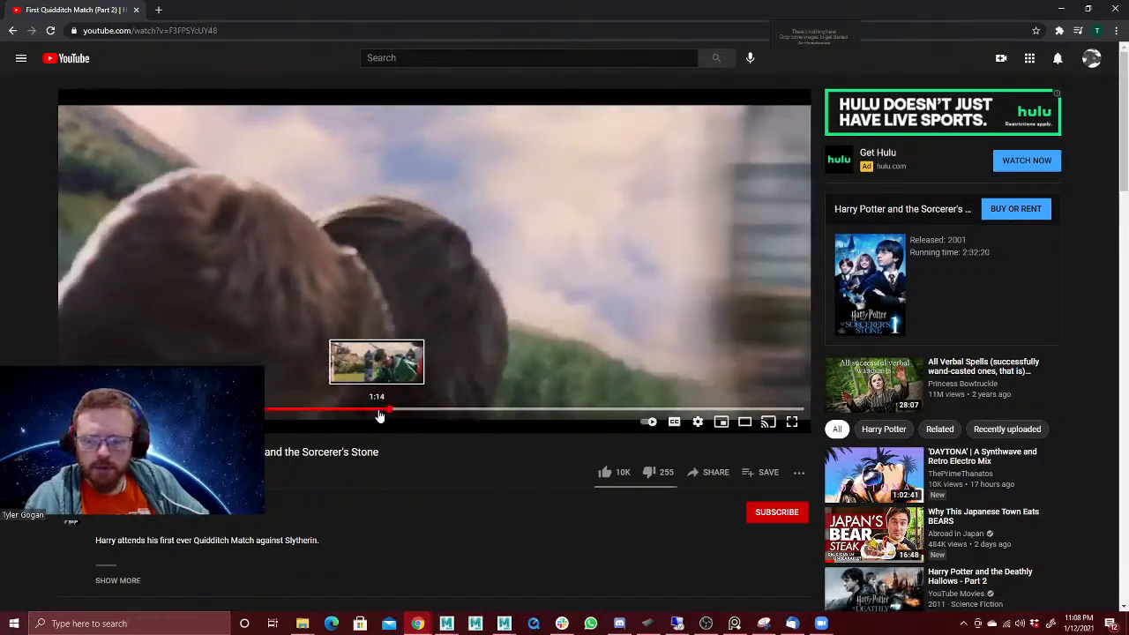
{"action": "left_click", "coordinate": [375, 417]}
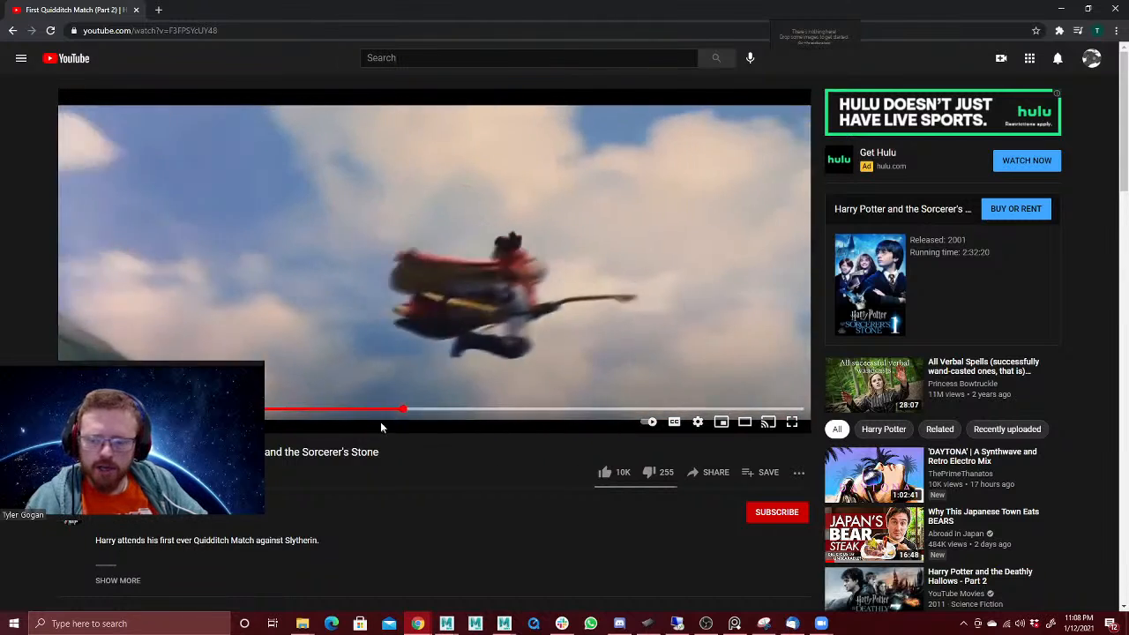
{"action": "key", "text": "space"}
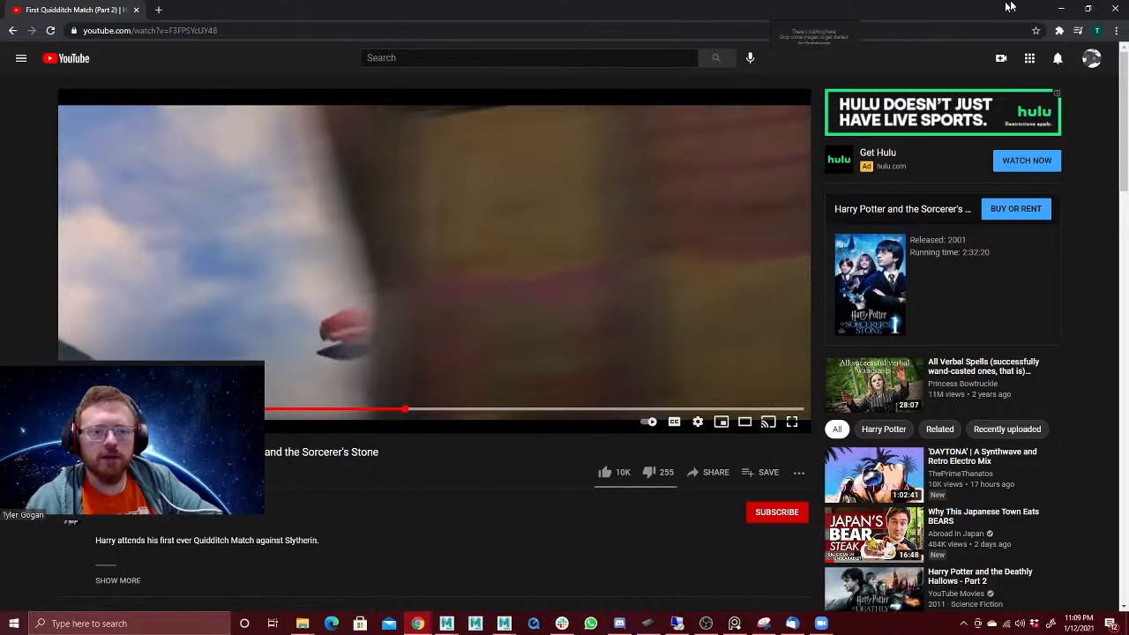
{"action": "left_click", "coordinate": [1064, 7]}
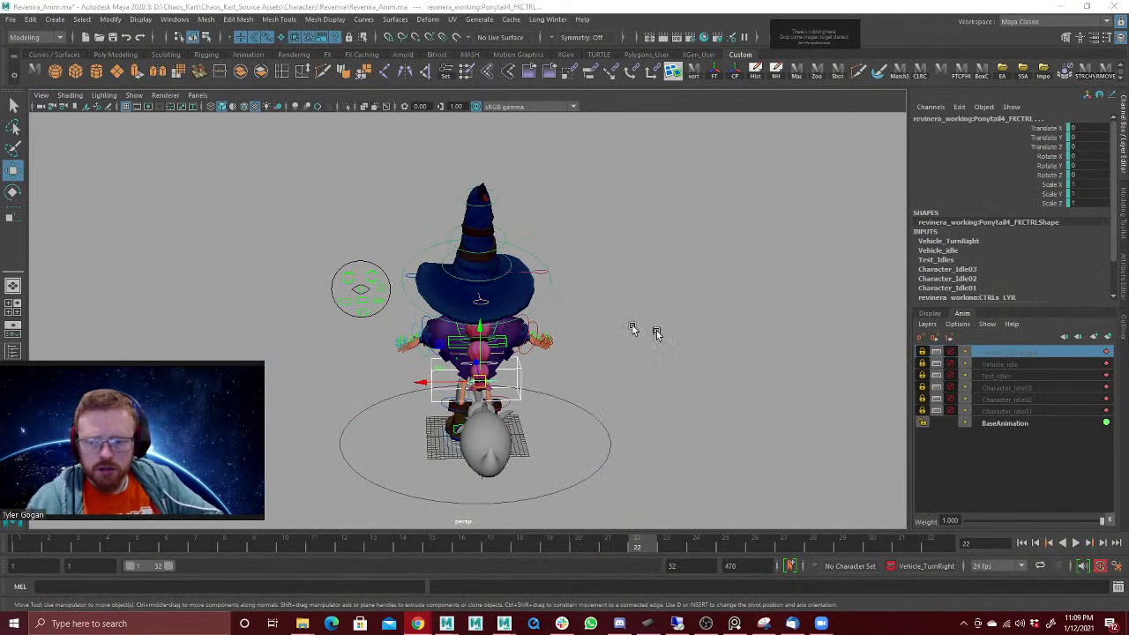
Step: Enable the Test_Idles and Vehicle_idle layers one after the other to compare their poses
{"action": "left_click", "coordinate": [968, 375]}
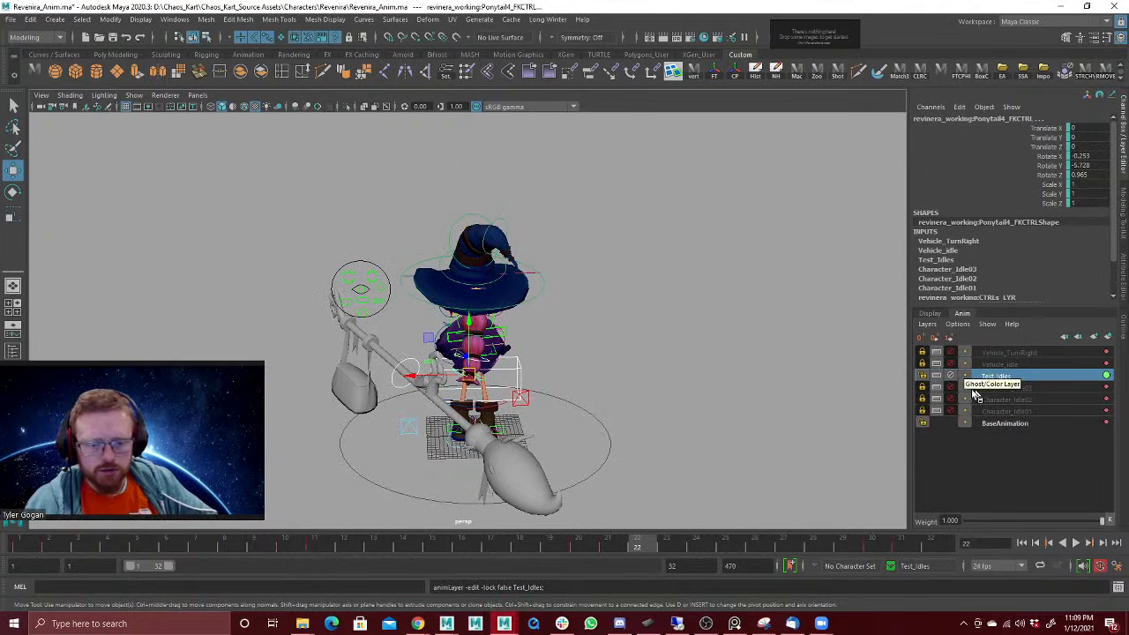
{"action": "left_click_drag", "start_coordinate": [531, 394], "coordinate": [574, 396], "text": "alt"}
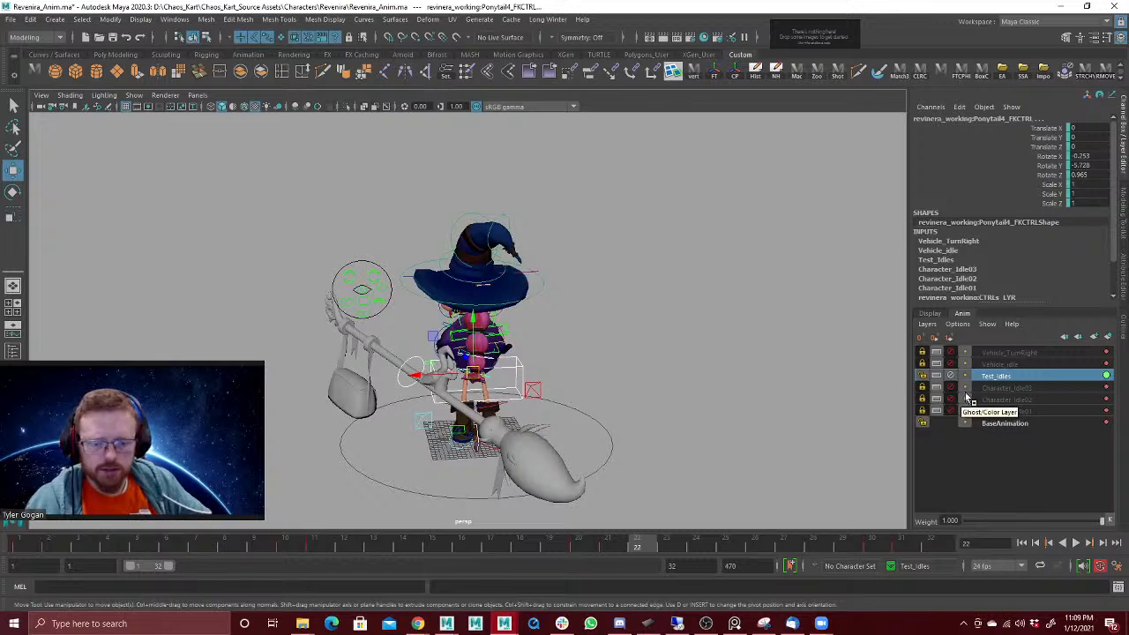
{"action": "left_click", "coordinate": [966, 364]}
{"action": "left_click", "coordinate": [997, 364]}
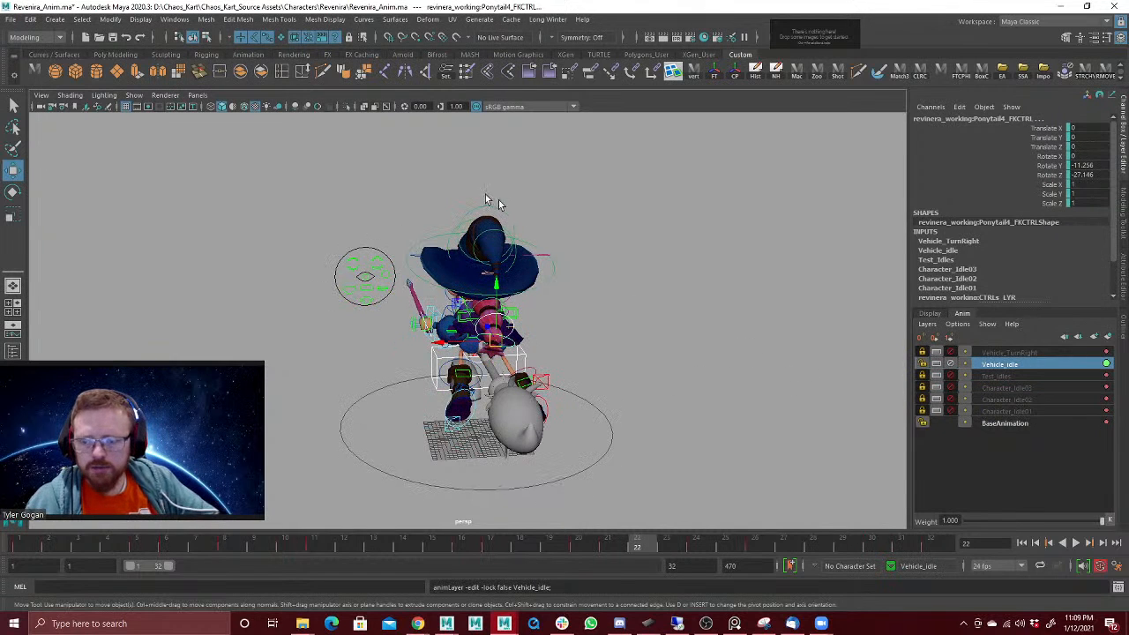
Step: Select all the rig's controls, mute and lock the Vehicle_idle layer, and create an animation layer from the selection
{"action": "left_click", "coordinate": [236, 190]}
{"action": "left_click_drag", "start_coordinate": [208, 161], "coordinate": [700, 479]}
{"action": "left_click", "coordinate": [951, 364]}
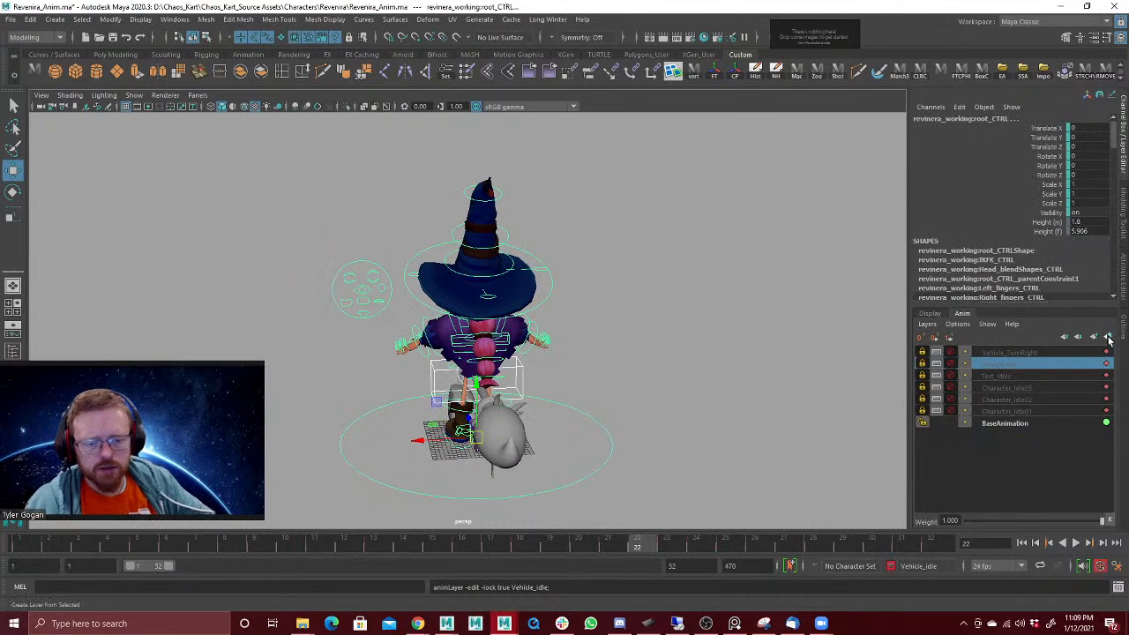
{"action": "left_click", "coordinate": [1016, 355]}
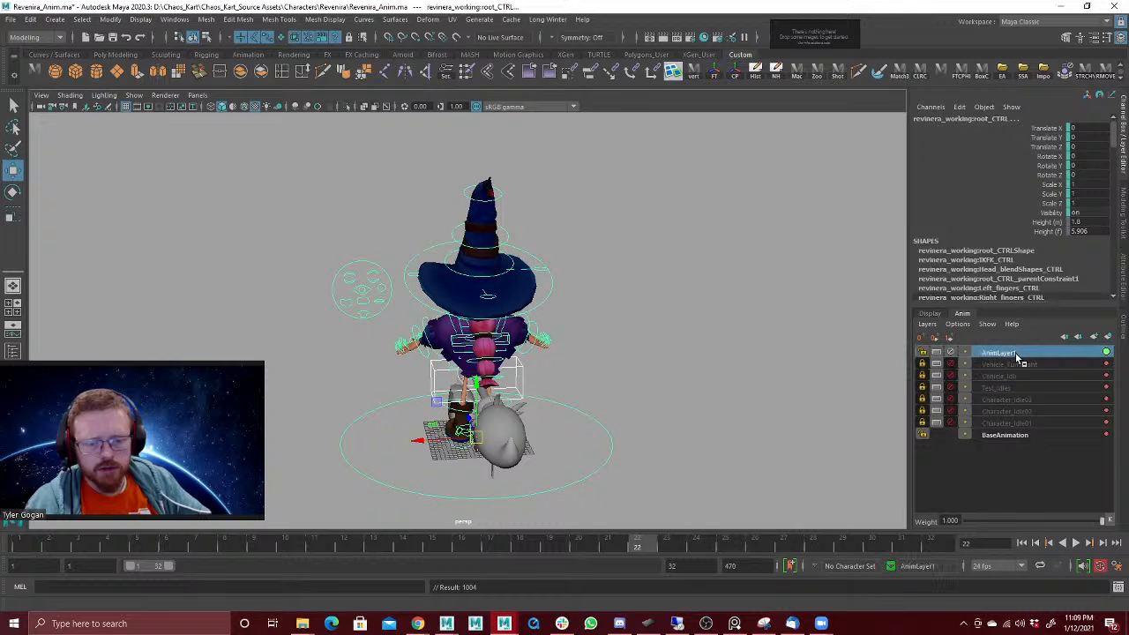
Step: Rename the new animation layer as Vehicle_DamageRight and go to frame 1
{"action": "double_click", "coordinate": [1022, 354]}
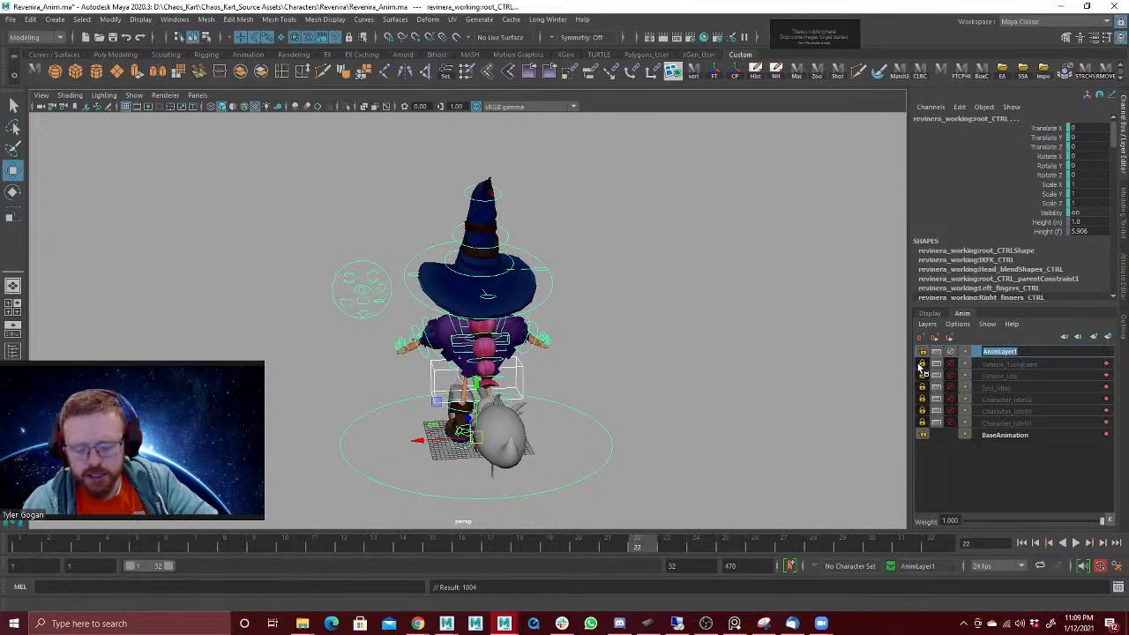
{"action": "type", "text": "Vehicle"}
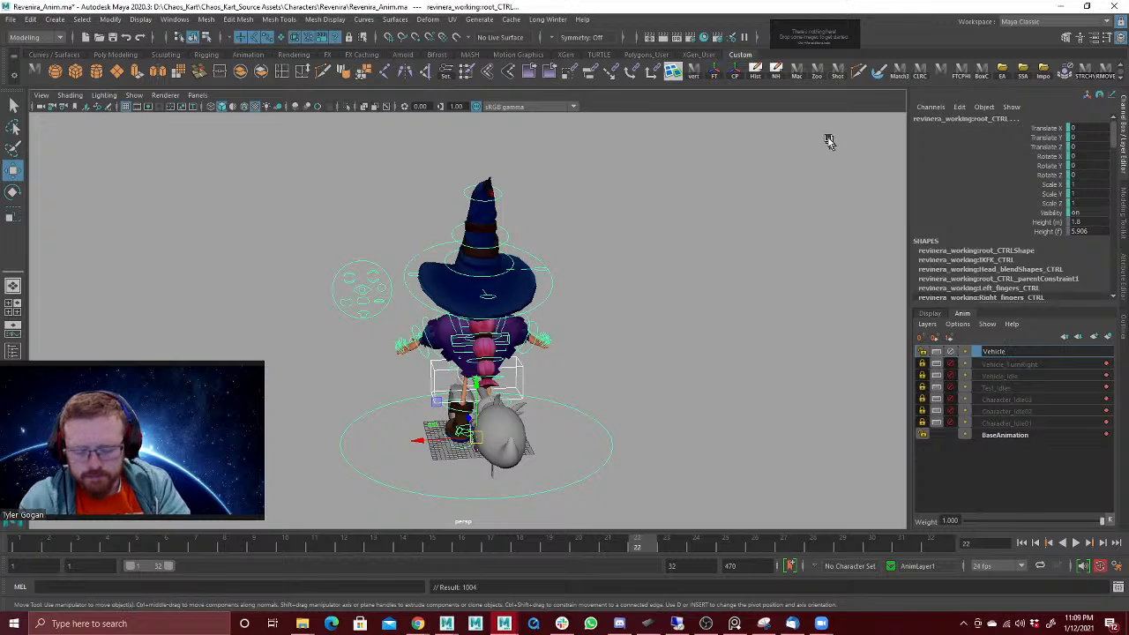
{"action": "type", "text": "_Damage4"}
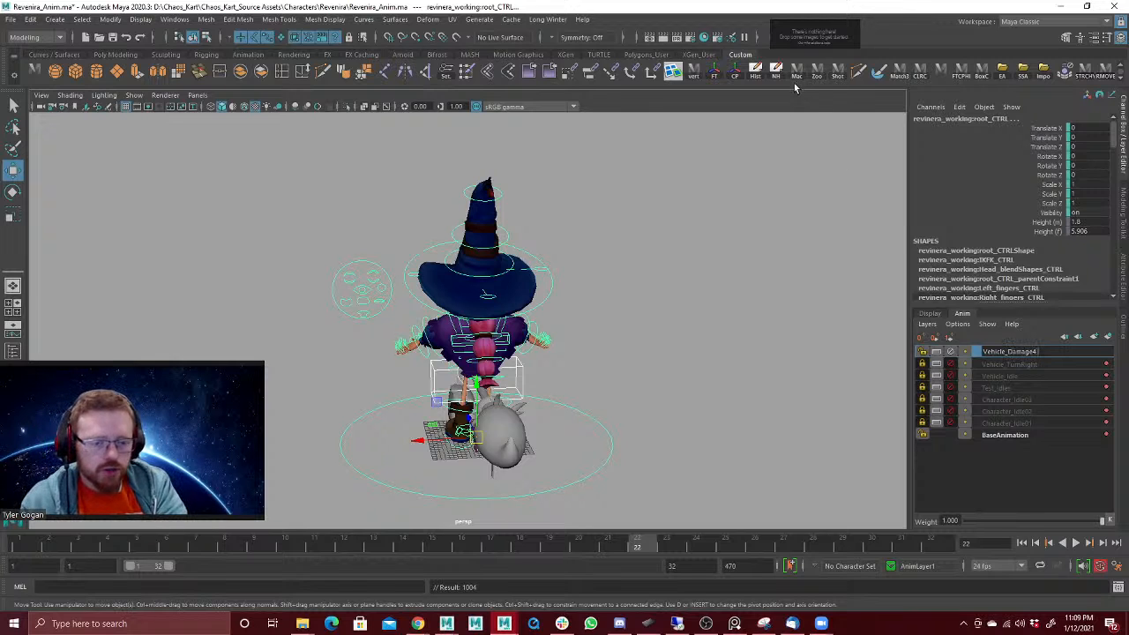
{"action": "key", "text": "BackSpace"}
{"action": "type", "text": "Right"}
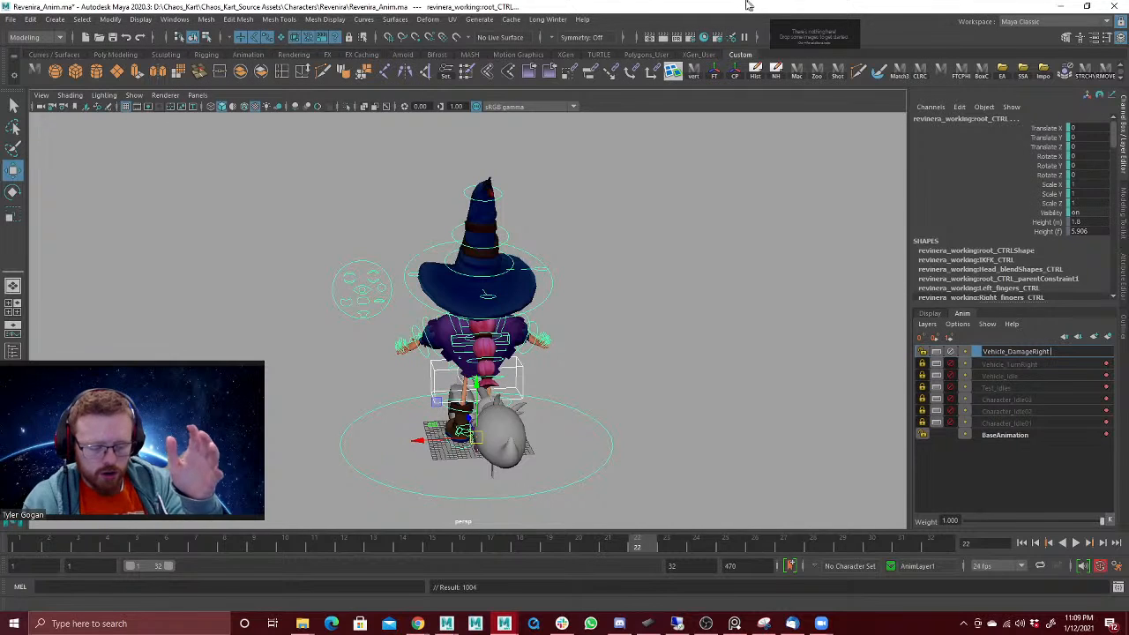
{"action": "key", "text": "Return"}
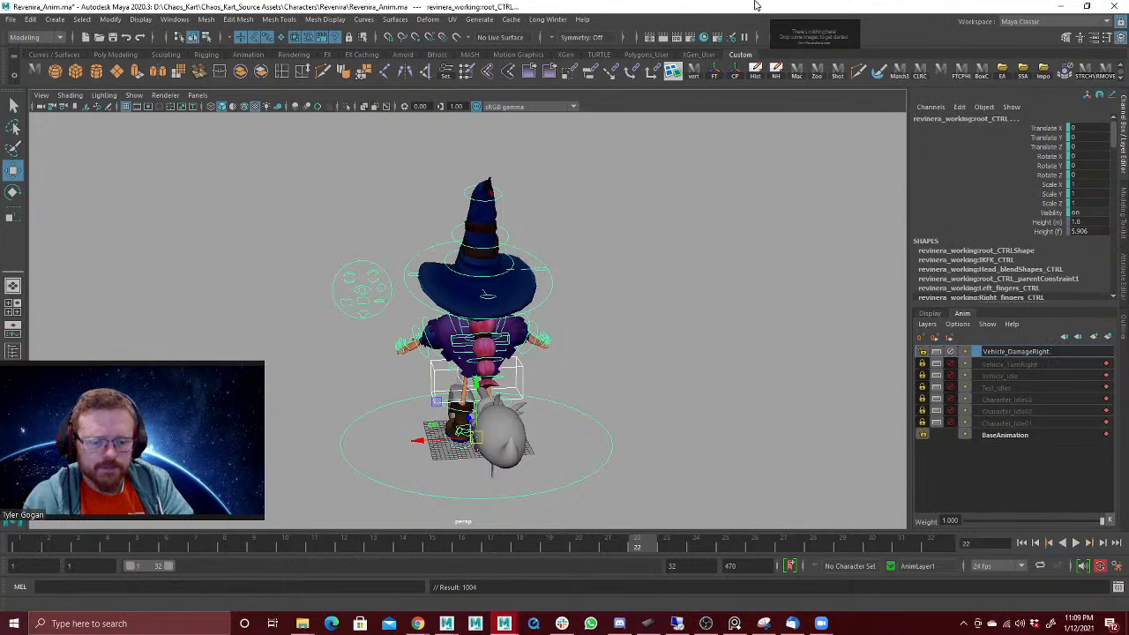
{"action": "key", "text": "Return"}
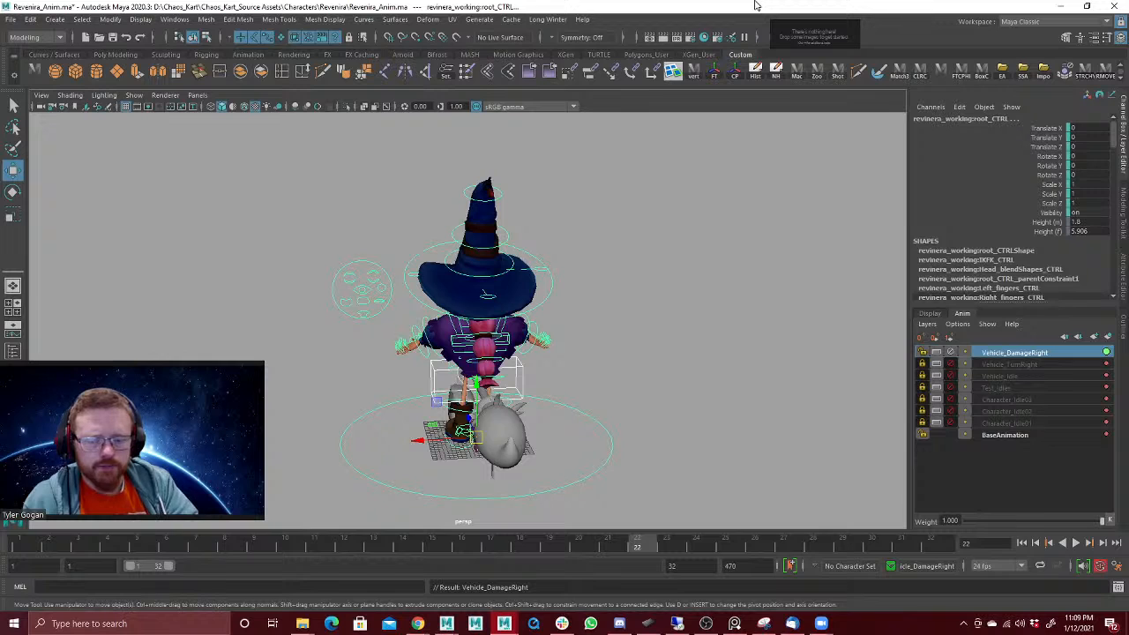
{"action": "left_click", "coordinate": [20, 548]}
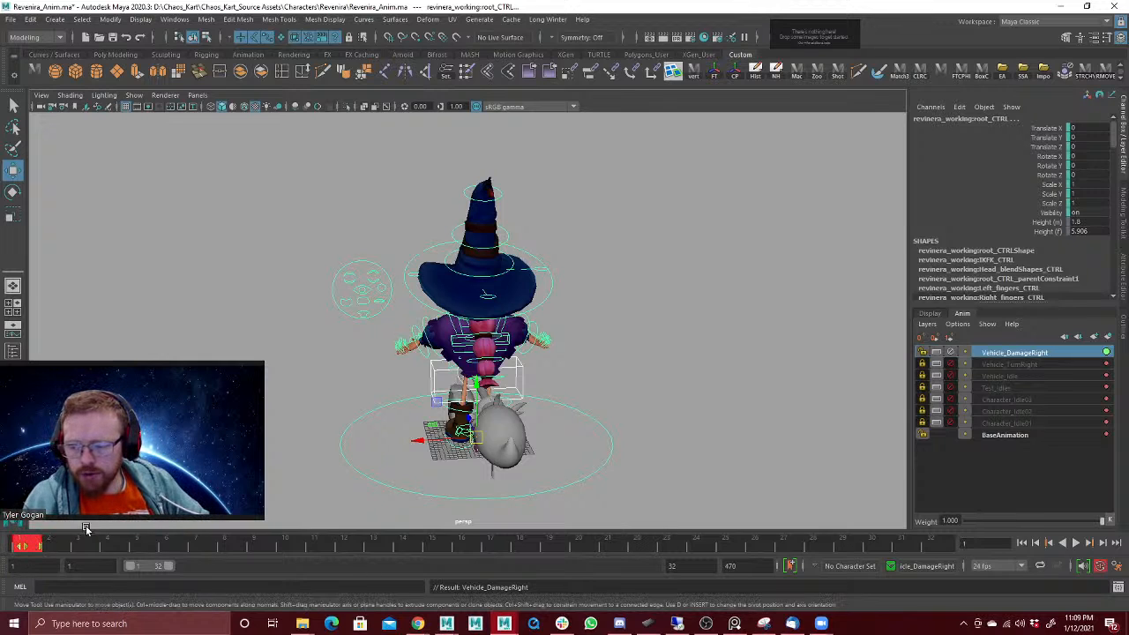
Step: Paste the copied vehicle pose keys onto all the rig's controls at frame 1 of the Vehicle_DamageRight layer
{"action": "right_click", "coordinate": [25, 548]}
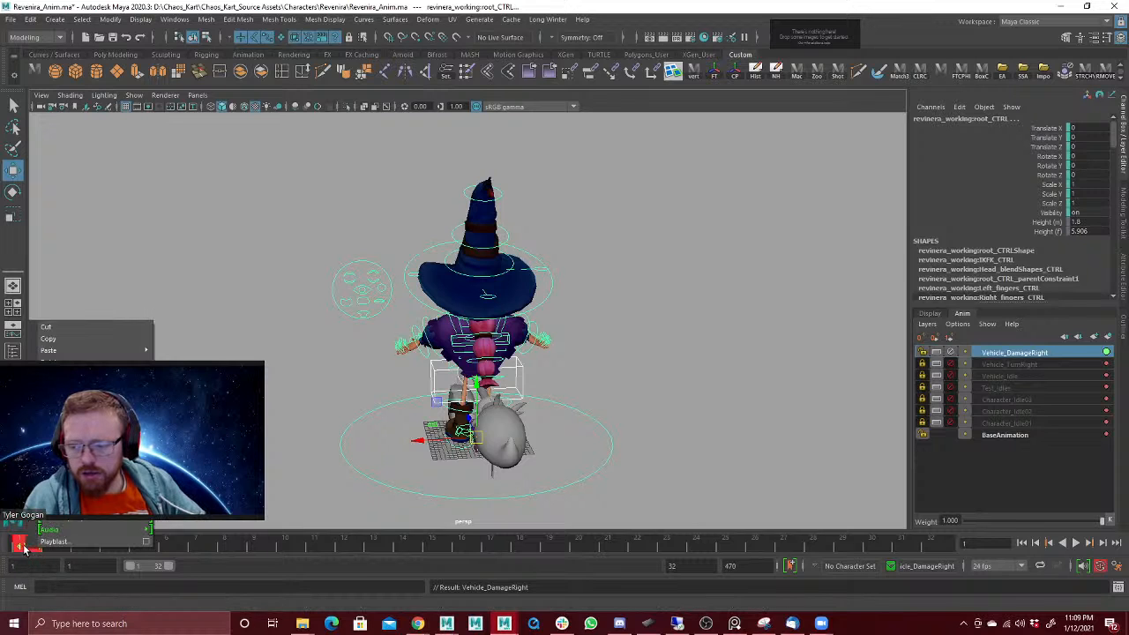
{"action": "mouse_move", "coordinate": [106, 350]}
{"action": "left_click", "coordinate": [185, 351]}
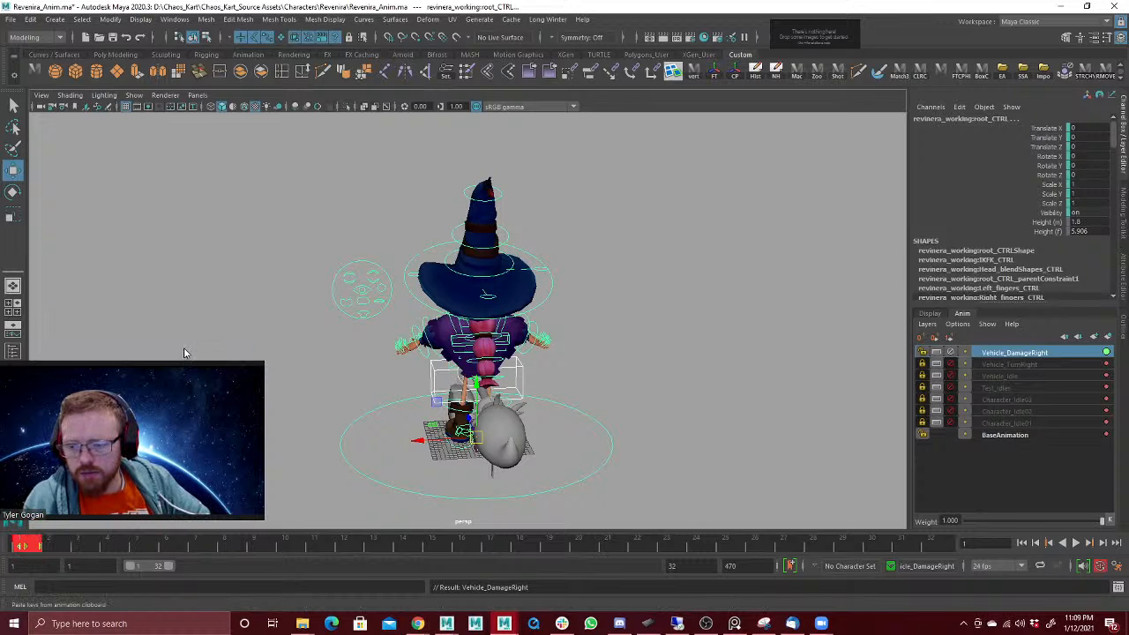
{"action": "left_click_drag", "start_coordinate": [525, 287], "coordinate": [494, 307], "text": "alt"}
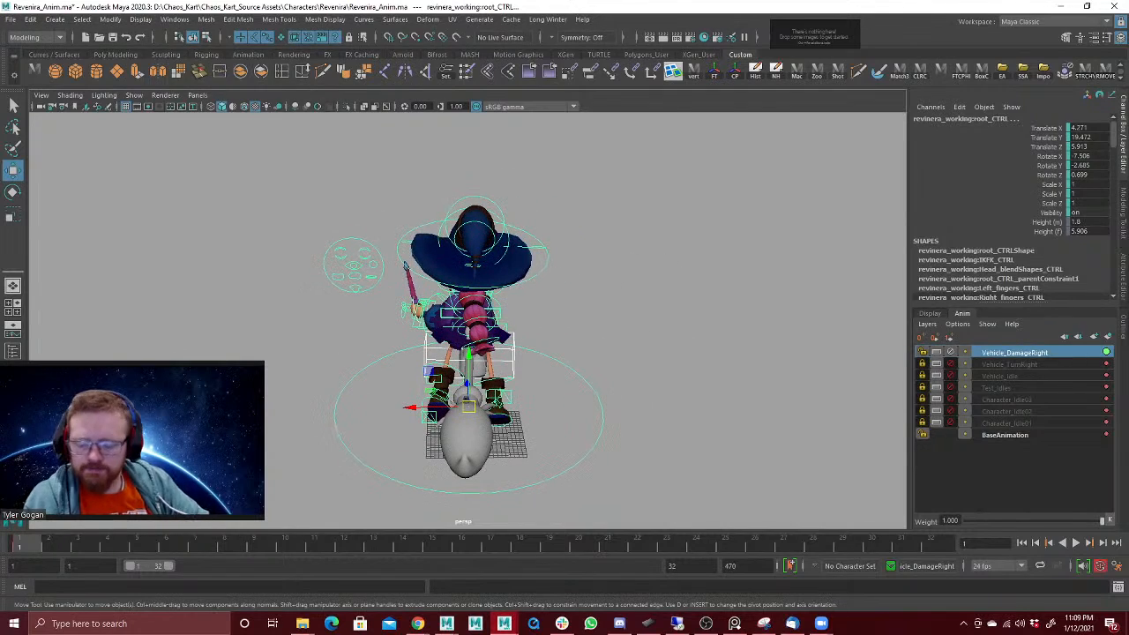
{"action": "left_click_drag", "start_coordinate": [300, 355], "coordinate": [296, 342], "text": "alt"}
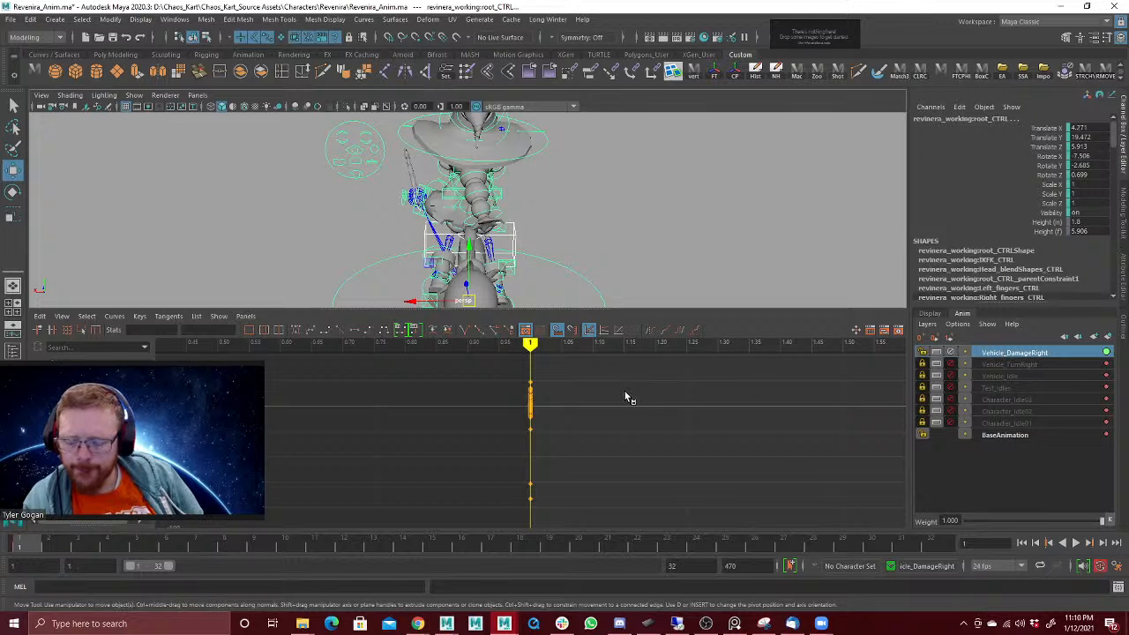
Step: Give the frame 1 keys stepped tangents, then check the default tangents in the animation preferences and save them
{"action": "scroll", "coordinate": [590, 406], "scroll_direction": "down", "scroll_amount": 5}
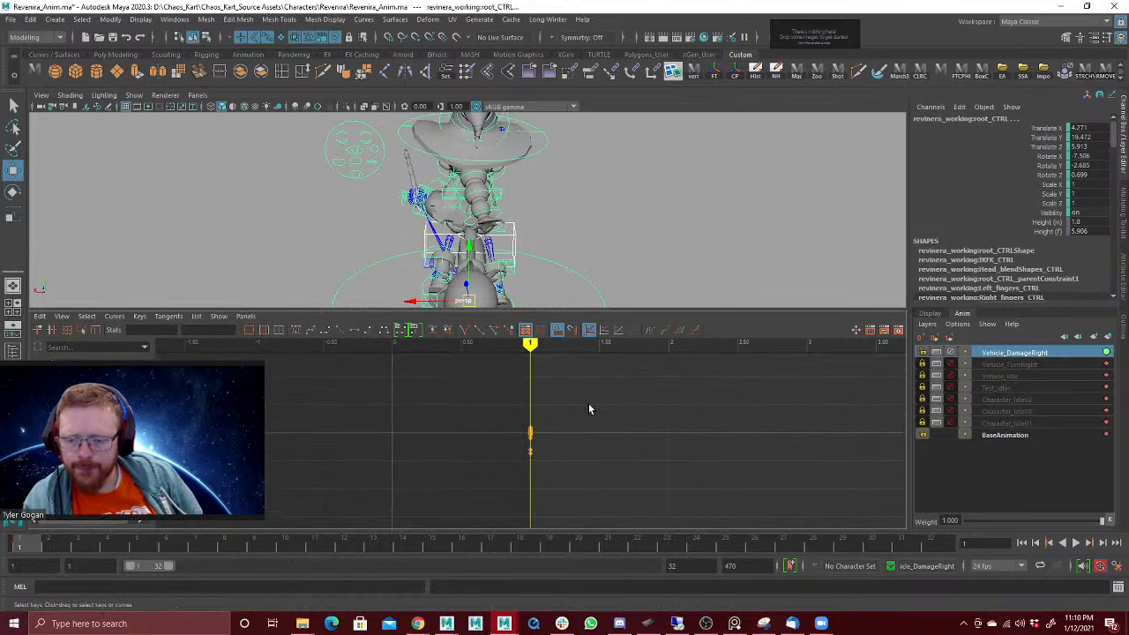
{"action": "left_click_drag", "start_coordinate": [522, 455], "coordinate": [589, 486]}
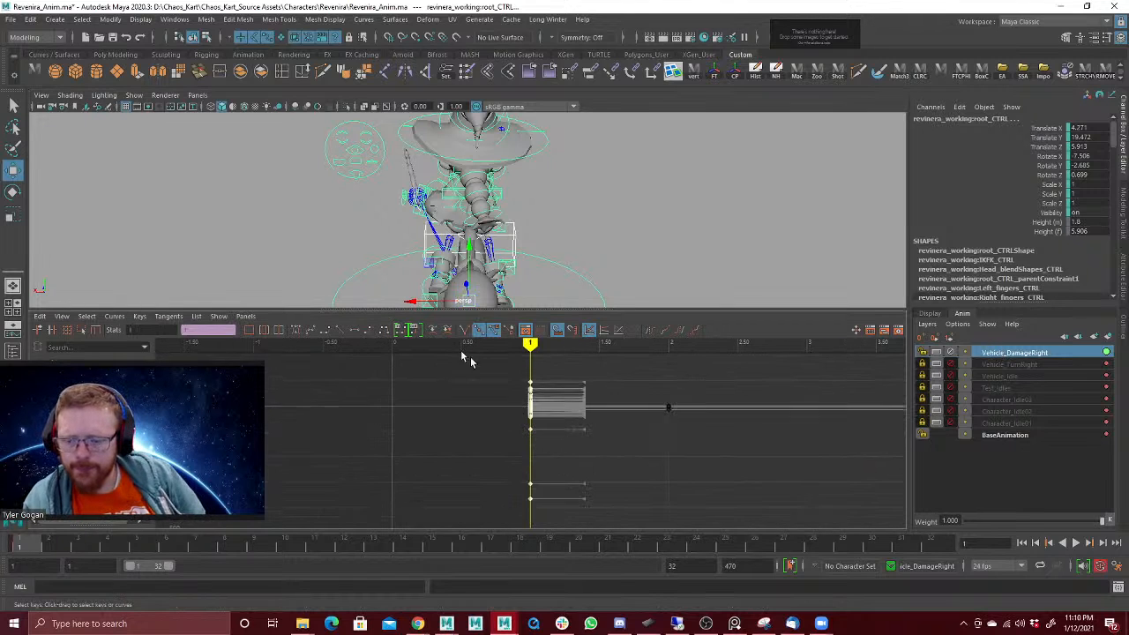
{"action": "left_click", "coordinate": [369, 331]}
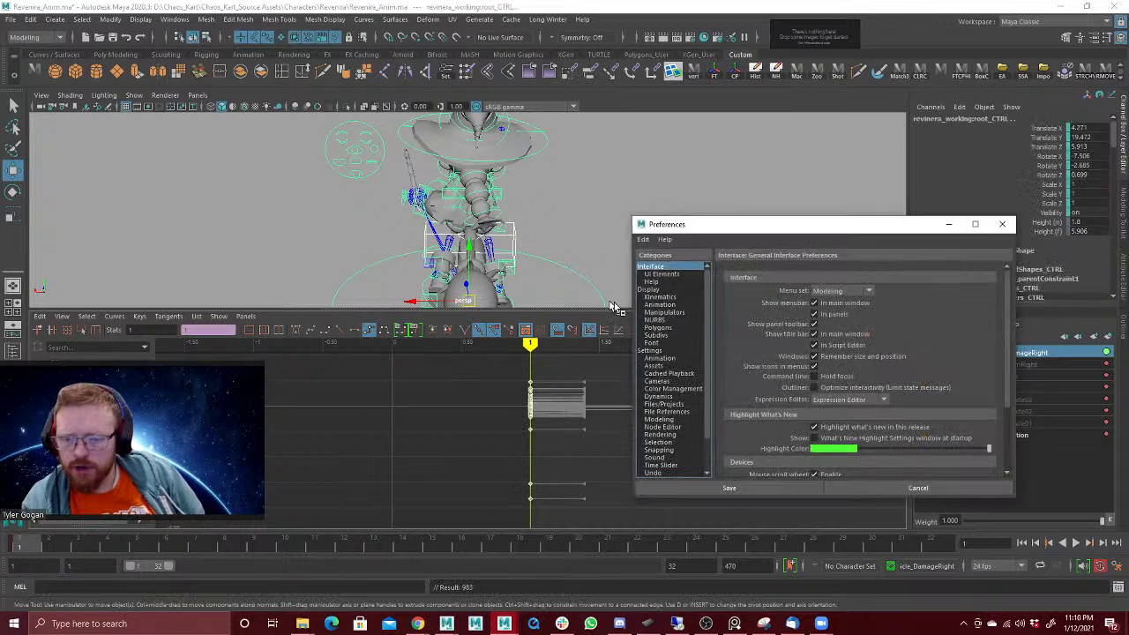
{"action": "left_click", "coordinate": [660, 357]}
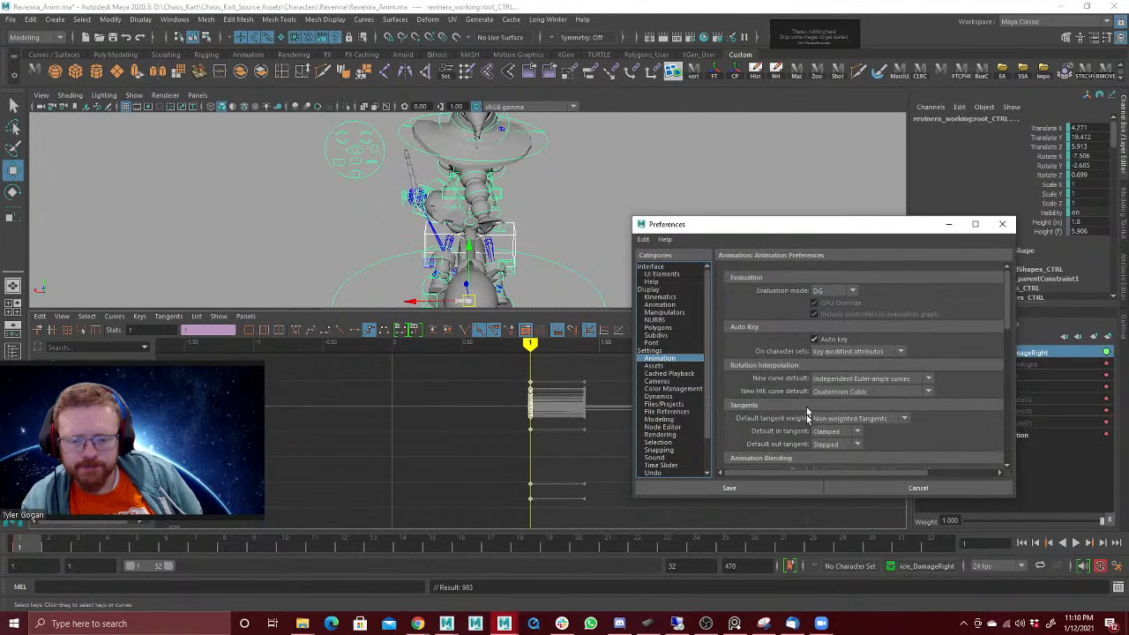
{"action": "left_click", "coordinate": [733, 488]}
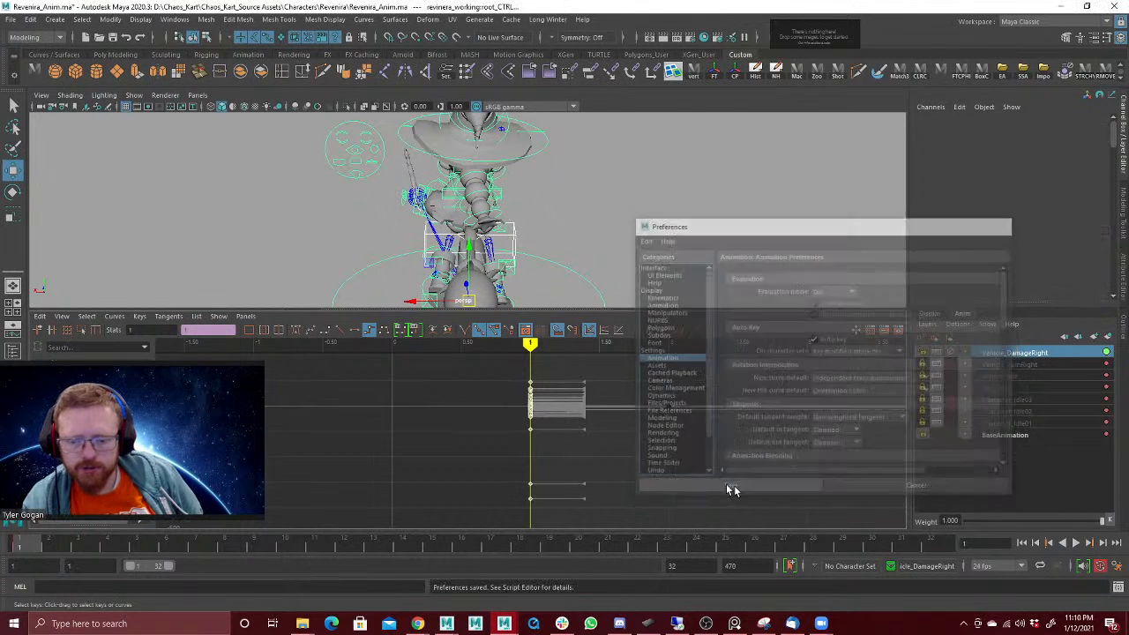
Step: Return to the full perspective view with textured shading and display only NURBS curves and polygons
{"action": "key", "text": "space"}
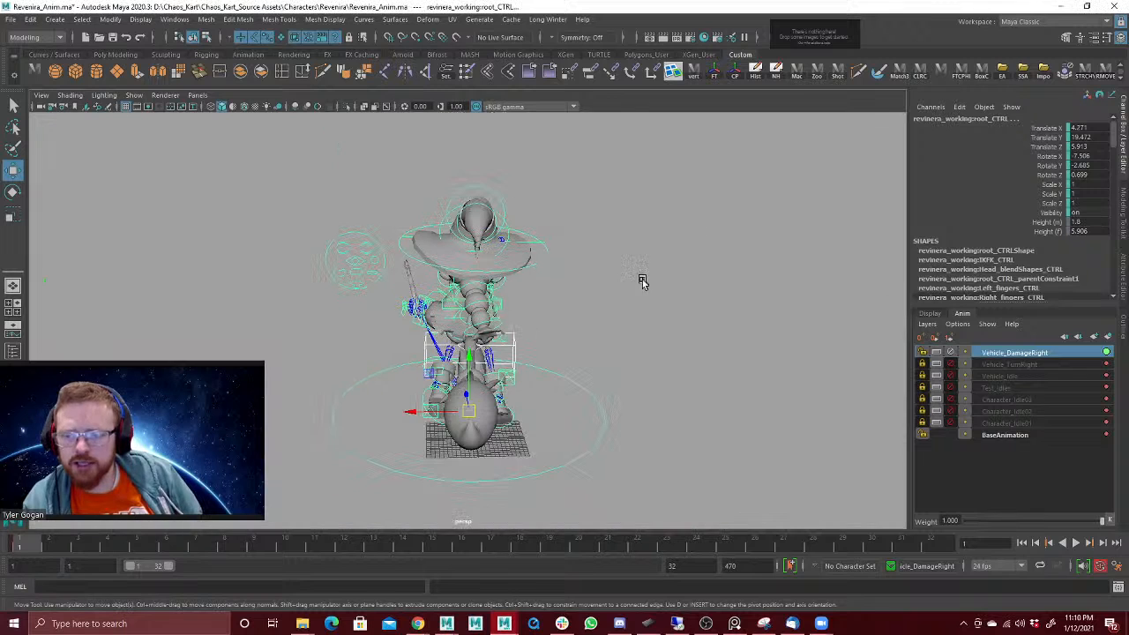
{"action": "key", "text": "6"}
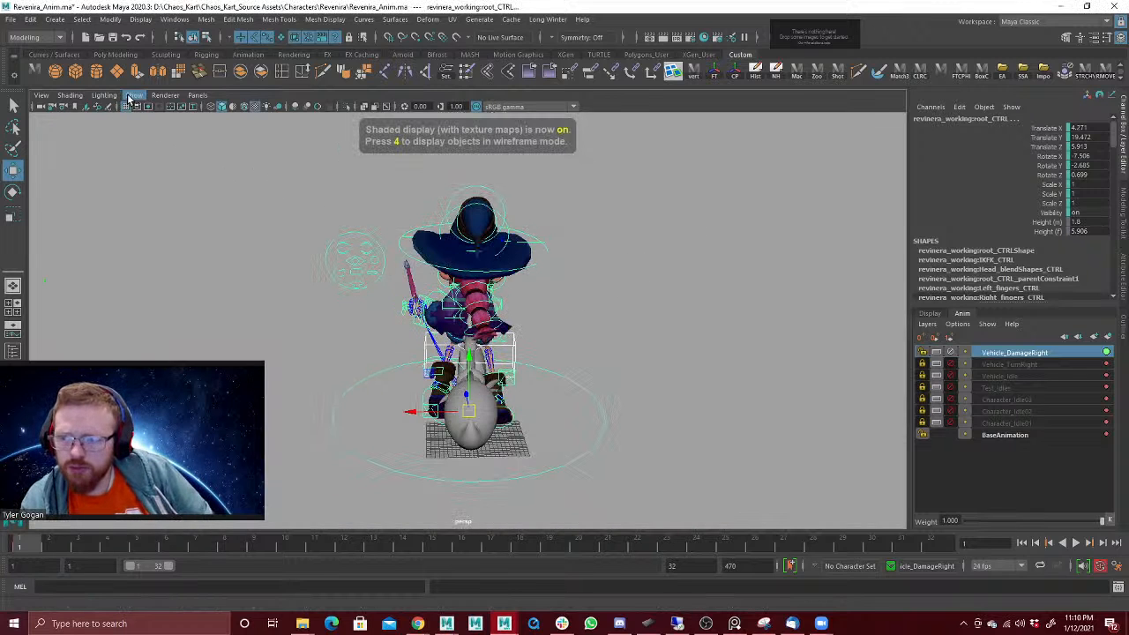
{"action": "left_click", "coordinate": [134, 96]}
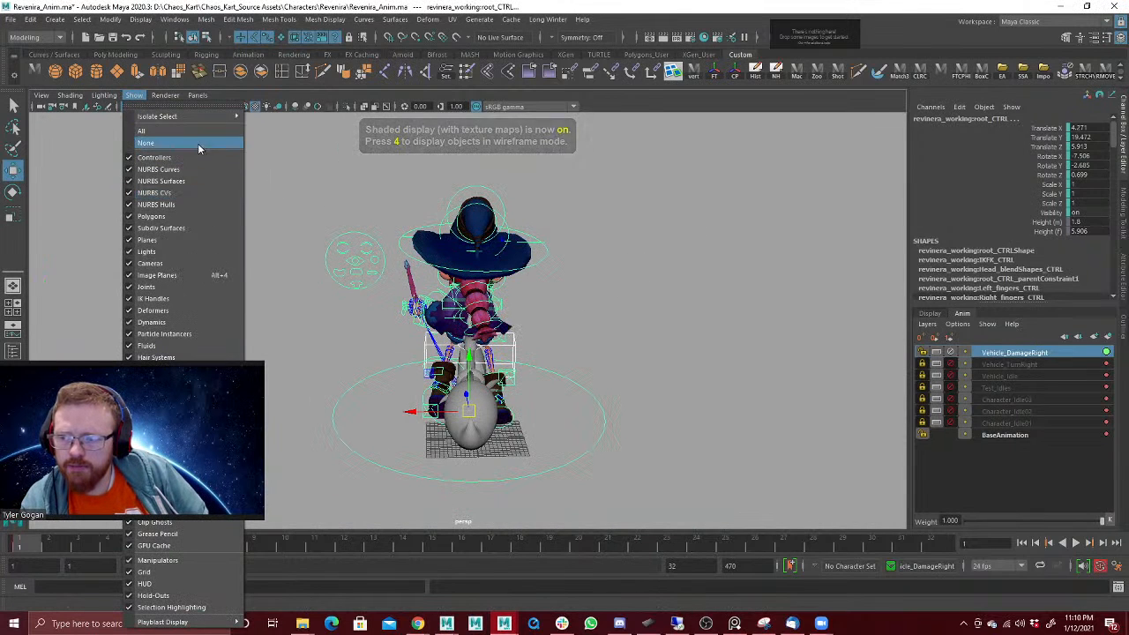
{"action": "left_click", "coordinate": [186, 143]}
{"action": "left_click", "coordinate": [135, 95]}
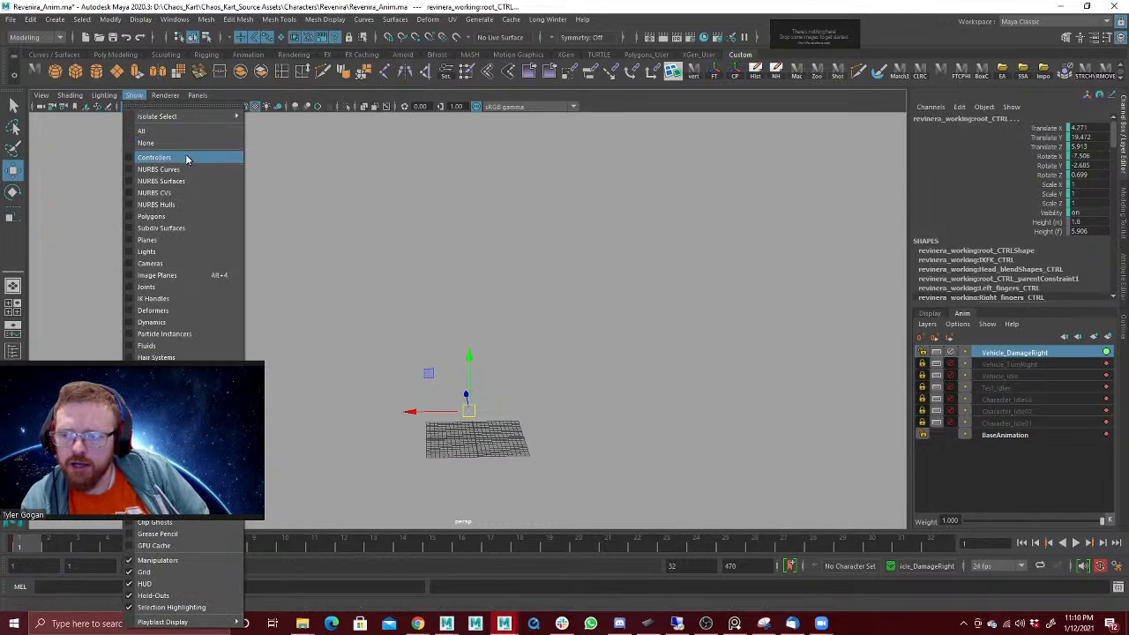
{"action": "left_click", "coordinate": [185, 169]}
{"action": "left_click", "coordinate": [134, 95]}
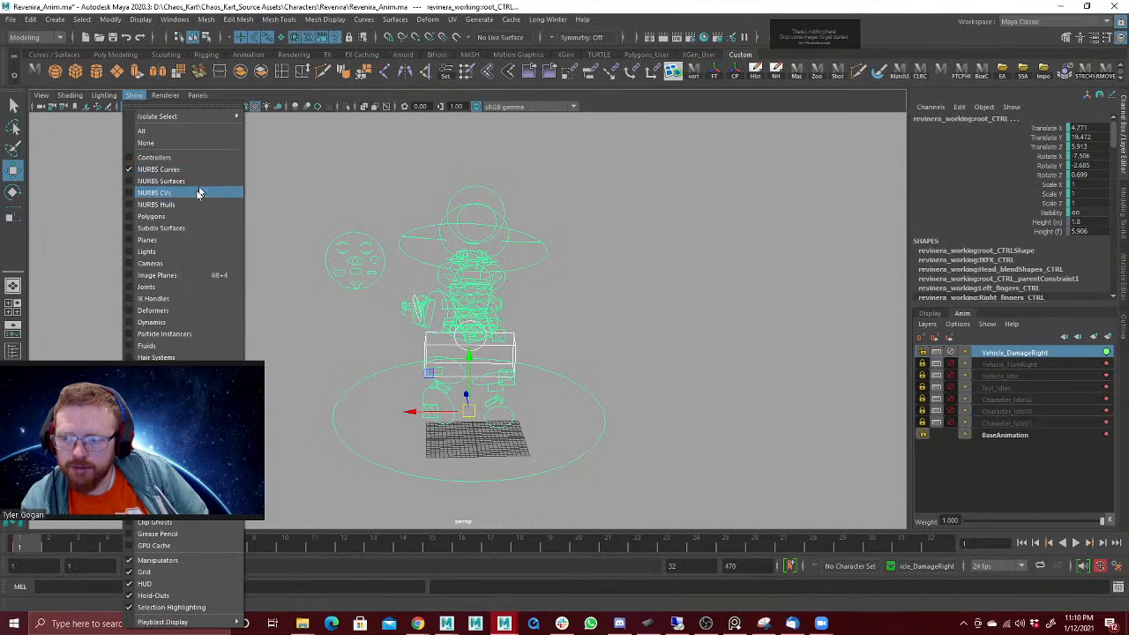
{"action": "left_click", "coordinate": [186, 217]}
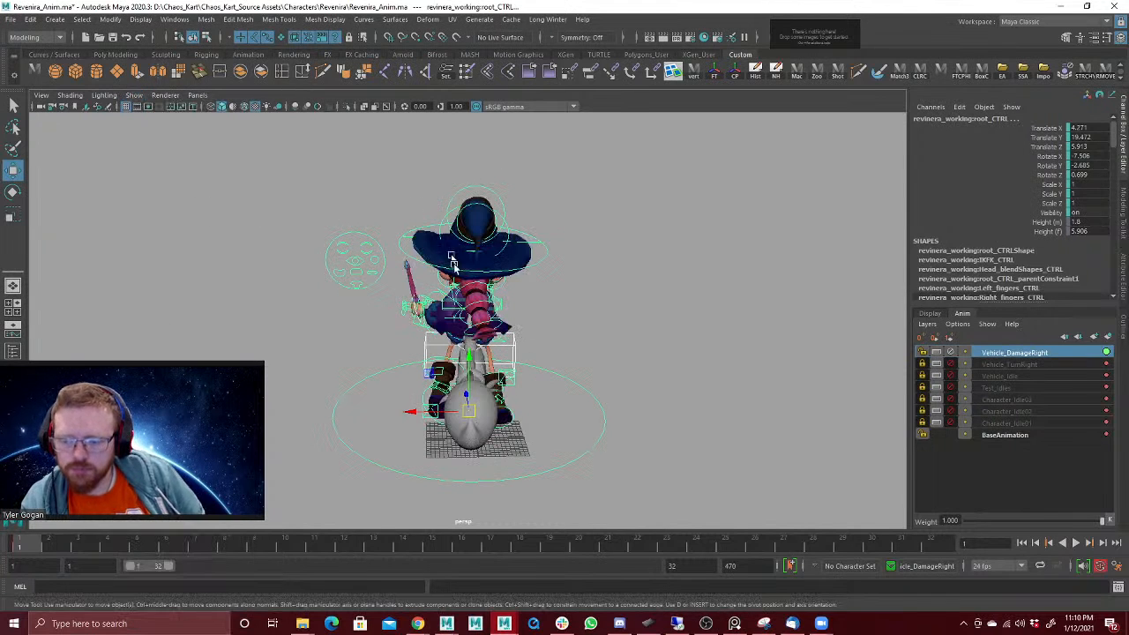
Step: At frame 2, rotate the broomRide control to about X -6.6, Y 9, Z -15.6 for the hit pose
{"action": "left_click", "coordinate": [61, 547]}
{"action": "left_click_drag", "start_coordinate": [370, 355], "coordinate": [406, 345], "text": "alt"}
{"action": "left_click", "coordinate": [422, 350]}
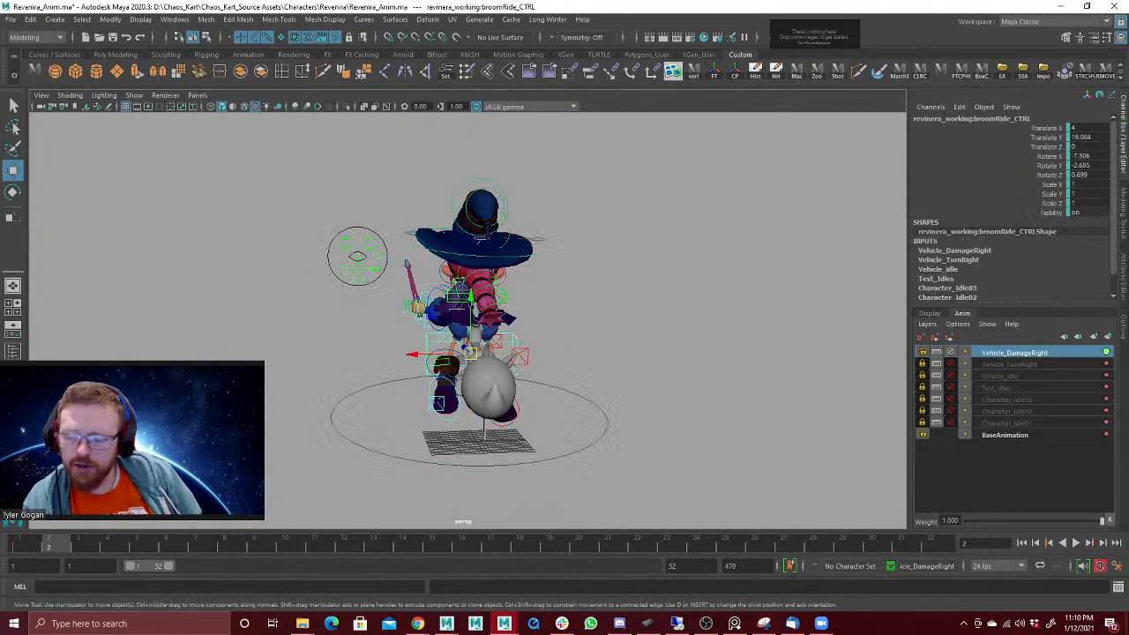
{"action": "left_click", "coordinate": [21, 547]}
{"action": "left_click", "coordinate": [46, 547]}
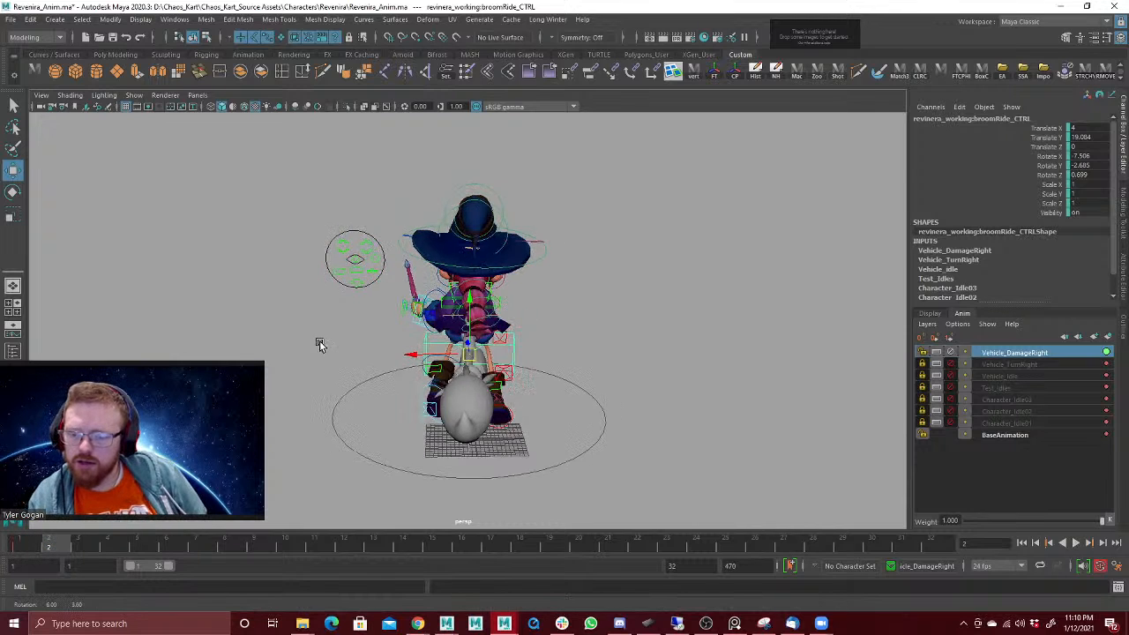
{"action": "key", "text": "e"}
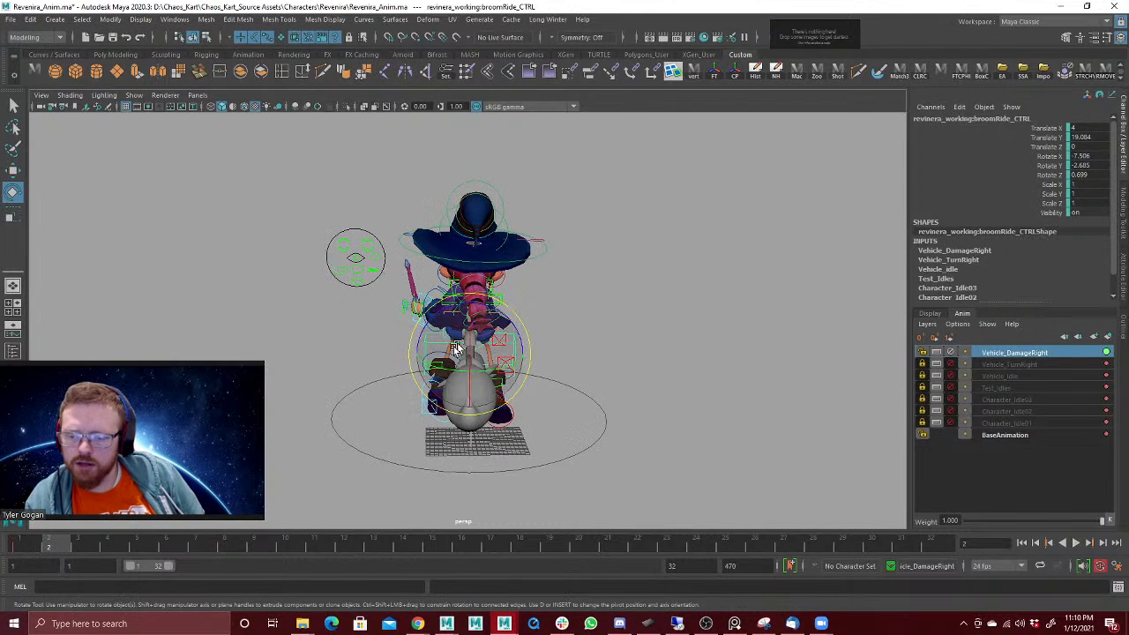
{"action": "left_click_drag", "start_coordinate": [454, 311], "coordinate": [450, 380]}
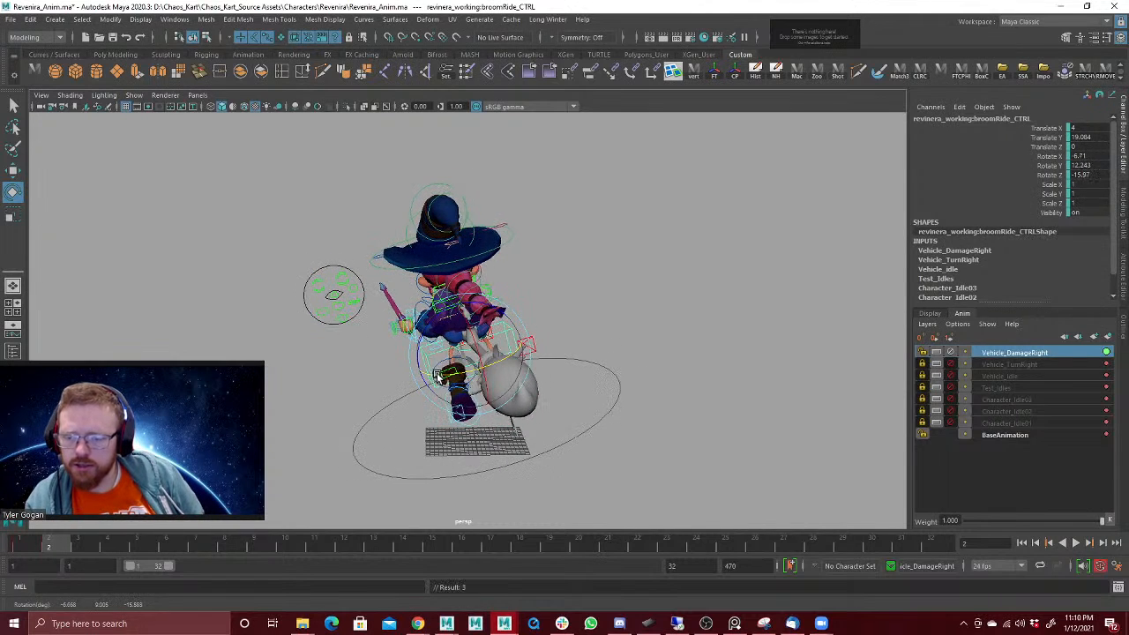
{"action": "left_click_drag", "start_coordinate": [524, 255], "coordinate": [422, 268], "text": "alt"}
Step: Turn the witch's head control sideways at frame 2, to a Rotate Y of about 26
{"action": "key", "text": "w"}
{"action": "left_click", "coordinate": [515, 238]}
{"action": "right_click_drag", "start_coordinate": [477, 266], "coordinate": [887, 245], "text": "alt"}
{"action": "left_click_drag", "start_coordinate": [660, 281], "coordinate": [458, 217], "text": "alt"}
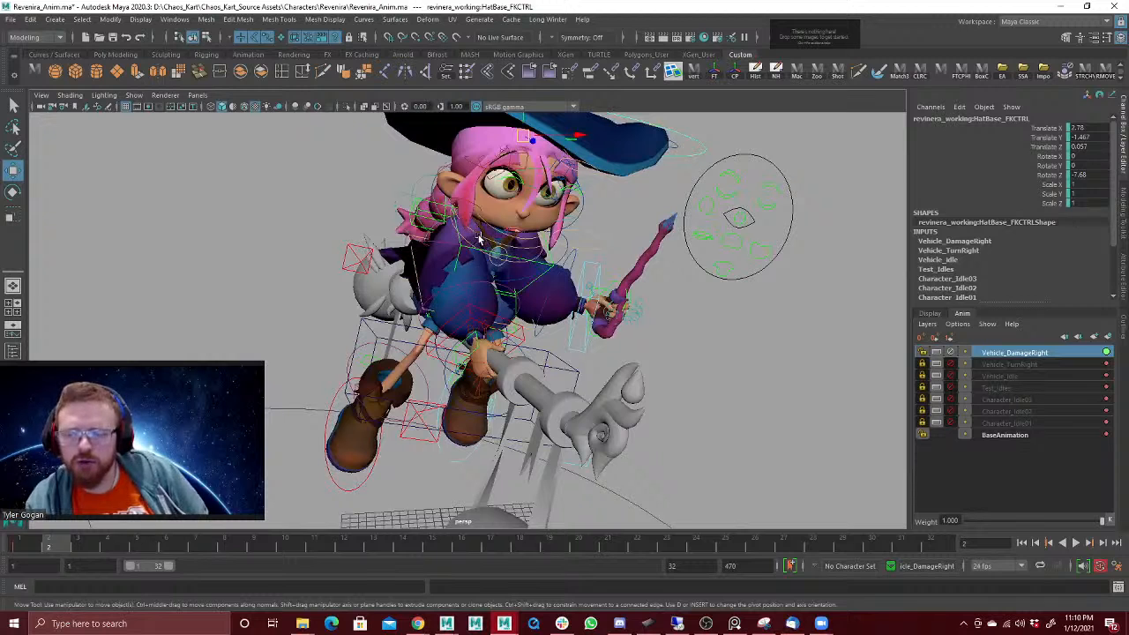
{"action": "left_click", "coordinate": [478, 233]}
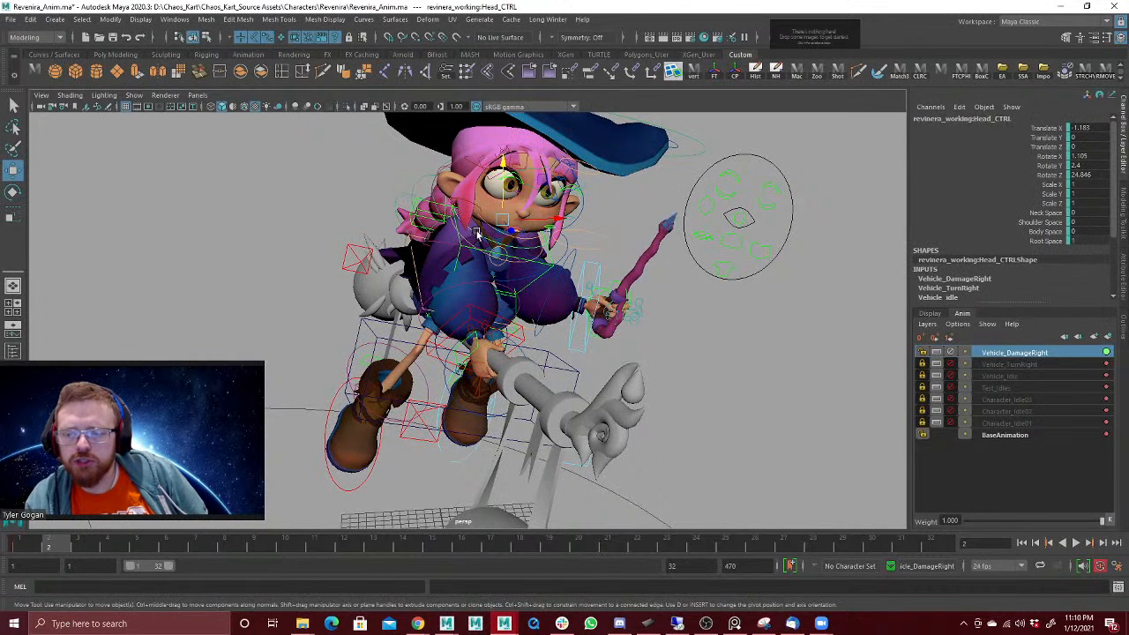
{"action": "key", "text": "e"}
{"action": "left_click_drag", "start_coordinate": [503, 192], "coordinate": [560, 268]}
{"action": "key", "text": "w"}
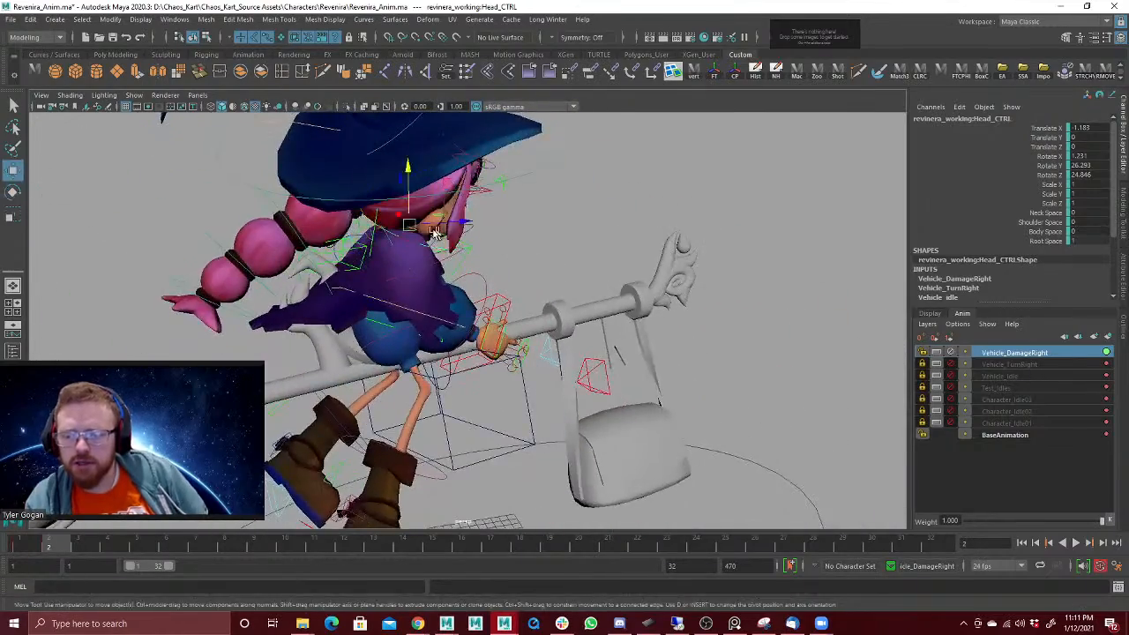
{"action": "left_click_drag", "start_coordinate": [434, 232], "coordinate": [662, 330], "text": "alt"}
{"action": "left_click", "coordinate": [608, 231]}
{"action": "key", "text": "e"}
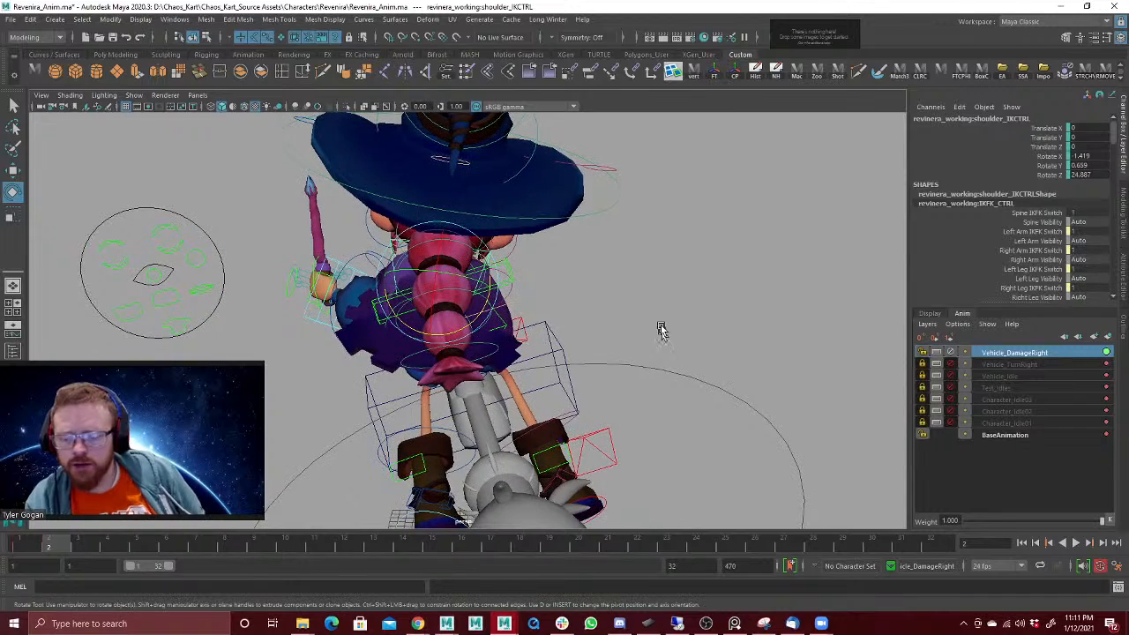
Step: Swing both leg IK controls up and out to the character's right at frame 2, with the right leg at about X -27, Y 22, Z -25
{"action": "left_click_drag", "start_coordinate": [671, 370], "coordinate": [585, 340], "text": "alt"}
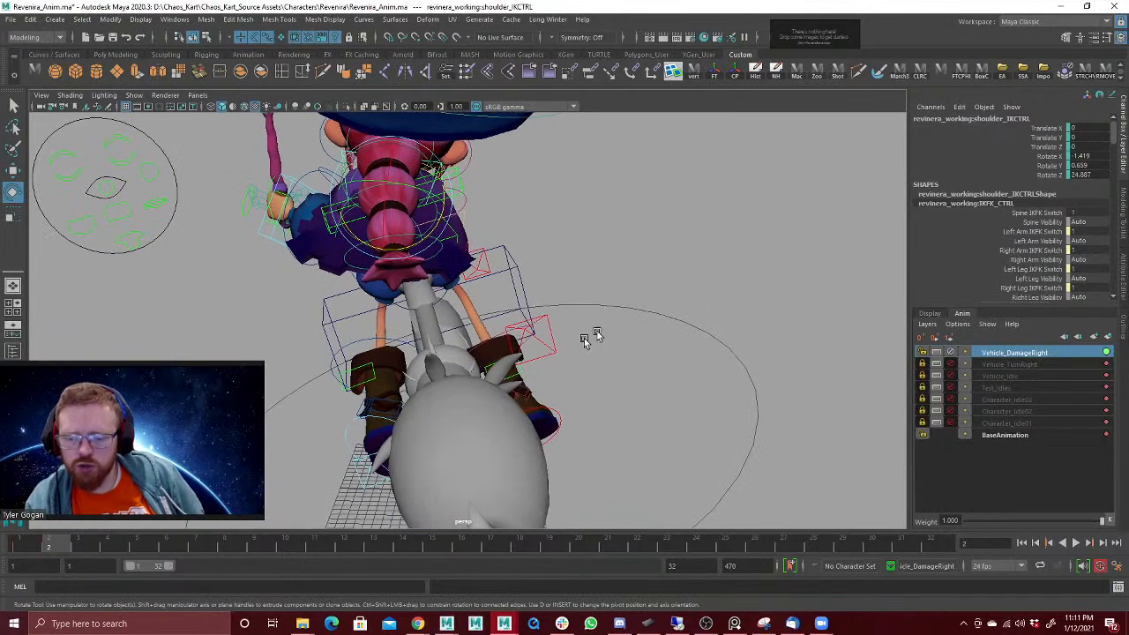
{"action": "left_click", "coordinate": [395, 419]}
{"action": "left_click", "coordinate": [558, 405], "text": "shift"}
{"action": "key", "text": "w"}
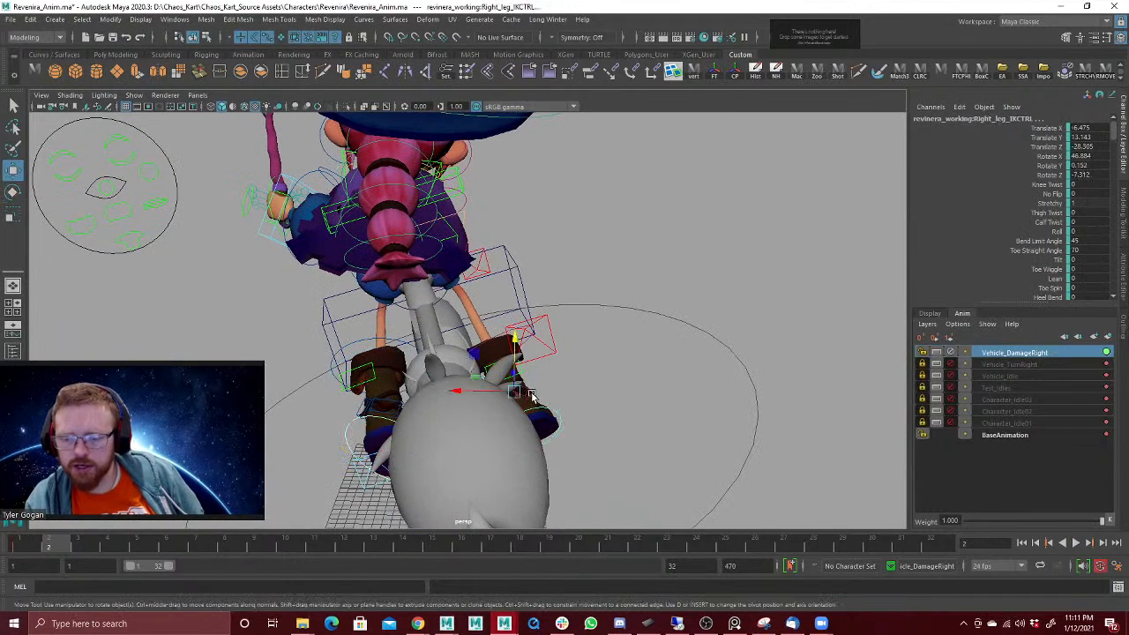
{"action": "left_click_drag", "start_coordinate": [531, 396], "coordinate": [567, 339]}
{"action": "key", "text": "e"}
{"action": "key", "text": "ctrl+z"}
{"action": "key", "text": "w"}
{"action": "left_click_drag", "start_coordinate": [567, 327], "coordinate": [600, 301], "text": "alt"}
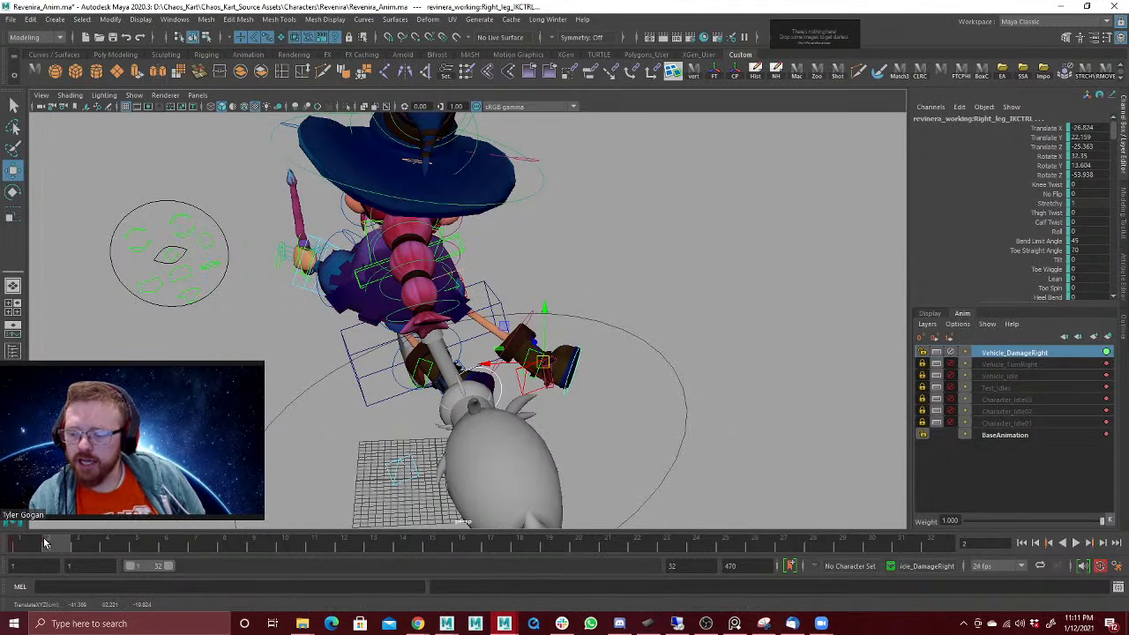
Step: Compare the first frames, then try tilting the broomRide control further at frame 3 and undo it
{"action": "mouse_move", "coordinate": [45, 543]}
{"action": "left_mouse_down"}
{"action": "mouse_move", "coordinate": [30, 544]}
{"action": "mouse_move", "coordinate": [58, 541]}
{"action": "left_mouse_up"}
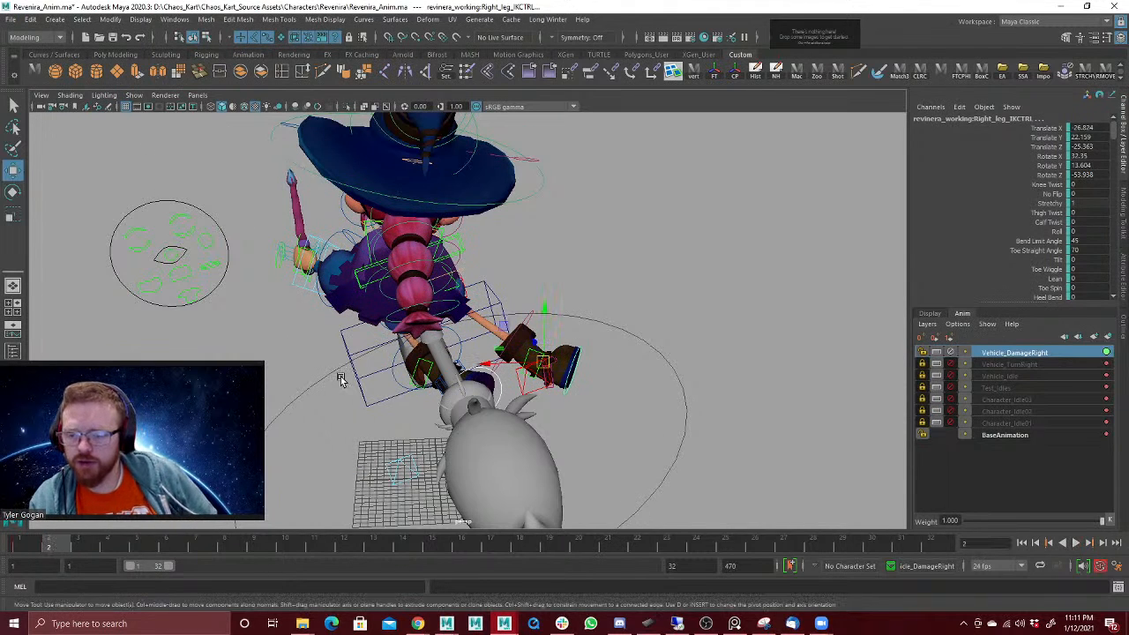
{"action": "left_click", "coordinate": [36, 547]}
{"action": "left_click_drag", "start_coordinate": [33, 548], "coordinate": [75, 548]}
{"action": "left_click", "coordinate": [488, 293]}
{"action": "key", "text": "e"}
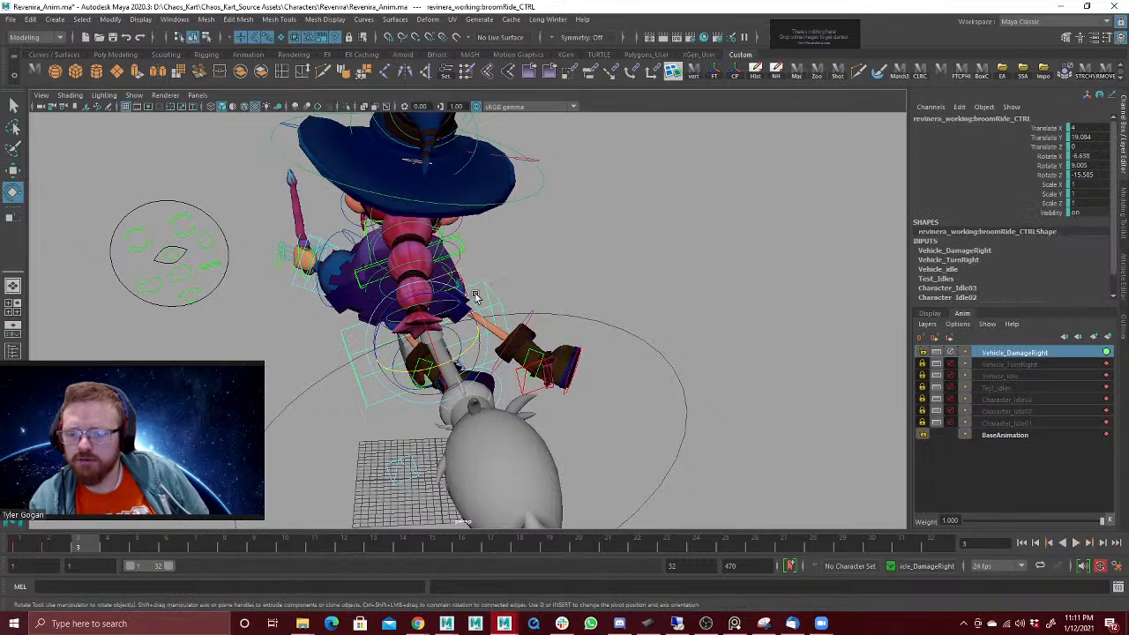
{"action": "left_click_drag", "start_coordinate": [484, 295], "coordinate": [440, 330]}
{"action": "key", "text": "ctrl+z"}
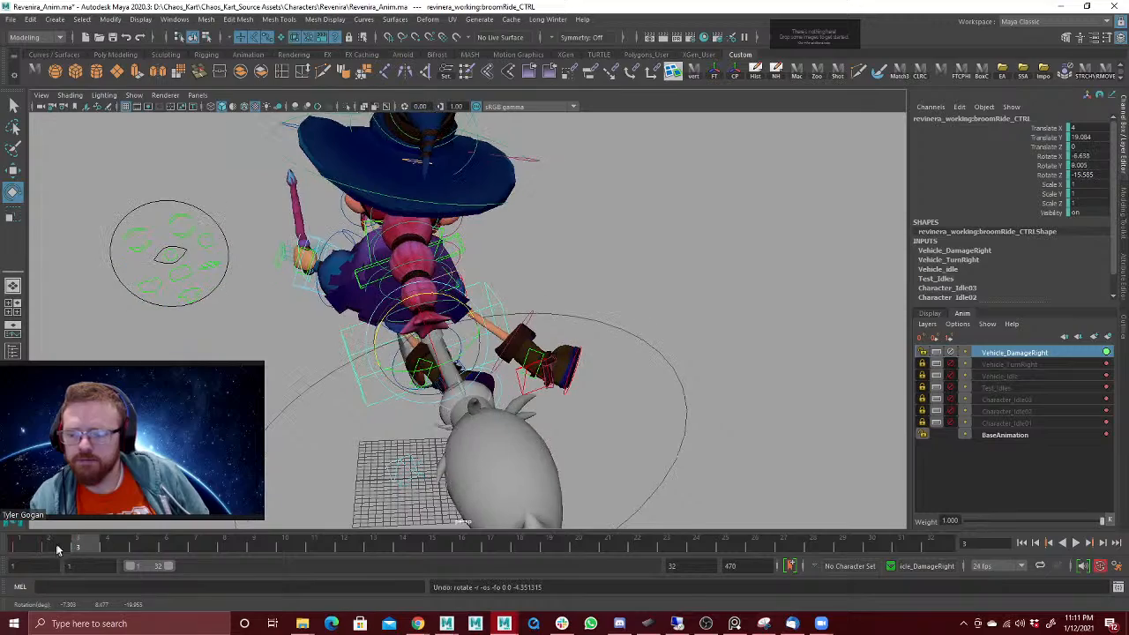
{"action": "key", "text": "ctrl+z"}
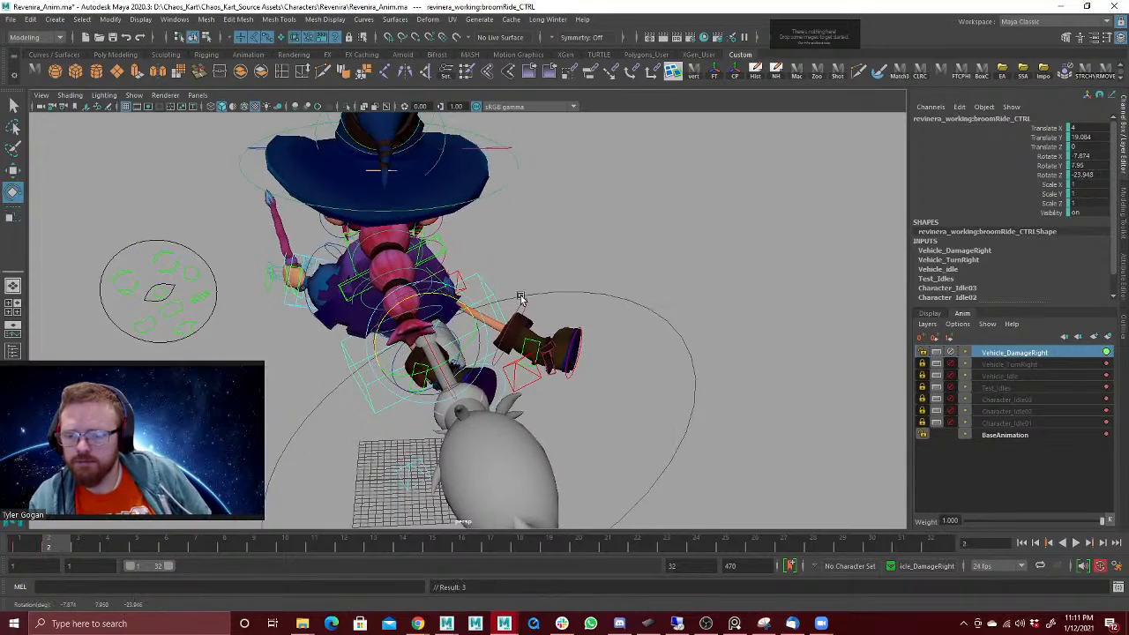
Step: Try a stronger sideways tilt of the broomRide control at frame 2 and undo that rotation
{"action": "left_click_drag", "start_coordinate": [520, 297], "coordinate": [491, 319], "text": "alt"}
{"action": "left_click_drag", "start_coordinate": [615, 283], "coordinate": [550, 285], "text": "alt"}
{"action": "key", "text": "ctrl+z"}
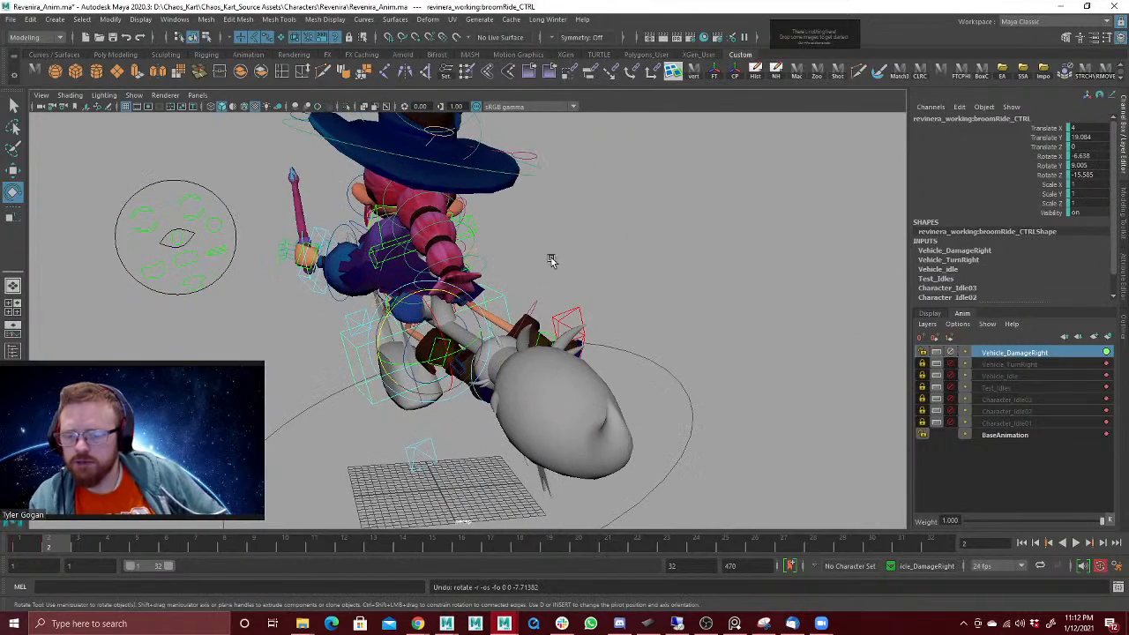
Step: Examine the frame 2 hit pose from several angles and play the animation back
{"action": "left_click_drag", "start_coordinate": [618, 303], "coordinate": [574, 255], "text": "alt"}
{"action": "left_click_drag", "start_coordinate": [611, 291], "coordinate": [554, 202], "text": "alt"}
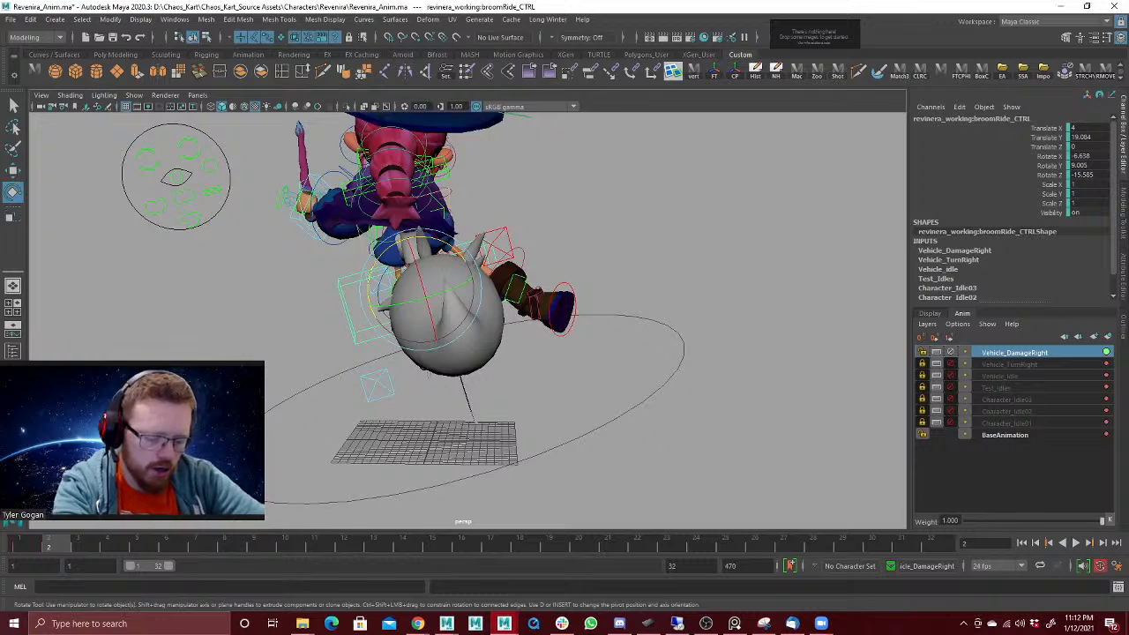
{"action": "mouse_move", "coordinate": [300, 626]}
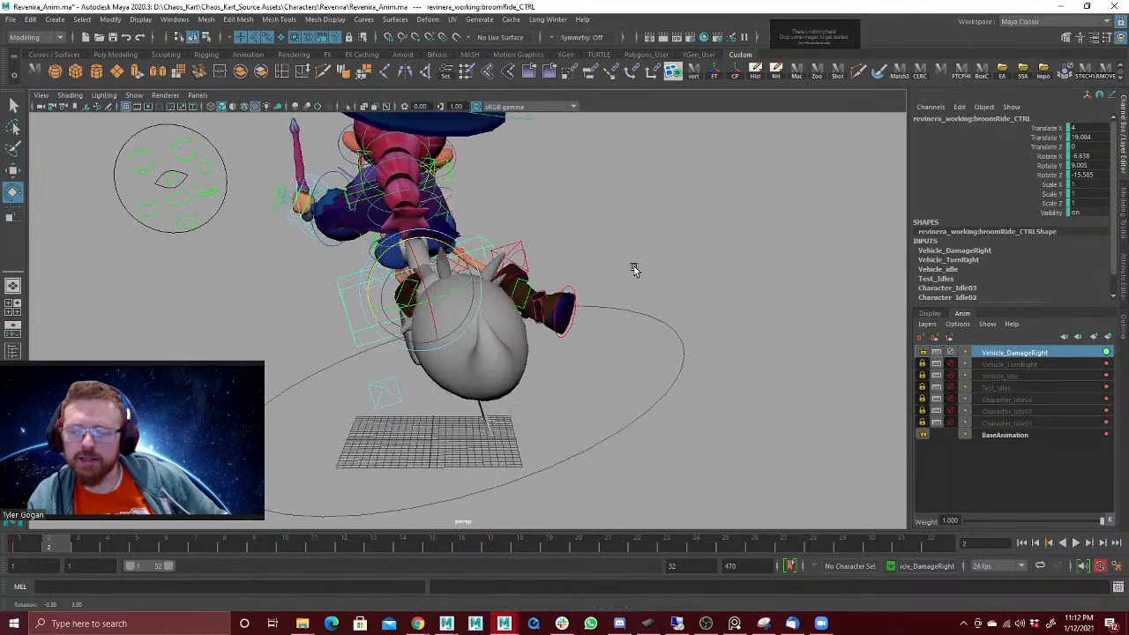
{"action": "left_click_drag", "start_coordinate": [627, 214], "coordinate": [593, 210], "text": "alt"}
{"action": "left_click_drag", "start_coordinate": [582, 249], "coordinate": [669, 280], "text": "alt"}
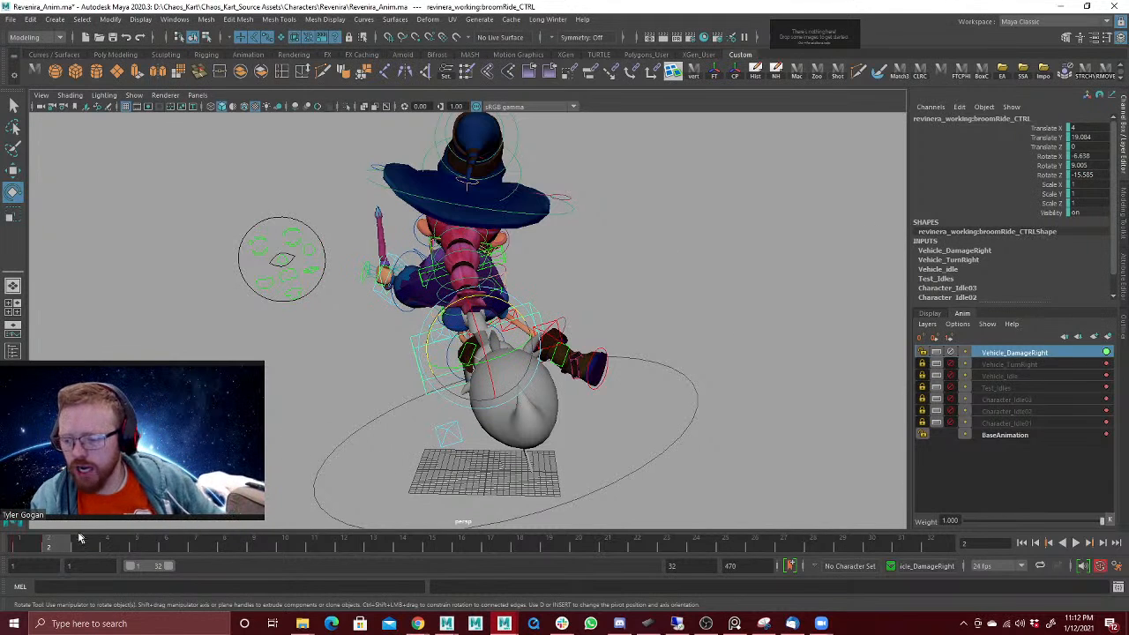
{"action": "key", "text": "alt+v"}
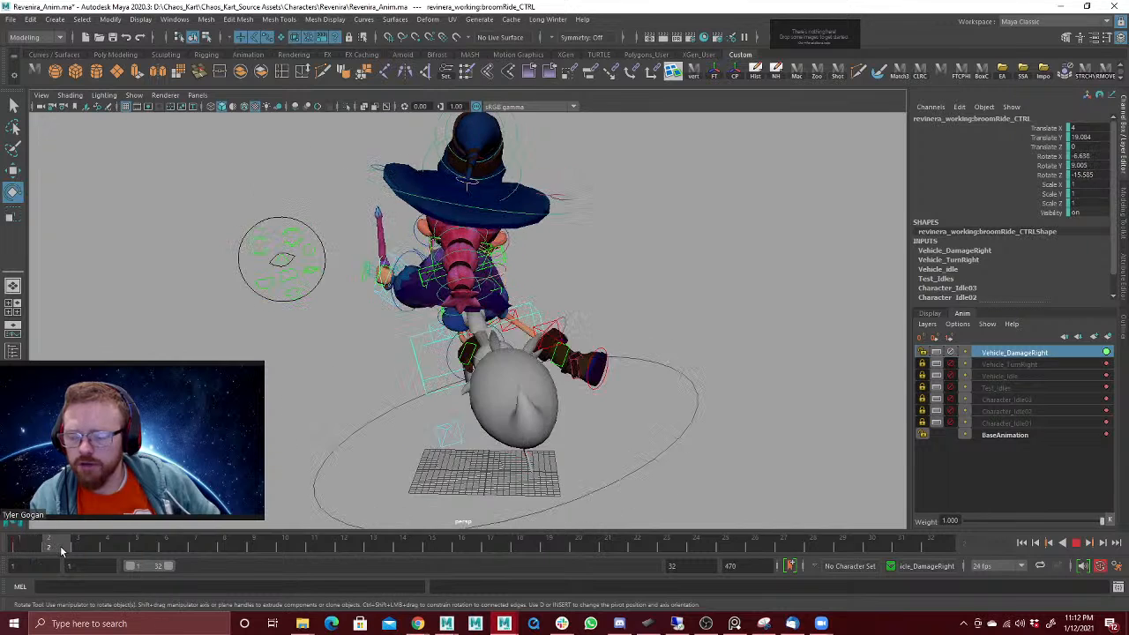
Step: Try rotating the broomRide control at frame 2 to about X -1.9, Y -0.5, Z -18.7 and compare it with the neighbouring frames
{"action": "left_click", "coordinate": [35, 542]}
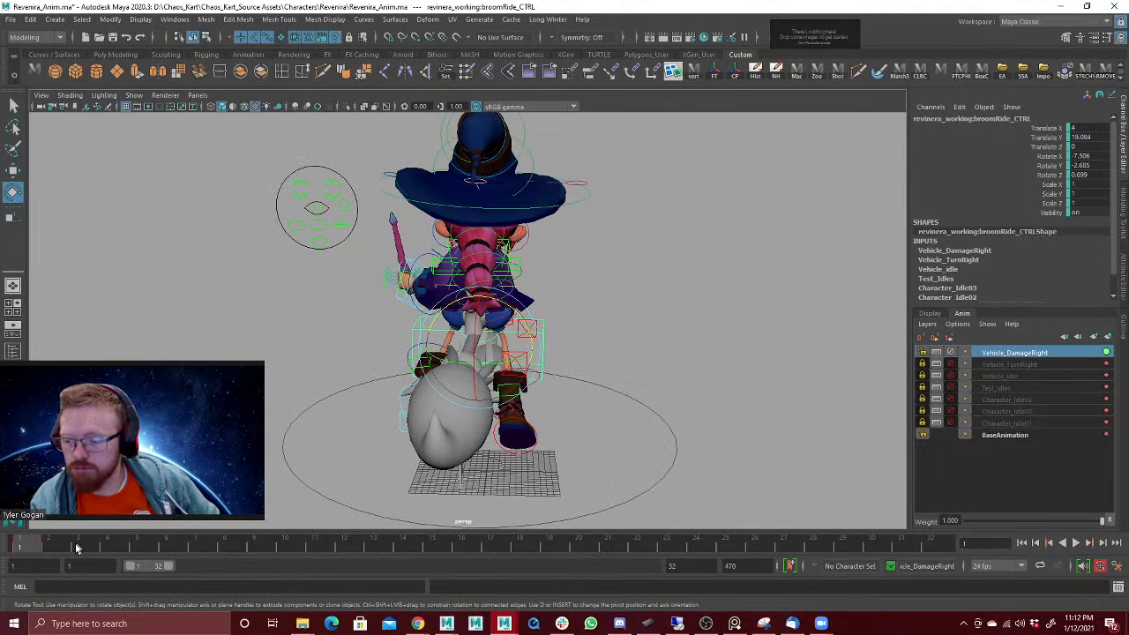
{"action": "left_click_drag", "start_coordinate": [36, 547], "coordinate": [62, 547]}
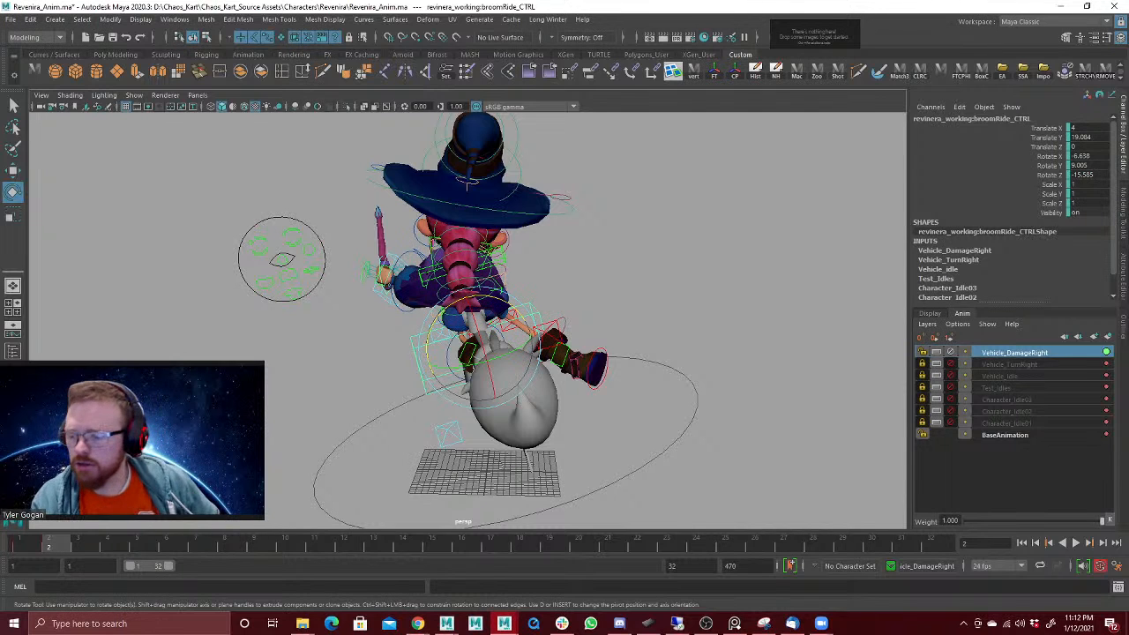
{"action": "key", "text": "alt+v"}
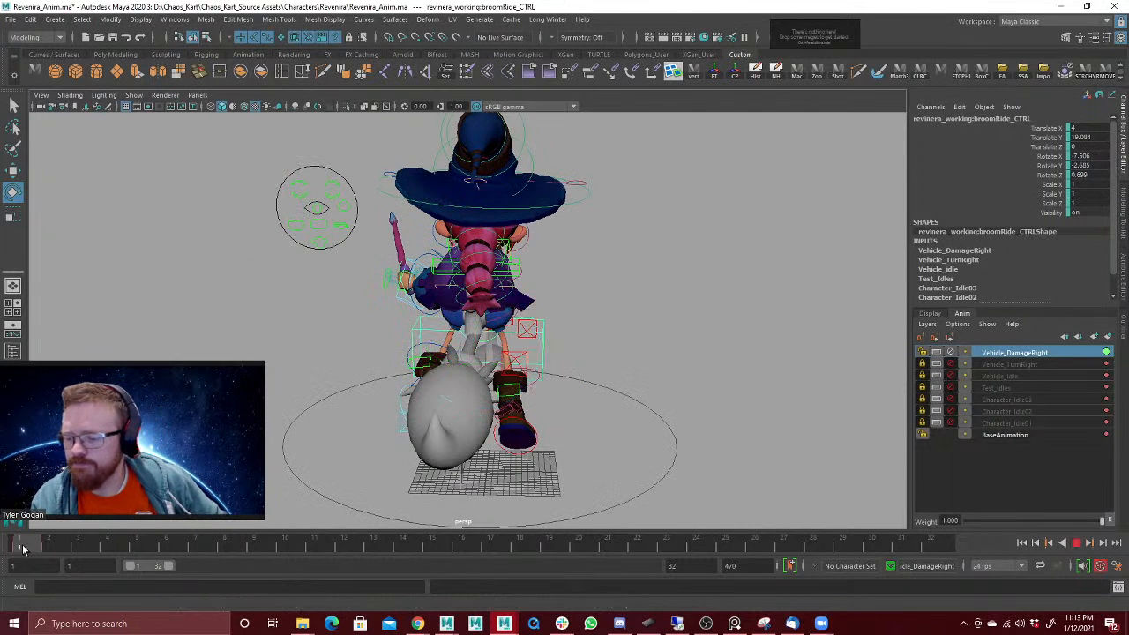
{"action": "left_click", "coordinate": [49, 548]}
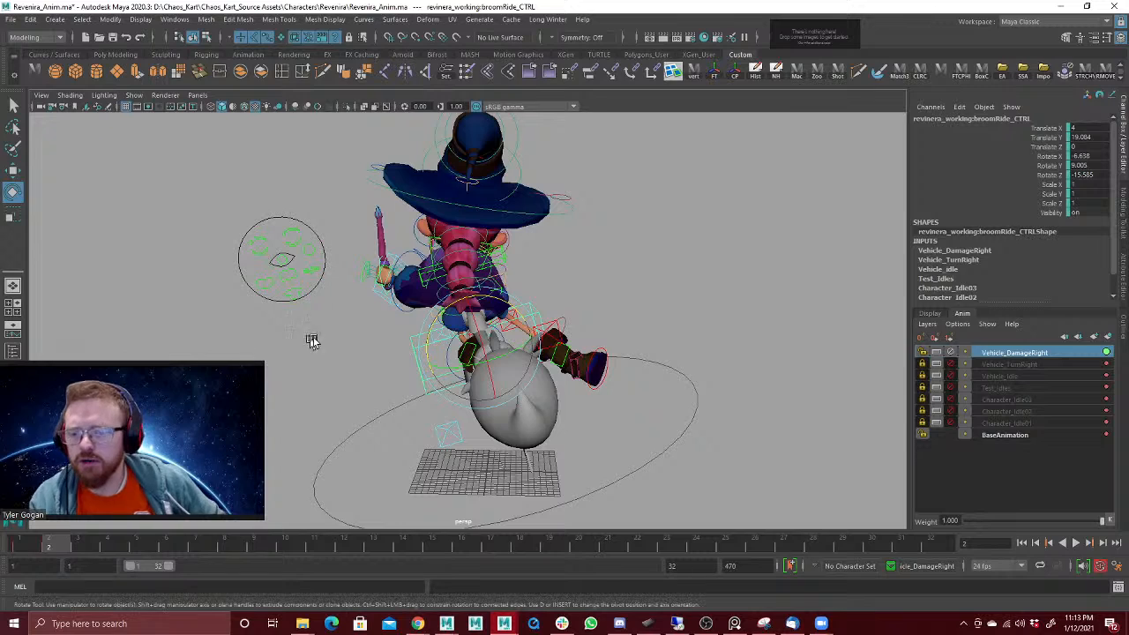
{"action": "left_click_drag", "start_coordinate": [514, 250], "coordinate": [497, 339]}
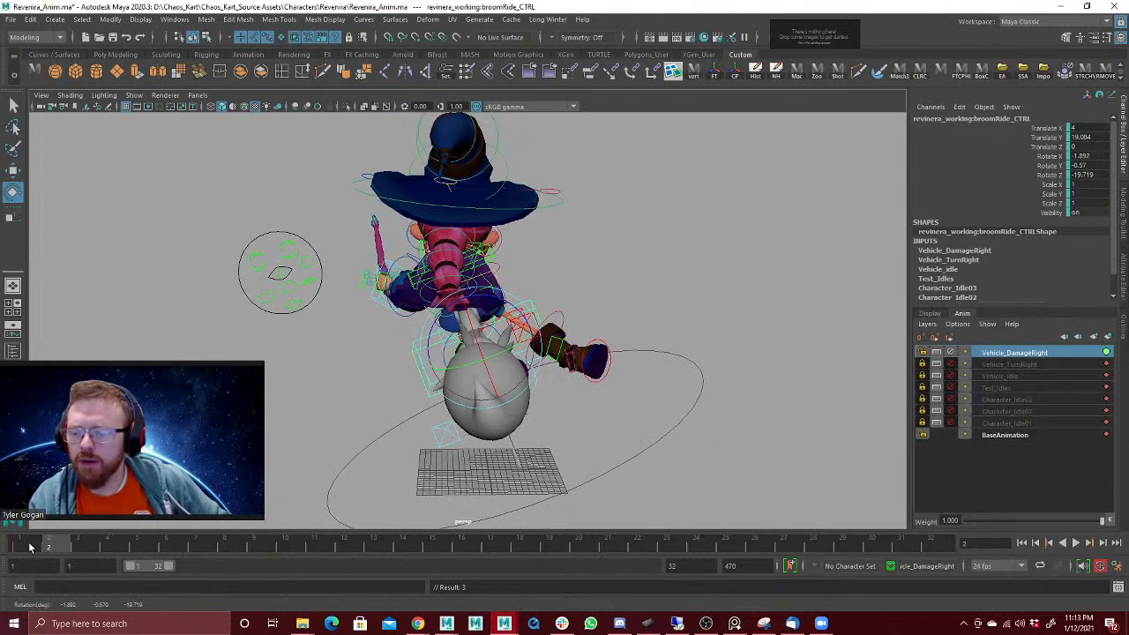
{"action": "left_click_drag", "start_coordinate": [29, 548], "coordinate": [50, 546]}
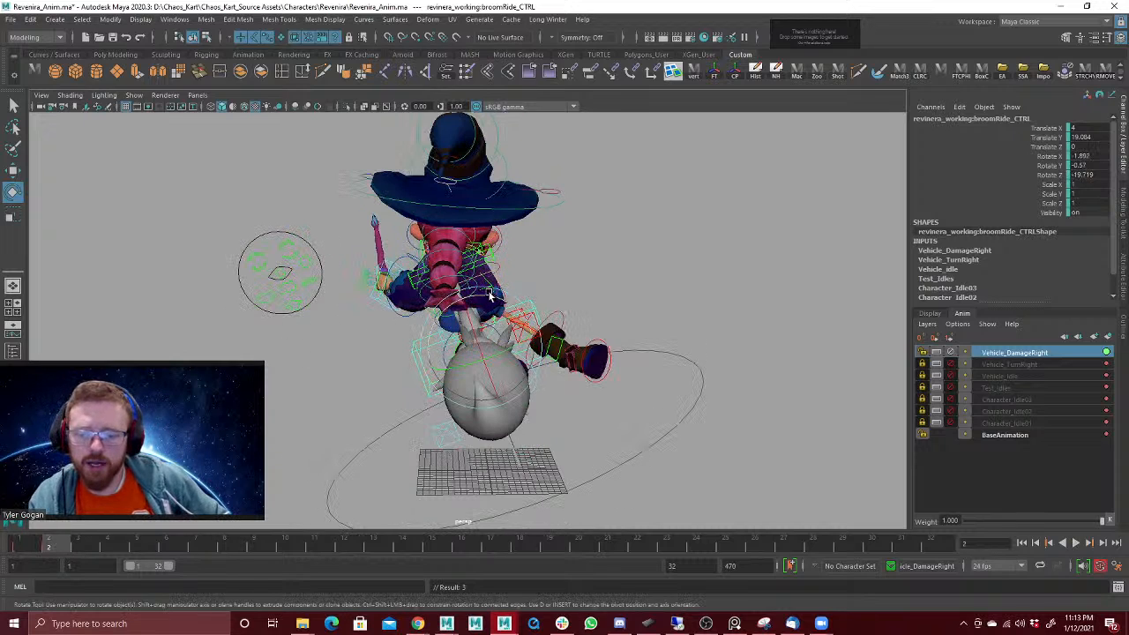
{"action": "left_click_drag", "start_coordinate": [491, 296], "coordinate": [491, 303]}
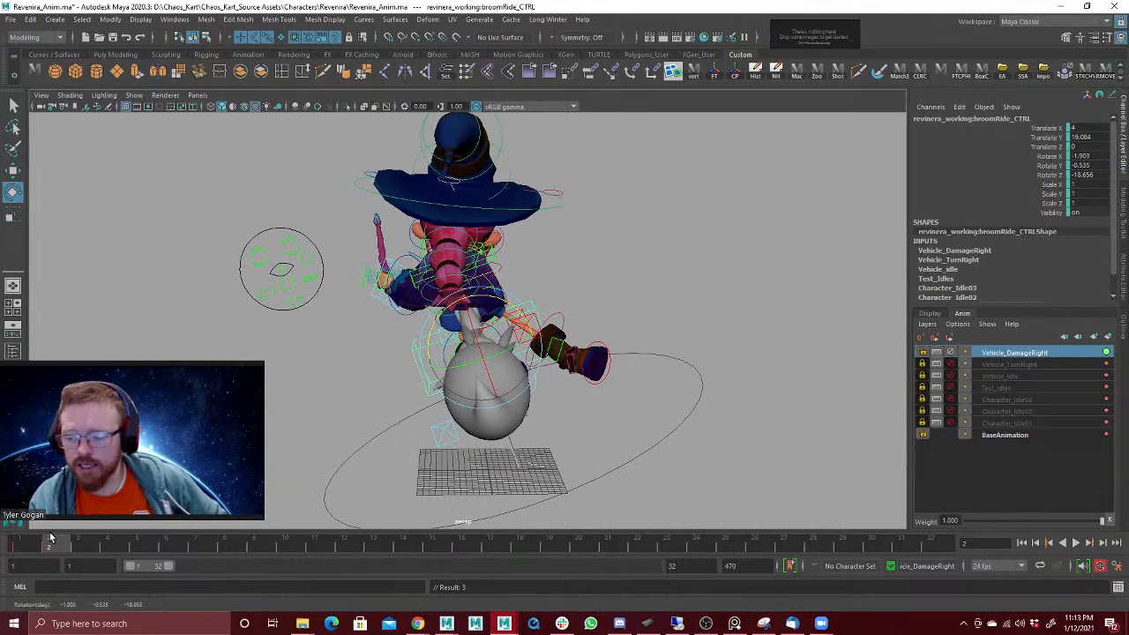
{"action": "left_click_drag", "start_coordinate": [51, 540], "coordinate": [77, 547]}
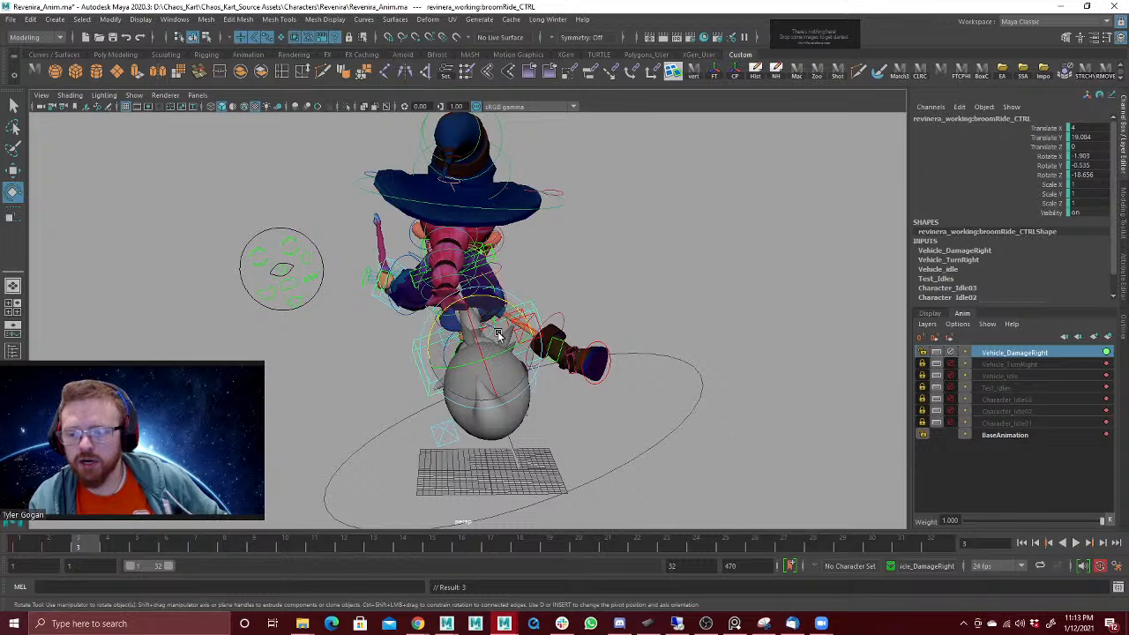
Step: Undo the last broomRide tilt and rotate the control at frame 2 to about X -2.8, Y 9.7, Z -18.3, keying the rotation
{"action": "left_click_drag", "start_coordinate": [499, 335], "coordinate": [485, 301]}
{"action": "key", "text": "ctrl+z"}
{"action": "left_click", "coordinate": [50, 547]}
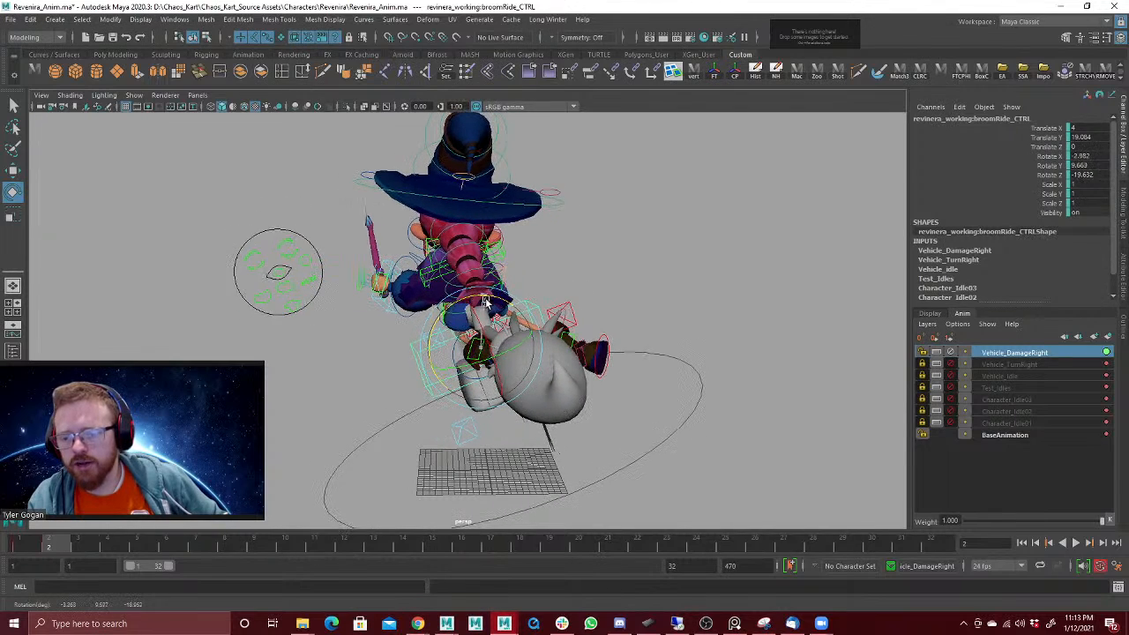
{"action": "key", "text": "shift+e"}
{"action": "left_click", "coordinate": [32, 547]}
{"action": "left_click", "coordinate": [50, 547]}
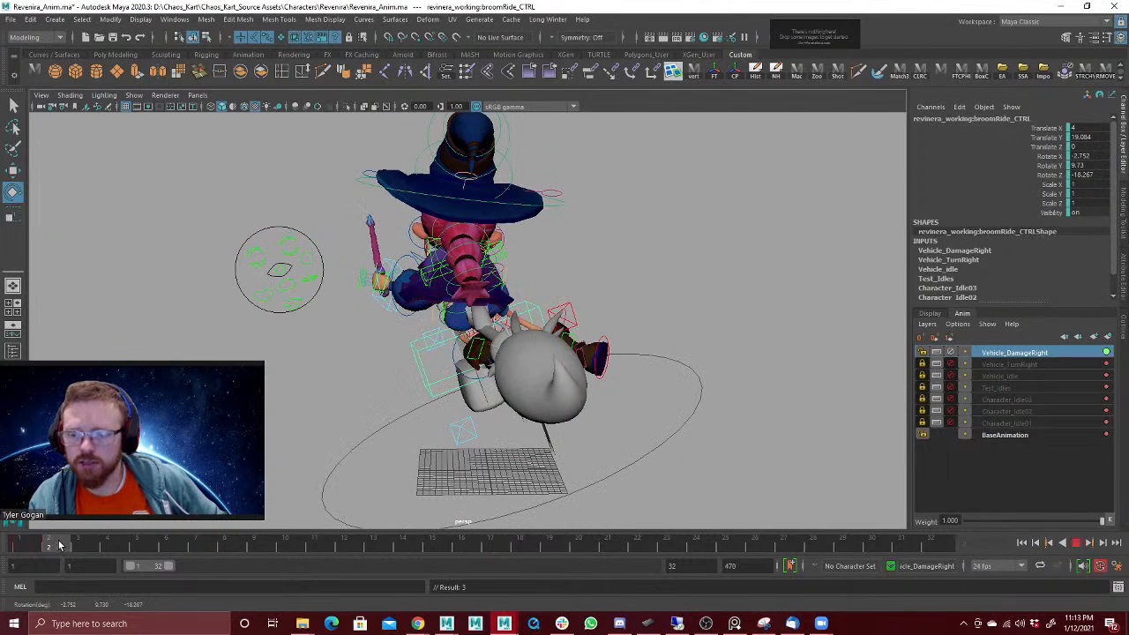
{"action": "left_click", "coordinate": [78, 545]}
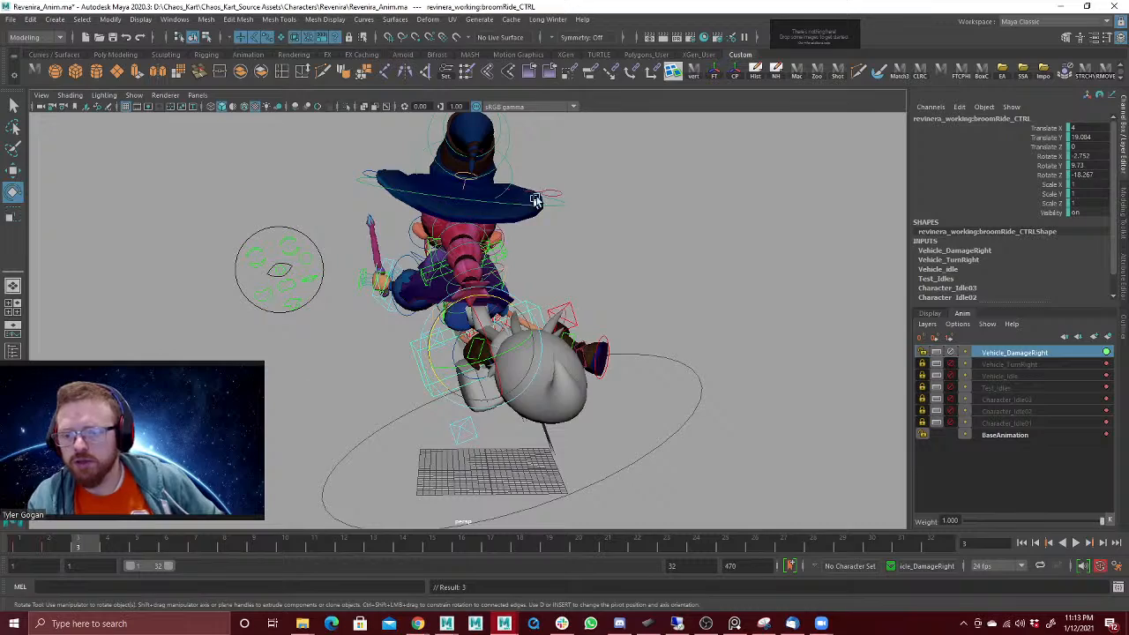
Step: Try turning the neck control to about -32 degrees on Y at frame 2 and undo it
{"action": "mouse_move", "coordinate": [535, 201]}
{"action": "left_mouse_down", "text": "alt"}
{"action": "mouse_move", "coordinate": [583, 204]}
{"action": "mouse_move", "coordinate": [546, 209]}
{"action": "left_mouse_up", "text": "alt"}
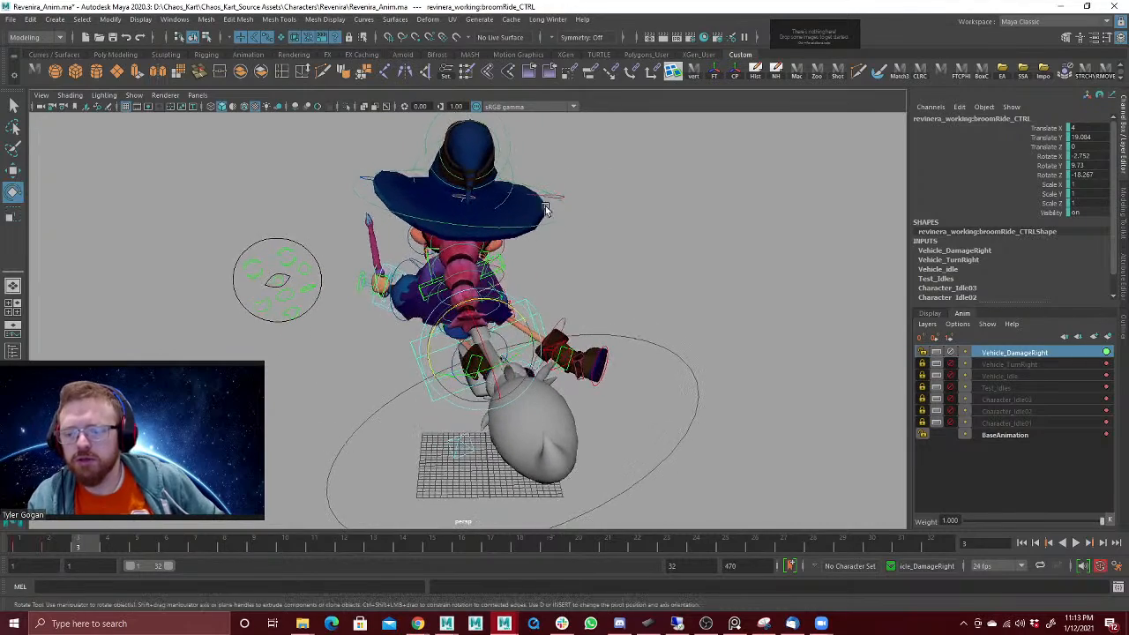
{"action": "left_click_drag", "start_coordinate": [37, 546], "coordinate": [61, 549]}
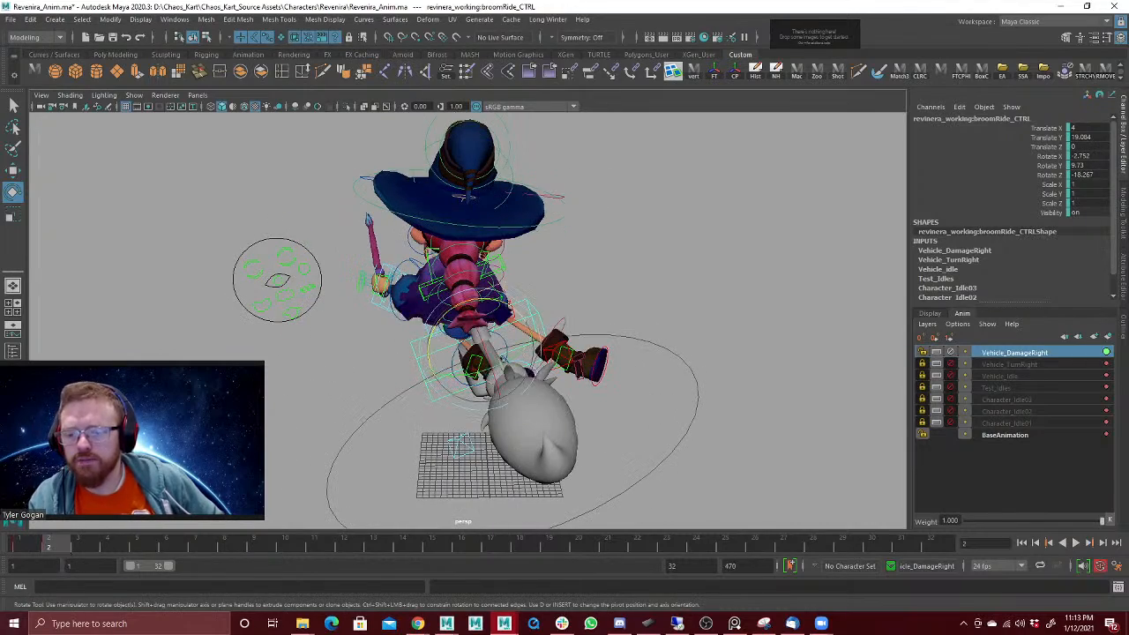
{"action": "left_click_drag", "start_coordinate": [494, 265], "coordinate": [807, 292], "text": "alt"}
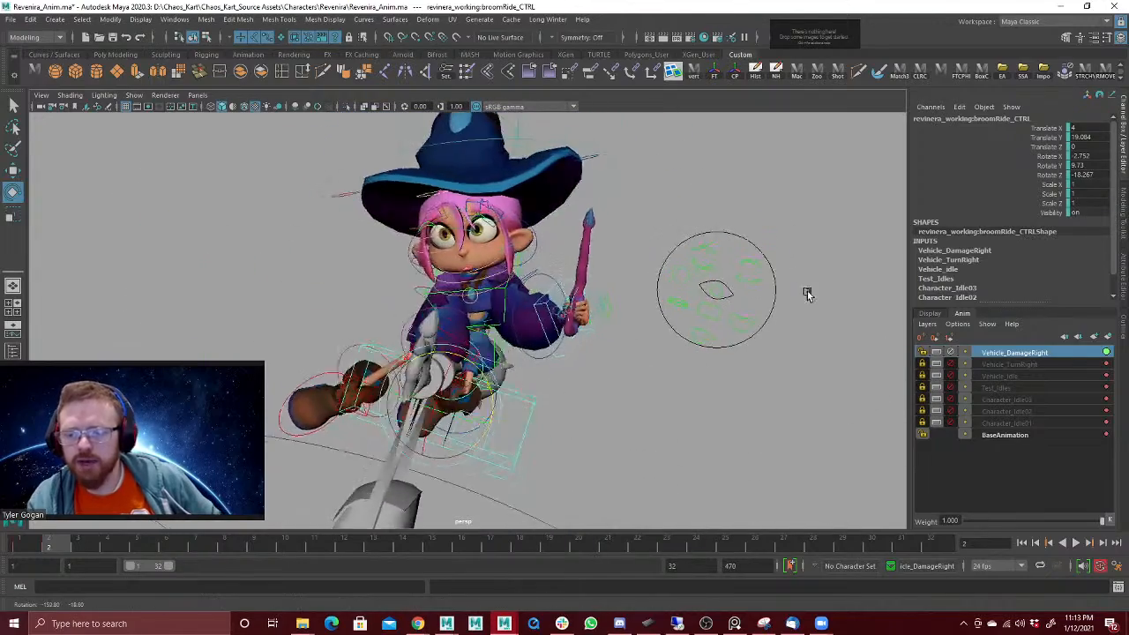
{"action": "key", "text": "w"}
{"action": "left_click", "coordinate": [505, 287]}
{"action": "key", "text": "e"}
{"action": "left_click_drag", "start_coordinate": [512, 278], "coordinate": [532, 261]}
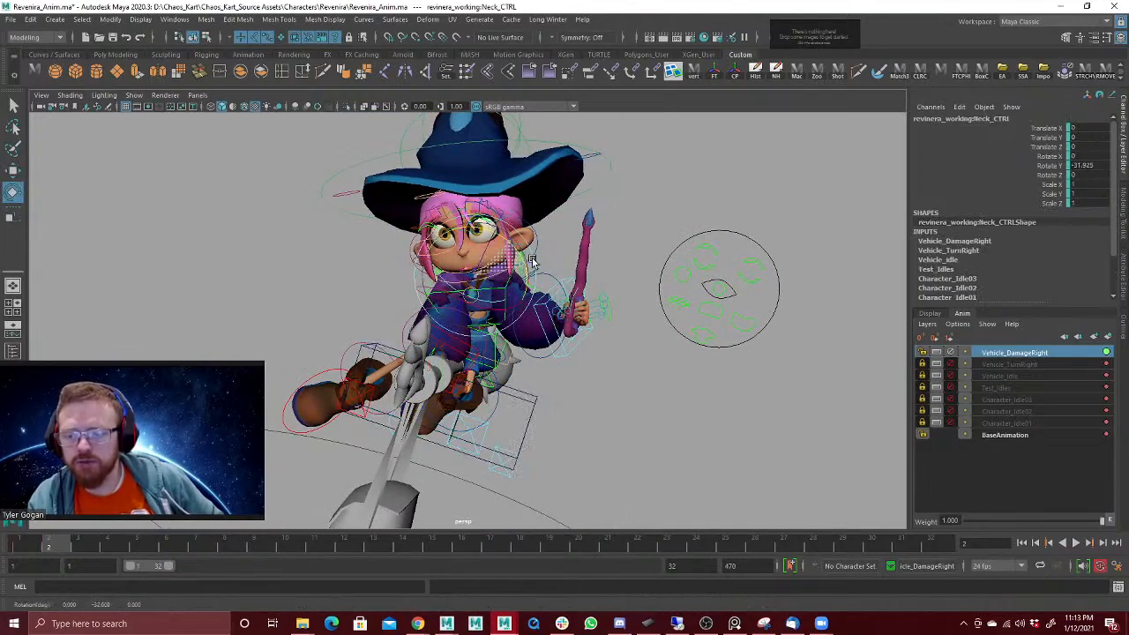
{"action": "key", "text": "w"}
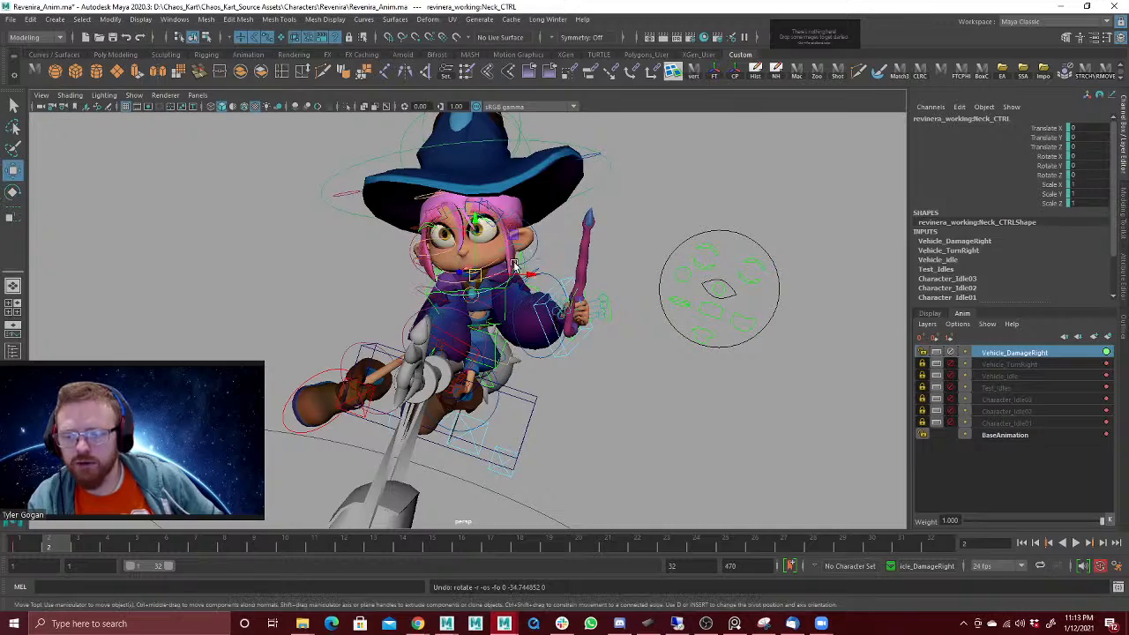
Step: Repose the upper body and legs at frame 2, placing the left leg IK control at about X 29.6, Y 31, Z -25.3
{"action": "left_click", "coordinate": [460, 282]}
{"action": "key", "text": "e"}
{"action": "left_click_drag", "start_coordinate": [494, 264], "coordinate": [620, 395]}
{"action": "key", "text": "w"}
{"action": "left_click", "coordinate": [686, 402]}
{"action": "left_click_drag", "start_coordinate": [686, 404], "coordinate": [611, 352], "text": "alt"}
{"action": "left_click", "coordinate": [602, 439], "text": "shift"}
{"action": "right_click_drag", "start_coordinate": [632, 330], "coordinate": [376, 355], "text": "alt"}
{"action": "left_click_drag", "start_coordinate": [508, 399], "coordinate": [452, 420]}
{"action": "key", "text": "e"}
{"action": "left_click_drag", "start_coordinate": [478, 375], "coordinate": [511, 301]}
{"action": "key", "text": "w"}
{"action": "key", "text": "e"}
{"action": "scroll", "coordinate": [605, 298], "scroll_direction": "up", "scroll_amount": 5}
{"action": "key", "text": "w"}
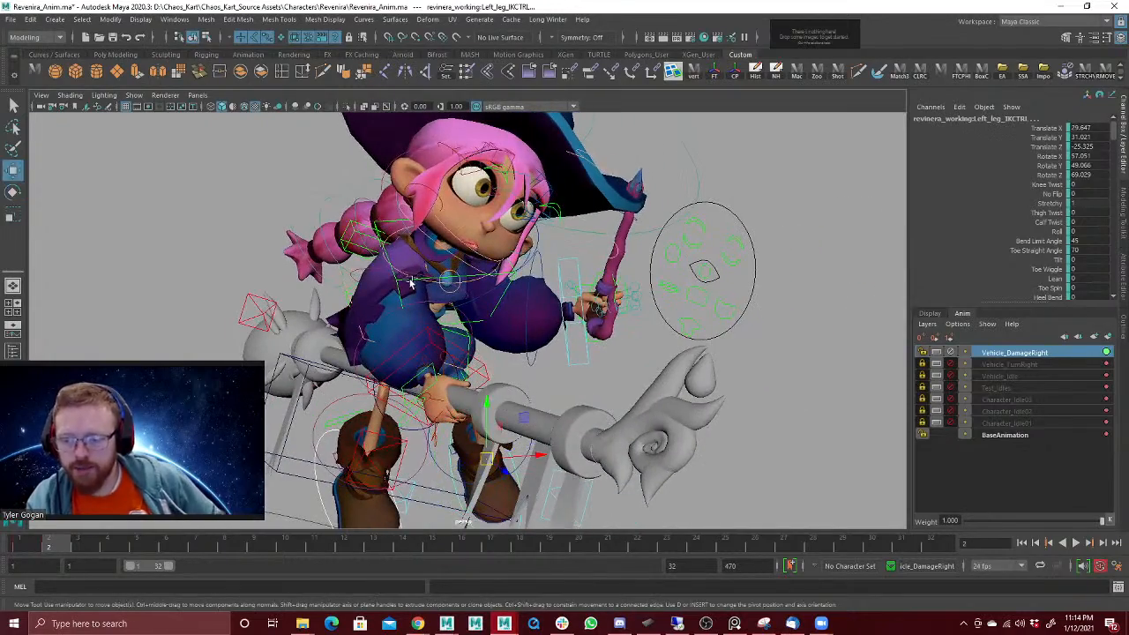
Step: Adjust the shoulder IK control at frame 2 and rotate the left arm IK control to about X -95.6, Y 5.4, Z -29.8
{"action": "left_click", "coordinate": [411, 280]}
{"action": "key", "text": "e"}
{"action": "left_click_drag", "start_coordinate": [415, 259], "coordinate": [540, 305]}
{"action": "key", "text": "w"}
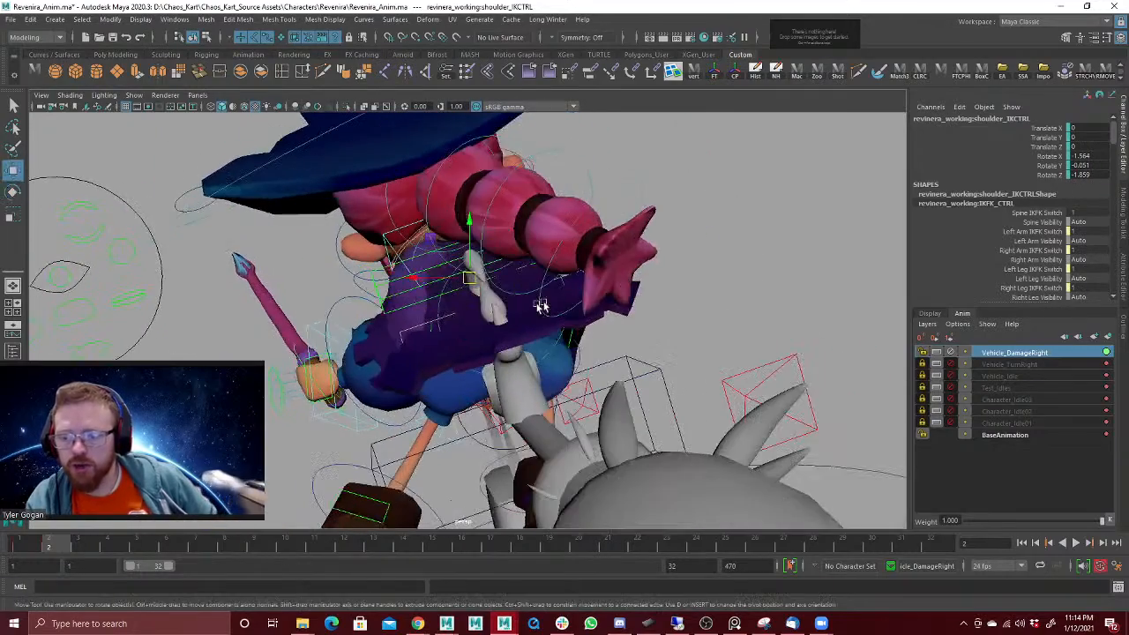
{"action": "left_click", "coordinate": [315, 320]}
{"action": "key", "text": "e"}
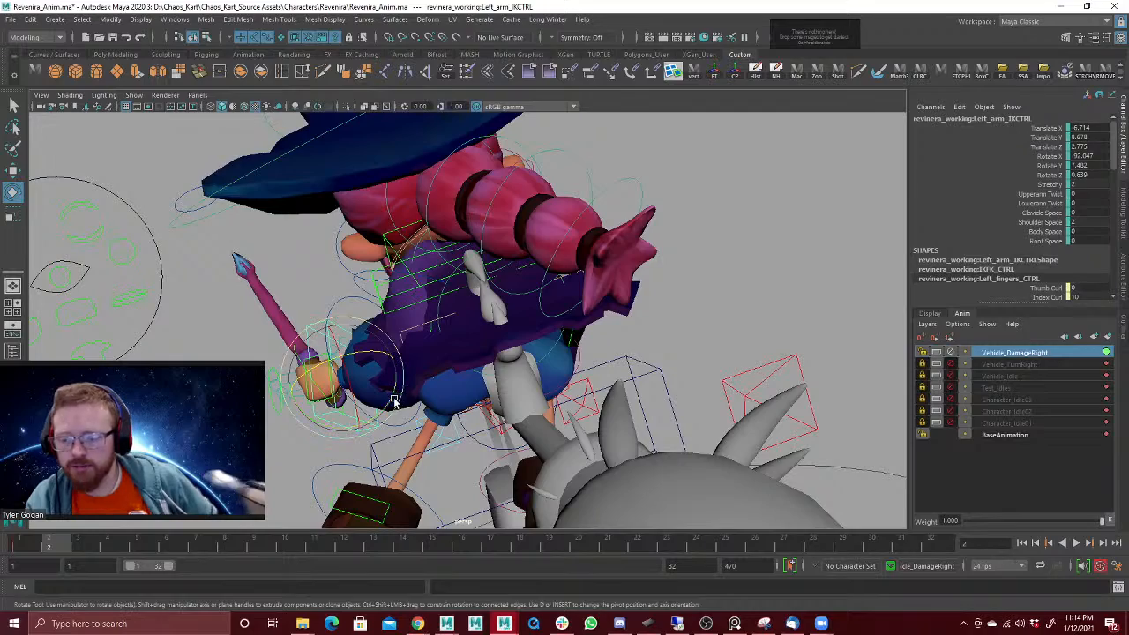
{"action": "left_click_drag", "start_coordinate": [394, 402], "coordinate": [424, 366]}
{"action": "left_click_drag", "start_coordinate": [494, 311], "coordinate": [450, 278], "text": "alt"}
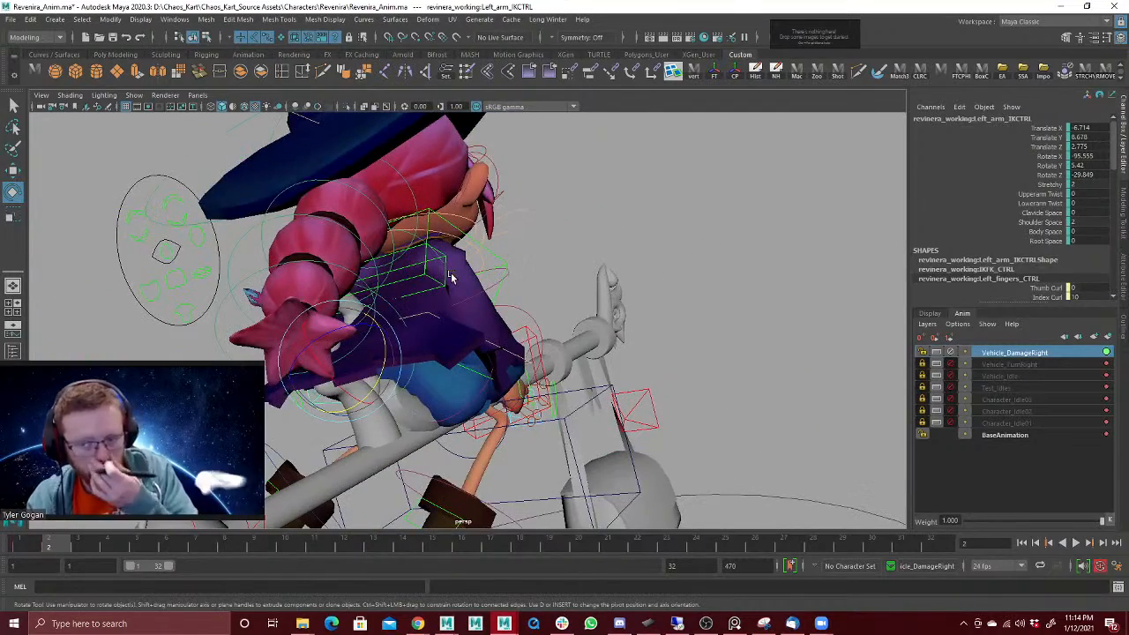
Step: Swing the ponytail controls toward the character's left, with the fourth ponytail control at about X -4.2, Y -25.8, Z -6.2 at frame 3
{"action": "left_click", "coordinate": [396, 187]}
{"action": "key", "text": "w"}
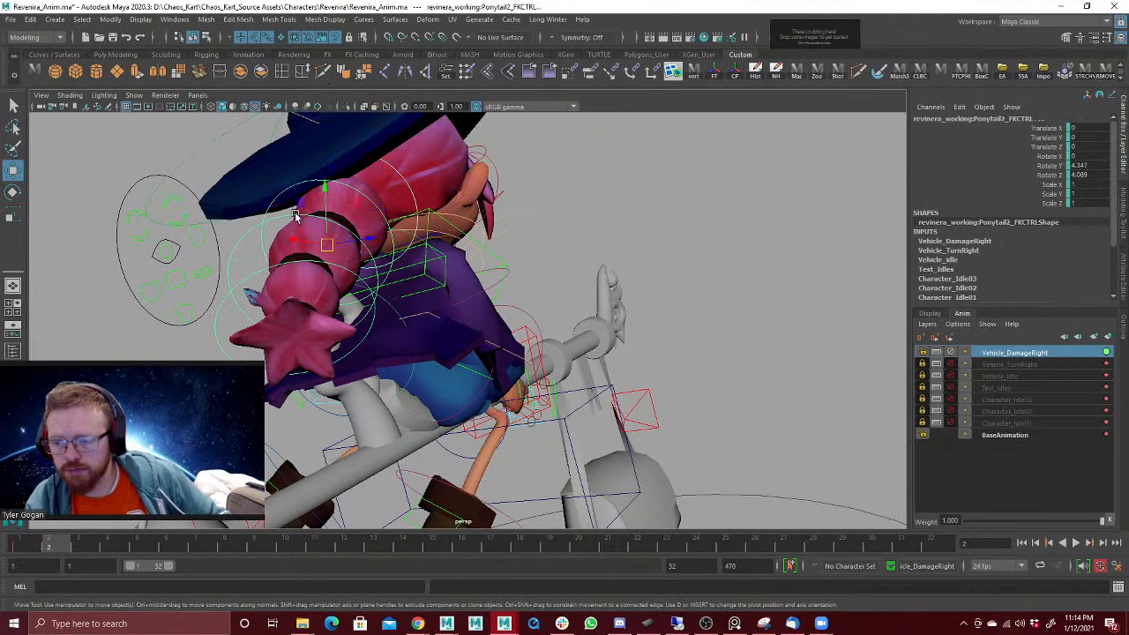
{"action": "left_click", "coordinate": [285, 305]}
{"action": "key", "text": "e"}
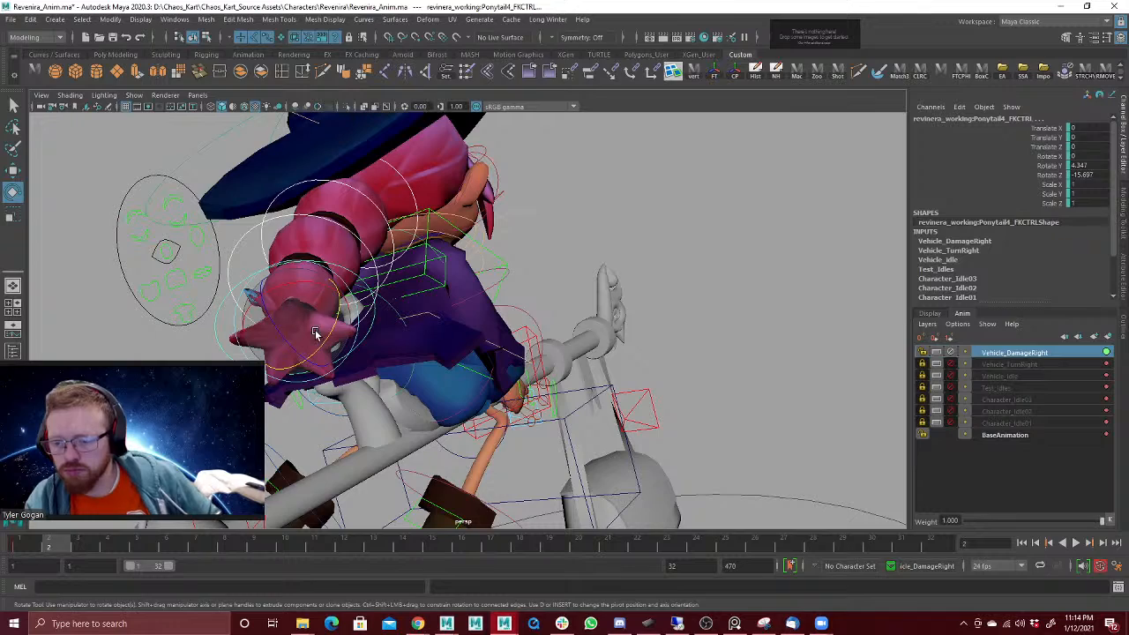
{"action": "left_click_drag", "start_coordinate": [315, 333], "coordinate": [377, 319]}
{"action": "key", "text": "ctrl+z"}
{"action": "left_click_drag", "start_coordinate": [476, 372], "coordinate": [449, 377]}
{"action": "left_click_drag", "start_coordinate": [39, 544], "coordinate": [77, 545]}
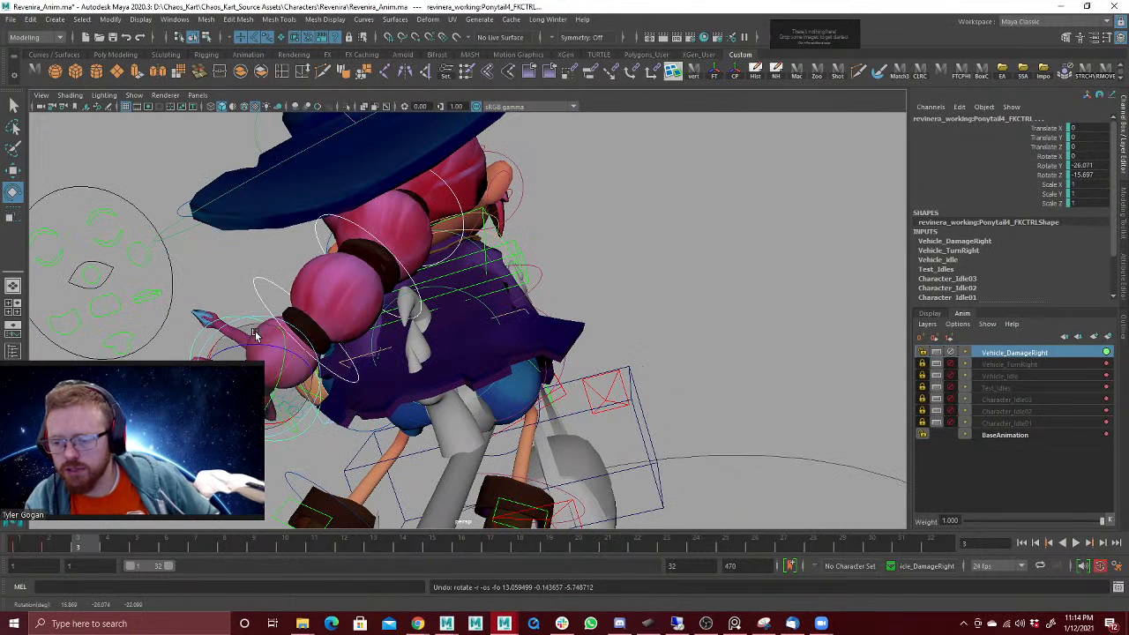
{"action": "left_click_drag", "start_coordinate": [236, 356], "coordinate": [265, 342]}
{"action": "left_click_drag", "start_coordinate": [369, 324], "coordinate": [479, 277], "text": "alt"}
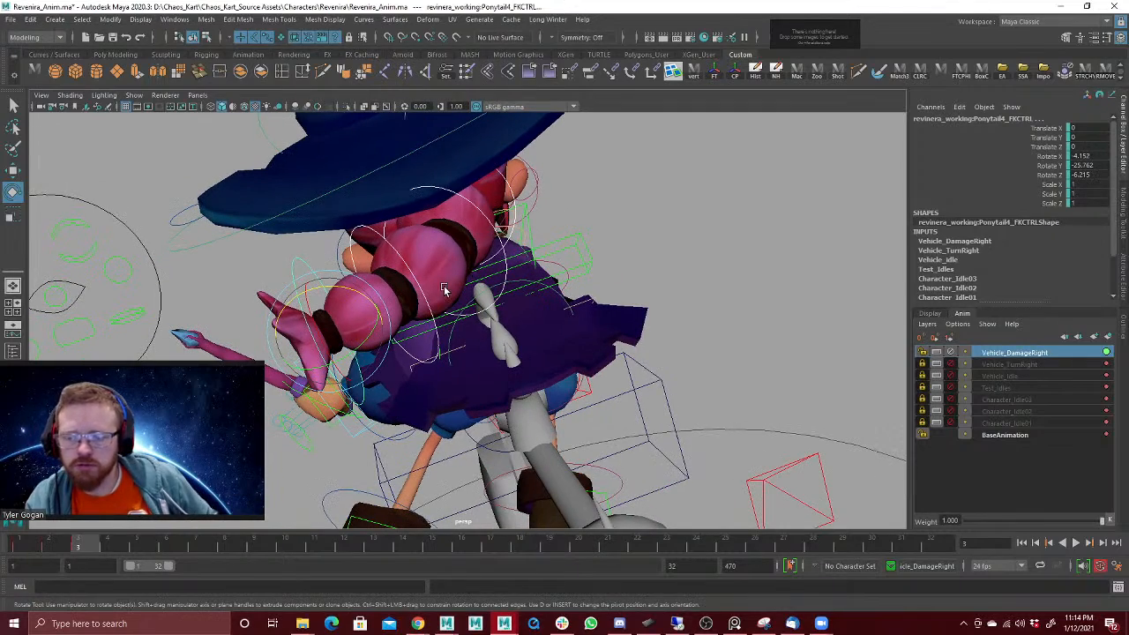
Step: Tilt the hat base control at frame 3 to about -7.7 degrees on Z
{"action": "right_click_drag", "start_coordinate": [582, 234], "coordinate": [225, 338], "text": "alt"}
{"action": "left_click_drag", "start_coordinate": [404, 353], "coordinate": [421, 308], "text": "alt"}
{"action": "middle_click_drag", "start_coordinate": [421, 308], "coordinate": [386, 295], "text": "alt"}
{"action": "left_click_drag", "start_coordinate": [385, 295], "coordinate": [408, 276], "text": "alt"}
{"action": "left_click_drag", "start_coordinate": [451, 217], "coordinate": [486, 218], "text": "alt"}
{"action": "left_click", "coordinate": [458, 184]}
{"action": "right_click_drag", "start_coordinate": [608, 243], "coordinate": [707, 249], "text": "alt"}
{"action": "middle_click_drag", "start_coordinate": [708, 249], "coordinate": [593, 338], "text": "alt"}
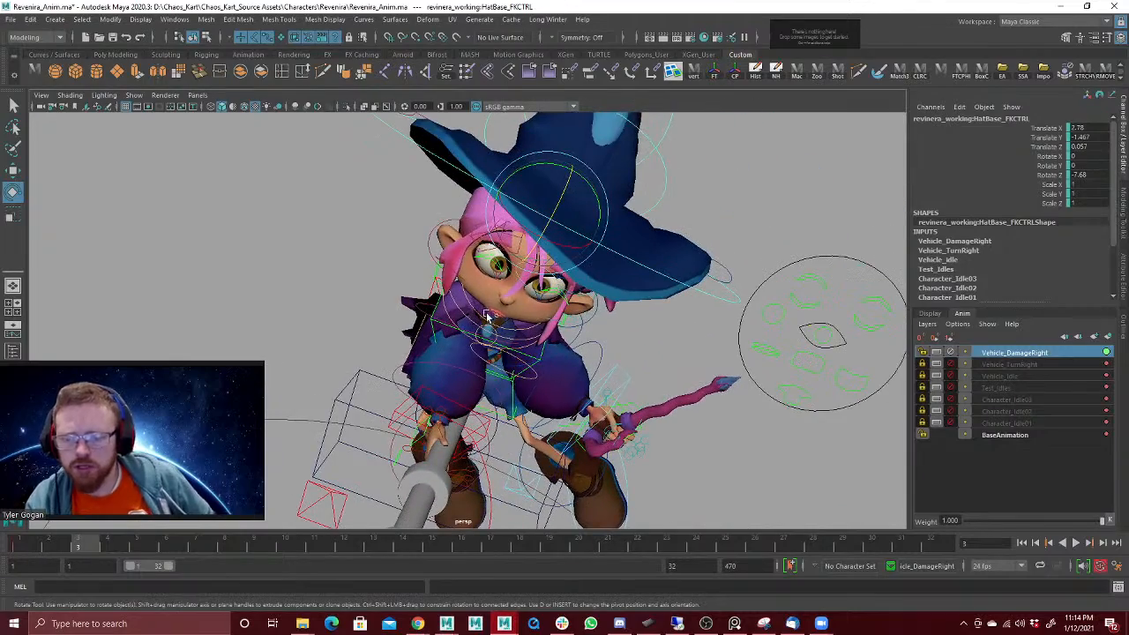
Step: Try rotating the jaw control on Y at frame 3 and undo the rotation
{"action": "left_click", "coordinate": [483, 315]}
{"action": "key", "text": "w"}
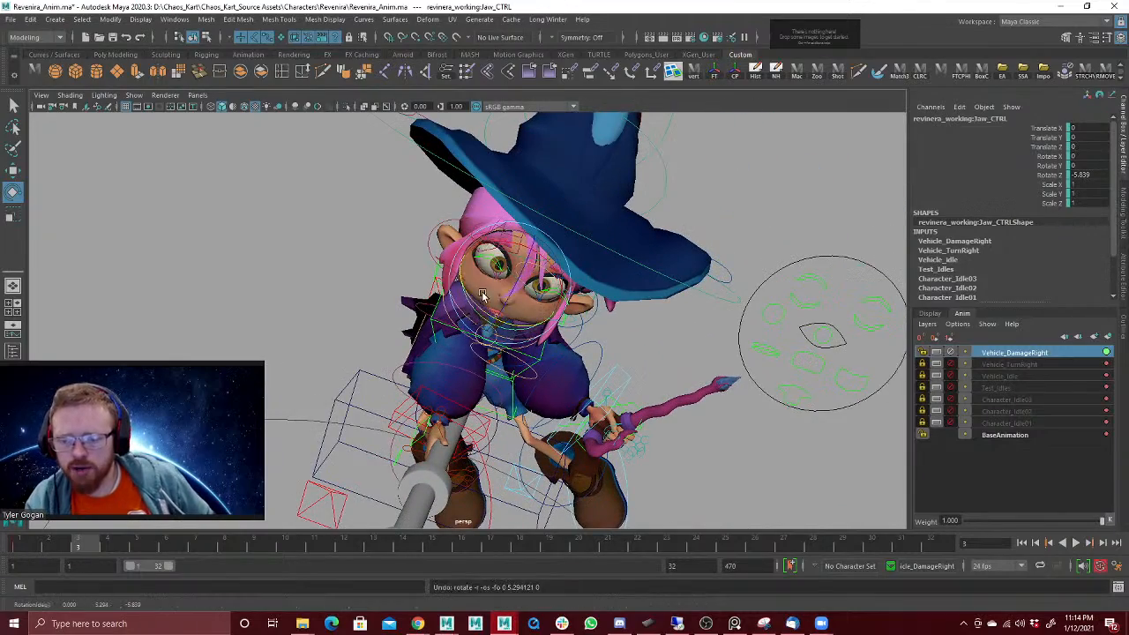
{"action": "left_click_drag", "start_coordinate": [478, 305], "coordinate": [693, 286], "text": "alt"}
Step: Rotate the head control at frame 3 to about X -10.8, Y -10.3, Z 24.1
{"action": "left_click", "coordinate": [510, 297]}
{"action": "key", "text": "e"}
{"action": "right_click_drag", "start_coordinate": [654, 252], "coordinate": [432, 332], "text": "alt"}
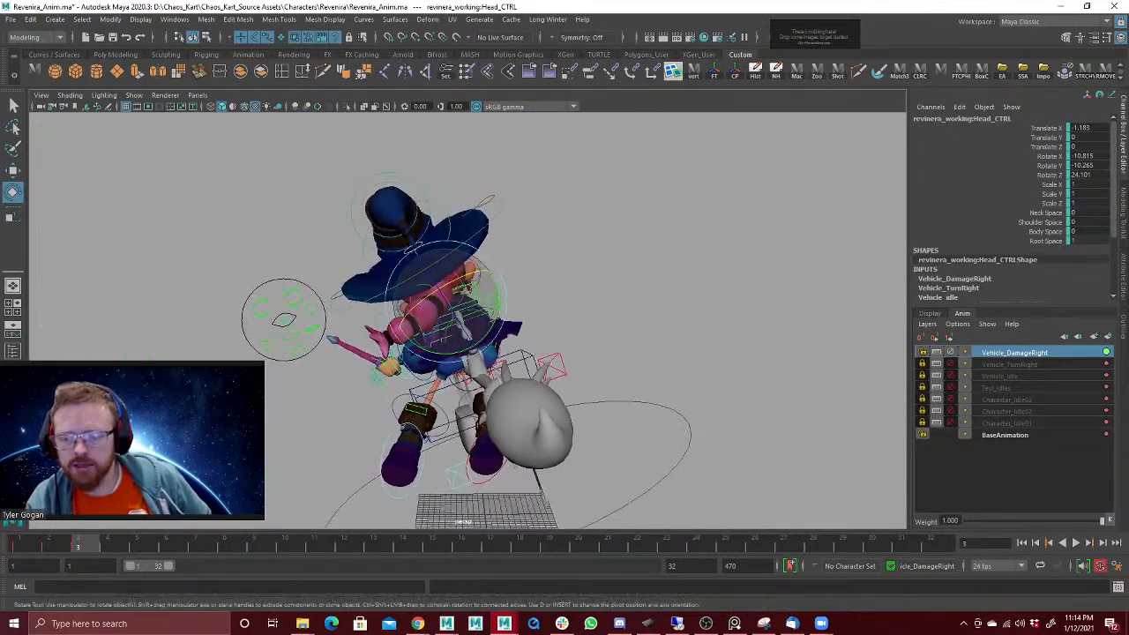
{"action": "left_click_drag", "start_coordinate": [432, 332], "coordinate": [453, 325], "text": "alt"}
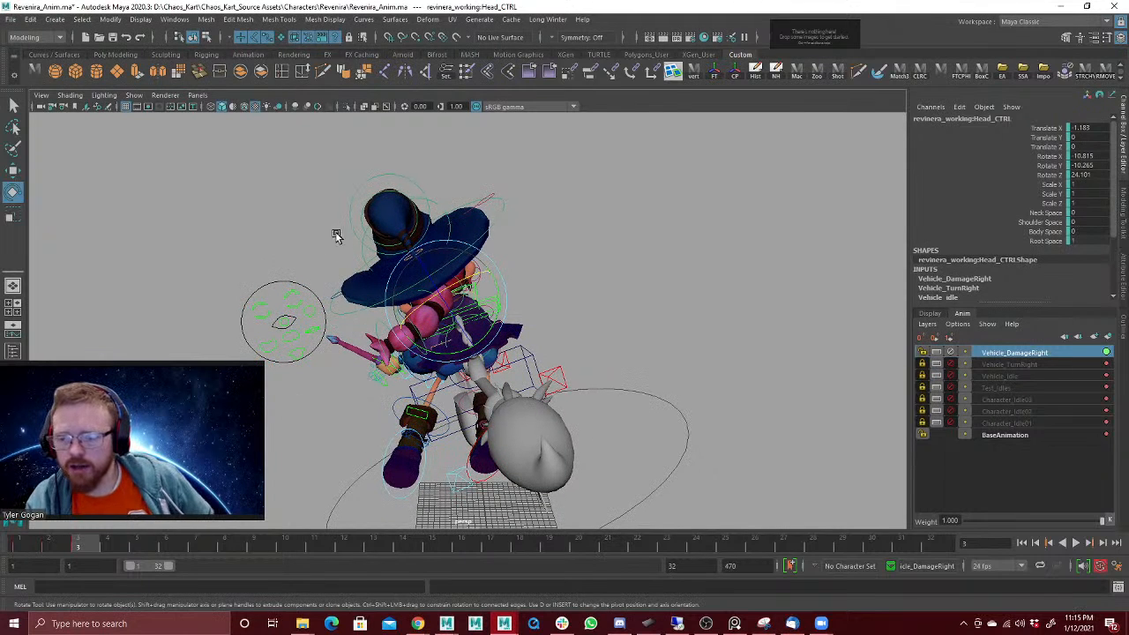
{"action": "left_click_drag", "start_coordinate": [617, 208], "coordinate": [612, 209], "text": "alt"}
{"action": "left_click_drag", "start_coordinate": [670, 230], "coordinate": [636, 201], "text": "alt"}
Step: Try setting a key on all the rig controls together and undo that key
{"action": "scroll", "coordinate": [327, 264], "scroll_direction": "down", "scroll_amount": 5}
{"action": "left_click_drag", "start_coordinate": [252, 197], "coordinate": [605, 468]}
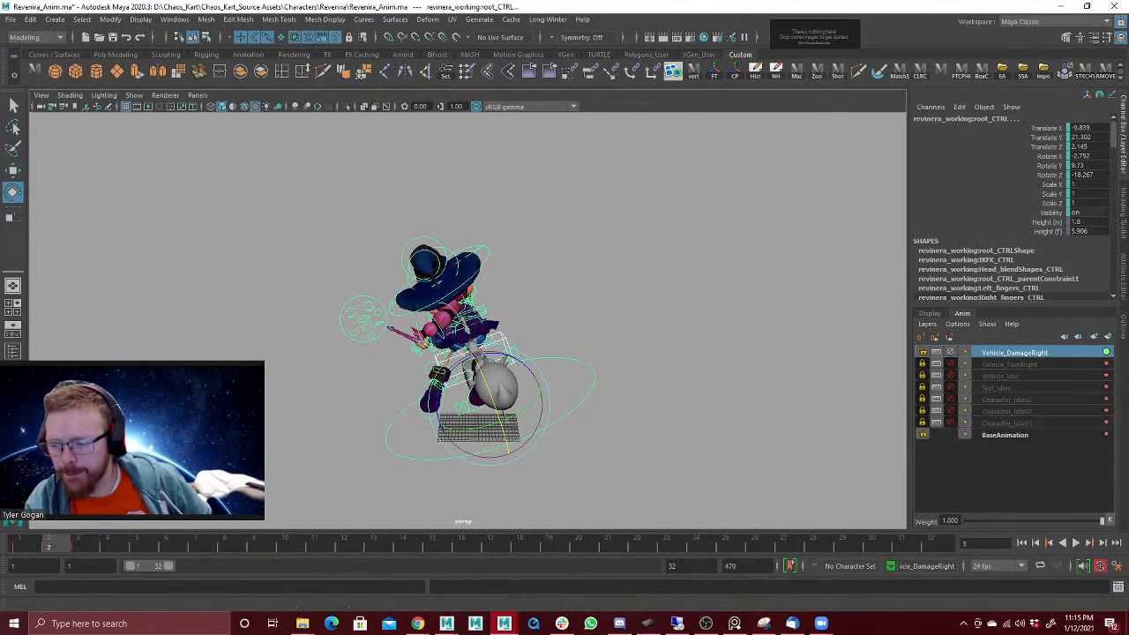
{"action": "left_click_drag", "start_coordinate": [196, 422], "coordinate": [182, 430], "text": "alt"}
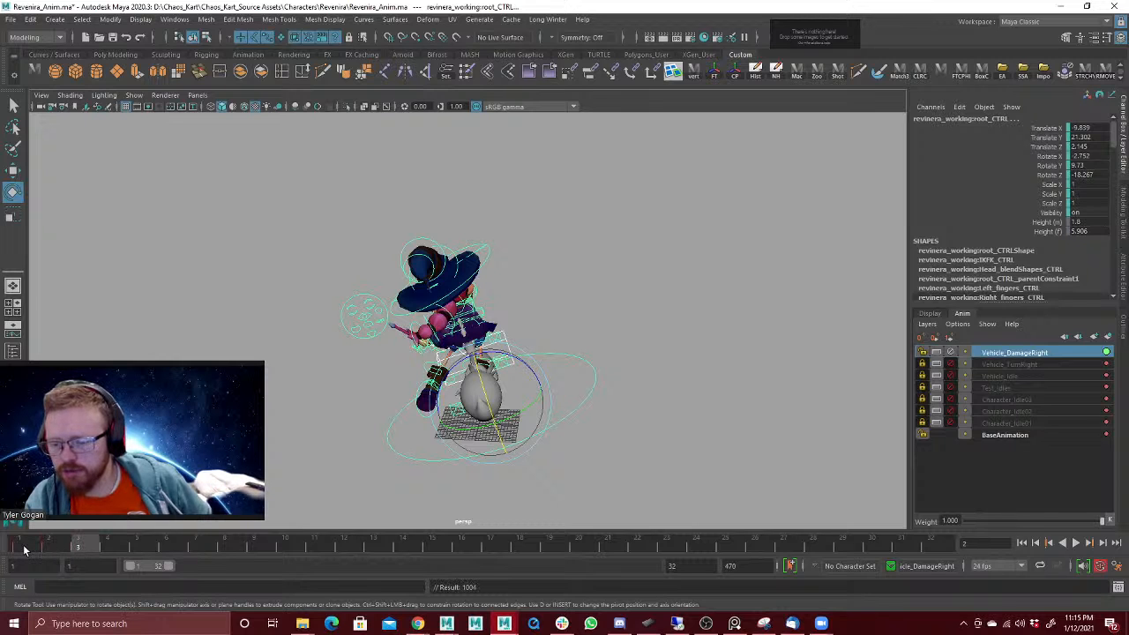
{"action": "key", "text": "ctrl+z"}
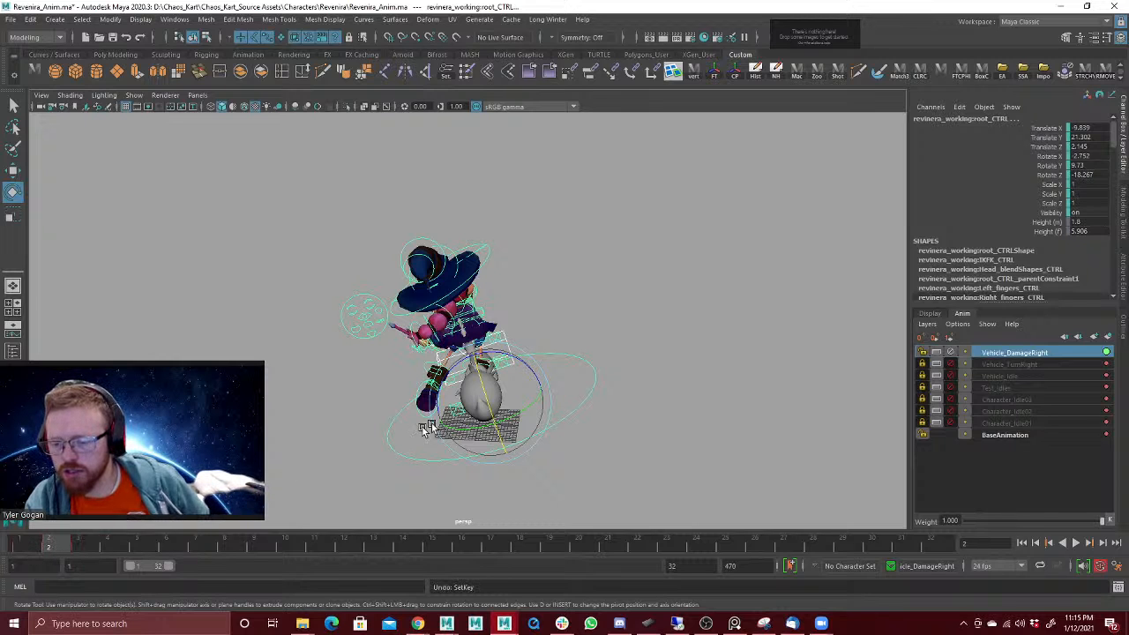
Step: Try moving the root control at frame 3 by about X -9.7, Y 7.5, Z 3.4 and undo the move
{"action": "left_click_drag", "start_coordinate": [570, 328], "coordinate": [599, 371], "text": "ctrl"}
{"action": "mouse_move", "coordinate": [75, 546]}
{"action": "left_mouse_down"}
{"action": "mouse_move", "coordinate": [95, 545]}
{"action": "mouse_move", "coordinate": [36, 552]}
{"action": "mouse_move", "coordinate": [106, 548]}
{"action": "mouse_move", "coordinate": [40, 553]}
{"action": "mouse_move", "coordinate": [82, 561]}
{"action": "mouse_move", "coordinate": [71, 547]}
{"action": "left_mouse_up"}
{"action": "left_click", "coordinate": [550, 403]}
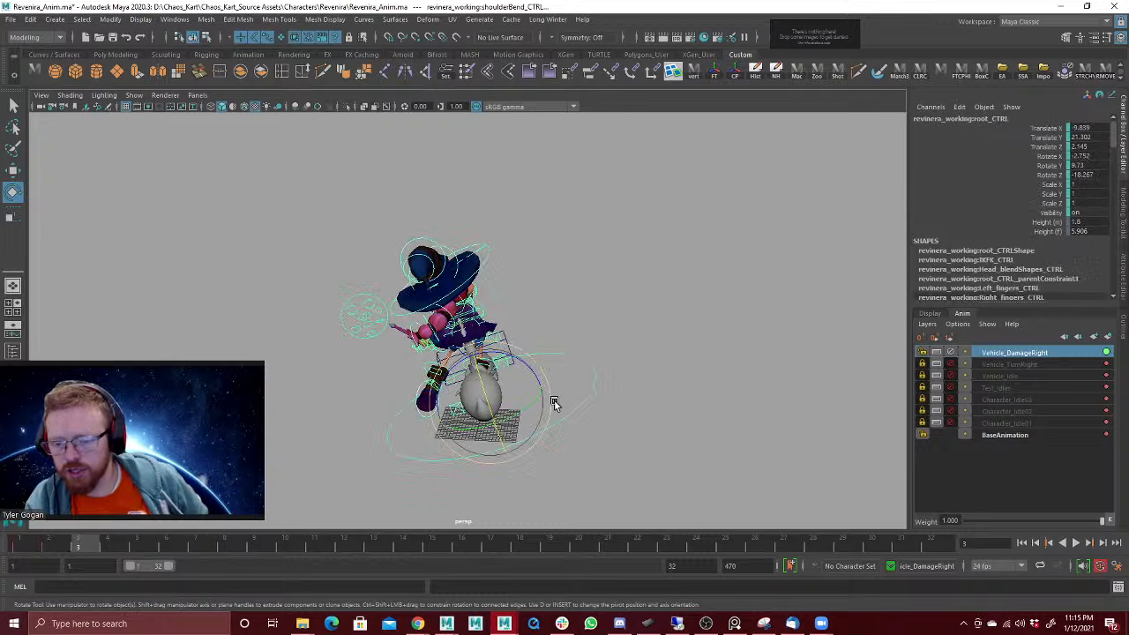
{"action": "left_click_drag", "start_coordinate": [394, 381], "coordinate": [468, 393], "text": "alt"}
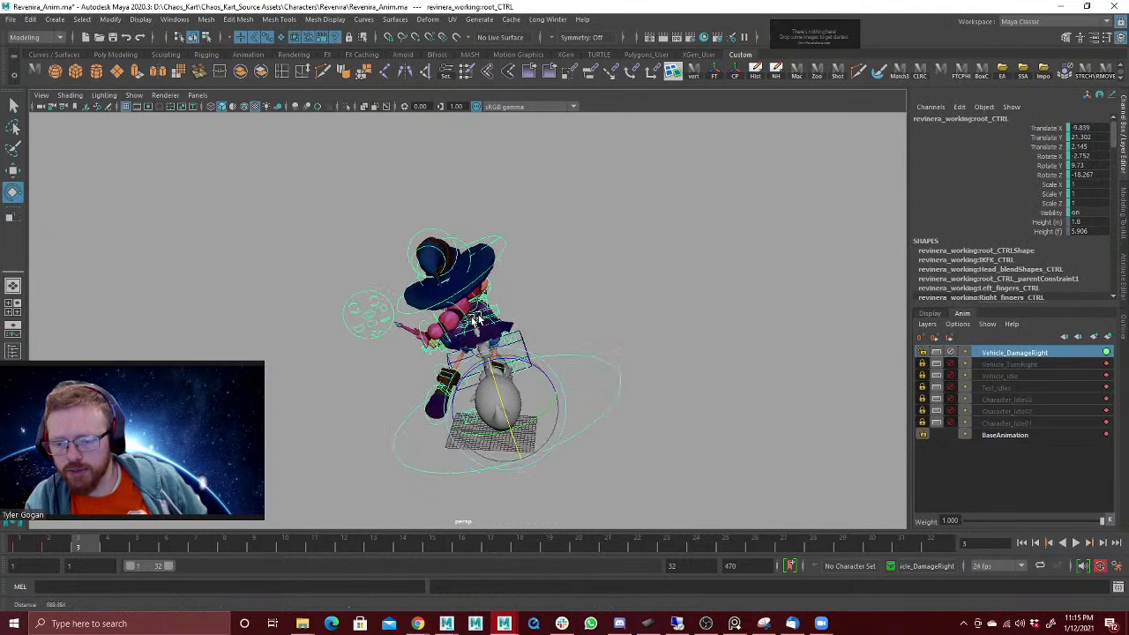
{"action": "right_click_drag", "start_coordinate": [529, 362], "coordinate": [715, 275], "text": "alt"}
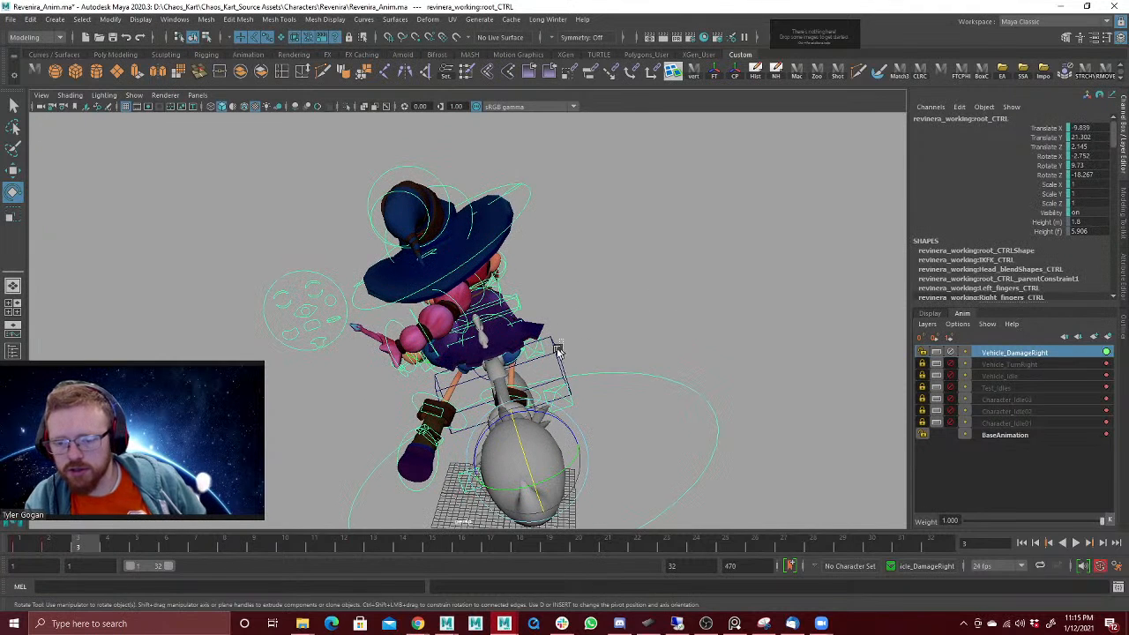
{"action": "left_click", "coordinate": [578, 402]}
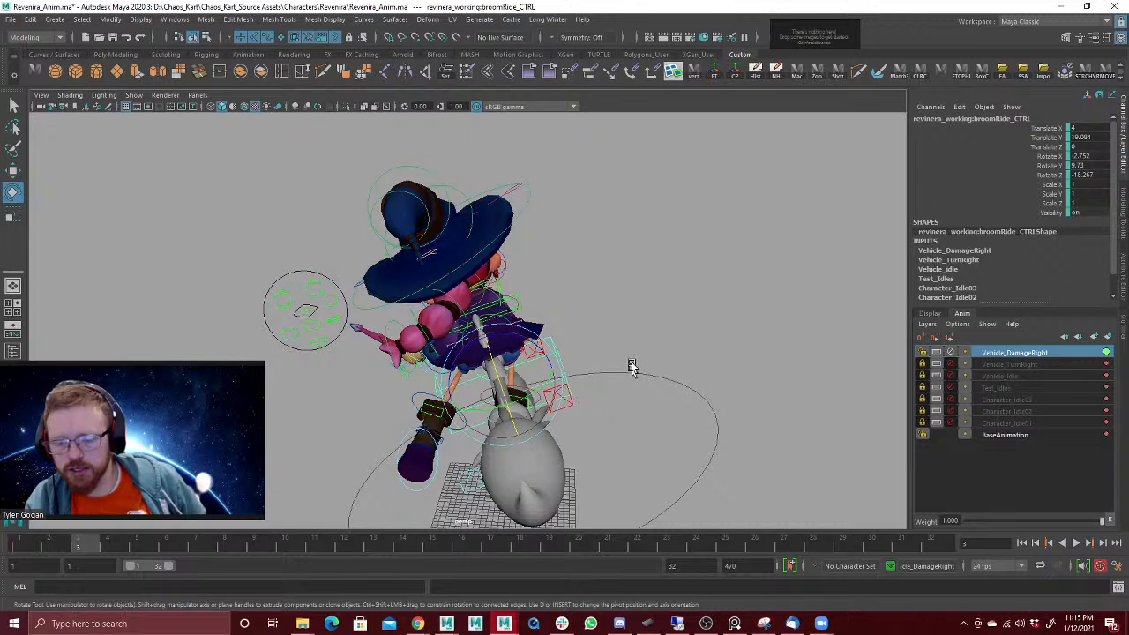
{"action": "left_click", "coordinate": [633, 371]}
{"action": "left_click", "coordinate": [558, 365]}
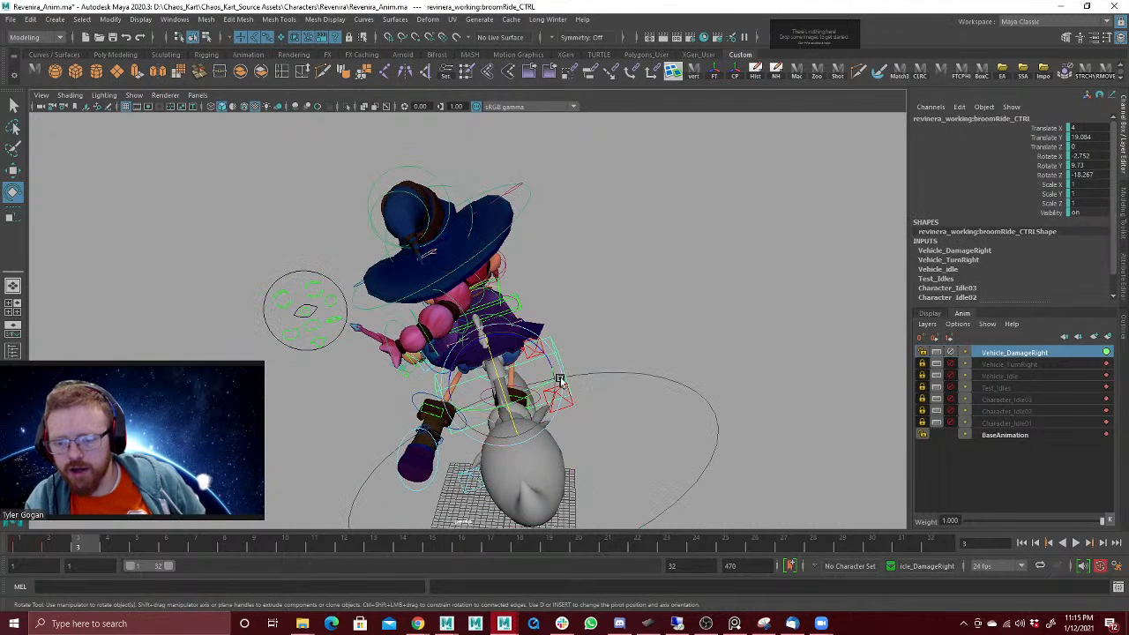
{"action": "key", "text": "w"}
{"action": "left_click_drag", "start_coordinate": [511, 390], "coordinate": [521, 348]}
{"action": "key", "text": "ctrl+z"}
{"action": "left_click", "coordinate": [560, 380]}
{"action": "key", "text": "ctrl+z"}
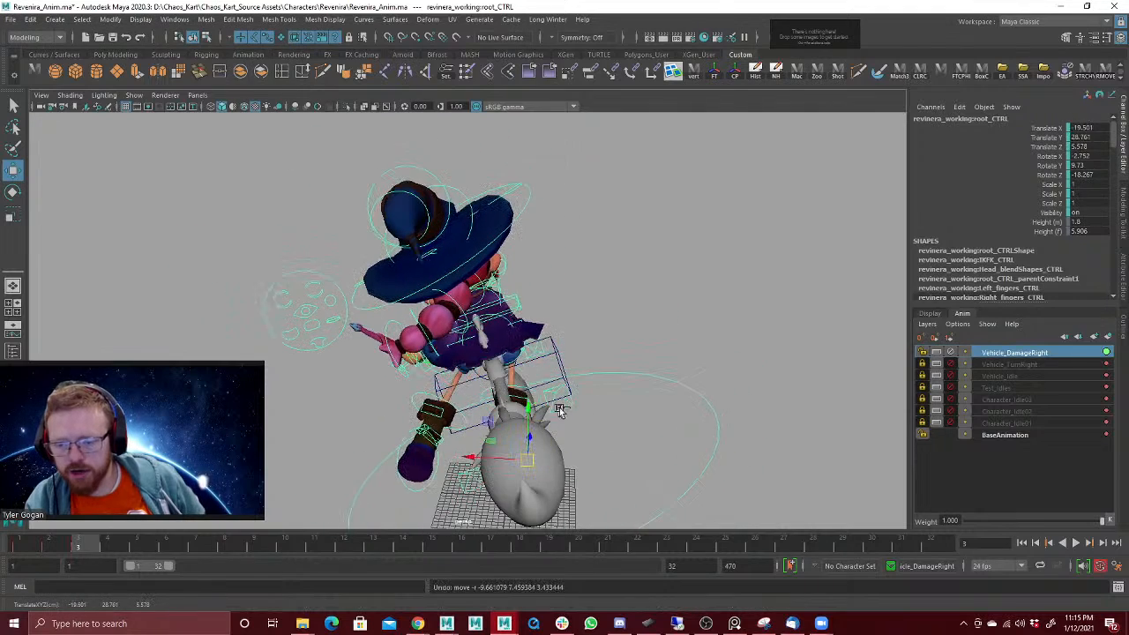
Step: Play back and scrub frames 1 to 3 of the damage reaction, examining the pose from behind and from the front
{"action": "key", "text": "alt+v"}
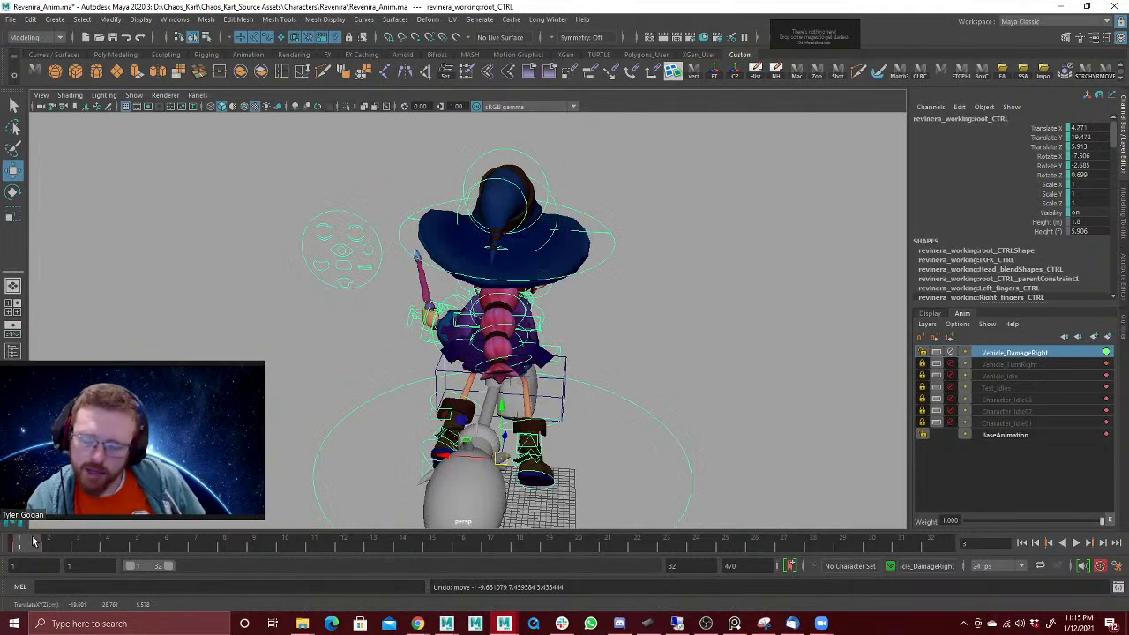
{"action": "mouse_move", "coordinate": [60, 545]}
{"action": "left_mouse_down"}
{"action": "mouse_move", "coordinate": [40, 550]}
{"action": "mouse_move", "coordinate": [78, 546]}
{"action": "left_mouse_up"}
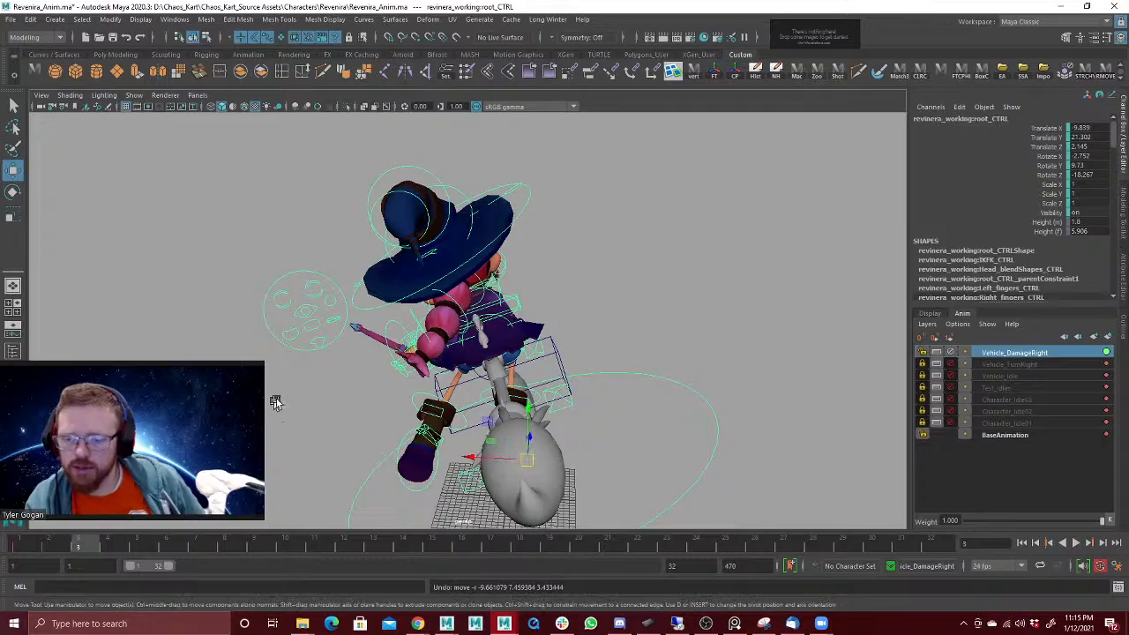
{"action": "left_click_drag", "start_coordinate": [284, 398], "coordinate": [338, 375], "text": "alt"}
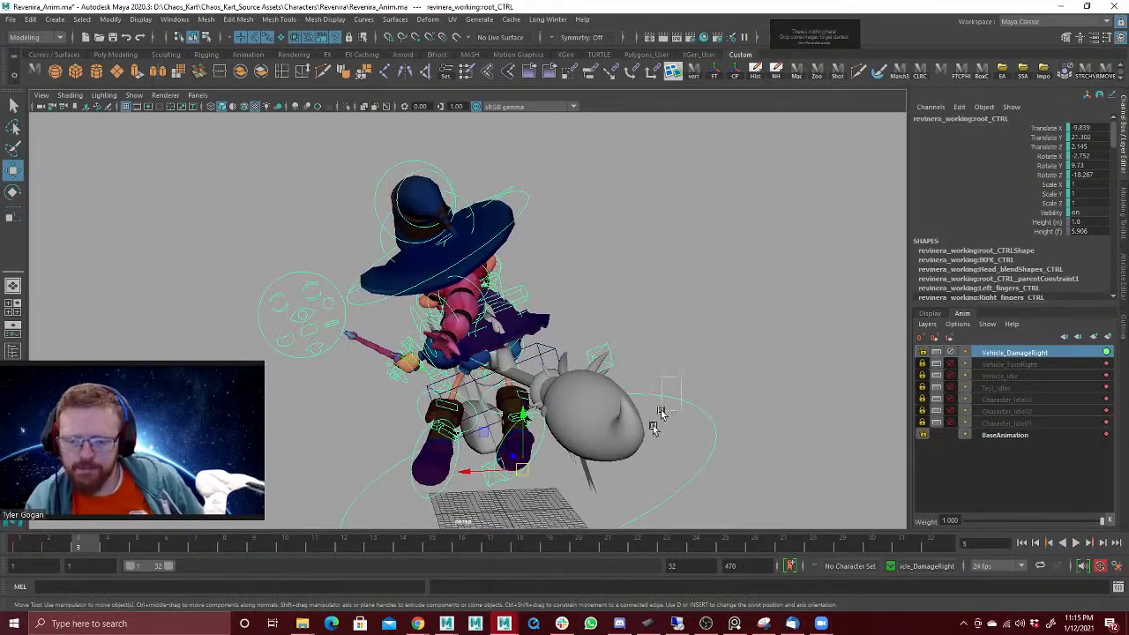
{"action": "mouse_move", "coordinate": [419, 431]}
{"action": "left_mouse_down", "text": "alt"}
{"action": "mouse_move", "coordinate": [337, 448]}
{"action": "mouse_move", "coordinate": [364, 445]}
{"action": "left_mouse_up", "text": "alt"}
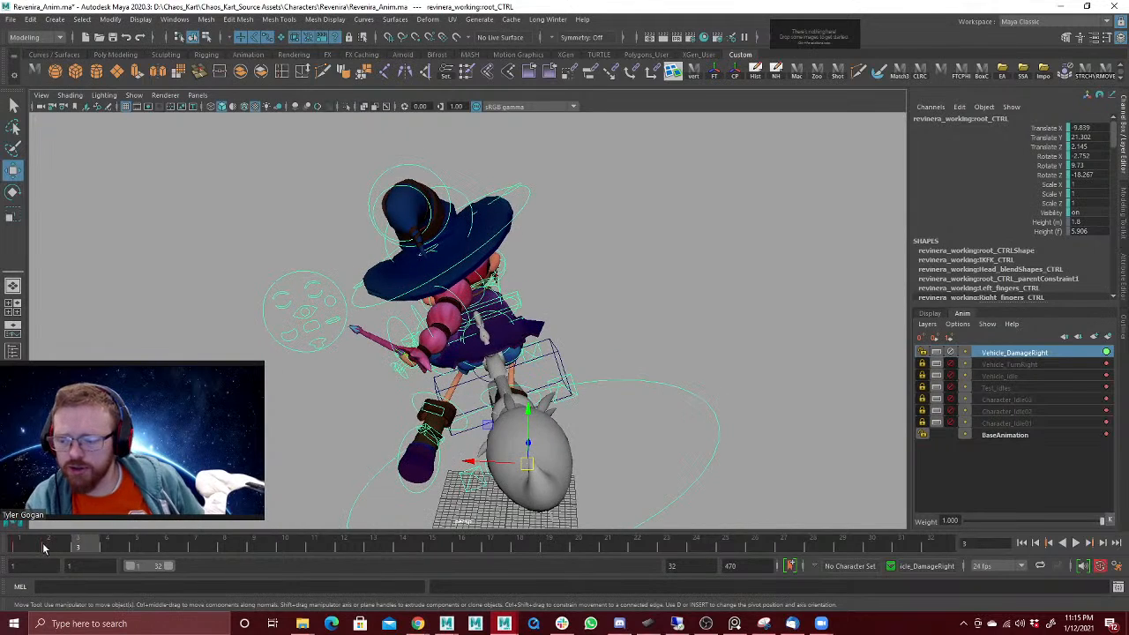
{"action": "key", "text": "alt+v"}
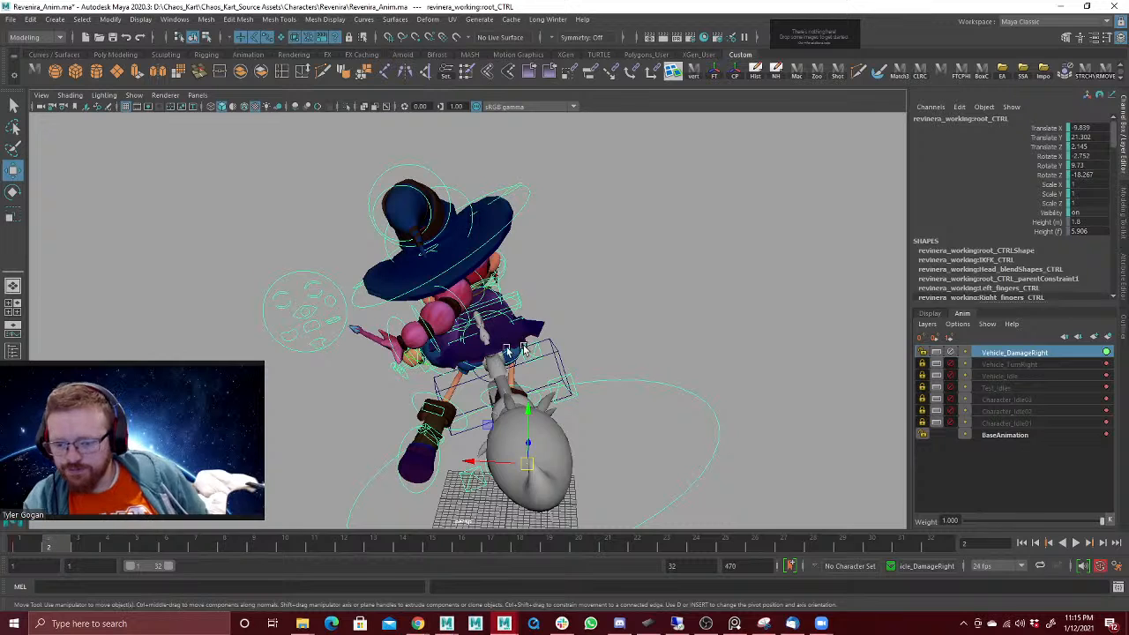
{"action": "left_click_drag", "start_coordinate": [22, 545], "coordinate": [51, 546]}
{"action": "left_click_drag", "start_coordinate": [442, 340], "coordinate": [412, 271], "text": "alt"}
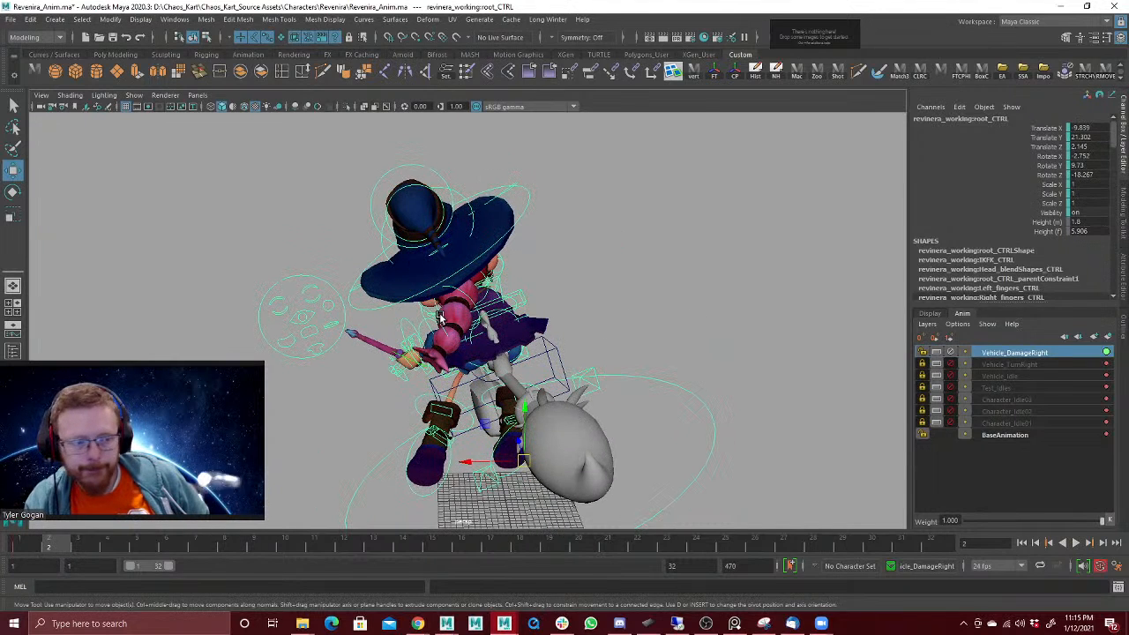
{"action": "right_click_drag", "start_coordinate": [440, 317], "coordinate": [780, 254], "text": "alt"}
{"action": "left_click_drag", "start_coordinate": [626, 302], "coordinate": [893, 298], "text": "alt"}
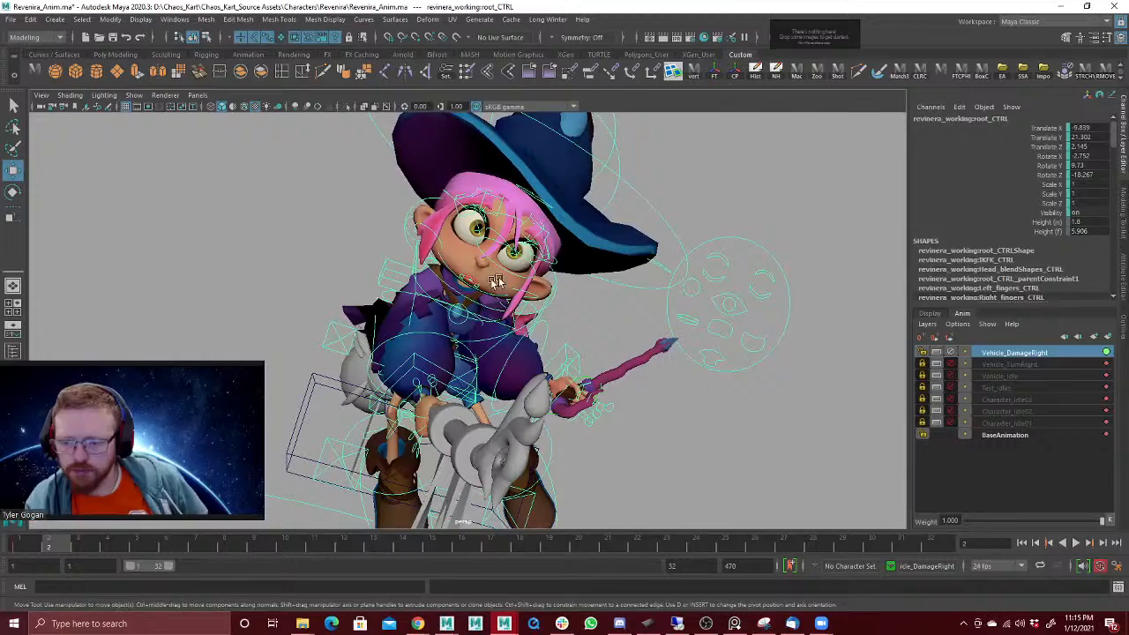
Step: Rotate the shoulder IK control at frame 2 to about X -1.9, Y 12.3, Z -7.2
{"action": "left_click", "coordinate": [411, 316]}
{"action": "key", "text": "e"}
{"action": "left_click_drag", "start_coordinate": [413, 316], "coordinate": [446, 314]}
{"action": "left_click_drag", "start_coordinate": [520, 321], "coordinate": [637, 300], "text": "alt"}
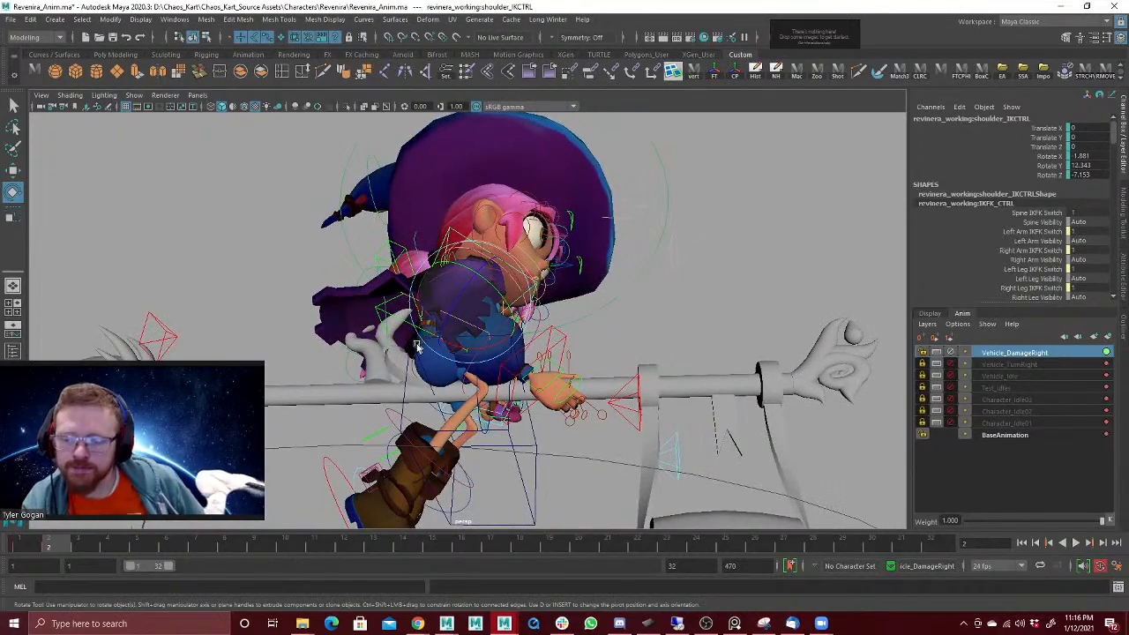
{"action": "left_click_drag", "start_coordinate": [433, 322], "coordinate": [552, 358], "text": "alt"}
{"action": "right_click_drag", "start_coordinate": [550, 286], "coordinate": [491, 298], "text": "alt"}
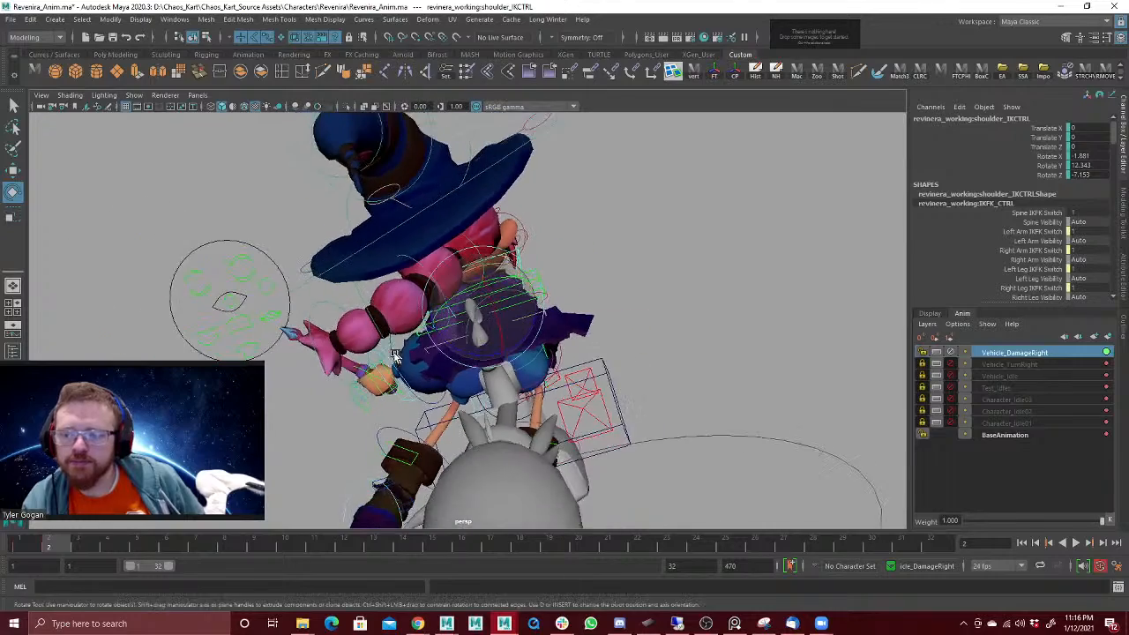
Step: Rotate the first hat point control at frame 2 to about X -17.2, Y -11.2, Z -37.9
{"action": "middle_click_drag", "start_coordinate": [486, 301], "coordinate": [564, 371], "text": "alt"}
{"action": "left_click_drag", "start_coordinate": [522, 204], "coordinate": [520, 206]}
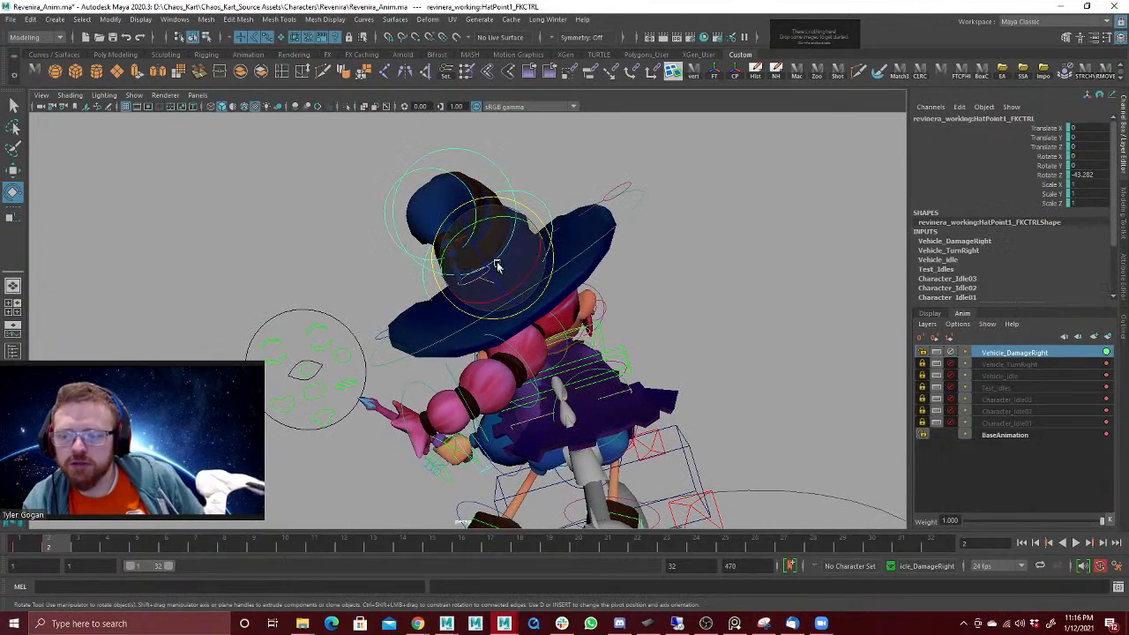
{"action": "left_click_drag", "start_coordinate": [497, 262], "coordinate": [482, 274]}
{"action": "key", "text": "w"}
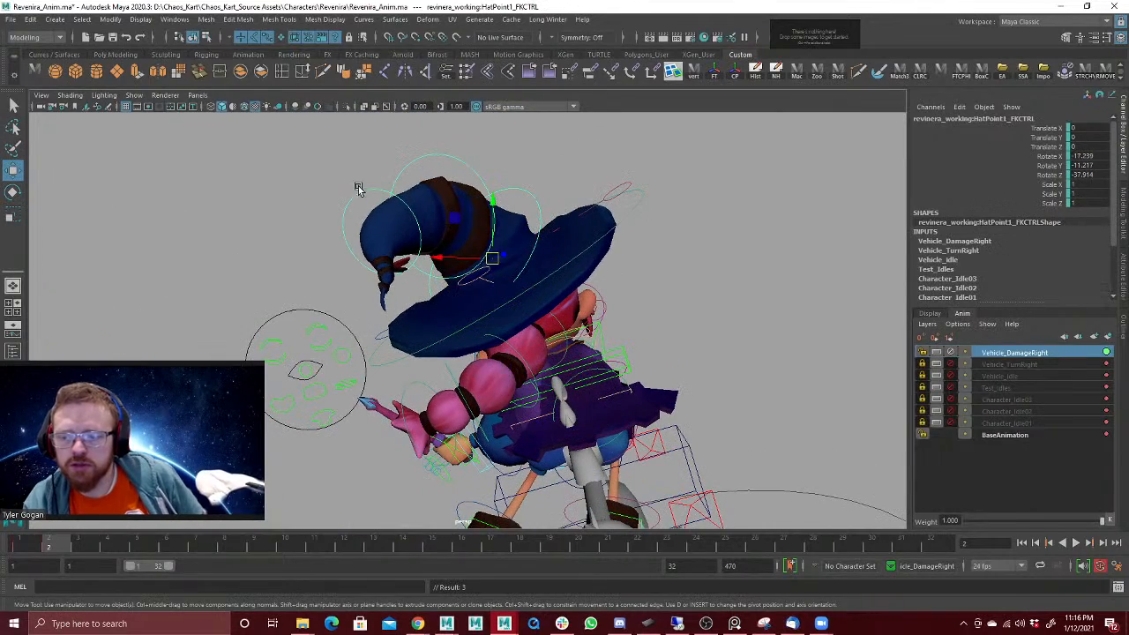
Step: Rotate the third hat point control at frame 2 to about X -22.4, Y -38.6, Z 19.3
{"action": "left_click_drag", "start_coordinate": [358, 188], "coordinate": [365, 198]}
{"action": "key", "text": "e"}
{"action": "left_click_drag", "start_coordinate": [390, 255], "coordinate": [375, 261]}
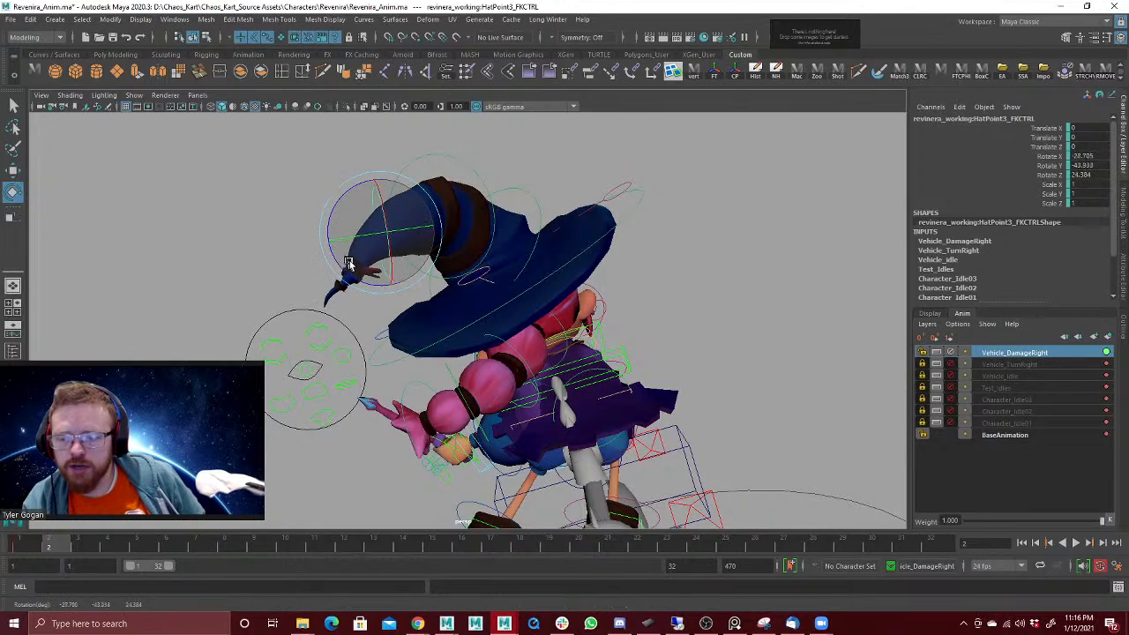
{"action": "left_click_drag", "start_coordinate": [536, 244], "coordinate": [607, 252], "text": "alt"}
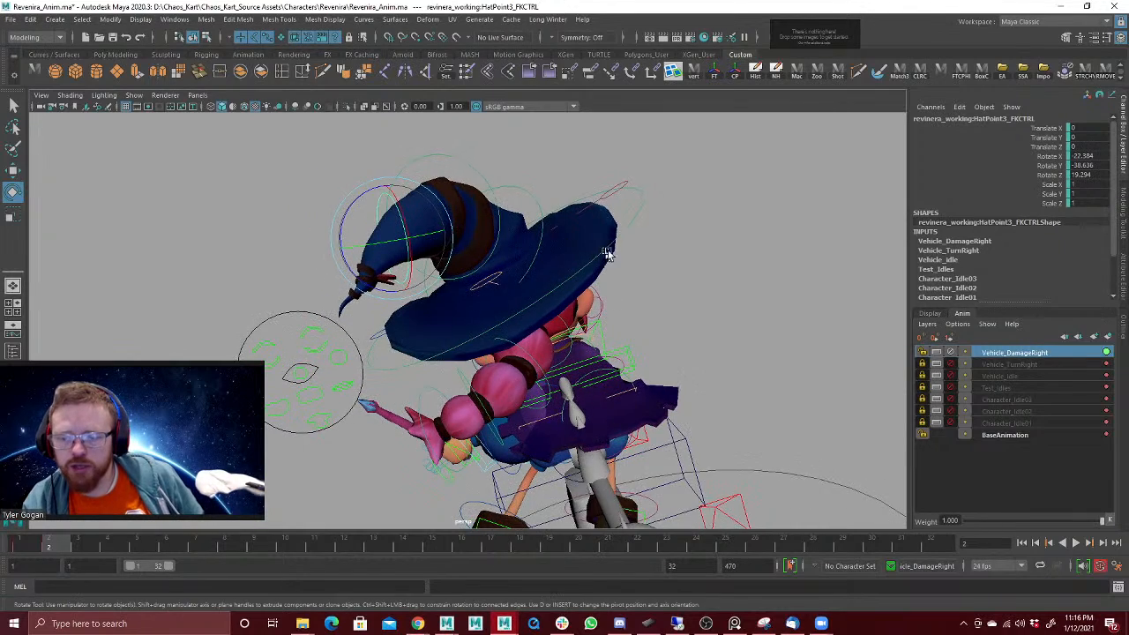
{"action": "middle_click_drag", "start_coordinate": [643, 259], "coordinate": [525, 263], "text": "alt"}
{"action": "right_click_drag", "start_coordinate": [613, 238], "coordinate": [280, 328], "text": "alt"}
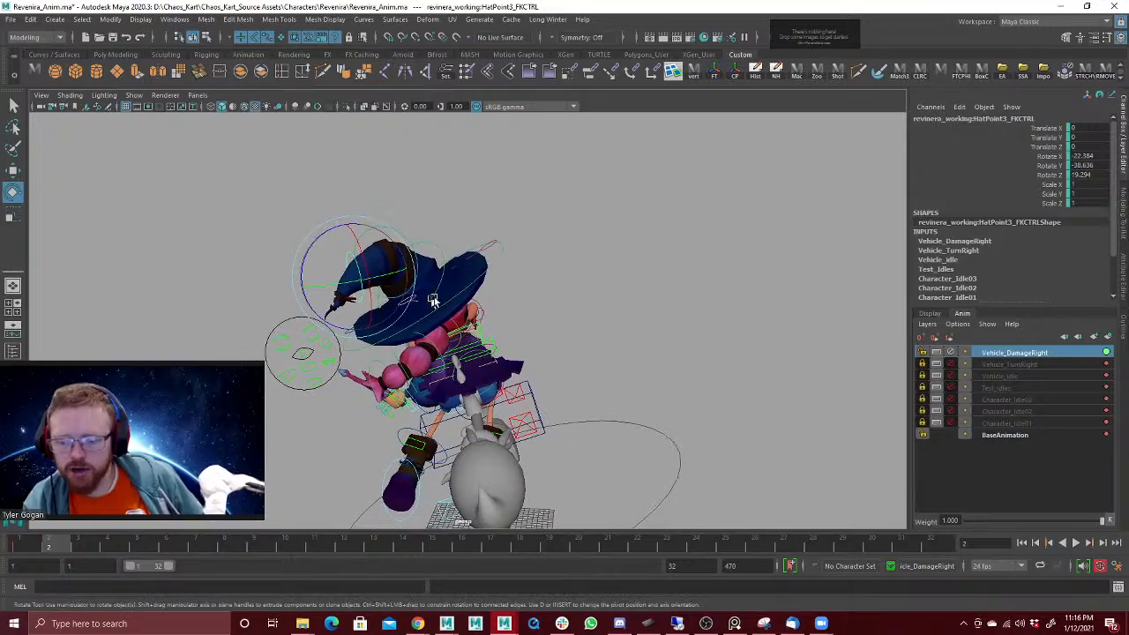
Step: Try rotating the cape controls by about -14.3 degrees on Y at frame 2 and undo the rotation
{"action": "left_click_drag", "start_coordinate": [529, 281], "coordinate": [550, 285], "text": "alt"}
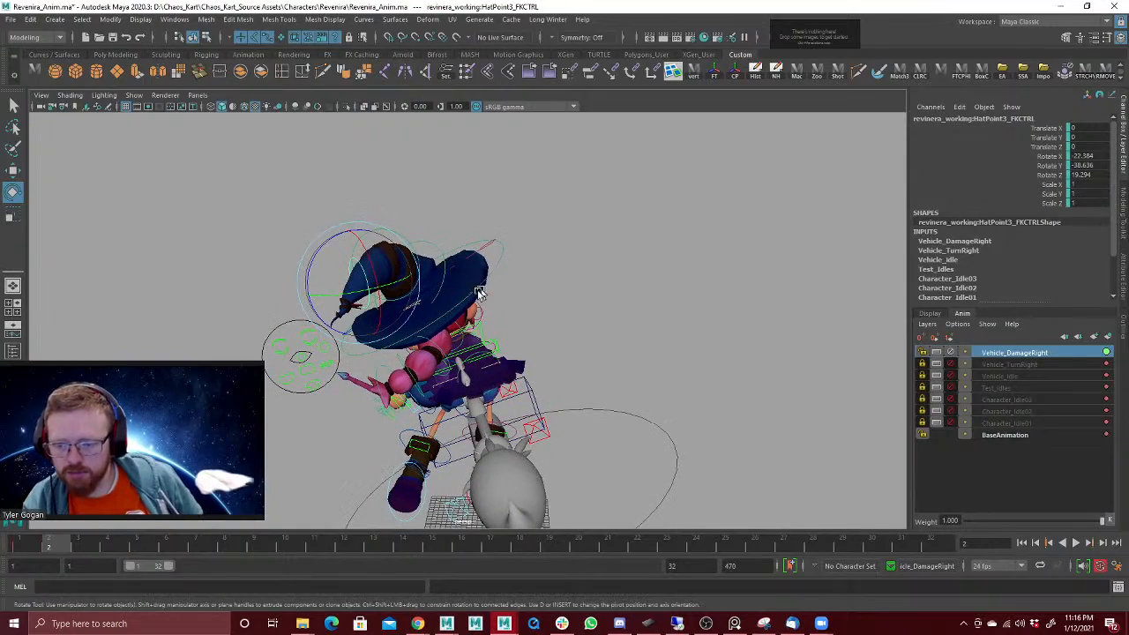
{"action": "left_click_drag", "start_coordinate": [479, 293], "coordinate": [502, 255], "text": "alt"}
{"action": "right_click_drag", "start_coordinate": [502, 255], "coordinate": [838, 233], "text": "alt"}
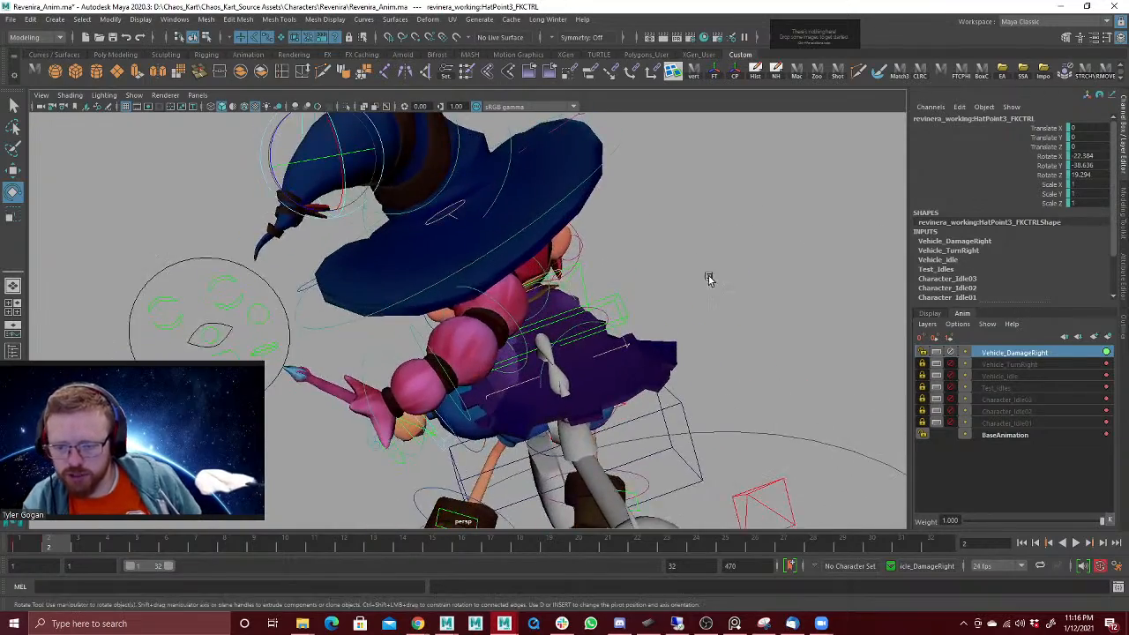
{"action": "left_click_drag", "start_coordinate": [707, 279], "coordinate": [501, 337], "text": "alt"}
{"action": "left_click", "coordinate": [501, 337]}
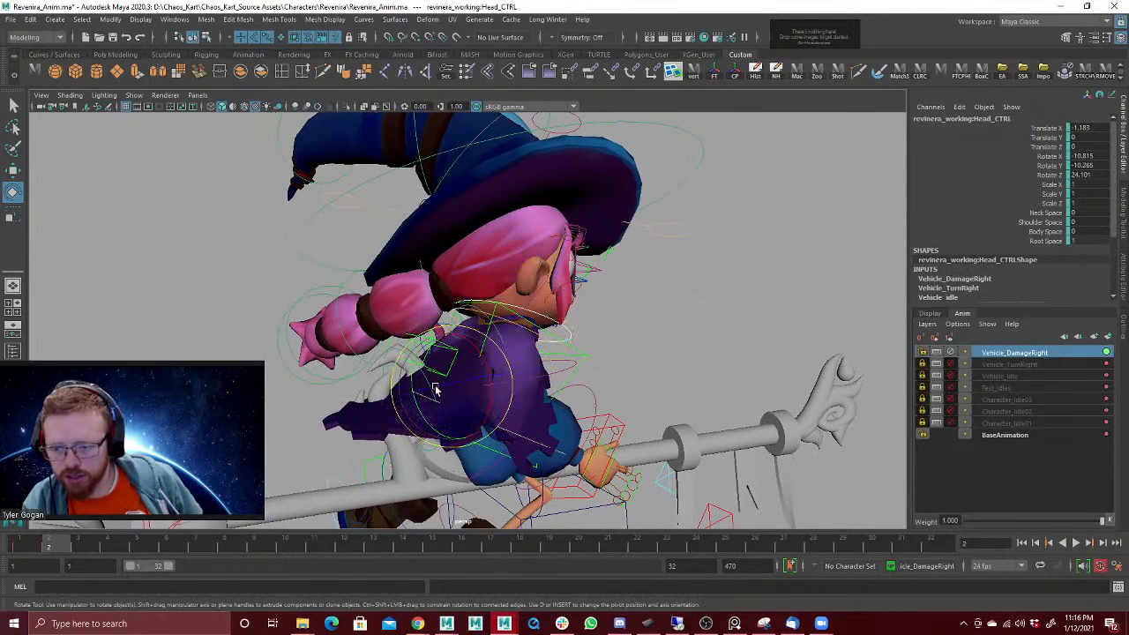
{"action": "left_click", "coordinate": [435, 389]}
{"action": "key", "text": "ctrl+z"}
{"action": "left_click", "coordinate": [433, 395]}
{"action": "left_click_drag", "start_coordinate": [435, 396], "coordinate": [584, 376], "text": "alt"}
{"action": "key", "text": "ctrl+z"}
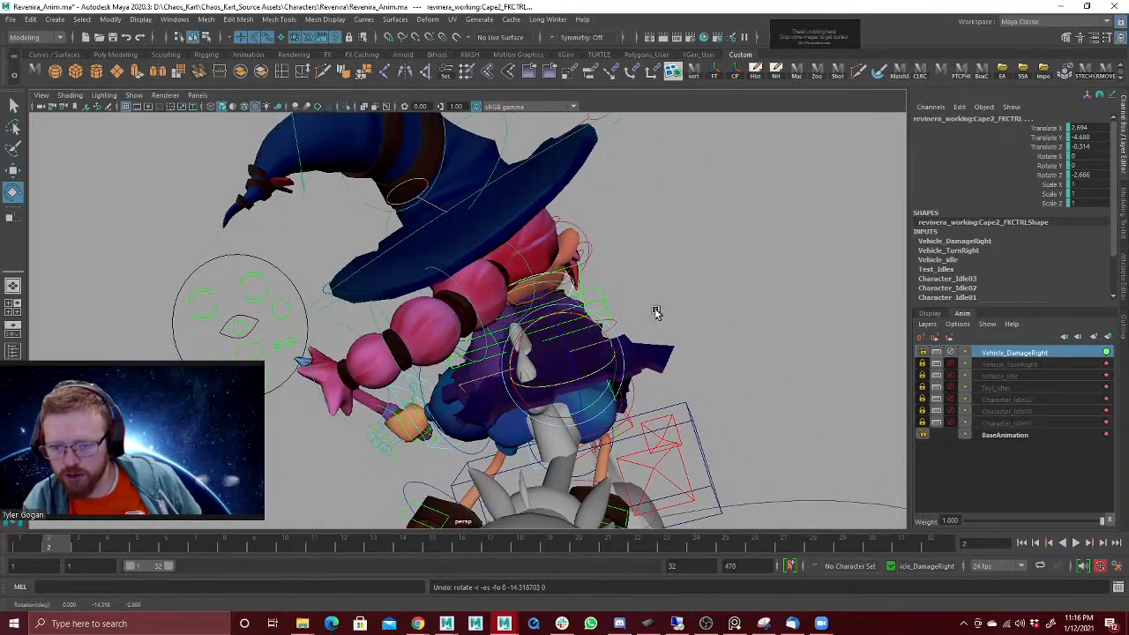
Step: Pose the cape controls at frame 2, bringing Cape2 to about translate 3.6, -4.3, 3.5 and rotate 9.0, -11.4, -6.3
{"action": "left_click_drag", "start_coordinate": [656, 313], "coordinate": [565, 371], "text": "alt"}
{"action": "left_click", "coordinate": [505, 347]}
{"action": "left_click", "coordinate": [568, 369]}
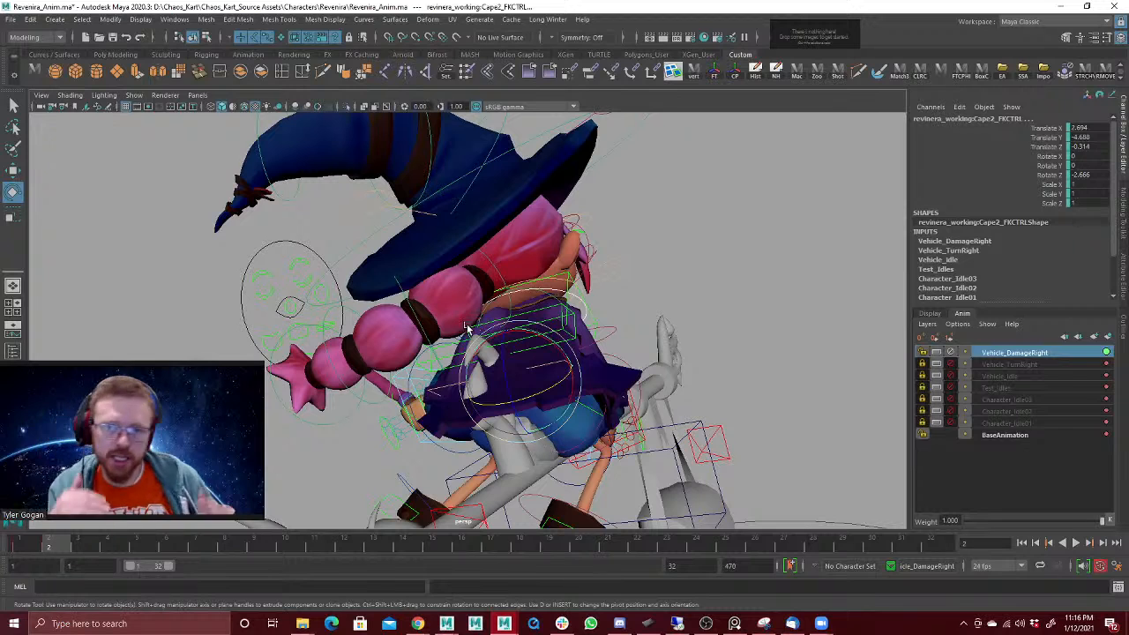
{"action": "left_click_drag", "start_coordinate": [416, 346], "coordinate": [430, 351], "text": "alt"}
{"action": "left_click_drag", "start_coordinate": [535, 380], "coordinate": [460, 415]}
{"action": "key", "text": "w"}
{"action": "key", "text": "e"}
{"action": "left_click_drag", "start_coordinate": [34, 545], "coordinate": [68, 544]}
{"action": "left_click_drag", "start_coordinate": [414, 374], "coordinate": [468, 344], "text": "alt"}
{"action": "left_click_drag", "start_coordinate": [589, 355], "coordinate": [586, 350]}
{"action": "key", "text": "ctrl+z"}
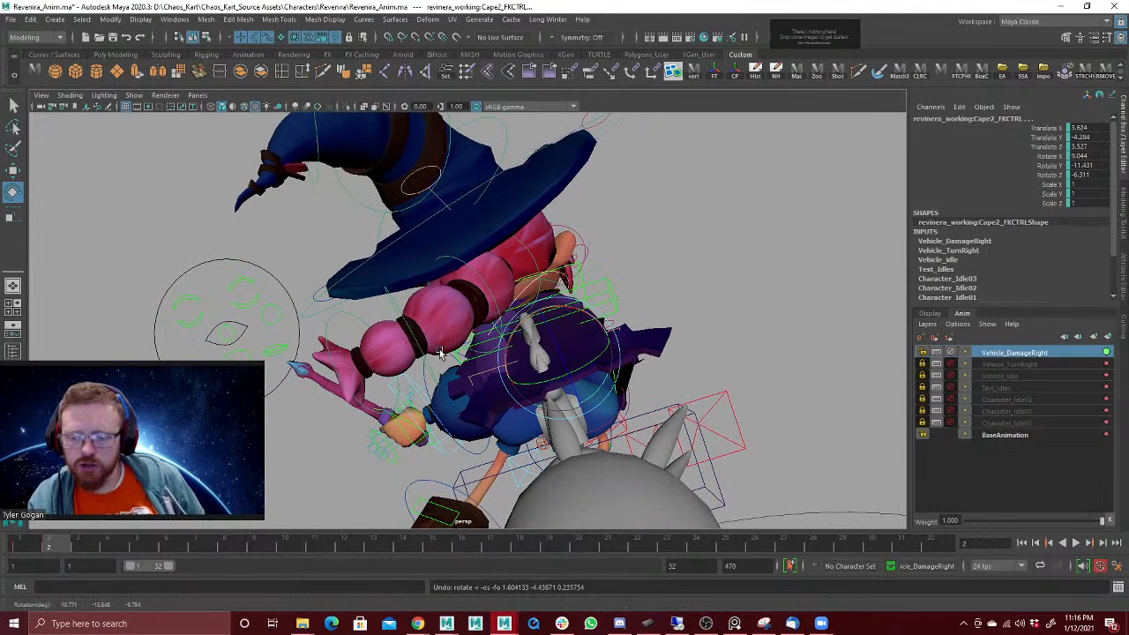
Step: Play back the damage reaction to check the cape and hat poses, stopping at frame 3
{"action": "scroll", "coordinate": [494, 338], "scroll_direction": "down", "scroll_amount": 3}
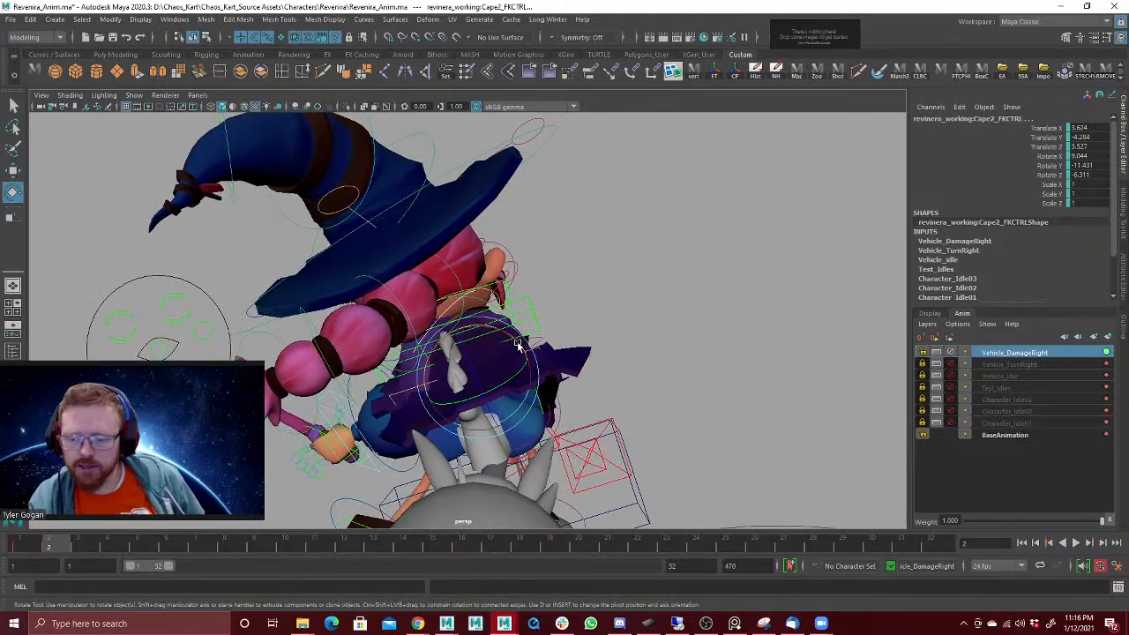
{"action": "scroll", "coordinate": [377, 363], "scroll_direction": "down", "scroll_amount": 4}
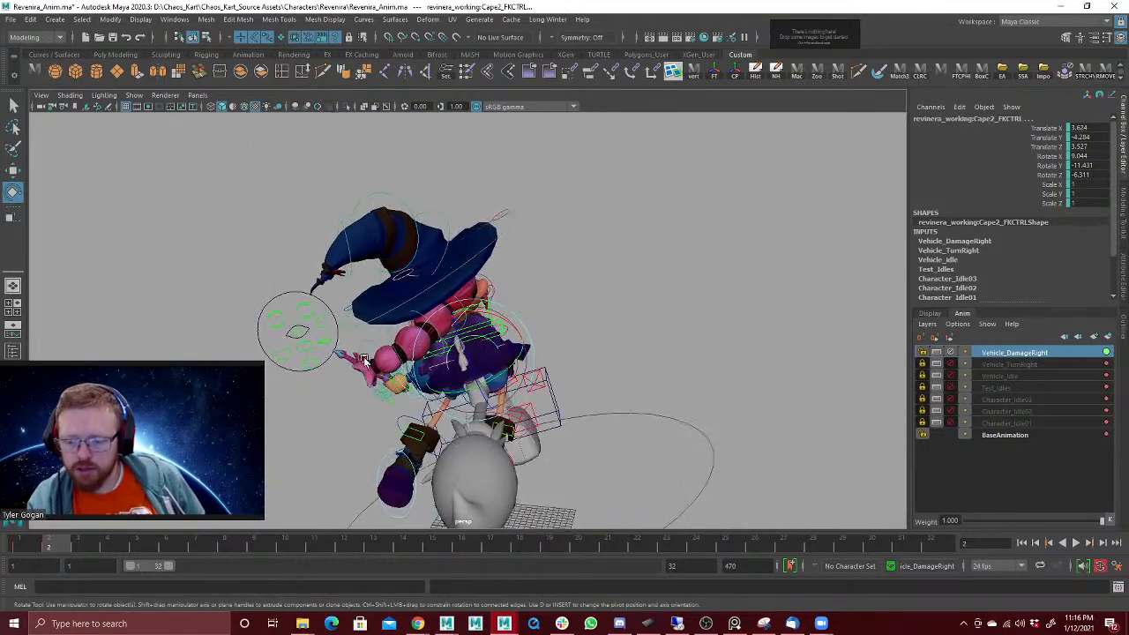
{"action": "mouse_move", "coordinate": [378, 364]}
{"action": "left_mouse_down", "text": "alt"}
{"action": "mouse_move", "coordinate": [441, 352]}
{"action": "mouse_move", "coordinate": [388, 345]}
{"action": "left_mouse_up", "text": "alt"}
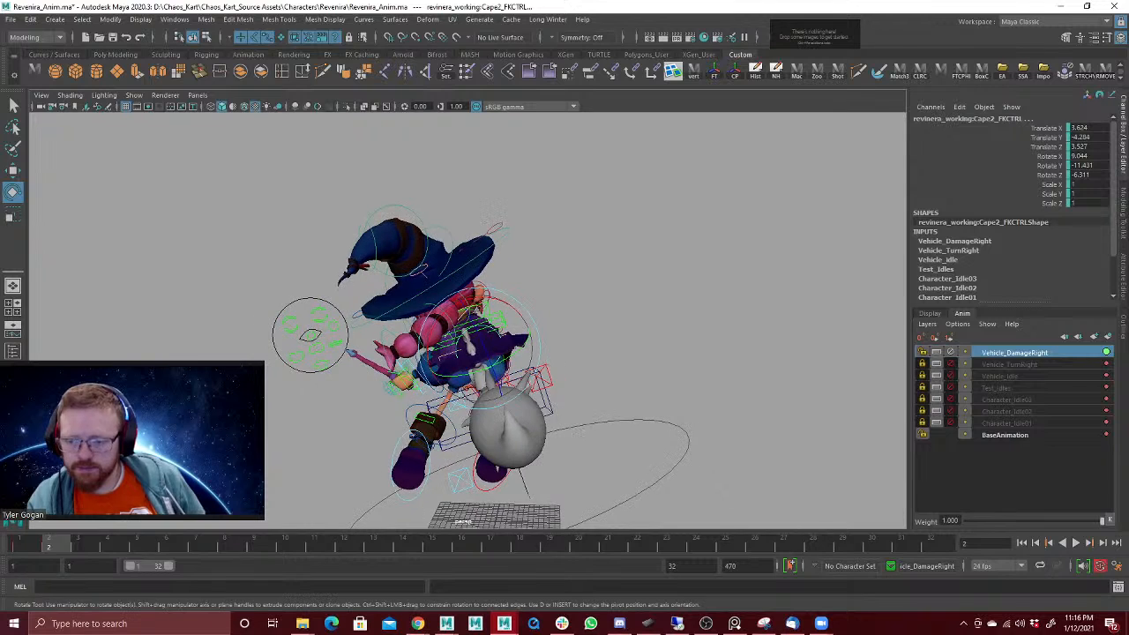
{"action": "key", "text": "alt+v"}
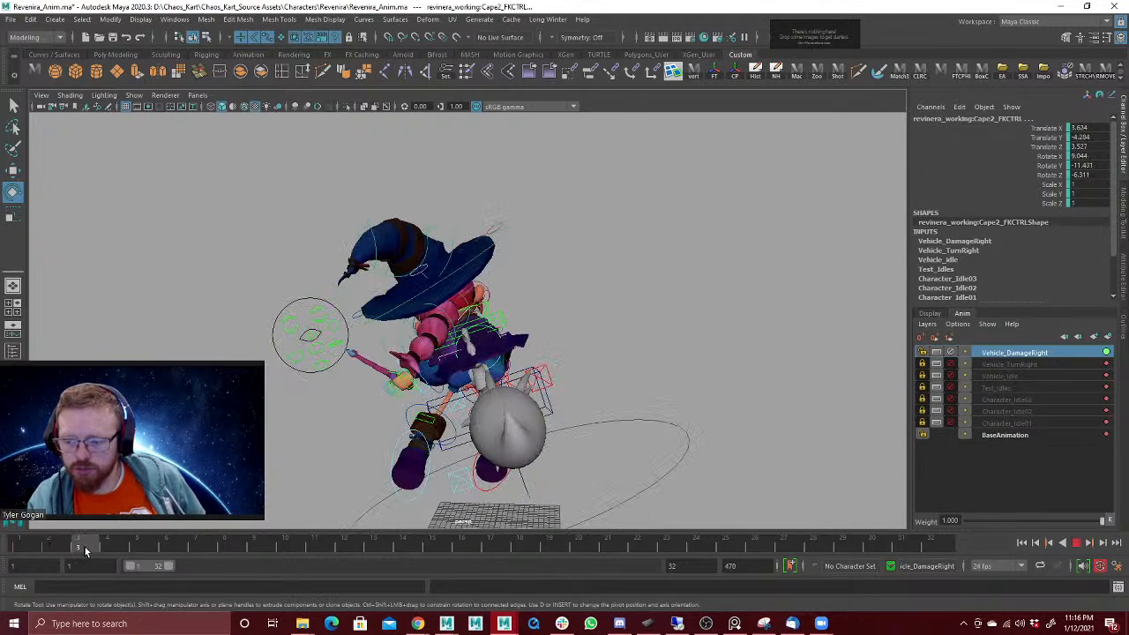
{"action": "left_click", "coordinate": [85, 547]}
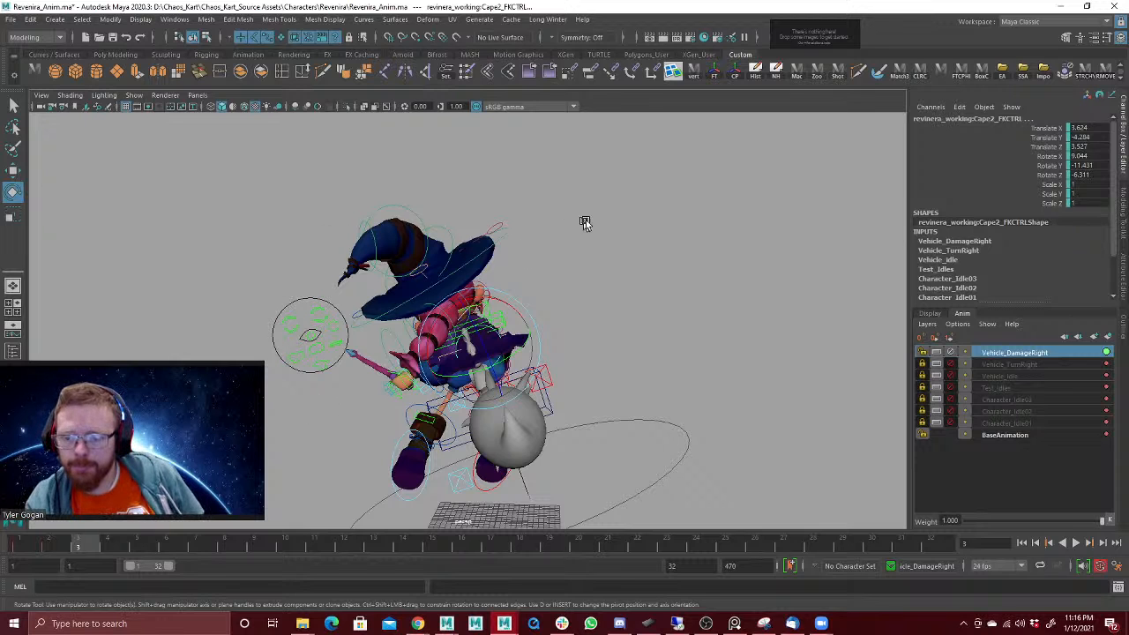
Step: Select all the rig controls and key the frame 1 pose onto frame 3
{"action": "left_click_drag", "start_coordinate": [585, 220], "coordinate": [406, 243], "text": "alt"}
{"action": "left_click_drag", "start_coordinate": [252, 225], "coordinate": [653, 498]}
{"action": "left_click", "coordinate": [506, 400]}
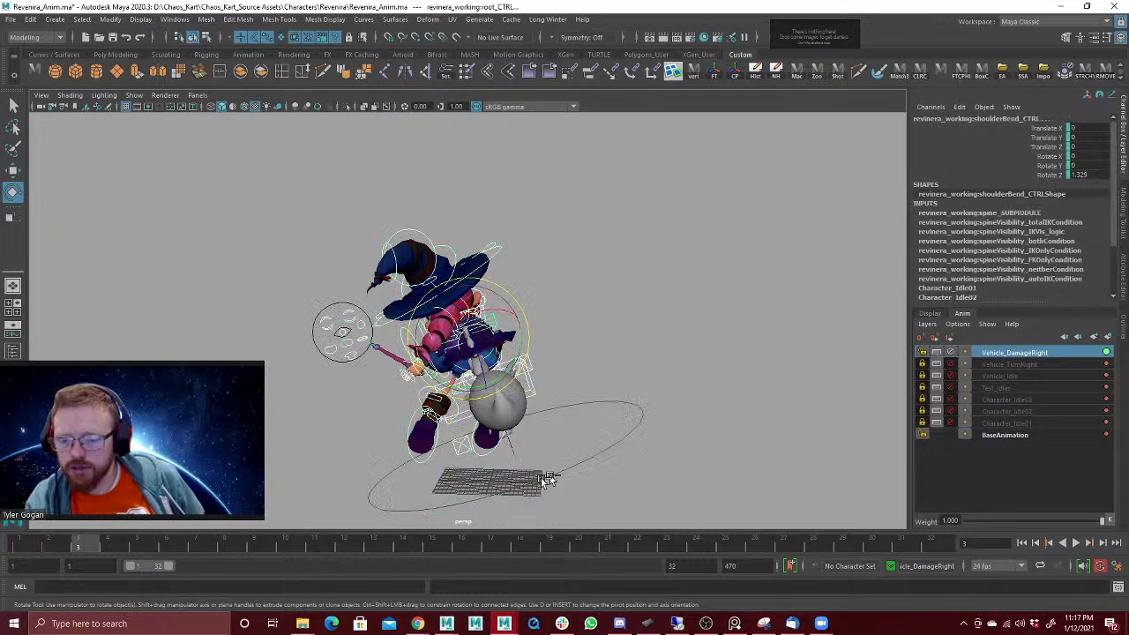
{"action": "left_click", "coordinate": [41, 547]}
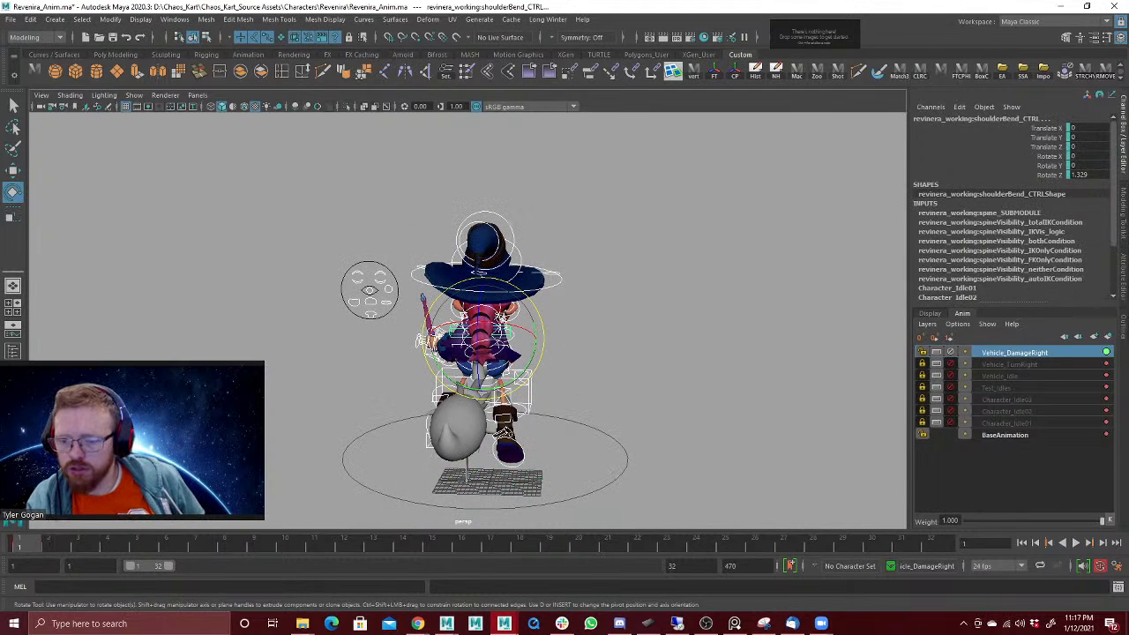
{"action": "left_click", "coordinate": [88, 548]}
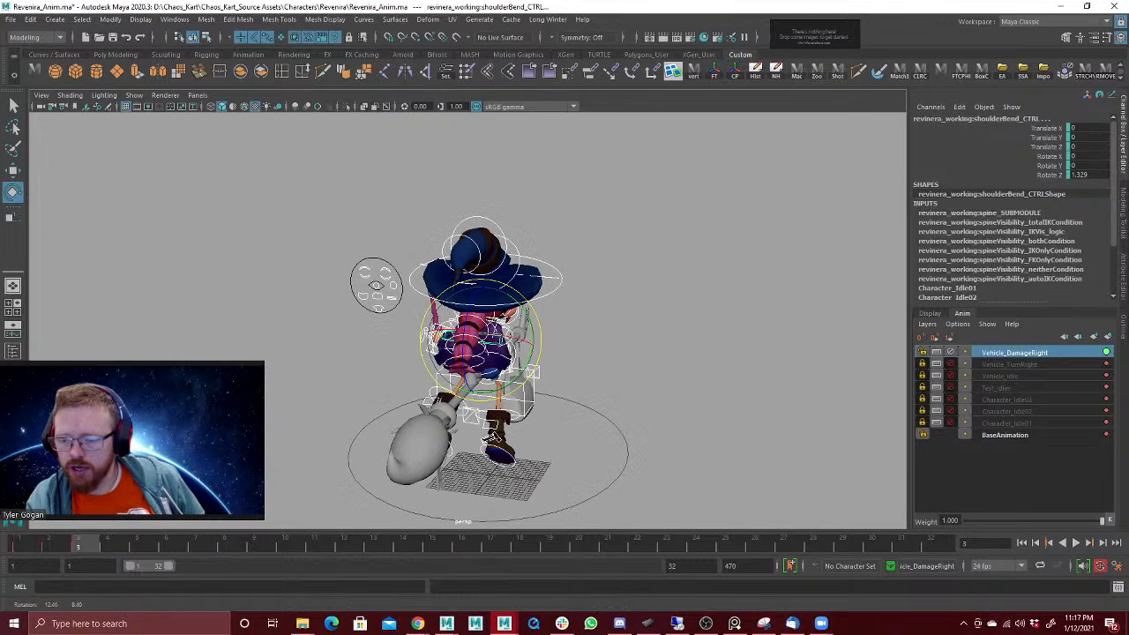
{"action": "key", "text": "s"}
{"action": "left_click_drag", "start_coordinate": [70, 547], "coordinate": [92, 548]}
{"action": "left_click_drag", "start_coordinate": [332, 368], "coordinate": [396, 347], "text": "alt"}
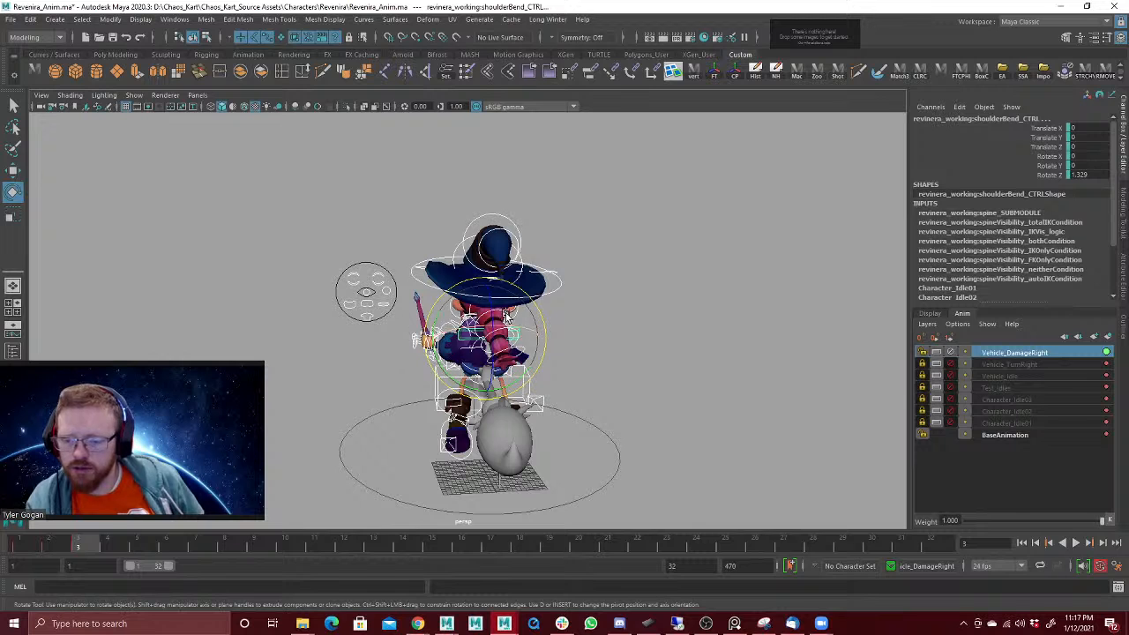
{"action": "left_click_drag", "start_coordinate": [600, 309], "coordinate": [575, 365], "text": "alt"}
{"action": "key", "text": "w"}
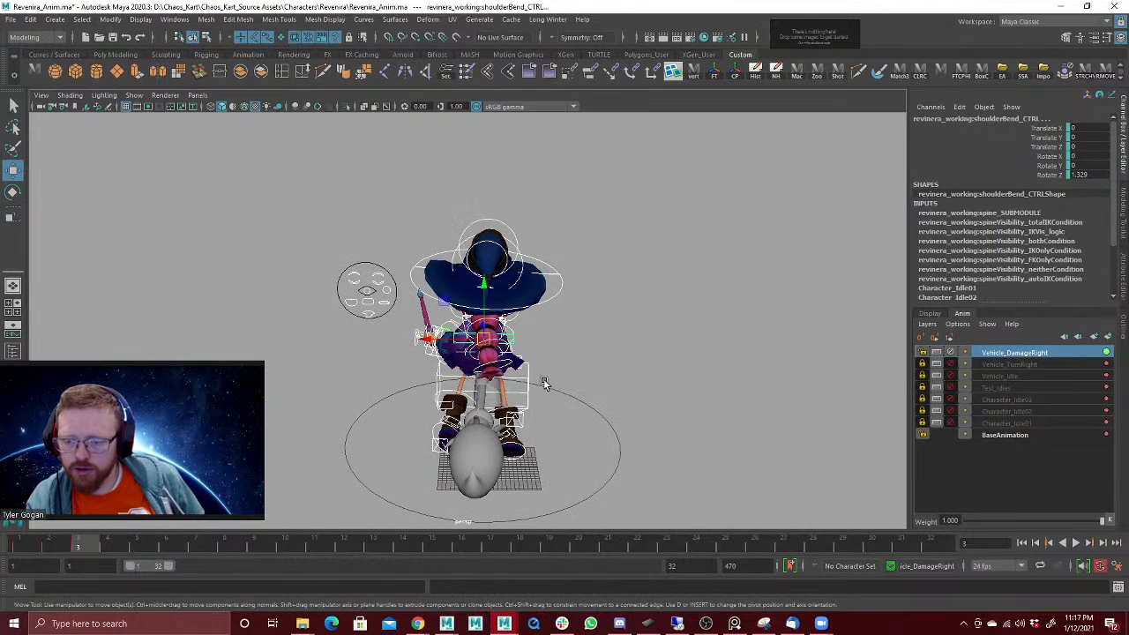
Step: Move and tilt the broom ride control at frame 3 to about translate 4, 19.1, 0 and rotate -7.9, -1.4, 10.6
{"action": "left_click", "coordinate": [527, 381]}
{"action": "left_click_drag", "start_coordinate": [527, 399], "coordinate": [516, 351], "text": "alt"}
{"action": "left_click", "coordinate": [526, 369]}
{"action": "key", "text": "e"}
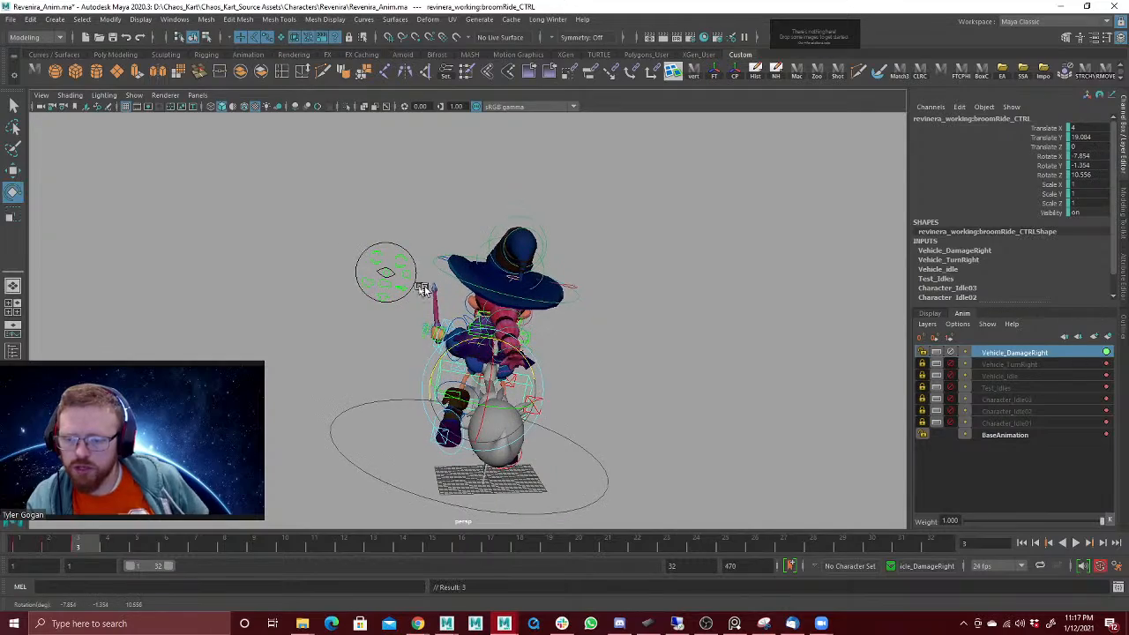
{"action": "left_click_drag", "start_coordinate": [422, 289], "coordinate": [546, 281], "text": "alt"}
{"action": "left_click_drag", "start_coordinate": [414, 325], "coordinate": [665, 296], "text": "alt"}
Step: Rotate the head control at frame 3 to about -8.9, 28.1, 24.7
{"action": "key", "text": "w"}
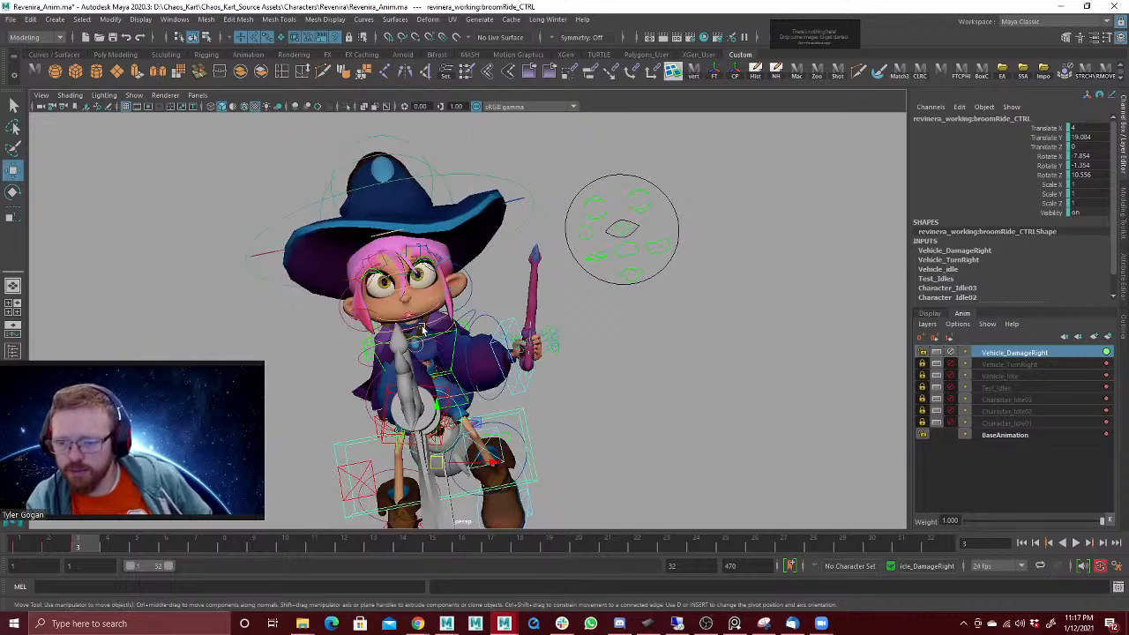
{"action": "left_click", "coordinate": [422, 328]}
{"action": "key", "text": "e"}
{"action": "left_click_drag", "start_coordinate": [444, 288], "coordinate": [426, 287]}
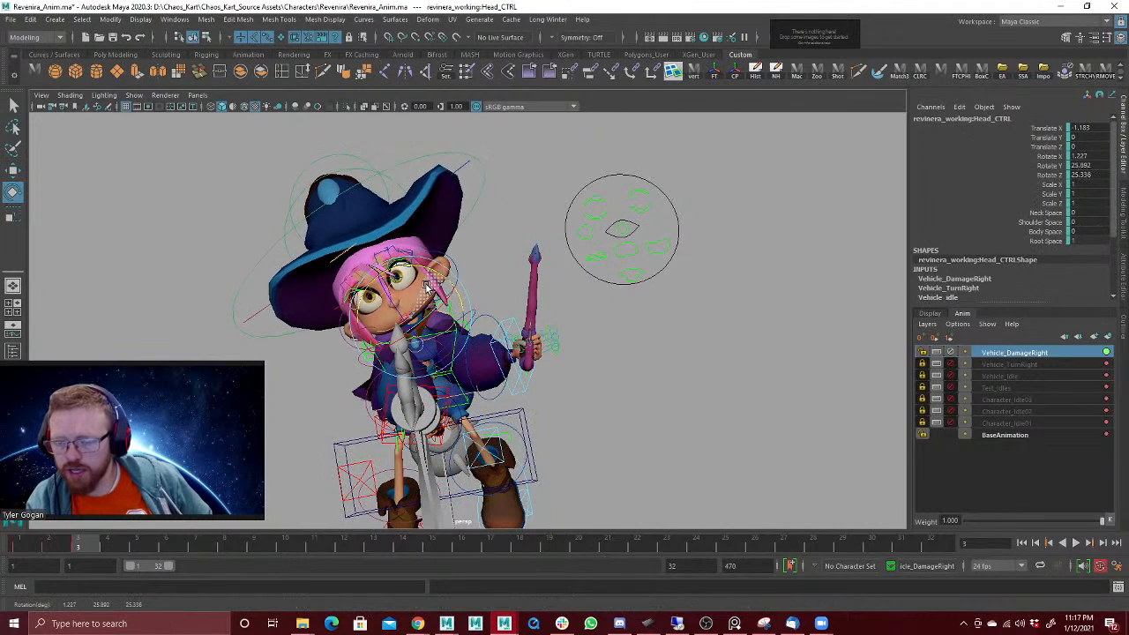
{"action": "left_click_drag", "start_coordinate": [517, 303], "coordinate": [527, 303], "text": "alt"}
{"action": "left_click_drag", "start_coordinate": [428, 326], "coordinate": [421, 334]}
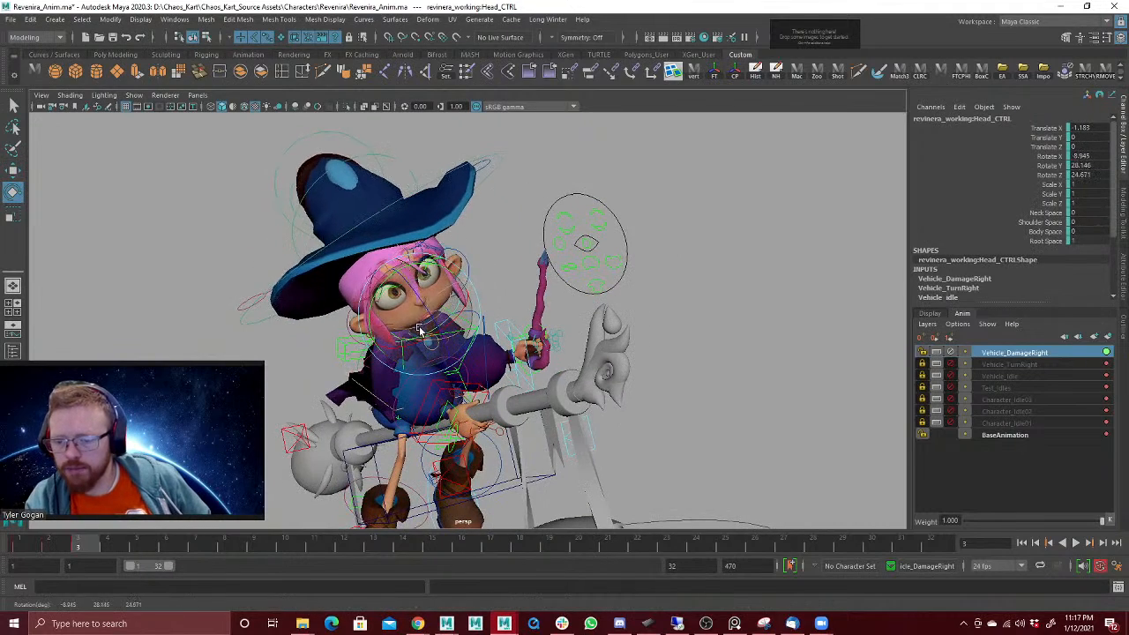
{"action": "left_click_drag", "start_coordinate": [544, 314], "coordinate": [520, 318], "text": "alt"}
{"action": "right_click_drag", "start_coordinate": [569, 351], "coordinate": [545, 330], "text": "alt"}
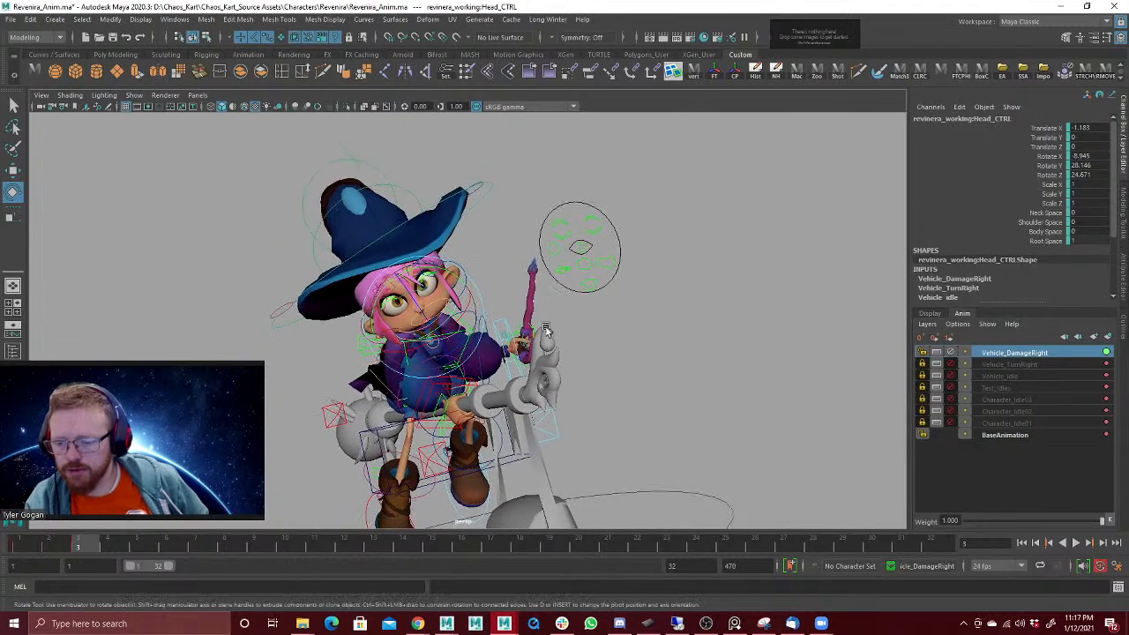
Step: Pose both leg IK controls at frame 3, bringing the left leg to about translate -1.6, 25.9, -34.0 and rotate 45.1, -62.5, -47.3
{"action": "middle_click_drag", "start_coordinate": [544, 331], "coordinate": [543, 263], "text": "alt"}
{"action": "left_click", "coordinate": [378, 424]}
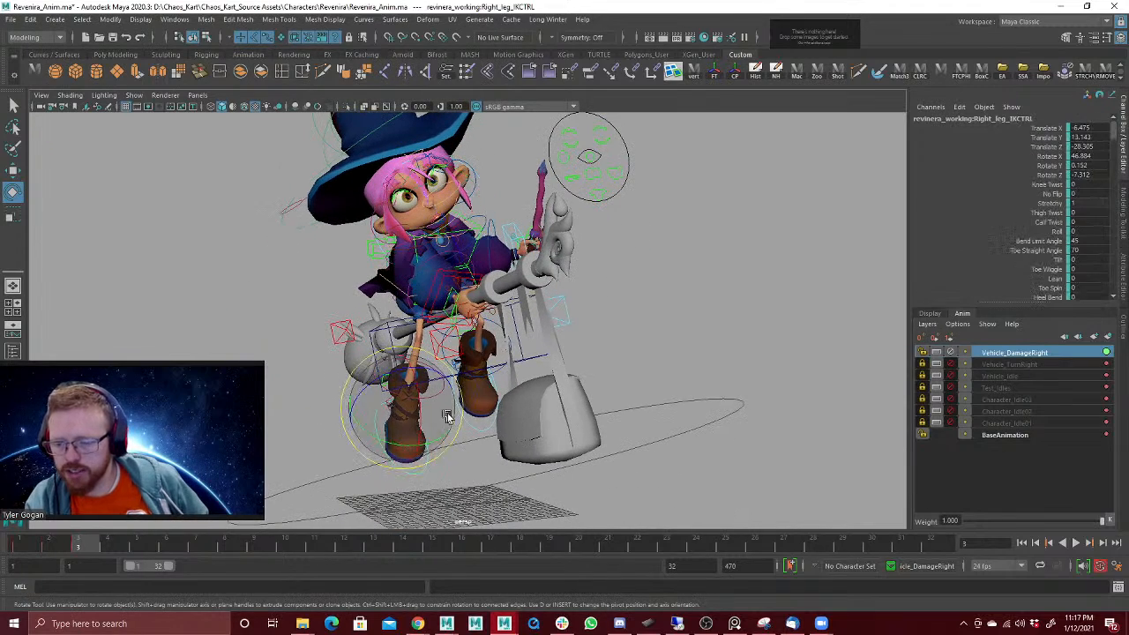
{"action": "key", "text": "w"}
{"action": "left_click", "coordinate": [451, 426]}
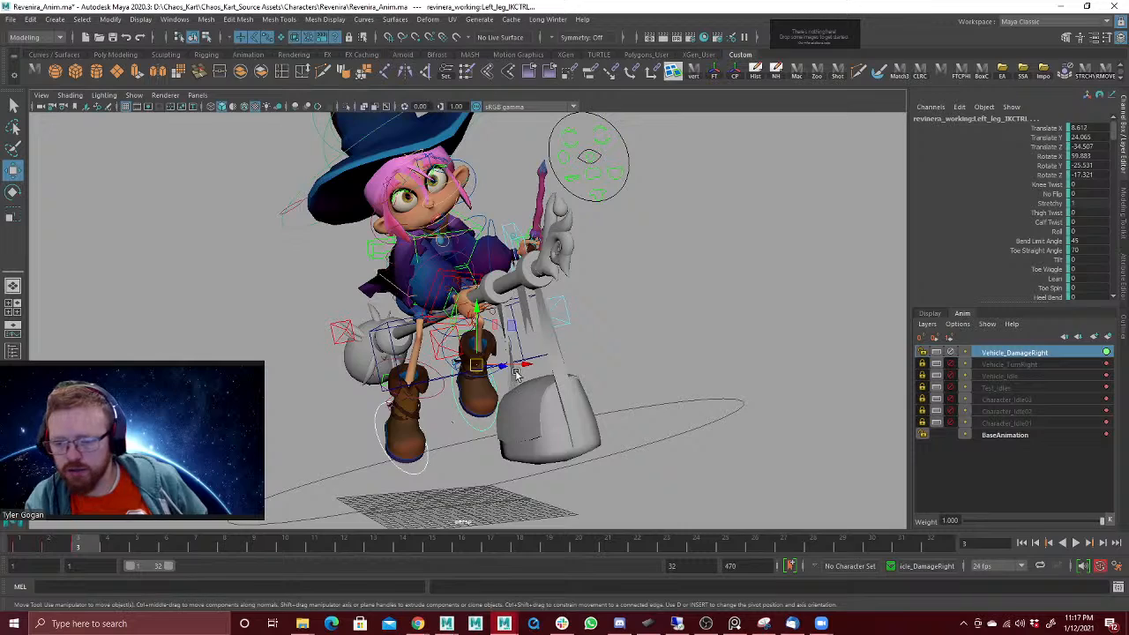
{"action": "left_click_drag", "start_coordinate": [516, 373], "coordinate": [556, 435]}
{"action": "key", "text": "e"}
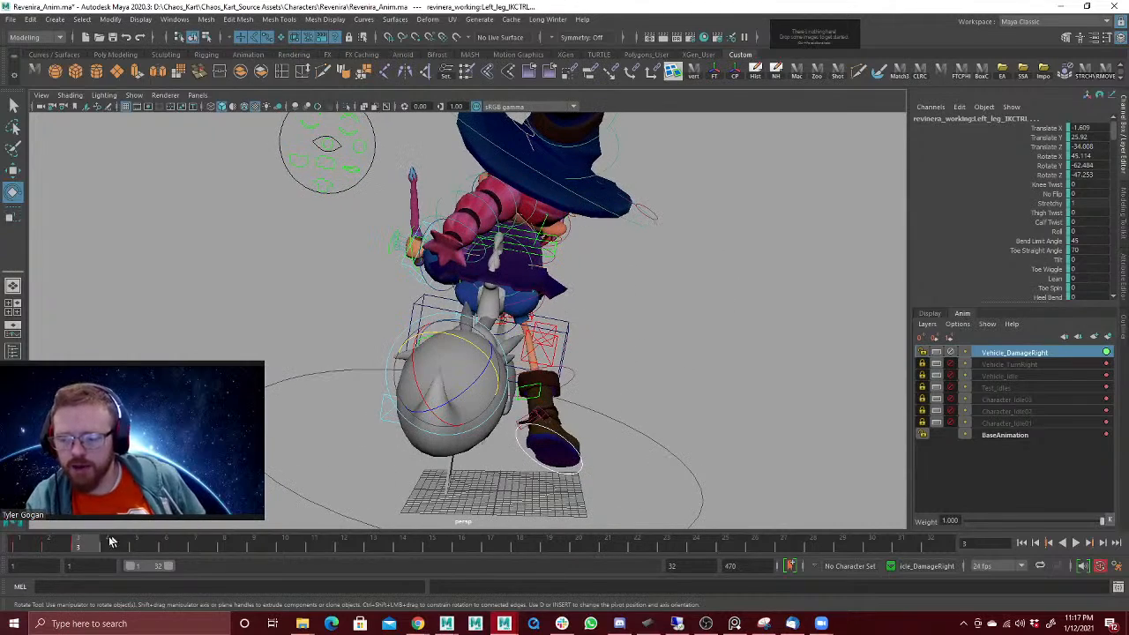
Step: Shift the leg IK controls at frame 3, bringing the left leg to about translate -3.4, 26.3, -33.9, and play back the motion
{"action": "left_click_drag", "start_coordinate": [31, 547], "coordinate": [81, 549]}
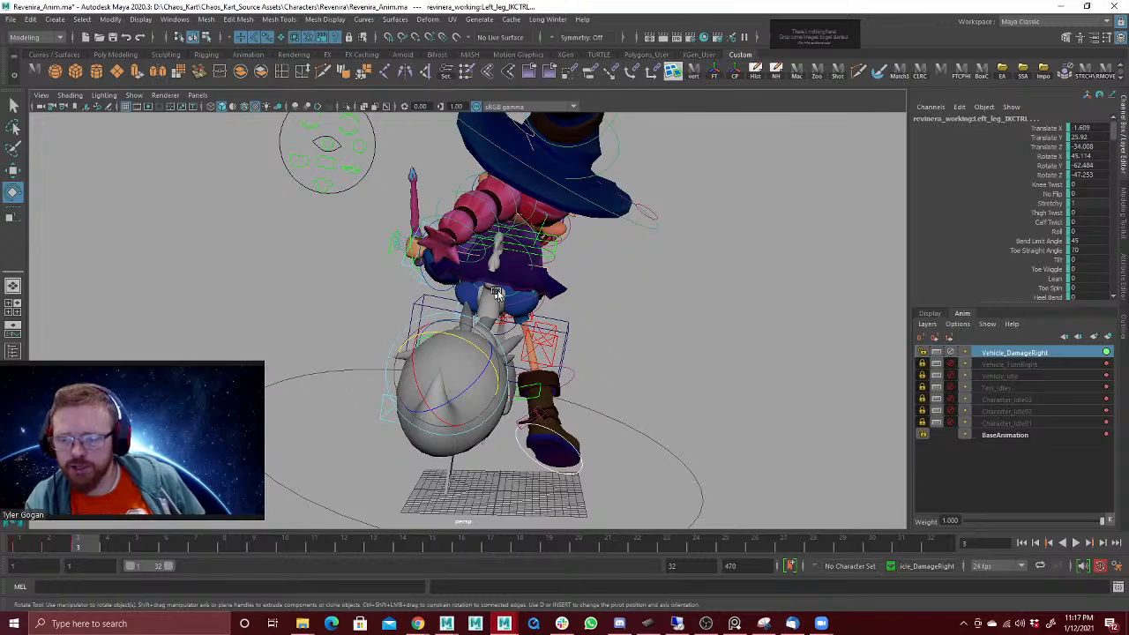
{"action": "left_click_drag", "start_coordinate": [496, 293], "coordinate": [528, 357], "text": "alt"}
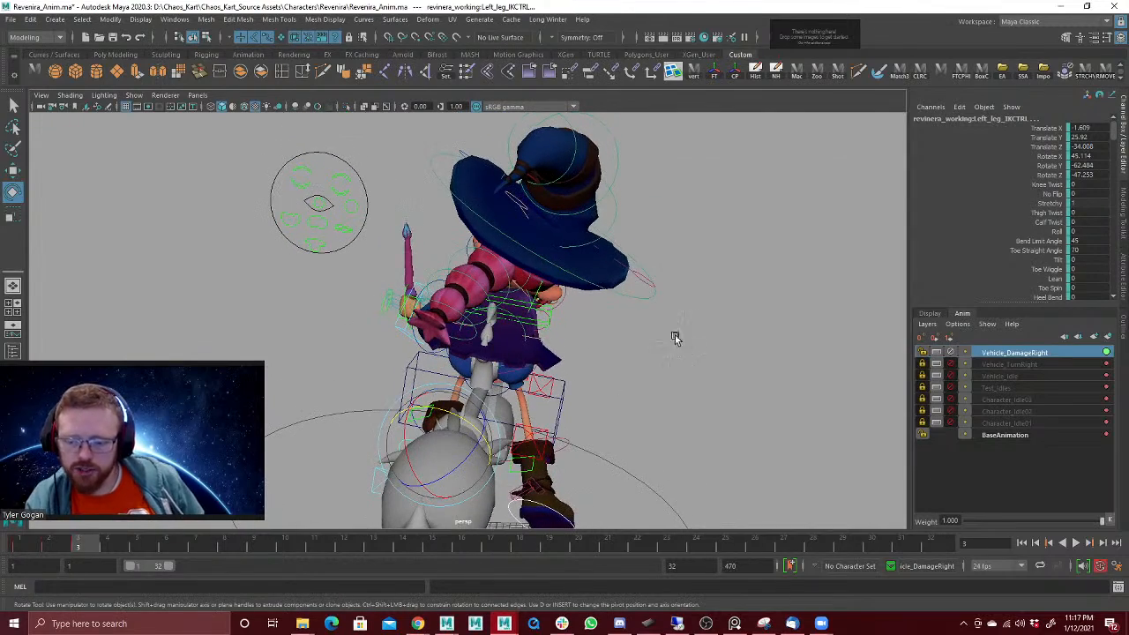
{"action": "left_click_drag", "start_coordinate": [675, 338], "coordinate": [569, 367], "text": "alt"}
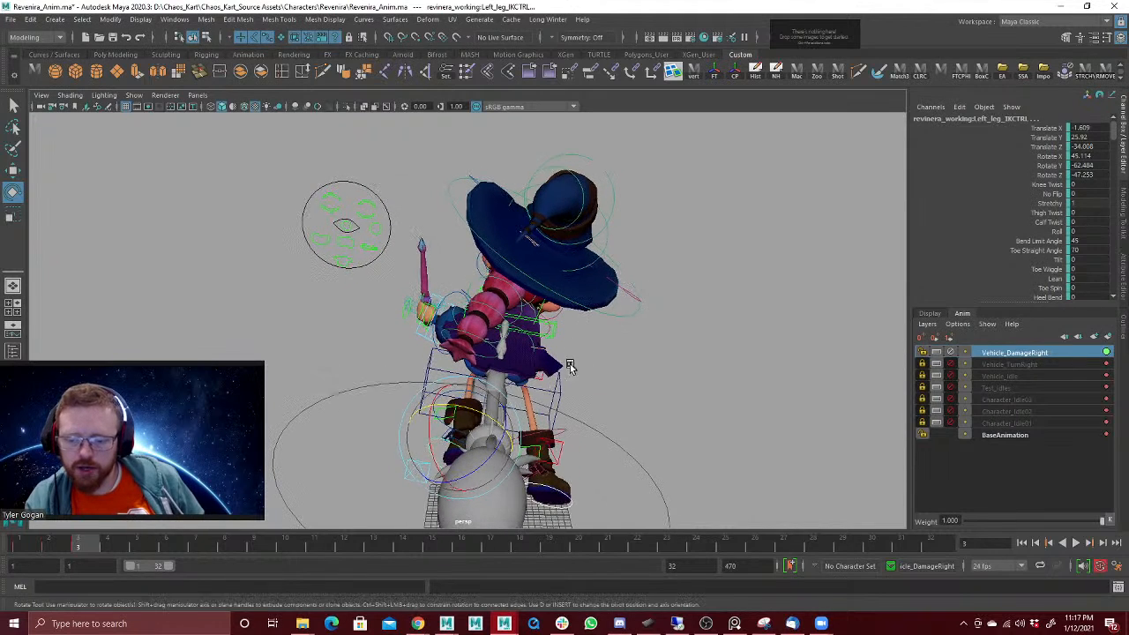
{"action": "key", "text": "w"}
{"action": "left_click_drag", "start_coordinate": [407, 436], "coordinate": [412, 437]}
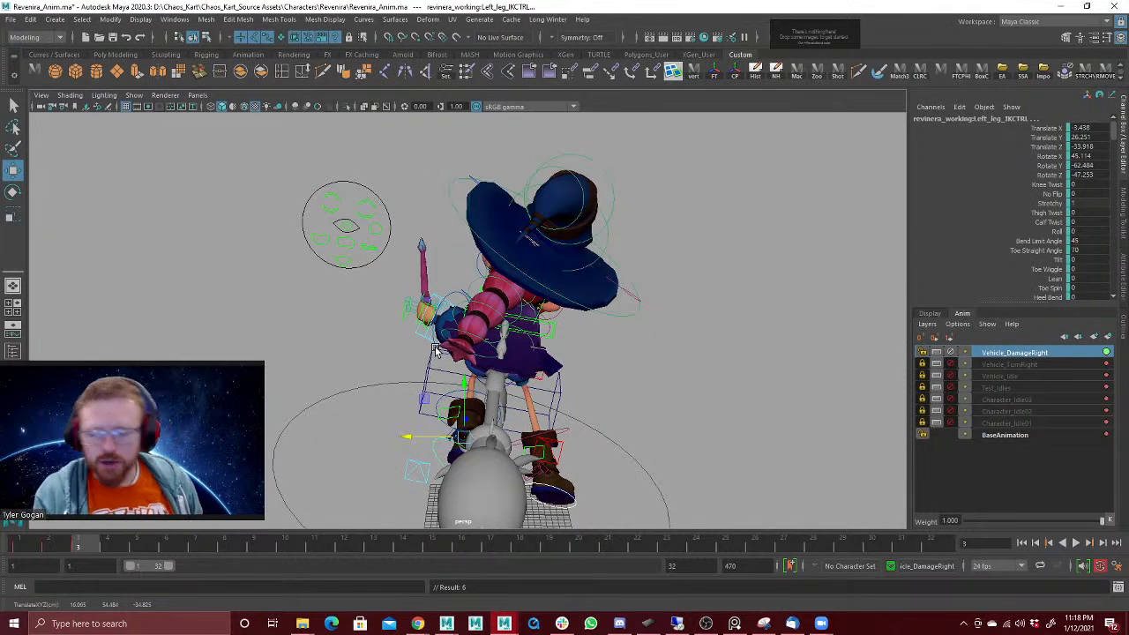
{"action": "key", "text": "alt+v"}
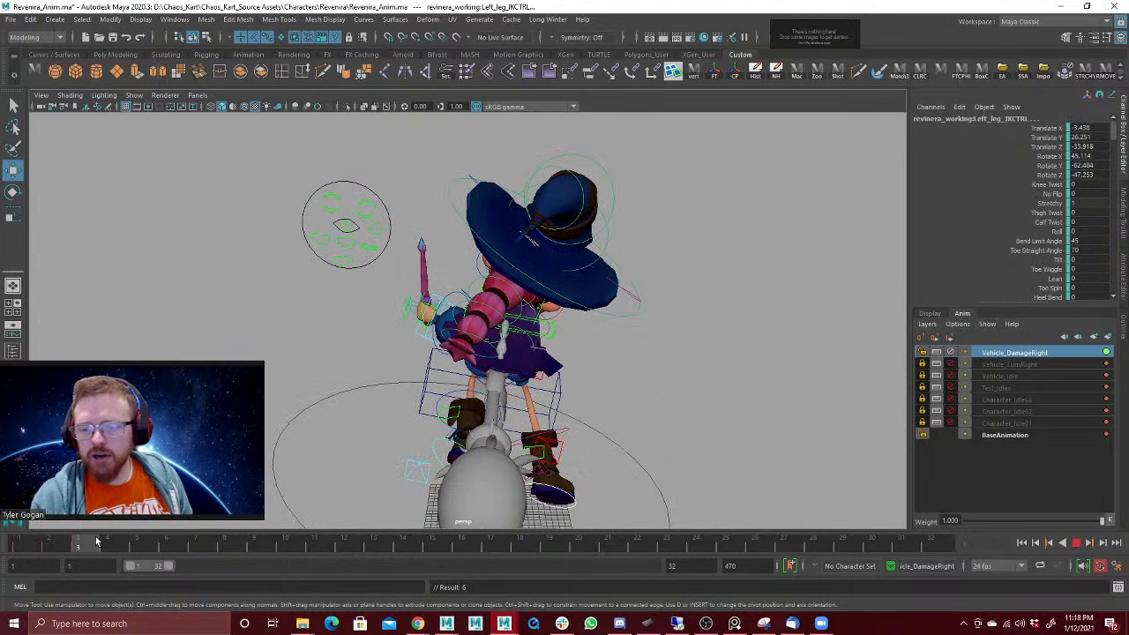
Step: Try rotating the ponytail together with the neck control at frame 3 and undo the rotation
{"action": "left_click", "coordinate": [528, 301]}
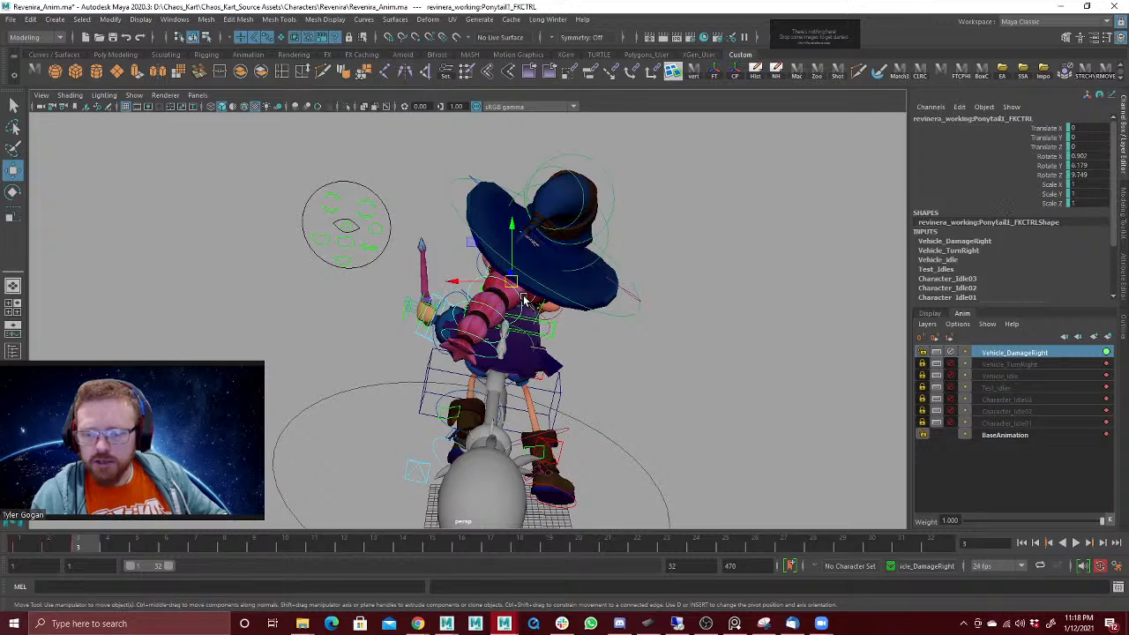
{"action": "left_click", "coordinate": [523, 300]}
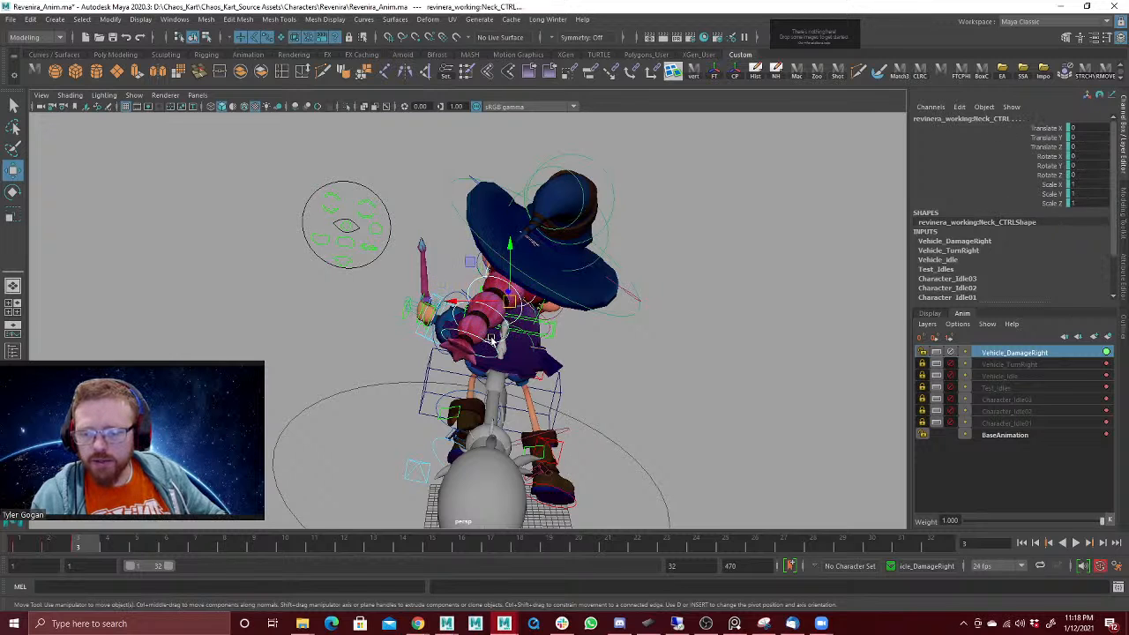
{"action": "key", "text": "e"}
{"action": "left_click_drag", "start_coordinate": [492, 340], "coordinate": [506, 294]}
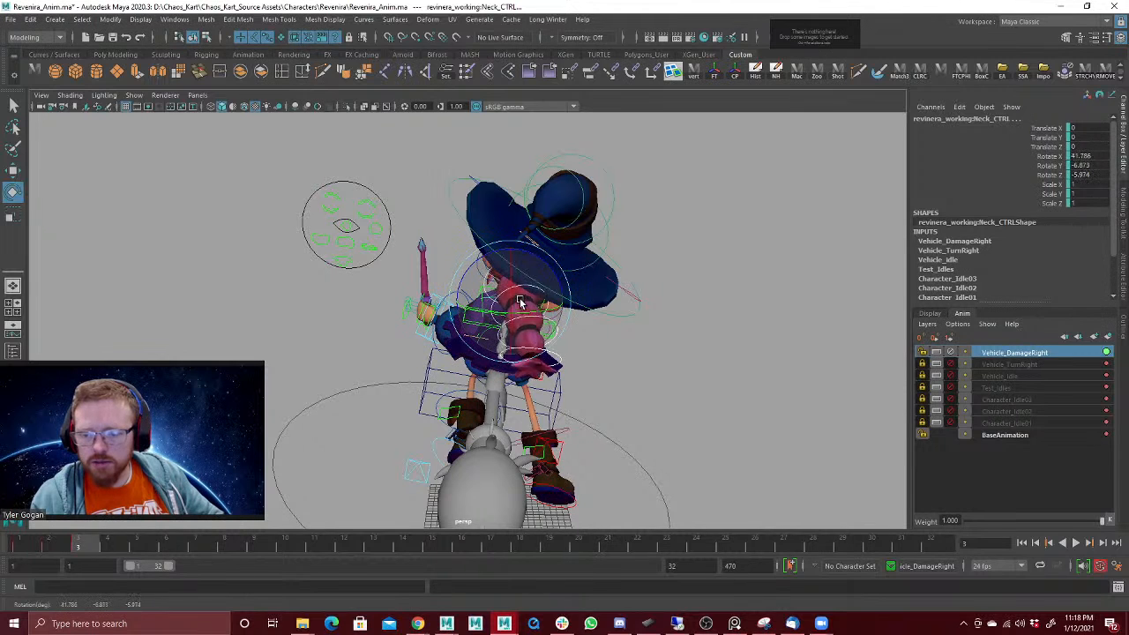
{"action": "key", "text": "ctrl+z"}
{"action": "key", "text": "w"}
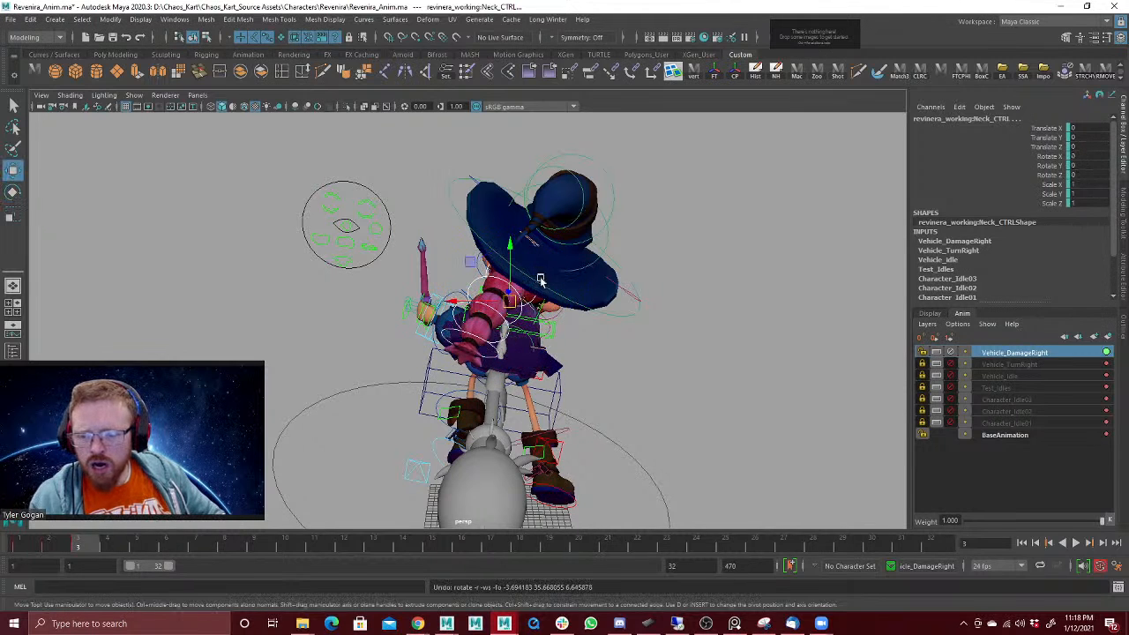
Step: Rotate and key the four ponytail FK controls at frame 3, bringing Ponytail4 to about -11.1, 7.5, -4.5, and play back the motion
{"action": "right_click_drag", "start_coordinate": [541, 281], "coordinate": [619, 245], "text": "alt"}
{"action": "left_click", "coordinate": [568, 290]}
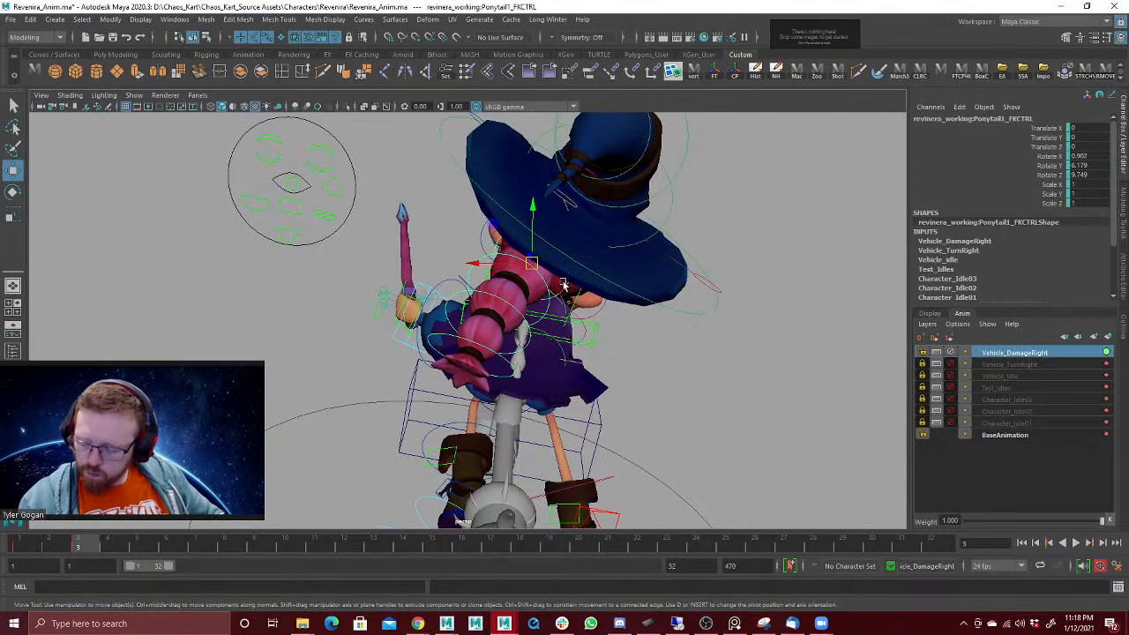
{"action": "key", "text": "Down"}
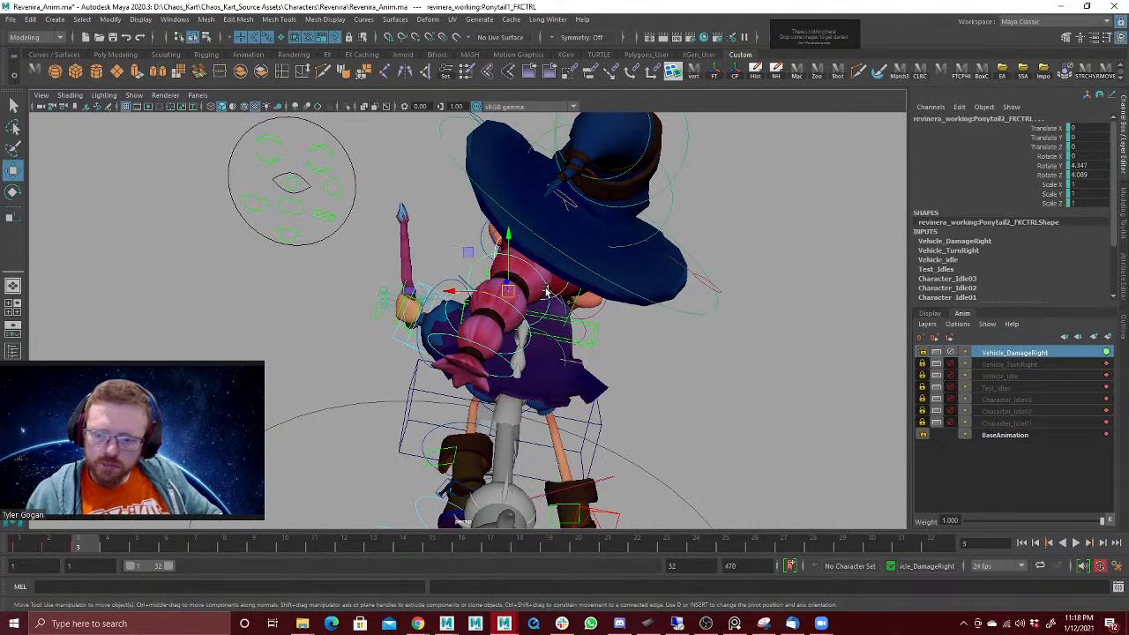
{"action": "key", "text": "Down"}
{"action": "key", "text": "Down"}
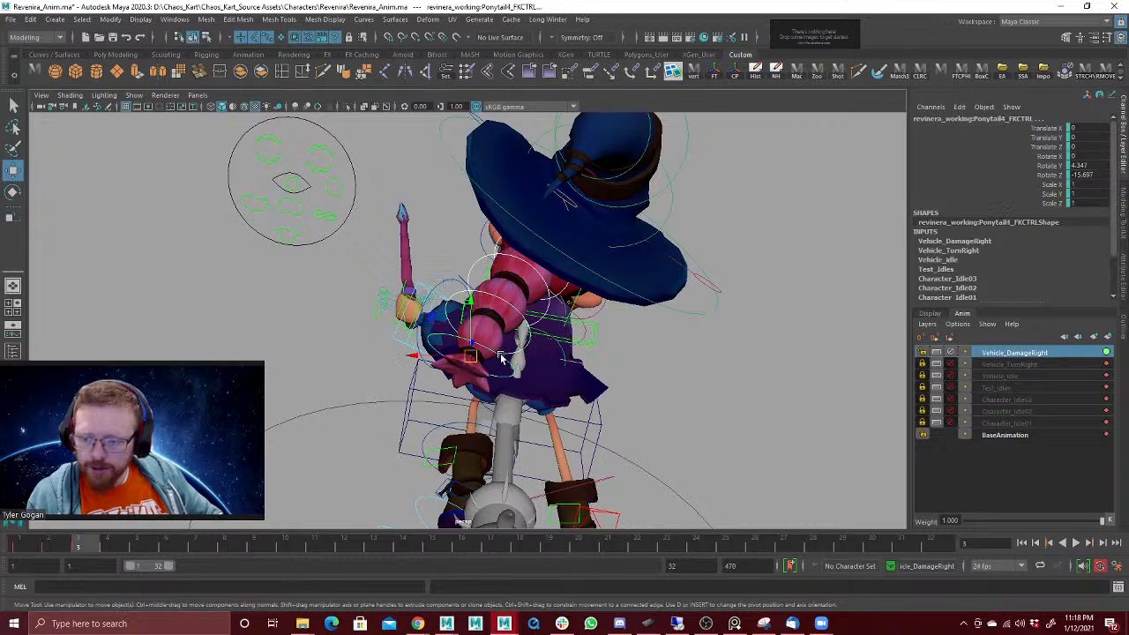
{"action": "key", "text": "e"}
{"action": "left_click_drag", "start_coordinate": [490, 356], "coordinate": [540, 371]}
{"action": "key", "text": "s"}
{"action": "key", "text": "alt+v"}
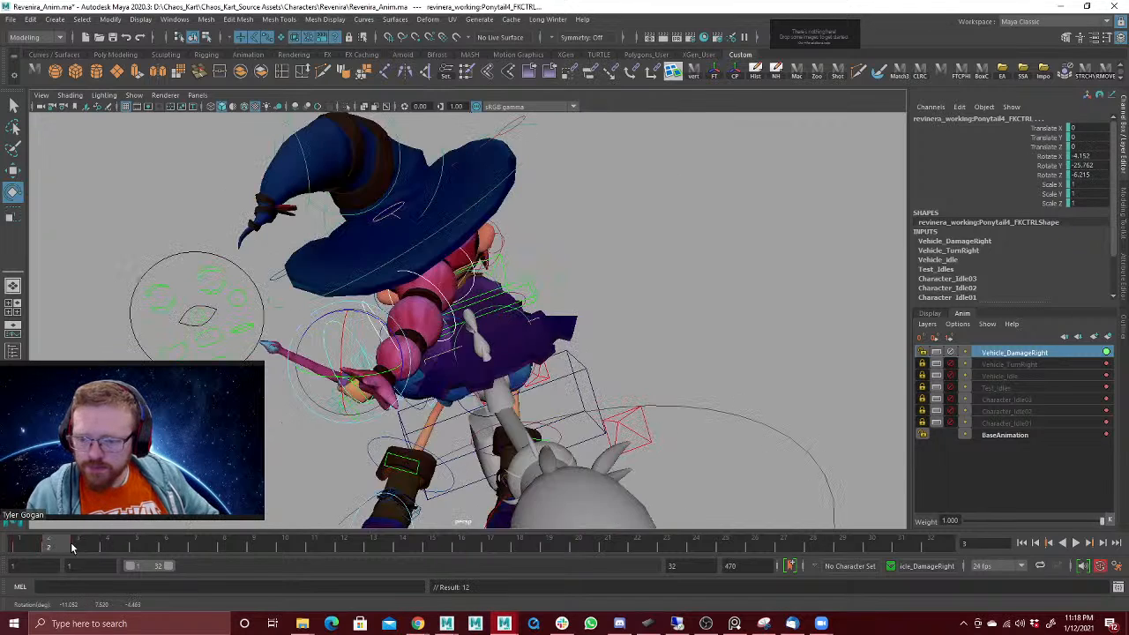
Step: Rotate the shoulder IK control at frame 4 to about -0.5, 7.1, 15.9
{"action": "left_click", "coordinate": [106, 548]}
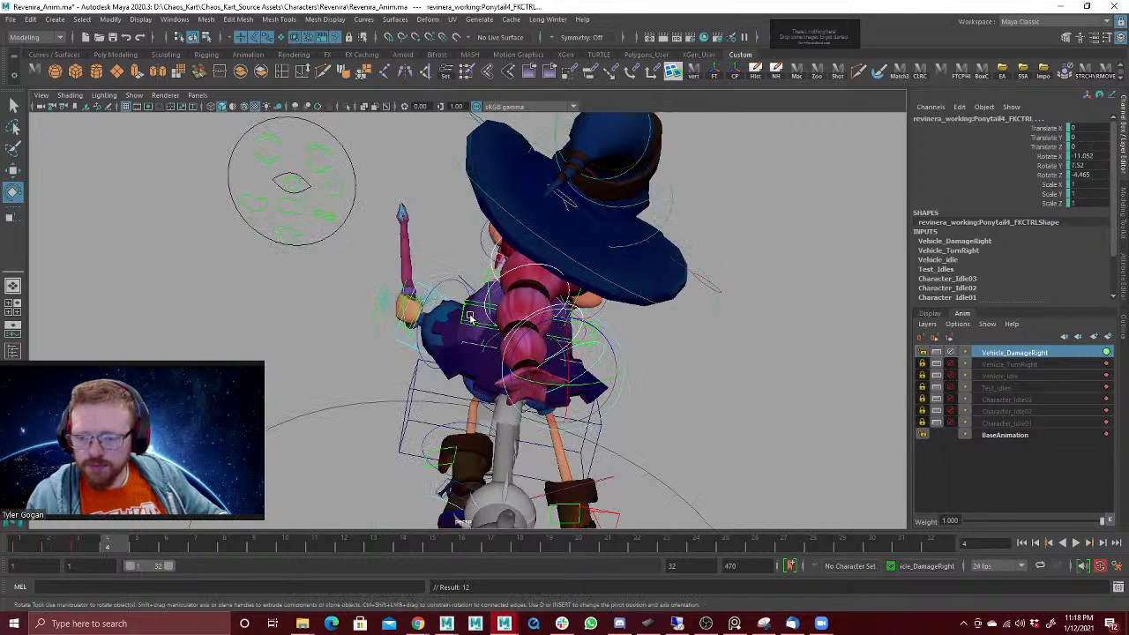
{"action": "left_click_drag", "start_coordinate": [470, 318], "coordinate": [503, 280], "text": "alt"}
{"action": "left_click", "coordinate": [494, 294]}
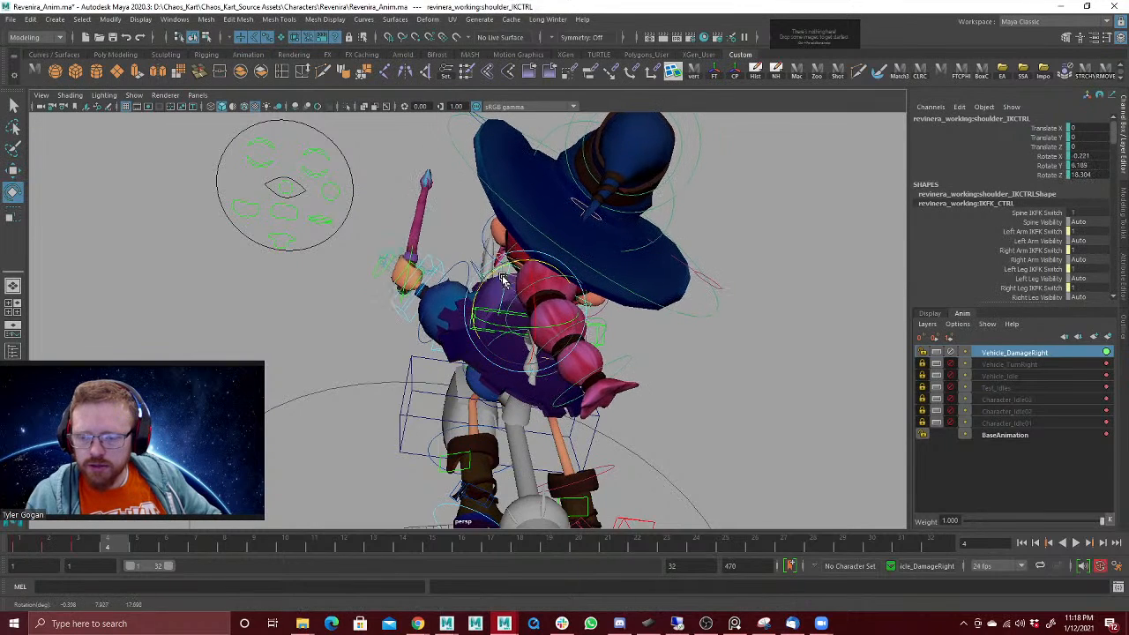
{"action": "key", "text": "w"}
Step: Pose the left arm IK control at frame 4 to about translate -11.0, 9.7, 1.6 and rotate -97.2, 18.1, 15.3, then play back
{"action": "left_click", "coordinate": [423, 253]}
{"action": "left_click", "coordinate": [438, 261]}
{"action": "key", "text": "e"}
{"action": "left_click_drag", "start_coordinate": [430, 249], "coordinate": [432, 291]}
{"action": "key", "text": "w"}
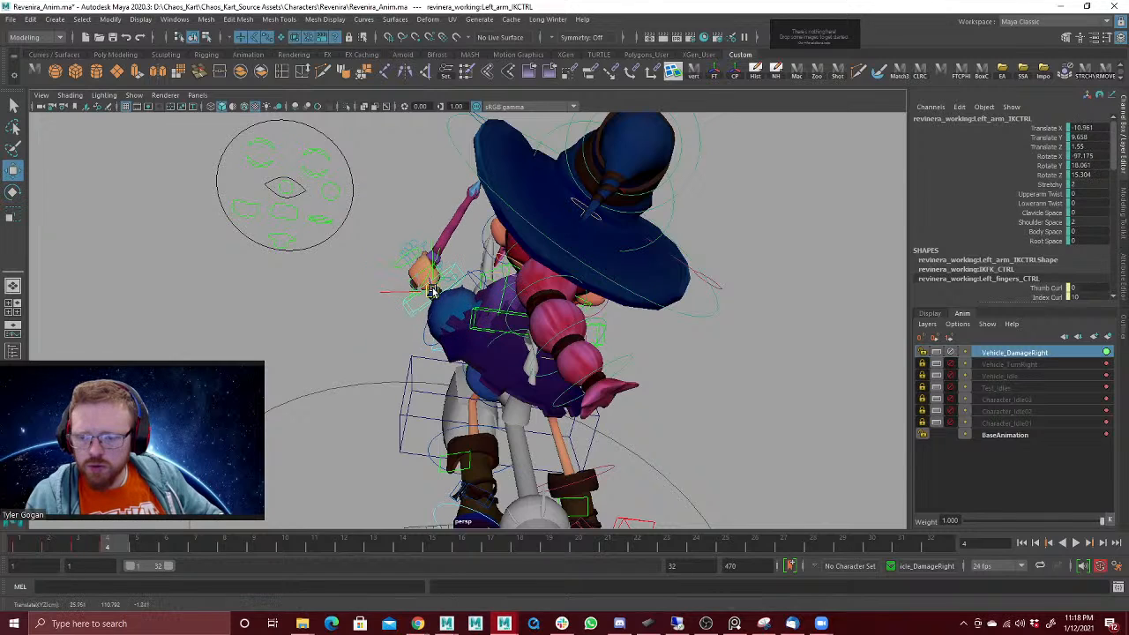
{"action": "left_click_drag", "start_coordinate": [625, 340], "coordinate": [544, 349], "text": "alt"}
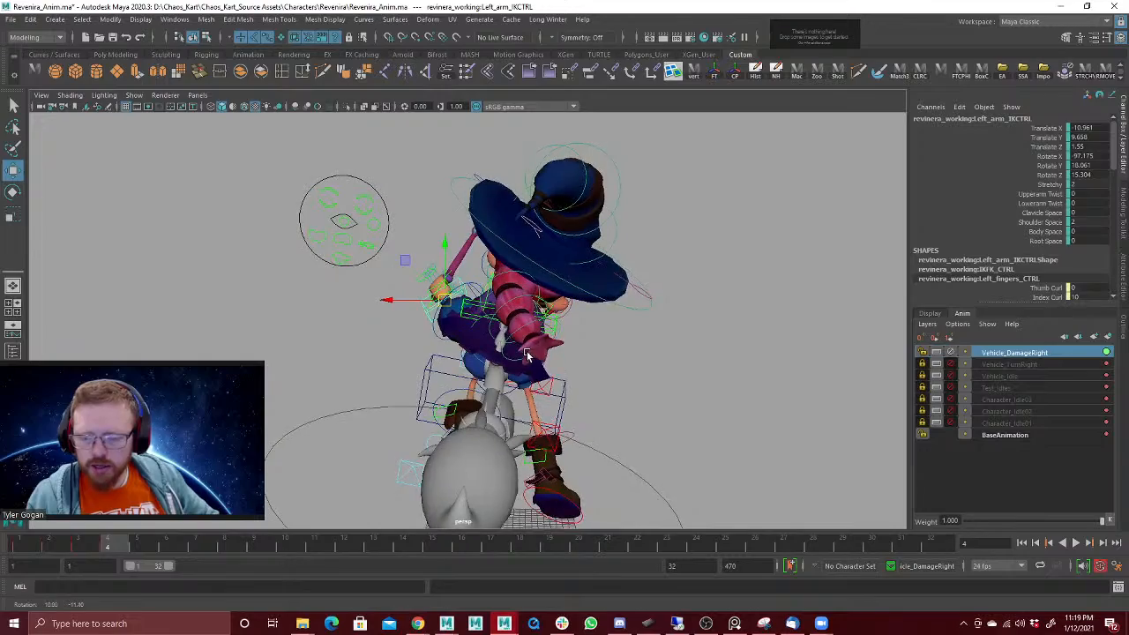
{"action": "left_click_drag", "start_coordinate": [526, 354], "coordinate": [552, 329], "text": "alt"}
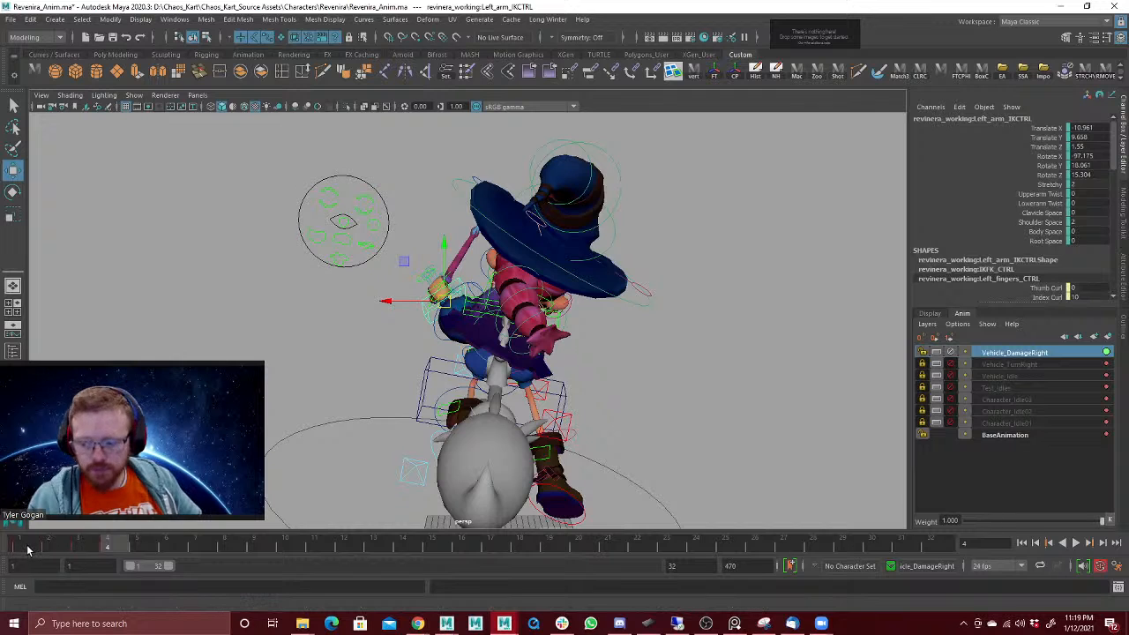
{"action": "key", "text": "alt+v"}
Step: Select the shoulder and left arm IK controls and key their adjusted pose onto frame 3
{"action": "left_click", "coordinate": [115, 548]}
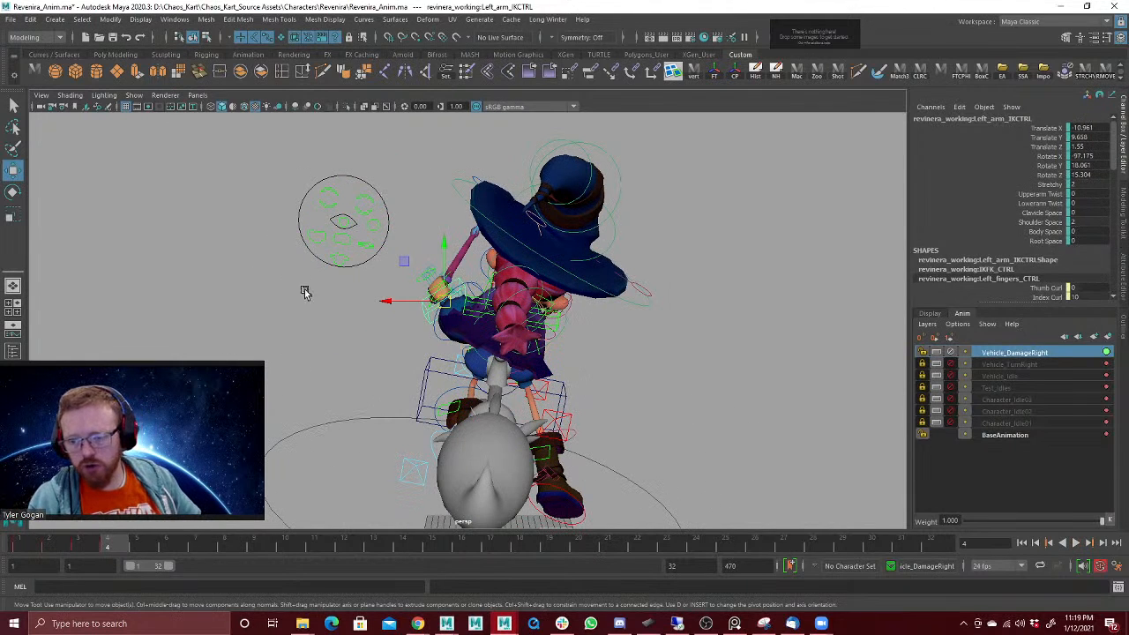
{"action": "left_click_drag", "start_coordinate": [322, 285], "coordinate": [481, 300], "text": "alt"}
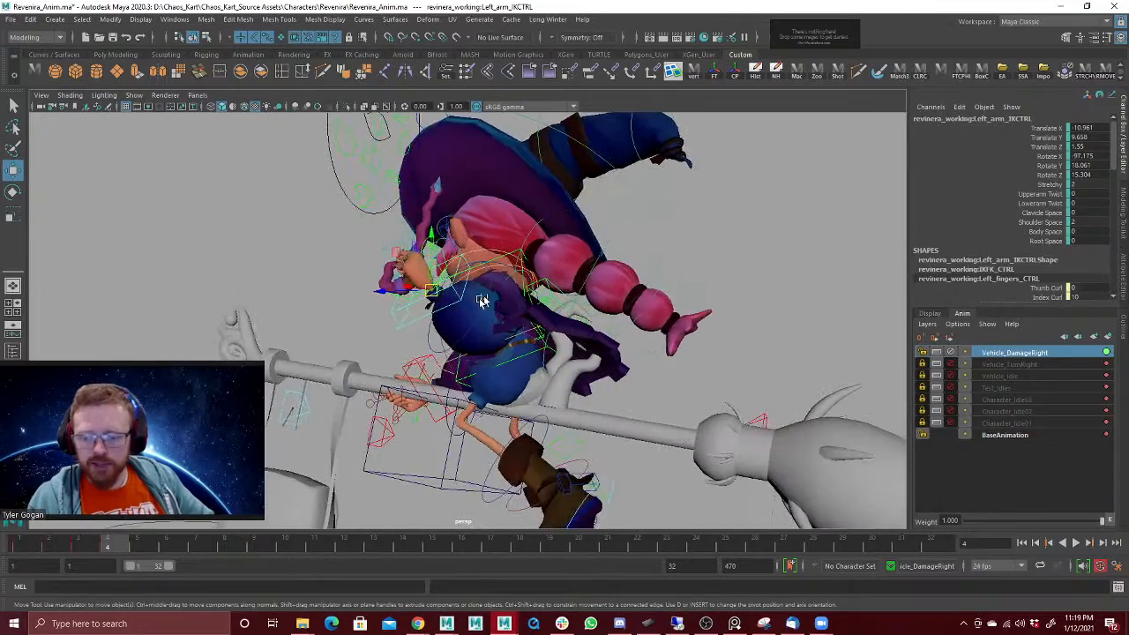
{"action": "left_click_drag", "start_coordinate": [315, 401], "coordinate": [427, 271], "text": "alt"}
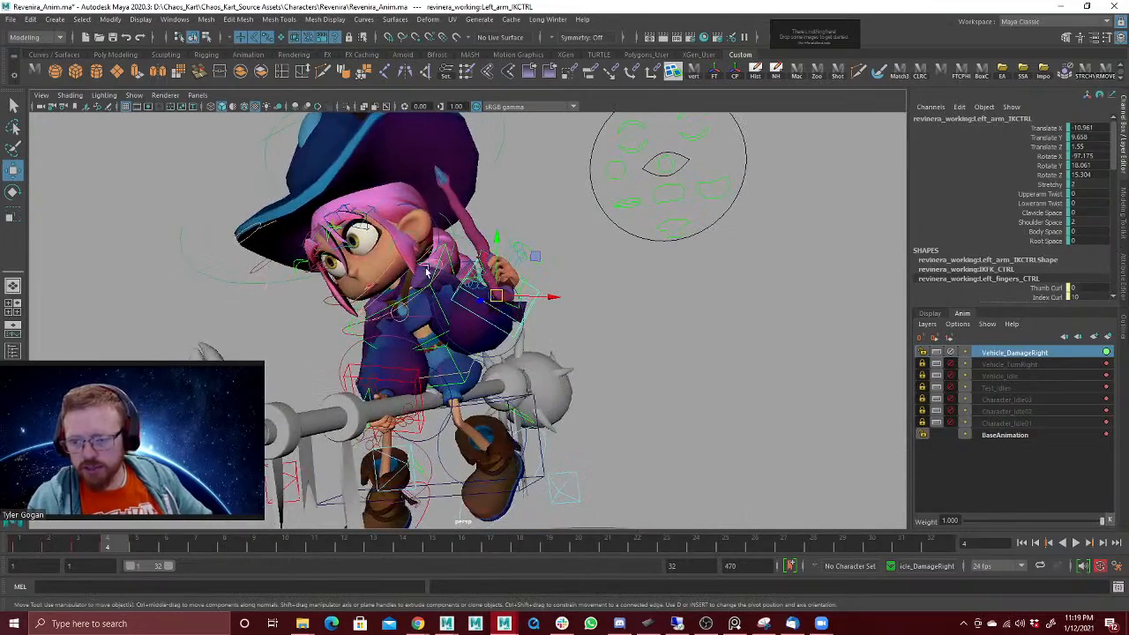
{"action": "left_click", "coordinate": [443, 255]}
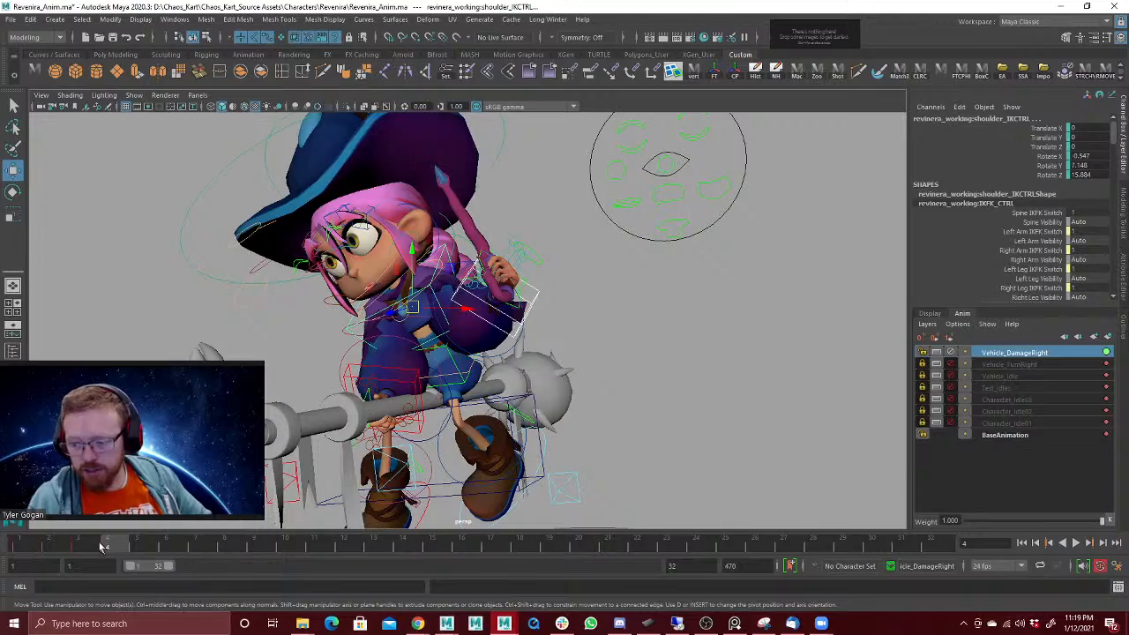
{"action": "middle_click_drag", "start_coordinate": [100, 547], "coordinate": [92, 546]}
{"action": "key", "text": "s"}
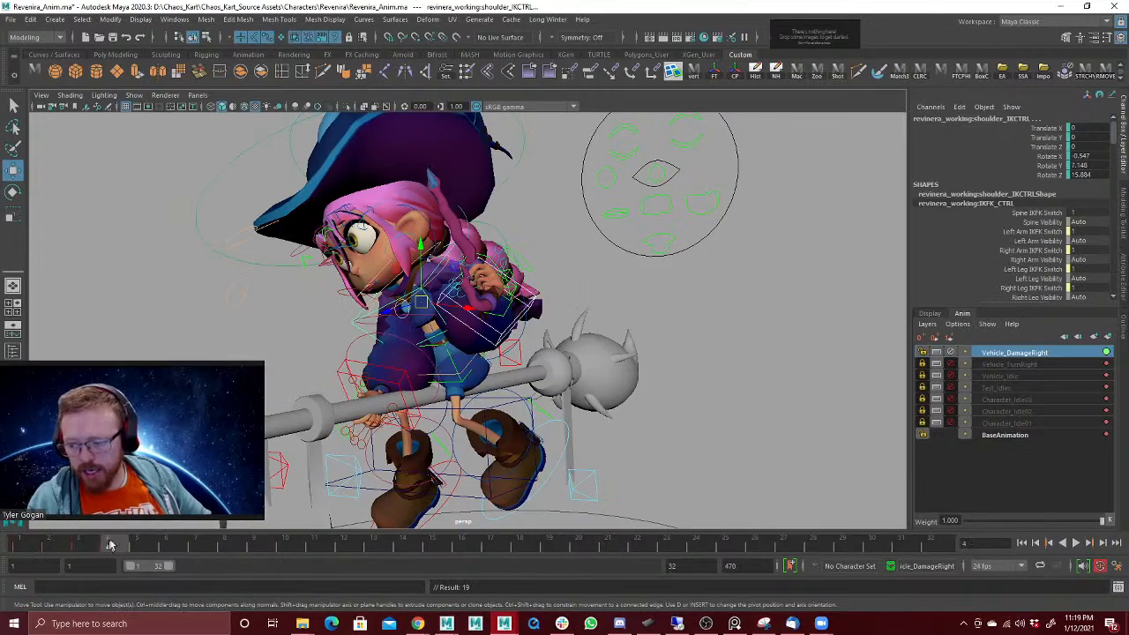
Step: Scrub between frames 1 and 4 to examine the damage reaction's key poses from behind the character
{"action": "left_click_drag", "start_coordinate": [404, 357], "coordinate": [423, 256], "text": "alt"}
{"action": "right_click_drag", "start_coordinate": [424, 256], "coordinate": [342, 361], "text": "alt"}
{"action": "left_click_drag", "start_coordinate": [342, 362], "coordinate": [323, 302], "text": "alt"}
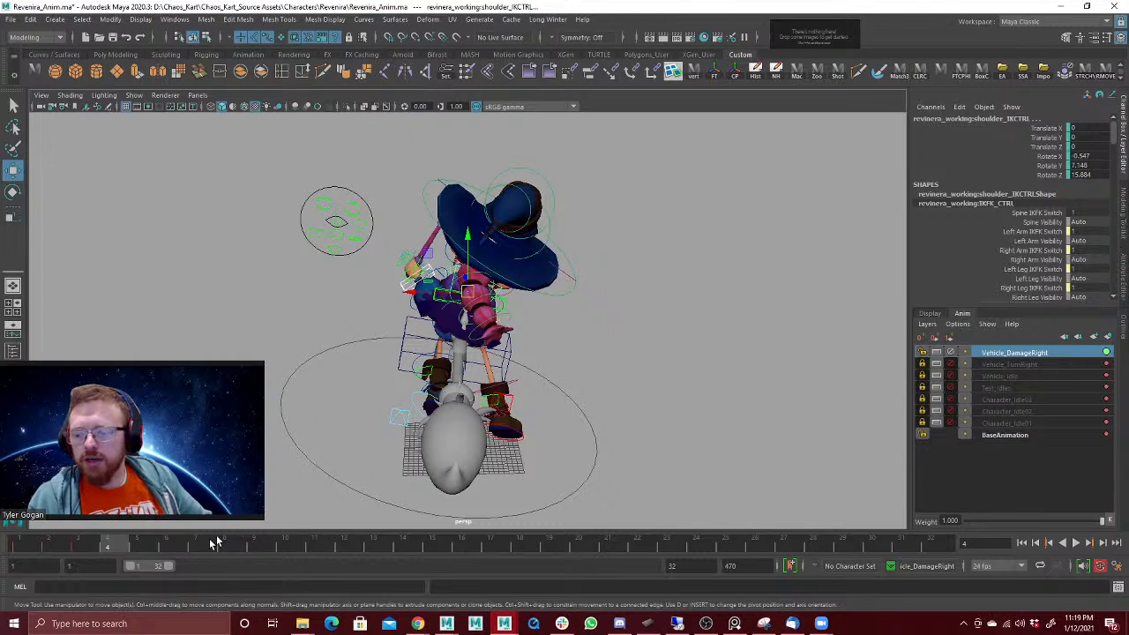
{"action": "left_click_drag", "start_coordinate": [47, 550], "coordinate": [16, 551]}
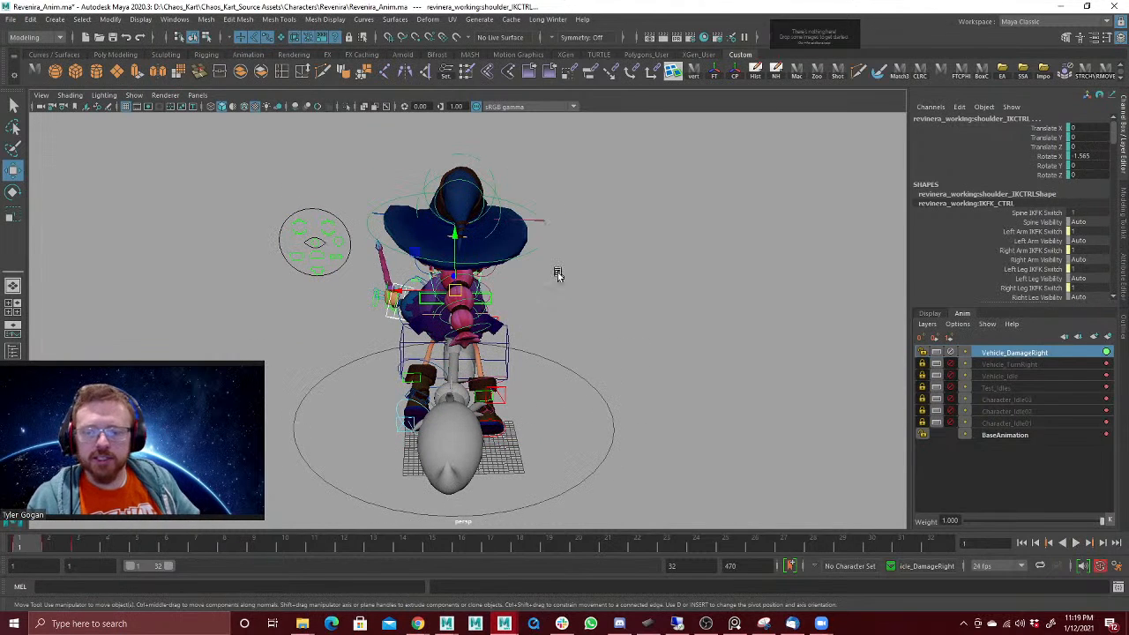
{"action": "left_click_drag", "start_coordinate": [562, 335], "coordinate": [561, 325], "text": "alt"}
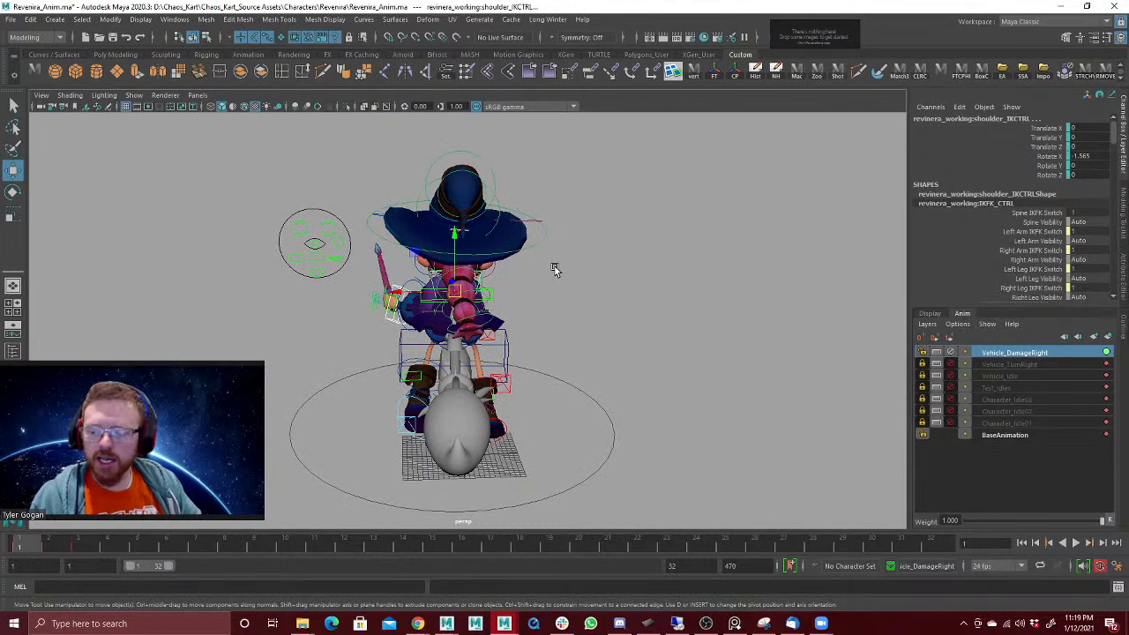
{"action": "mouse_move", "coordinate": [48, 550]}
{"action": "left_mouse_down"}
{"action": "mouse_move", "coordinate": [89, 551]}
{"action": "mouse_move", "coordinate": [17, 551]}
{"action": "mouse_move", "coordinate": [39, 543]}
{"action": "left_mouse_up"}
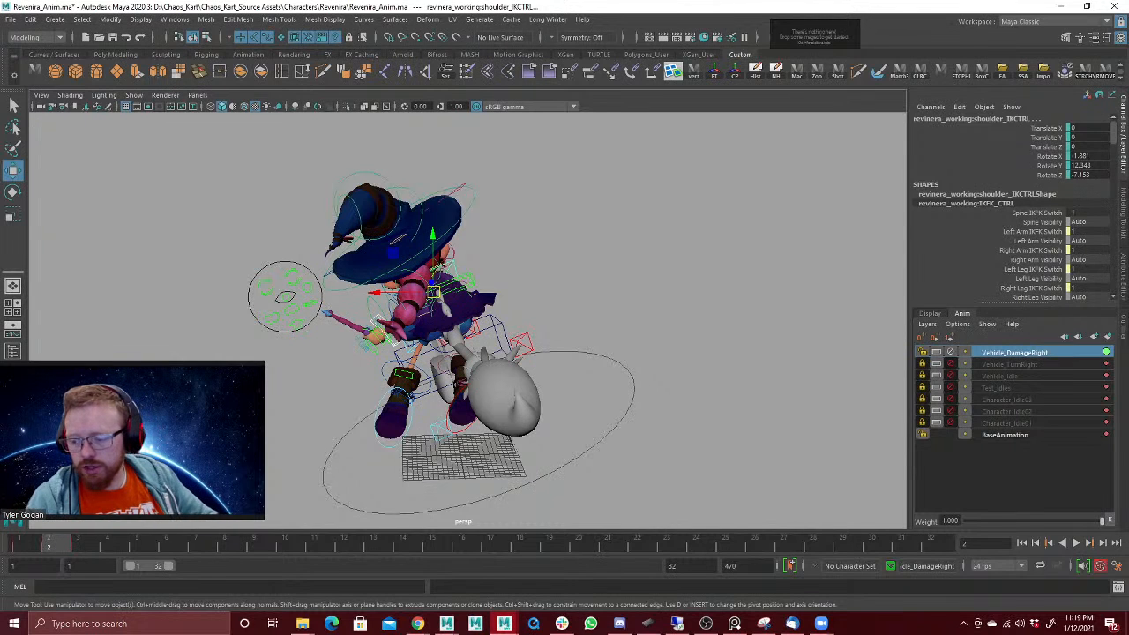
Step: Raise the broom ride control at frame 2 to about 27.7 on Translate Y and compare it with frame 3
{"action": "key", "text": "alt+v"}
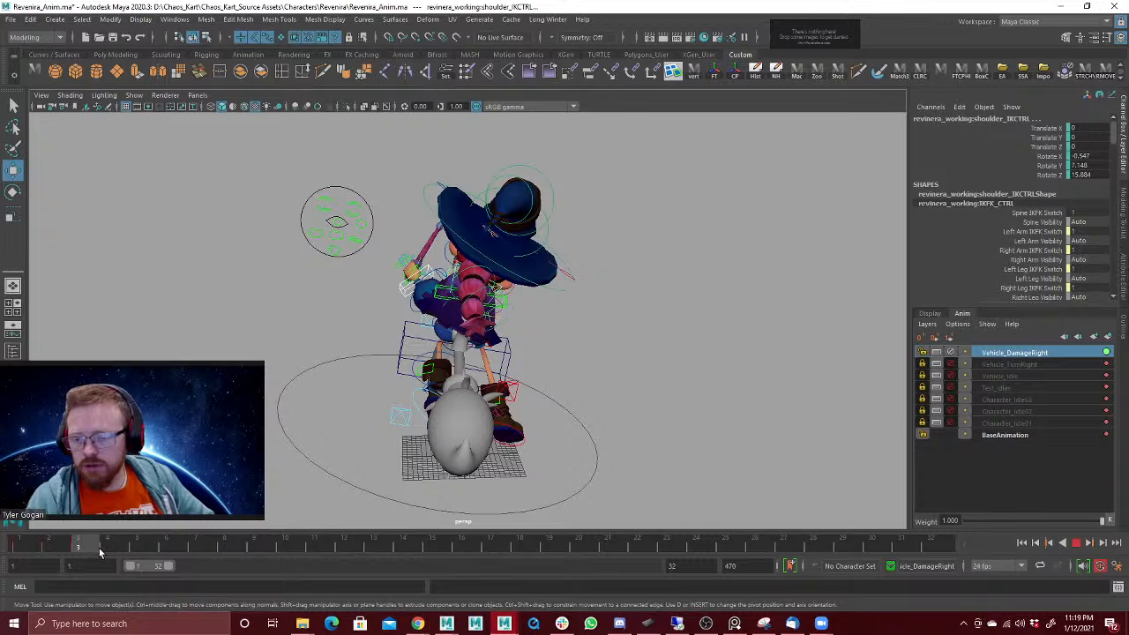
{"action": "left_click_drag", "start_coordinate": [121, 550], "coordinate": [59, 562]}
{"action": "left_click", "coordinate": [494, 332]}
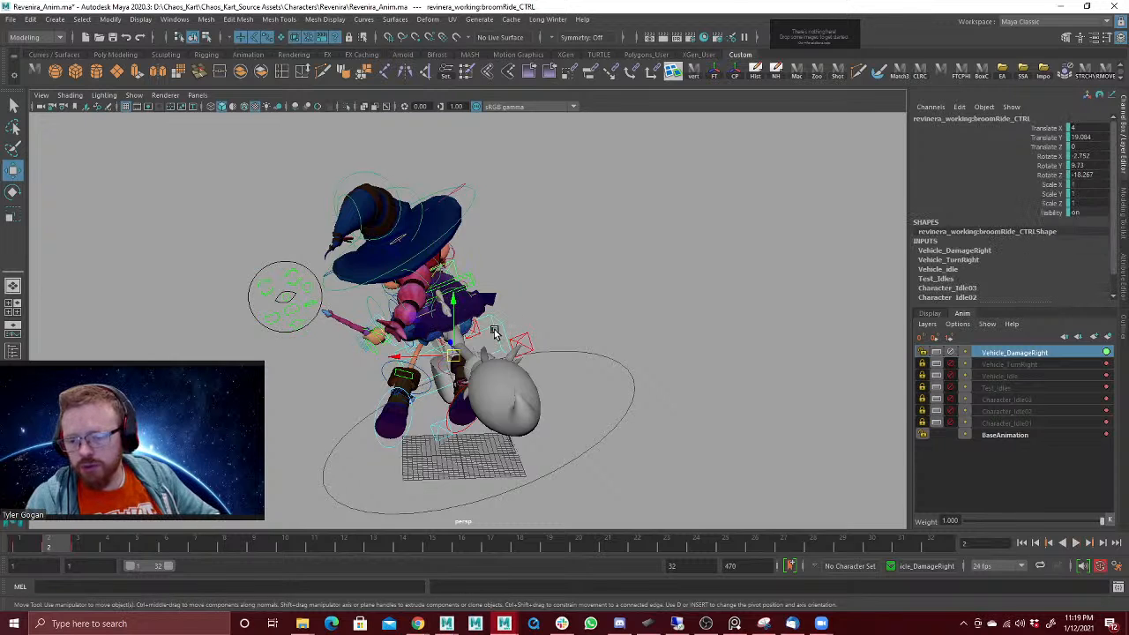
{"action": "left_click_drag", "start_coordinate": [453, 303], "coordinate": [452, 284]}
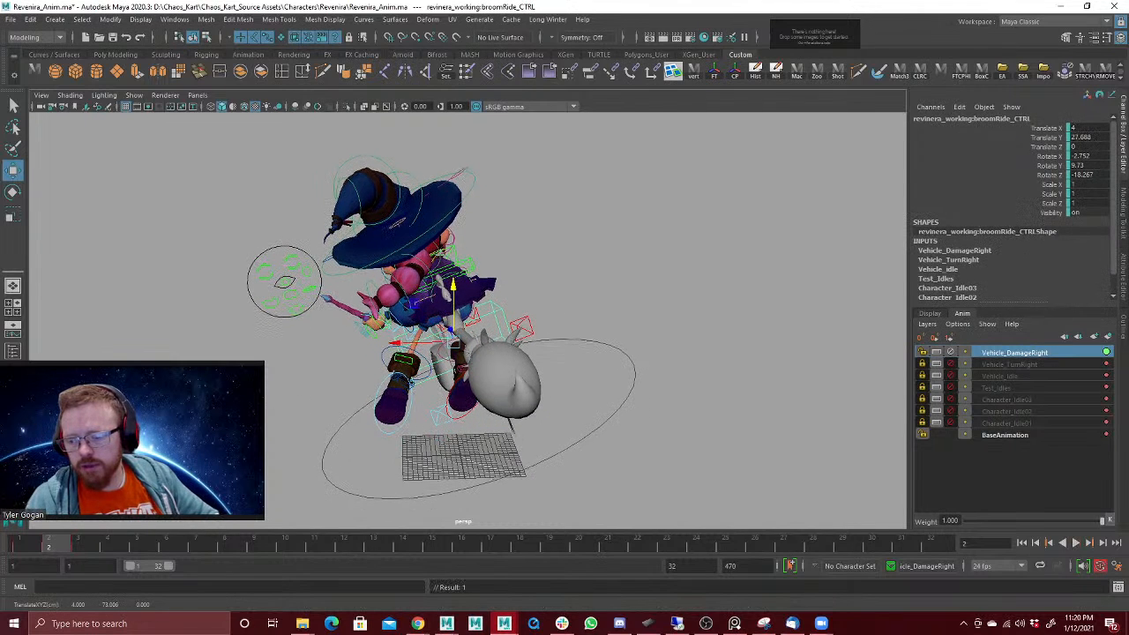
{"action": "left_click_drag", "start_coordinate": [47, 541], "coordinate": [96, 556]}
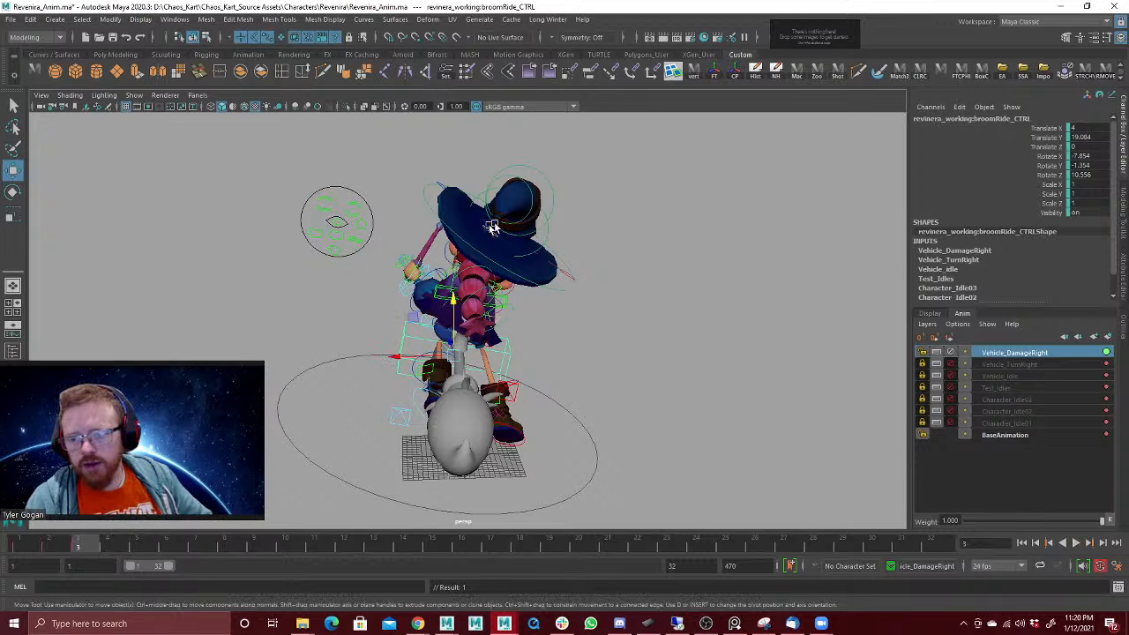
Step: Bend the hat's point at frame 3, with HatPoint3 rotated to about -10.7, 32.6, 6.0, key the rotation and scrub the poses
{"action": "left_click_drag", "start_coordinate": [558, 207], "coordinate": [524, 231], "text": "alt"}
{"action": "left_click", "coordinate": [518, 220]}
{"action": "key", "text": "e"}
{"action": "key", "text": "shift+e"}
{"action": "left_click_drag", "start_coordinate": [54, 547], "coordinate": [107, 545]}
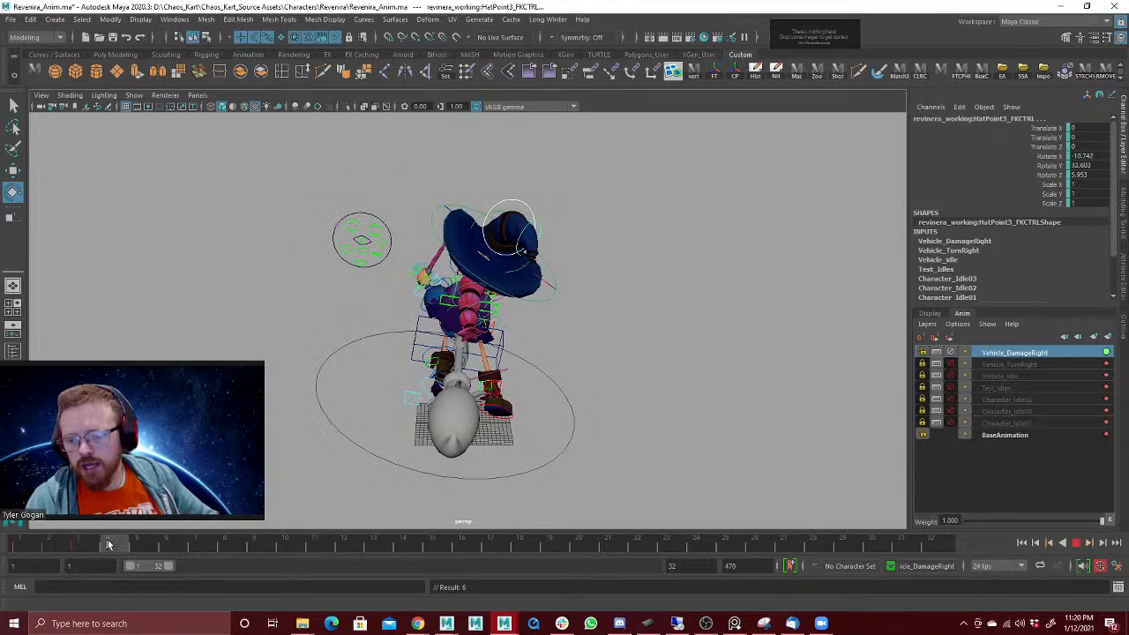
{"action": "left_click_drag", "start_coordinate": [26, 547], "coordinate": [53, 555]}
{"action": "left_click", "coordinate": [26, 547]}
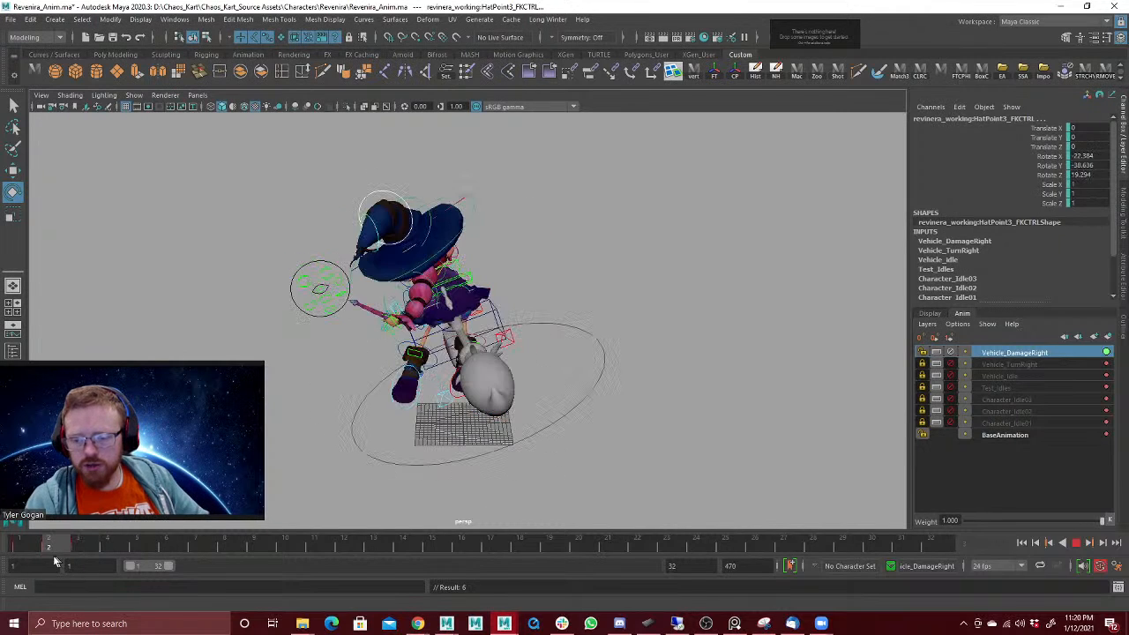
Step: Rotate the broom ride control to about 8.5, 6.9, -21.6 at frame 2 and 5.3, -3.7, 10.0 at frame 3
{"action": "left_click_drag", "start_coordinate": [208, 441], "coordinate": [319, 396], "text": "alt"}
{"action": "key", "text": "w"}
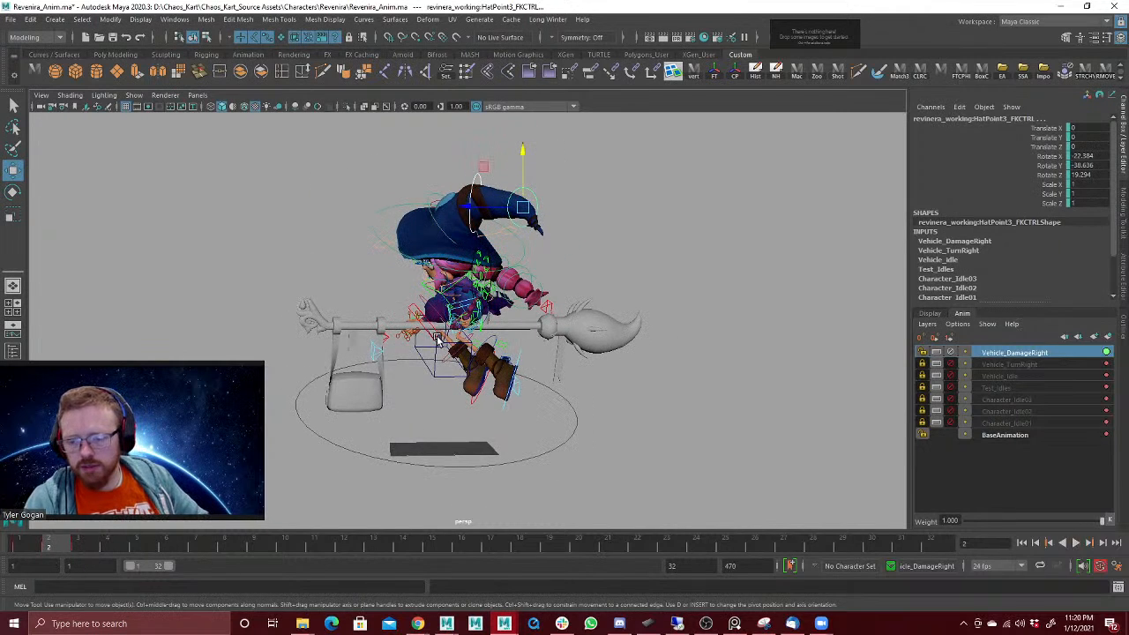
{"action": "left_click", "coordinate": [436, 340]}
{"action": "key", "text": "e"}
{"action": "left_click_drag", "start_coordinate": [433, 326], "coordinate": [398, 333]}
{"action": "left_click", "coordinate": [89, 549]}
{"action": "left_click_drag", "start_coordinate": [499, 308], "coordinate": [266, 416], "text": "alt"}
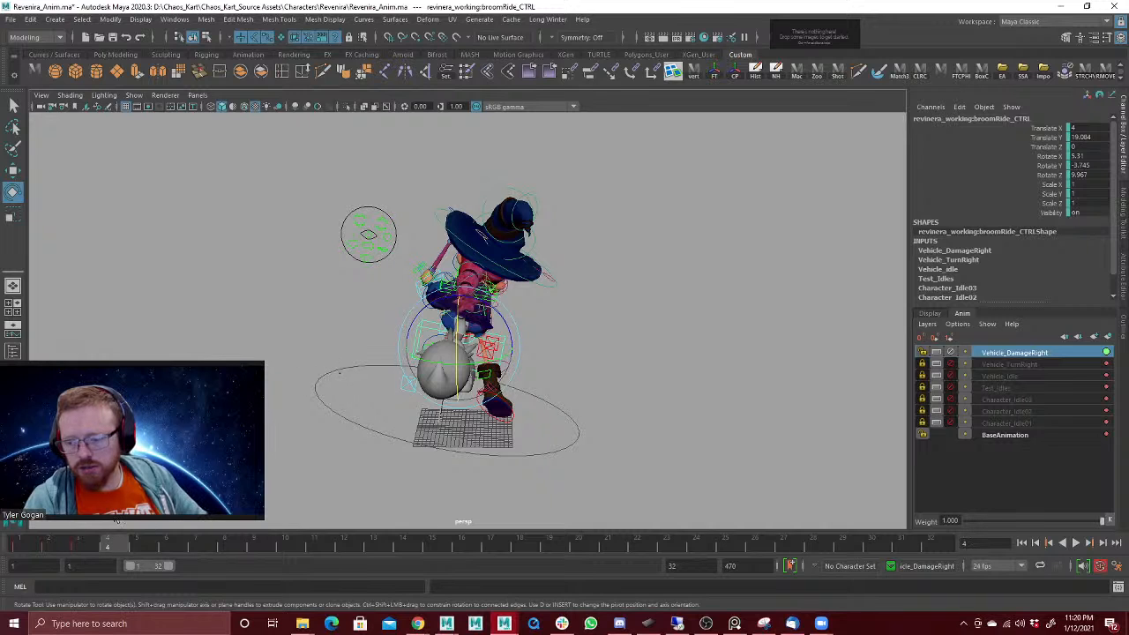
Step: Select all the character controls, key their frame 1 pose onto frame 4 and play back the reaction
{"action": "left_click_drag", "start_coordinate": [265, 178], "coordinate": [662, 424]}
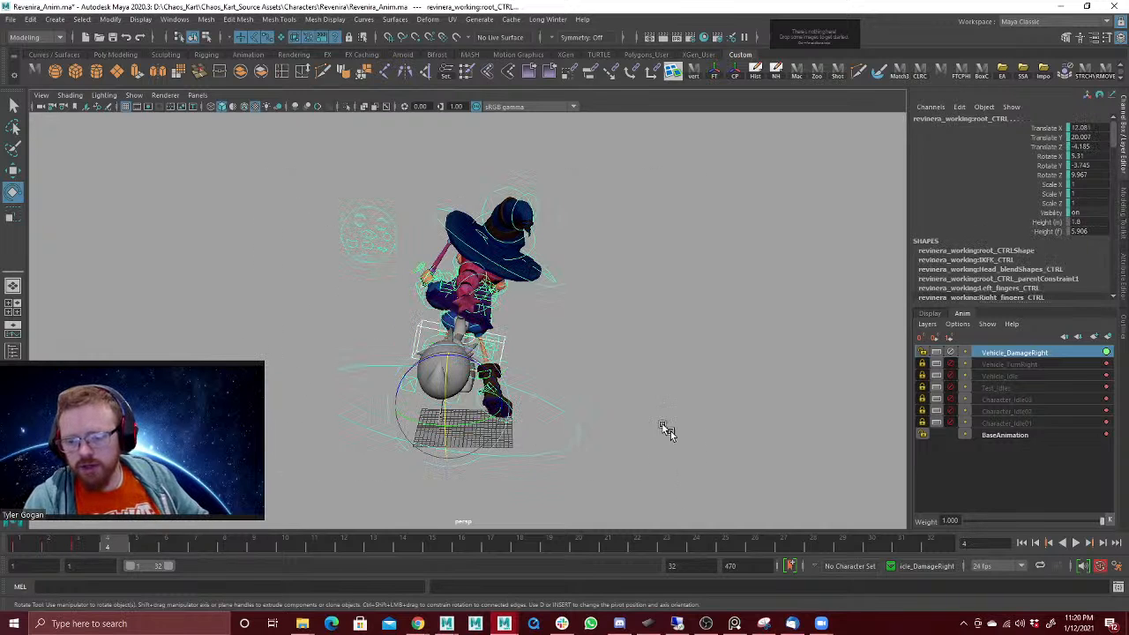
{"action": "left_click", "coordinate": [24, 547]}
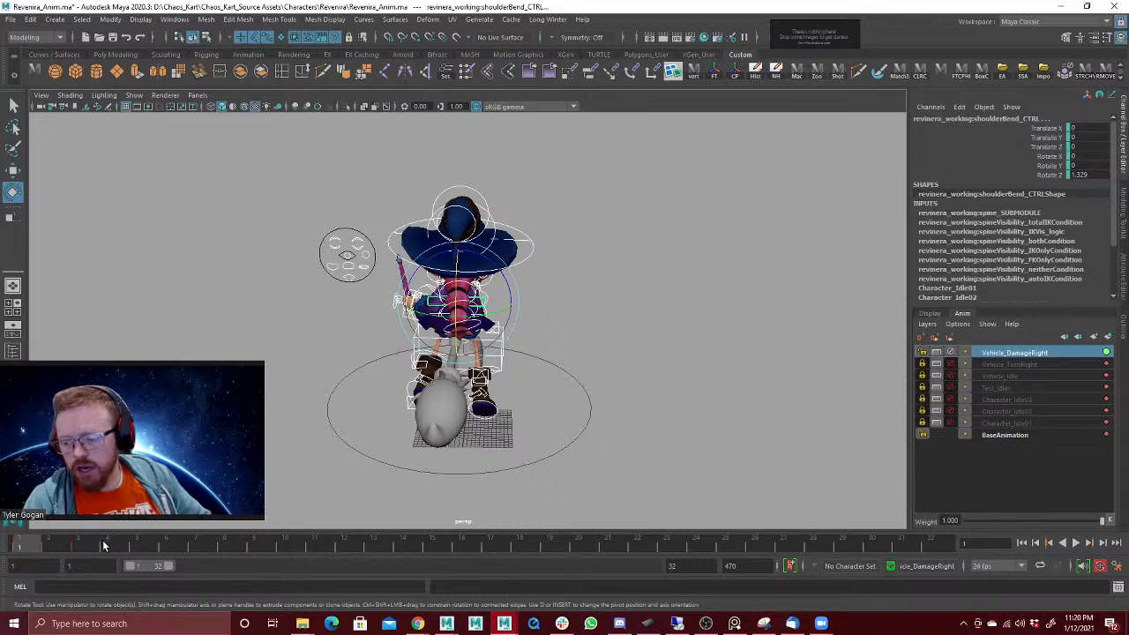
{"action": "right_click", "coordinate": [115, 546]}
{"action": "left_click", "coordinate": [29, 545]}
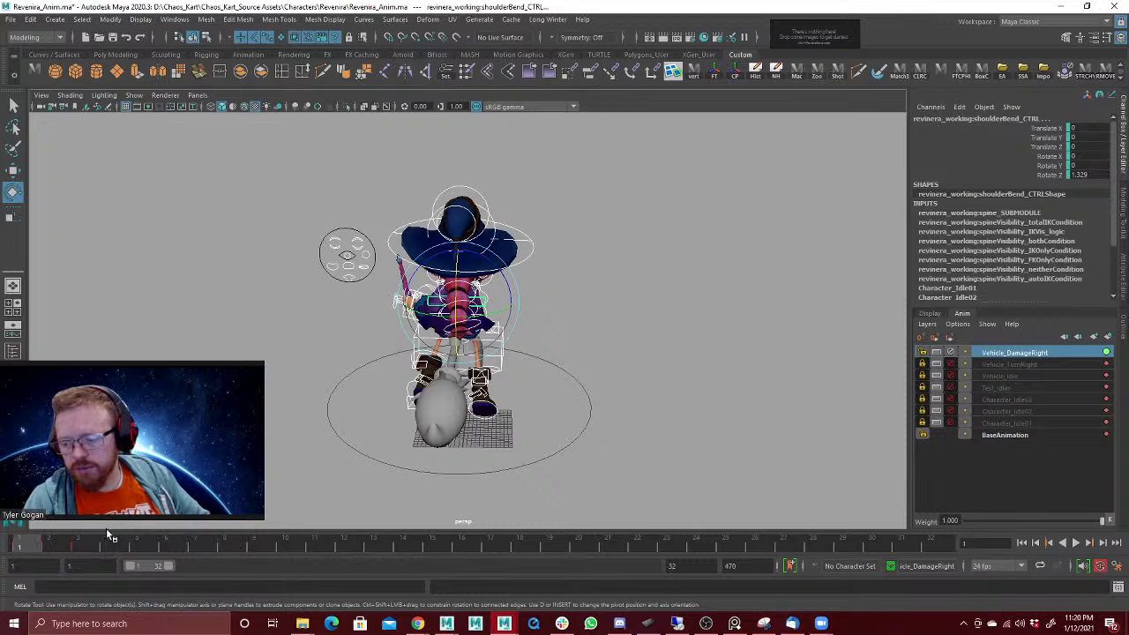
{"action": "left_click", "coordinate": [109, 551]}
{"action": "mouse_move", "coordinate": [564, 352]}
{"action": "left_mouse_down", "text": "alt"}
{"action": "mouse_move", "coordinate": [529, 351]}
{"action": "mouse_move", "coordinate": [586, 331]}
{"action": "mouse_move", "coordinate": [567, 333]}
{"action": "left_mouse_up", "text": "alt"}
{"action": "key", "text": "alt+v"}
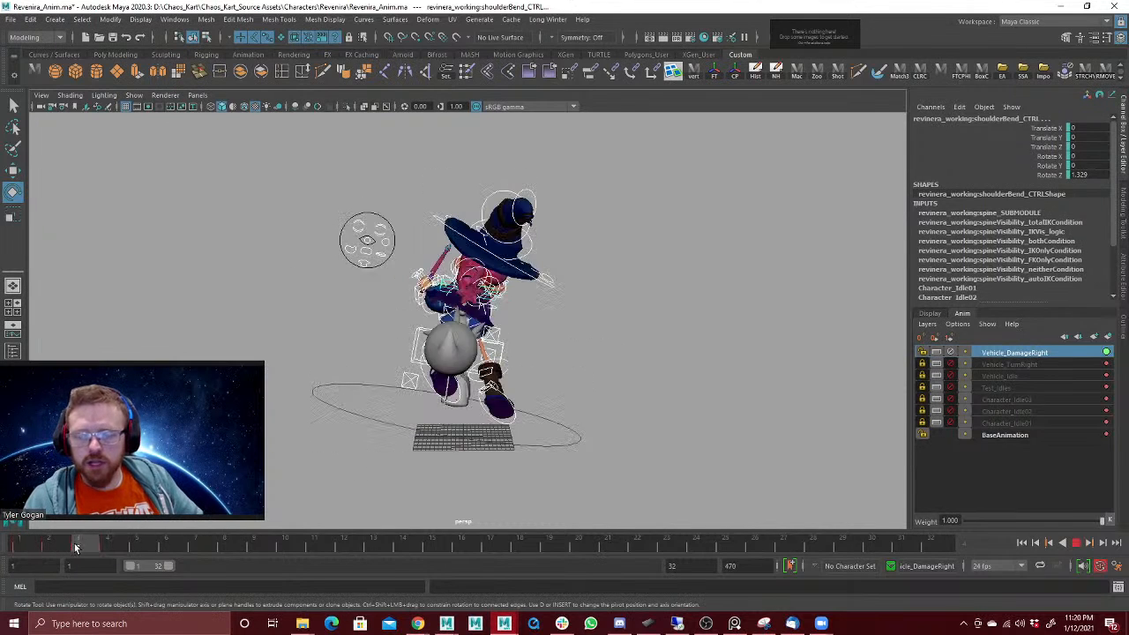
{"action": "key", "text": "alt+v"}
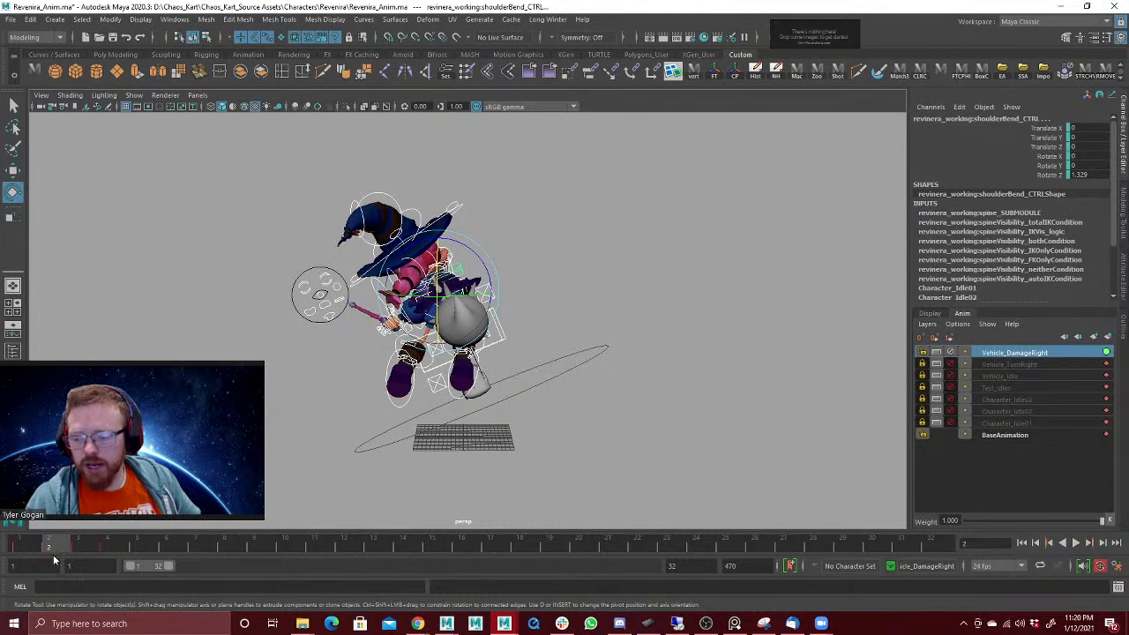
{"action": "left_click", "coordinate": [31, 547]}
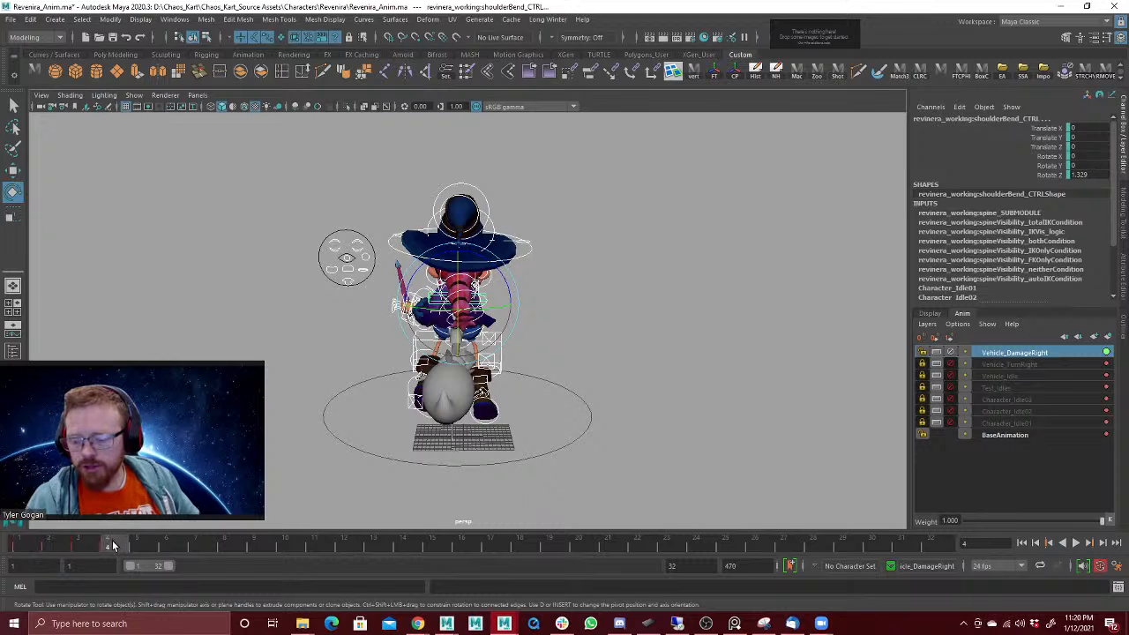
{"action": "left_click_drag", "start_coordinate": [565, 340], "coordinate": [534, 347], "text": "alt"}
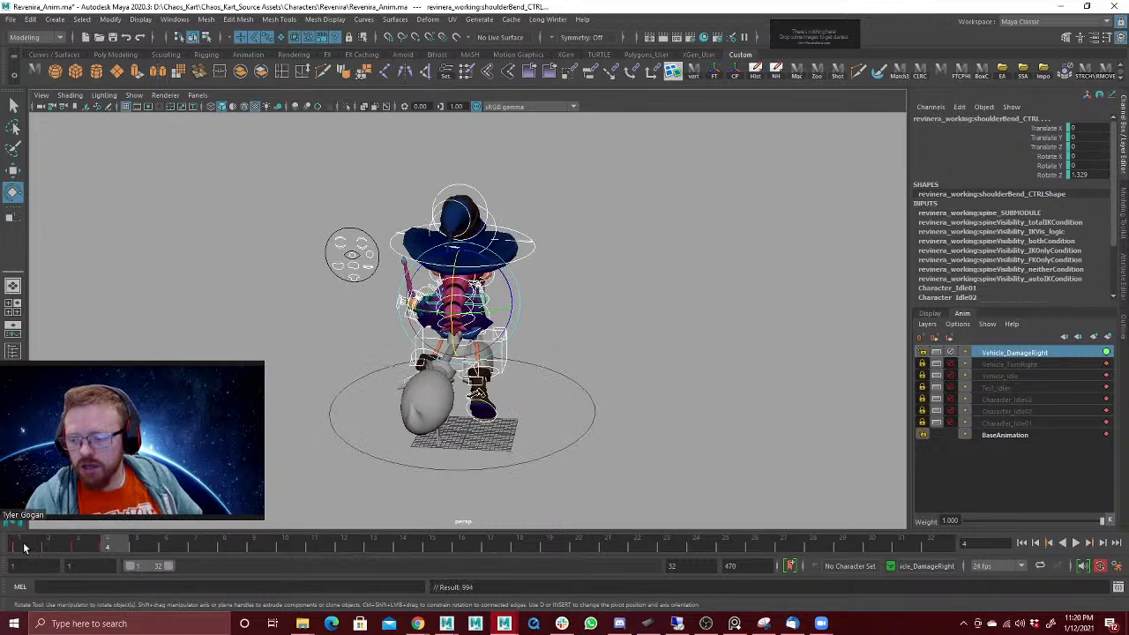
{"action": "key", "text": "alt+v"}
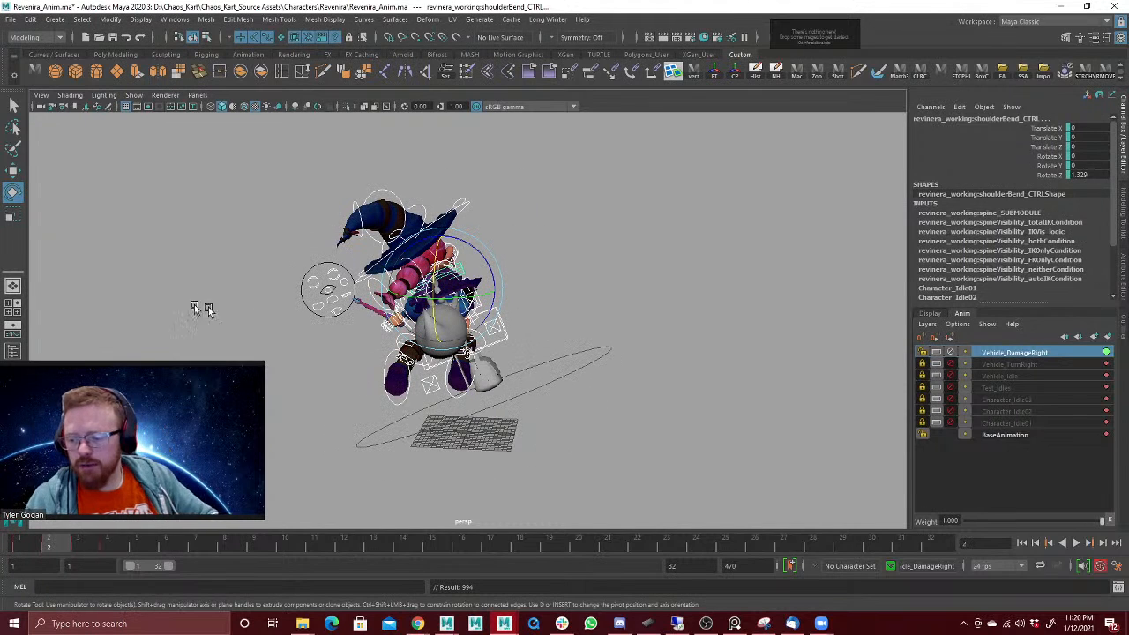
Step: Move the broom ride control at frame 2 to about 19.2 on Translate X and key it
{"action": "mouse_move", "coordinate": [32, 536]}
{"action": "left_mouse_down"}
{"action": "mouse_move", "coordinate": [159, 551]}
{"action": "mouse_move", "coordinate": [58, 554]}
{"action": "left_mouse_up"}
{"action": "key", "text": "w"}
{"action": "left_click", "coordinate": [506, 341]}
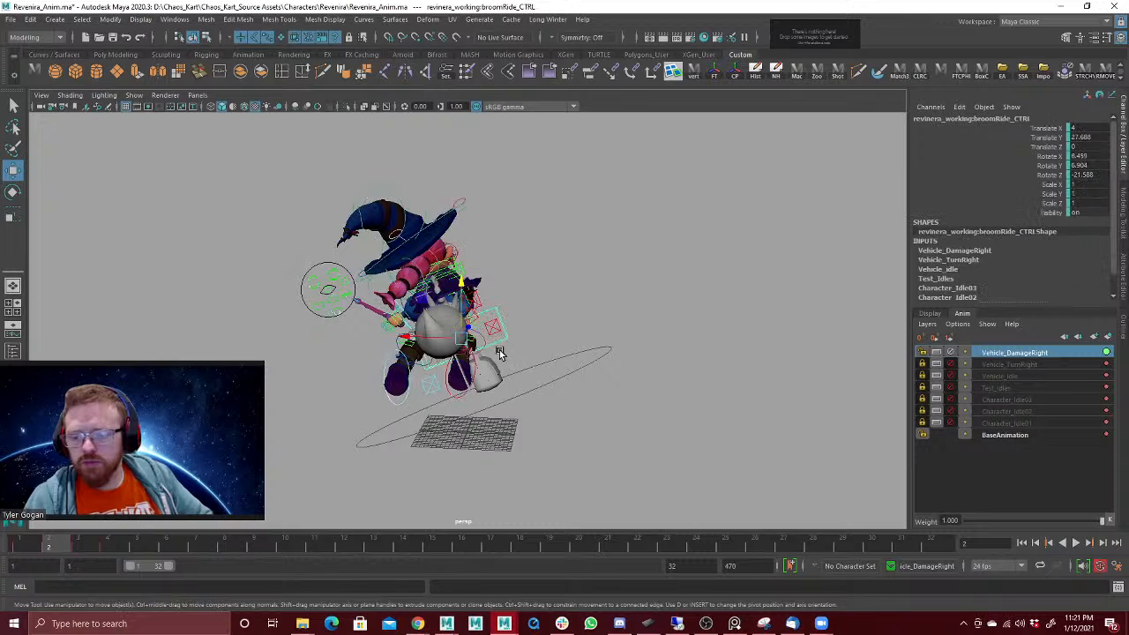
{"action": "left_click_drag", "start_coordinate": [500, 348], "coordinate": [489, 346], "text": "alt"}
{"action": "left_click_drag", "start_coordinate": [412, 341], "coordinate": [388, 341]}
{"action": "key", "text": "s"}
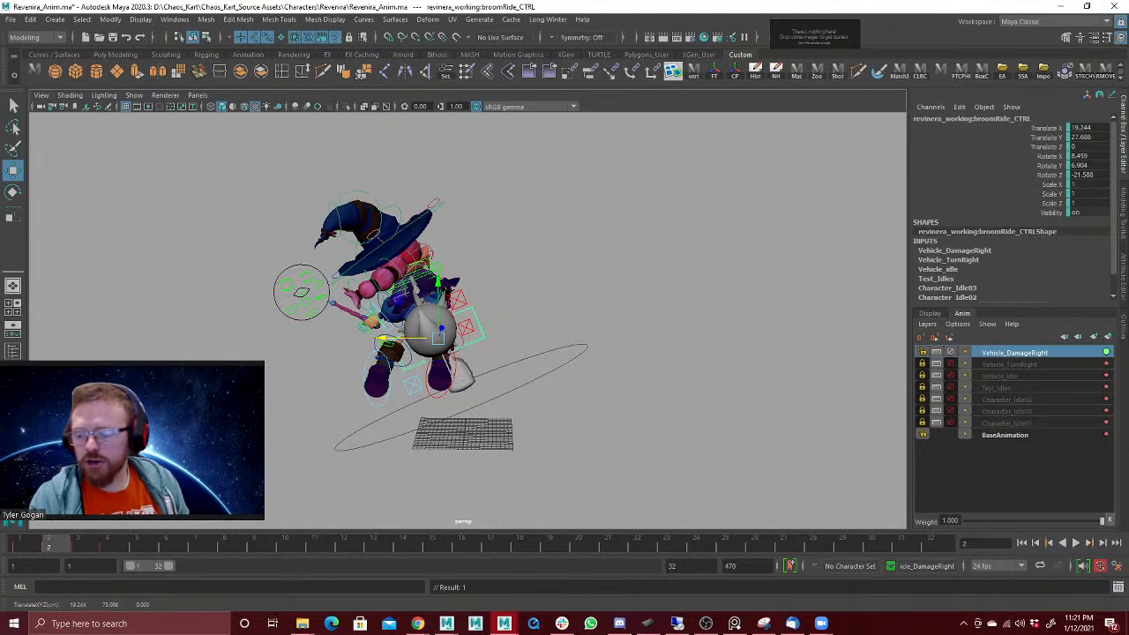
Step: Shift the broom ride control at frame 3 along X in the direction opposite to frame 2, then return to frame 1
{"action": "left_click", "coordinate": [80, 548]}
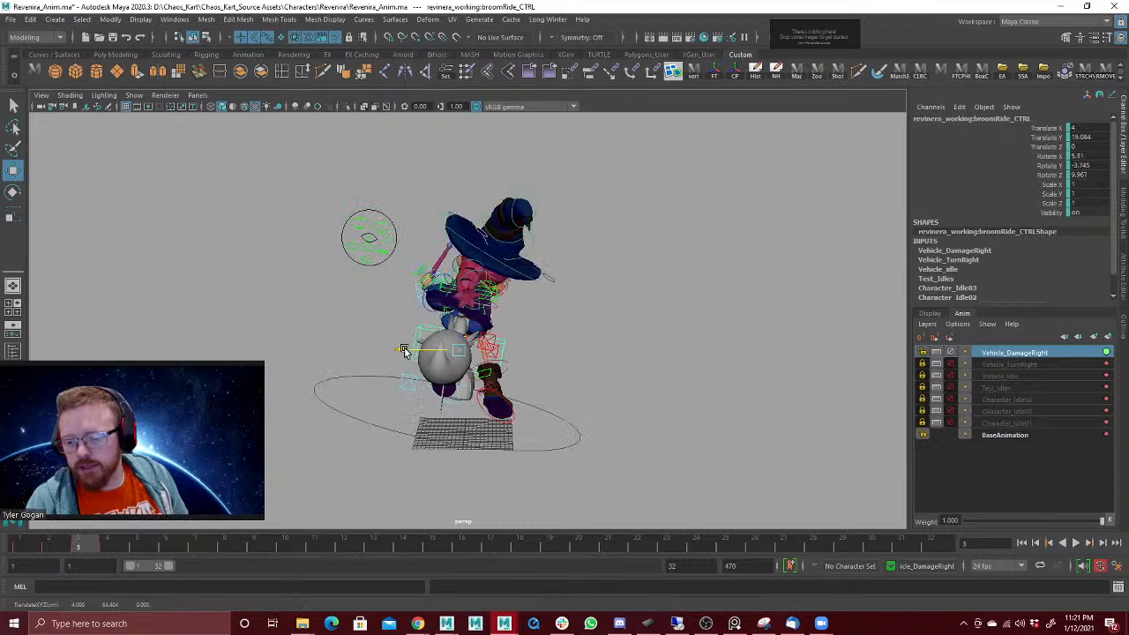
{"action": "left_click_drag", "start_coordinate": [419, 353], "coordinate": [401, 358]}
{"action": "mouse_move", "coordinate": [36, 542]}
{"action": "left_mouse_down"}
{"action": "mouse_move", "coordinate": [122, 549]}
{"action": "mouse_move", "coordinate": [28, 545]}
{"action": "left_mouse_up"}
{"action": "left_click_drag", "start_coordinate": [445, 211], "coordinate": [407, 183], "text": "alt"}
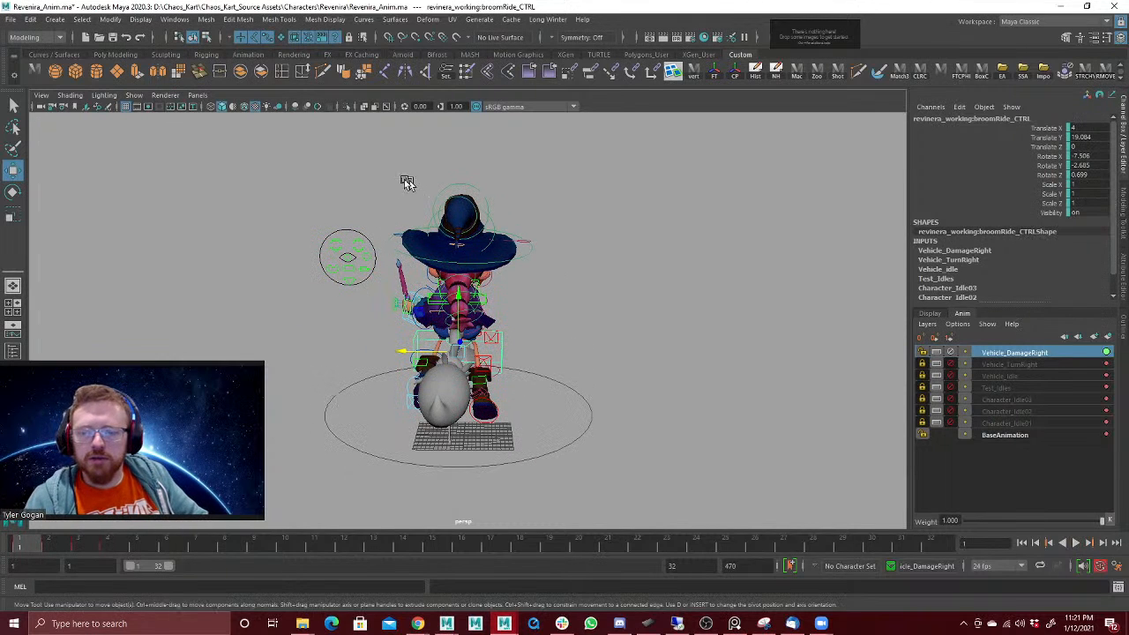
Step: Select all the character controls and move the damage keys apart on the timeline, keying a hold of the first recoil pose
{"action": "left_click_drag", "start_coordinate": [265, 179], "coordinate": [592, 396]}
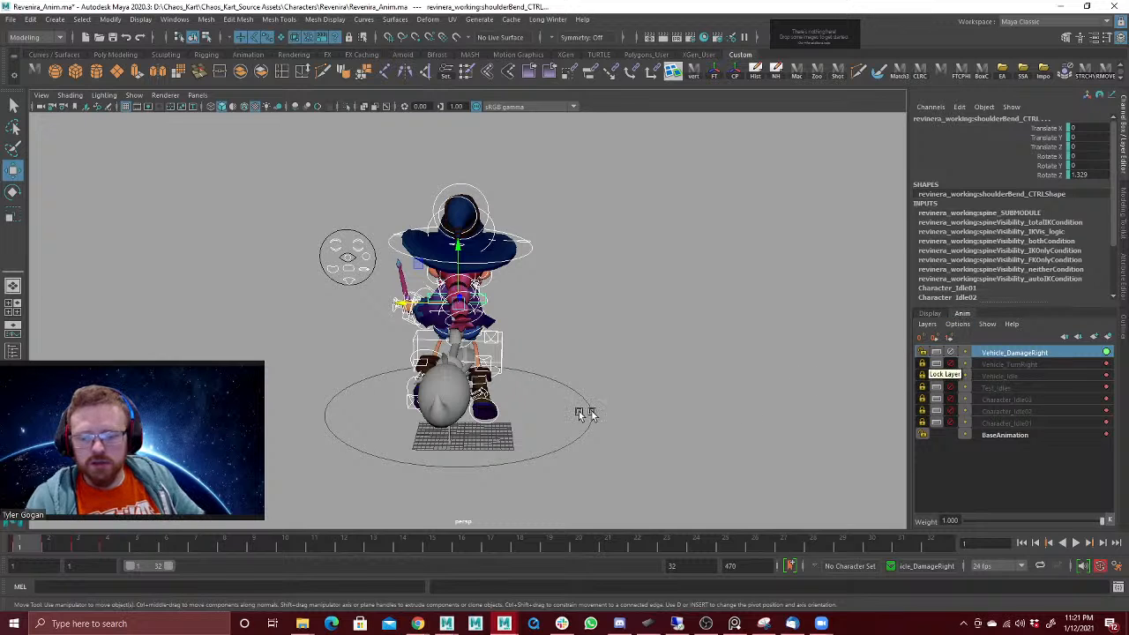
{"action": "left_click", "coordinate": [543, 440]}
{"action": "key", "text": "ctrl+z"}
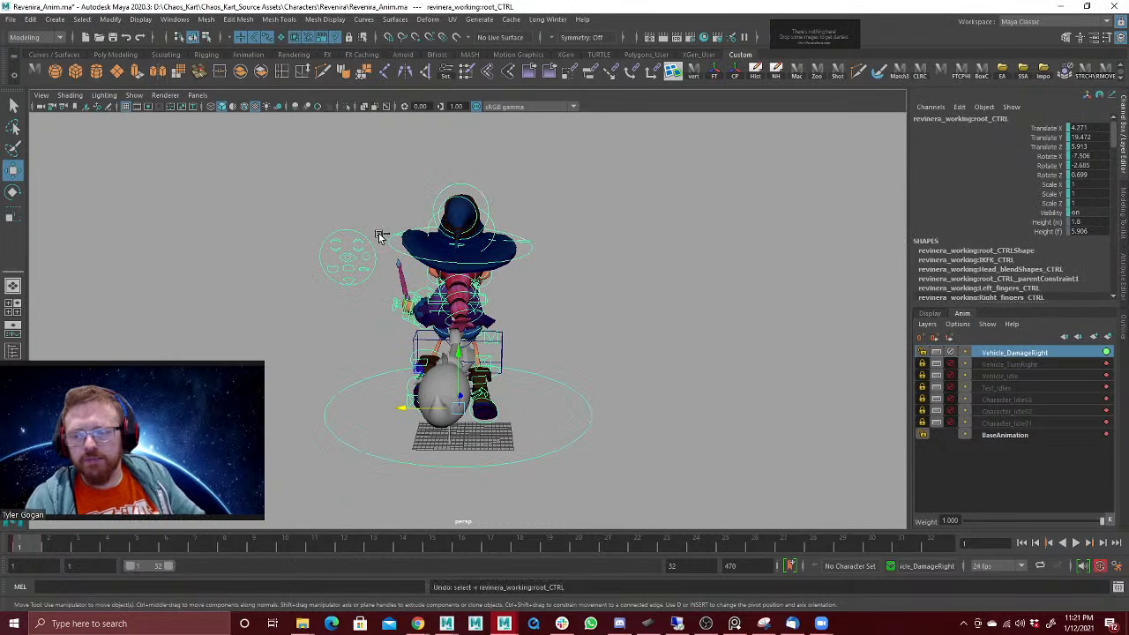
{"action": "left_click", "coordinate": [54, 544]}
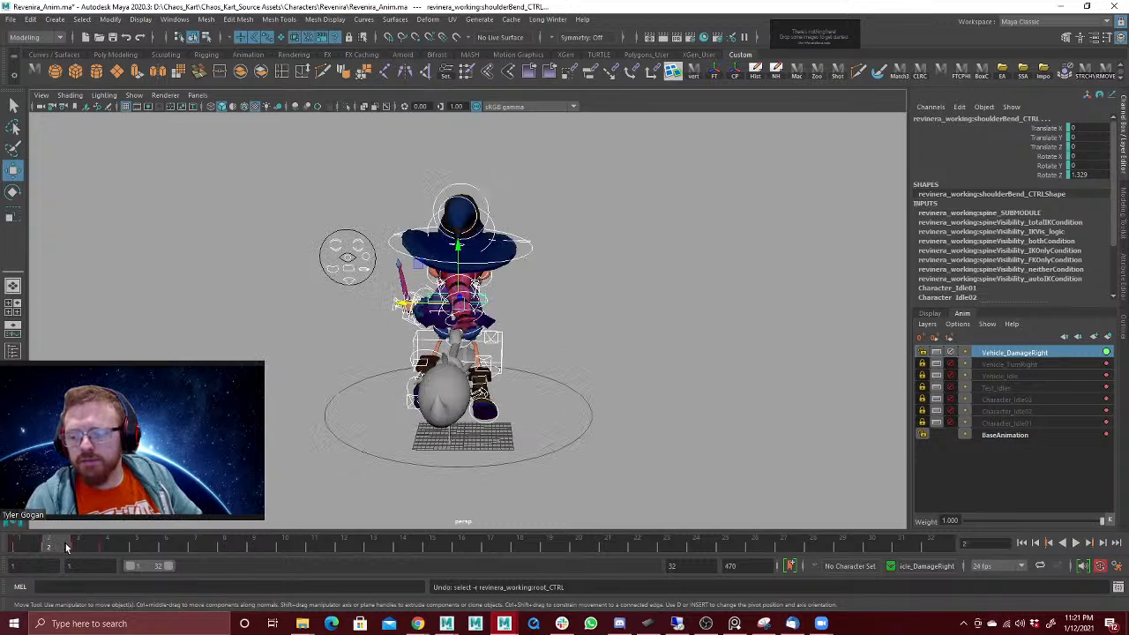
{"action": "left_click_drag", "start_coordinate": [63, 548], "coordinate": [143, 547]}
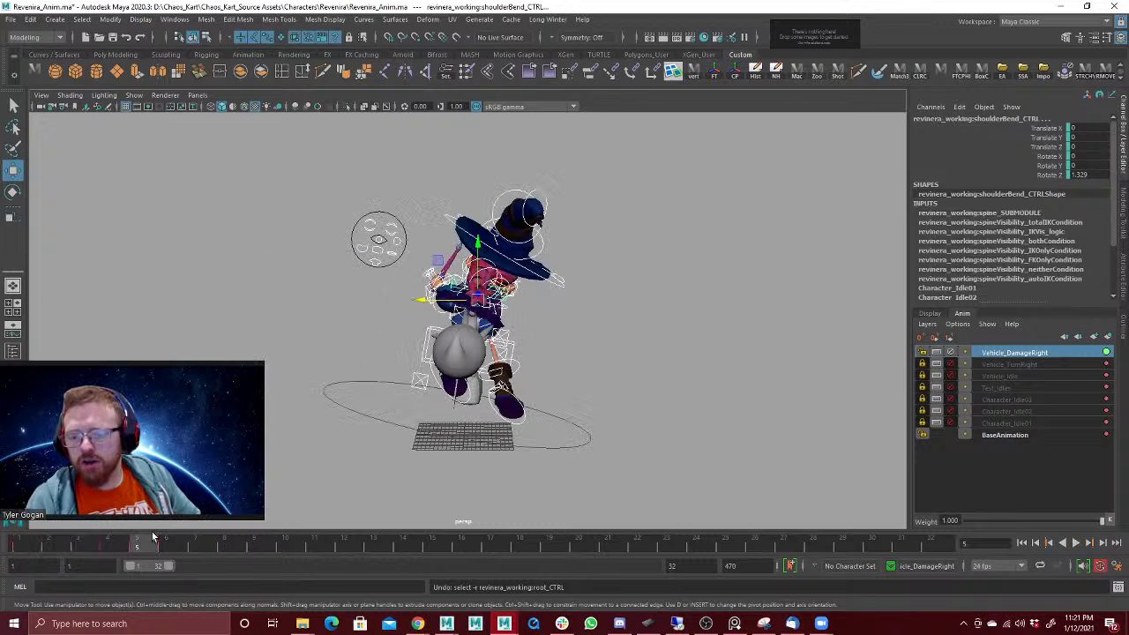
{"action": "key", "text": "alt+v"}
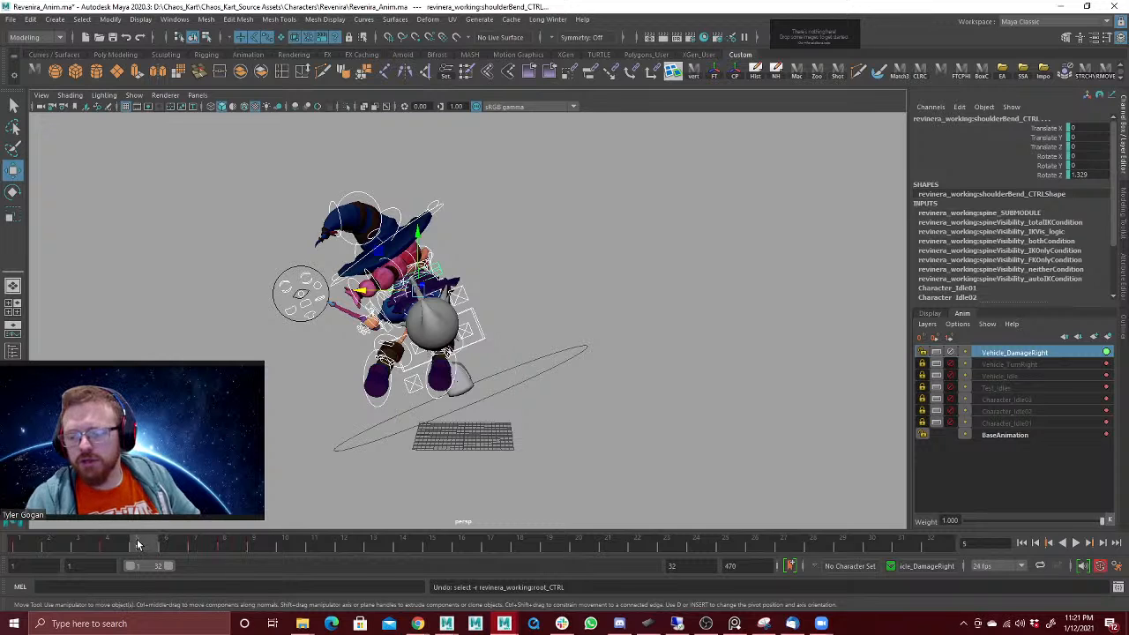
{"action": "key", "text": "alt+v"}
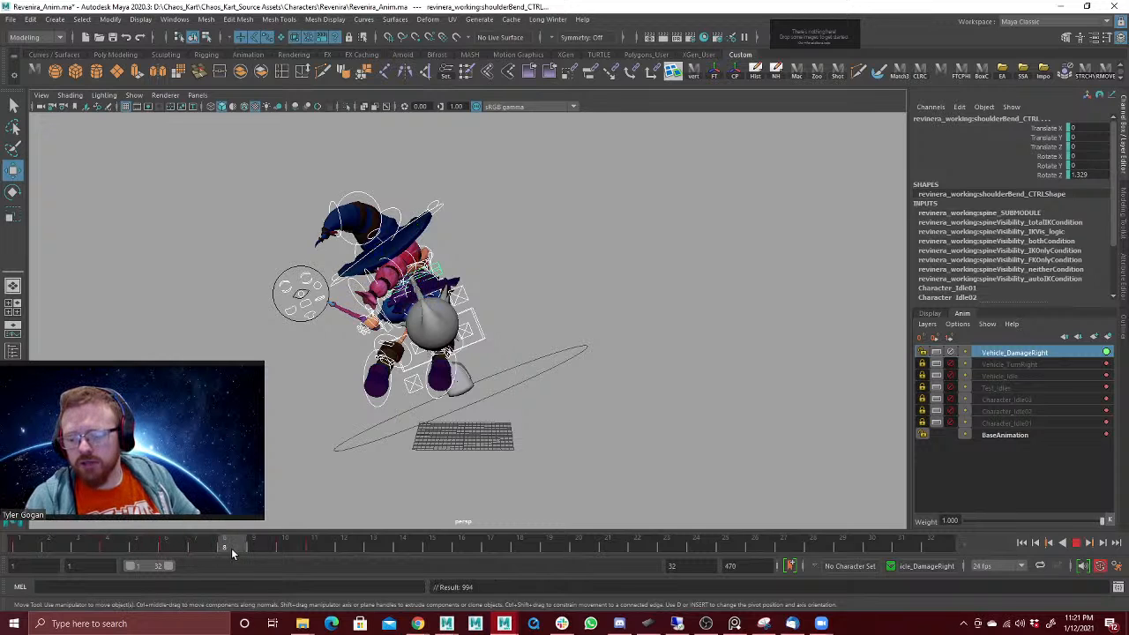
Step: Spread the second recoil and return poses farther out along the timeline, play back and return to frame 1
{"action": "left_click", "coordinate": [314, 547]}
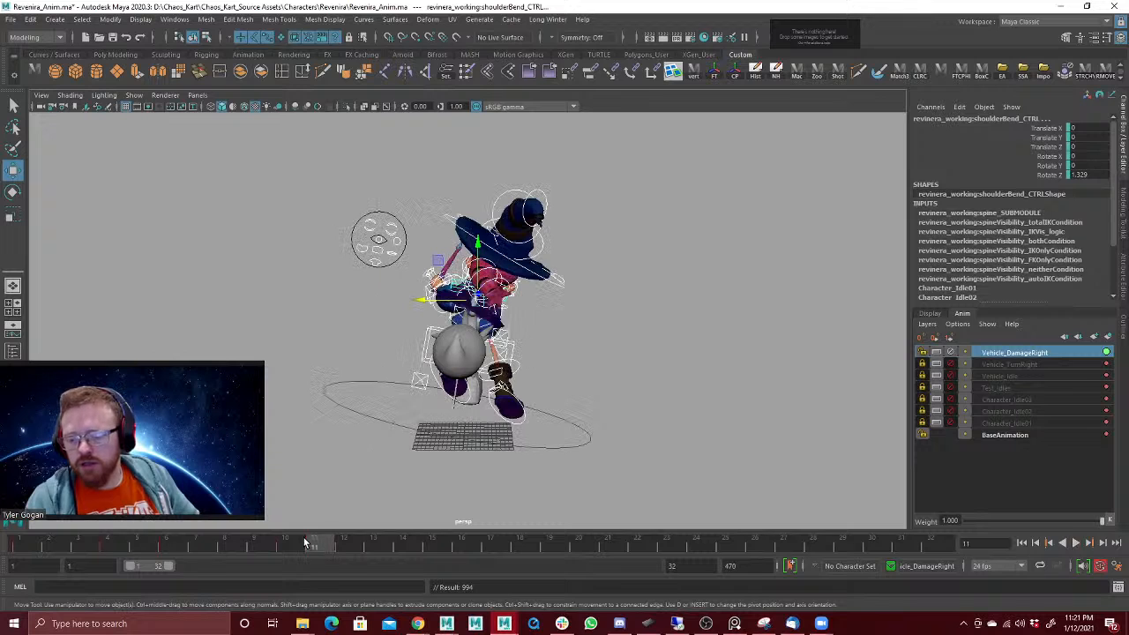
{"action": "left_click", "coordinate": [109, 548]}
{"action": "key", "text": "alt+v"}
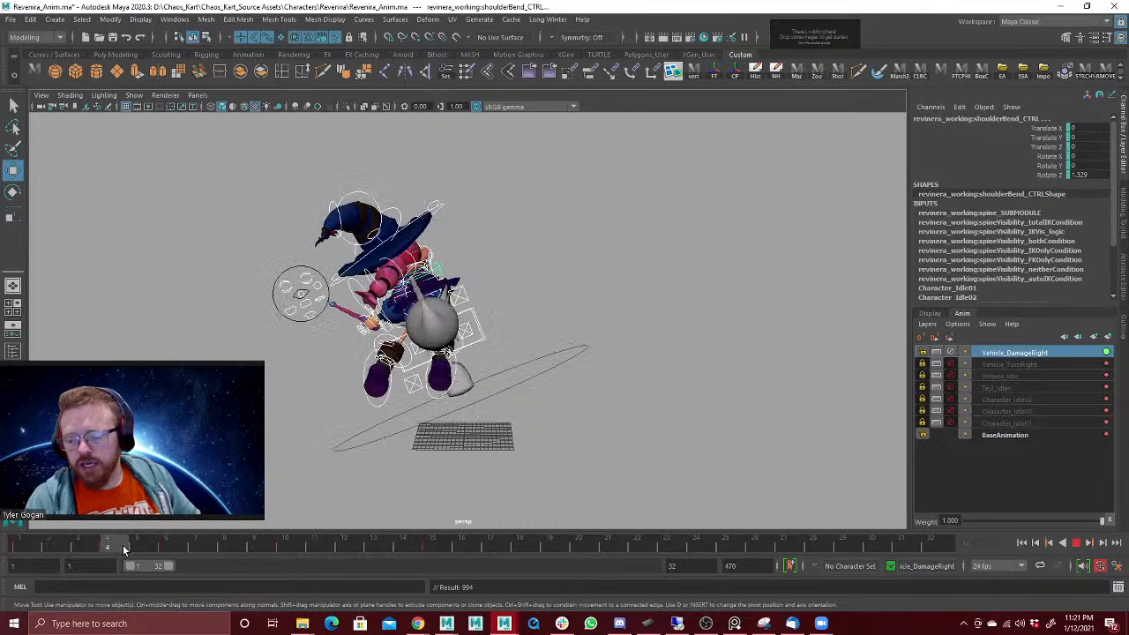
{"action": "left_click", "coordinate": [169, 550]}
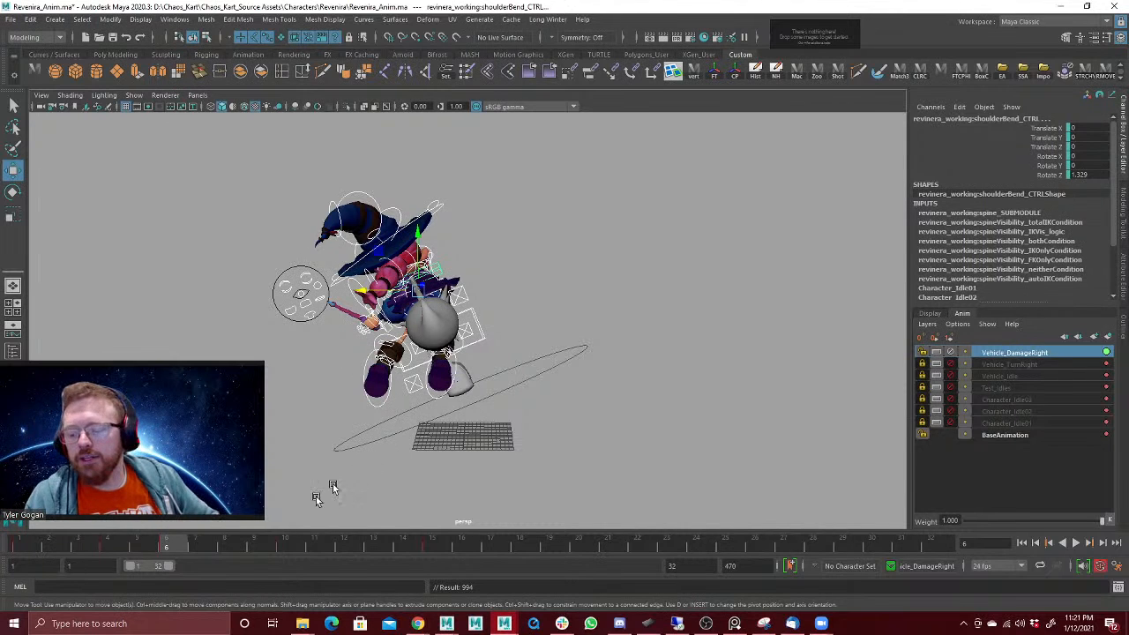
{"action": "key", "text": "alt+v"}
{"action": "left_click_drag", "start_coordinate": [283, 552], "coordinate": [17, 549]}
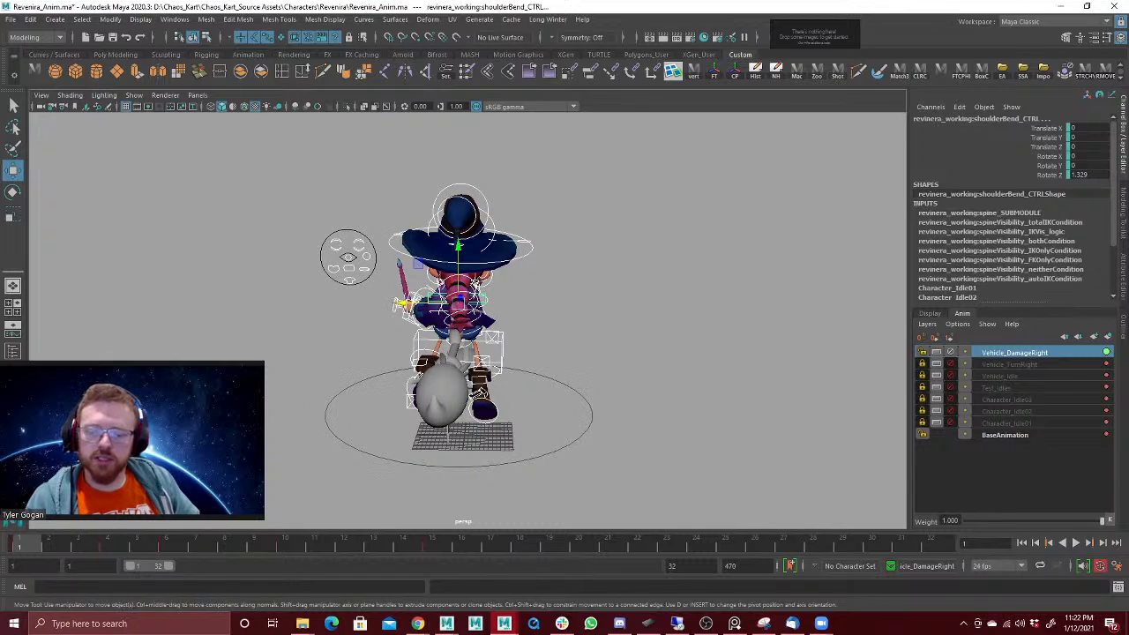
Step: Play back the retimed damage reaction twice from behind the character to examine its timing
{"action": "left_click_drag", "start_coordinate": [467, 317], "coordinate": [476, 306], "text": "alt"}
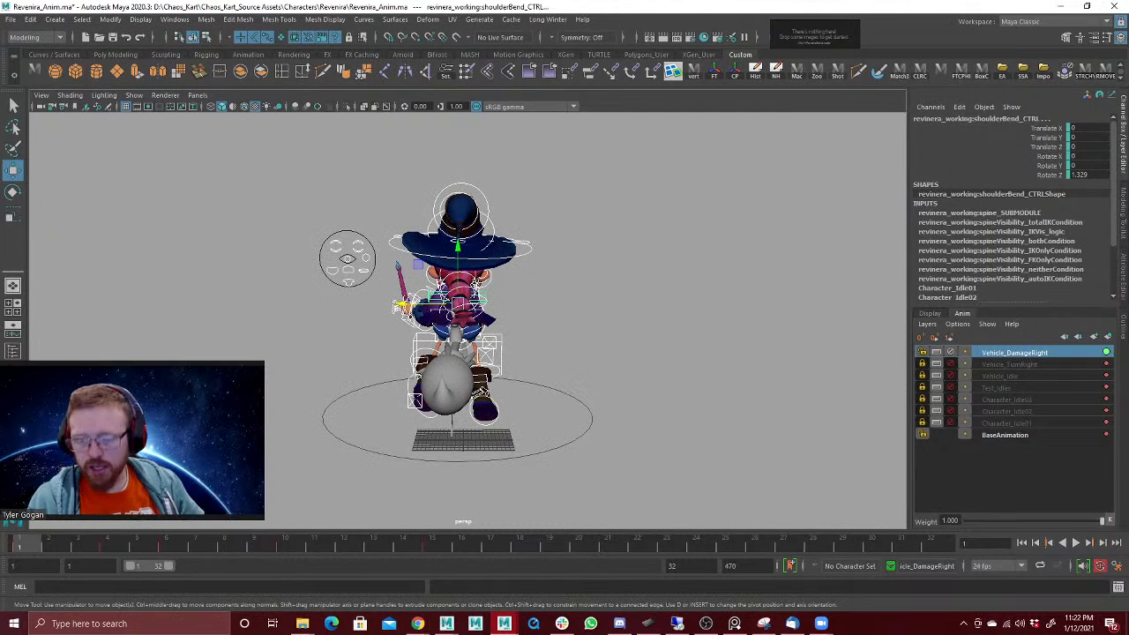
{"action": "key", "text": "alt+v"}
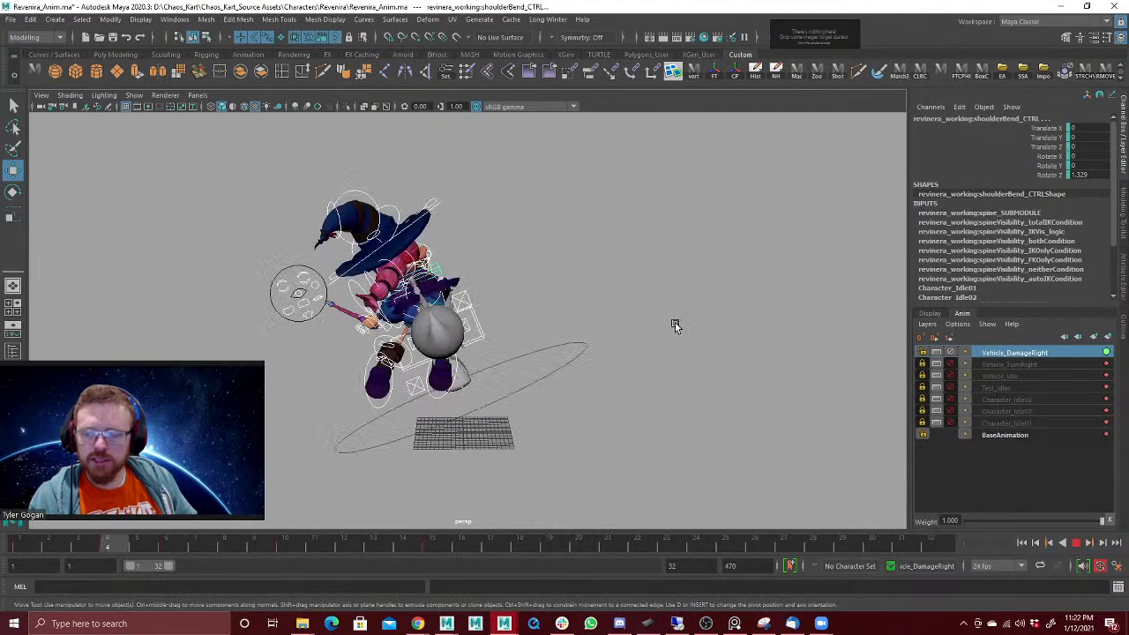
{"action": "left_click", "coordinate": [1078, 544]}
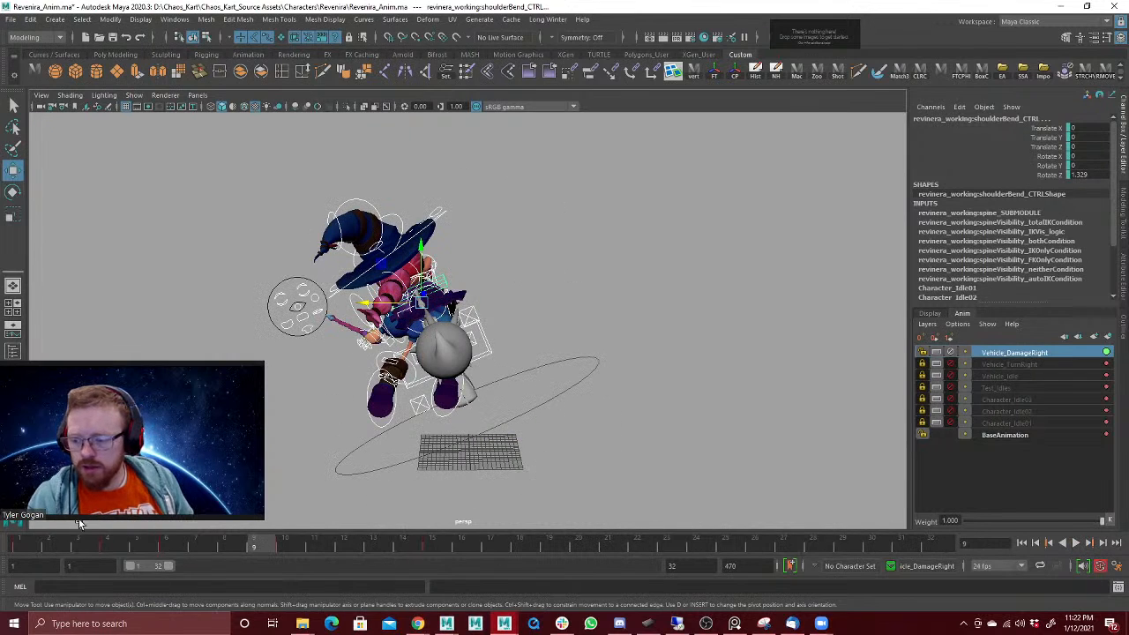
{"action": "key", "text": "alt+v"}
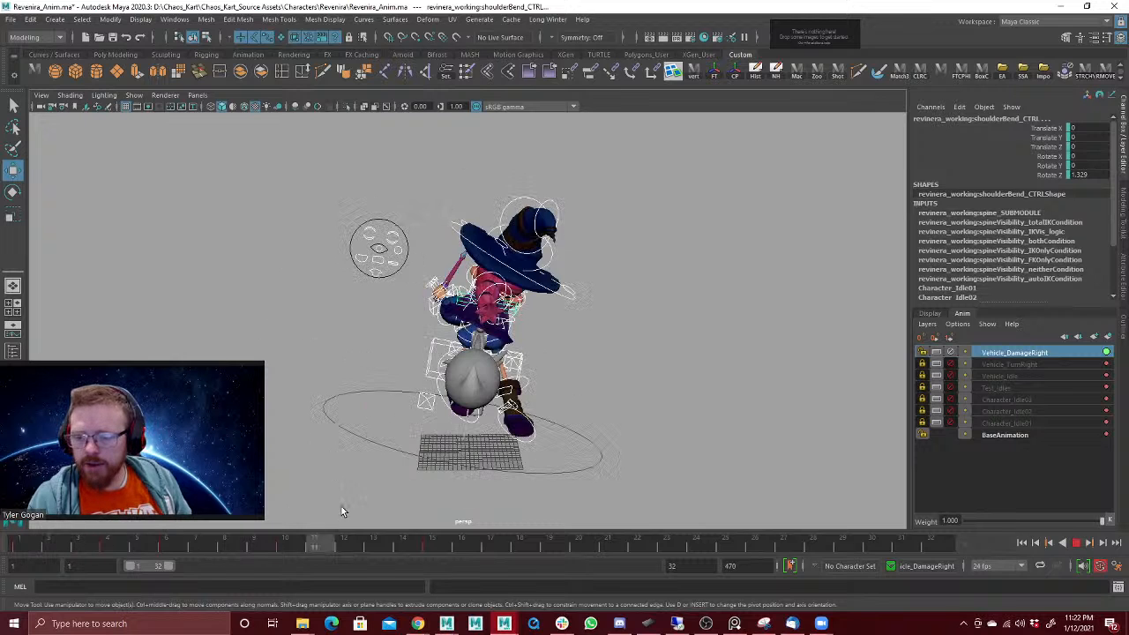
{"action": "left_click_drag", "start_coordinate": [342, 508], "coordinate": [13, 522]}
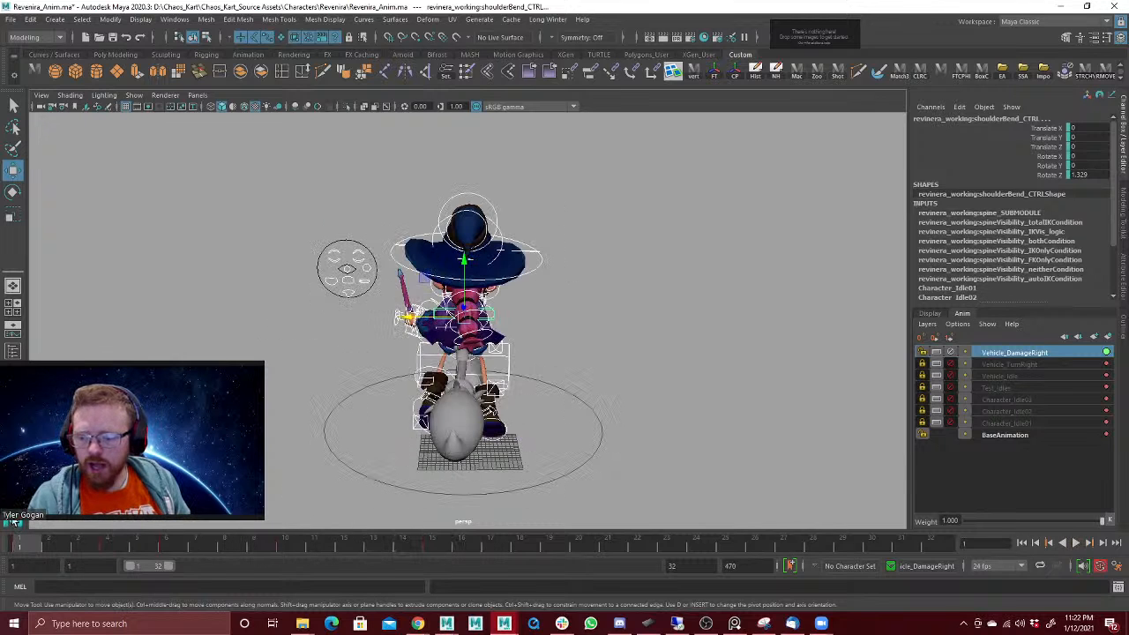
Step: Set auto tangents on all the character controls' damage reaction keys from frame 1 through 15, then play back the interpolated motion
{"action": "key", "text": "alt+v"}
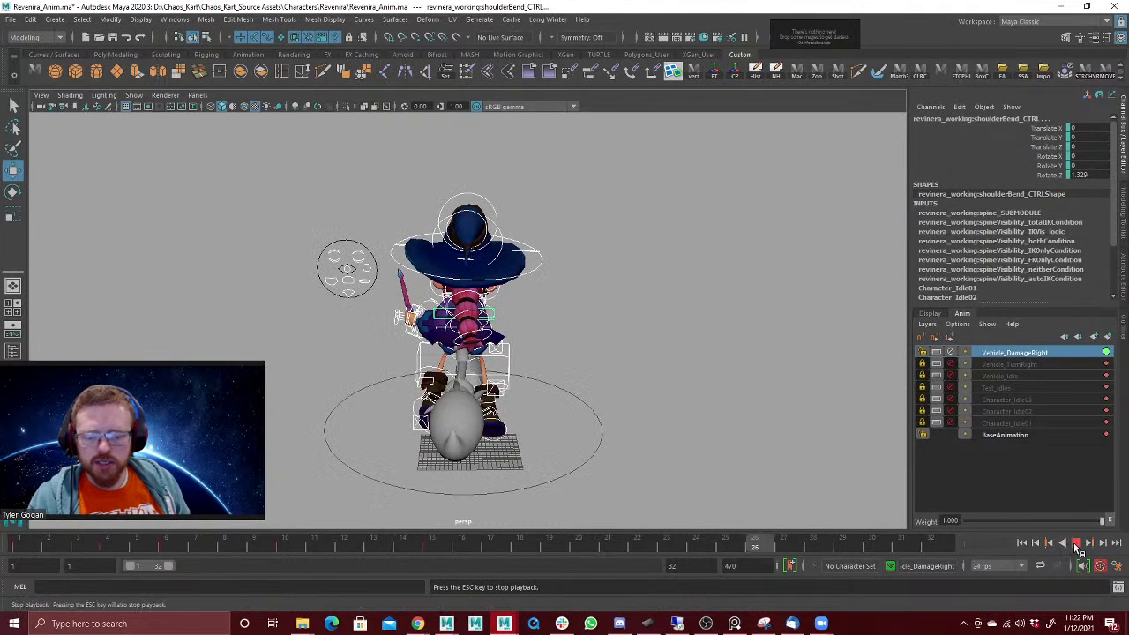
{"action": "key", "text": "space"}
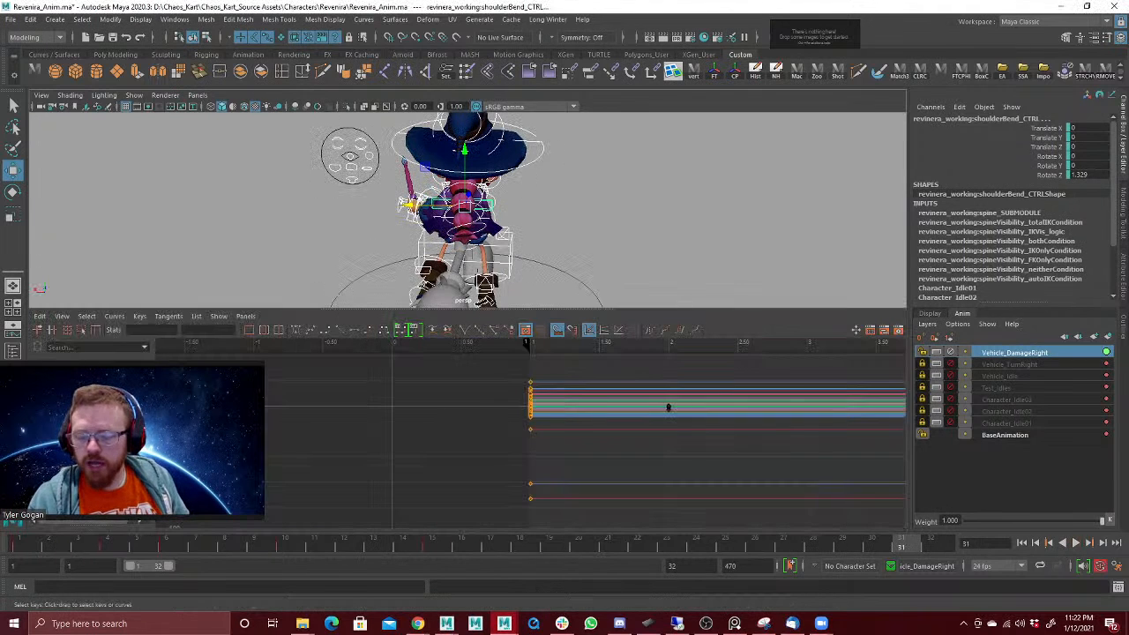
{"action": "key", "text": "a"}
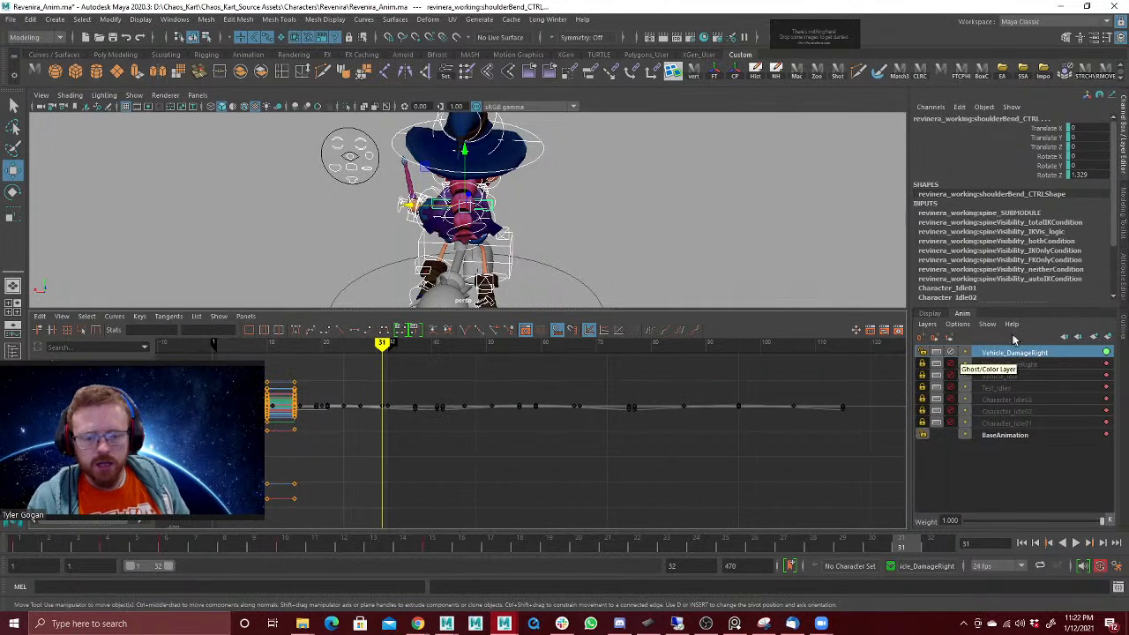
{"action": "left_click", "coordinate": [571, 421]}
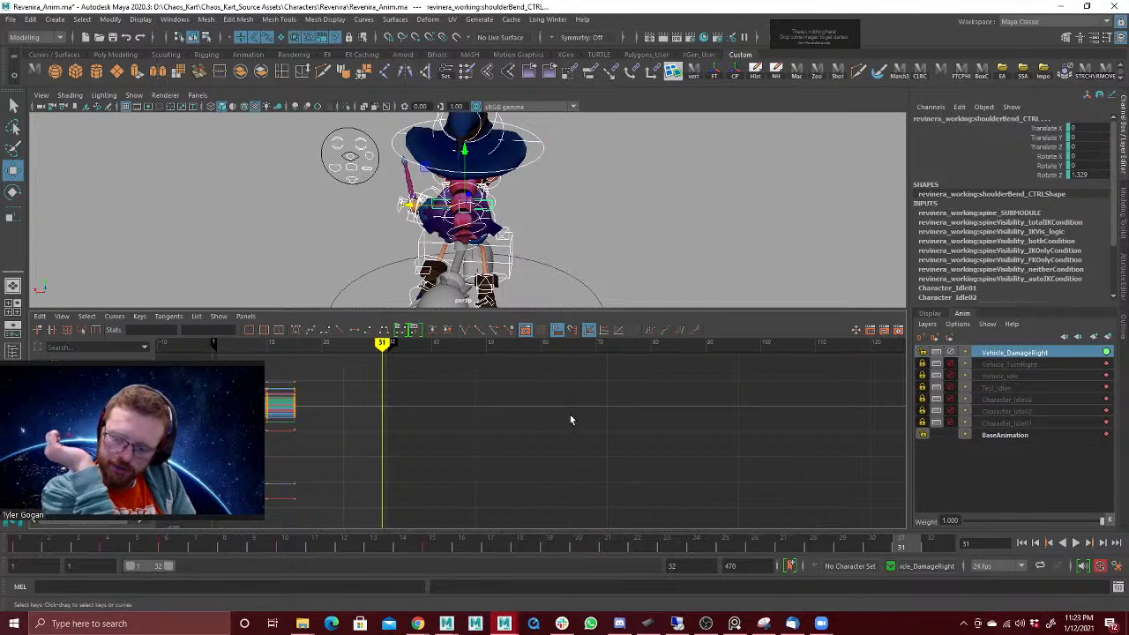
{"action": "key", "text": "a"}
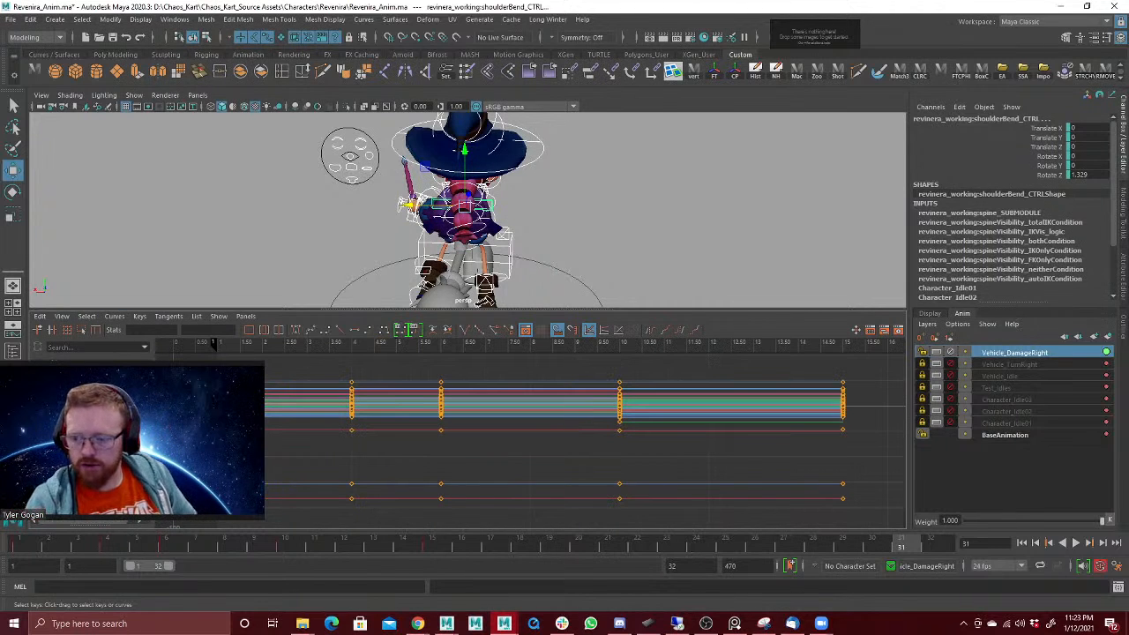
{"action": "left_click_drag", "start_coordinate": [256, 369], "coordinate": [703, 521]}
{"action": "left_click_drag", "start_coordinate": [875, 515], "coordinate": [856, 530]}
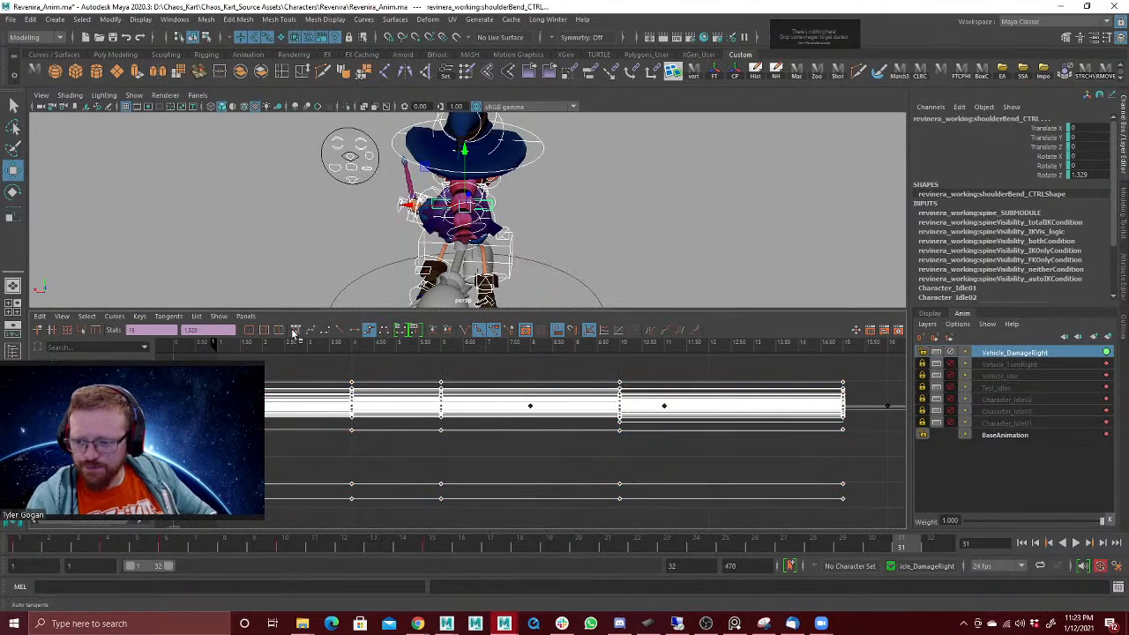
{"action": "key", "text": "space"}
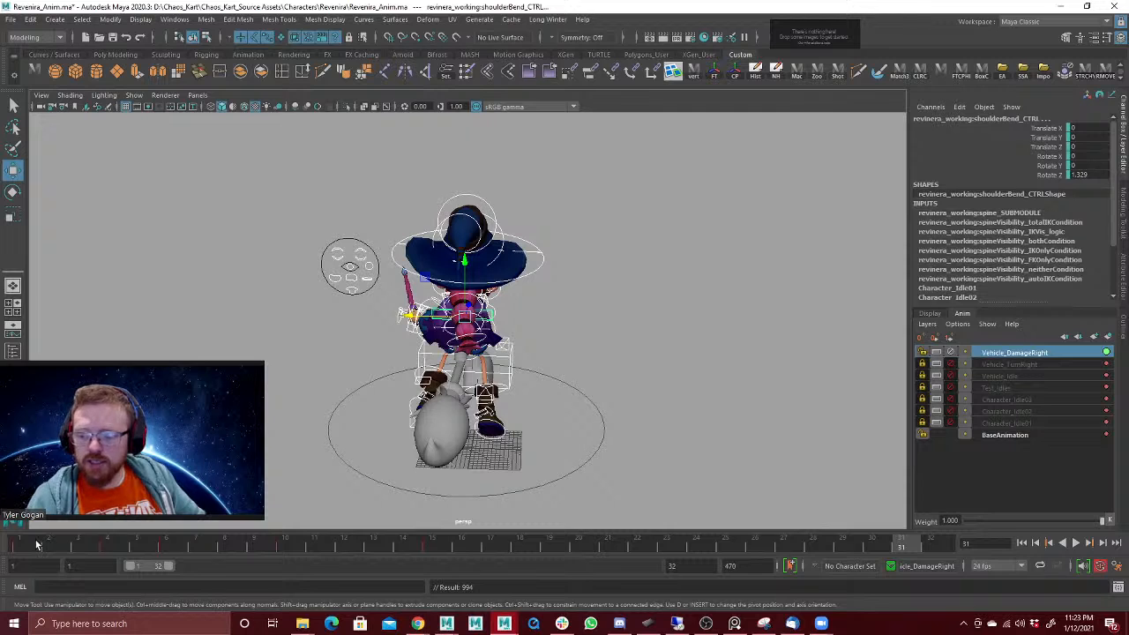
{"action": "key", "text": "alt+v"}
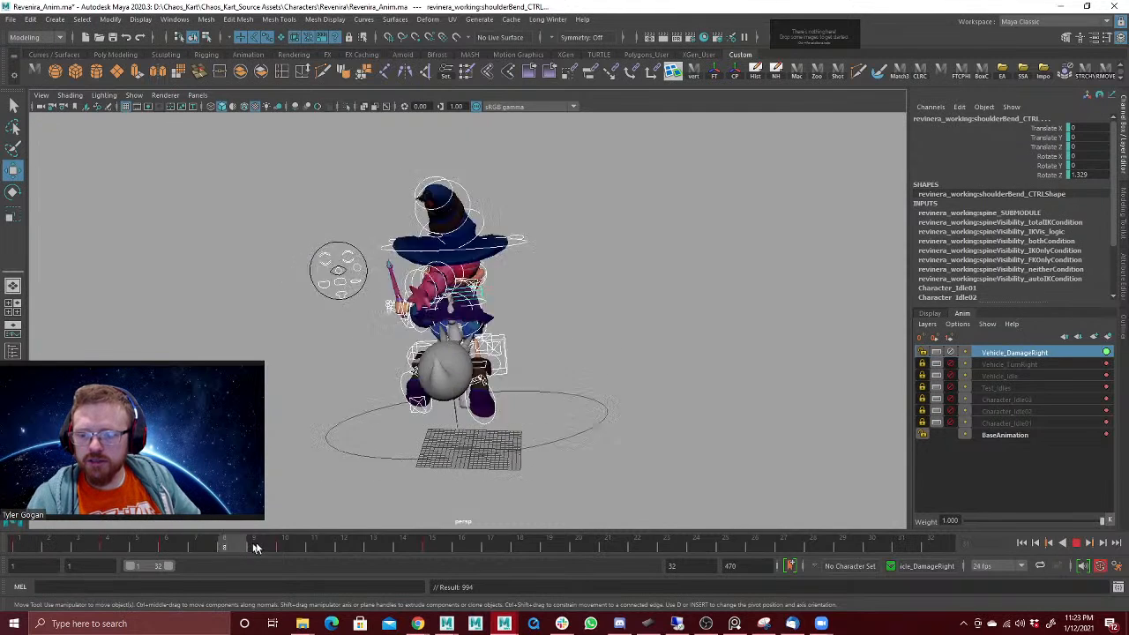
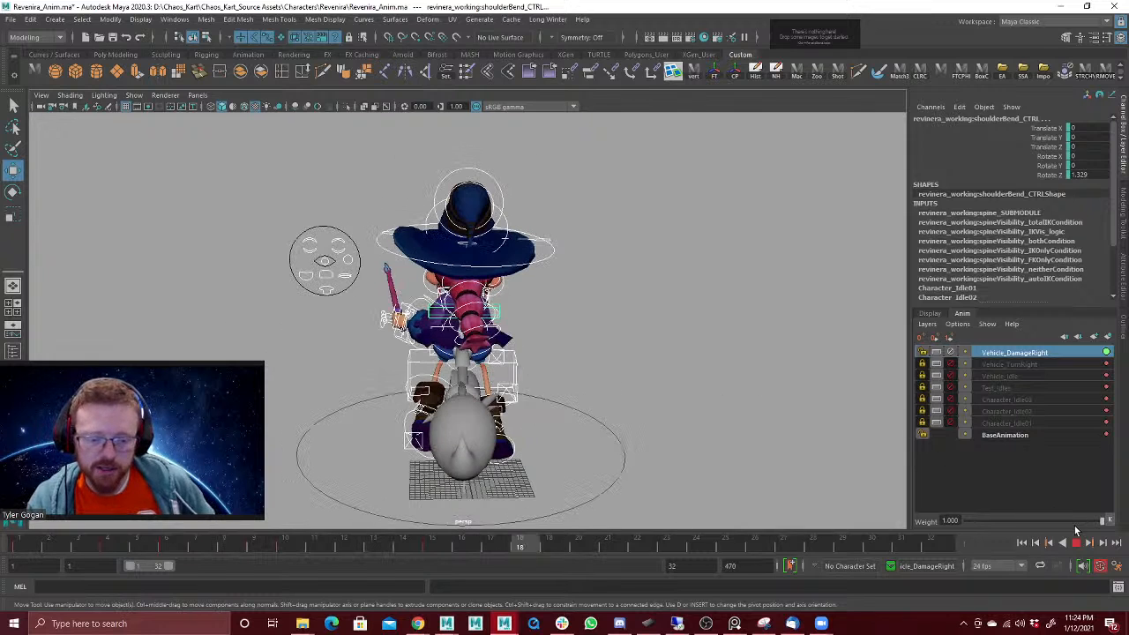
Step: Tilt the broom ride control farther over at frame 6, to about -30.8 in Rotate Z, and play back the reaction
{"action": "left_click", "coordinate": [1077, 544]}
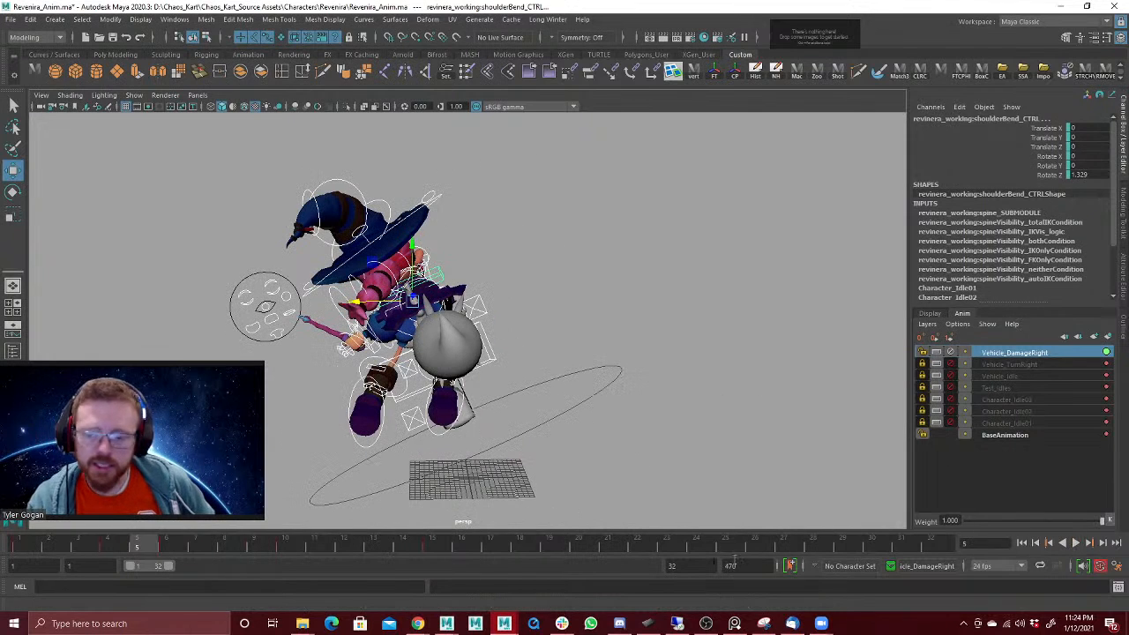
{"action": "left_click", "coordinate": [491, 330]}
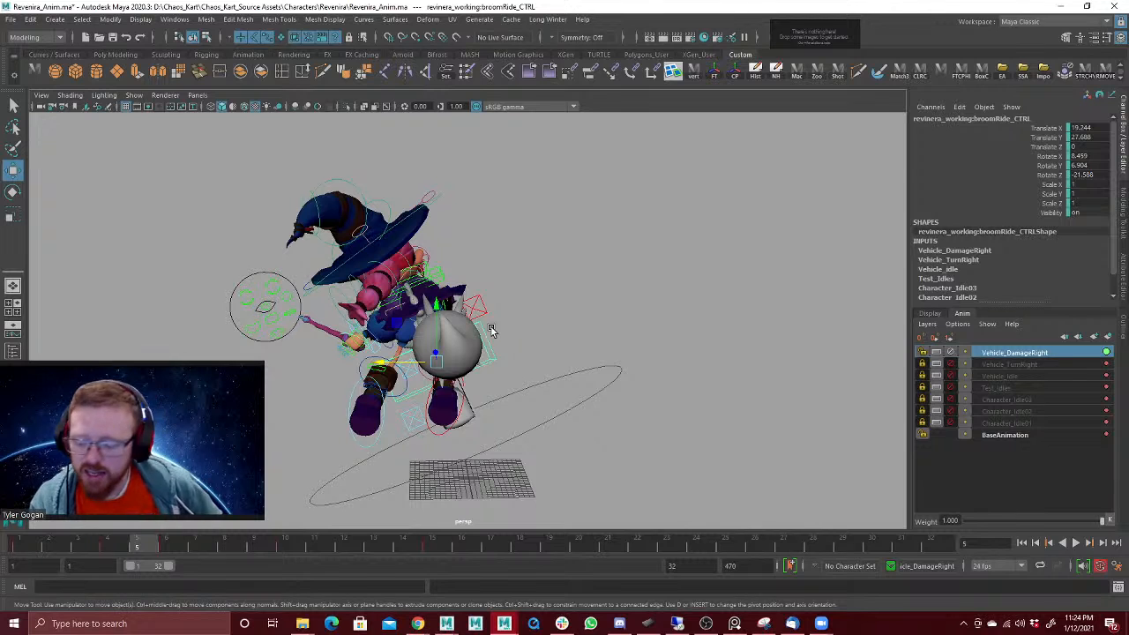
{"action": "key", "text": "e"}
{"action": "left_click_drag", "start_coordinate": [63, 552], "coordinate": [155, 550]}
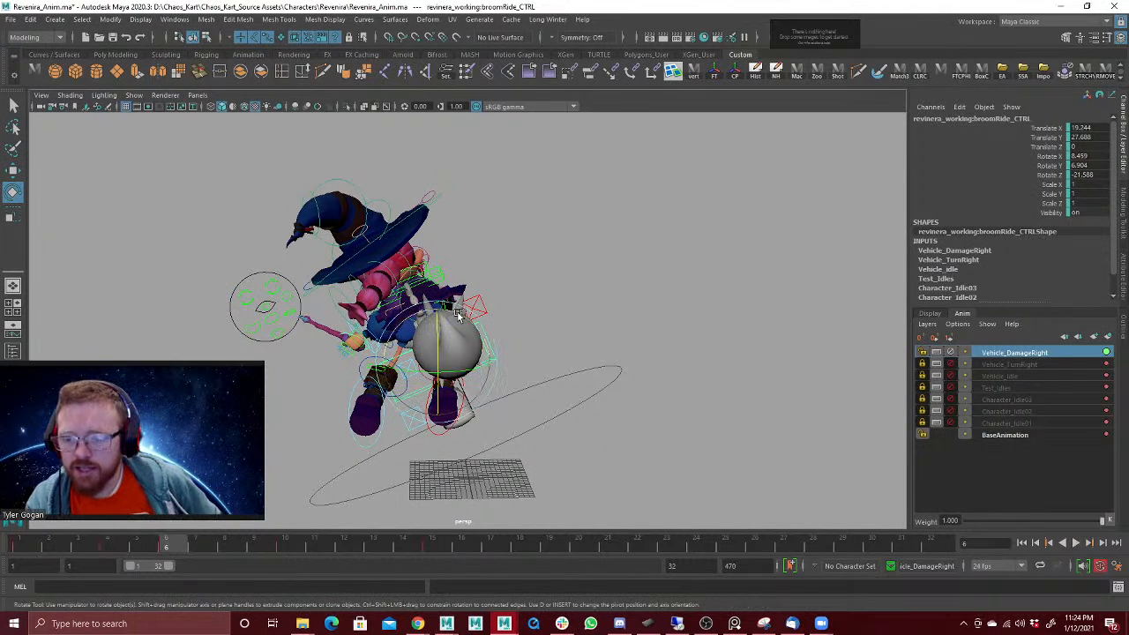
{"action": "left_click_drag", "start_coordinate": [458, 316], "coordinate": [448, 317]}
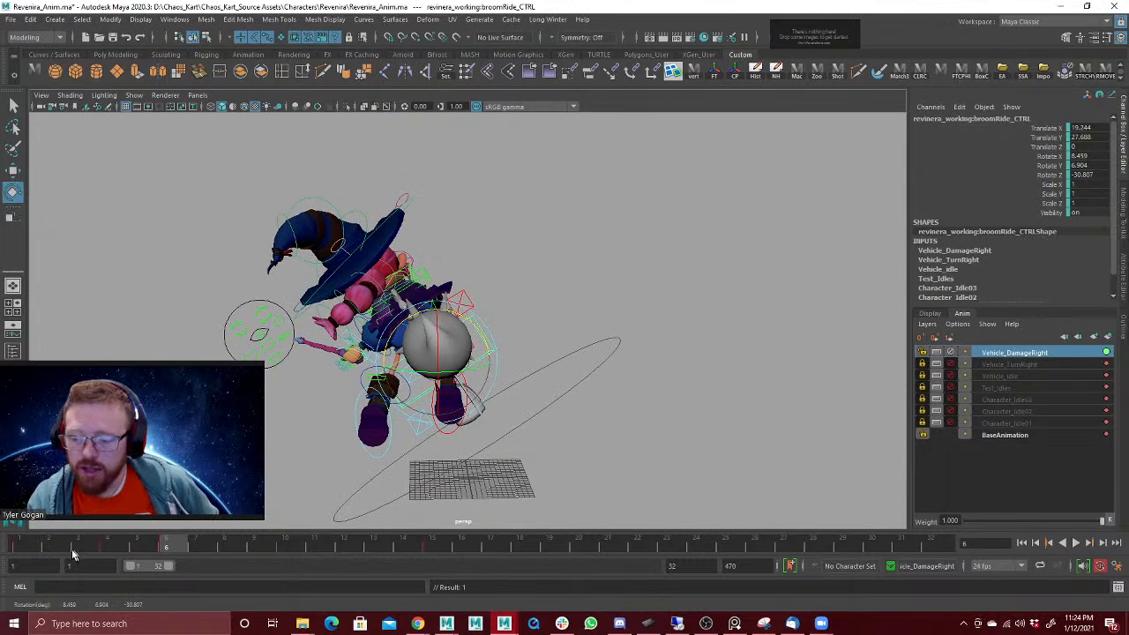
{"action": "key", "text": "alt+v"}
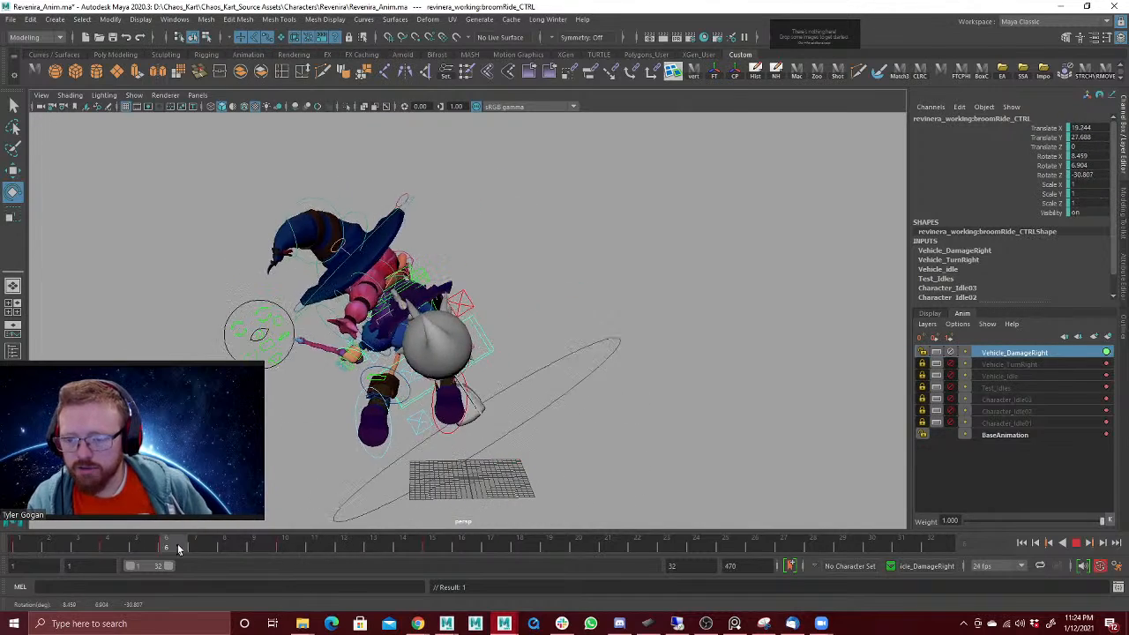
{"action": "left_click_drag", "start_coordinate": [306, 527], "coordinate": [136, 537]}
{"action": "key", "text": "alt+v"}
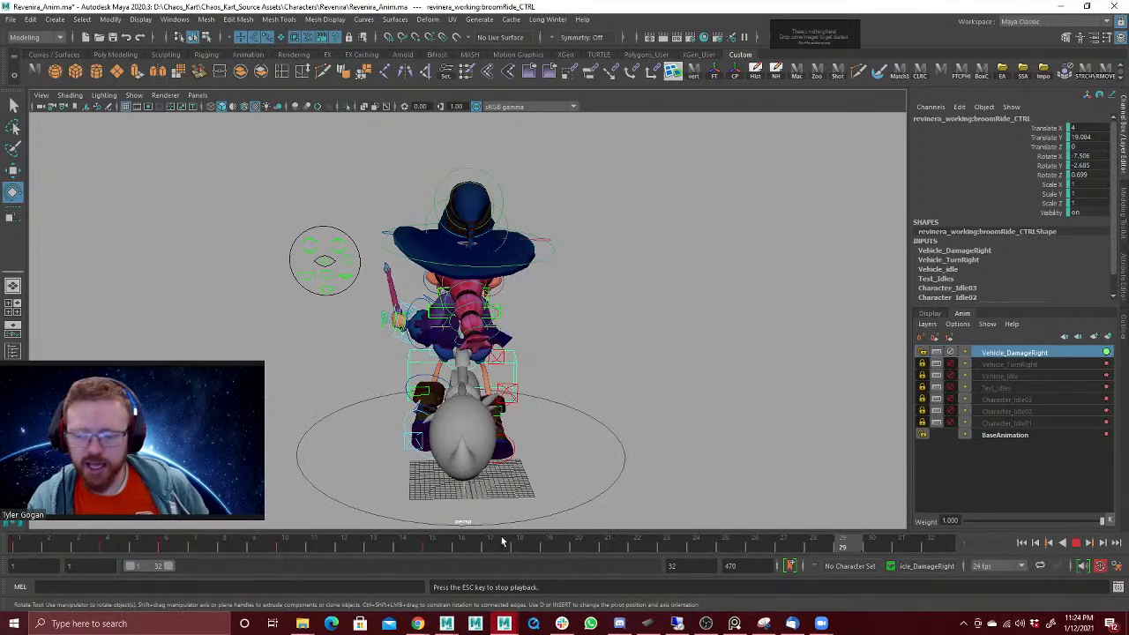
{"action": "key", "text": "alt+v"}
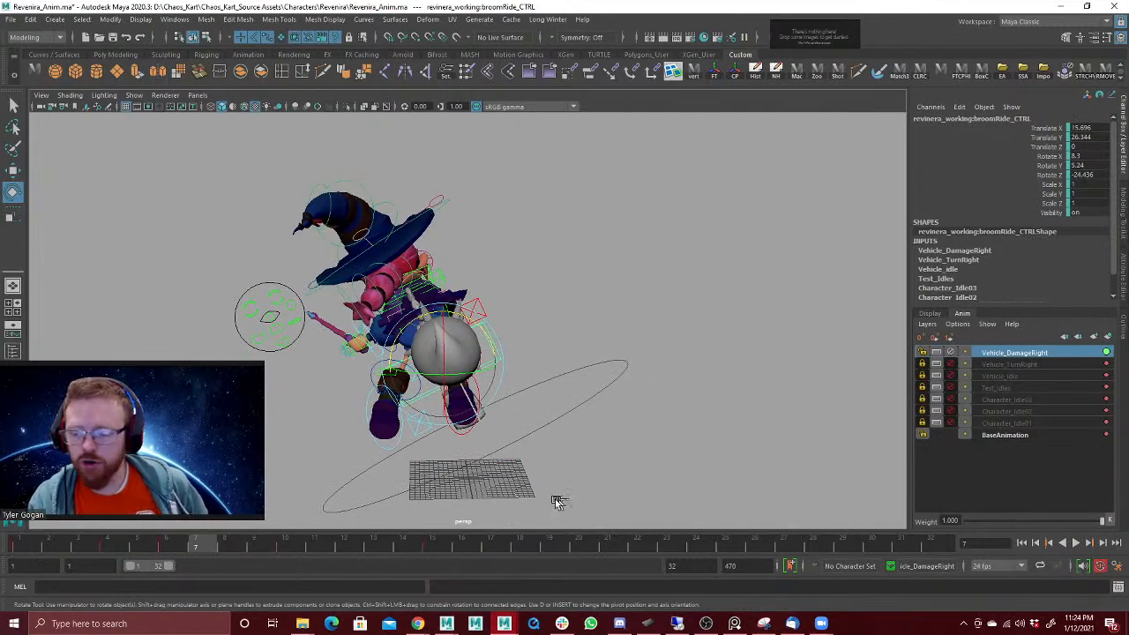
Step: Undo the broom tilt to compare playback without it, redo the tilt and play back again
{"action": "key", "text": "ctrl+z"}
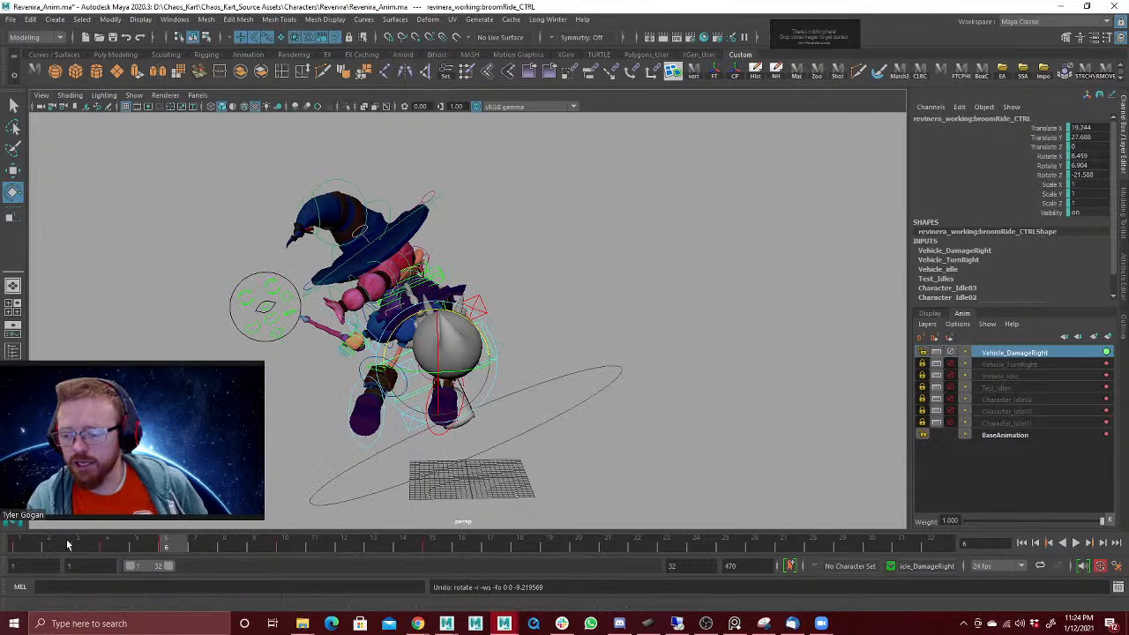
{"action": "key", "text": "alt+v"}
{"action": "key", "text": "alt+v"}
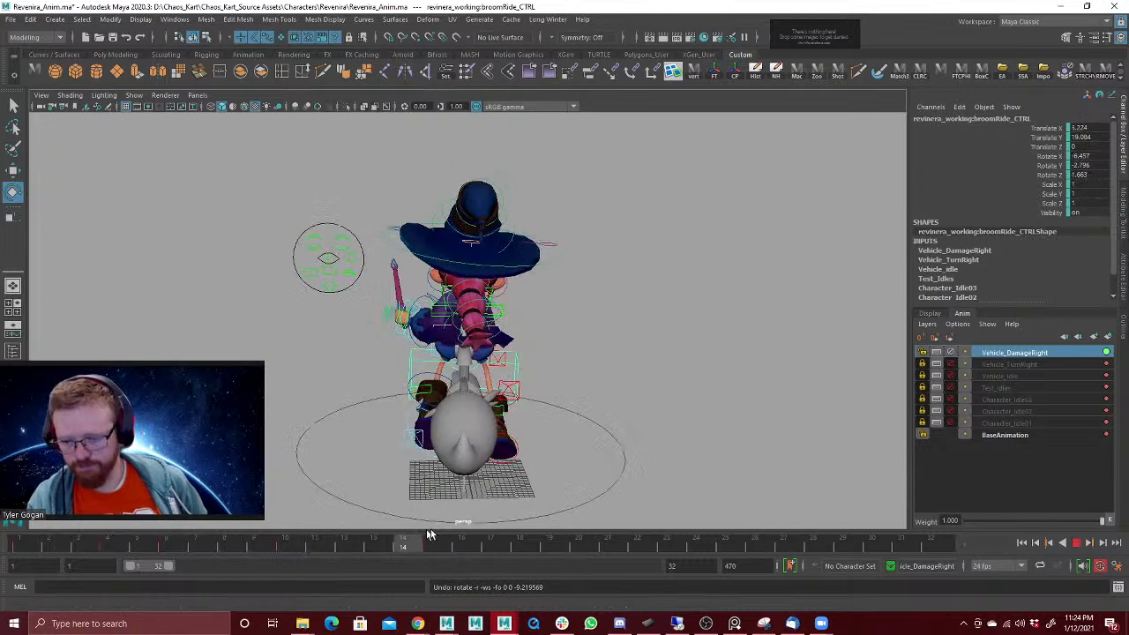
{"action": "key", "text": "shift+z"}
{"action": "key", "text": "shift+z"}
{"action": "key", "text": "shift+z"}
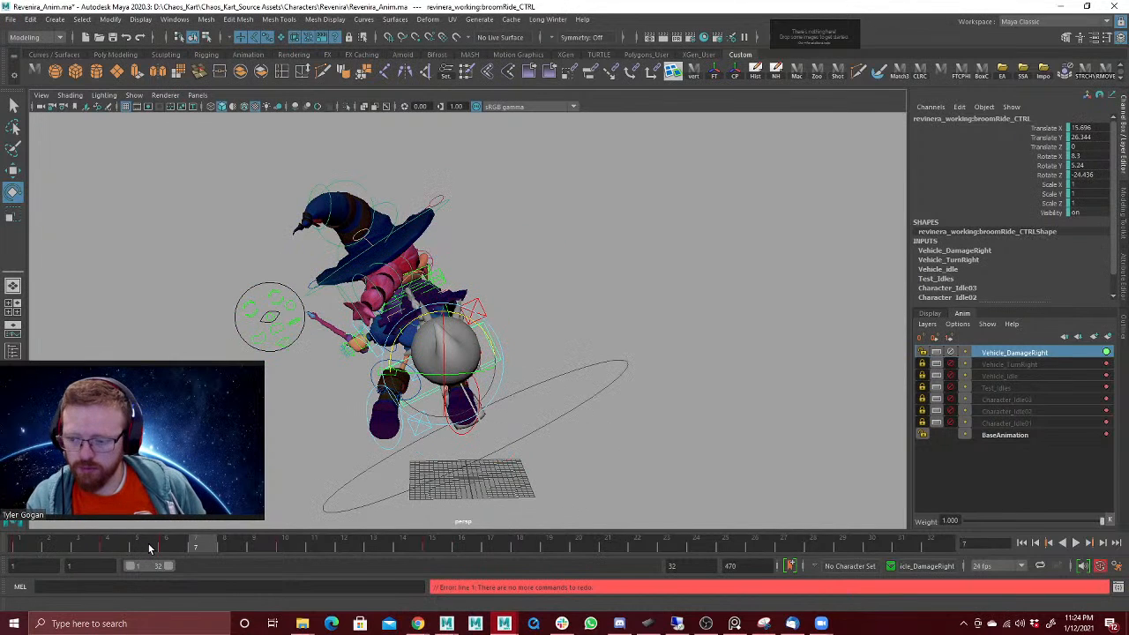
{"action": "left_click", "coordinate": [125, 543]}
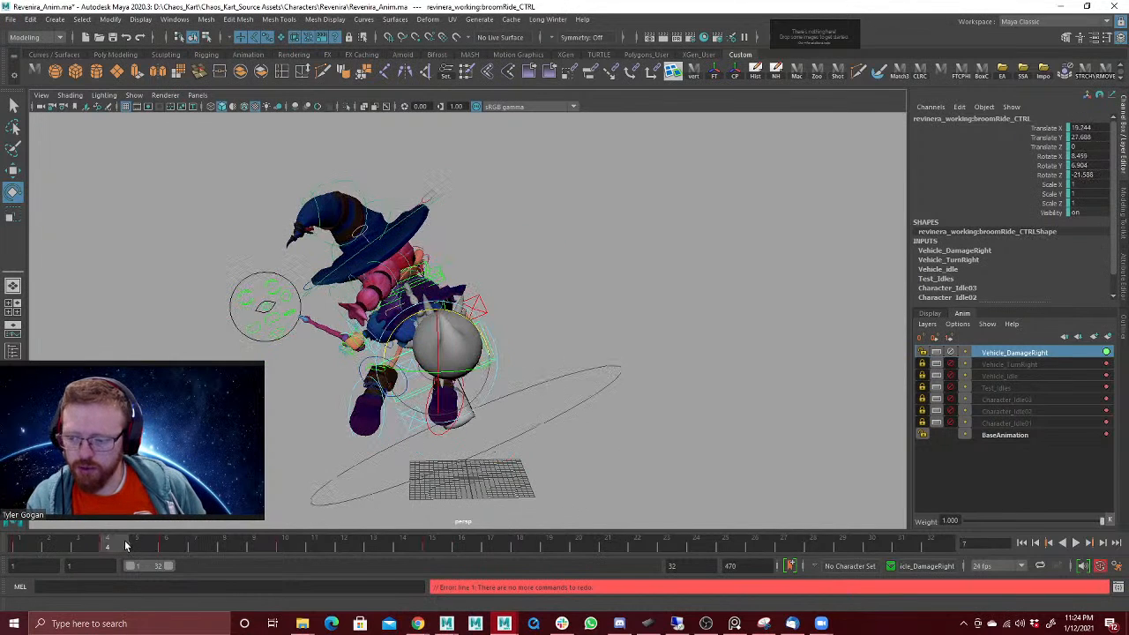
{"action": "key", "text": "alt+v"}
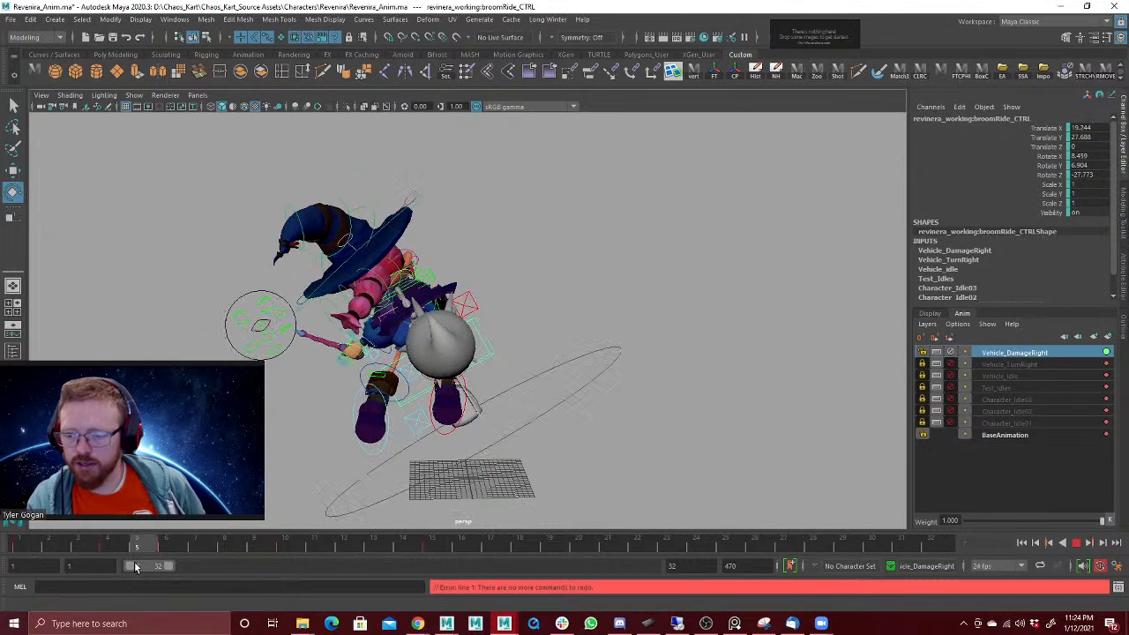
{"action": "key", "text": "alt+v"}
Step: Raise the broom ride control slightly at frame 6, to about 28 in Translate Y, and play back the motion
{"action": "key", "text": "w"}
{"action": "middle_click_drag", "start_coordinate": [435, 303], "coordinate": [435, 303]}
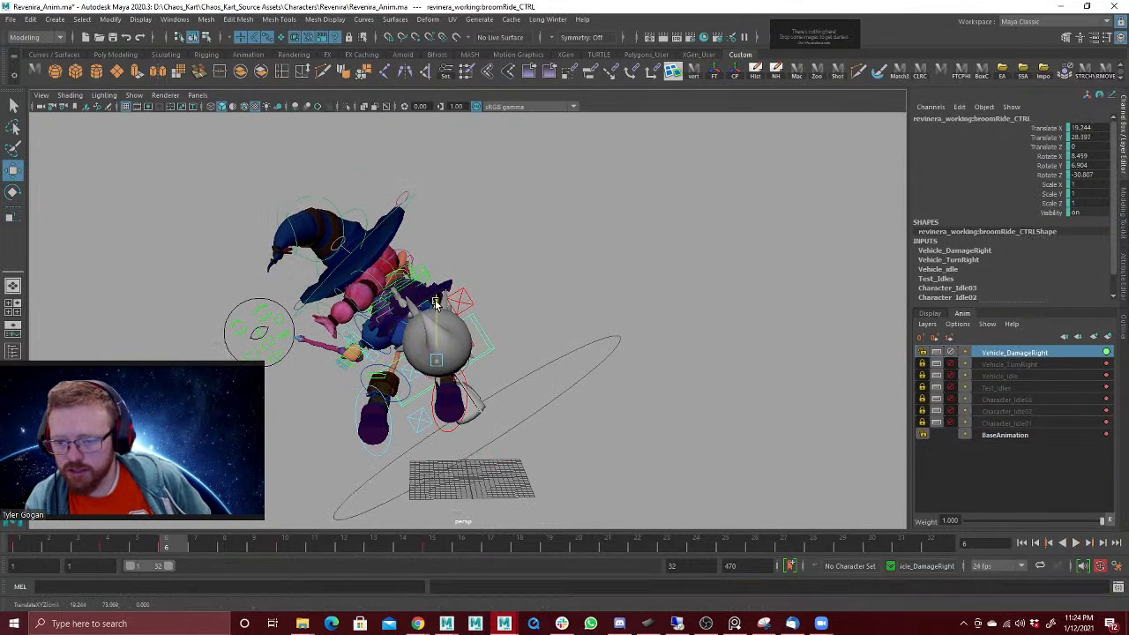
{"action": "key", "text": "alt+v"}
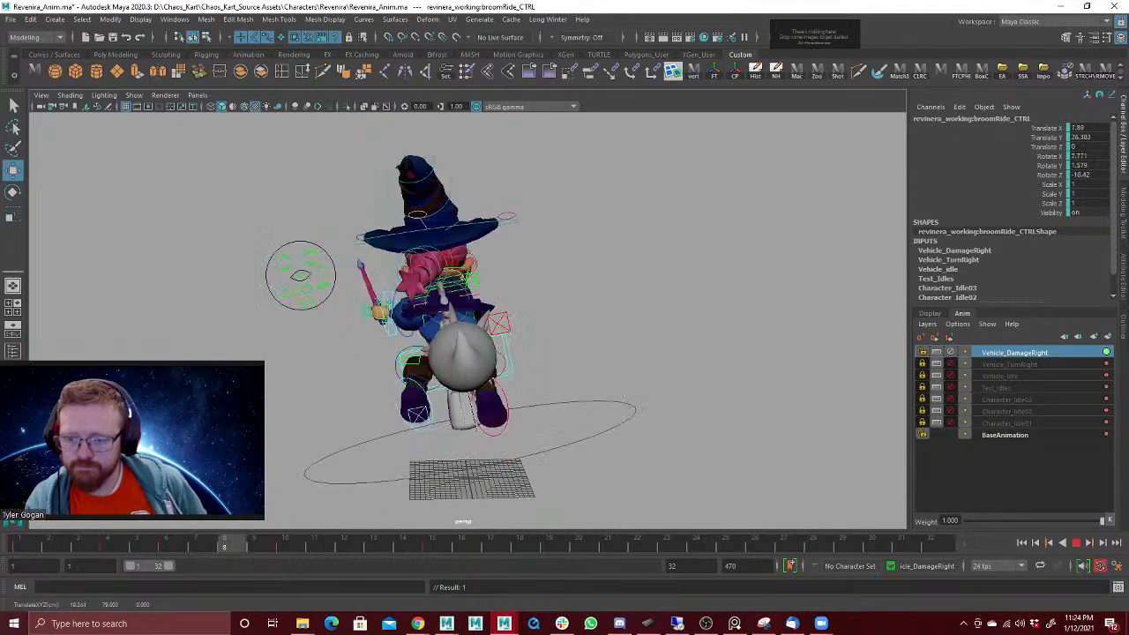
{"action": "key", "text": "alt+v"}
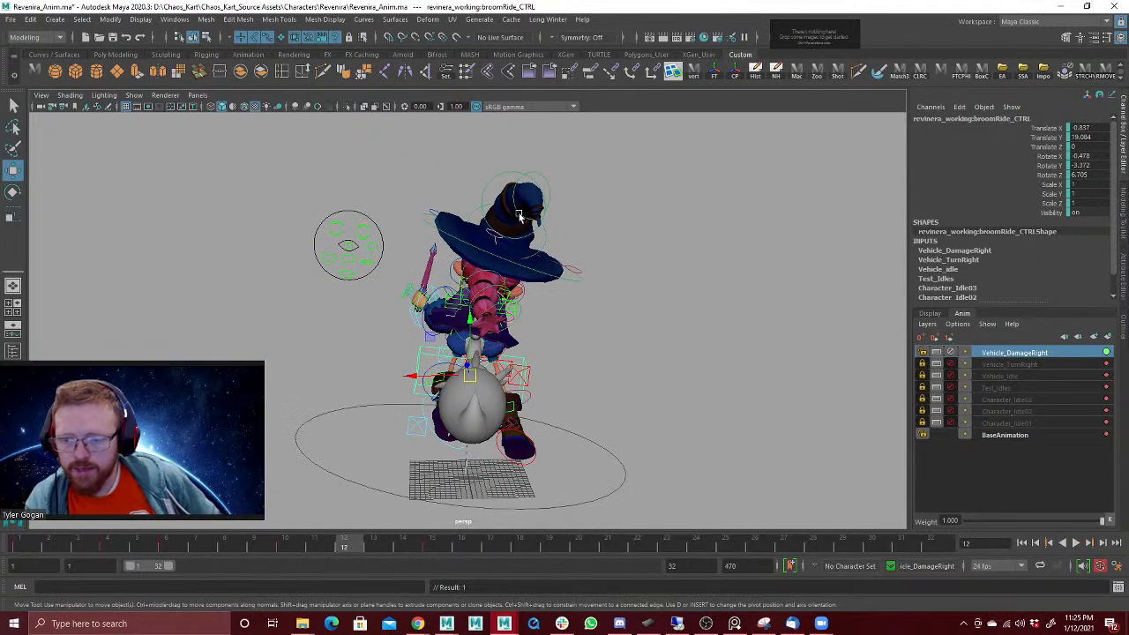
Step: Select the head control and examine the head's motion through the recoil from closer and farther behind the character
{"action": "left_click_drag", "start_coordinate": [532, 278], "coordinate": [522, 303], "text": "alt"}
{"action": "left_click", "coordinate": [447, 283]}
{"action": "left_click_drag", "start_coordinate": [597, 279], "coordinate": [371, 280], "text": "alt"}
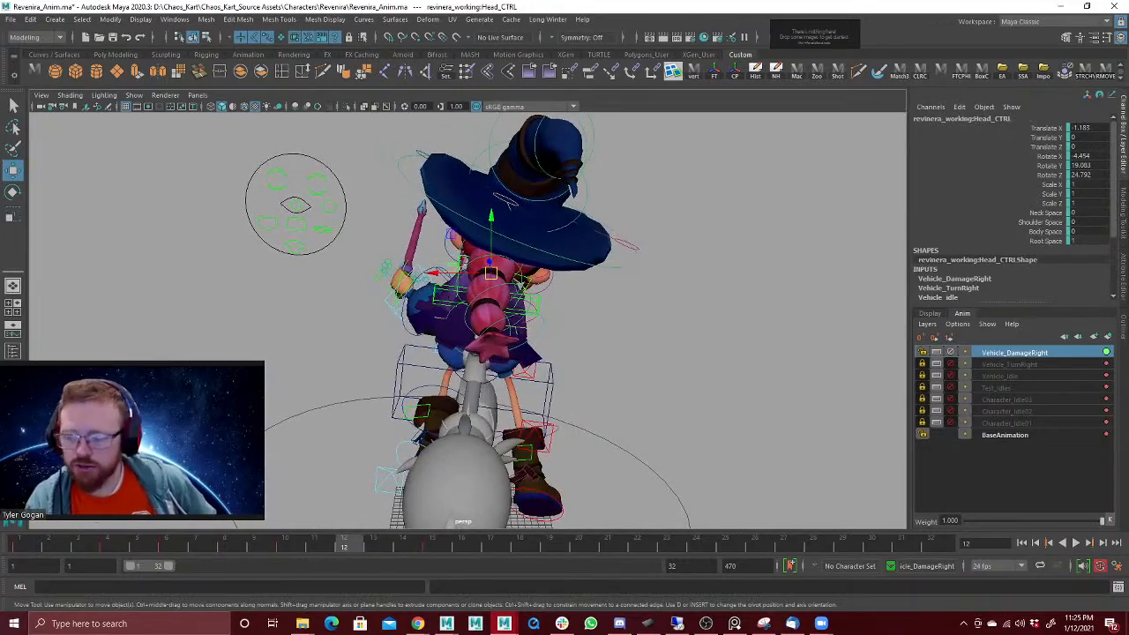
{"action": "left_click_drag", "start_coordinate": [51, 544], "coordinate": [355, 472]}
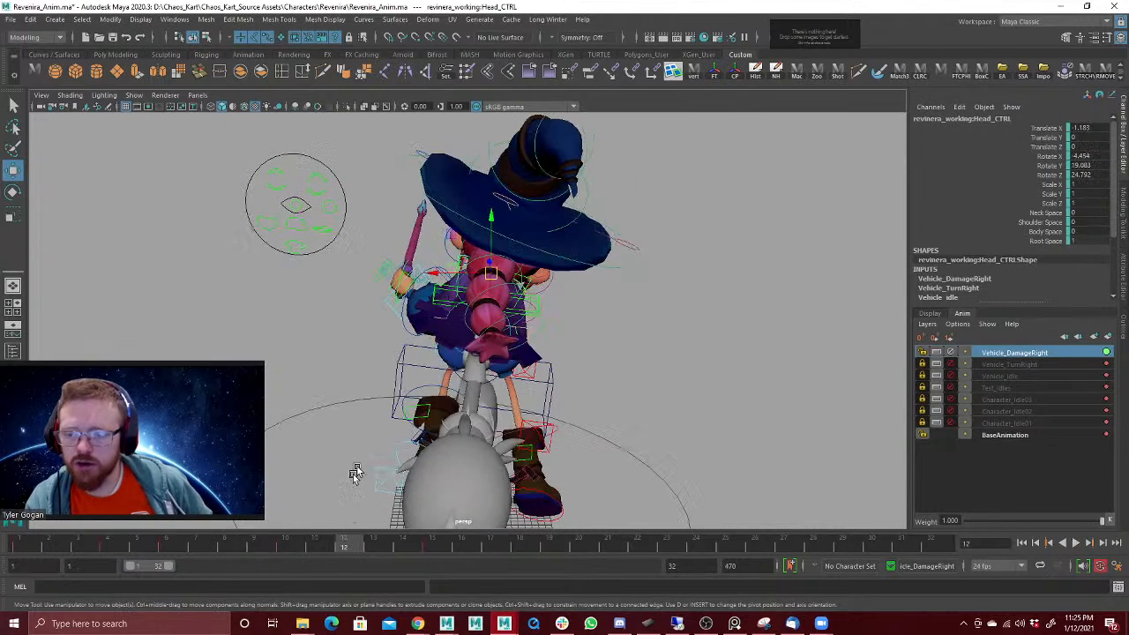
{"action": "left_click_drag", "start_coordinate": [562, 302], "coordinate": [435, 422], "text": "alt"}
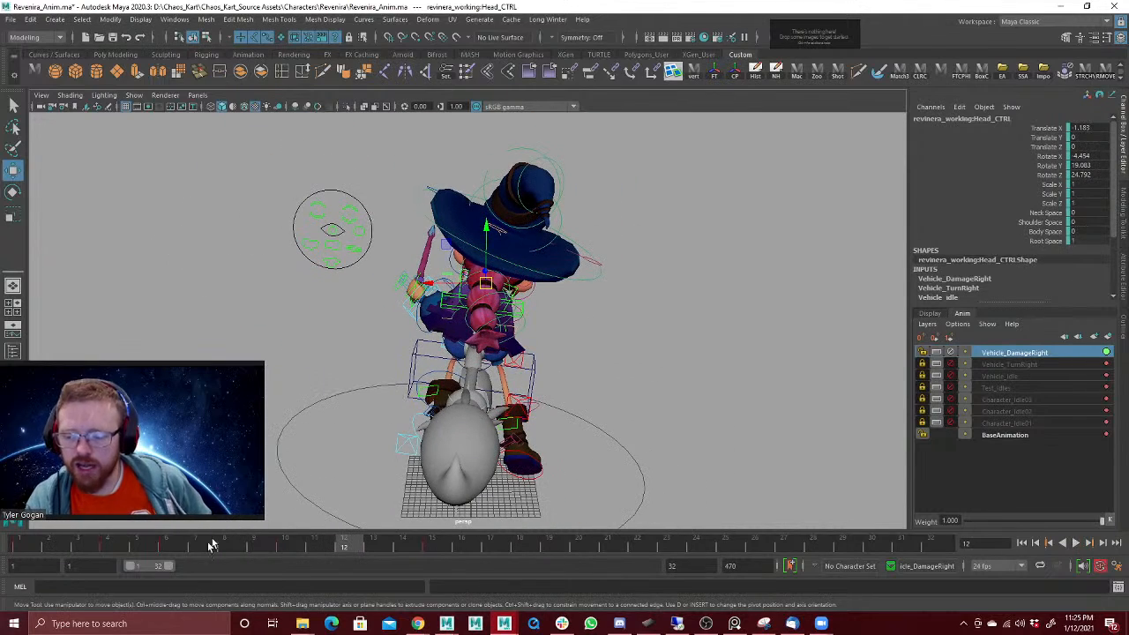
{"action": "key", "text": "alt+v"}
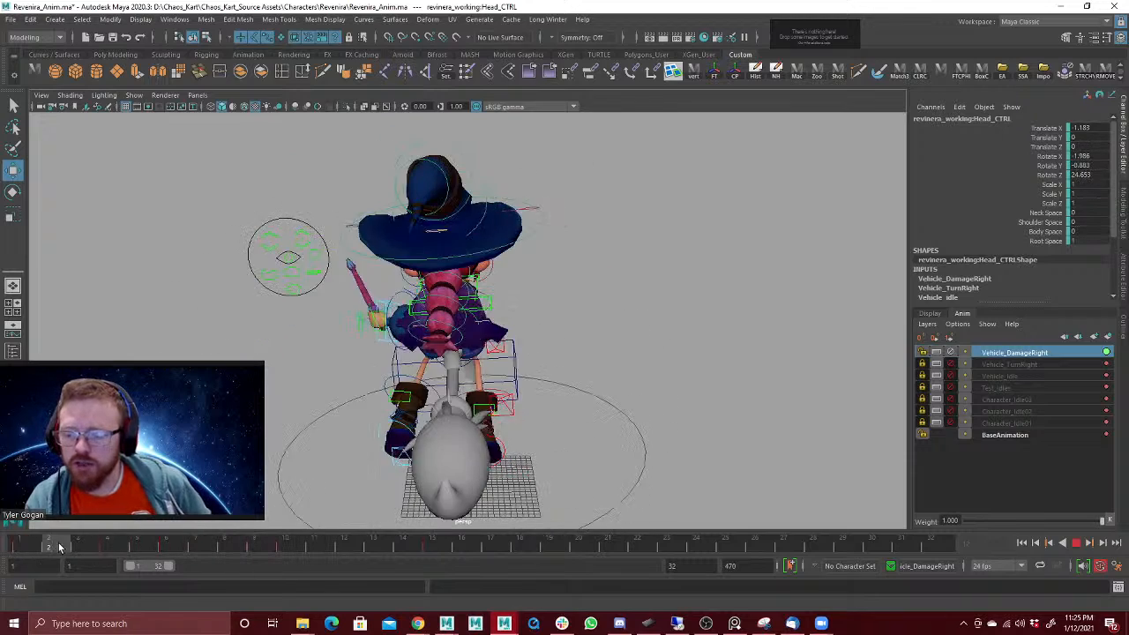
{"action": "left_click", "coordinate": [109, 538]}
{"action": "left_click_drag", "start_coordinate": [328, 363], "coordinate": [331, 381], "text": "alt"}
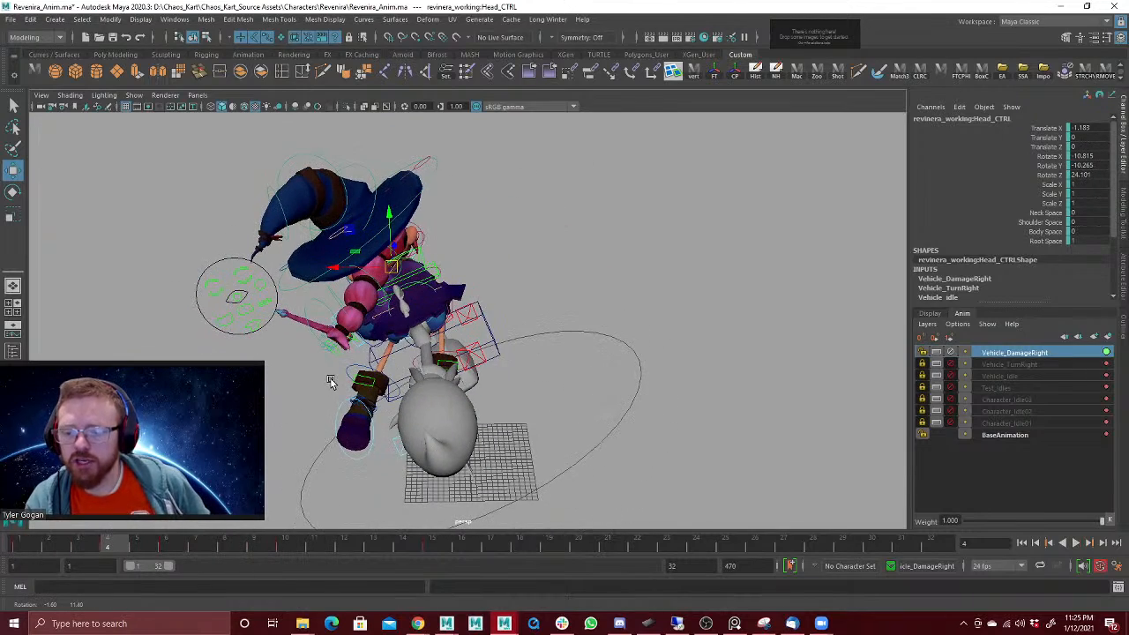
{"action": "key", "text": "alt+v"}
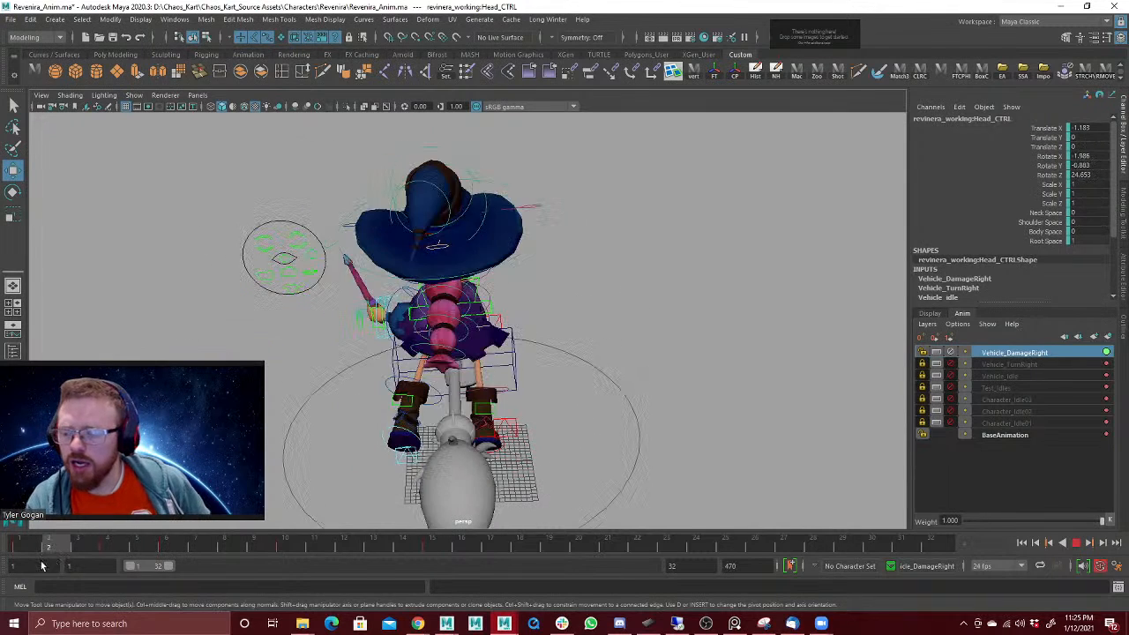
Step: Try turning the head against the recoil at frame 2, to about 8.7, 24.7, 27 in Rotate X, Y, Z, and play back
{"action": "left_click", "coordinate": [51, 545]}
{"action": "key", "text": "e"}
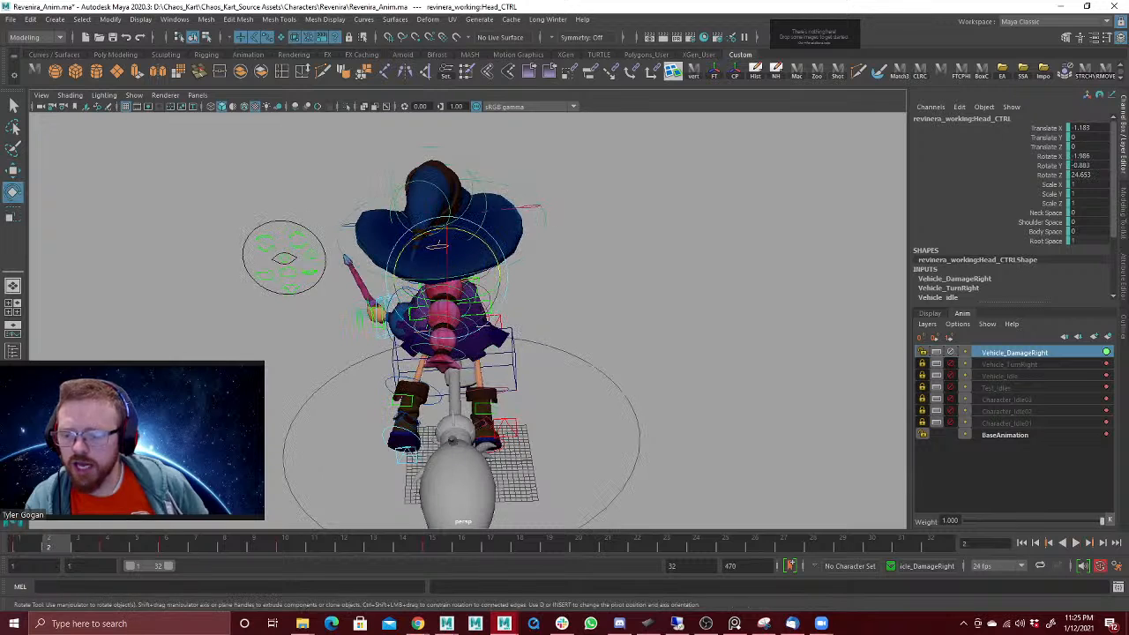
{"action": "left_click_drag", "start_coordinate": [469, 235], "coordinate": [483, 240]}
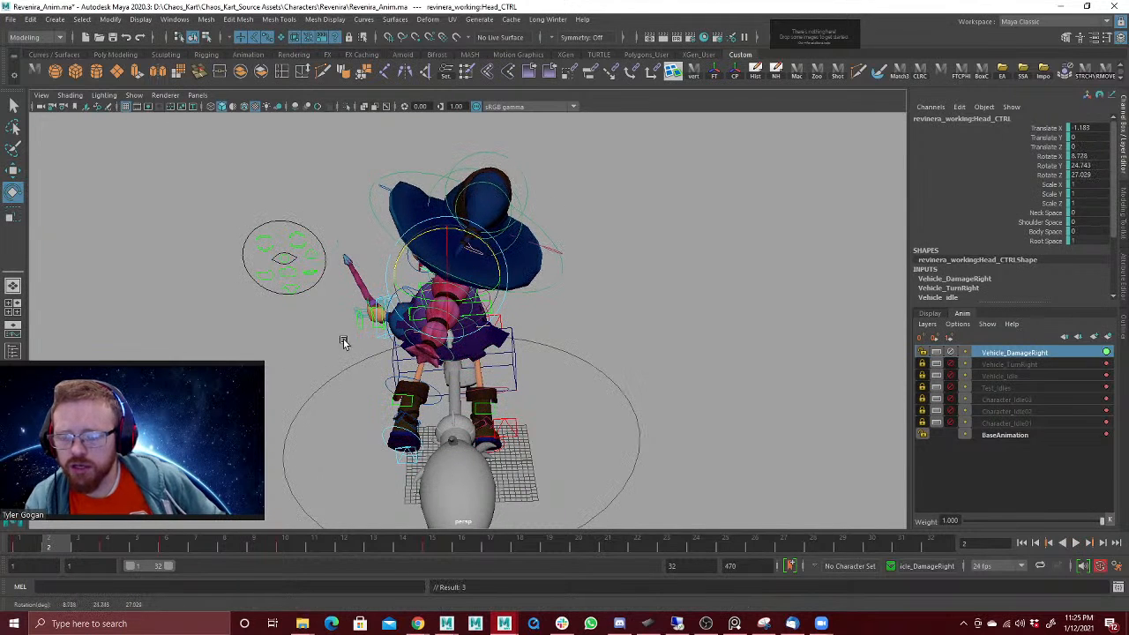
{"action": "key", "text": "alt+v"}
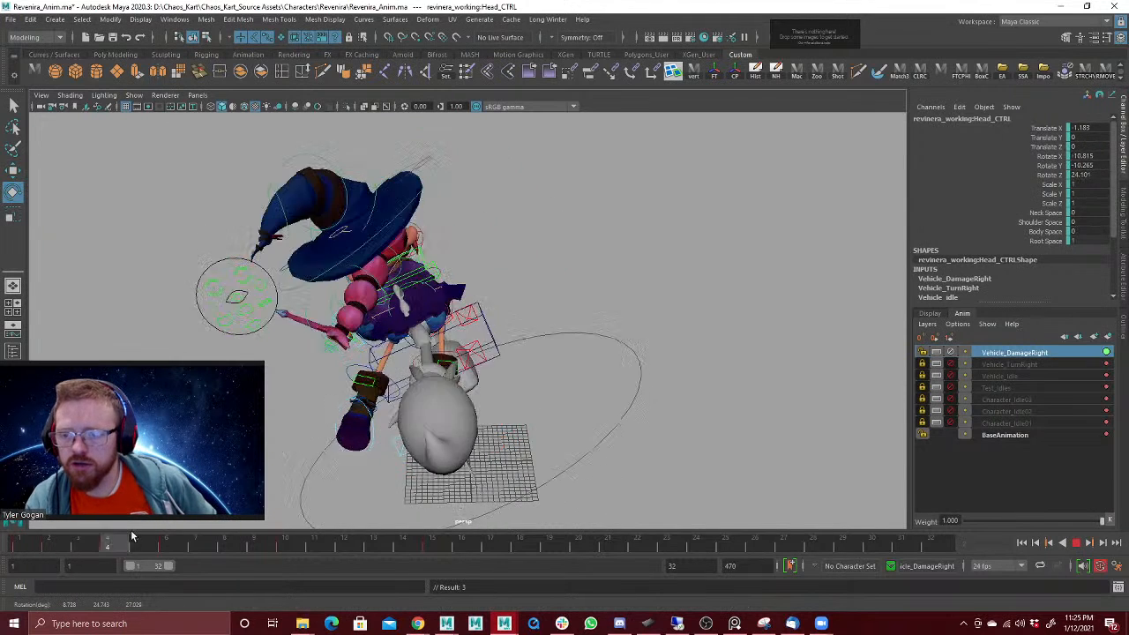
Step: Shift the damage reaction keys from frames 4 through 15 two frames later, to frames 6 through 17, and play back the delayed recoil
{"action": "left_click_drag", "start_coordinate": [73, 545], "coordinate": [427, 542], "text": "shift"}
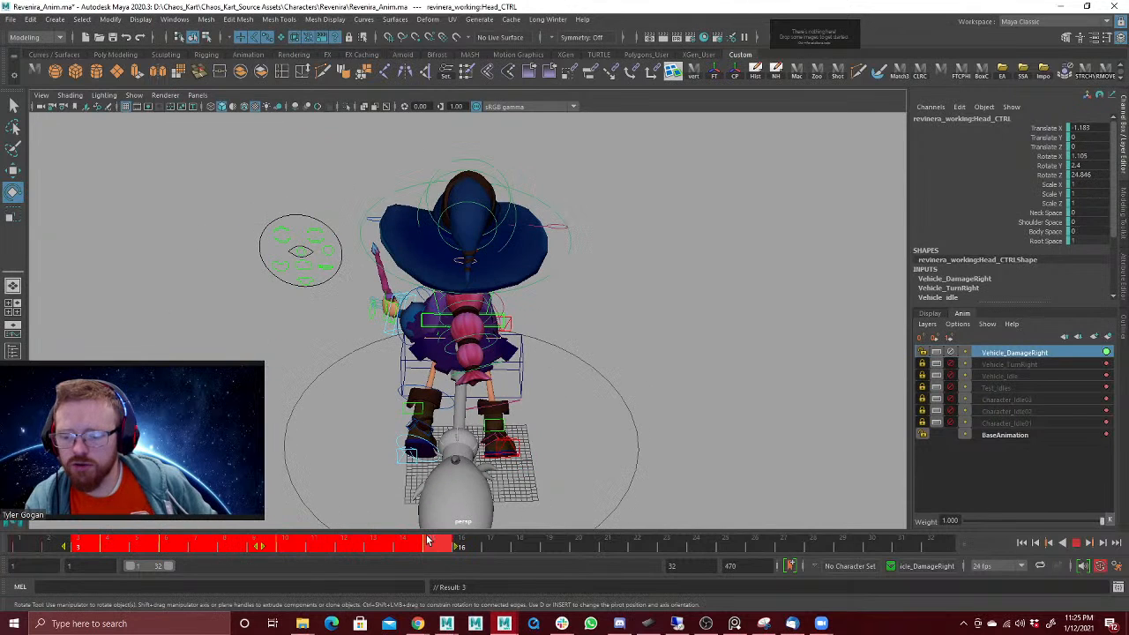
{"action": "right_click", "coordinate": [261, 548]}
{"action": "left_click", "coordinate": [257, 550]}
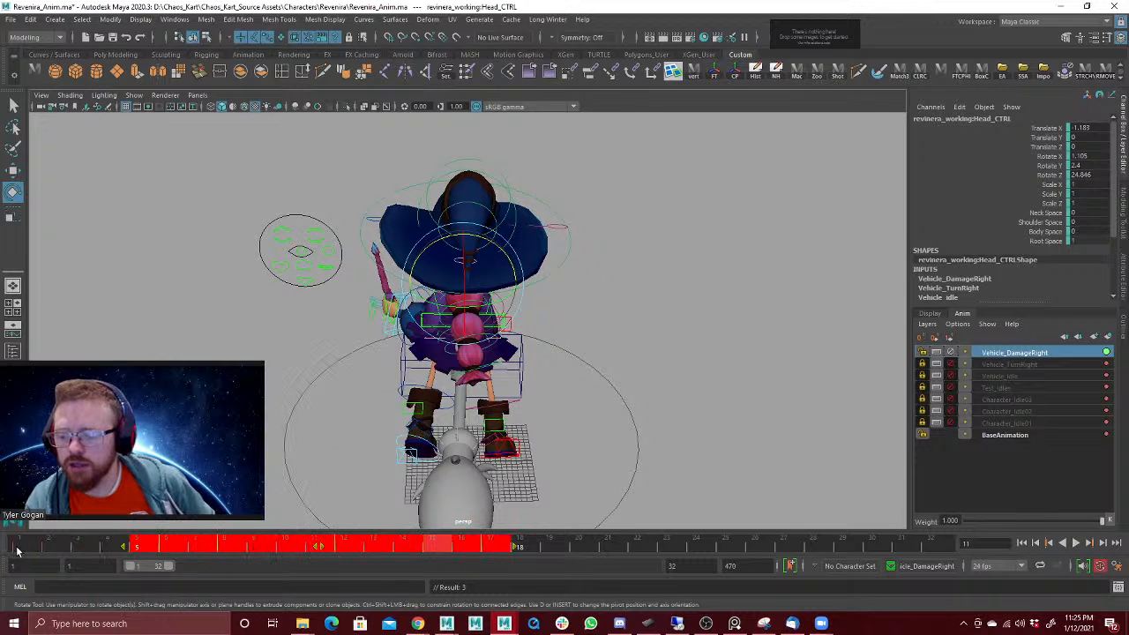
{"action": "left_click", "coordinate": [76, 547]}
{"action": "key", "text": "alt+v"}
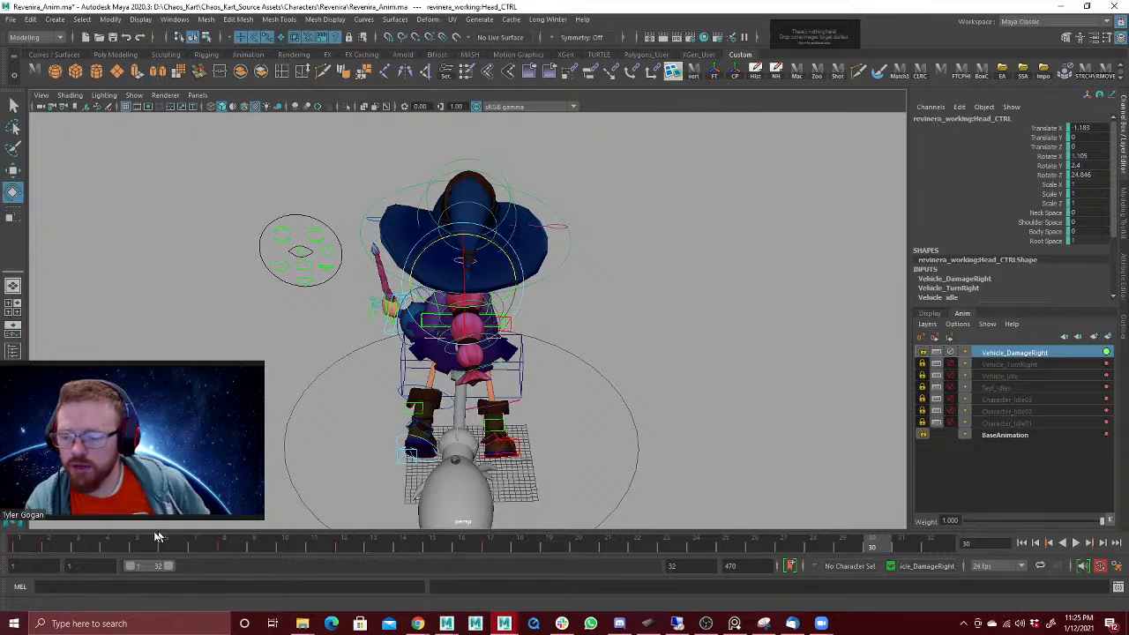
{"action": "mouse_move", "coordinate": [57, 546]}
{"action": "left_mouse_down"}
{"action": "mouse_move", "coordinate": [20, 547]}
{"action": "mouse_move", "coordinate": [41, 549]}
{"action": "left_mouse_up"}
{"action": "key", "text": "alt+v"}
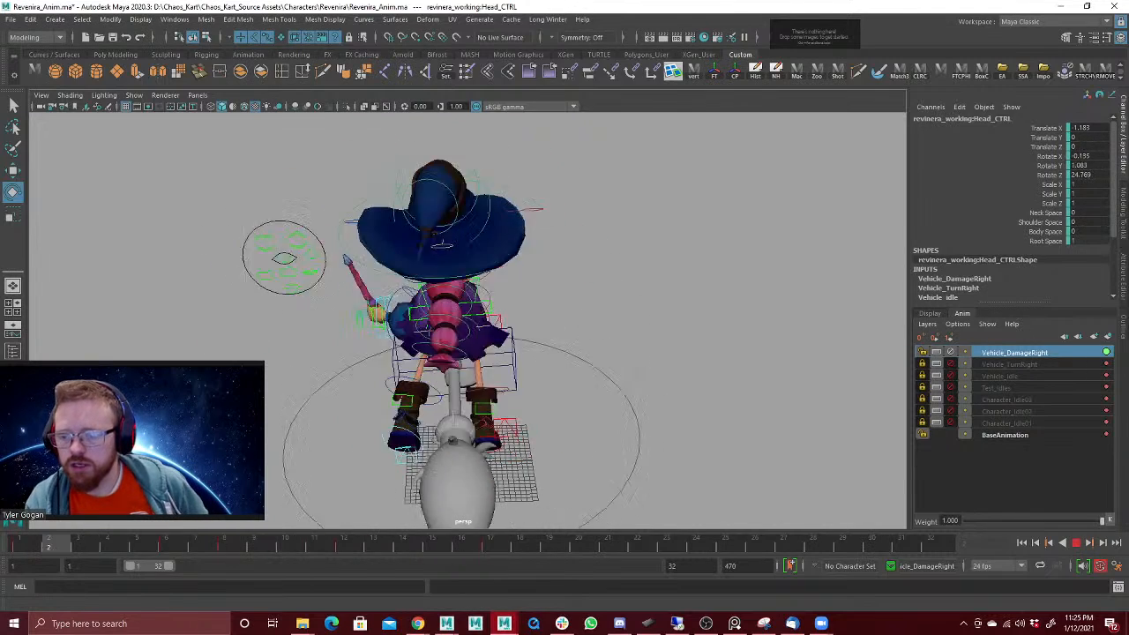
Step: Try counter-rotating the head at frame 3, play back the change and undo the rotation
{"action": "key", "text": "alt+v"}
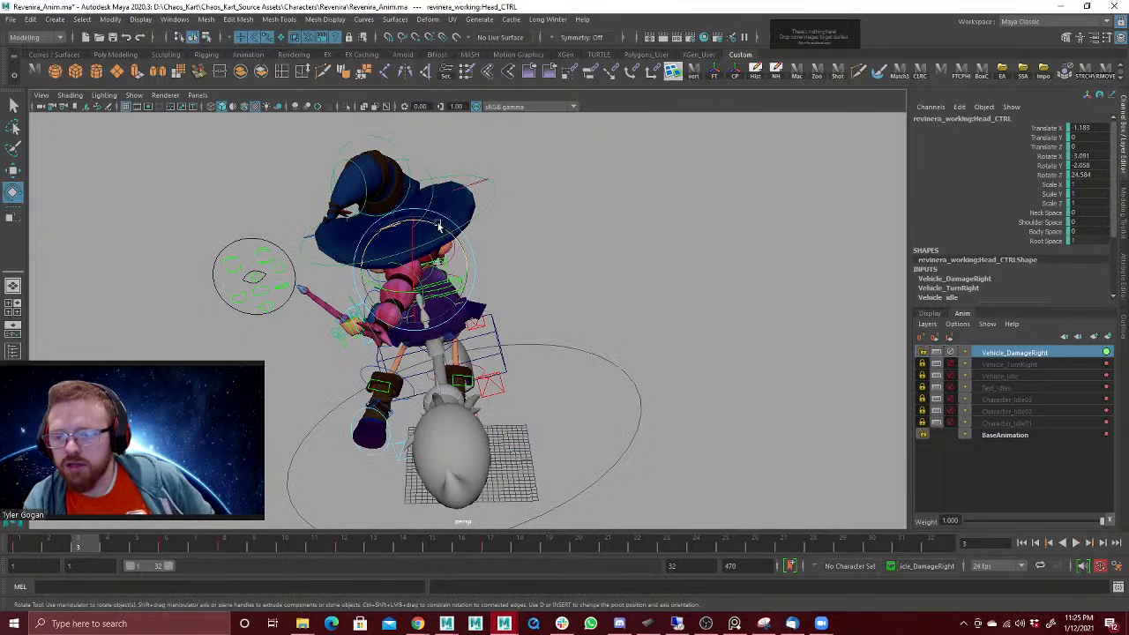
{"action": "left_click_drag", "start_coordinate": [438, 224], "coordinate": [453, 238]}
{"action": "key", "text": "alt+v"}
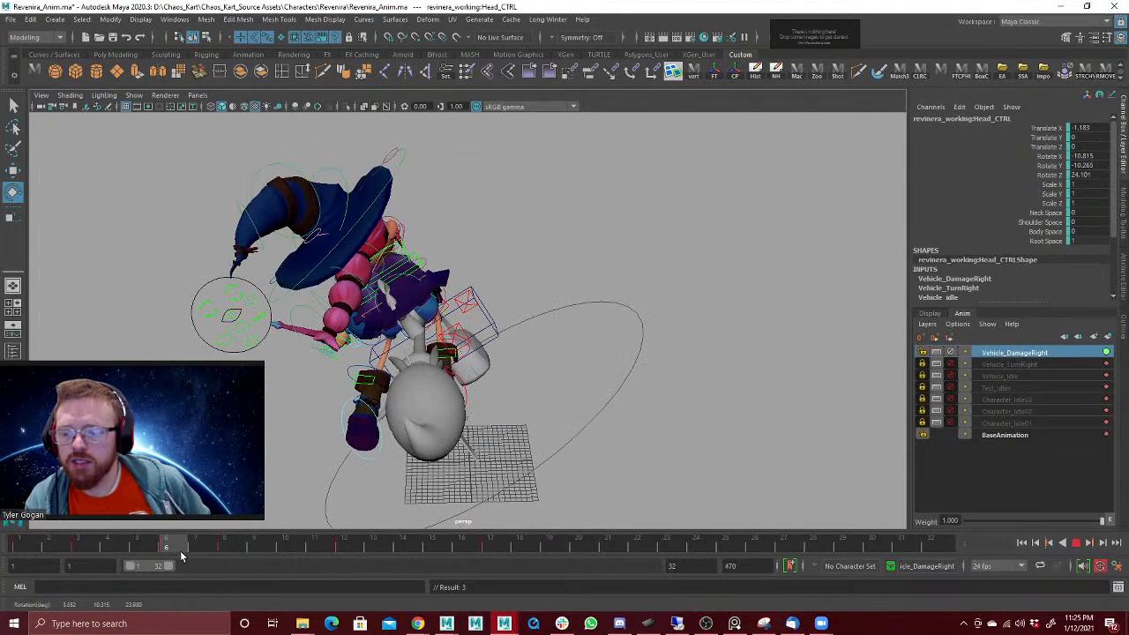
{"action": "mouse_move", "coordinate": [188, 551]}
{"action": "left_mouse_down"}
{"action": "mouse_move", "coordinate": [137, 566]}
{"action": "mouse_move", "coordinate": [181, 554]}
{"action": "left_mouse_up"}
{"action": "key", "text": "ctrl+z"}
{"action": "key", "text": "ctrl+z"}
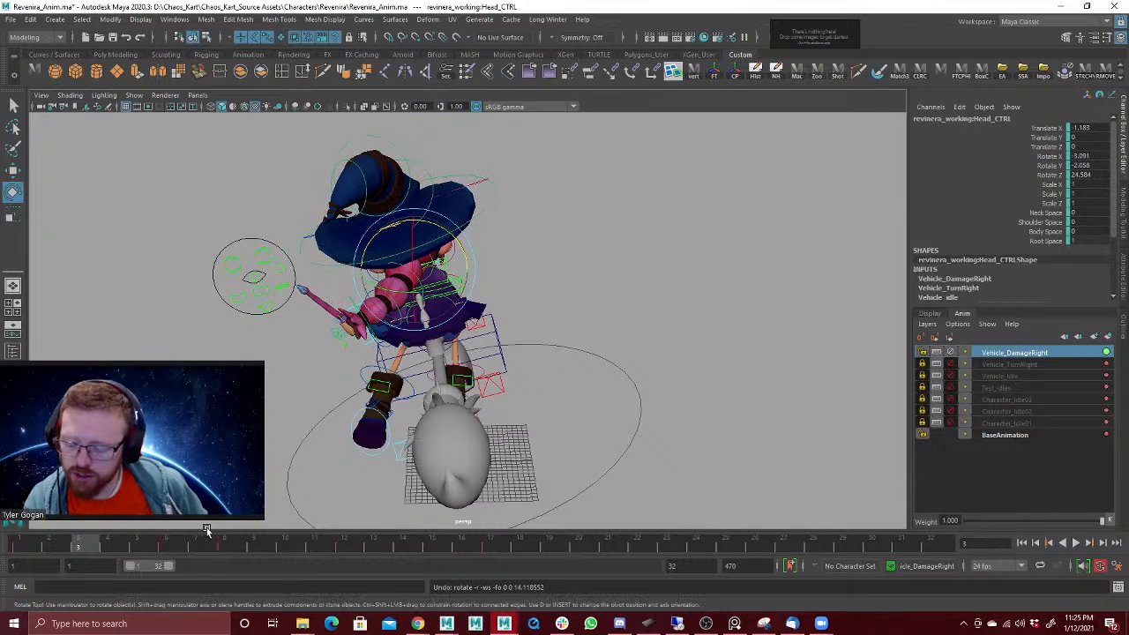
Step: Save the scene and play back the damage reaction from a slightly shifted rear view
{"action": "left_click_drag", "start_coordinate": [585, 297], "coordinate": [566, 336], "text": "alt"}
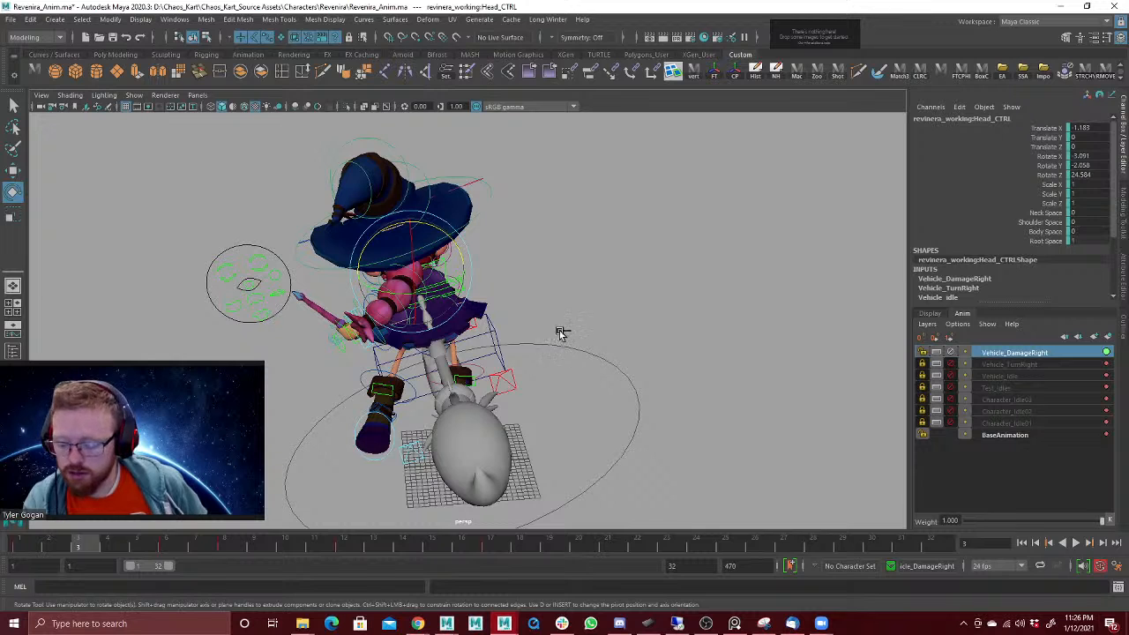
{"action": "key", "text": "ctrl+s"}
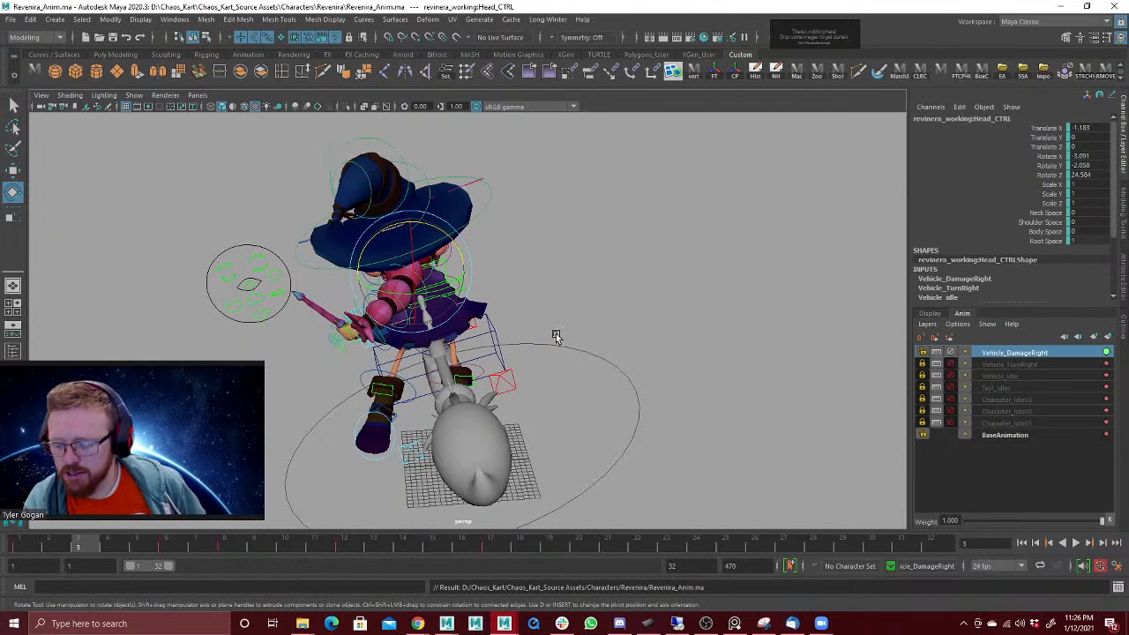
{"action": "key", "text": "alt+v"}
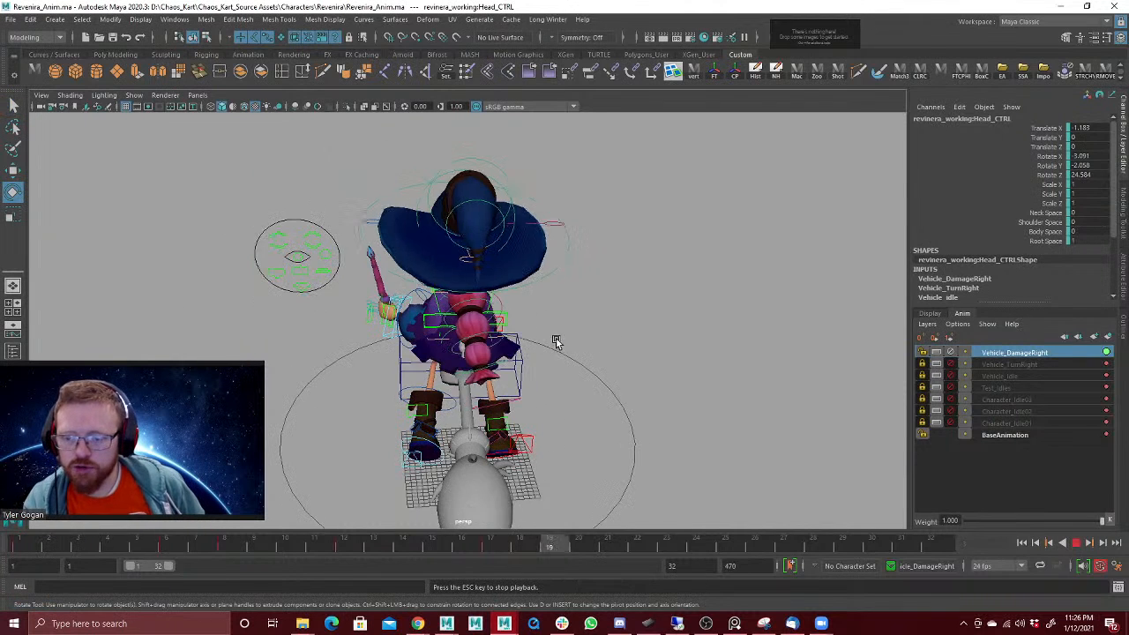
{"action": "key", "text": "Escape"}
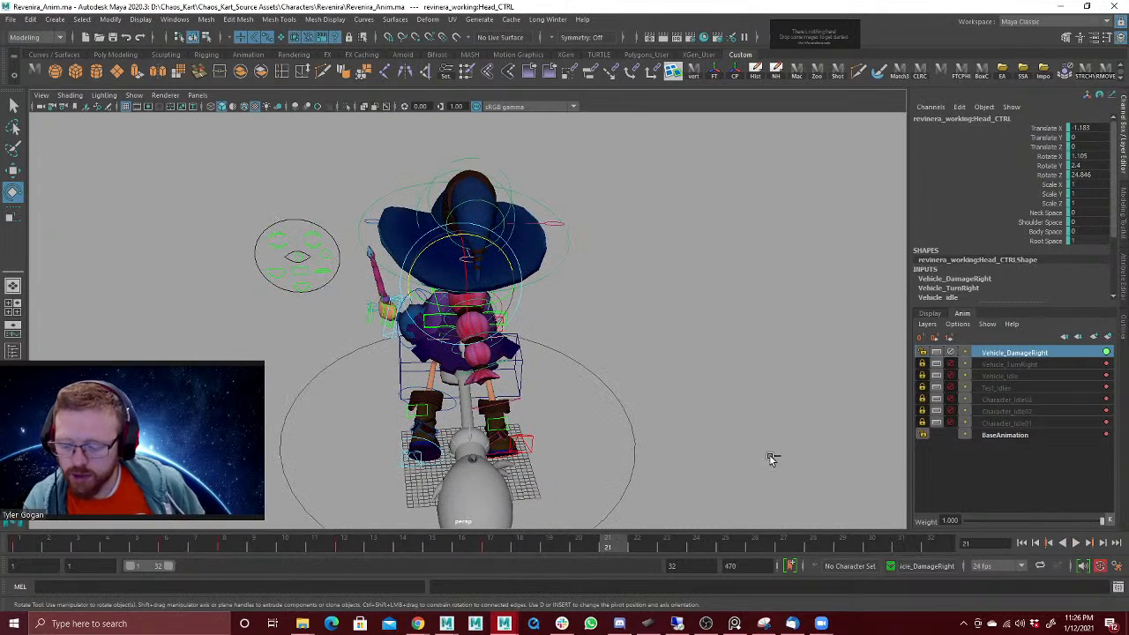
Step: Set the default in tangent and default out tangent for animation keys to Auto and save the preferences
{"action": "key", "text": "ctrl+p"}
{"action": "left_click", "coordinate": [665, 358]}
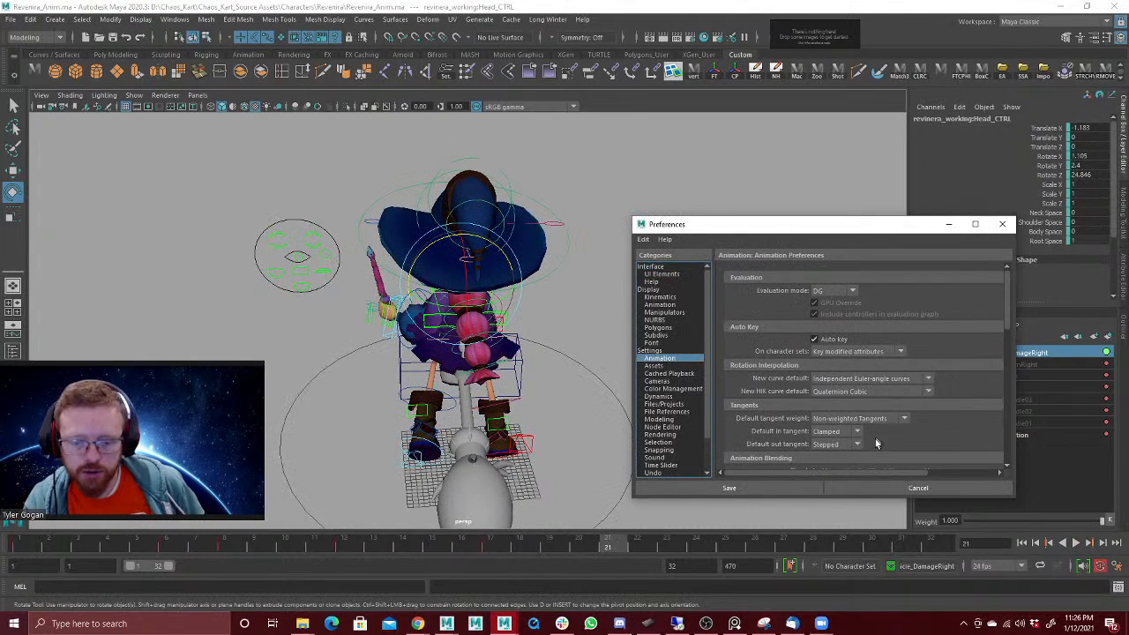
{"action": "left_click", "coordinate": [844, 430]}
{"action": "left_click", "coordinate": [823, 495]}
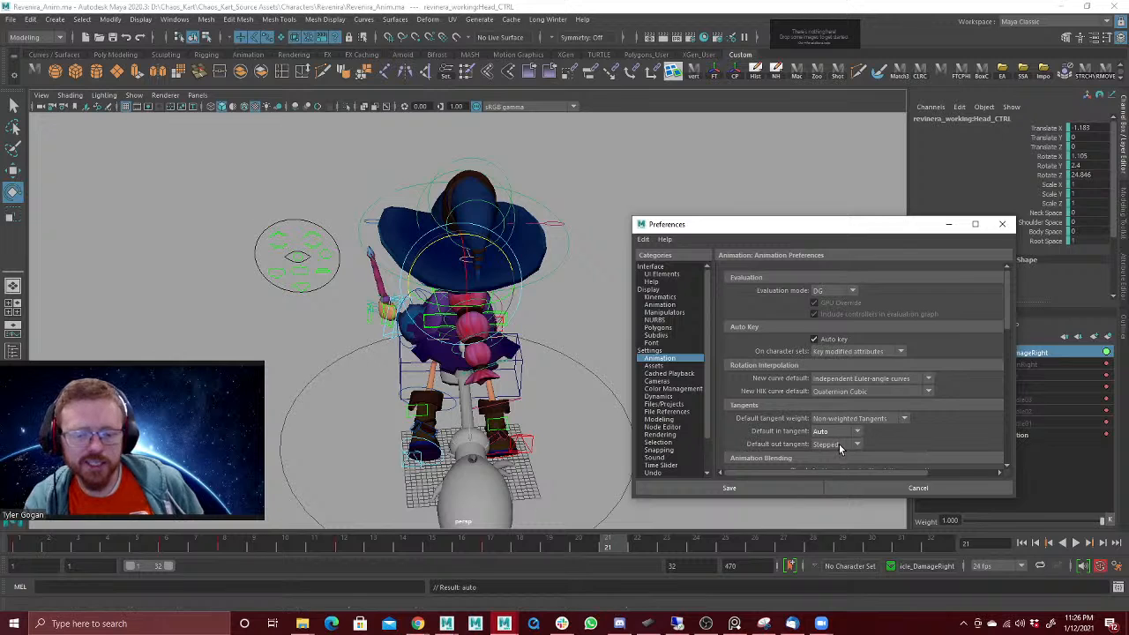
{"action": "left_click", "coordinate": [840, 443]}
{"action": "left_click", "coordinate": [824, 509]}
{"action": "left_click", "coordinate": [782, 488]}
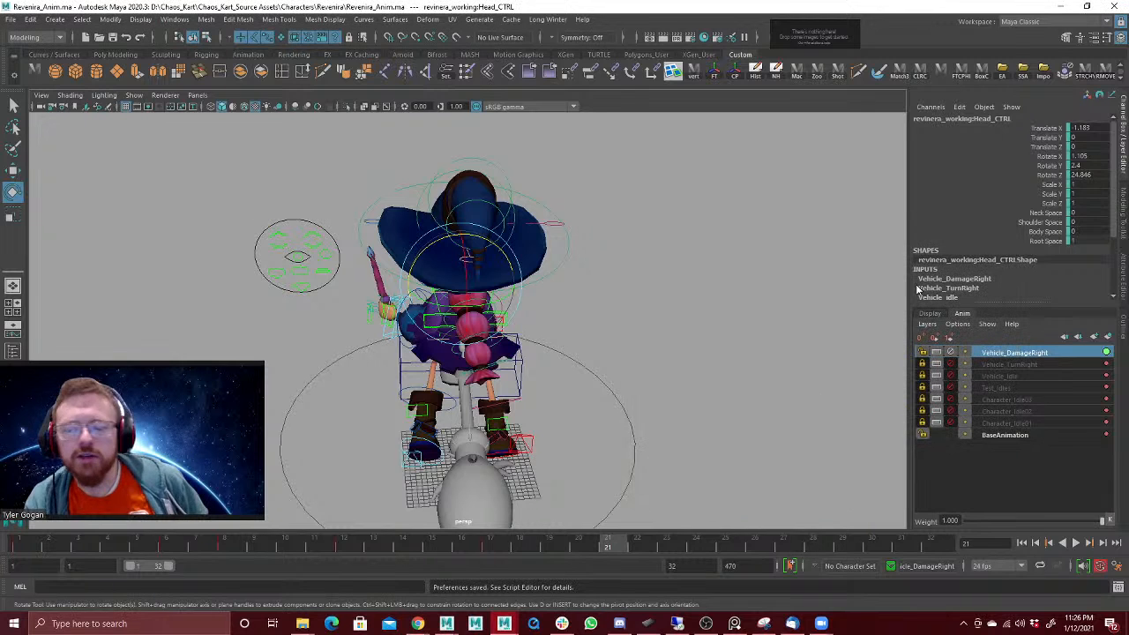
Step: Counter-rotate the head at frame 3 to about 3.9, 10.2, 23.4 in Rotate X, Y, Z and play back the reaction
{"action": "left_click_drag", "start_coordinate": [30, 550], "coordinate": [80, 554]}
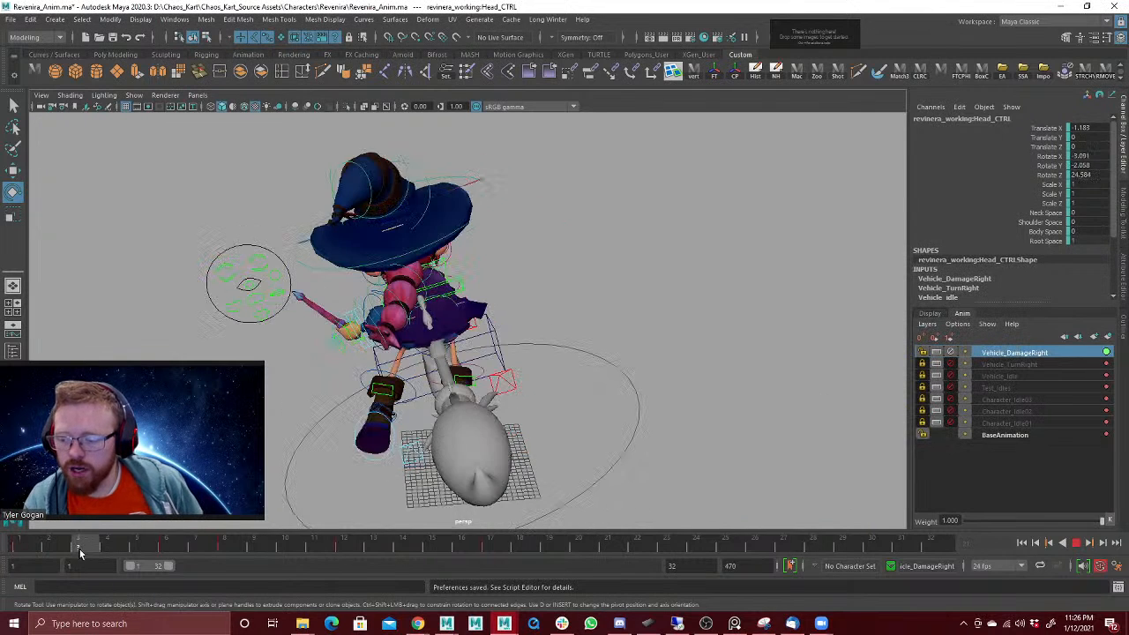
{"action": "left_click_drag", "start_coordinate": [422, 243], "coordinate": [439, 241]}
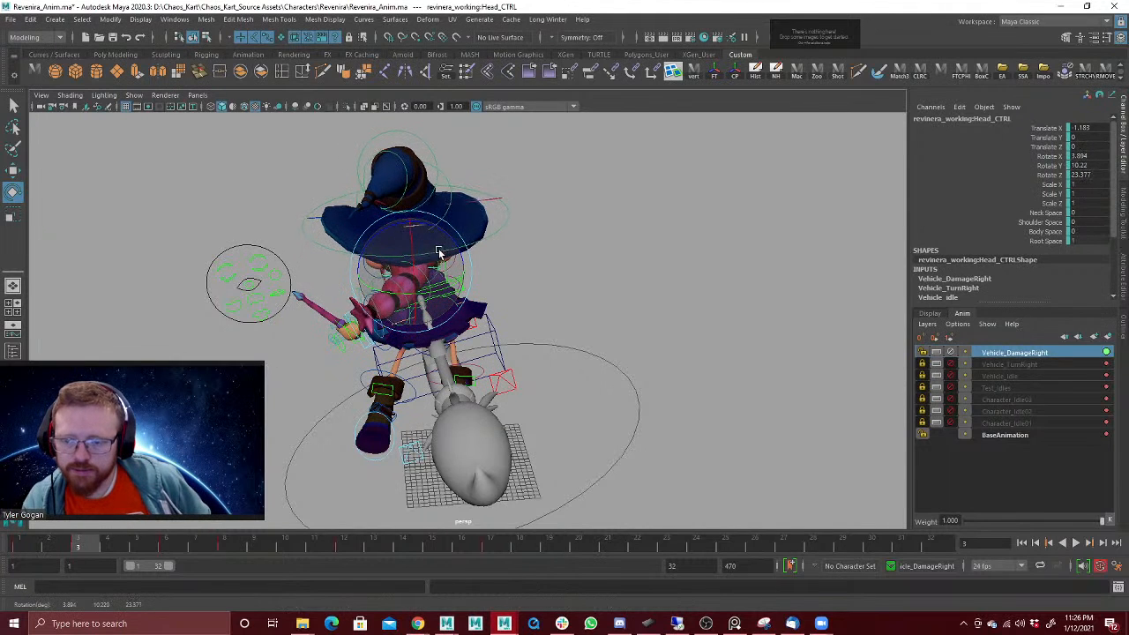
{"action": "left_click_drag", "start_coordinate": [39, 547], "coordinate": [189, 548]}
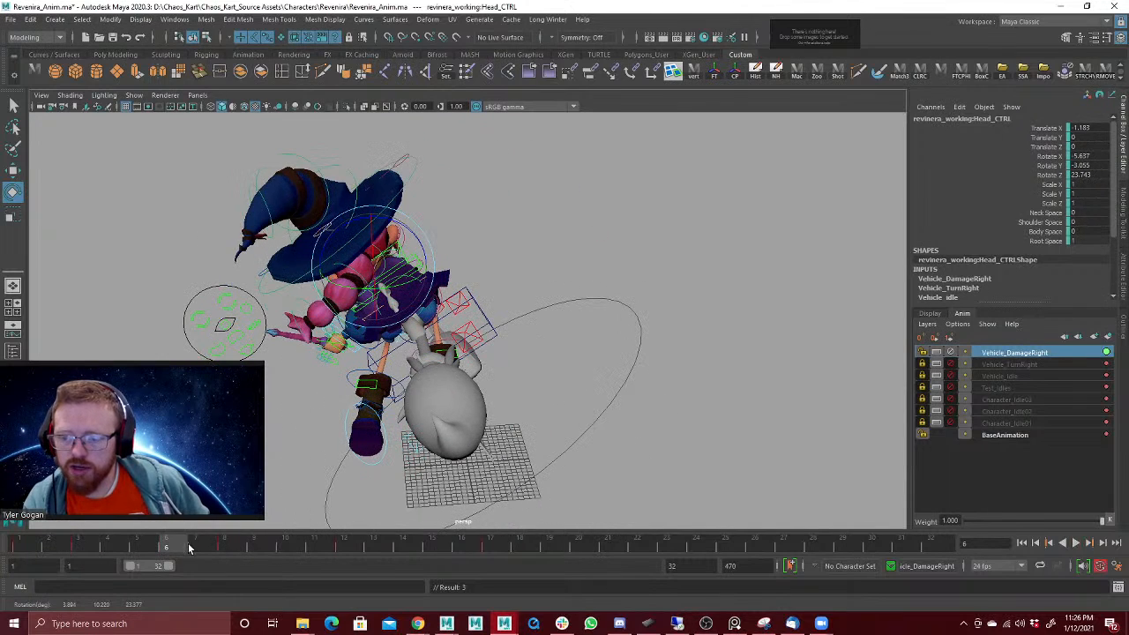
{"action": "left_click_drag", "start_coordinate": [81, 554], "coordinate": [3, 545]}
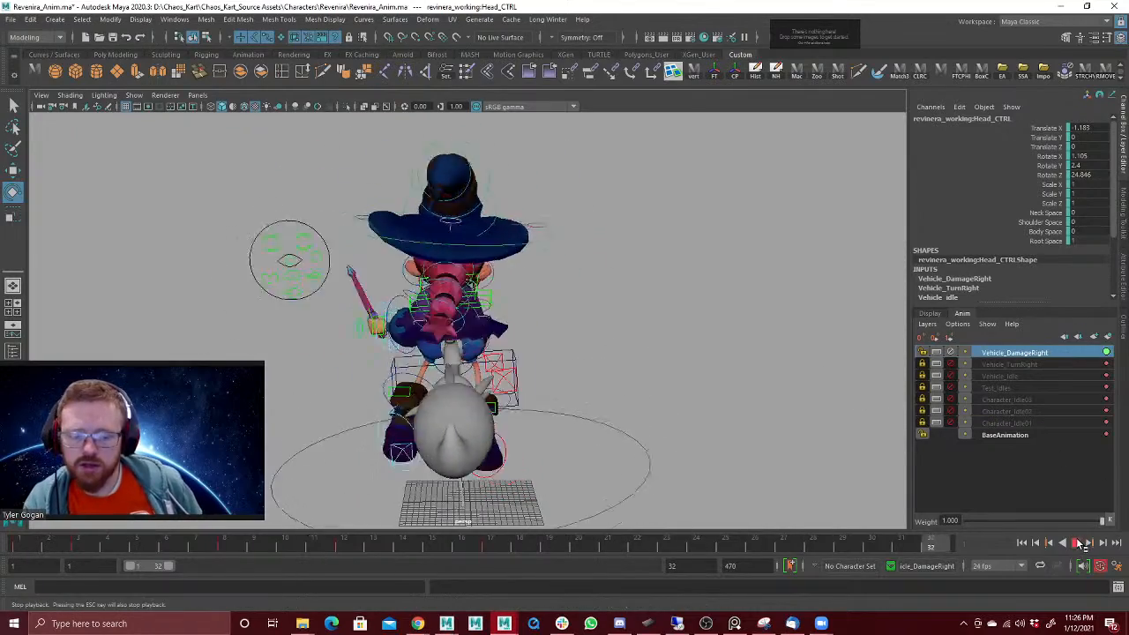
{"action": "key", "text": "Escape"}
Step: Rotate the broom ride control at frame 4 to about 7.4, -14.6, -26.8 in Rotate X, Y, Z and play back
{"action": "left_click", "coordinate": [497, 348]}
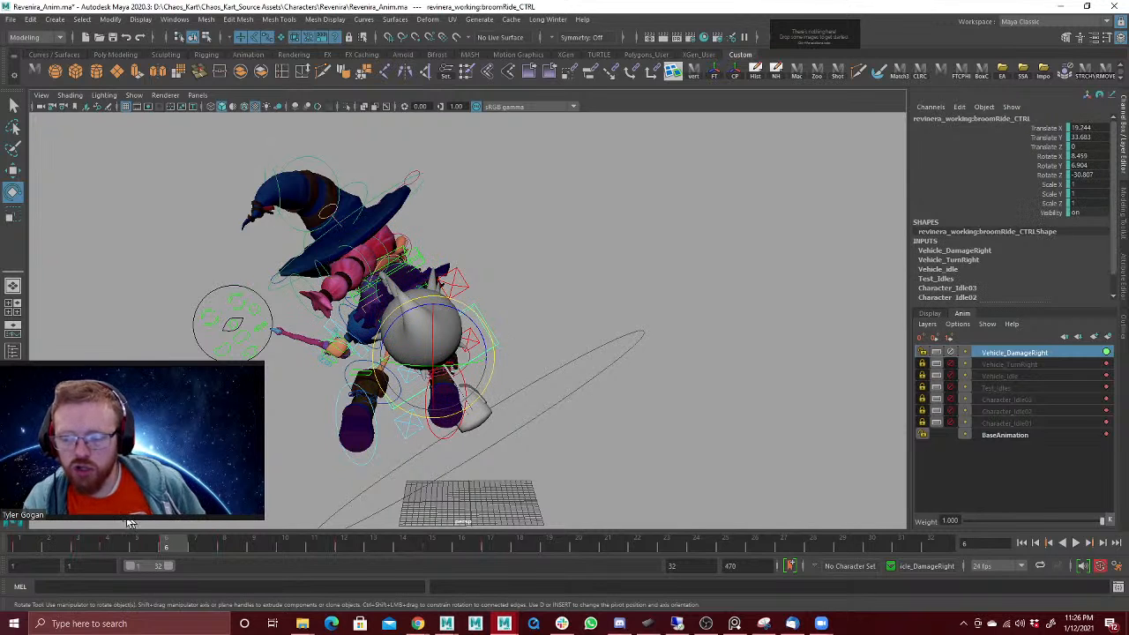
{"action": "left_click_drag", "start_coordinate": [38, 550], "coordinate": [151, 554]}
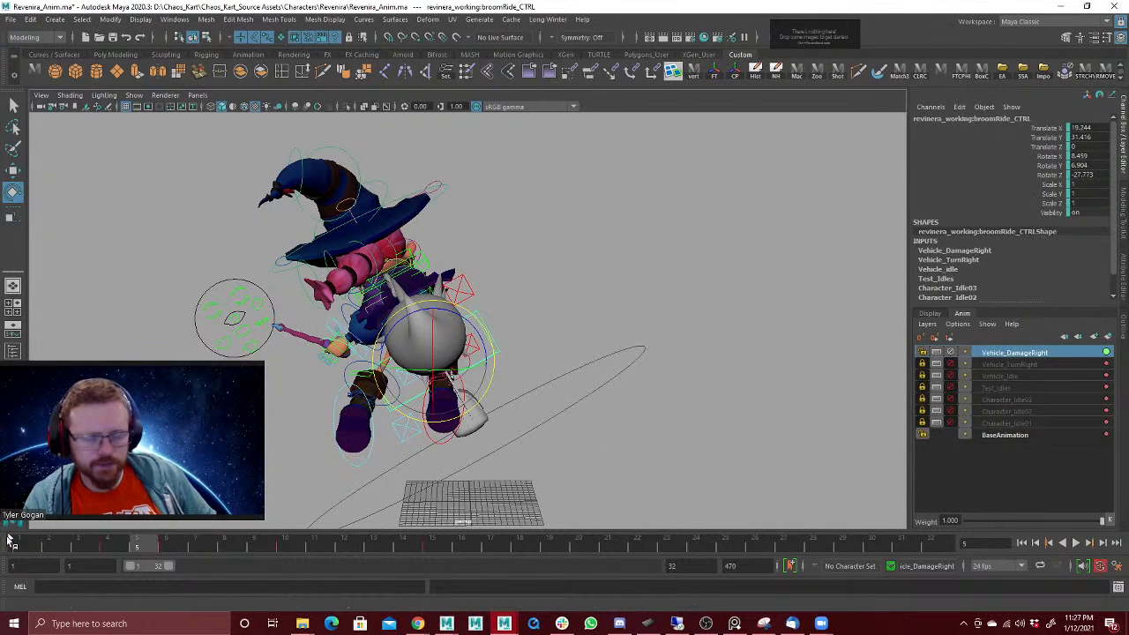
{"action": "left_click_drag", "start_coordinate": [27, 548], "coordinate": [107, 542]}
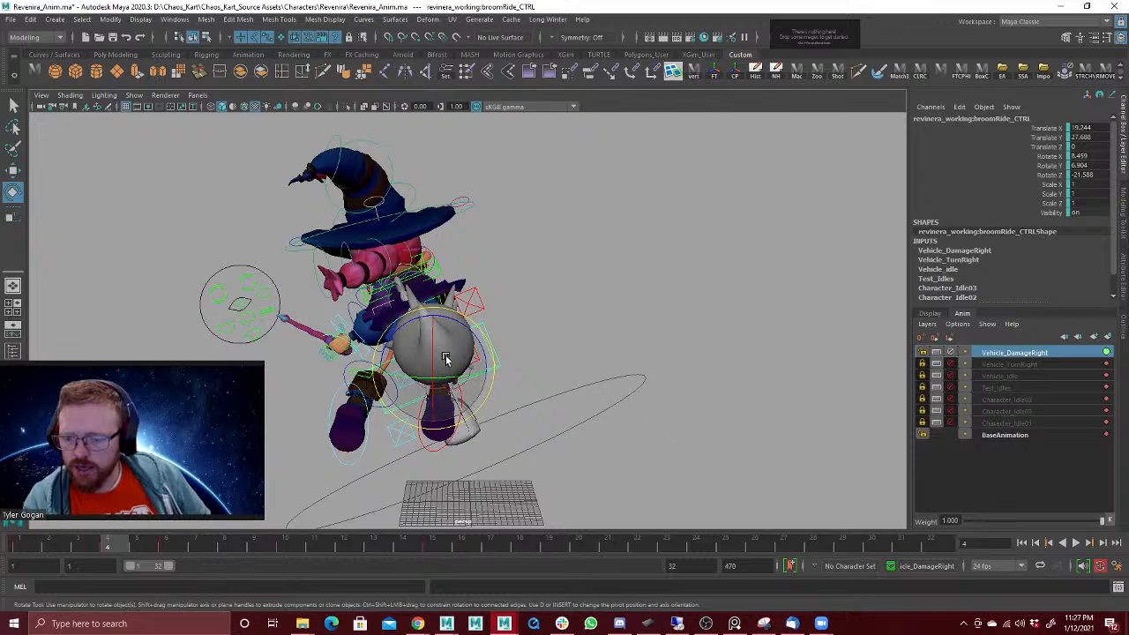
{"action": "left_click_drag", "start_coordinate": [441, 360], "coordinate": [402, 364]}
{"action": "left_click_drag", "start_coordinate": [122, 545], "coordinate": [203, 537]}
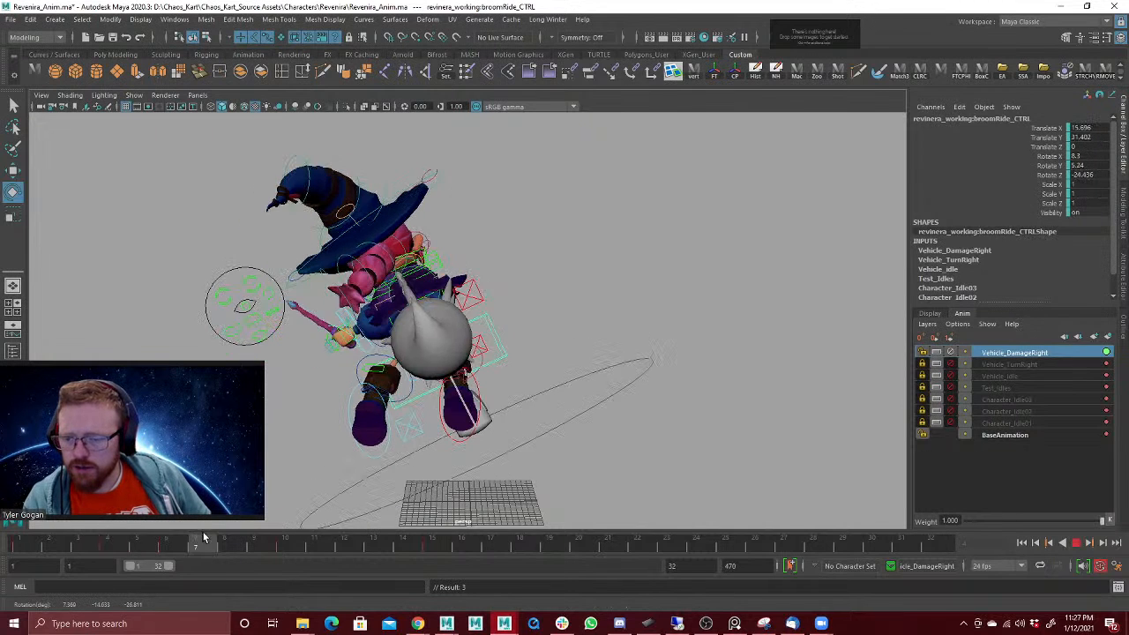
Step: Refine the broom's rotation at frame 4 to about 17.2, -13.8, -25.2 in Rotate X, Y, Z and play back
{"action": "mouse_move", "coordinate": [114, 546]}
{"action": "left_mouse_down"}
{"action": "mouse_move", "coordinate": [53, 542]}
{"action": "mouse_move", "coordinate": [128, 540]}
{"action": "mouse_move", "coordinate": [107, 541]}
{"action": "left_mouse_up"}
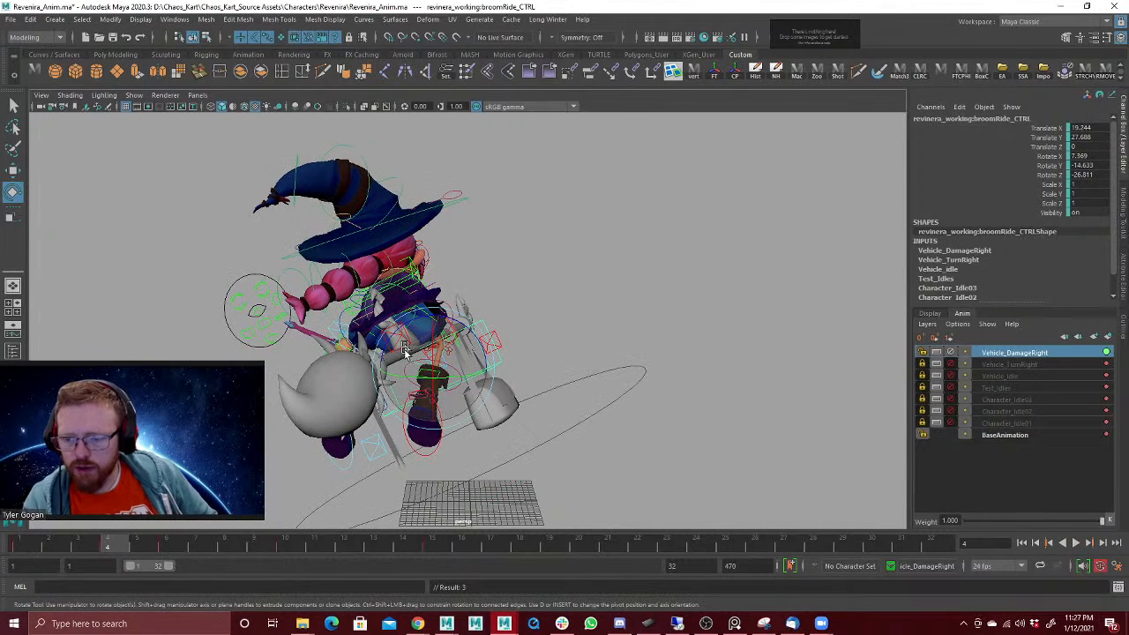
{"action": "left_click_drag", "start_coordinate": [404, 349], "coordinate": [450, 343]}
{"action": "key", "text": "alt+v"}
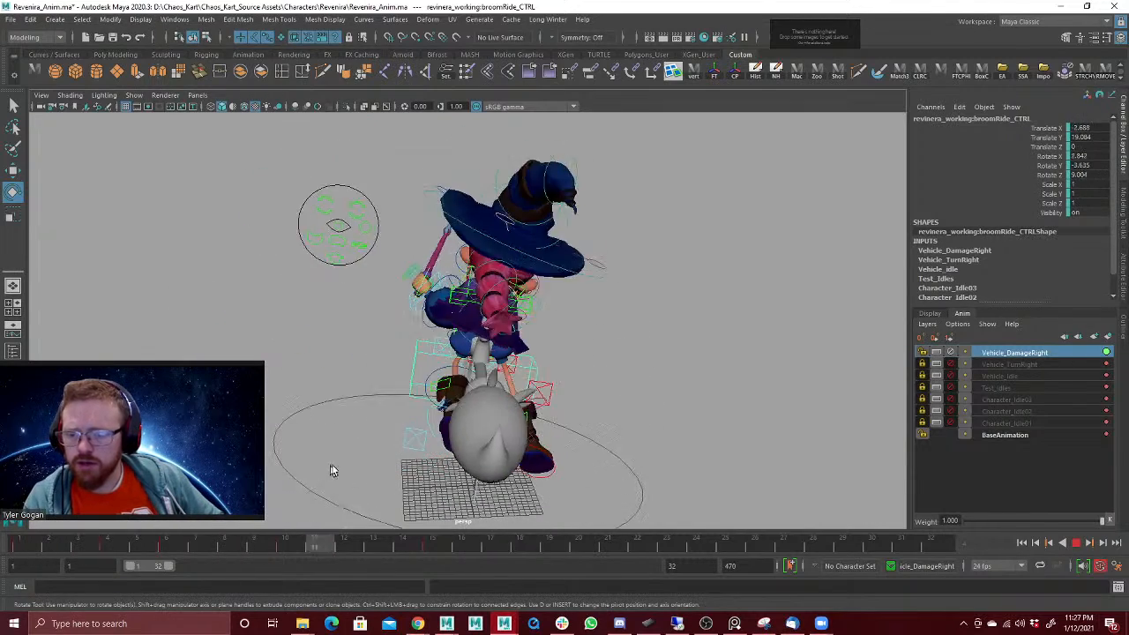
{"action": "key", "text": "alt+v"}
Step: Move the broom sideways at frame 4 to about 12.2 in Translate X and play back the damage reaction
{"action": "key", "text": "w"}
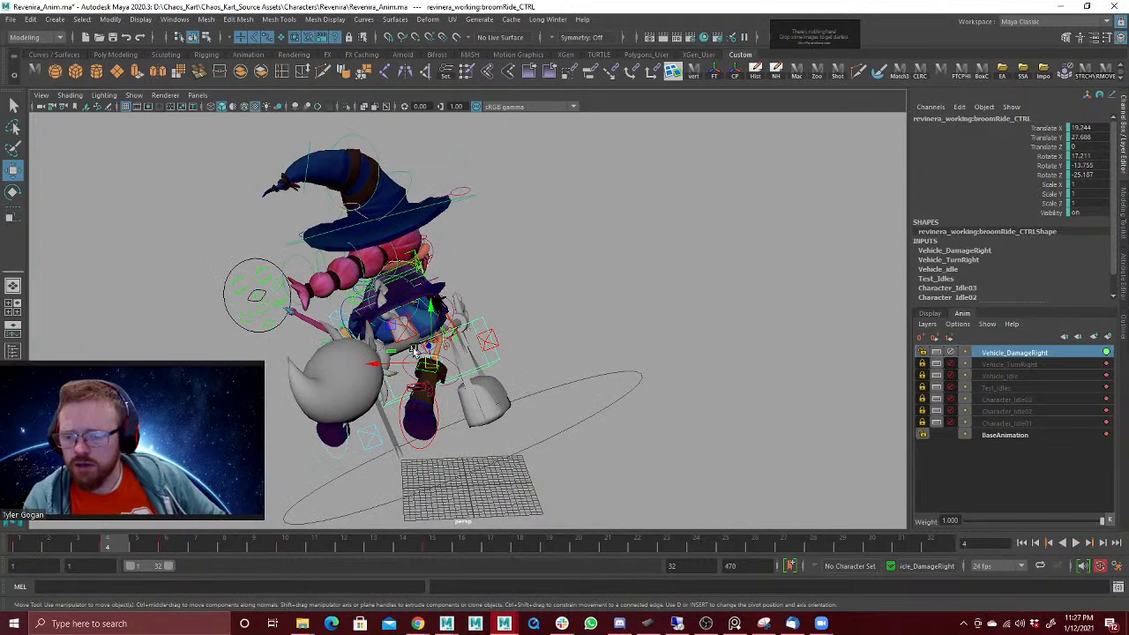
{"action": "left_click_drag", "start_coordinate": [382, 364], "coordinate": [399, 367]}
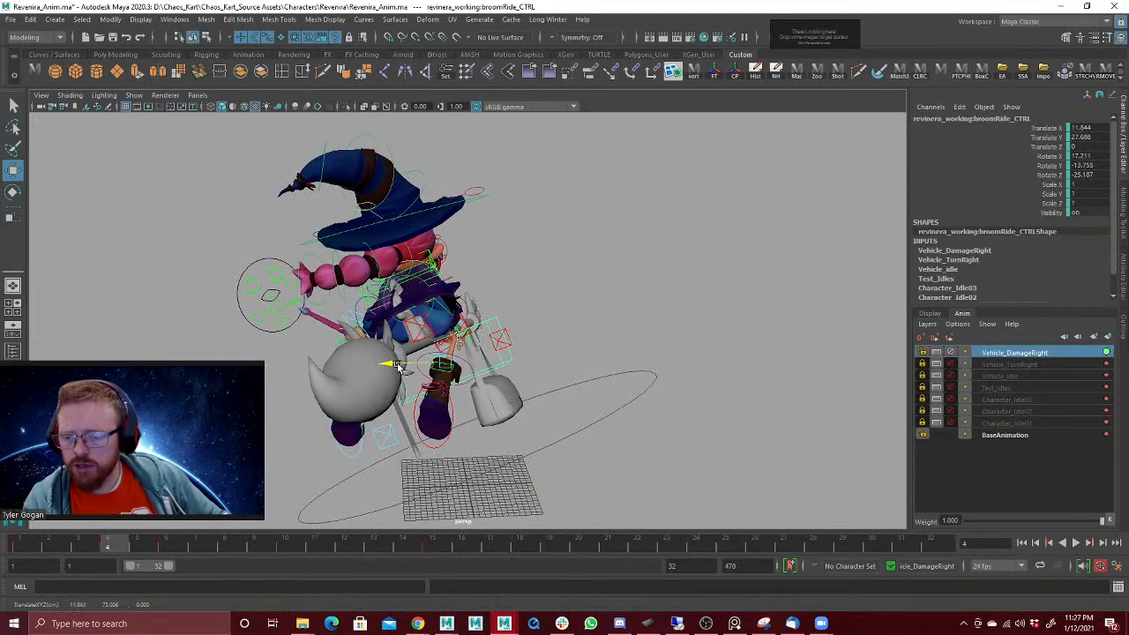
{"action": "left_click", "coordinate": [25, 549]}
{"action": "key", "text": "alt+v"}
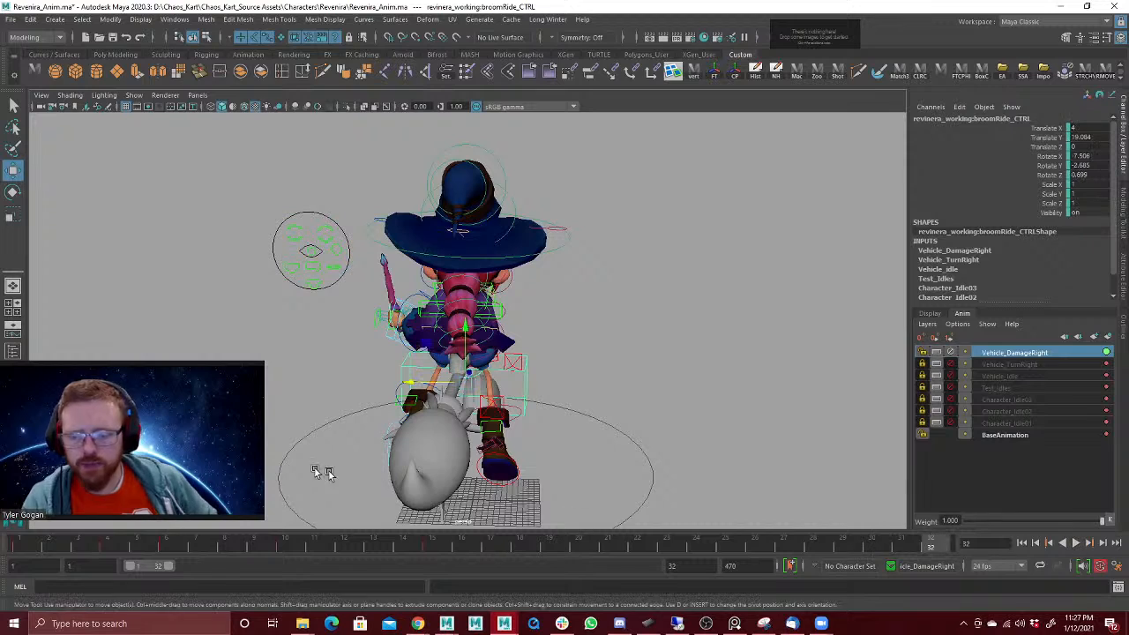
{"action": "key", "text": "alt+v"}
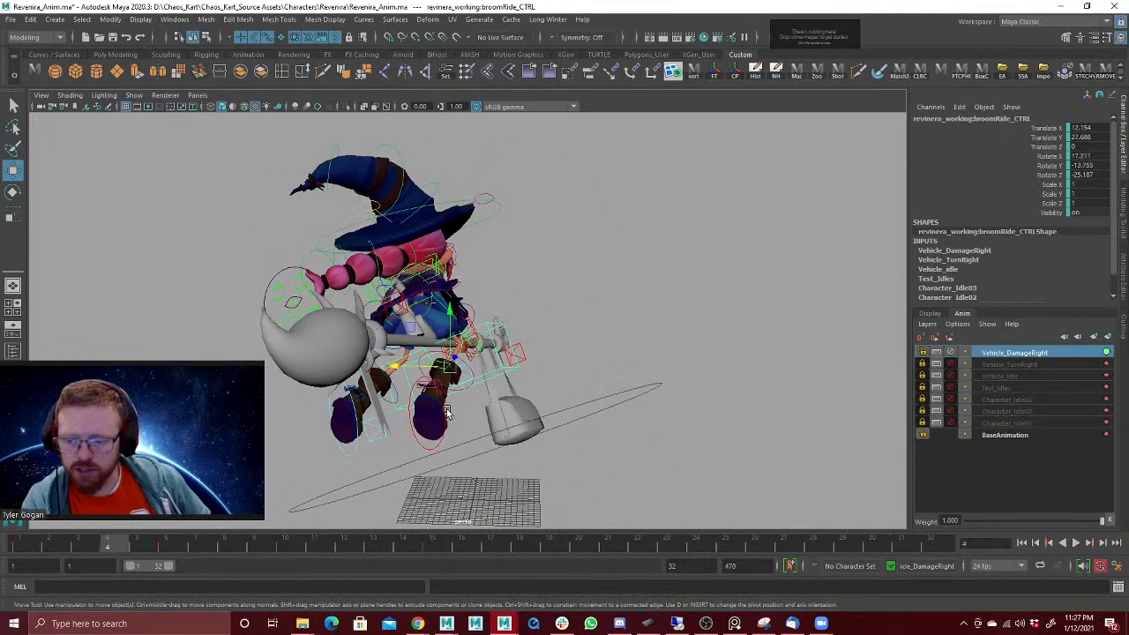
Step: Shift both leg IK controls' keys from frames 4 through 15 two frames later, to frames 6 through 17, and play back
{"action": "left_click", "coordinate": [447, 412]}
{"action": "left_click_drag", "start_coordinate": [368, 444], "coordinate": [368, 466]}
{"action": "left_click", "coordinate": [294, 479]}
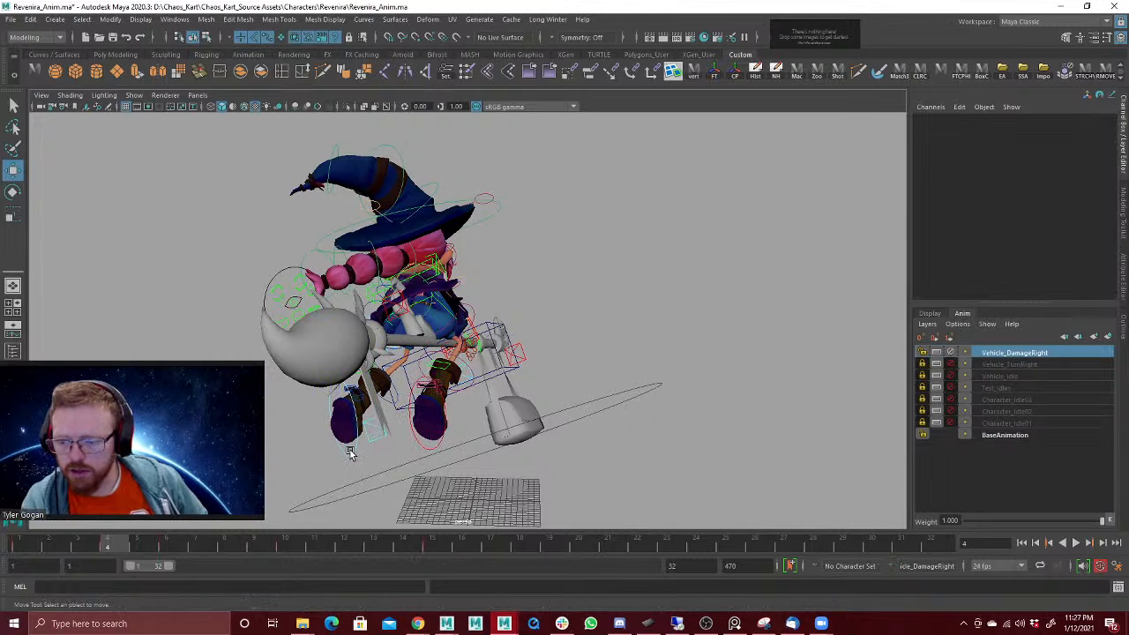
{"action": "left_click", "coordinate": [350, 454]}
{"action": "left_click", "coordinate": [424, 447], "text": "shift"}
{"action": "left_click", "coordinate": [316, 494], "text": "ctrl"}
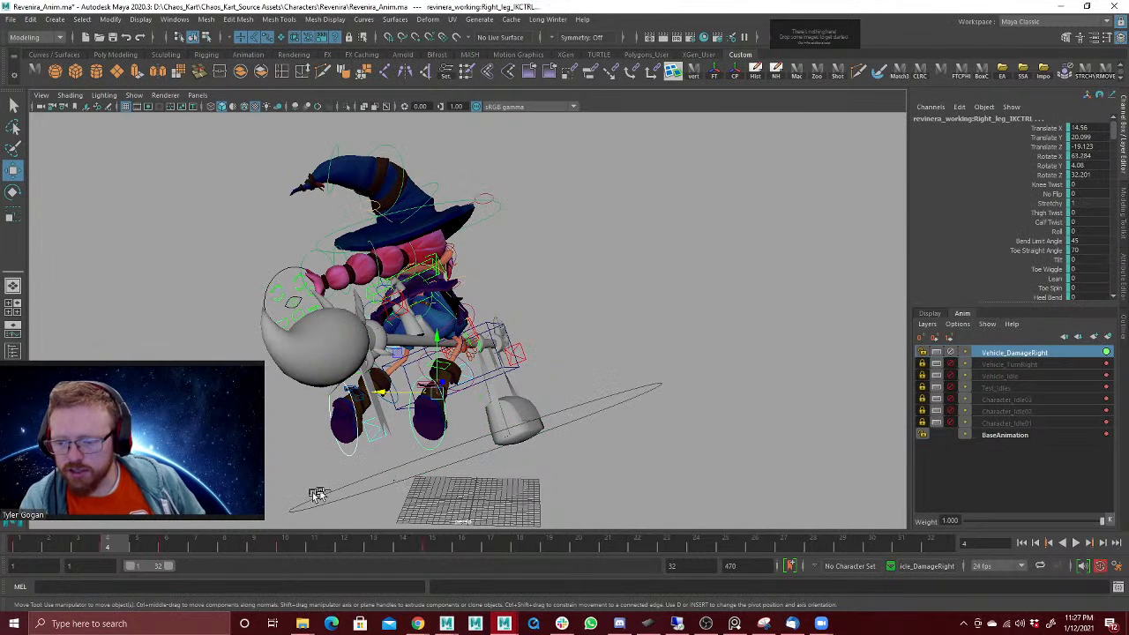
{"action": "left_click_drag", "start_coordinate": [46, 545], "coordinate": [433, 551], "text": "shift"}
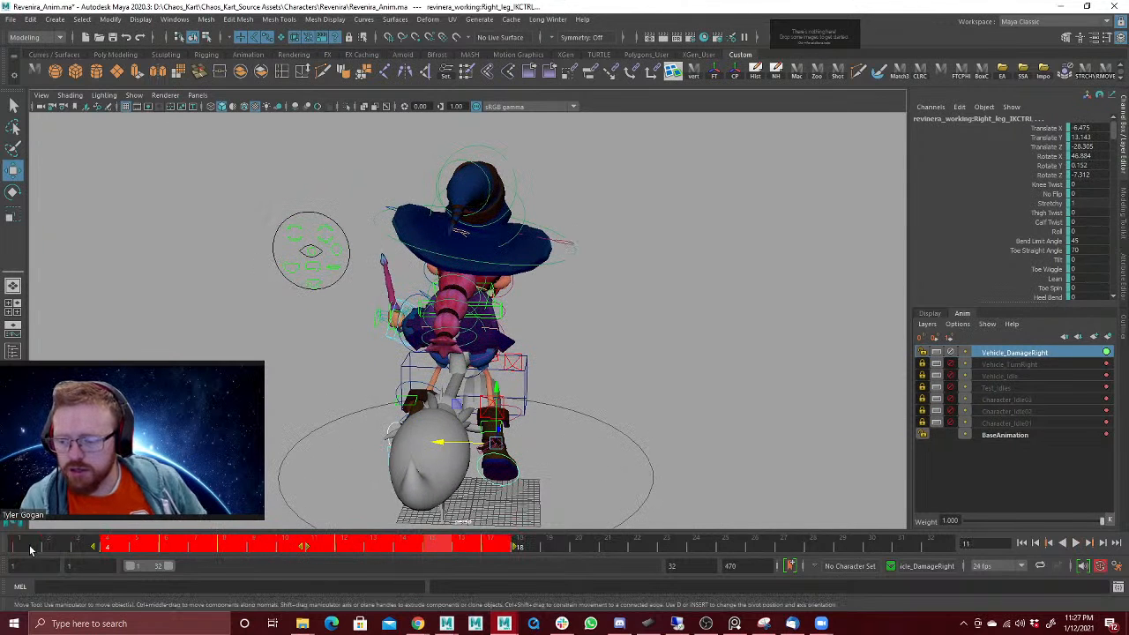
{"action": "left_click_drag", "start_coordinate": [30, 551], "coordinate": [240, 527]}
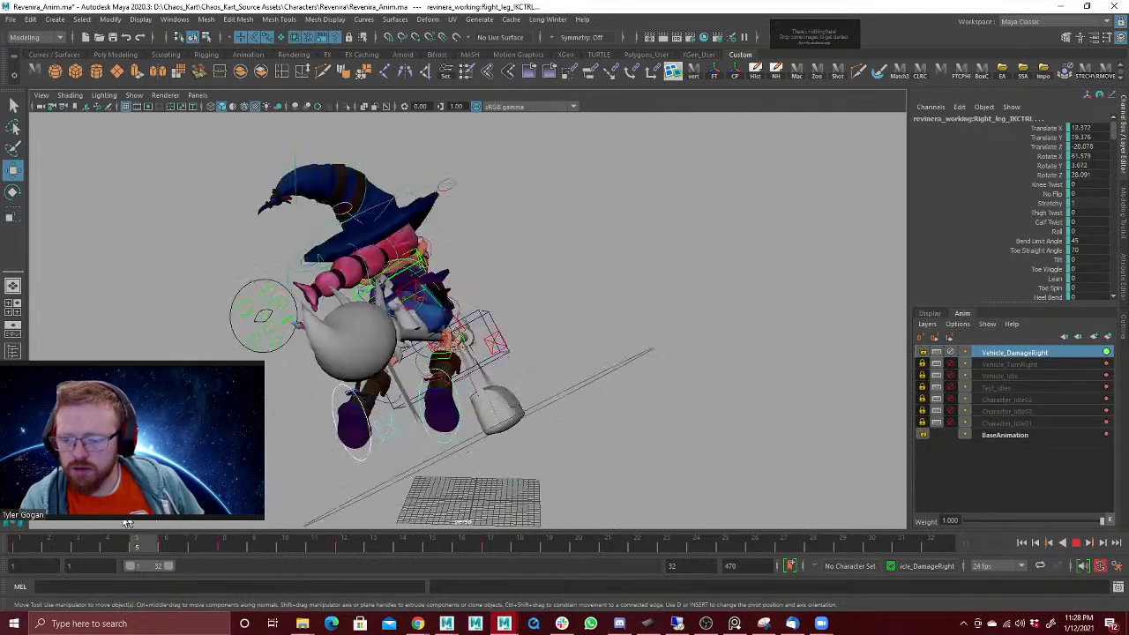
Step: Rotate both feet together at frame 3, bringing the right foot to about 47.5, -5.4, -25.3 in Rotate X, Y, Z
{"action": "left_click_drag", "start_coordinate": [343, 420], "coordinate": [350, 424], "text": "alt"}
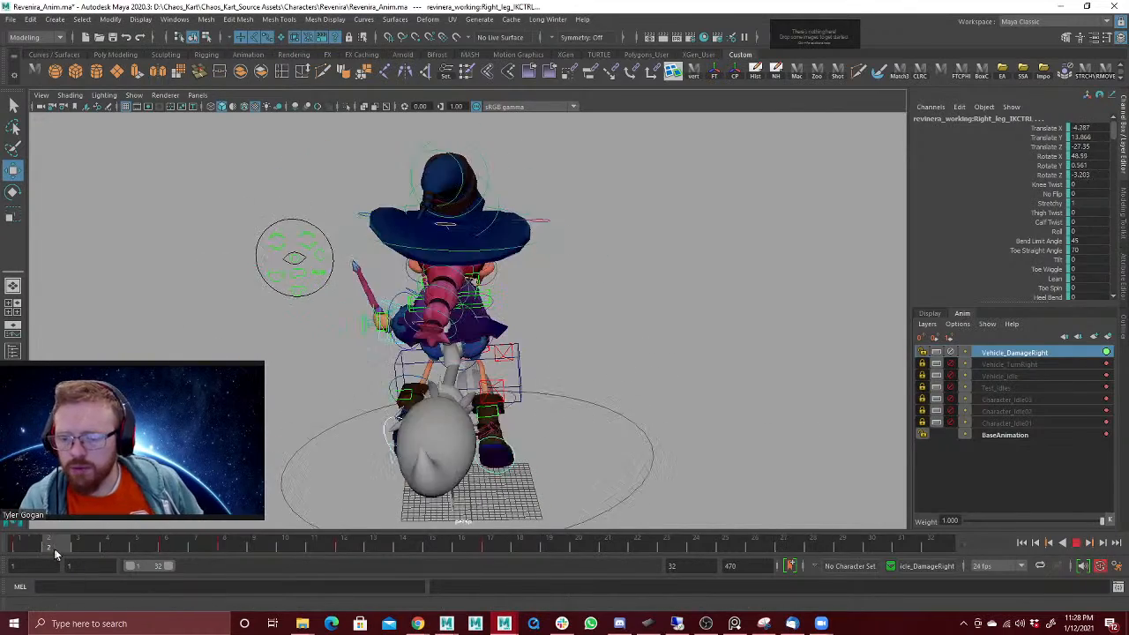
{"action": "left_click_drag", "start_coordinate": [55, 551], "coordinate": [95, 549]}
{"action": "key", "text": "e"}
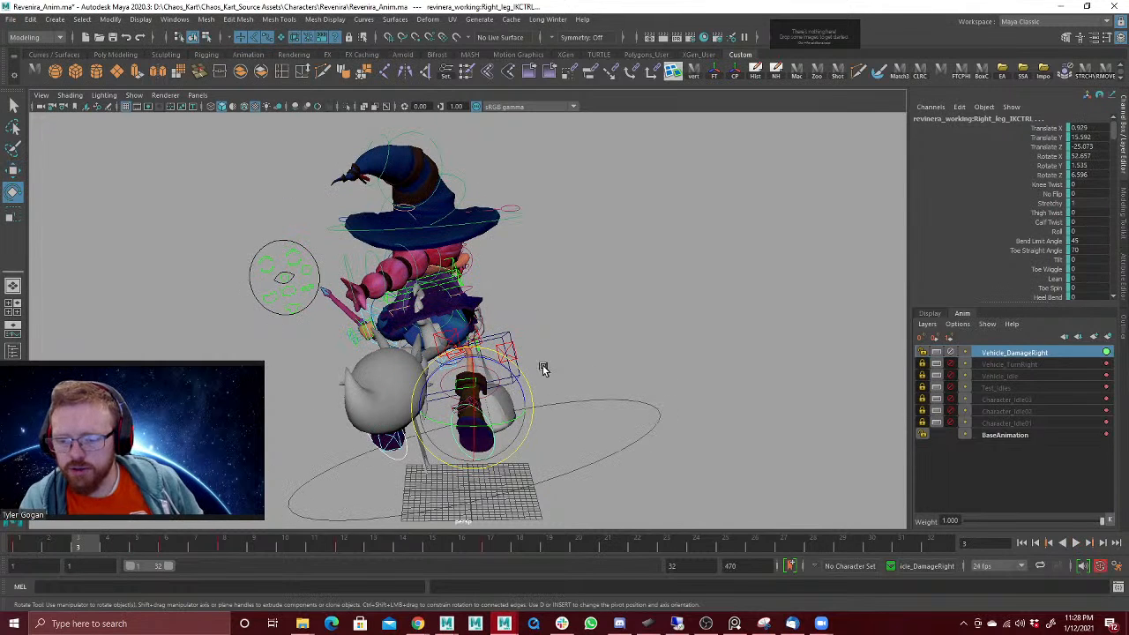
{"action": "left_click_drag", "start_coordinate": [514, 384], "coordinate": [476, 375]}
Step: Move only the right foot at frame 3 to about -20.4, 14.7, -20.4 in Translate X, Y, Z and play back
{"action": "key", "text": "w"}
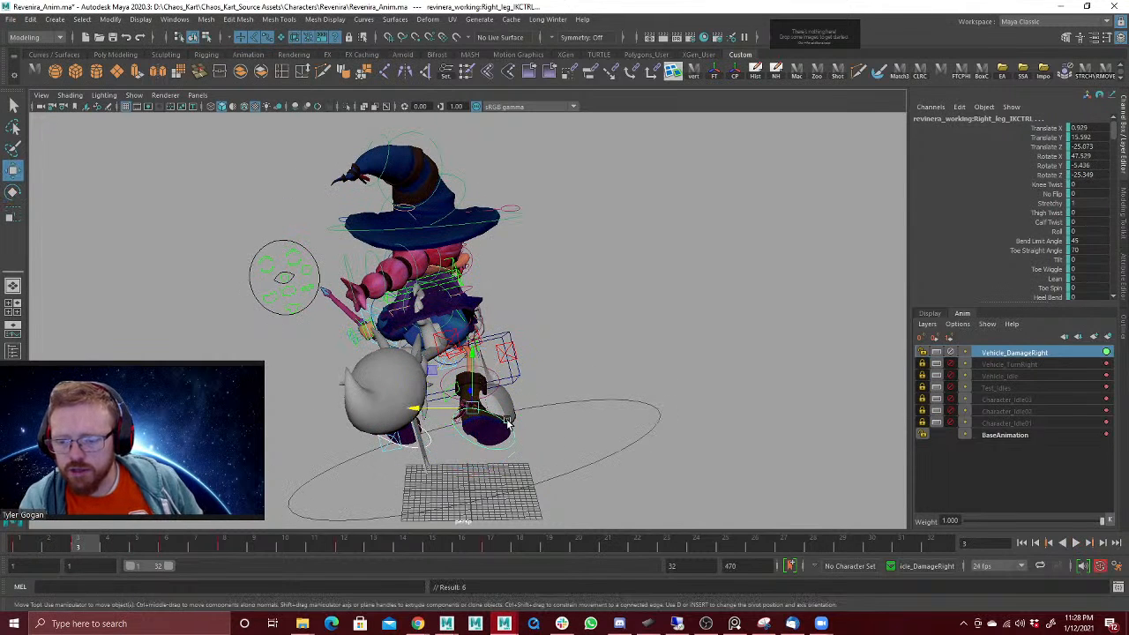
{"action": "left_click", "coordinate": [501, 428]}
{"action": "left_click", "coordinate": [496, 414]}
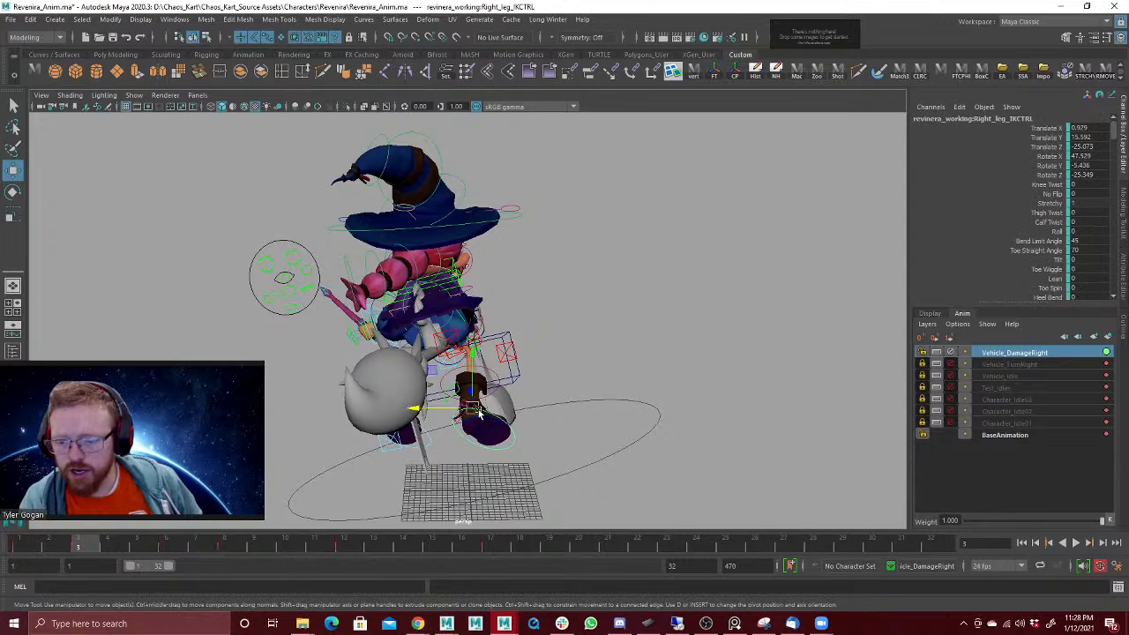
{"action": "left_click_drag", "start_coordinate": [476, 407], "coordinate": [516, 403]}
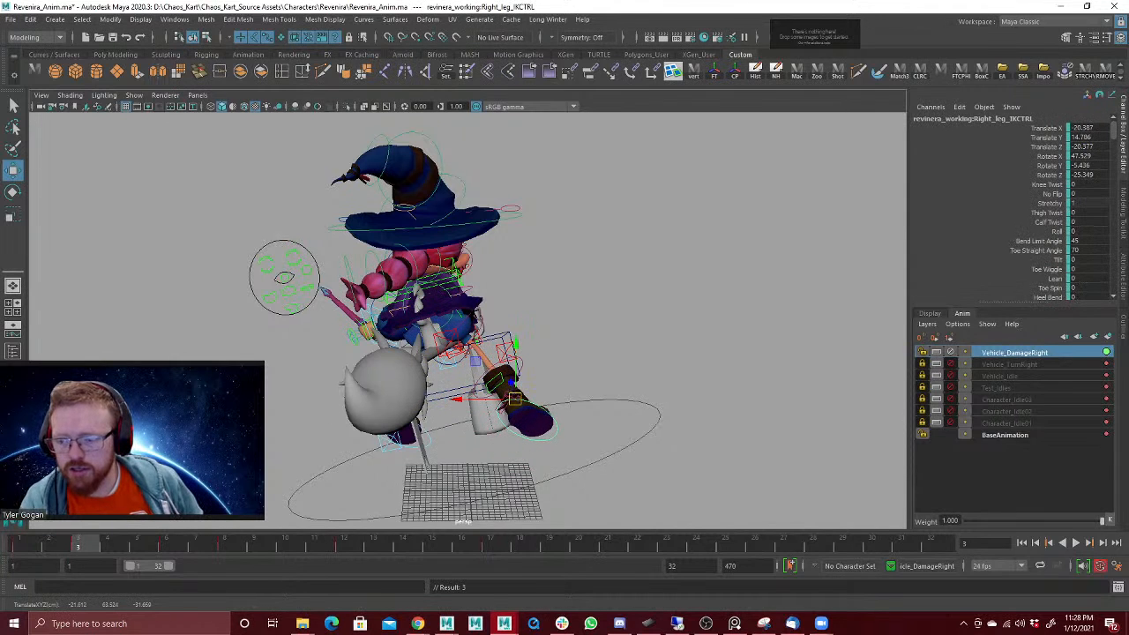
{"action": "key", "text": "alt+v"}
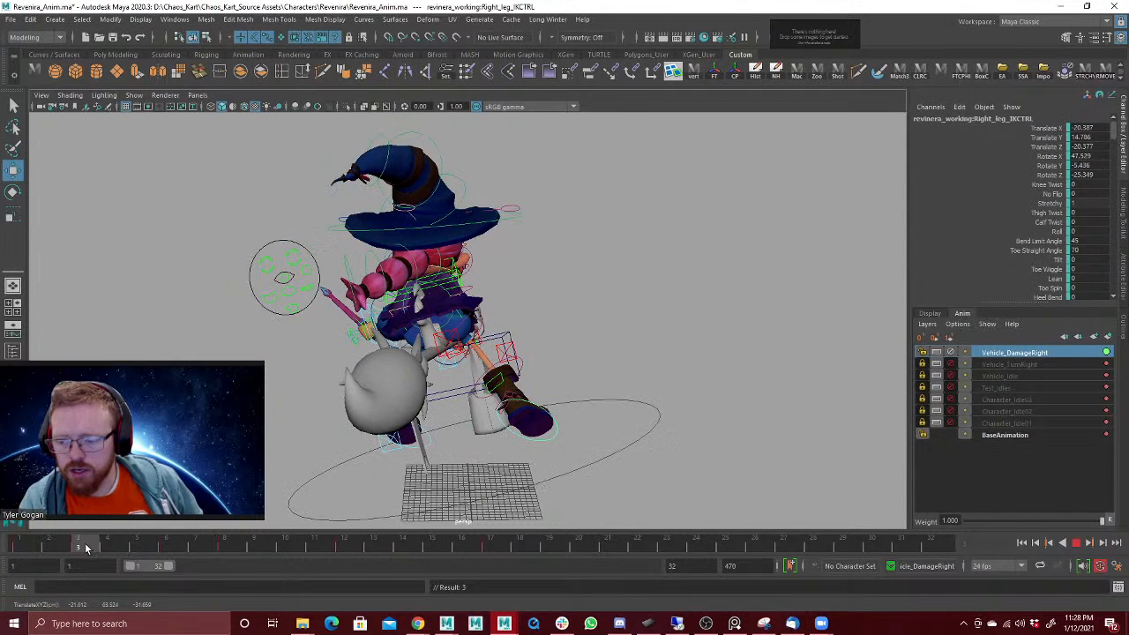
{"action": "key", "text": "alt+v"}
Step: Move the right foot at frame 5 to about 12.9, 6.1, -16.6 in Translate X, Y, Z and play back
{"action": "left_click_drag", "start_coordinate": [450, 326], "coordinate": [460, 329]}
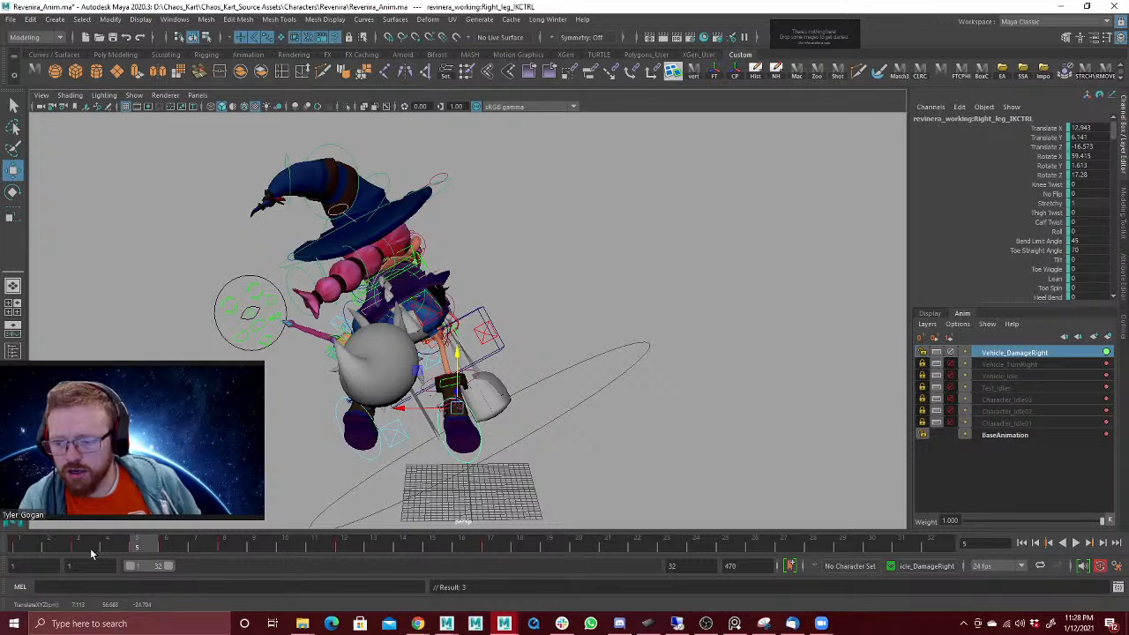
{"action": "key", "text": "alt+v"}
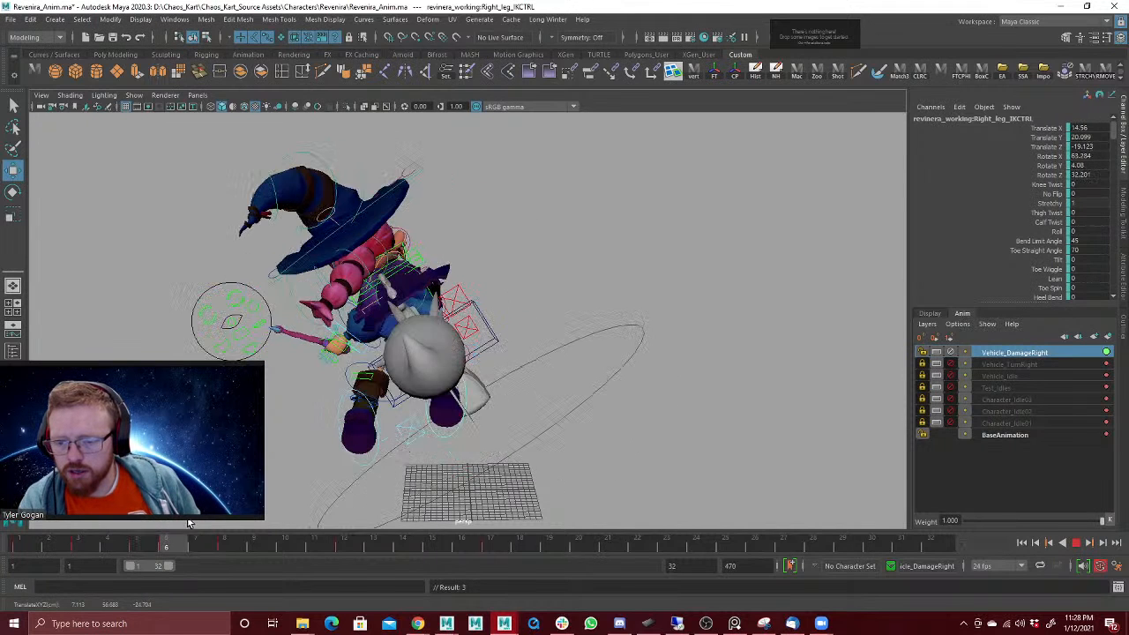
{"action": "key", "text": "alt+v"}
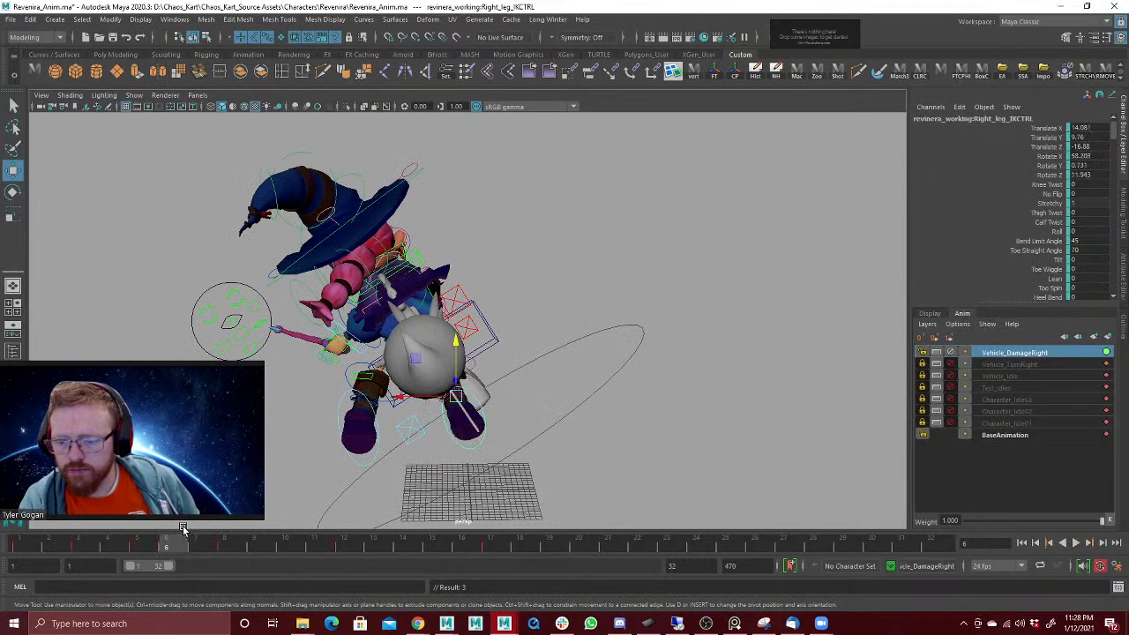
Step: Move the right foot at frame 6 to about 18.5, 6.1, -16.1 in Translate X, Y, Z and play back
{"action": "mouse_move", "coordinate": [183, 543]}
{"action": "left_mouse_down"}
{"action": "mouse_move", "coordinate": [253, 541]}
{"action": "mouse_move", "coordinate": [155, 562]}
{"action": "mouse_move", "coordinate": [197, 552]}
{"action": "left_mouse_up"}
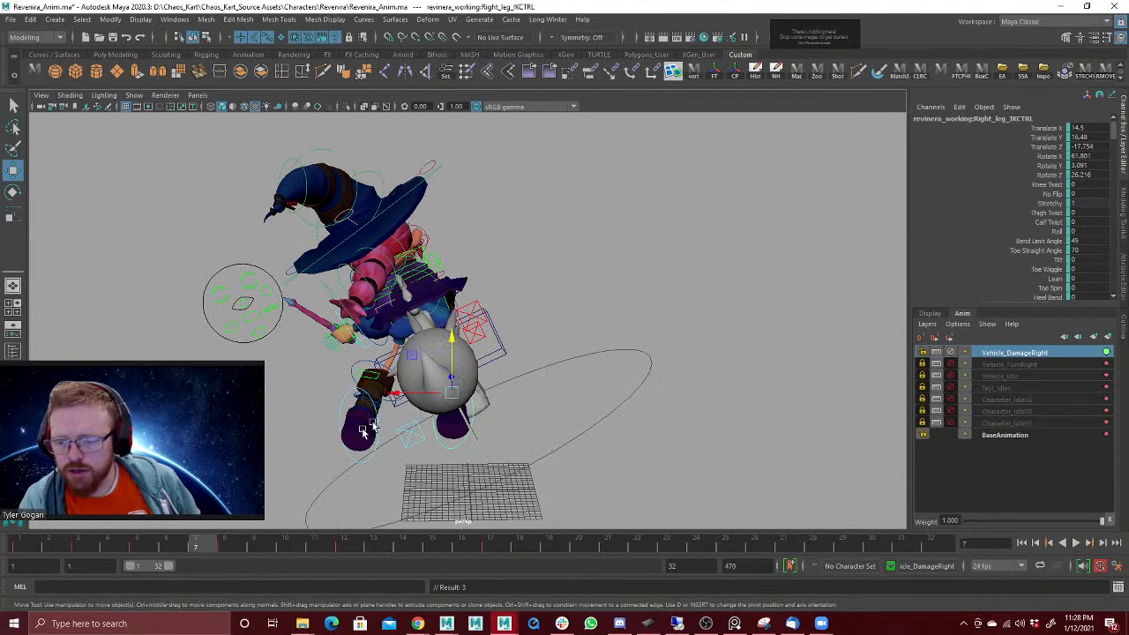
{"action": "left_click_drag", "start_coordinate": [451, 337], "coordinate": [447, 365]}
{"action": "left_click_drag", "start_coordinate": [528, 342], "coordinate": [530, 361], "text": "alt"}
{"action": "left_click_drag", "start_coordinate": [479, 412], "coordinate": [378, 397], "text": "alt"}
{"action": "key", "text": "alt+v"}
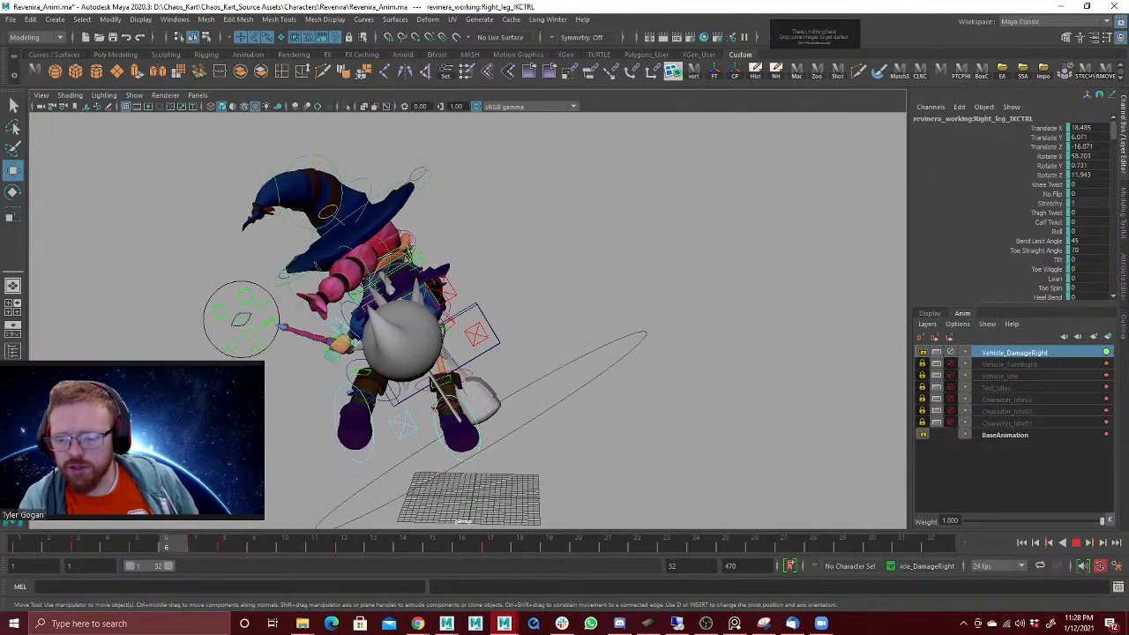
{"action": "key", "text": "alt+v"}
Step: At frame 8, move the right foot to about 26.8, 21.8, -19.1 and rotate it to about 55.1, 14.8, 54.1 in X, Y, Z
{"action": "left_click_drag", "start_coordinate": [360, 430], "coordinate": [367, 423], "text": "alt"}
{"action": "middle_click_drag", "start_coordinate": [367, 423], "coordinate": [479, 386]}
{"action": "key", "text": "e"}
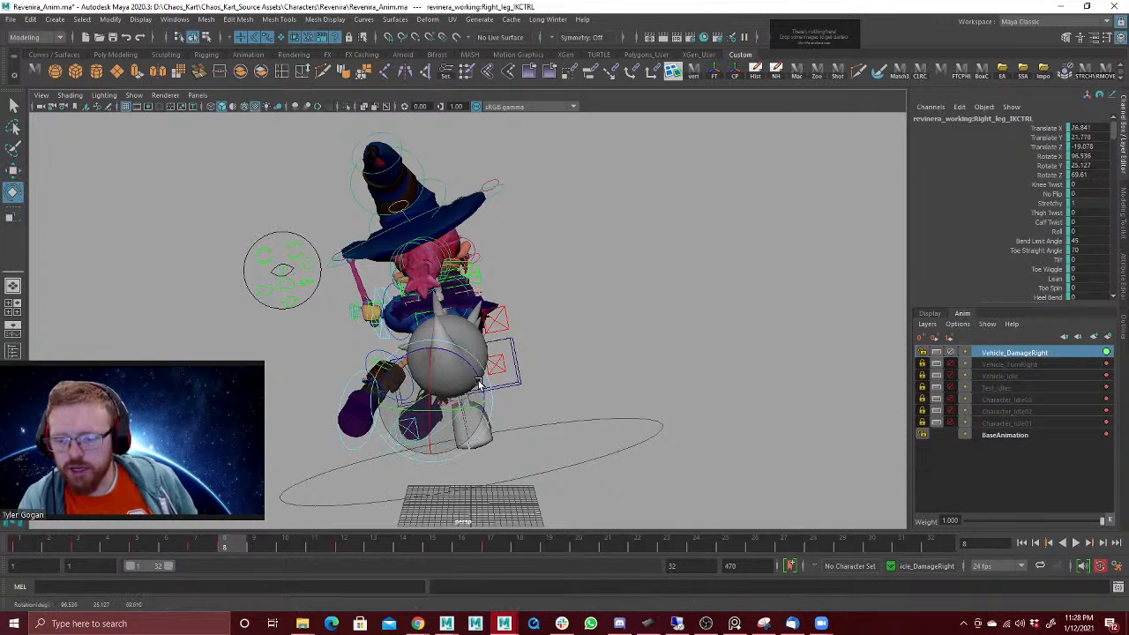
{"action": "left_click_drag", "start_coordinate": [470, 390], "coordinate": [637, 380], "text": "alt"}
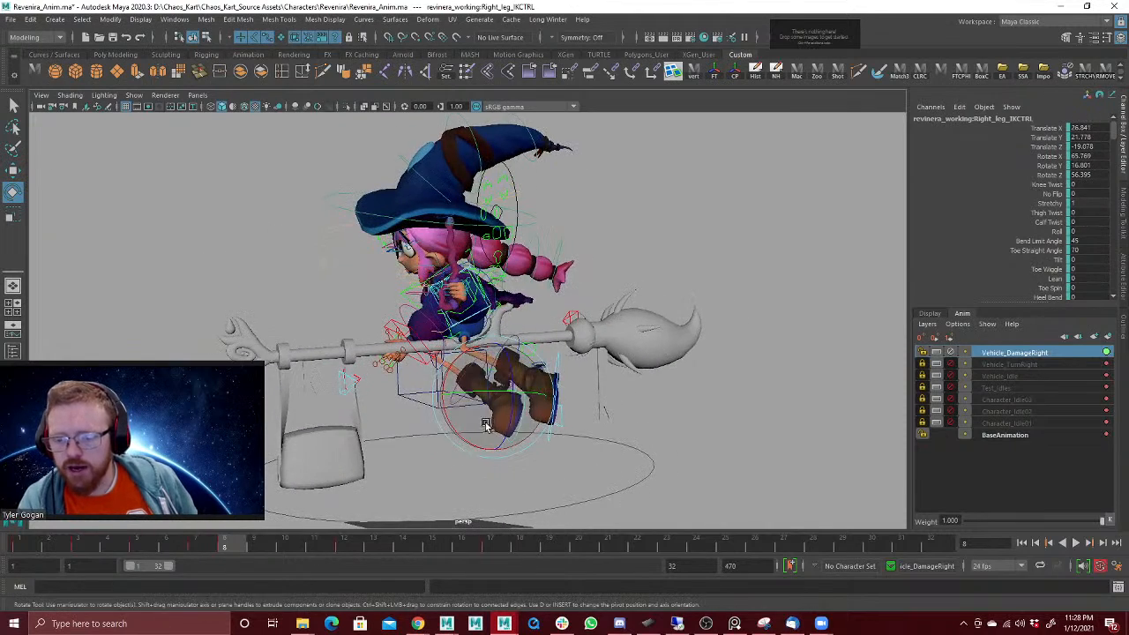
{"action": "left_click_drag", "start_coordinate": [487, 424], "coordinate": [478, 420]}
{"action": "left_click_drag", "start_coordinate": [530, 420], "coordinate": [381, 443], "text": "alt"}
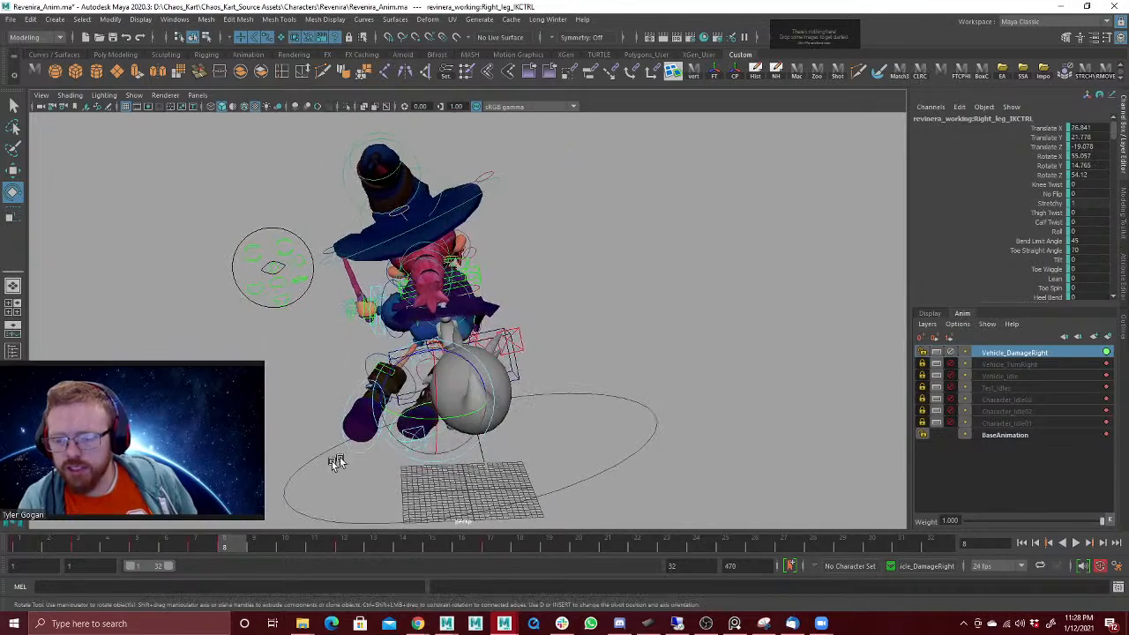
Step: Lower the right foot slightly at frame 6 and play back the motion
{"action": "left_click", "coordinate": [41, 548]}
{"action": "key", "text": "alt+v"}
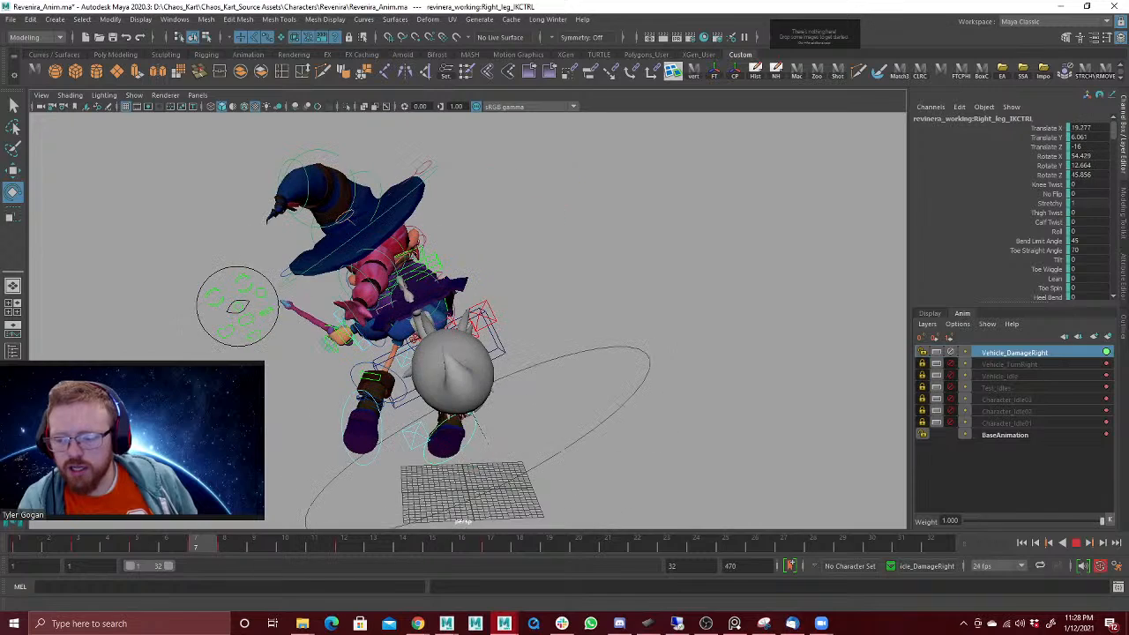
{"action": "key", "text": "alt+v"}
{"action": "key", "text": "alt+v"}
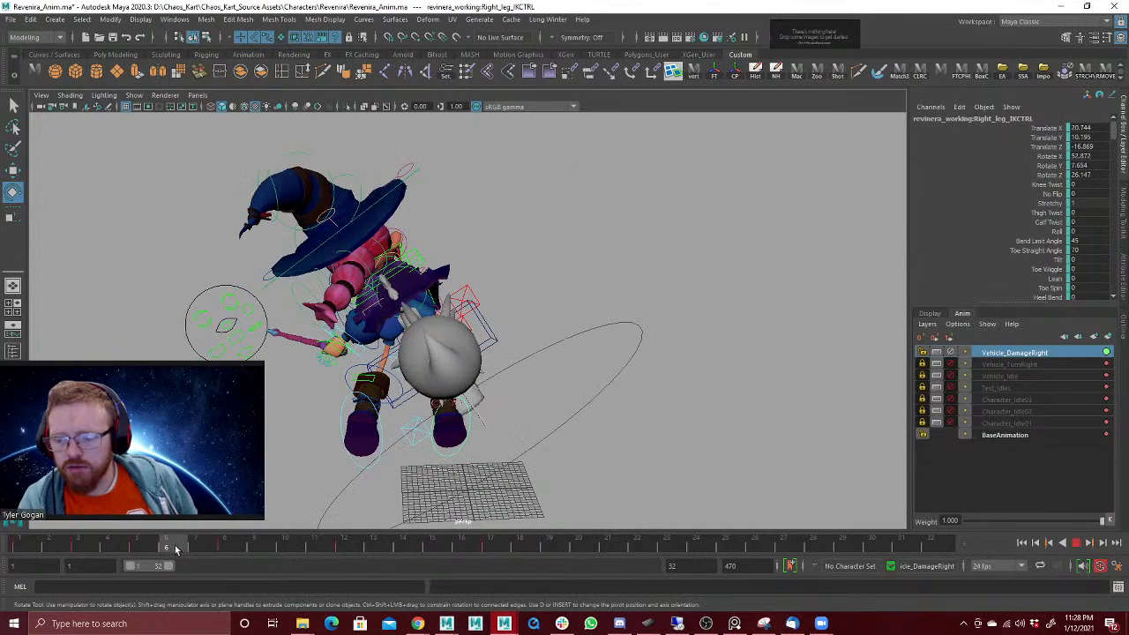
{"action": "key", "text": "alt+v"}
{"action": "key", "text": "w"}
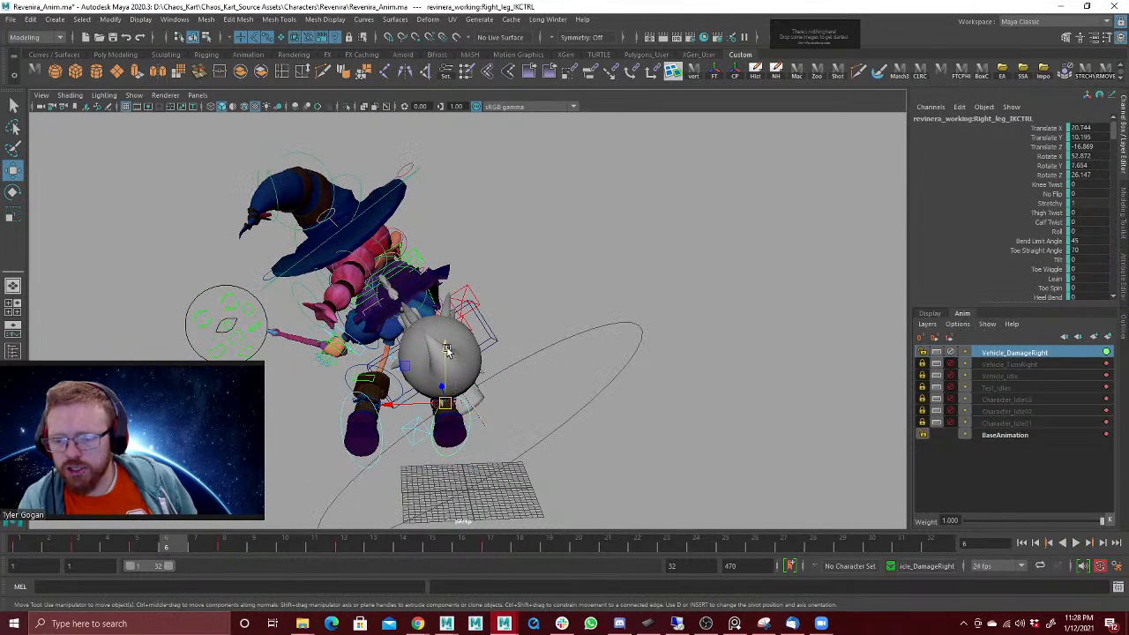
{"action": "left_click_drag", "start_coordinate": [448, 350], "coordinate": [449, 362]}
{"action": "mouse_move", "coordinate": [518, 362]}
{"action": "left_mouse_down", "text": "alt"}
{"action": "mouse_move", "coordinate": [499, 368]}
{"action": "mouse_move", "coordinate": [509, 366]}
{"action": "left_mouse_up", "text": "alt"}
{"action": "left_click_drag", "start_coordinate": [153, 547], "coordinate": [200, 546]}
{"action": "key", "text": "alt+v"}
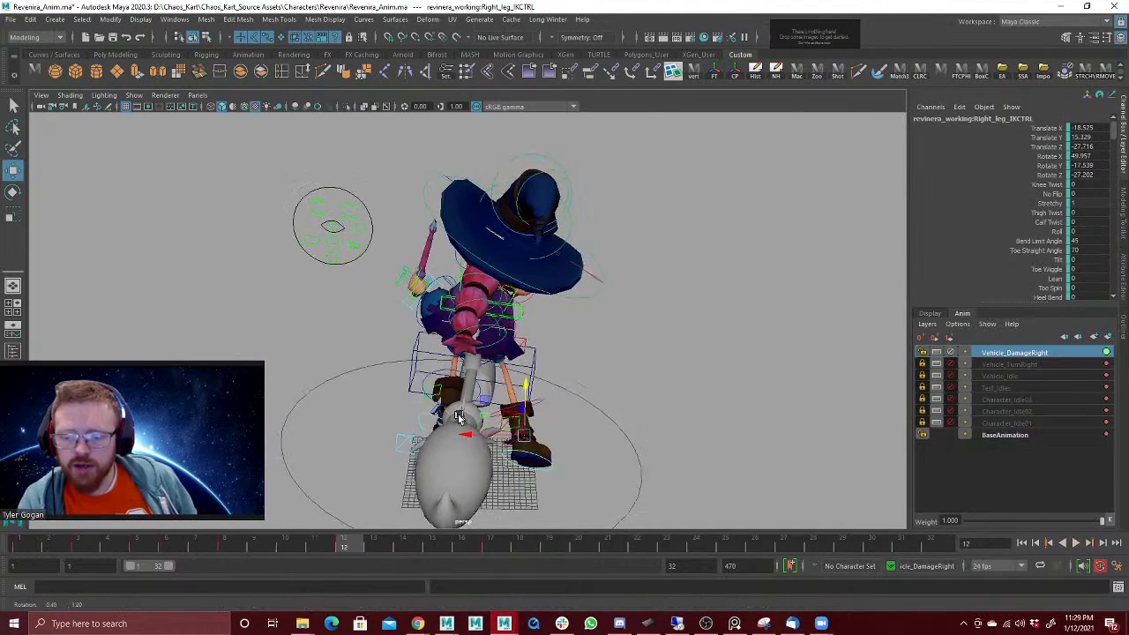
Step: At frame 10, rotate the right foot to about 32.8, 23.8, 40.8 in X, Y, Z
{"action": "key", "text": "alt+v"}
{"action": "key", "text": "e"}
{"action": "left_click_drag", "start_coordinate": [456, 417], "coordinate": [495, 456]}
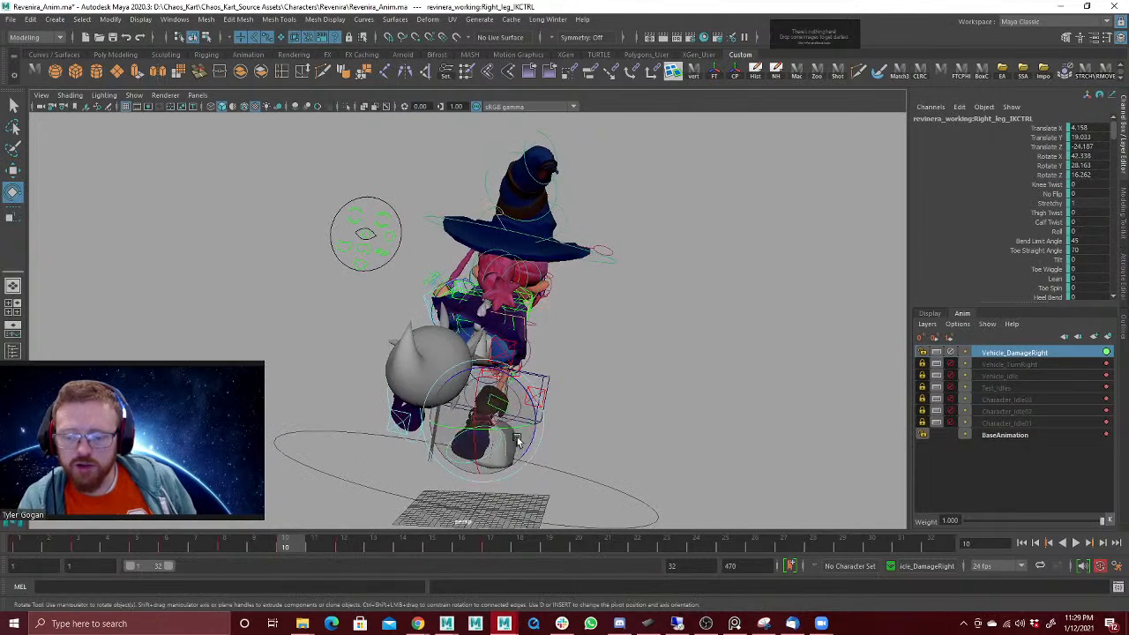
{"action": "left_click_drag", "start_coordinate": [527, 408], "coordinate": [523, 414]}
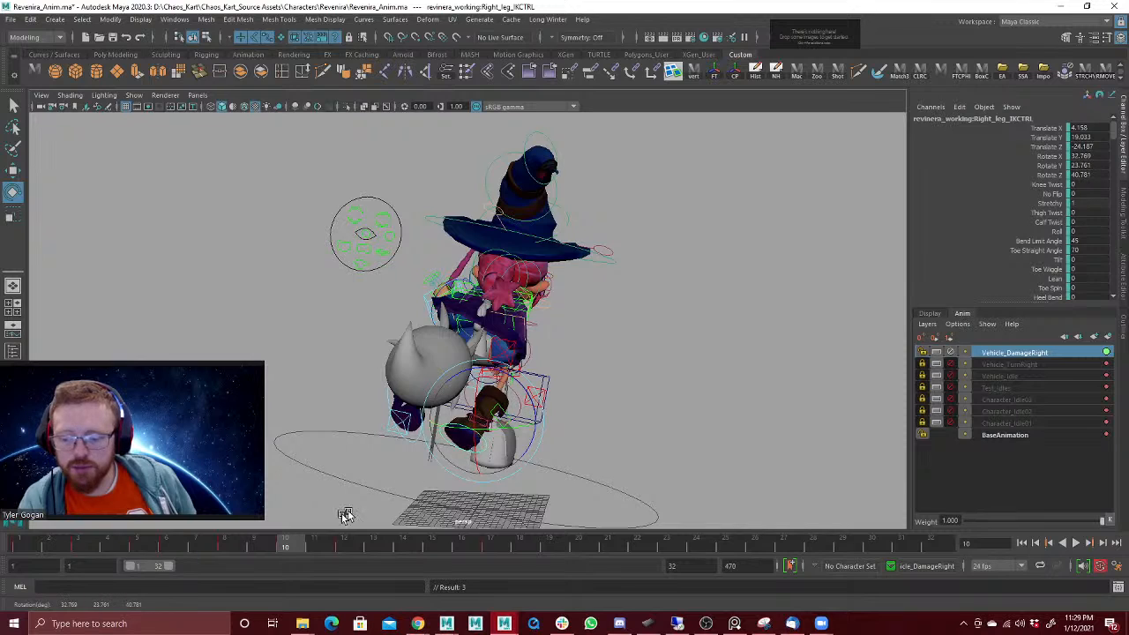
Step: Shift the right foot's frame 12 key to frame 14, and rotate the foot at frame 12 to about 39.9, 29.2, 23.8
{"action": "left_click_drag", "start_coordinate": [299, 548], "coordinate": [345, 543]}
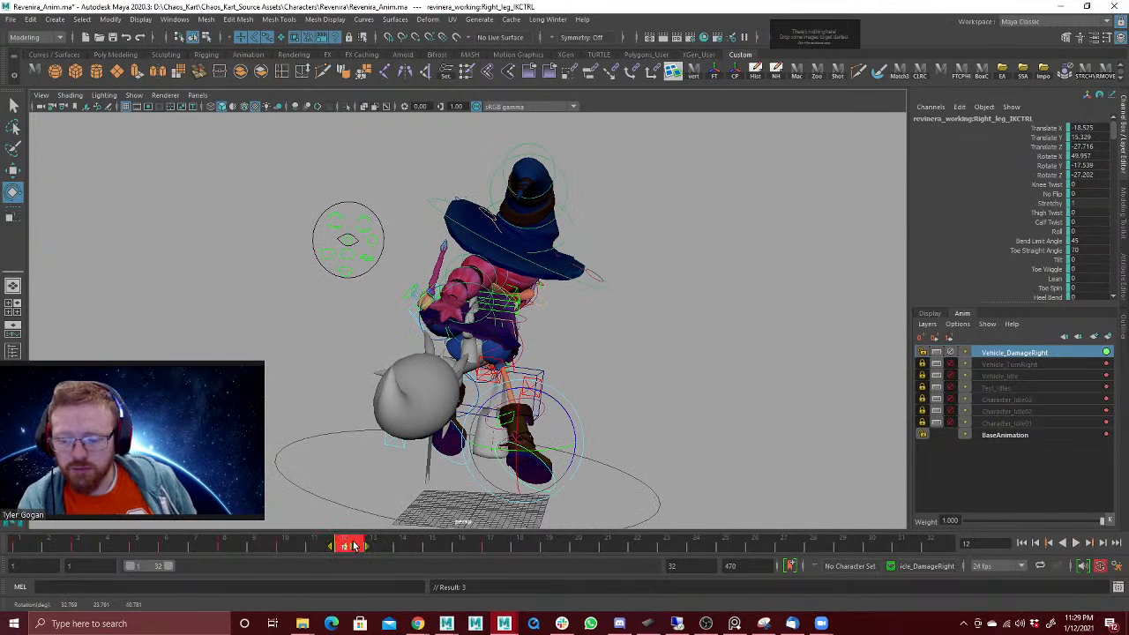
{"action": "left_click_drag", "start_coordinate": [353, 544], "coordinate": [403, 545]}
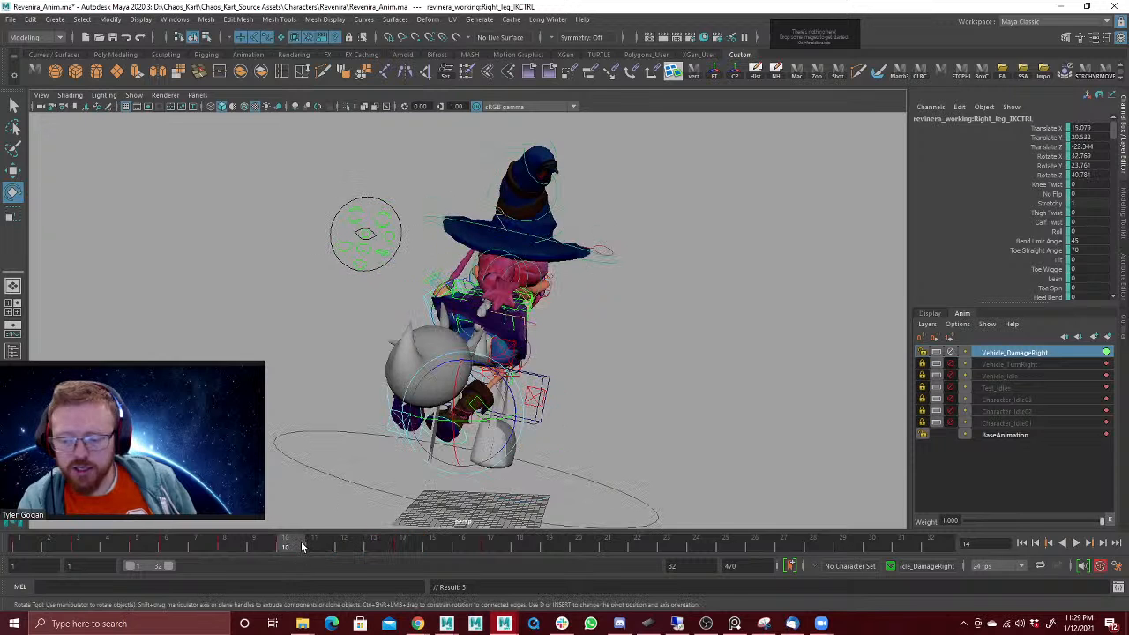
{"action": "left_click_drag", "start_coordinate": [262, 547], "coordinate": [345, 562]}
{"action": "left_click_drag", "start_coordinate": [537, 432], "coordinate": [526, 416]}
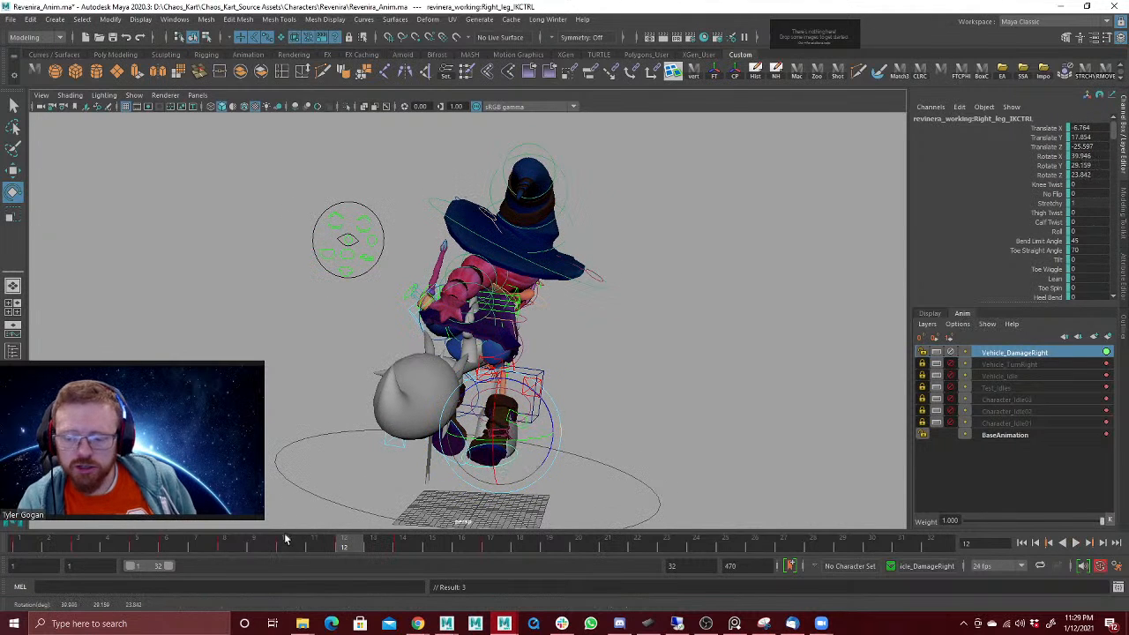
Step: Move the right foot at frame 12 to about -1.7, 6.6, -27.5 in Translate X, Y, Z and play back
{"action": "left_click_drag", "start_coordinate": [285, 538], "coordinate": [353, 522]}
{"action": "key", "text": "w"}
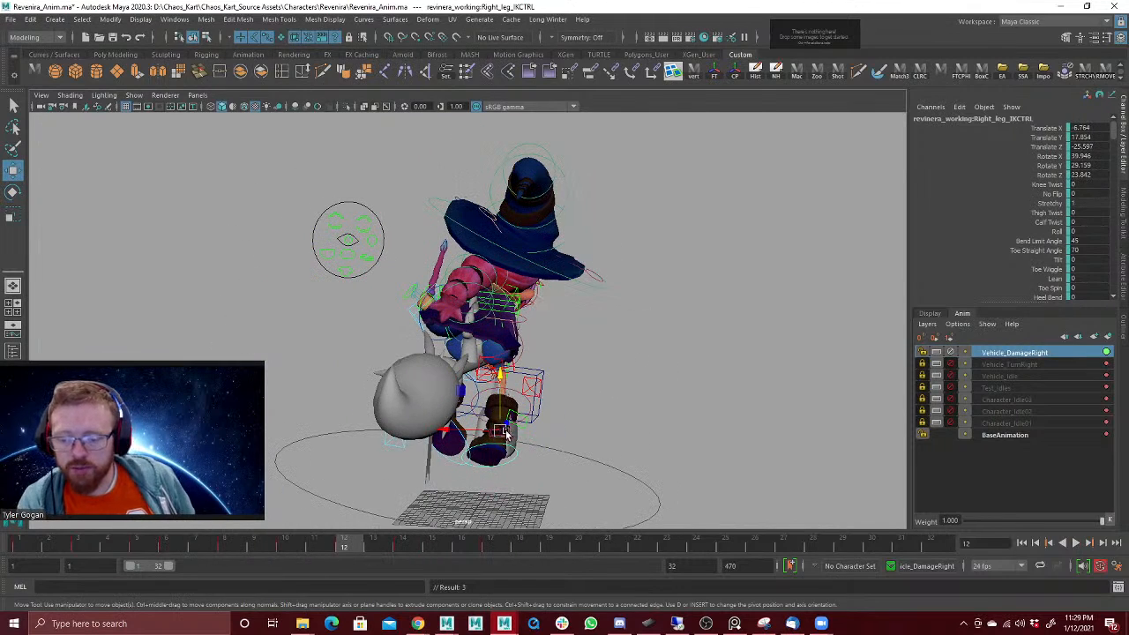
{"action": "left_click_drag", "start_coordinate": [505, 433], "coordinate": [507, 449]}
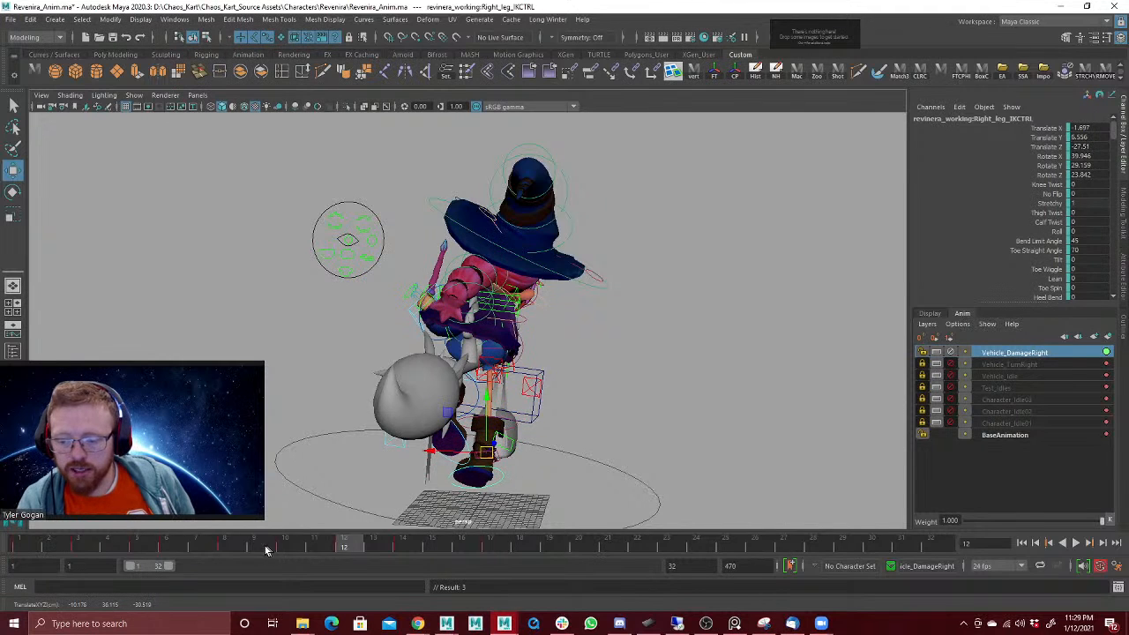
{"action": "key", "text": "alt+v"}
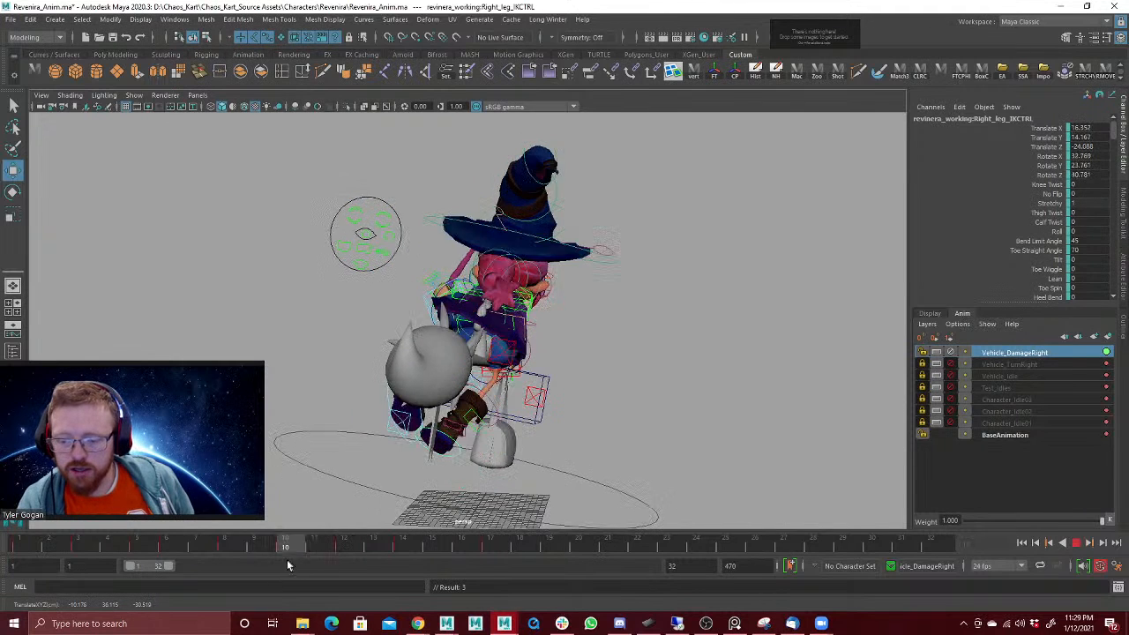
{"action": "key", "text": "alt+v"}
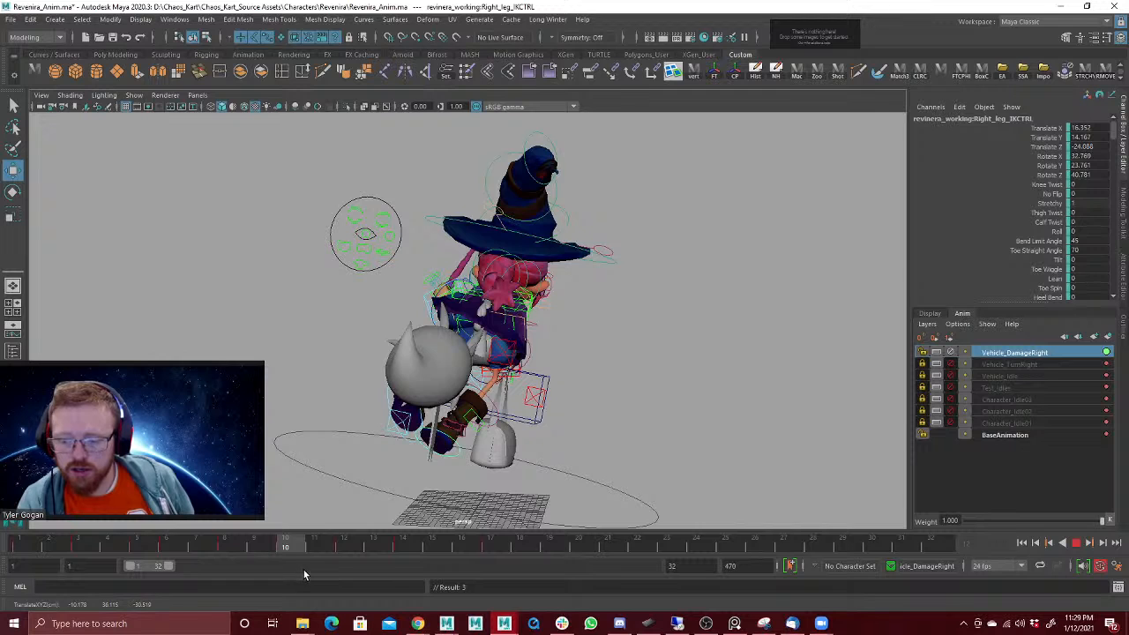
Step: Rotate the right foot slightly further at frame 10
{"action": "key", "text": "e"}
{"action": "left_click_drag", "start_coordinate": [418, 471], "coordinate": [410, 462]}
{"action": "left_click_drag", "start_coordinate": [309, 546], "coordinate": [414, 541]}
Step: Raise the right foot at frame 14 and play back the motion
{"action": "key", "text": "w"}
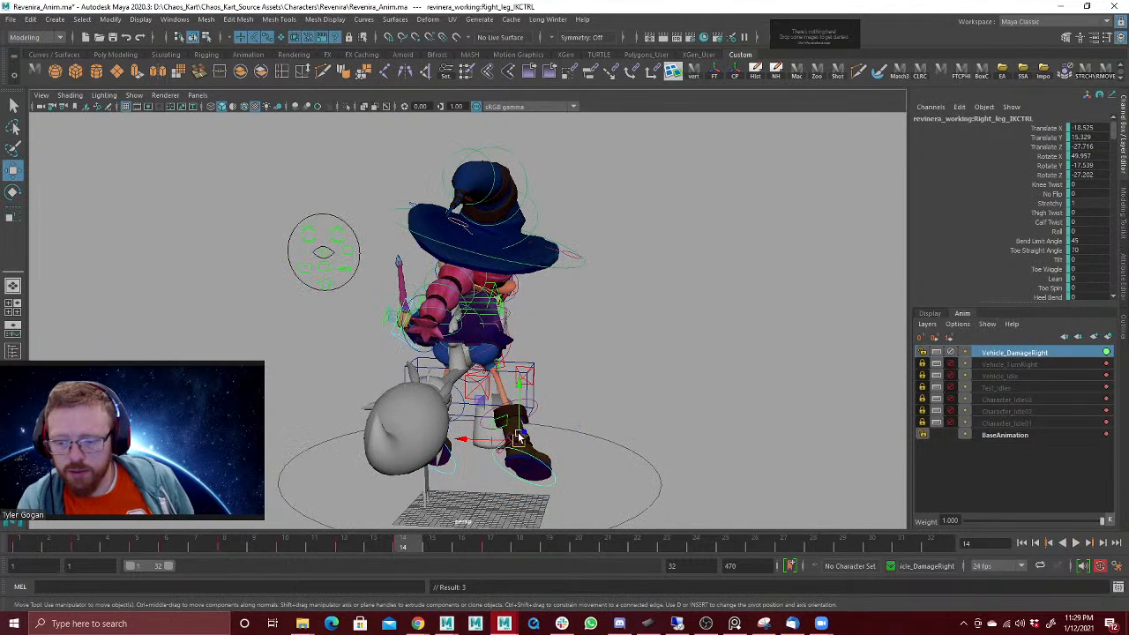
{"action": "left_click_drag", "start_coordinate": [519, 442], "coordinate": [519, 423]}
{"action": "key", "text": "alt+v"}
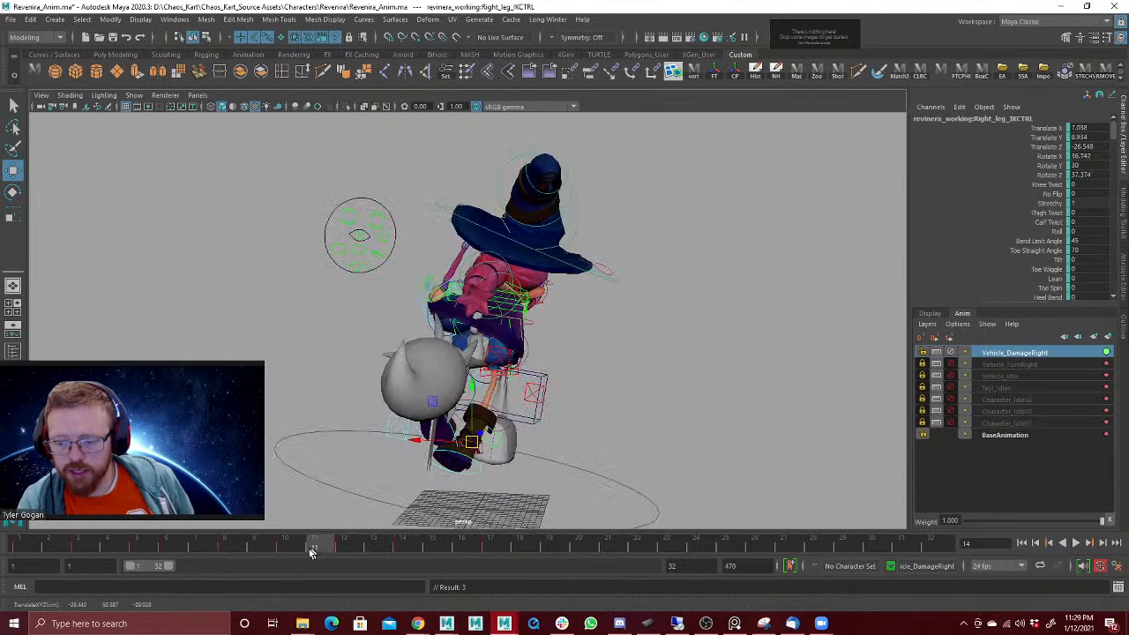
{"action": "left_click_drag", "start_coordinate": [494, 510], "coordinate": [451, 533]}
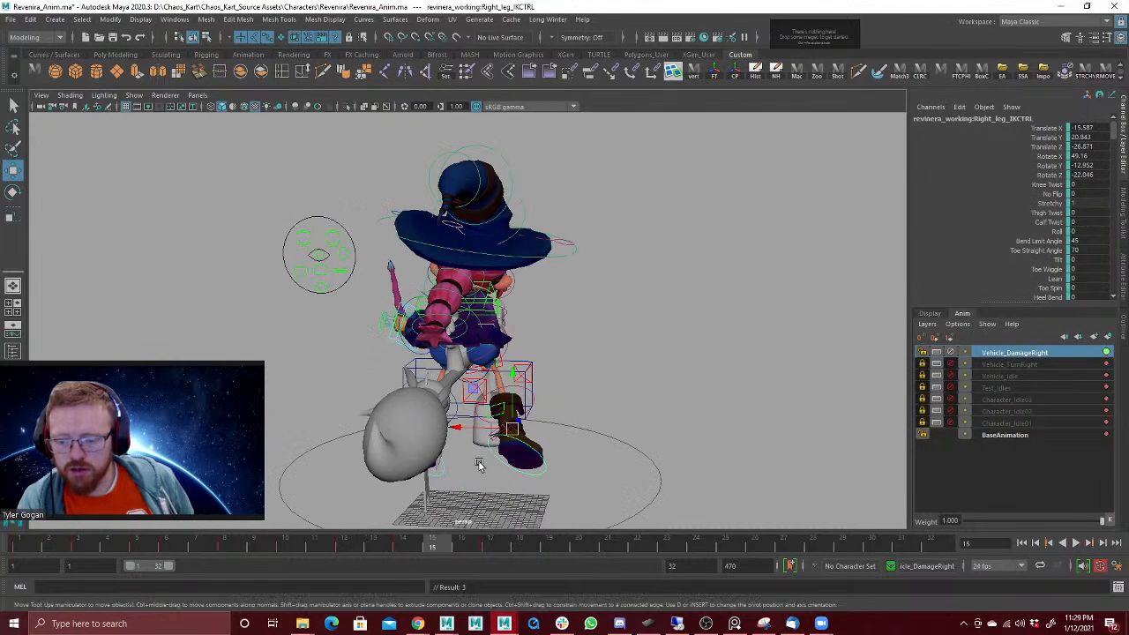
Step: Try to delay the right foot's Translate X key at frame 17 to frame 18 in the Graph Editor
{"action": "key", "text": "space"}
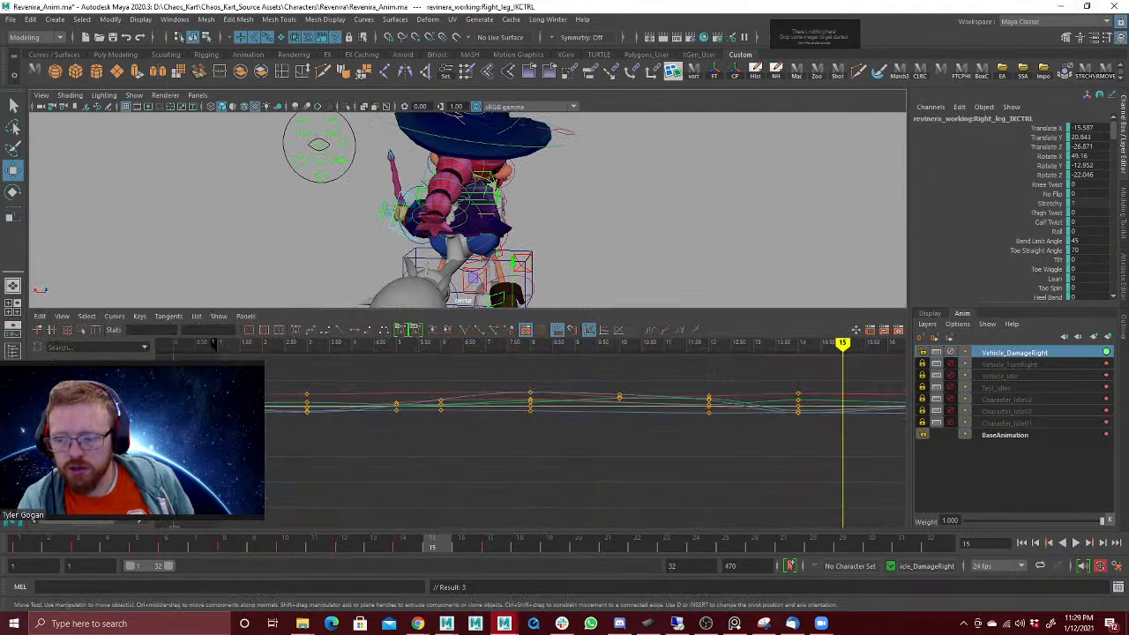
{"action": "key", "text": "f"}
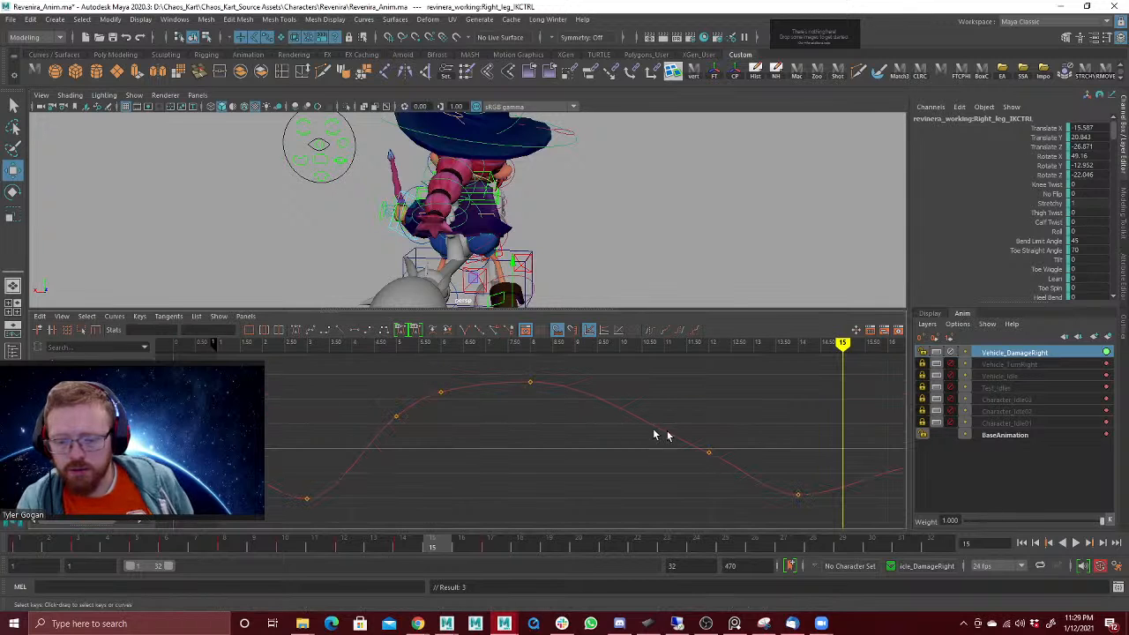
{"action": "key", "text": "a"}
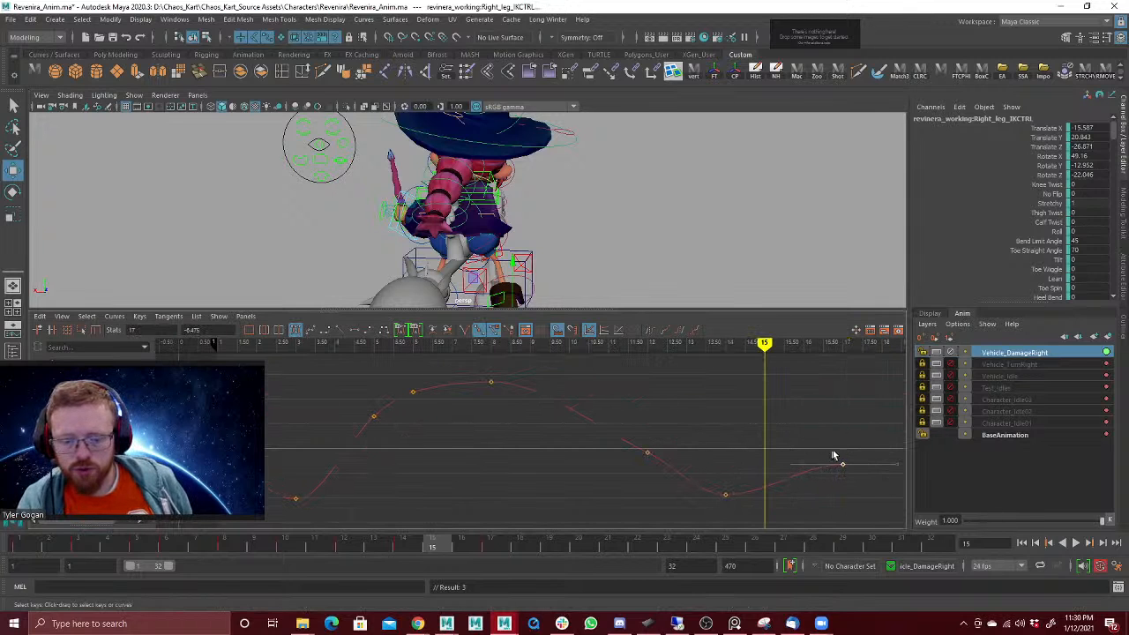
{"action": "middle_click_drag", "start_coordinate": [833, 455], "coordinate": [860, 452]}
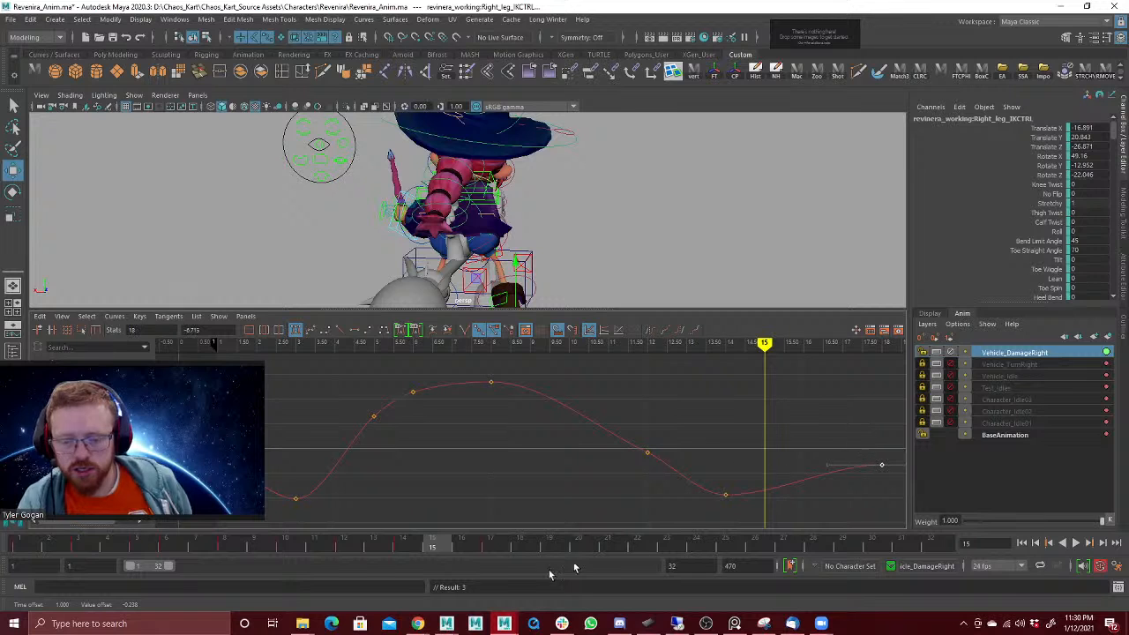
{"action": "left_click_drag", "start_coordinate": [422, 548], "coordinate": [491, 529]}
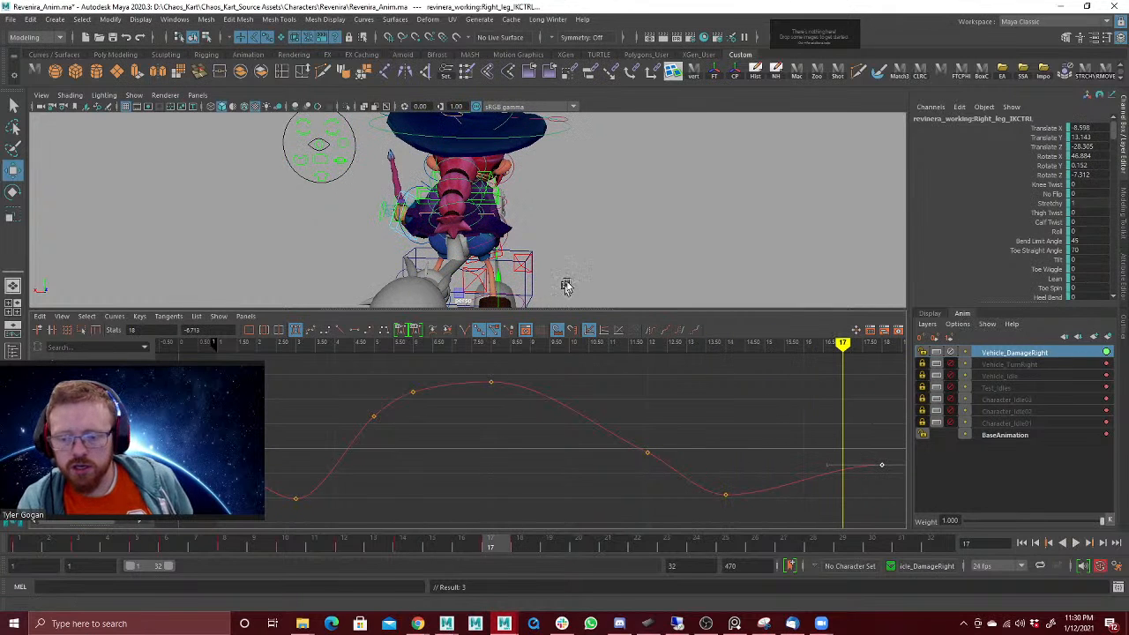
{"action": "key", "text": "ctrl+z"}
{"action": "key", "text": "ctrl+z"}
{"action": "key", "text": "ctrl+z"}
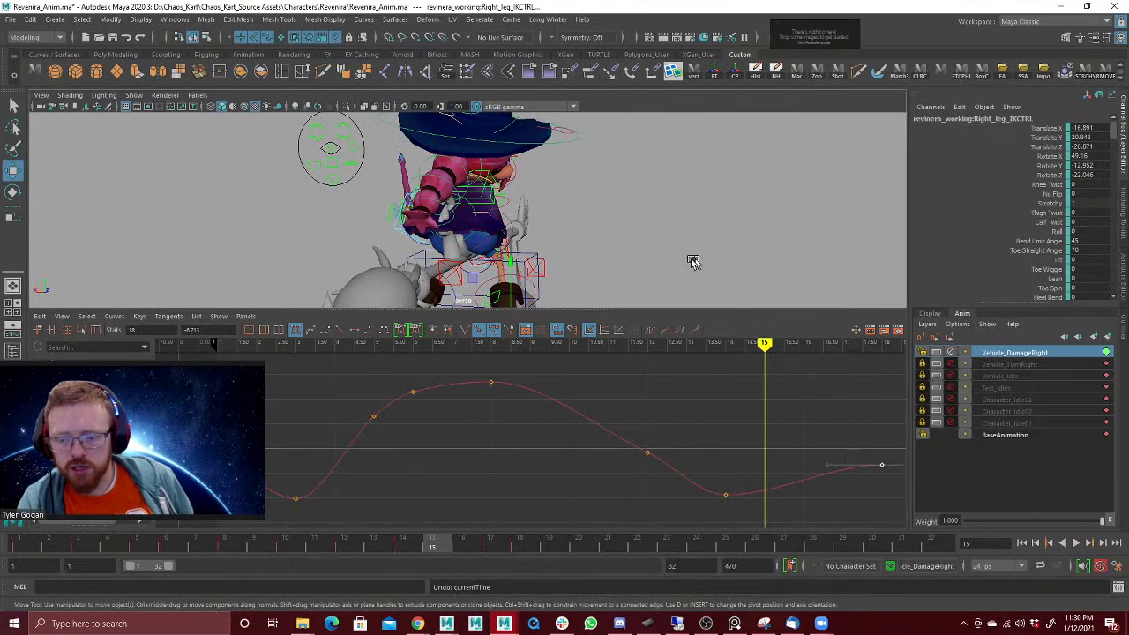
{"action": "key", "text": "ctrl+z"}
{"action": "key", "text": "ctrl+z"}
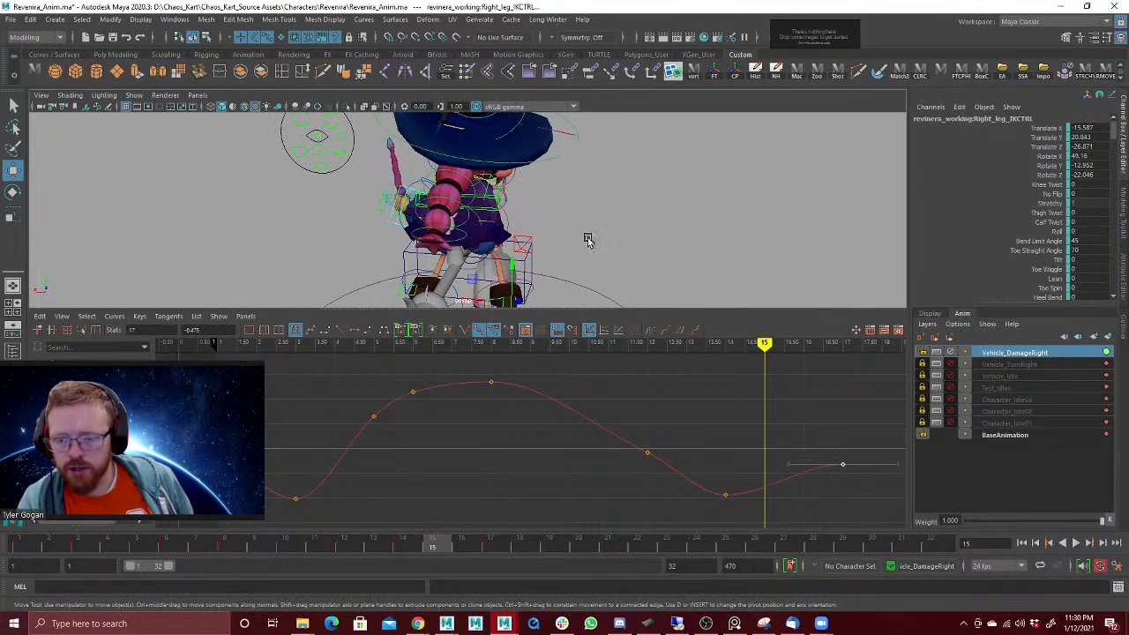
Step: Try to offset the values of the right foot's whole Rotate Y curve in the Graph Editor
{"action": "key", "text": "space"}
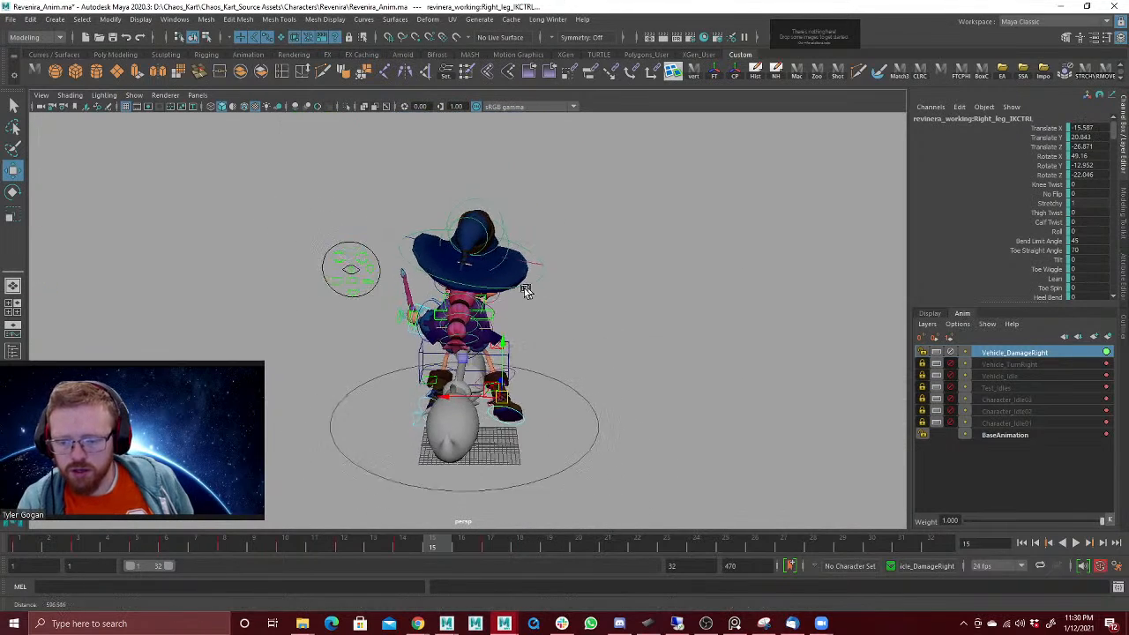
{"action": "key", "text": "space"}
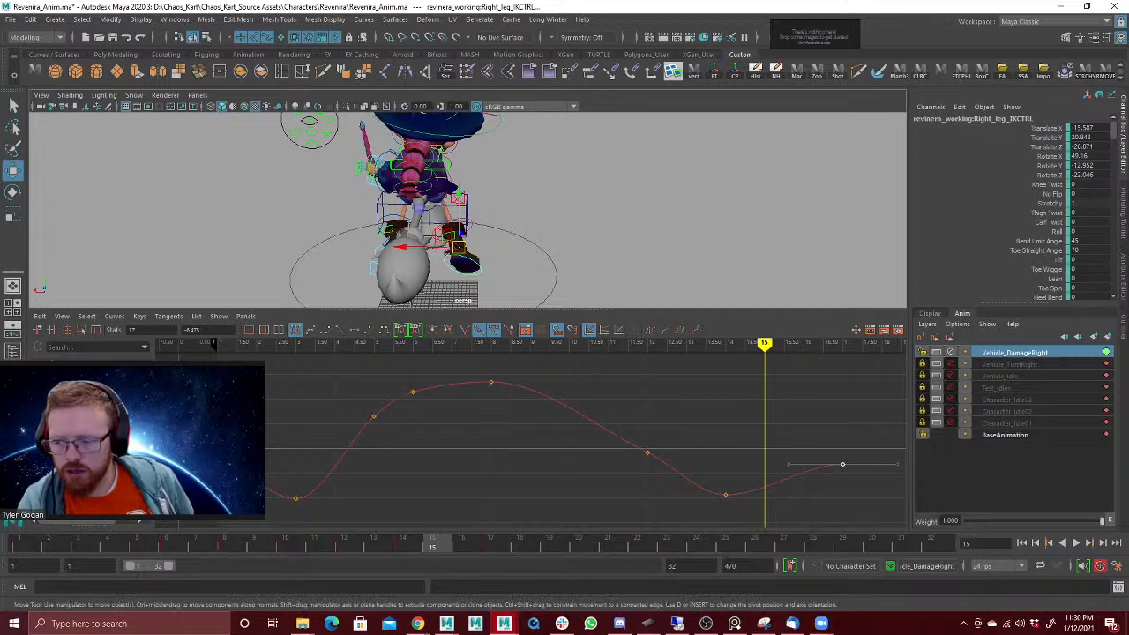
{"action": "left_click", "coordinate": [88, 415]}
{"action": "left_click", "coordinate": [605, 383]}
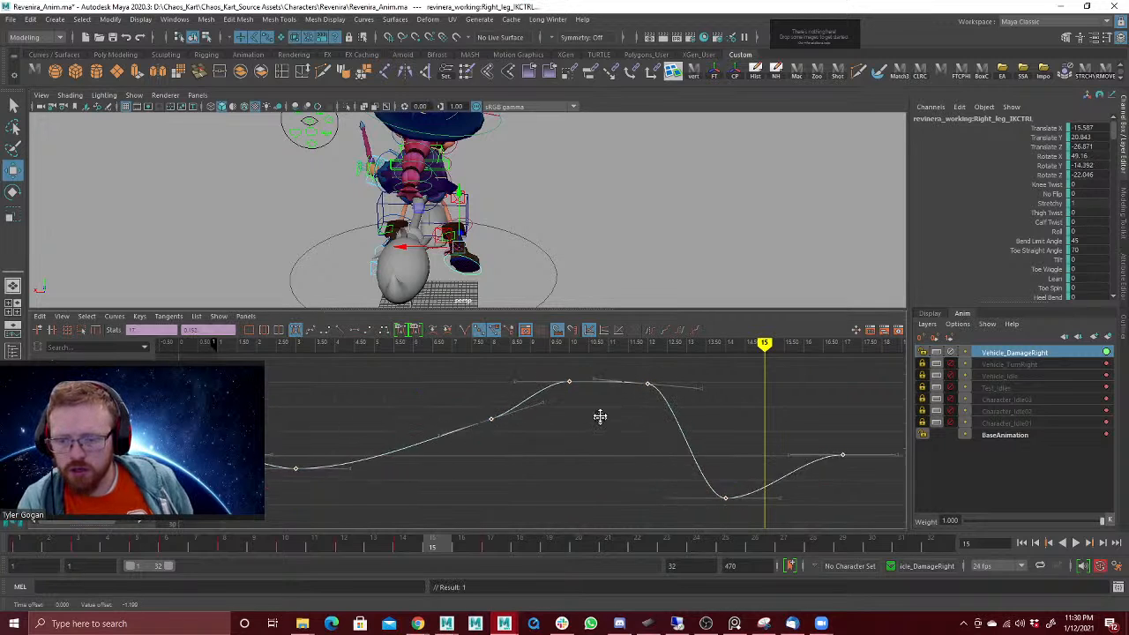
{"action": "middle_click_drag", "start_coordinate": [599, 416], "coordinate": [594, 378]}
{"action": "key", "text": "ctrl+z"}
Step: On the right foot's Rotate Z curve, move the frame 17 key to frame 19 and steepen the frame 14 key's tangent downward
{"action": "left_click", "coordinate": [89, 423]}
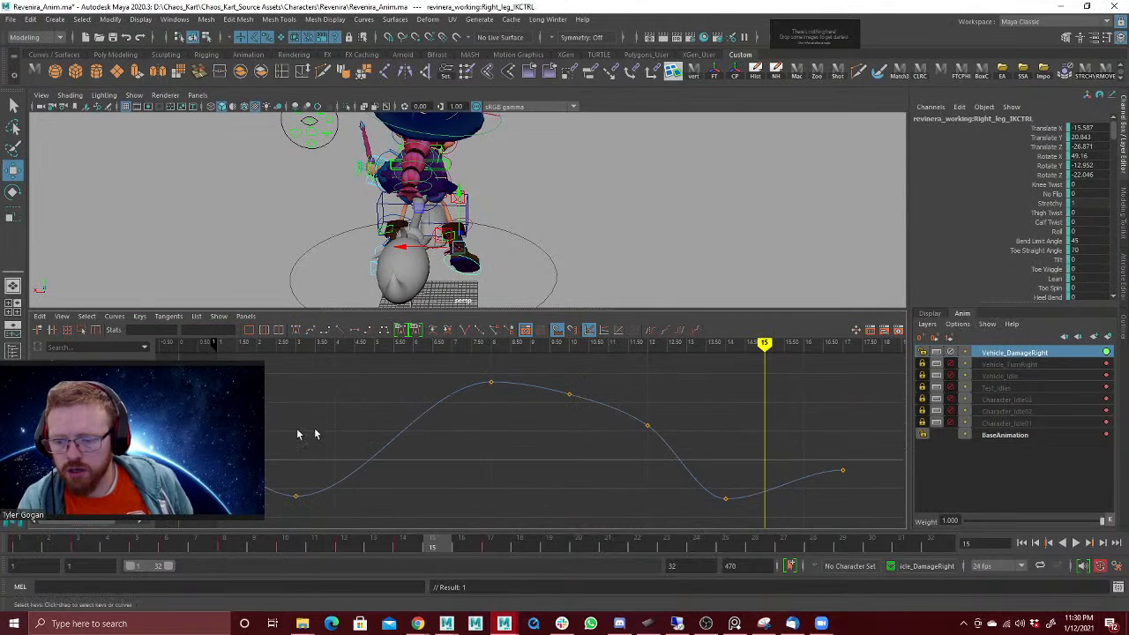
{"action": "left_click", "coordinate": [607, 406]}
{"action": "mouse_move", "coordinate": [597, 419]}
{"action": "middle_mouse_down"}
{"action": "mouse_move", "coordinate": [592, 398]}
{"action": "mouse_move", "coordinate": [590, 424]}
{"action": "middle_mouse_up"}
{"action": "key", "text": "ctrl+z"}
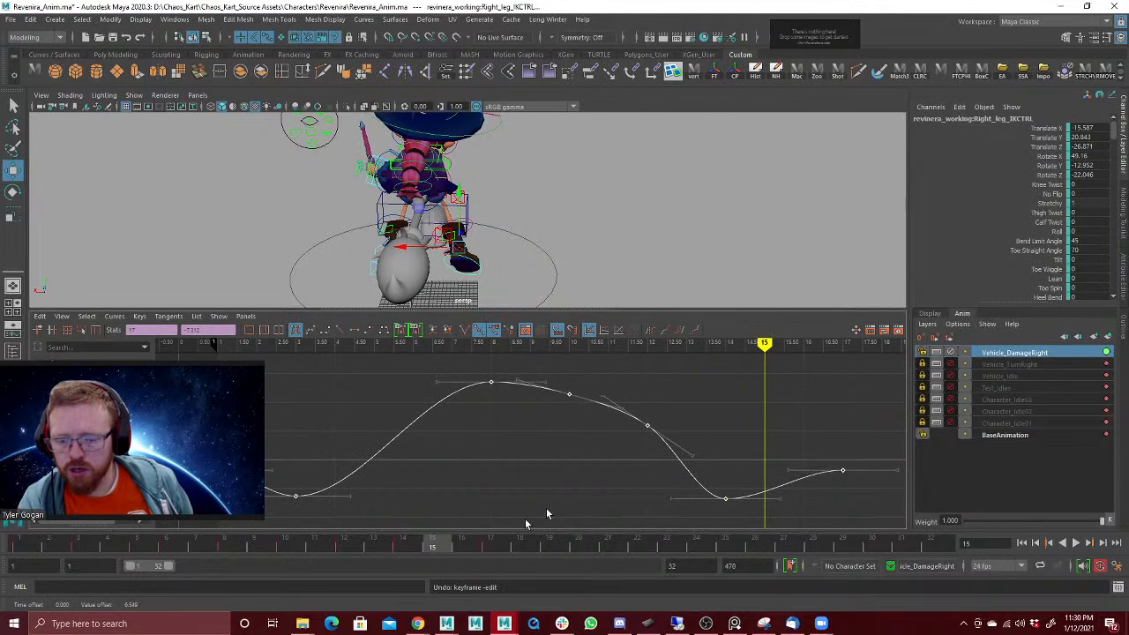
{"action": "left_click", "coordinate": [842, 471]}
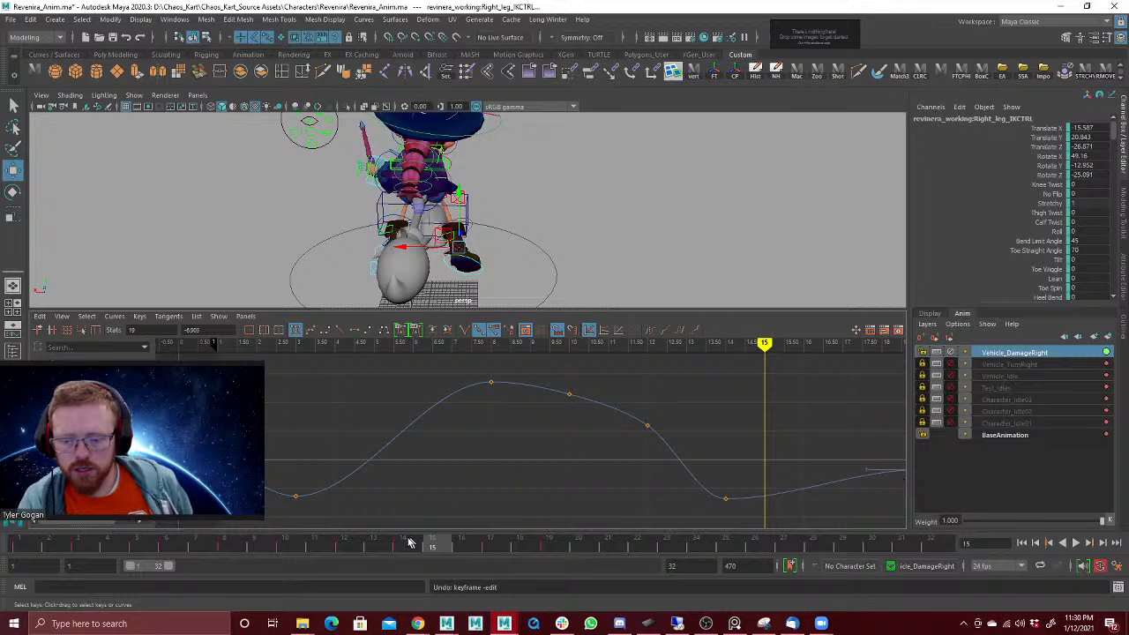
{"action": "left_click_drag", "start_coordinate": [408, 542], "coordinate": [490, 542]}
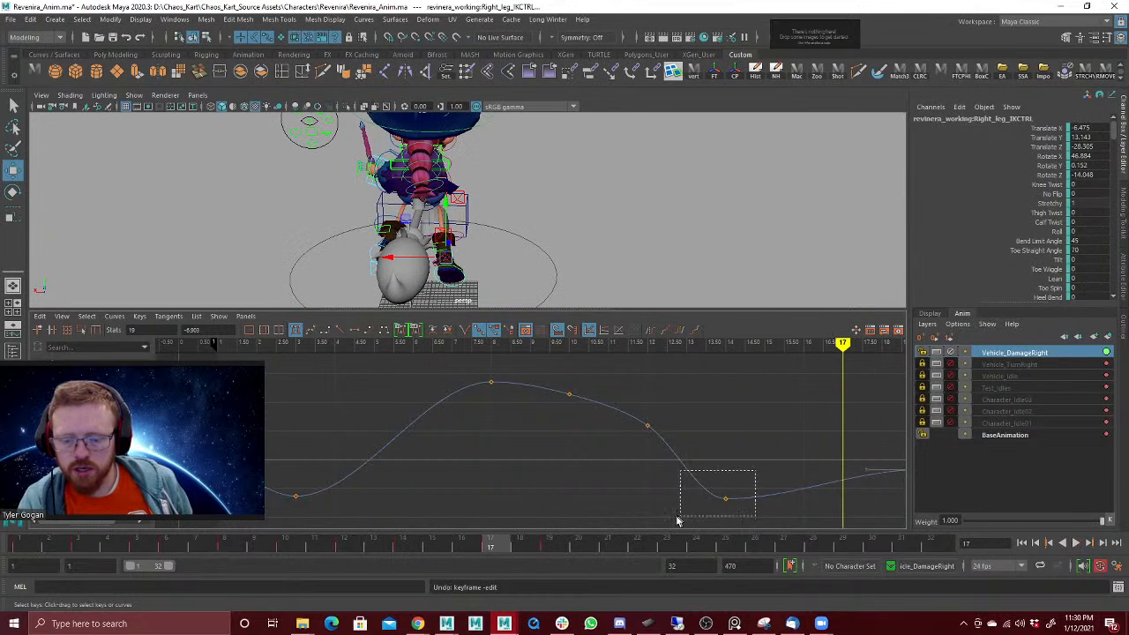
{"action": "middle_click_drag", "start_coordinate": [772, 458], "coordinate": [771, 500]}
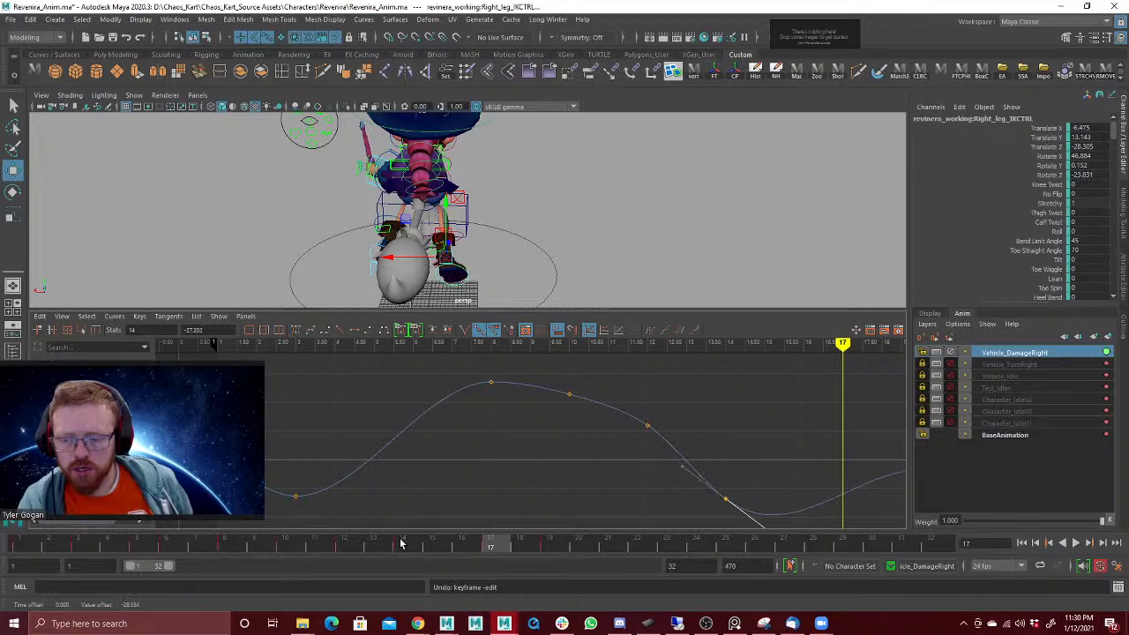
Step: Hide the Graph Editor and play back the animation to check the right foot's motion in the full viewport
{"action": "left_click_drag", "start_coordinate": [401, 543], "coordinate": [606, 535]}
{"action": "key", "text": "alt+v"}
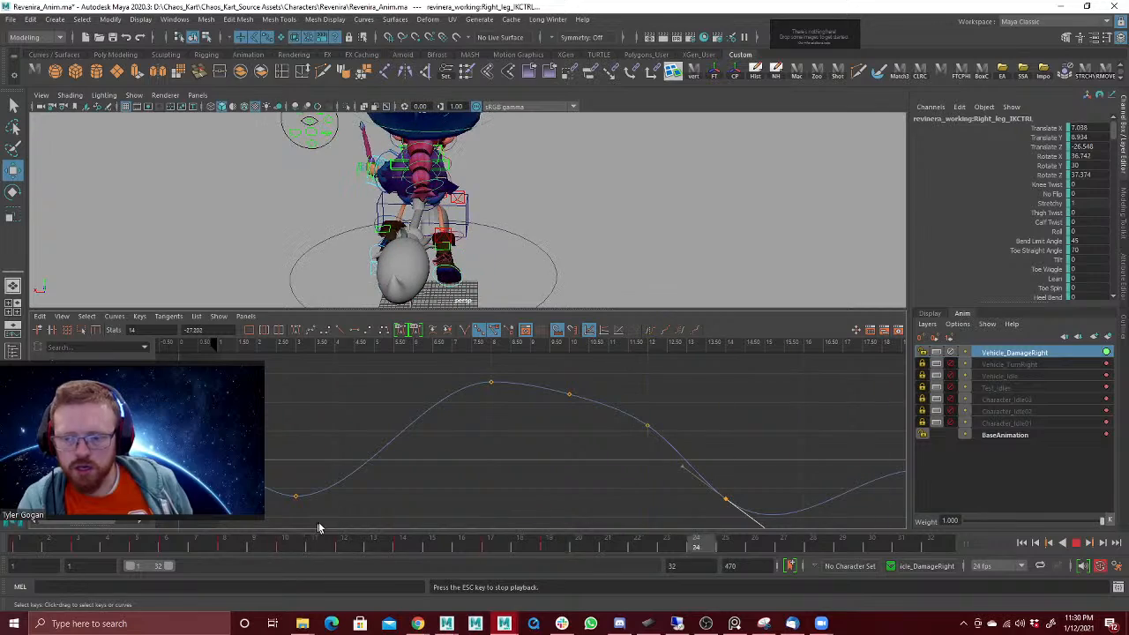
{"action": "key", "text": "space"}
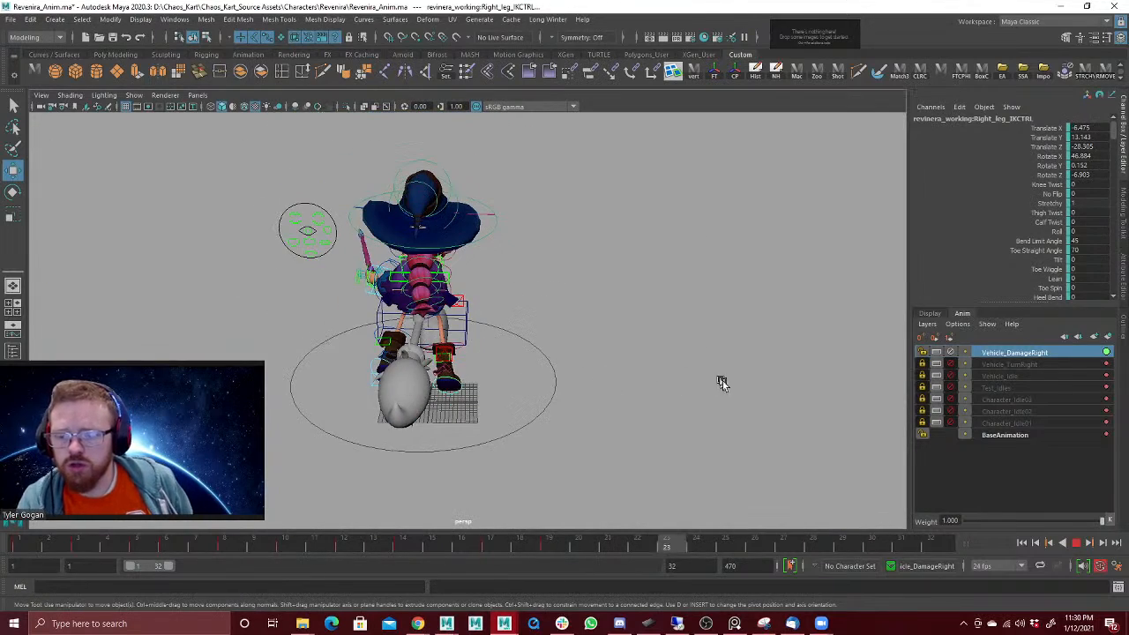
{"action": "key", "text": "Escape"}
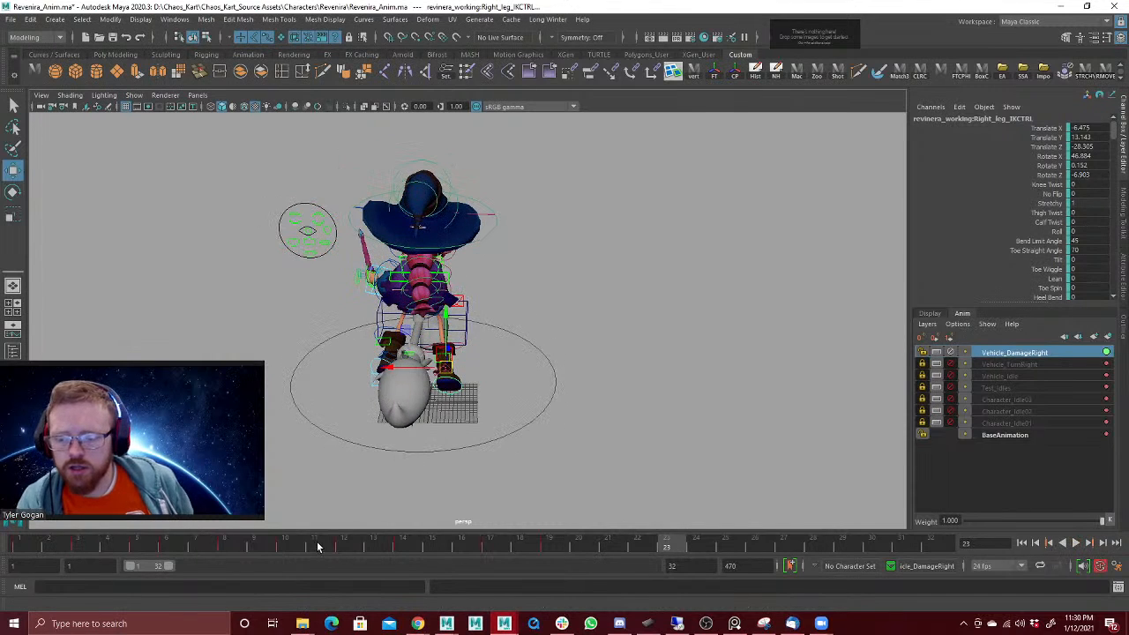
{"action": "key", "text": "alt+v"}
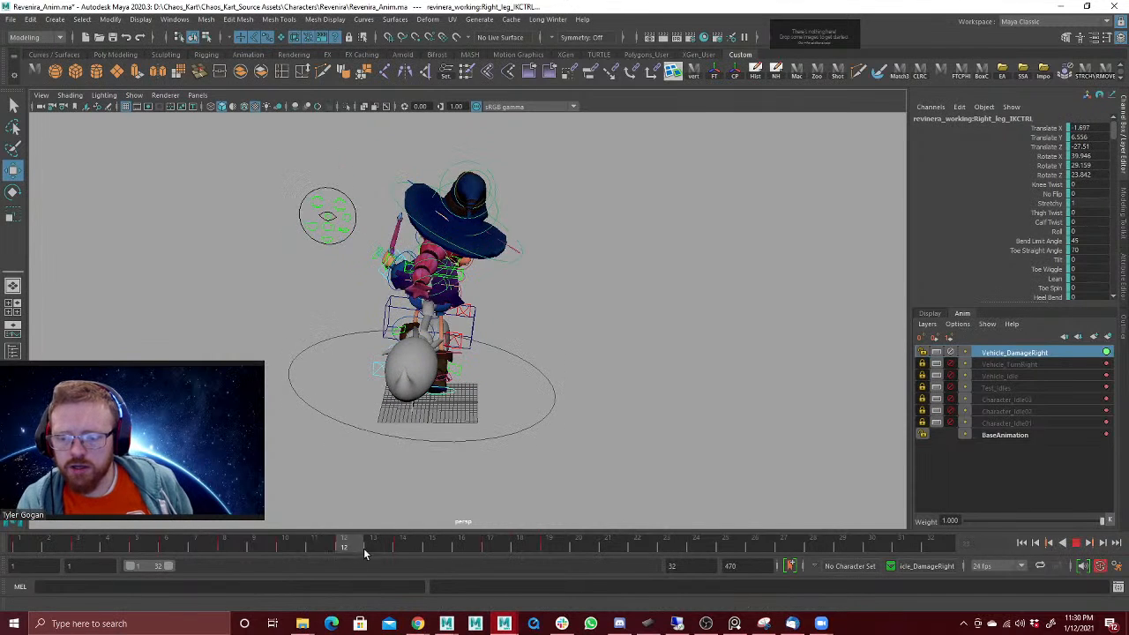
Step: Lower the right foot at frame 14 and play back the animation to check the motion
{"action": "key", "text": "Escape"}
{"action": "left_click_drag", "start_coordinate": [461, 355], "coordinate": [457, 374]}
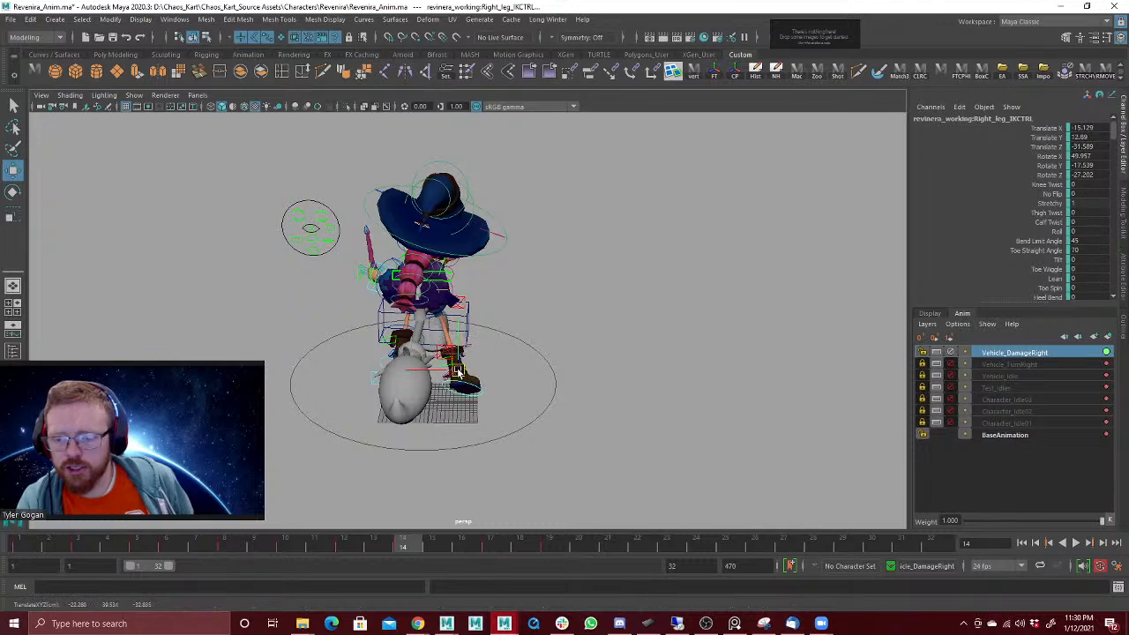
{"action": "mouse_move", "coordinate": [325, 541]}
{"action": "left_mouse_down"}
{"action": "mouse_move", "coordinate": [416, 553]}
{"action": "mouse_move", "coordinate": [580, 527]}
{"action": "left_mouse_up"}
{"action": "key", "text": "alt+v"}
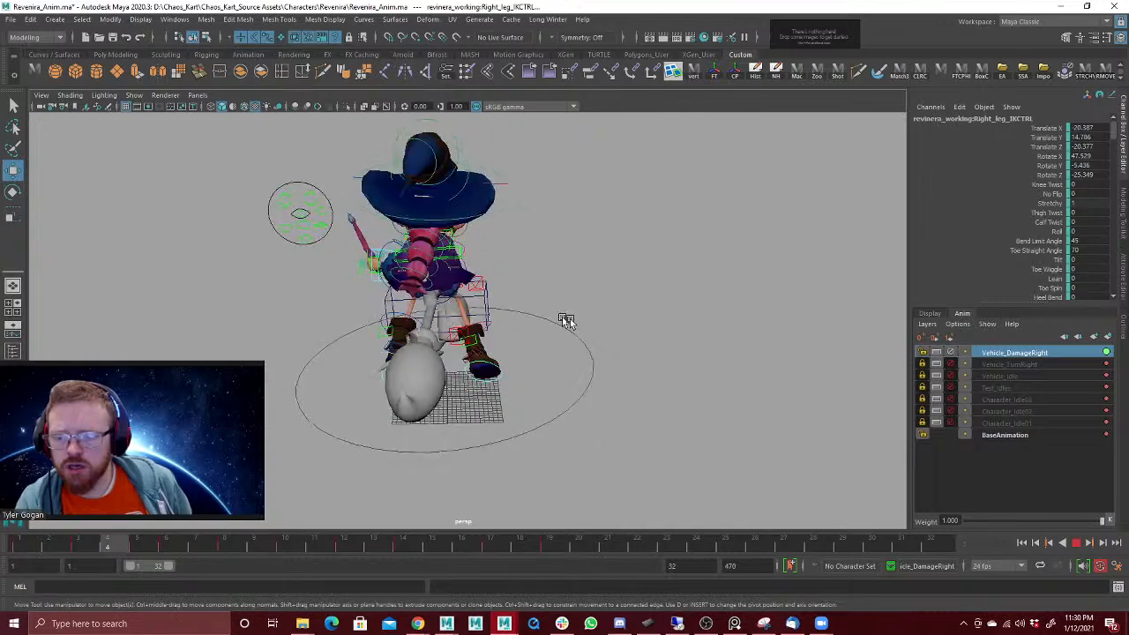
{"action": "left_click", "coordinate": [1077, 544]}
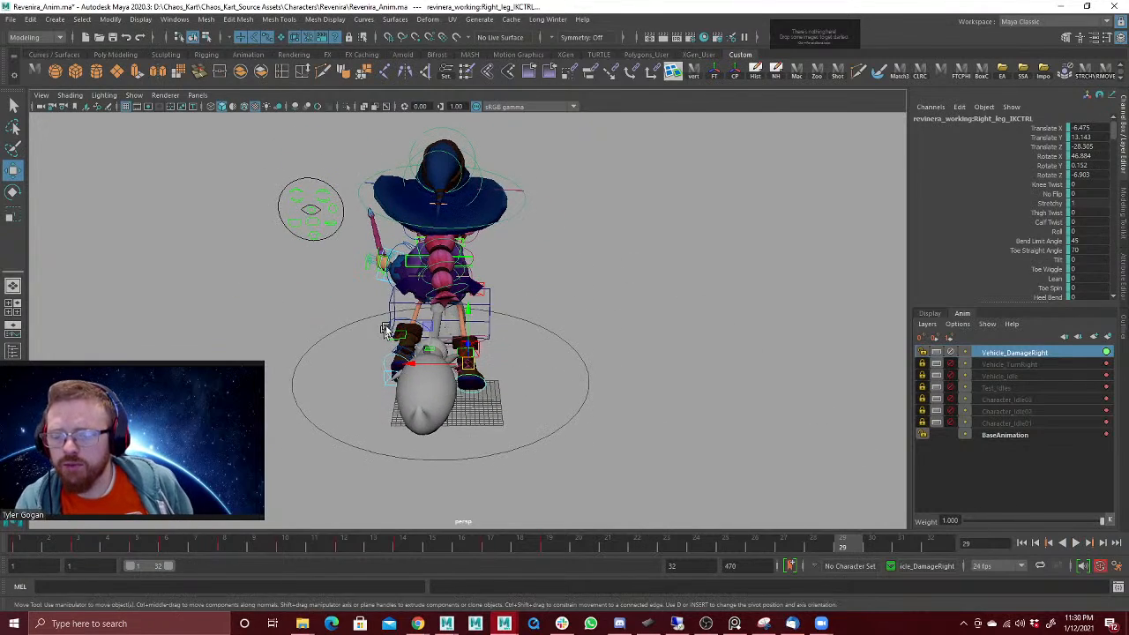
Step: At frame 3, move the left foot inward toward the right foot and rotate it to match the leg's new direction
{"action": "right_click_drag", "start_coordinate": [357, 397], "coordinate": [366, 398], "text": "alt"}
{"action": "middle_click_drag", "start_coordinate": [362, 397], "coordinate": [377, 415], "text": "alt"}
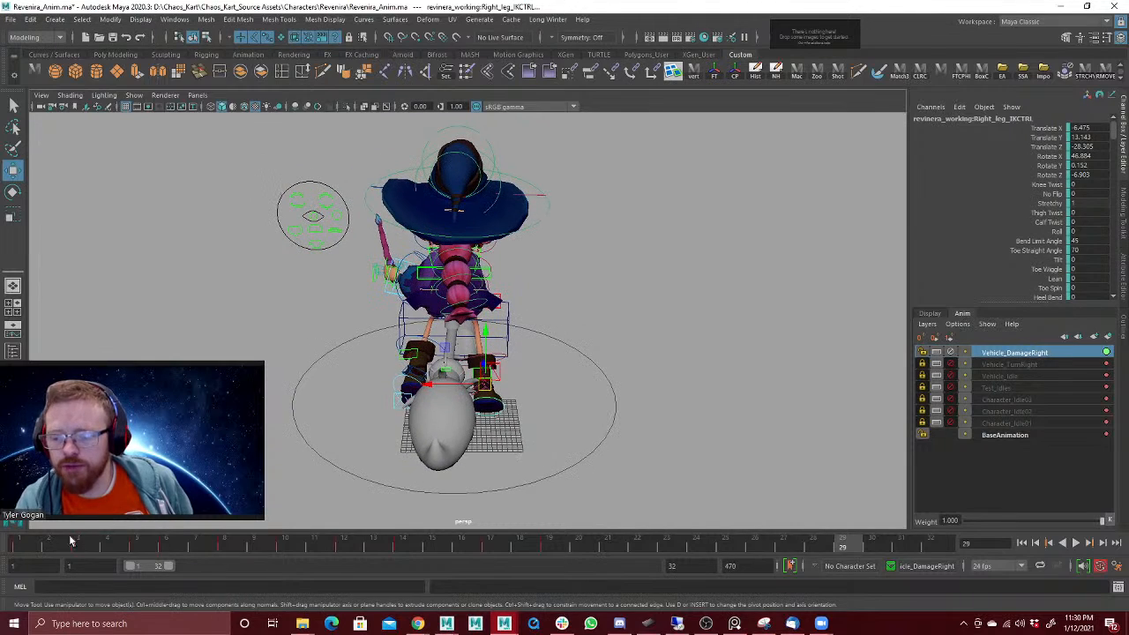
{"action": "key", "text": "alt+v"}
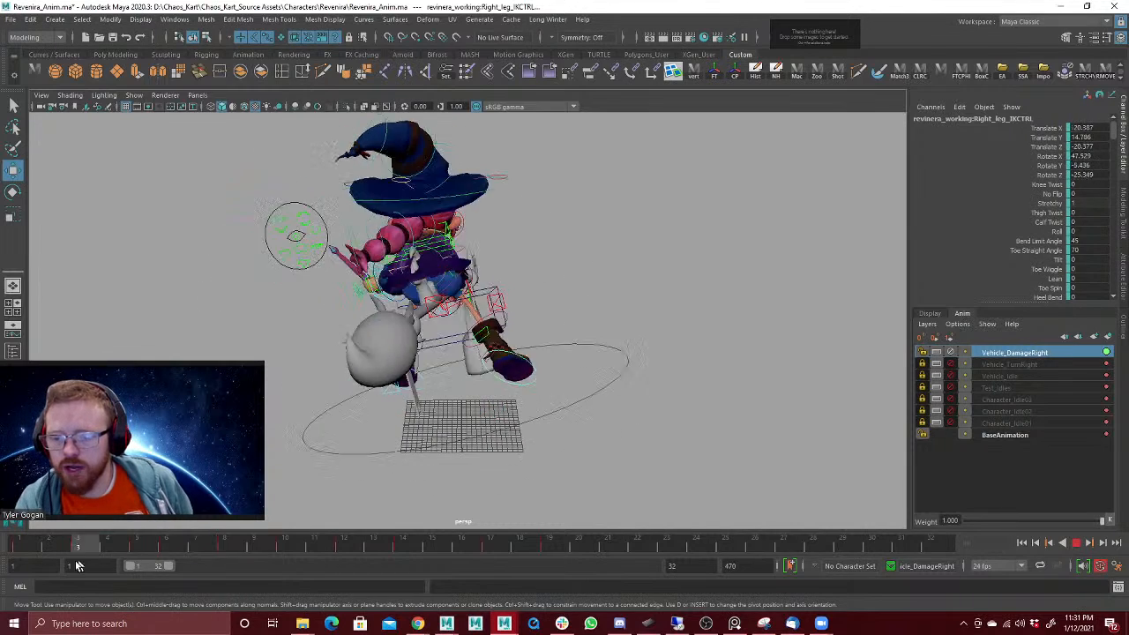
{"action": "key", "text": "alt+v"}
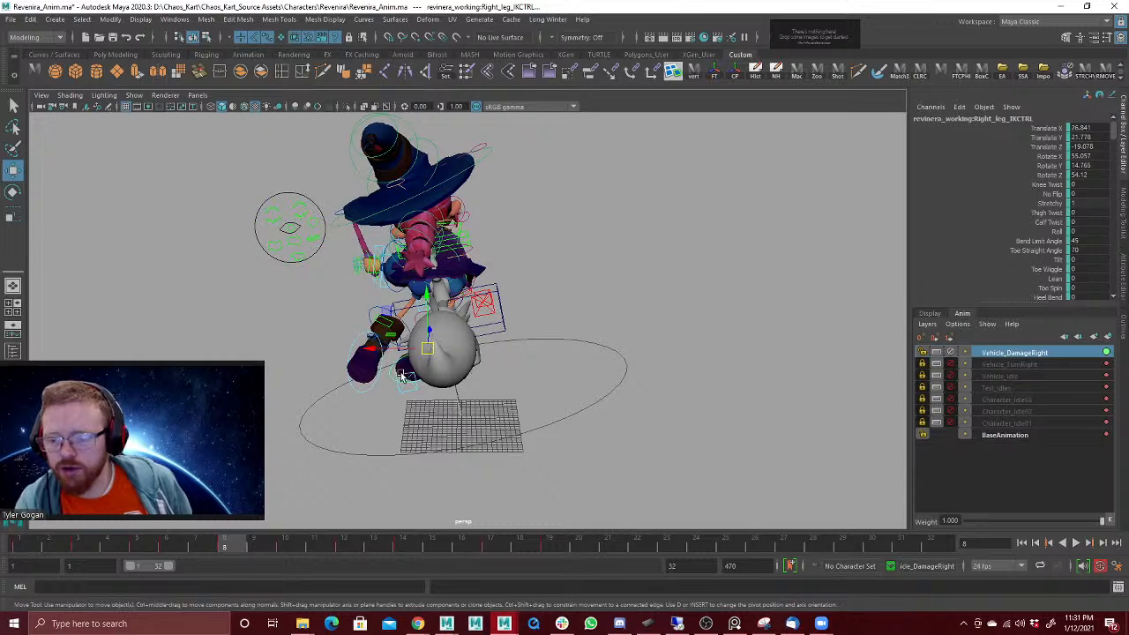
{"action": "key", "text": "alt+v"}
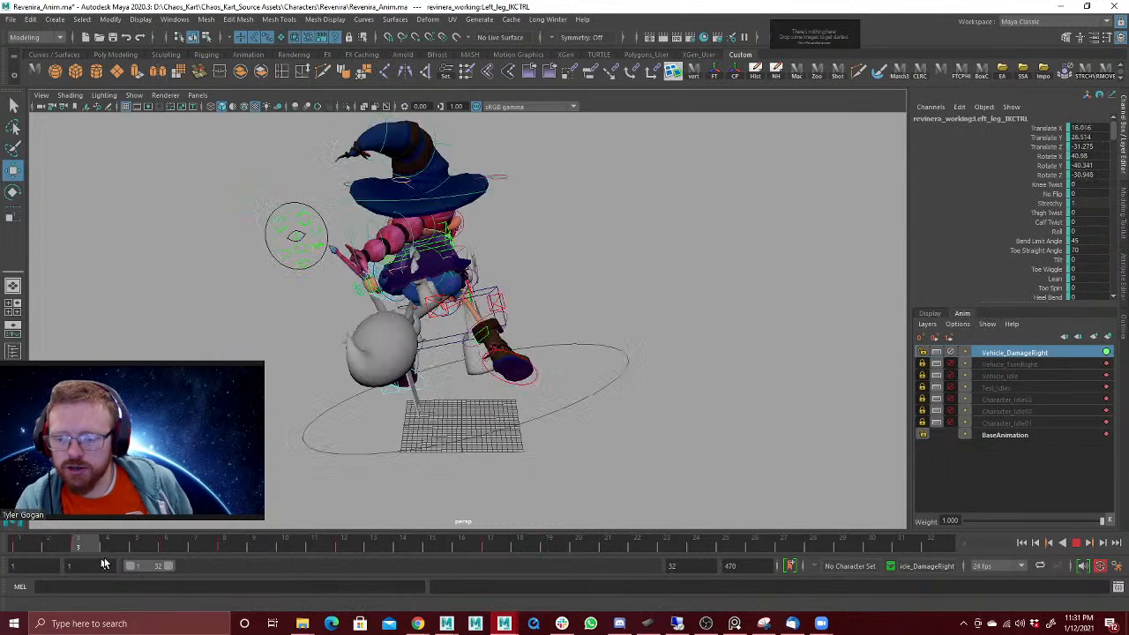
{"action": "key", "text": "alt+v"}
{"action": "left_click", "coordinate": [85, 553]}
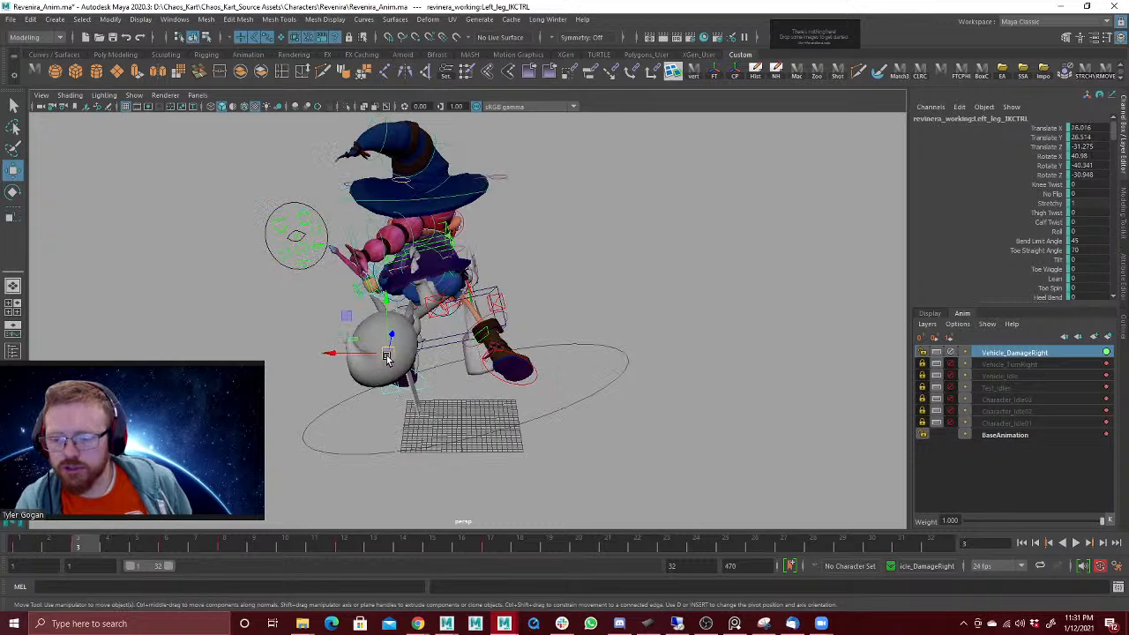
{"action": "left_click_drag", "start_coordinate": [387, 358], "coordinate": [458, 336]}
{"action": "key", "text": "e"}
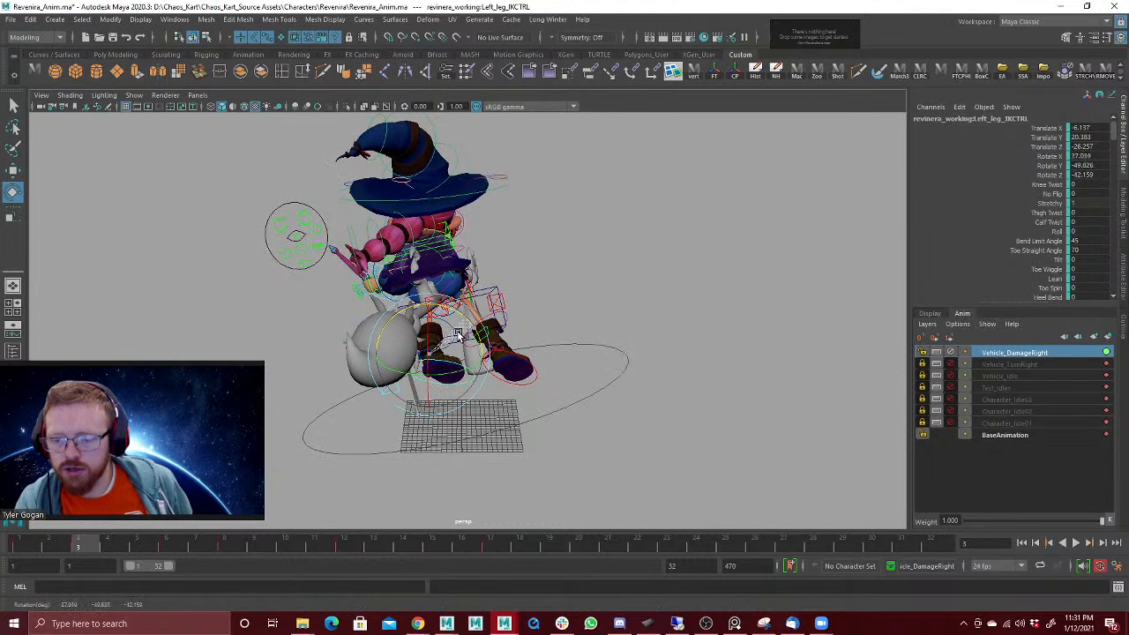
Step: Lower the left foot at frame 5 and shift it inward at frame 6
{"action": "key", "text": "alt+v"}
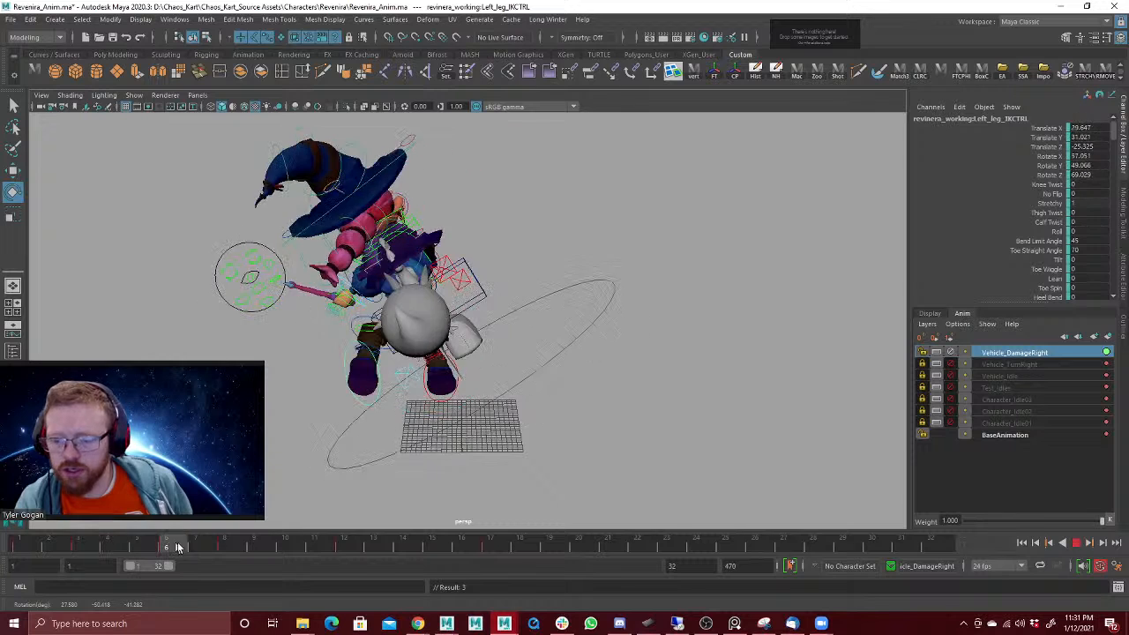
{"action": "key", "text": "alt+v"}
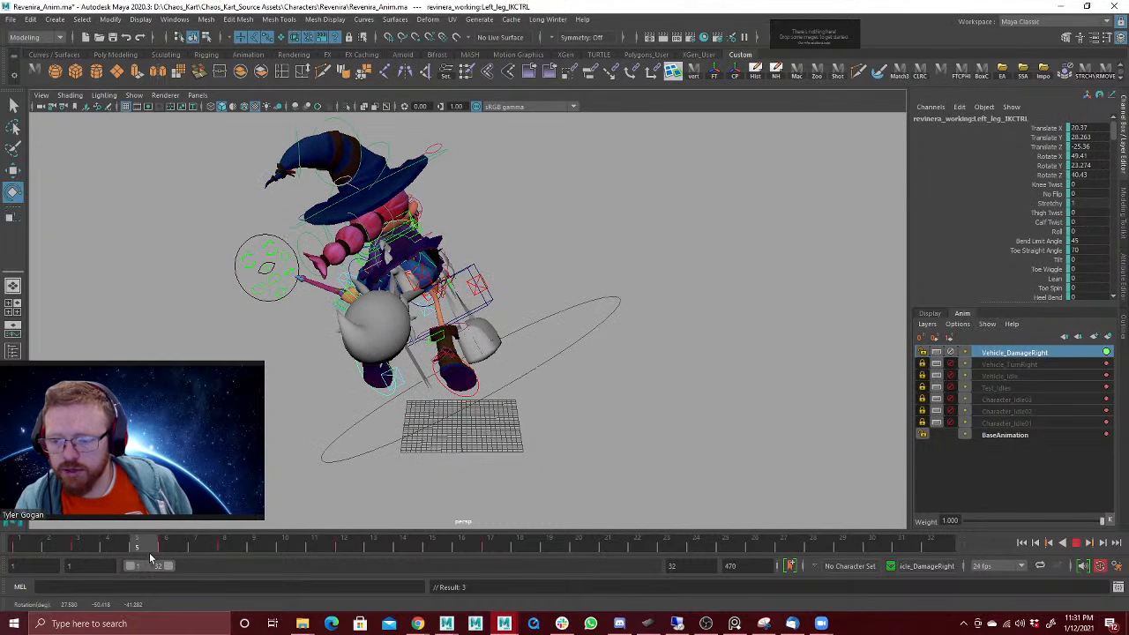
{"action": "key", "text": "w"}
{"action": "left_click_drag", "start_coordinate": [387, 354], "coordinate": [386, 373]}
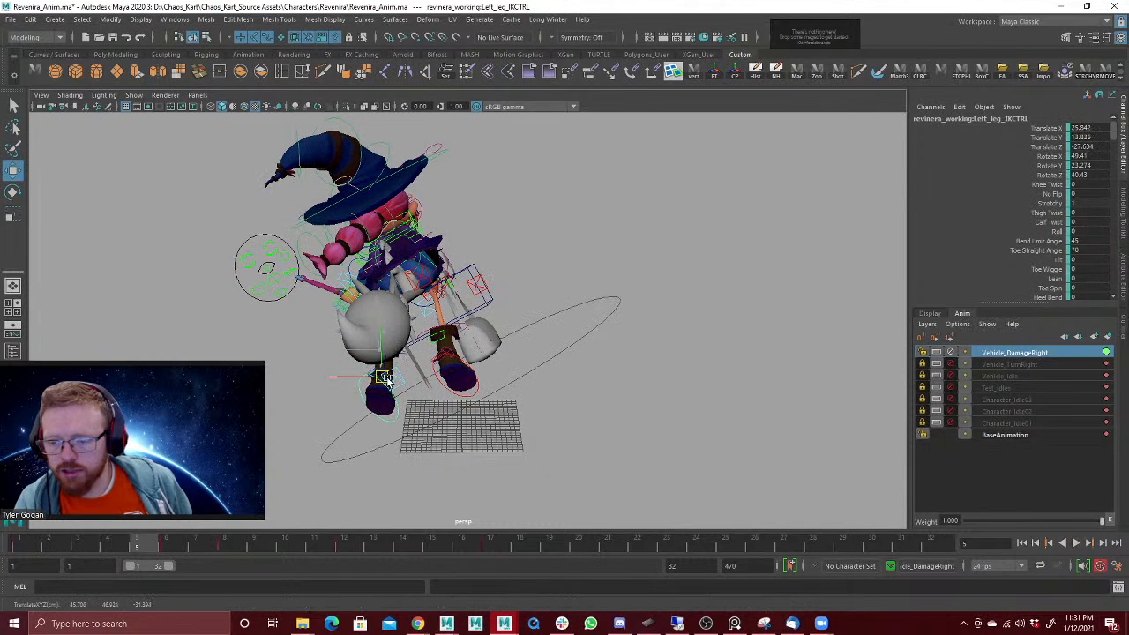
{"action": "left_click", "coordinate": [162, 549]}
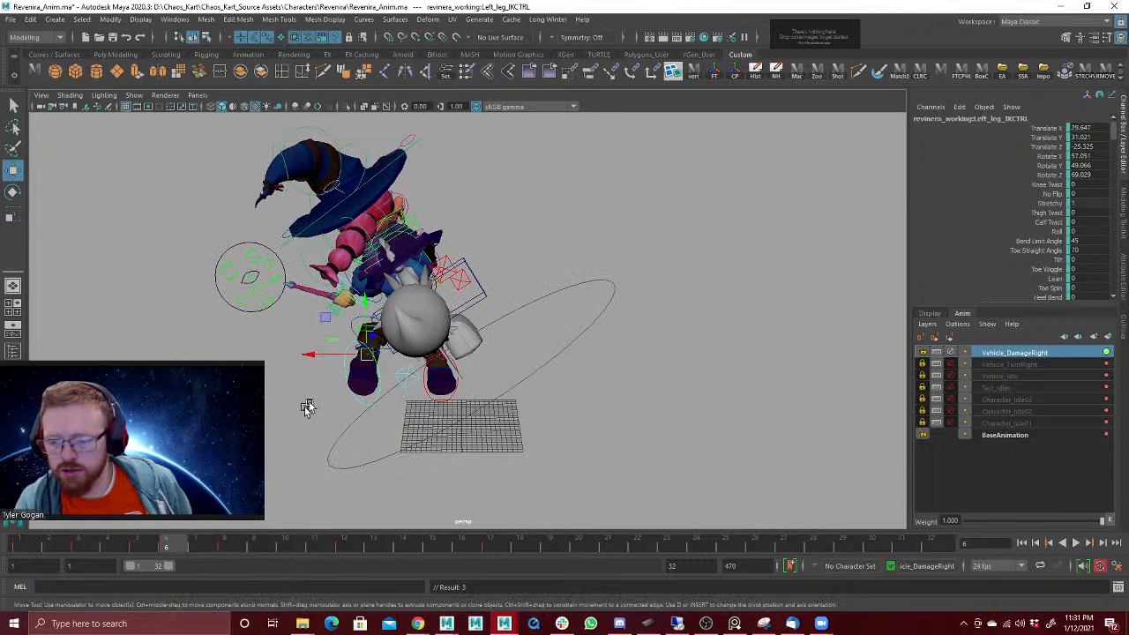
{"action": "mouse_move", "coordinate": [369, 360]}
{"action": "left_mouse_down"}
{"action": "mouse_move", "coordinate": [355, 375]}
{"action": "mouse_move", "coordinate": [389, 355]}
{"action": "left_mouse_up"}
{"action": "key", "text": "e"}
Step: Rotate the left foot outward at frame 8, and reposition it at frame 10
{"action": "left_click_drag", "start_coordinate": [198, 540], "coordinate": [233, 558]}
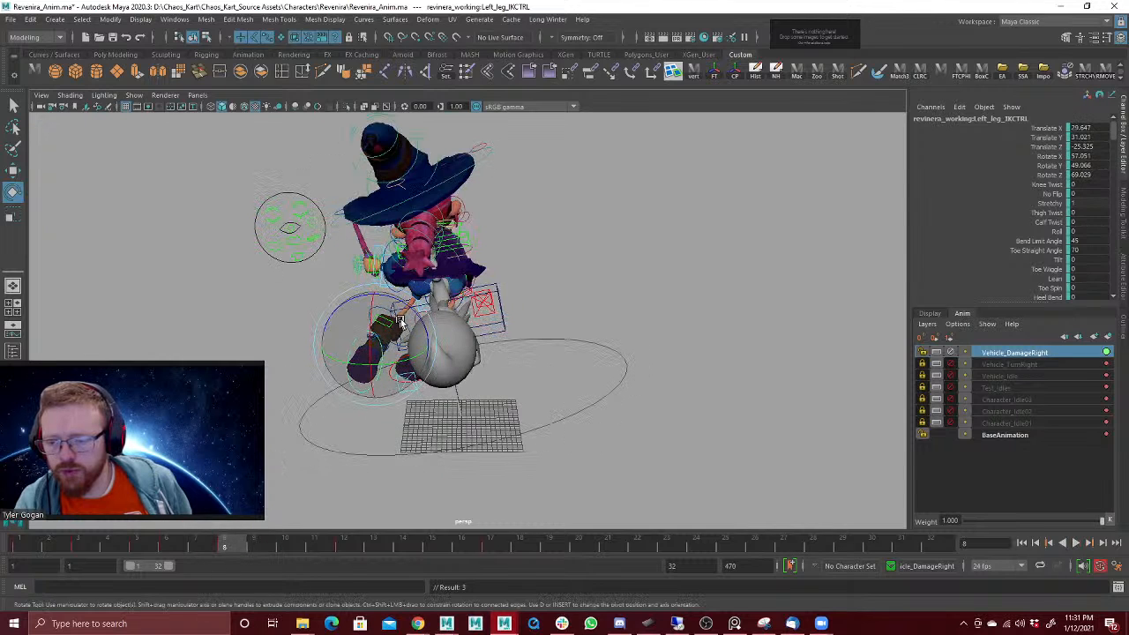
{"action": "left_click_drag", "start_coordinate": [402, 323], "coordinate": [418, 356]}
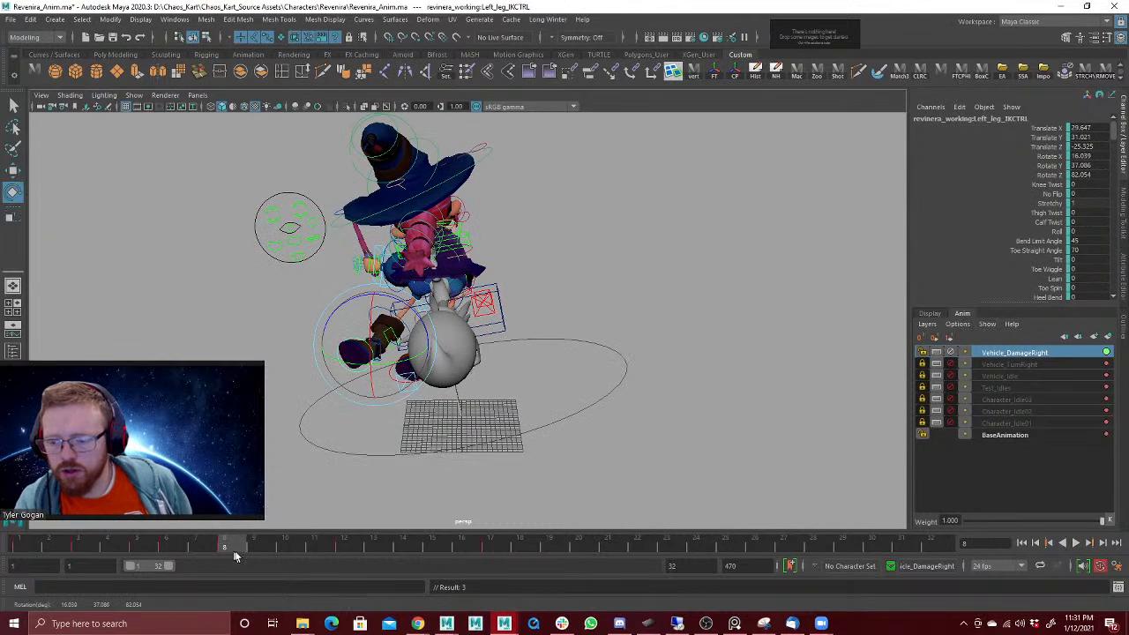
{"action": "mouse_move", "coordinate": [236, 555]}
{"action": "left_mouse_down"}
{"action": "mouse_move", "coordinate": [315, 552]}
{"action": "mouse_move", "coordinate": [249, 543]}
{"action": "mouse_move", "coordinate": [287, 540]}
{"action": "left_mouse_up"}
{"action": "key", "text": "w"}
{"action": "left_click_drag", "start_coordinate": [396, 420], "coordinate": [433, 374], "text": "alt"}
{"action": "key", "text": "e"}
{"action": "key", "text": "w"}
{"action": "left_click_drag", "start_coordinate": [496, 367], "coordinate": [408, 372], "text": "alt"}
Step: Reposition and rotate the left foot at frame 12 so it hangs beside the right foot, and save the scene
{"action": "mouse_move", "coordinate": [279, 543]}
{"action": "left_mouse_down"}
{"action": "mouse_move", "coordinate": [372, 539]}
{"action": "mouse_move", "coordinate": [353, 541]}
{"action": "left_mouse_up"}
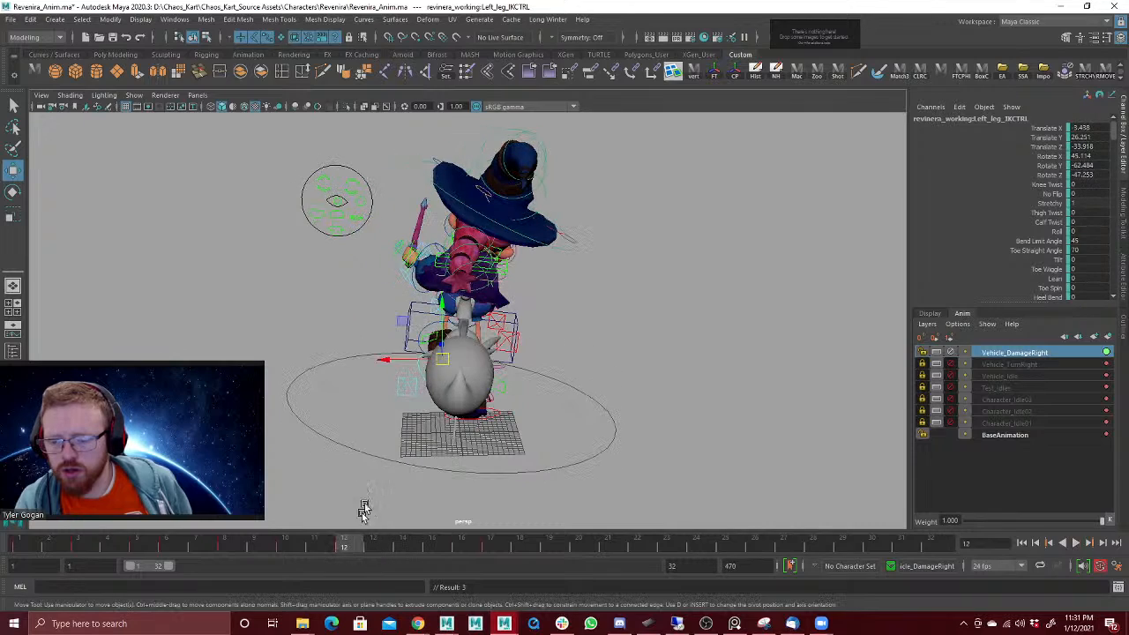
{"action": "left_click_drag", "start_coordinate": [446, 354], "coordinate": [393, 362]}
{"action": "left_click_drag", "start_coordinate": [309, 546], "coordinate": [346, 548]}
{"action": "key", "text": "e"}
{"action": "left_click_drag", "start_coordinate": [426, 336], "coordinate": [452, 347]}
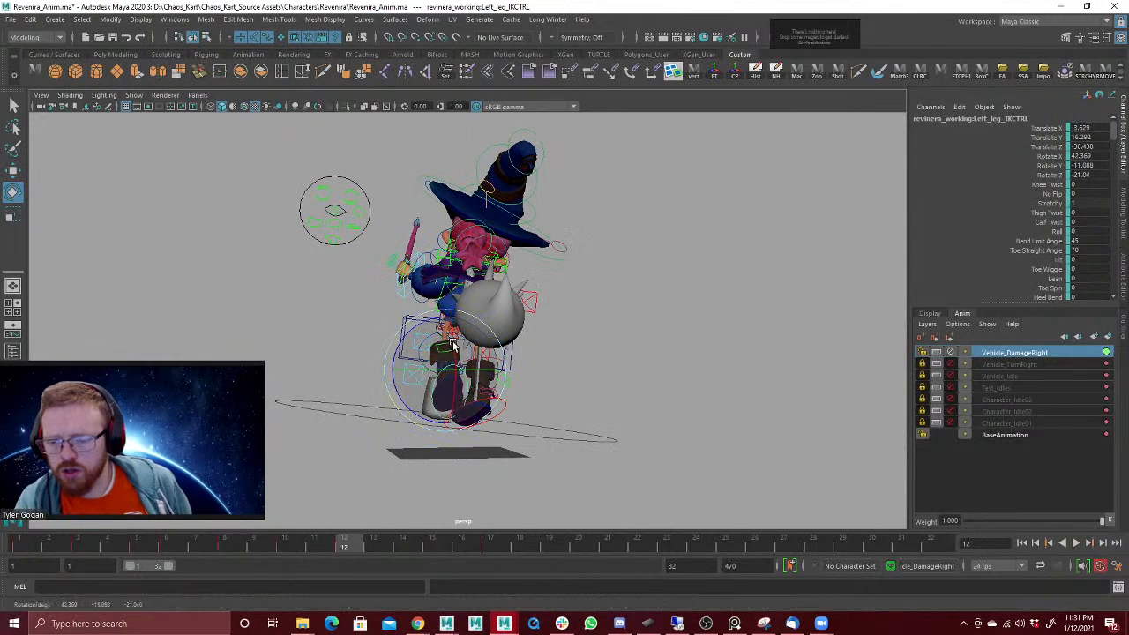
{"action": "left_click_drag", "start_coordinate": [432, 387], "coordinate": [441, 388]}
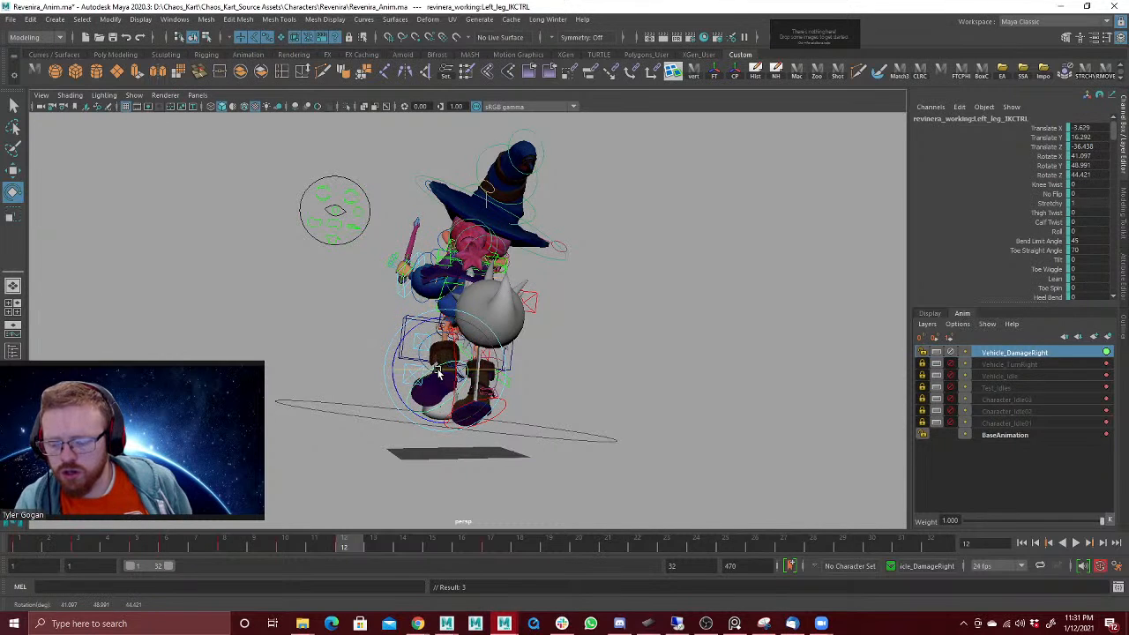
{"action": "key", "text": "q"}
{"action": "key", "text": "ctrl+s"}
Step: Move the left foot's frame 17 key to frame 16 on the timeline
{"action": "key", "text": "e"}
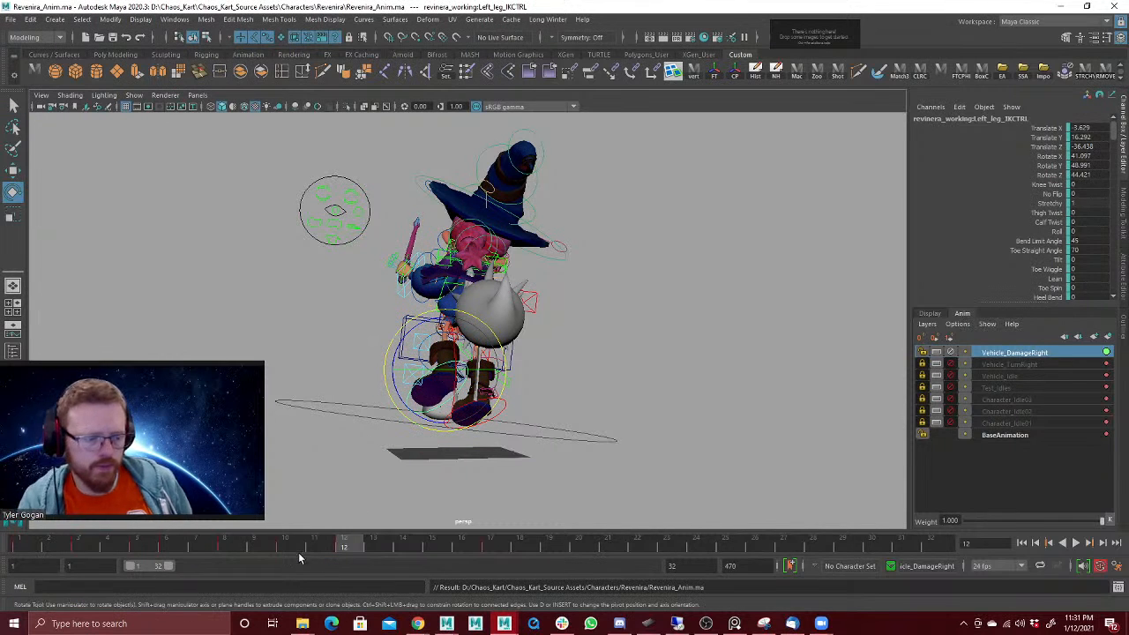
{"action": "mouse_move", "coordinate": [285, 548]}
{"action": "left_mouse_down"}
{"action": "mouse_move", "coordinate": [455, 550]}
{"action": "mouse_move", "coordinate": [558, 520]}
{"action": "mouse_move", "coordinate": [397, 542]}
{"action": "mouse_move", "coordinate": [577, 544]}
{"action": "left_mouse_up"}
{"action": "left_click_drag", "start_coordinate": [479, 542], "coordinate": [488, 544]}
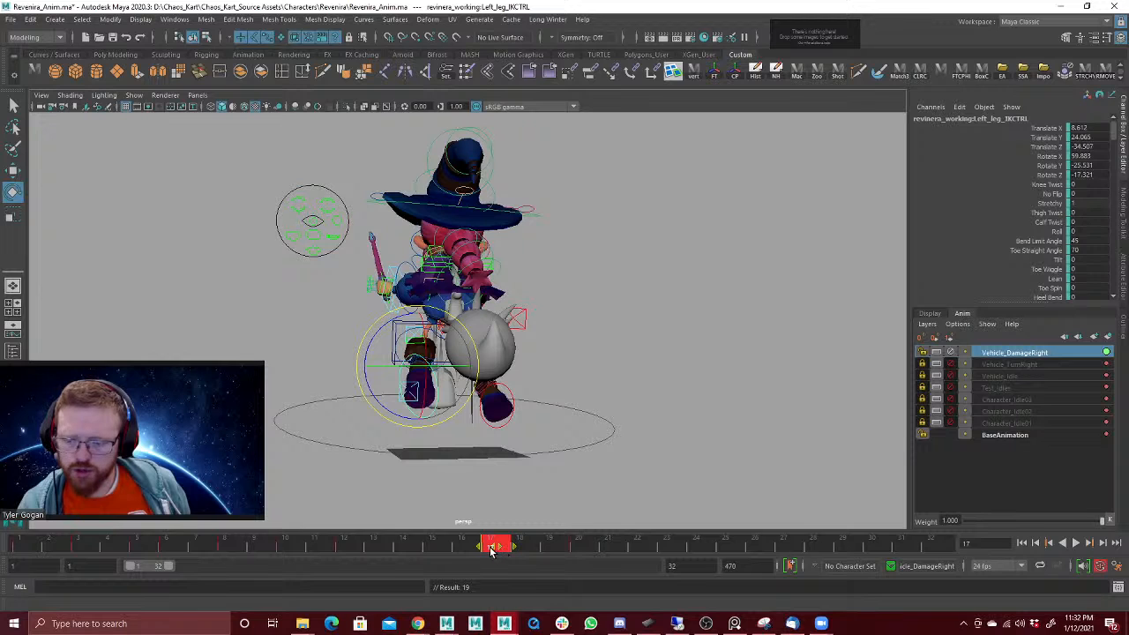
{"action": "left_click_drag", "start_coordinate": [491, 552], "coordinate": [473, 550]}
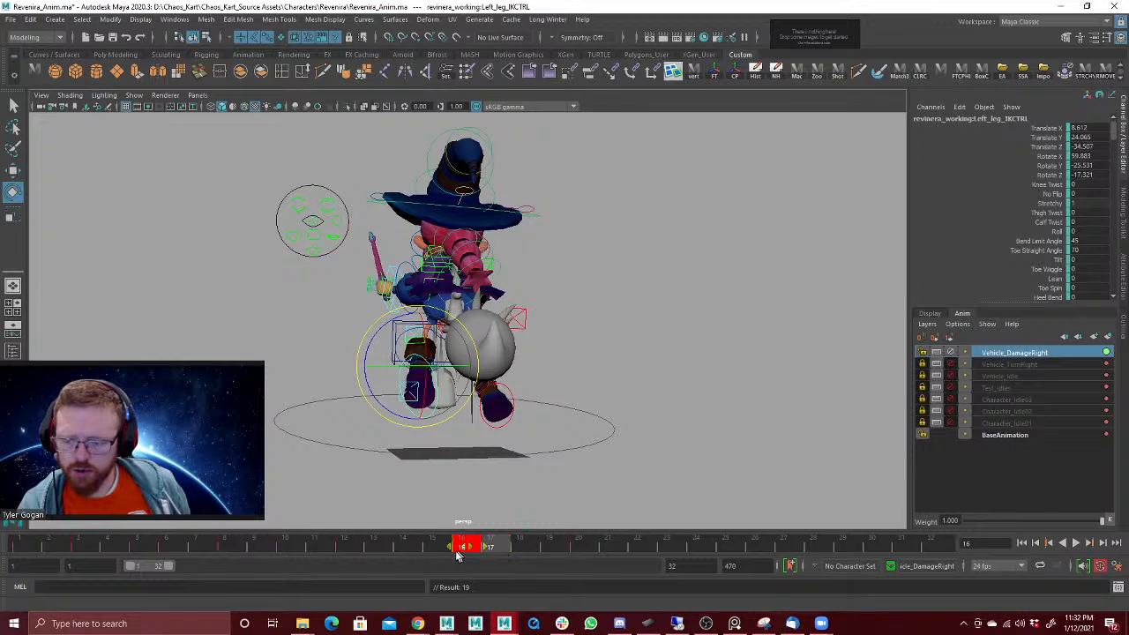
{"action": "left_click_drag", "start_coordinate": [338, 546], "coordinate": [472, 546]}
Step: Swing the left foot inward at frame 16 and rotate it toward the right foot
{"action": "left_click_drag", "start_coordinate": [504, 477], "coordinate": [491, 460], "text": "alt"}
{"action": "key", "text": "w"}
{"action": "left_click_drag", "start_coordinate": [415, 363], "coordinate": [457, 413]}
{"action": "key", "text": "e"}
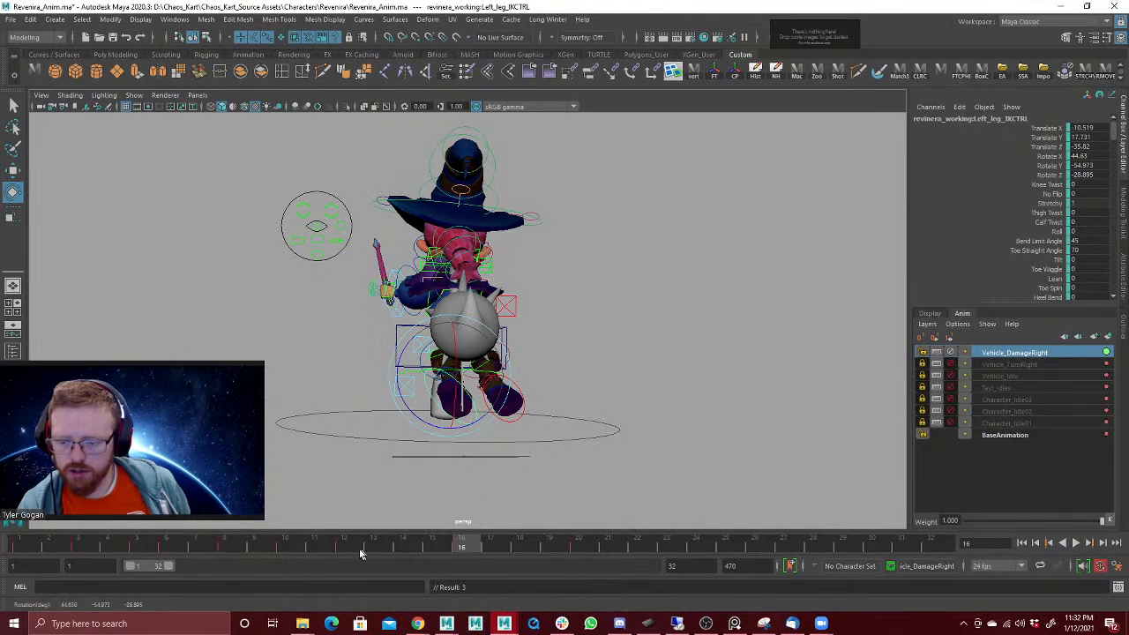
Step: Play back the left foot's motion and move its frame 20 key to frame 19
{"action": "mouse_move", "coordinate": [360, 554]}
{"action": "left_mouse_down"}
{"action": "mouse_move", "coordinate": [605, 531]}
{"action": "mouse_move", "coordinate": [170, 519]}
{"action": "left_mouse_up"}
{"action": "key", "text": "alt+v"}
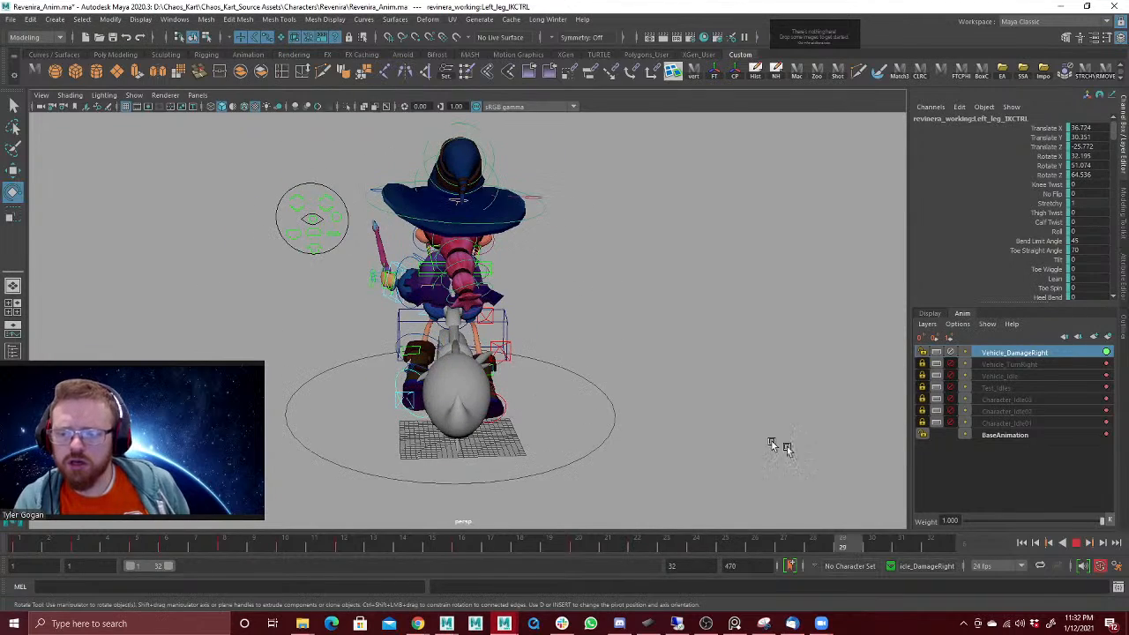
{"action": "key", "text": "alt+v"}
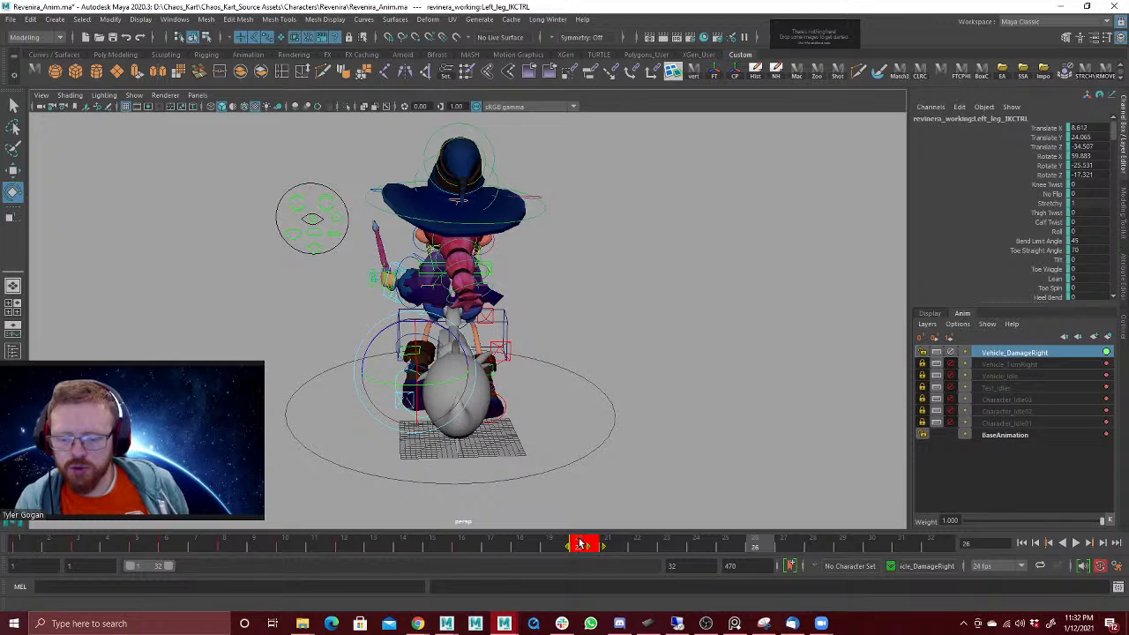
{"action": "left_click_drag", "start_coordinate": [415, 545], "coordinate": [497, 543]}
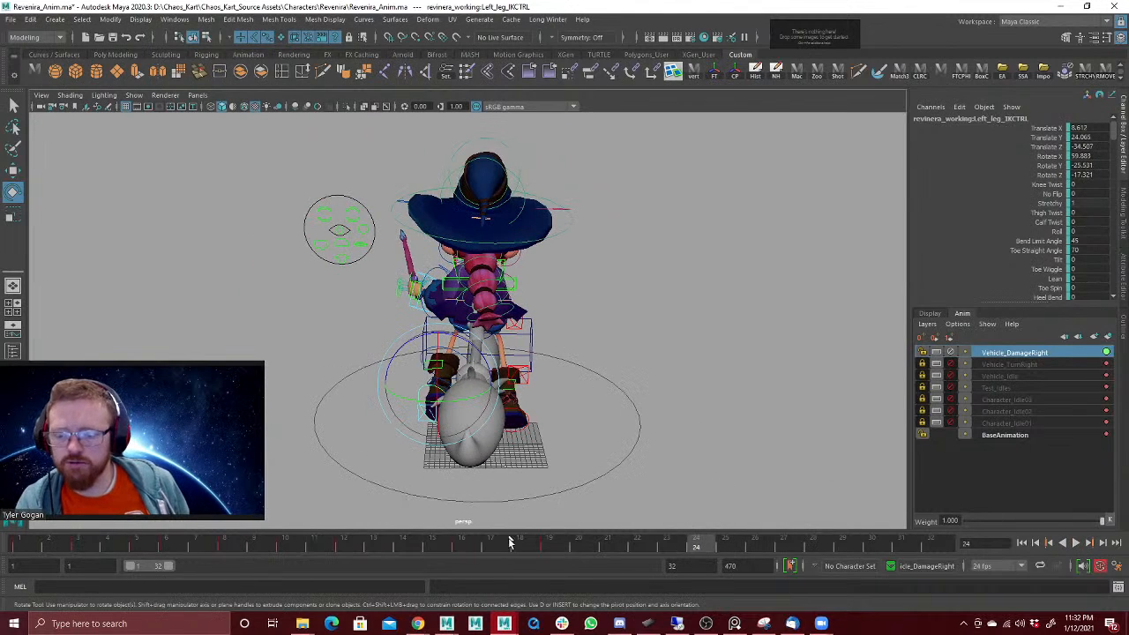
Step: Move the left foot slightly back outward at frame 16 to soften its inward swing
{"action": "left_click_drag", "start_coordinate": [509, 542], "coordinate": [458, 534]}
{"action": "key", "text": "w"}
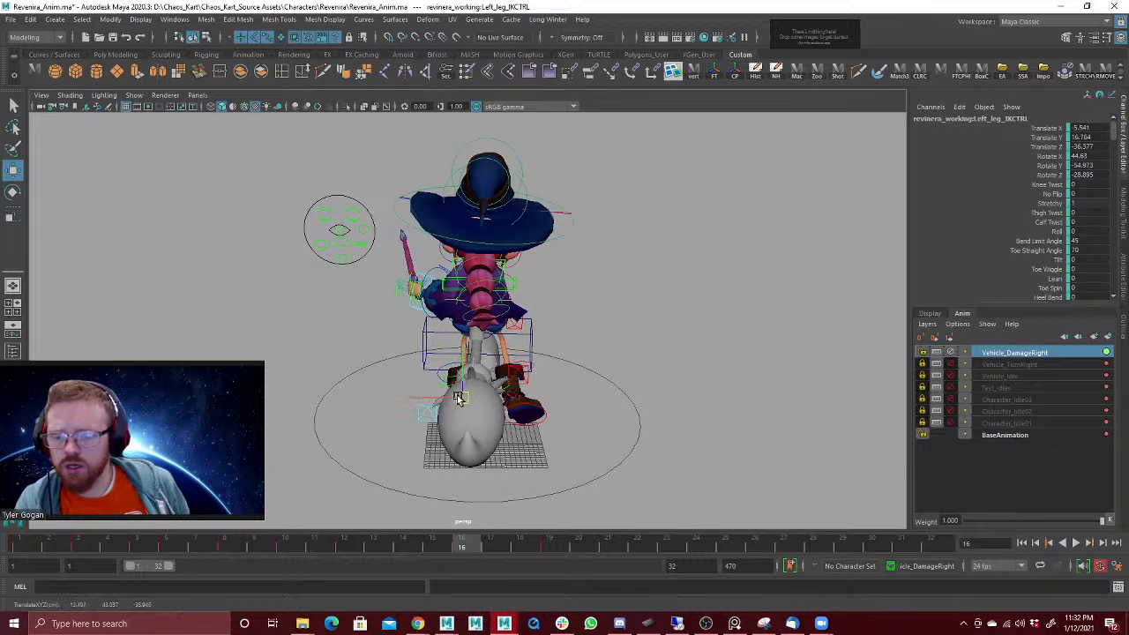
{"action": "mouse_move", "coordinate": [477, 547]}
{"action": "left_mouse_down"}
{"action": "mouse_move", "coordinate": [546, 552]}
{"action": "mouse_move", "coordinate": [383, 540]}
{"action": "mouse_move", "coordinate": [495, 538]}
{"action": "left_mouse_up"}
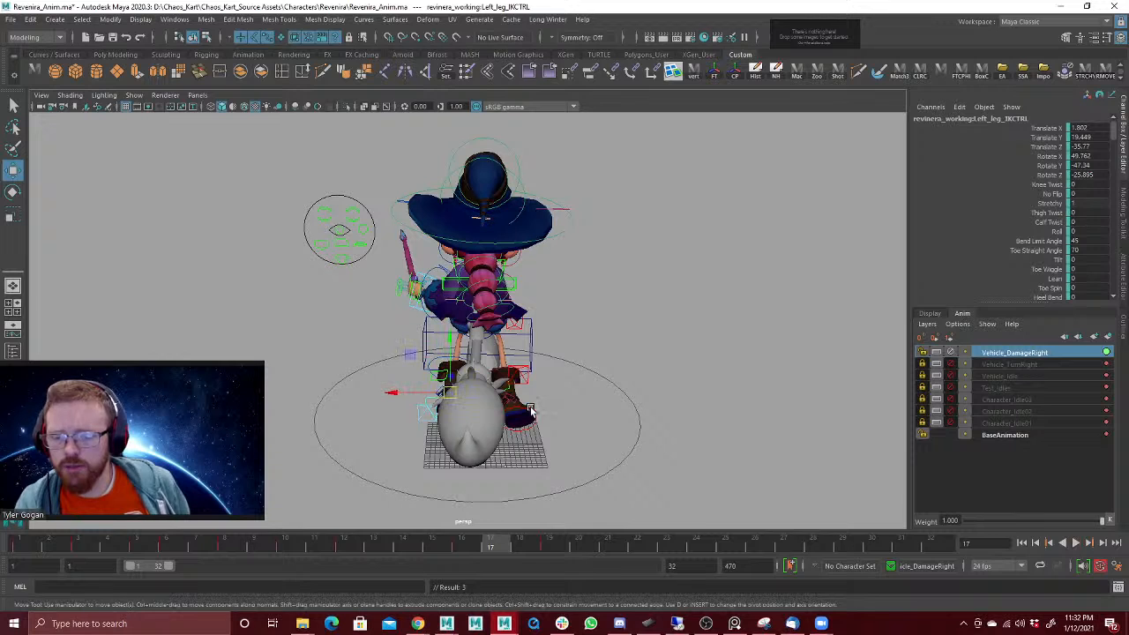
Step: Move the right foot outward at frame 17 and key its starting pose at frame 19
{"action": "left_click_drag", "start_coordinate": [526, 403], "coordinate": [516, 404]}
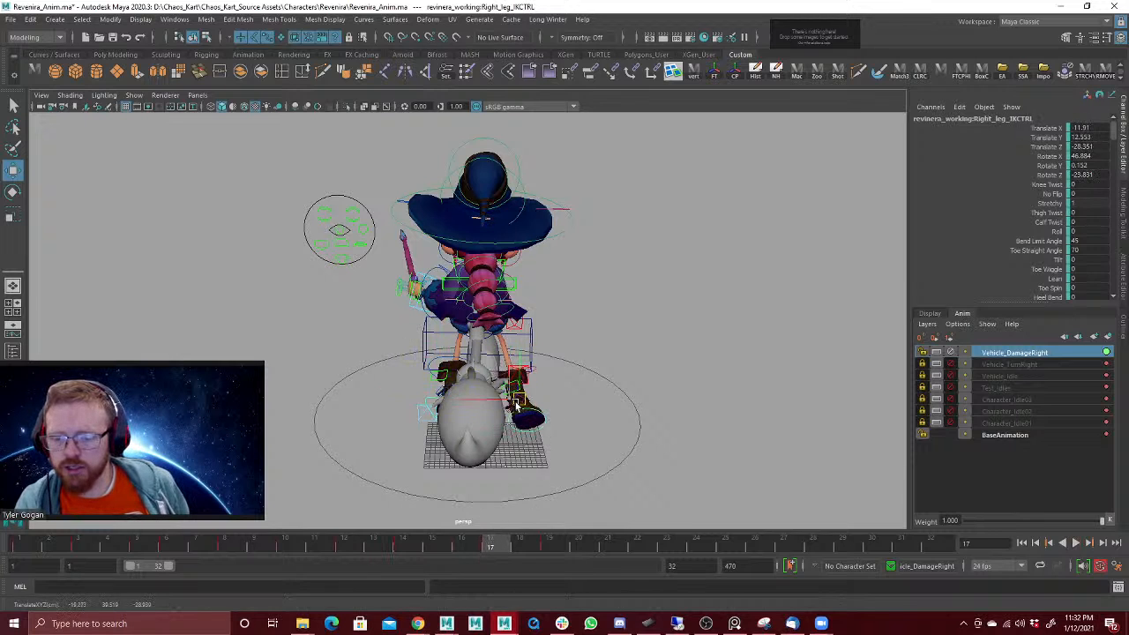
{"action": "left_click_drag", "start_coordinate": [491, 547], "coordinate": [549, 547]}
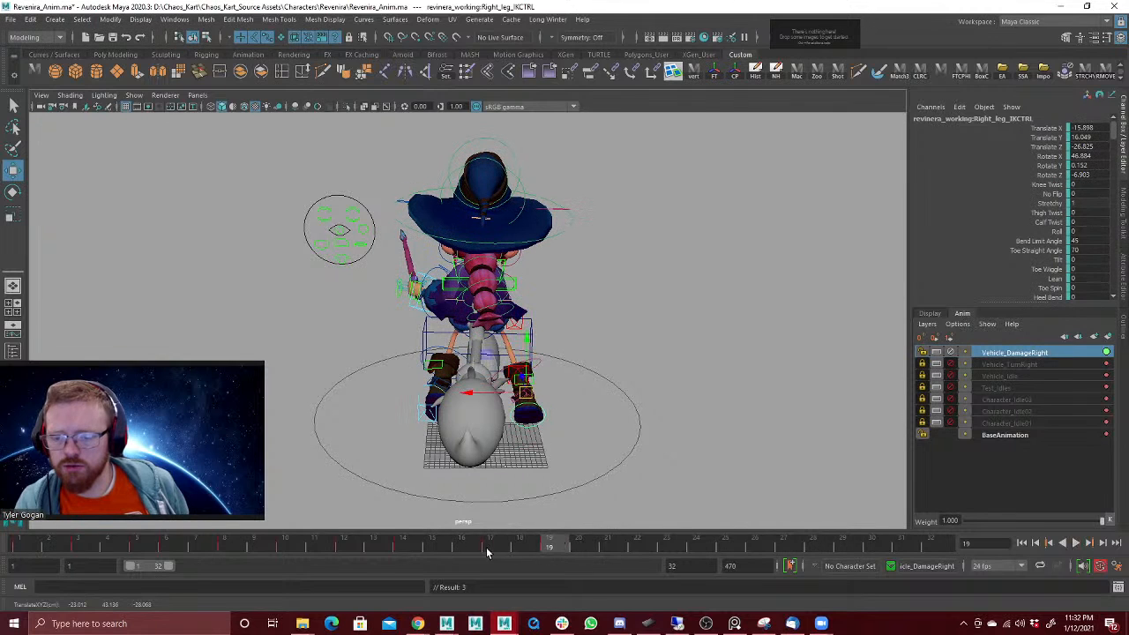
{"action": "left_click", "coordinate": [20, 548]}
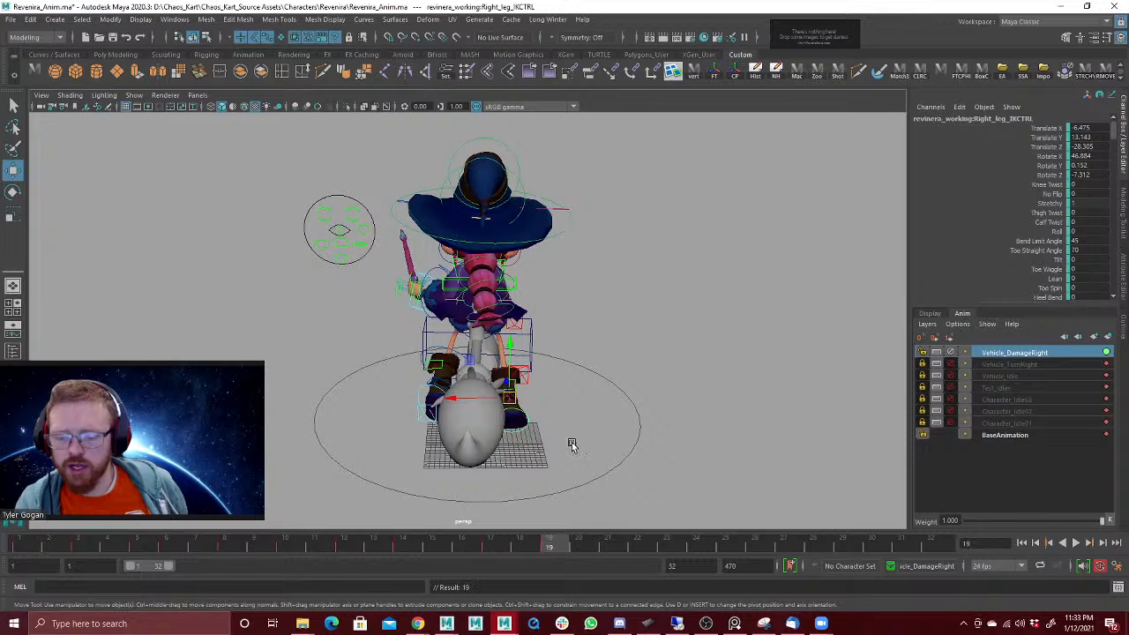
{"action": "key", "text": "s"}
{"action": "left_click_drag", "start_coordinate": [471, 548], "coordinate": [208, 534]}
{"action": "key", "text": "alt+v"}
{"action": "key", "text": "alt+v"}
{"action": "left_click_drag", "start_coordinate": [572, 391], "coordinate": [572, 389], "text": "alt"}
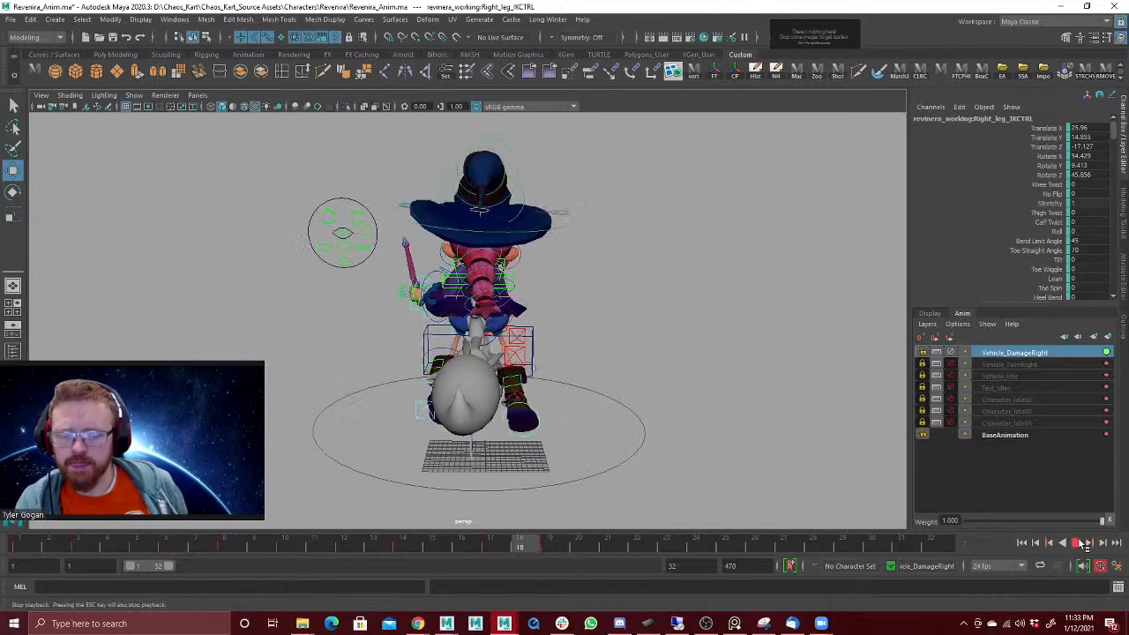
{"action": "key", "text": "alt+v"}
Step: Try to move the right foot lower and further inward at frame 14
{"action": "mouse_move", "coordinate": [471, 541]}
{"action": "left_mouse_down"}
{"action": "mouse_move", "coordinate": [293, 557]}
{"action": "mouse_move", "coordinate": [439, 562]}
{"action": "mouse_move", "coordinate": [353, 562]}
{"action": "mouse_move", "coordinate": [397, 565]}
{"action": "left_mouse_up"}
{"action": "left_click_drag", "start_coordinate": [526, 385], "coordinate": [532, 397]}
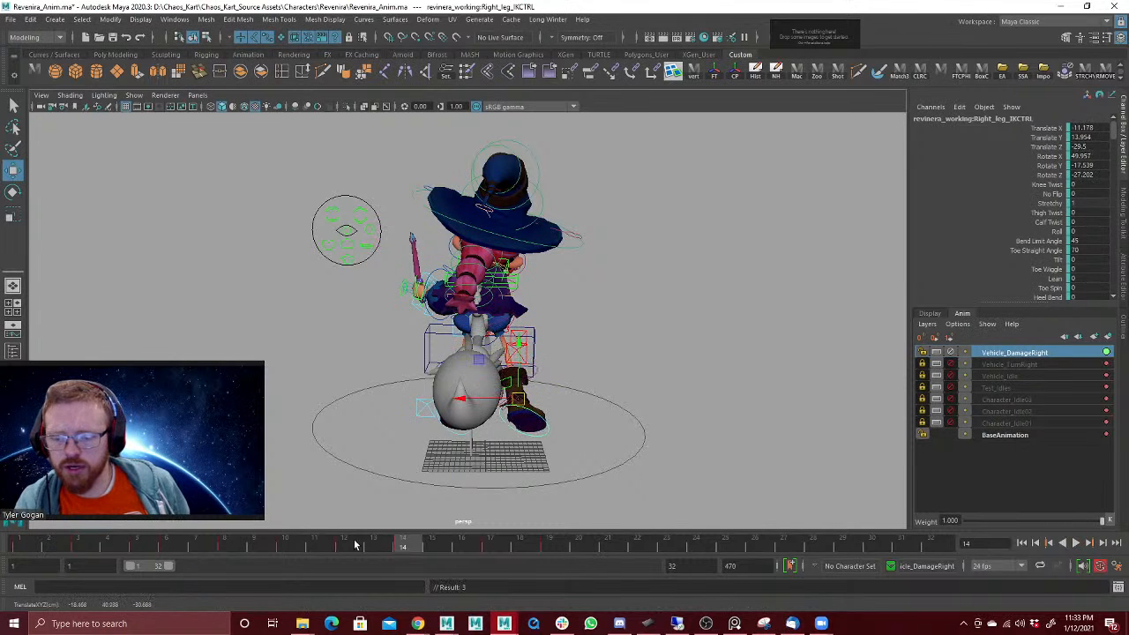
{"action": "left_click_drag", "start_coordinate": [423, 547], "coordinate": [499, 552]}
{"action": "key", "text": "ctrl+z"}
{"action": "key", "text": "ctrl+z"}
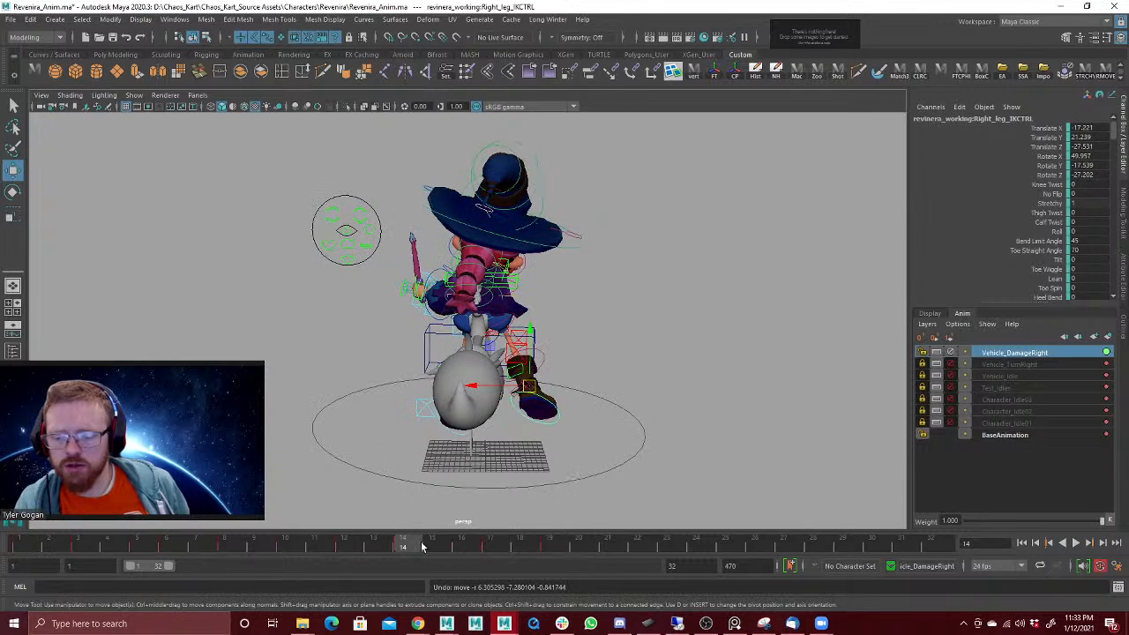
Step: Adjust the right foot's position at frame 12 and review the surrounding frames in playback
{"action": "left_click_drag", "start_coordinate": [388, 547], "coordinate": [356, 548]}
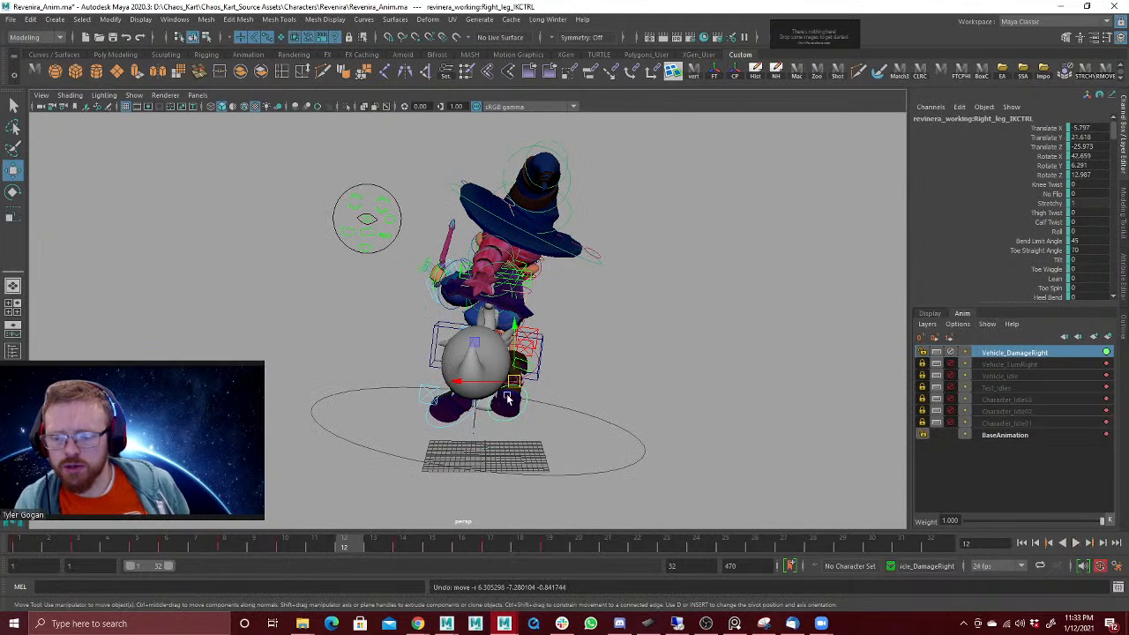
{"action": "left_click_drag", "start_coordinate": [508, 398], "coordinate": [513, 396]}
{"action": "left_click_drag", "start_coordinate": [273, 548], "coordinate": [442, 547]}
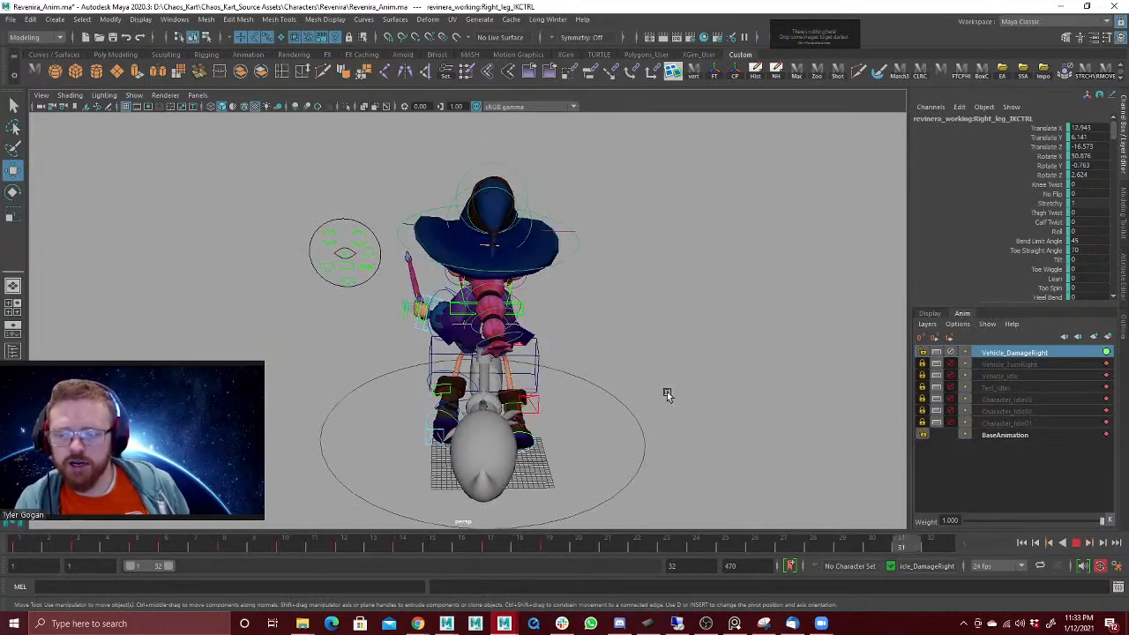
Step: Rotate the broom ride control at frame 3 to tilt and swing the broom further, and review the neighbouring frames
{"action": "left_click", "coordinate": [1077, 543]}
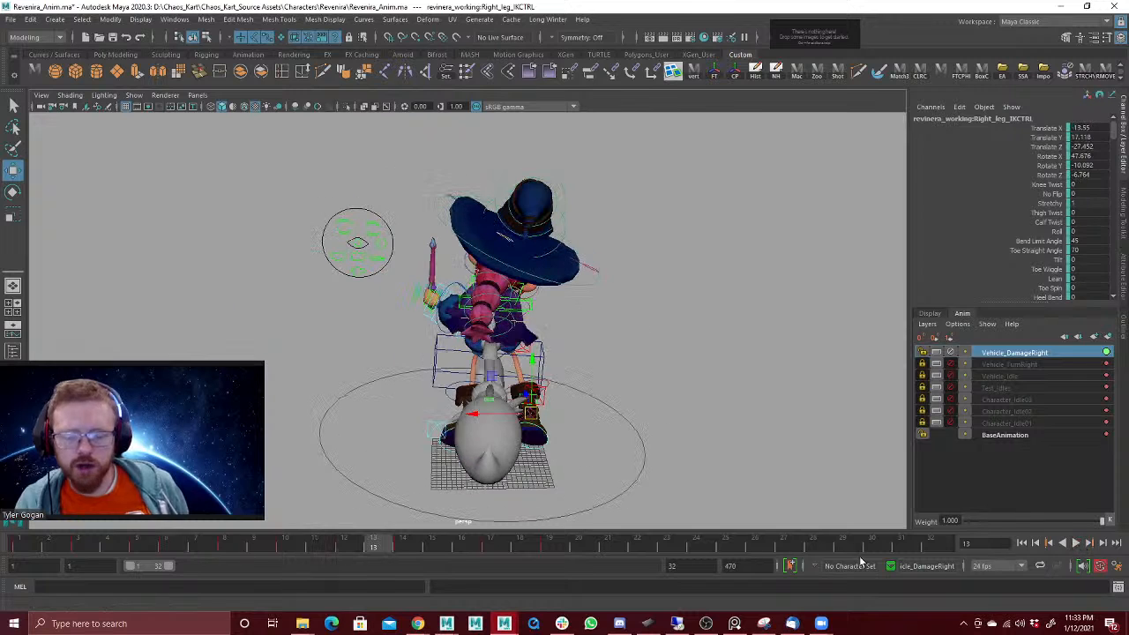
{"action": "left_click", "coordinate": [547, 355]}
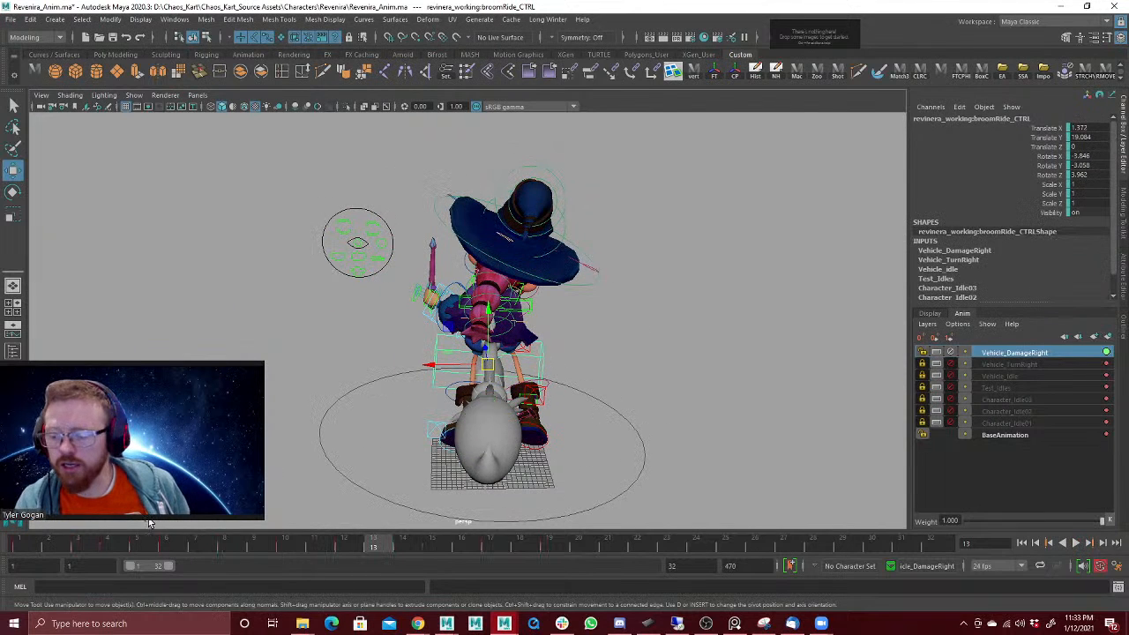
{"action": "left_click_drag", "start_coordinate": [38, 544], "coordinate": [82, 553]}
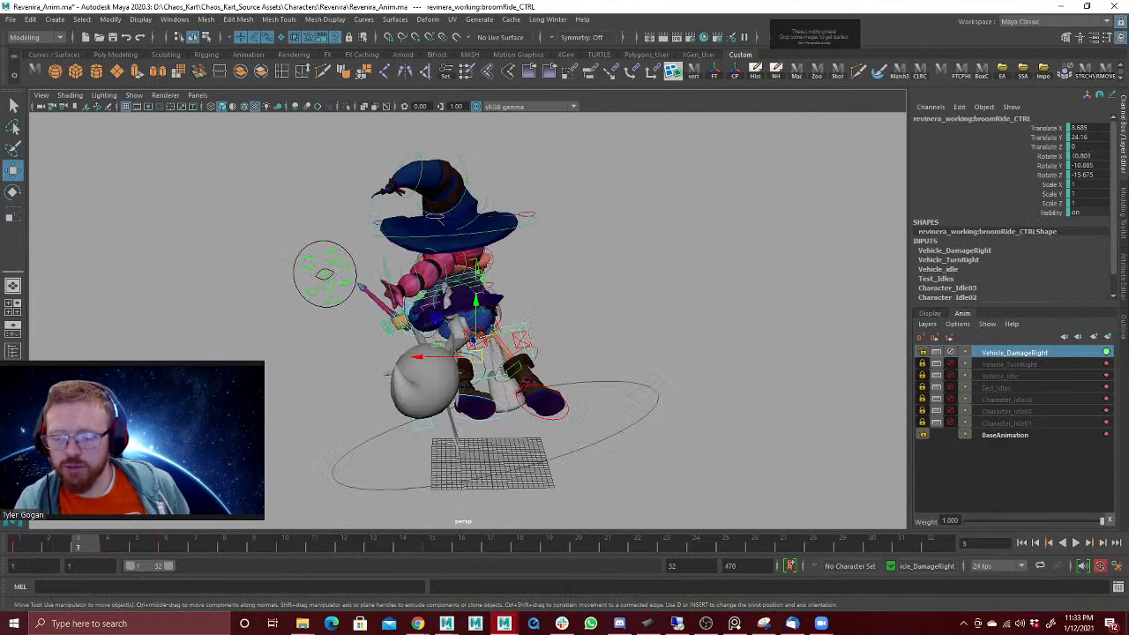
{"action": "key", "text": "e"}
{"action": "left_click_drag", "start_coordinate": [444, 334], "coordinate": [442, 357]}
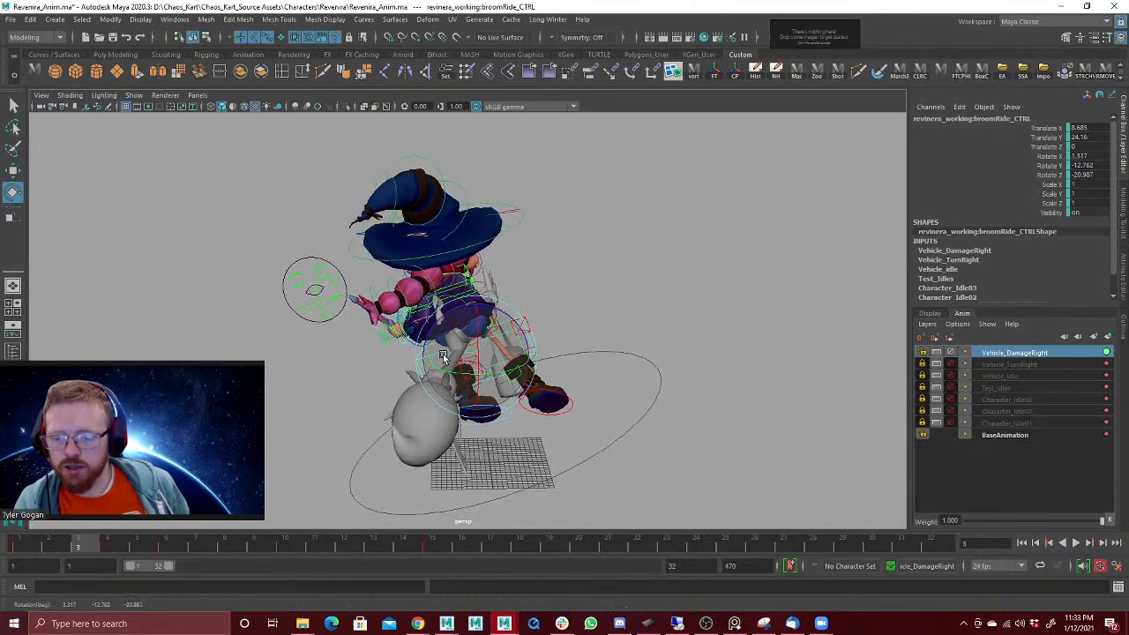
{"action": "left_click_drag", "start_coordinate": [31, 550], "coordinate": [117, 547]}
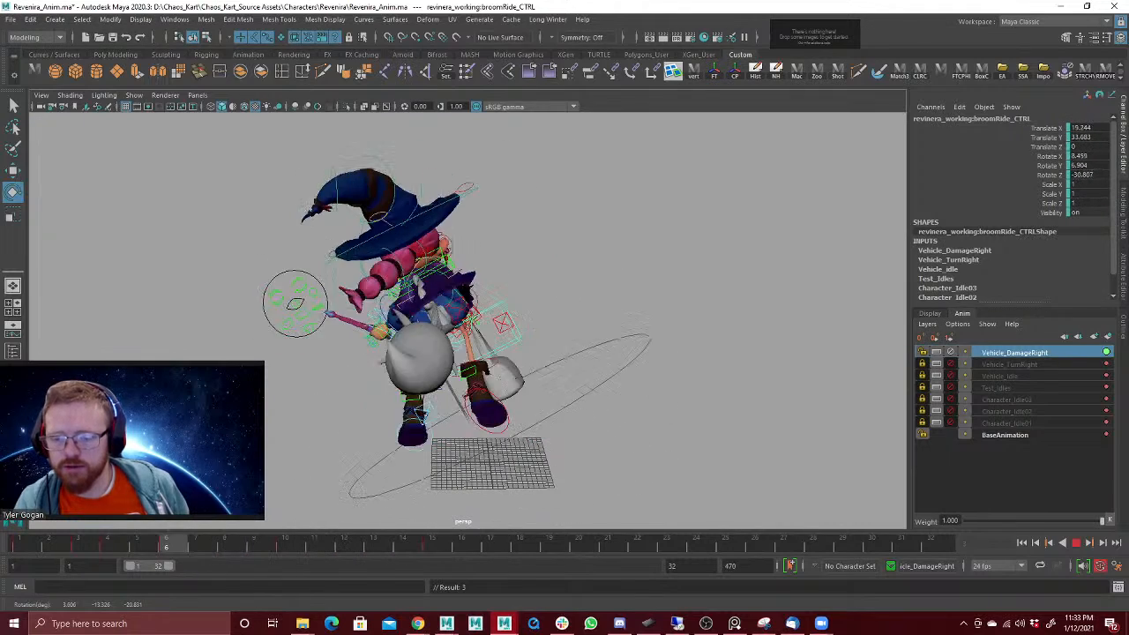
{"action": "left_click_drag", "start_coordinate": [86, 545], "coordinate": [30, 526]}
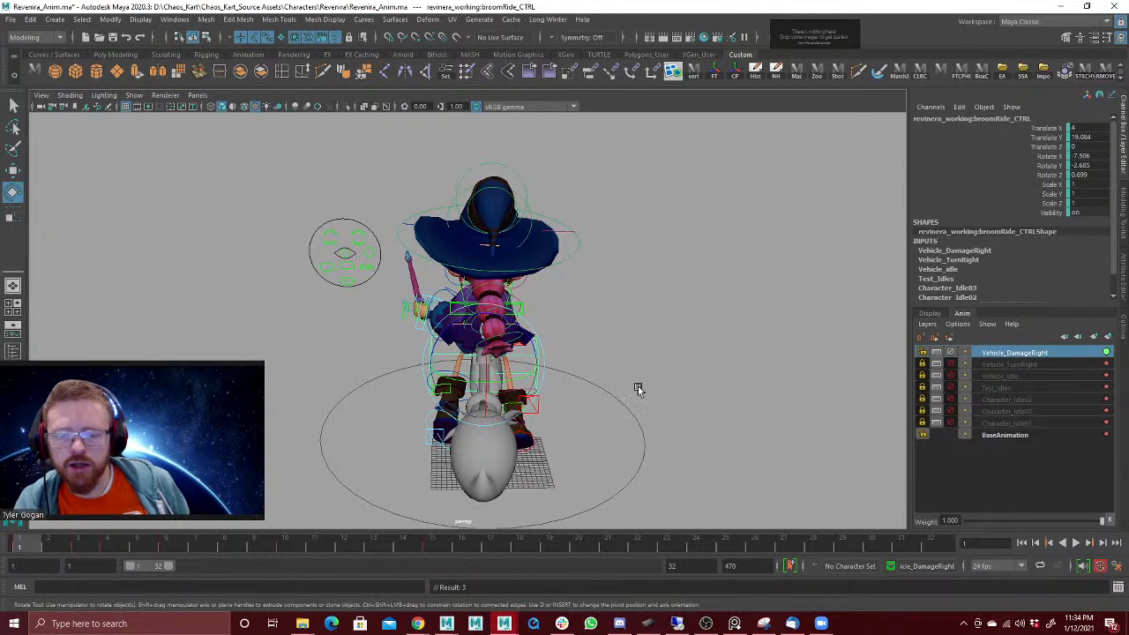
Step: Rotate the broom ride control at frame 7 to about 0.6, 1.1, -23.8 and check the motion in playback
{"action": "key", "text": "alt+v"}
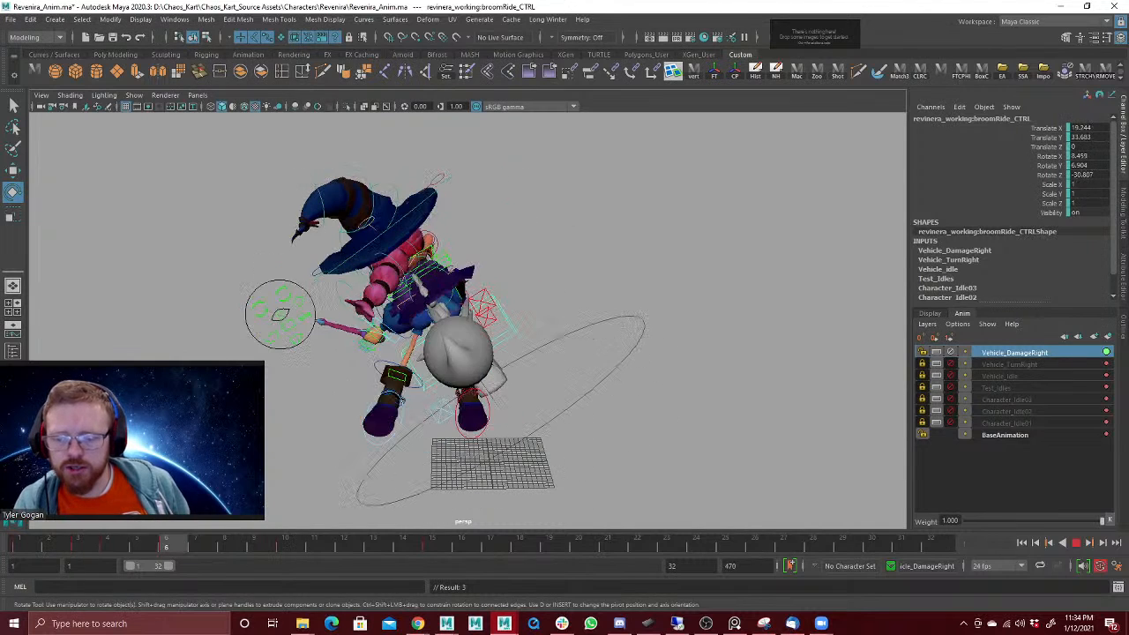
{"action": "left_click_drag", "start_coordinate": [470, 330], "coordinate": [475, 343]}
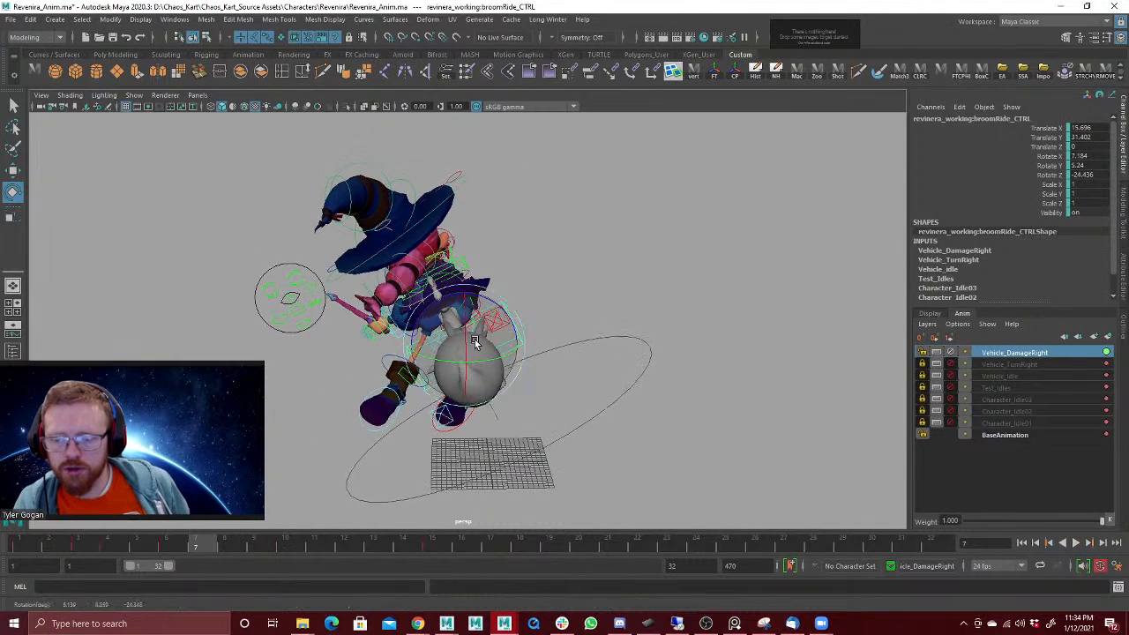
{"action": "left_click", "coordinate": [176, 549]}
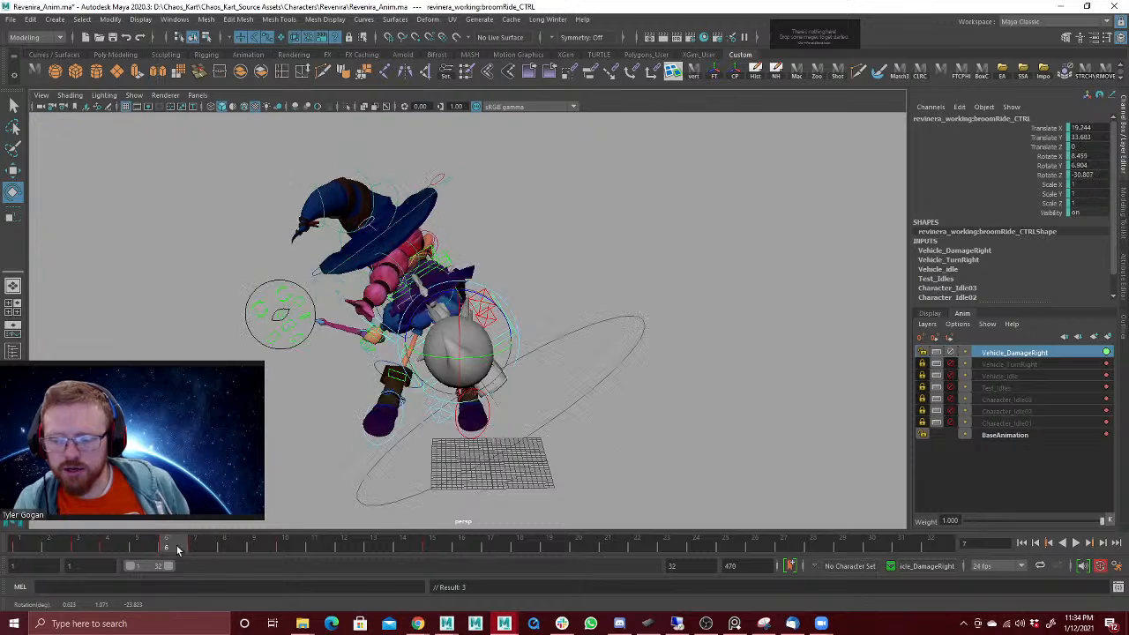
{"action": "key", "text": "alt+v"}
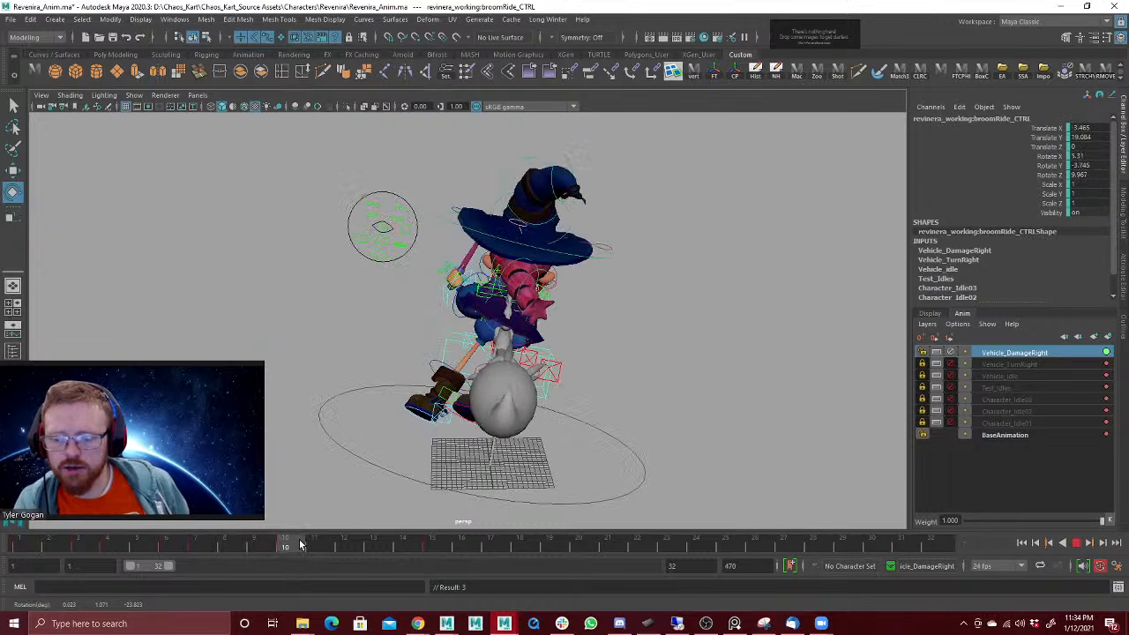
Step: Rotate the broom ride control at frame 10 to about 1.9, 4.3, 11.4 and at frame 5 to about 15, -9.2, -31.5
{"action": "left_click_drag", "start_coordinate": [497, 372], "coordinate": [492, 364]}
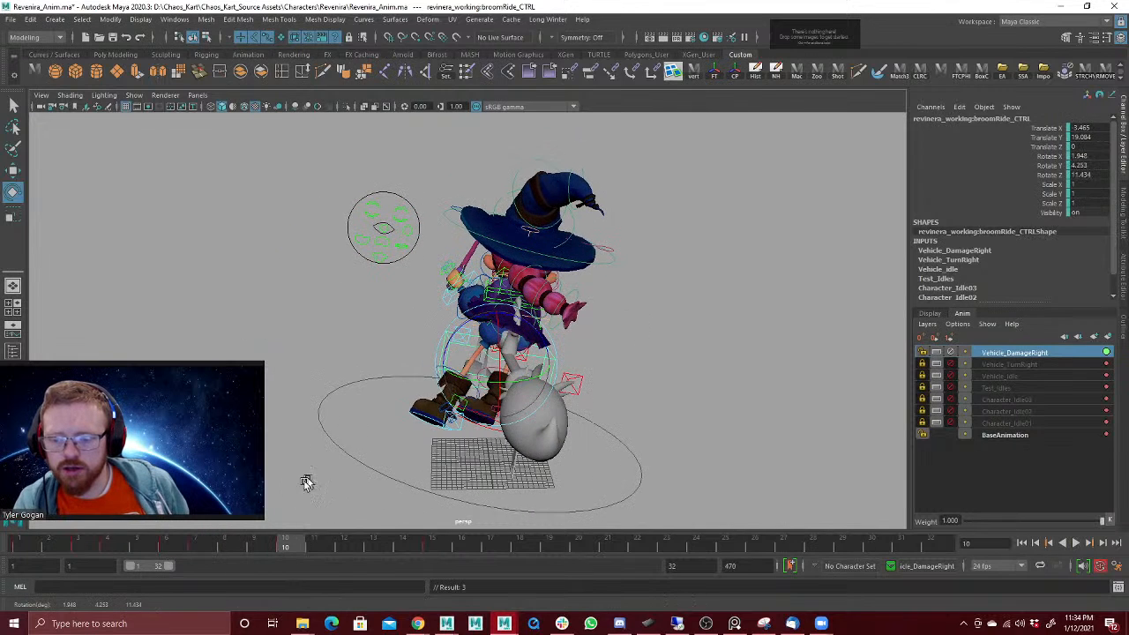
{"action": "key", "text": "alt+v"}
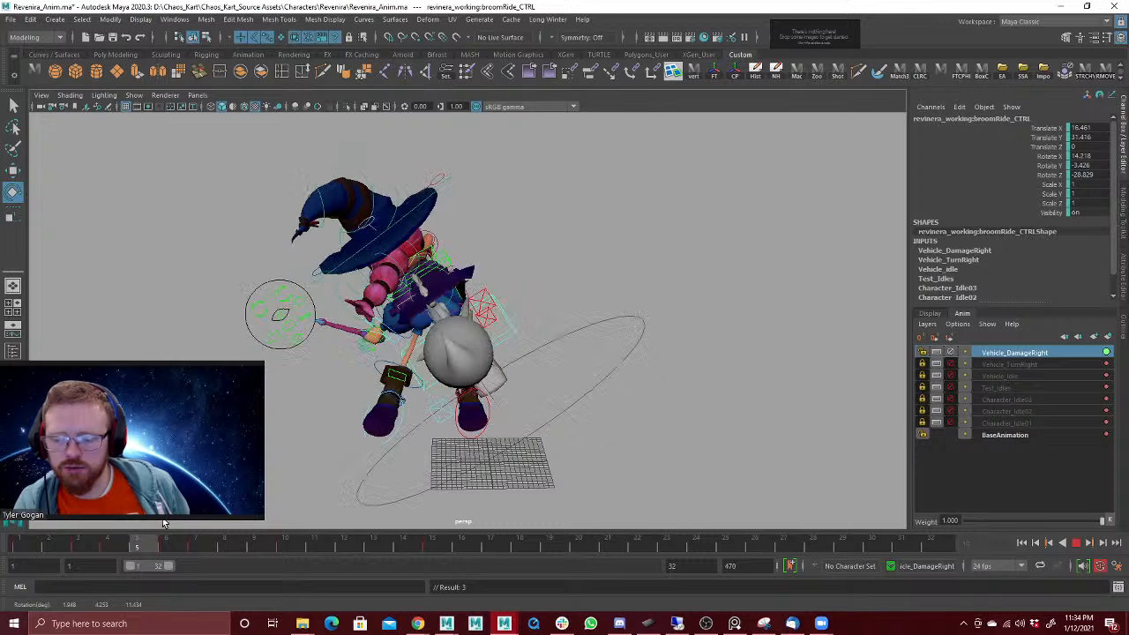
{"action": "left_click_drag", "start_coordinate": [442, 341], "coordinate": [424, 346]}
{"action": "left_click_drag", "start_coordinate": [120, 539], "coordinate": [241, 551]}
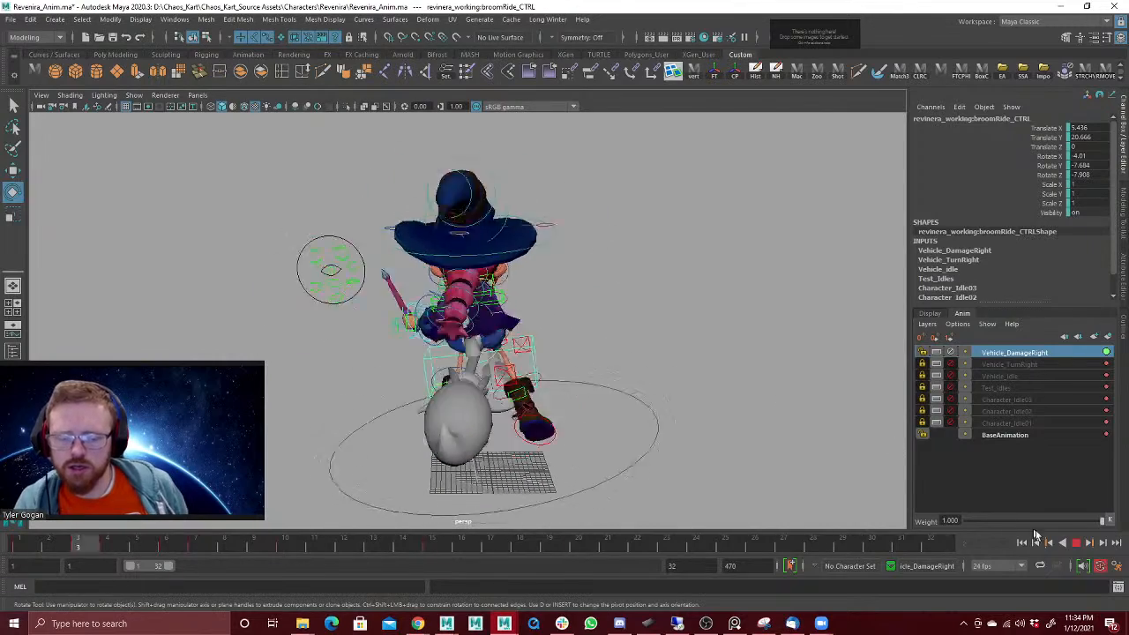
Step: Try to rotate the broom ride control at frame 10 to about -6.8, -12.1, 9.9
{"action": "left_click", "coordinate": [1077, 543]}
{"action": "mouse_move", "coordinate": [183, 543]}
{"action": "left_mouse_down"}
{"action": "mouse_move", "coordinate": [125, 556]}
{"action": "mouse_move", "coordinate": [301, 554]}
{"action": "left_mouse_up"}
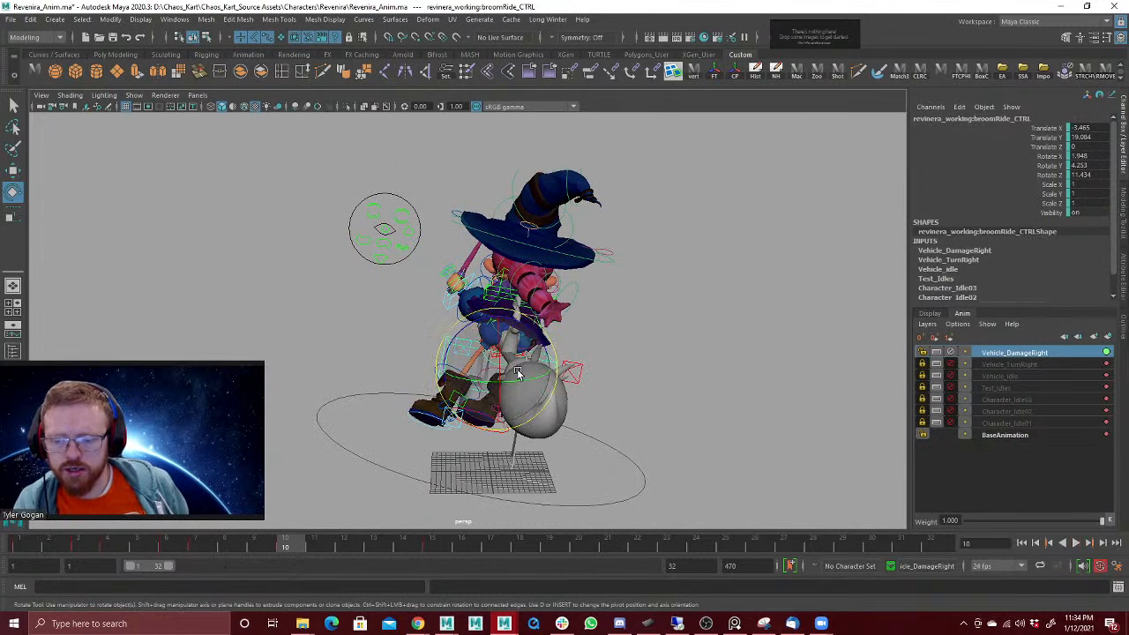
{"action": "left_click_drag", "start_coordinate": [519, 374], "coordinate": [506, 376]}
{"action": "key", "text": "alt+v"}
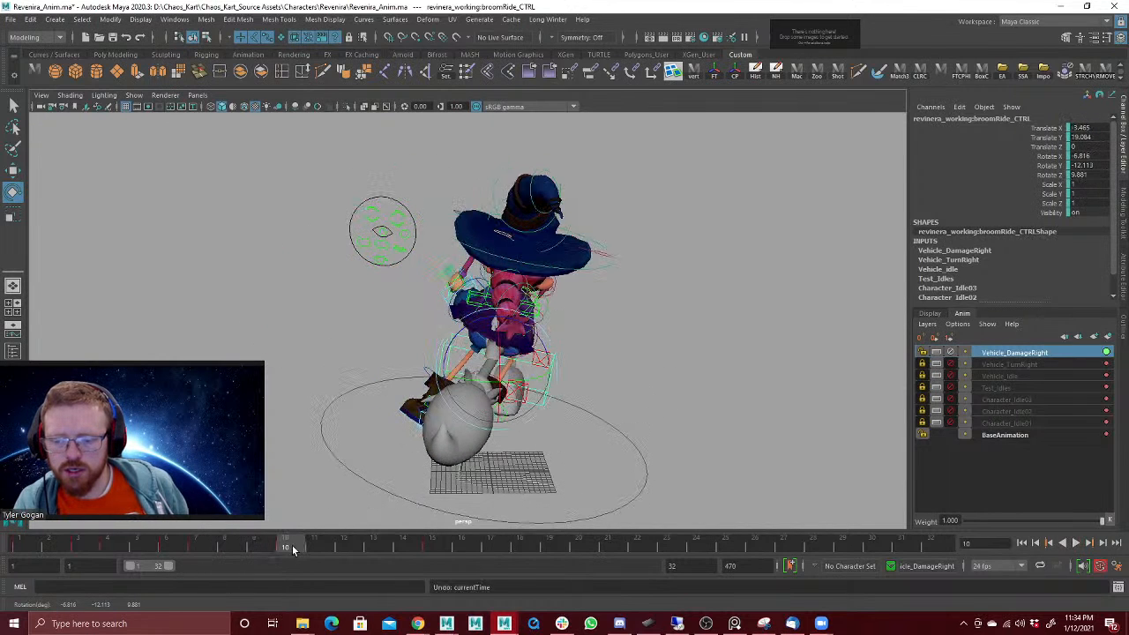
{"action": "key", "text": "ctrl+z"}
Step: Adjust the broom ride control at frame 10, rotating it to about -2.8, 0.3, 8.8 and shifting Translate X to about 2.2
{"action": "left_click_drag", "start_coordinate": [289, 549], "coordinate": [202, 556]}
{"action": "key", "text": "alt+v"}
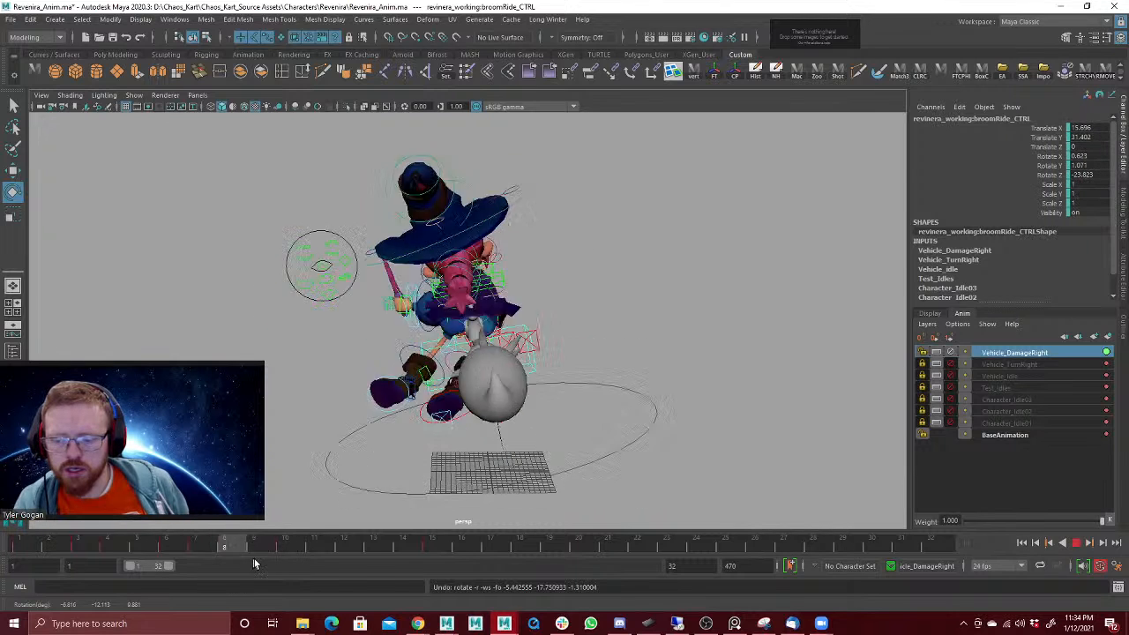
{"action": "left_click_drag", "start_coordinate": [496, 379], "coordinate": [452, 385]}
{"action": "key", "text": "w"}
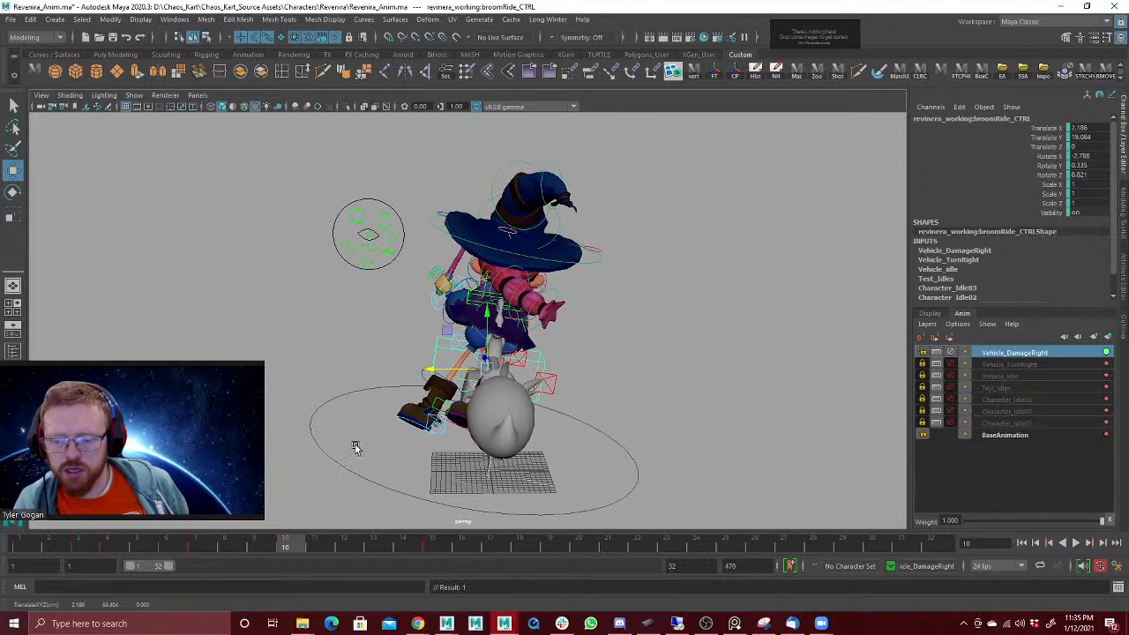
{"action": "key", "text": "alt+v"}
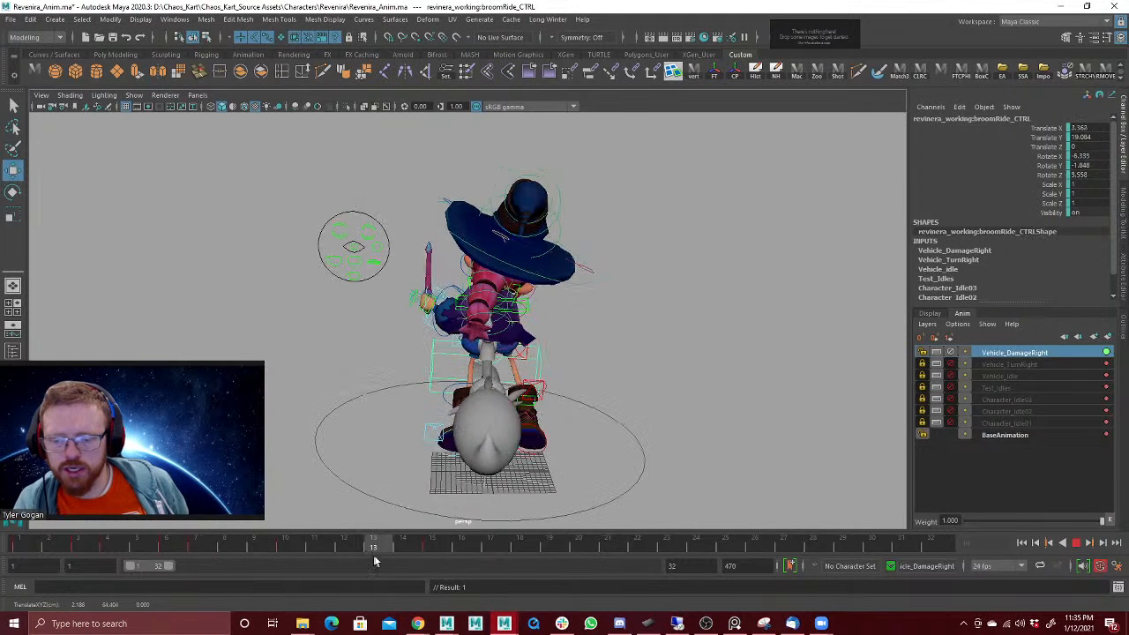
Step: Rotate the broom ride control at frame 12 to about -5.1, 9.2, 7.8 and review the animation in playback
{"action": "left_click_drag", "start_coordinate": [382, 556], "coordinate": [340, 560]}
{"action": "key", "text": "e"}
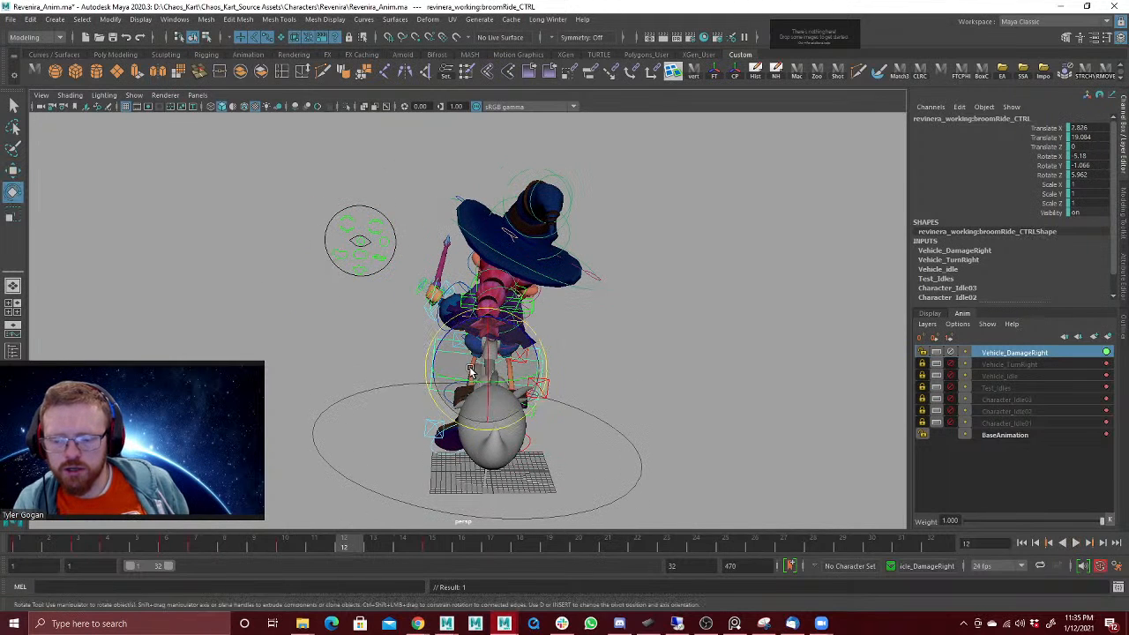
{"action": "left_click_drag", "start_coordinate": [471, 376], "coordinate": [484, 374]}
{"action": "key", "text": "alt+v"}
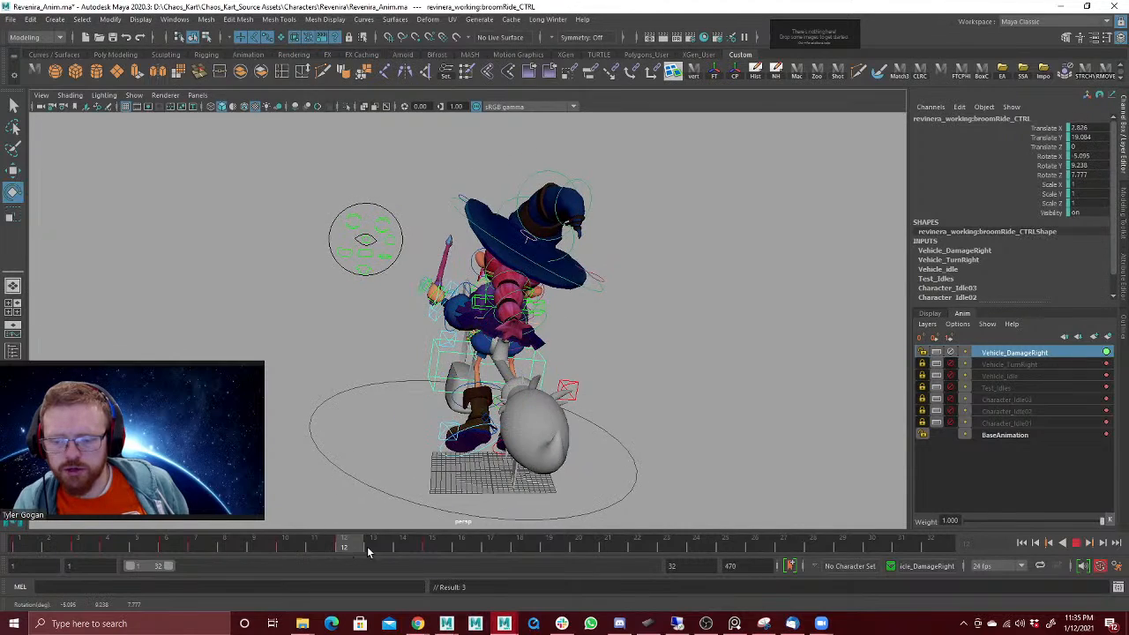
{"action": "left_click", "coordinate": [432, 534]}
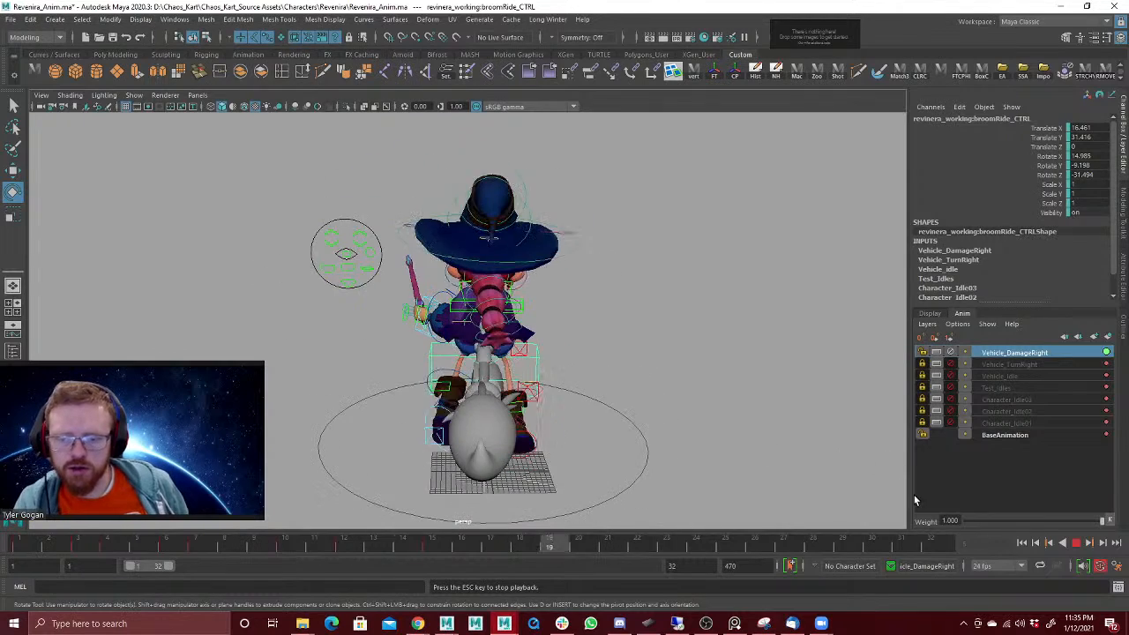
{"action": "key", "text": "Escape"}
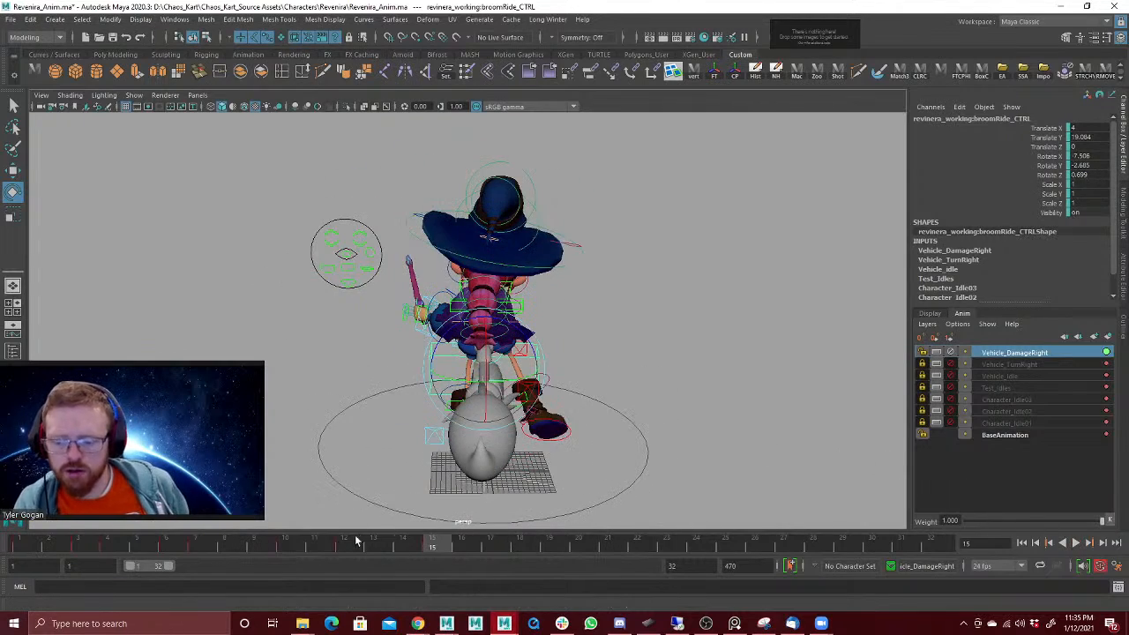
Step: Review the broom's movement in playback and frame by frame, concentrating on the opening frames
{"action": "key", "text": "alt+v"}
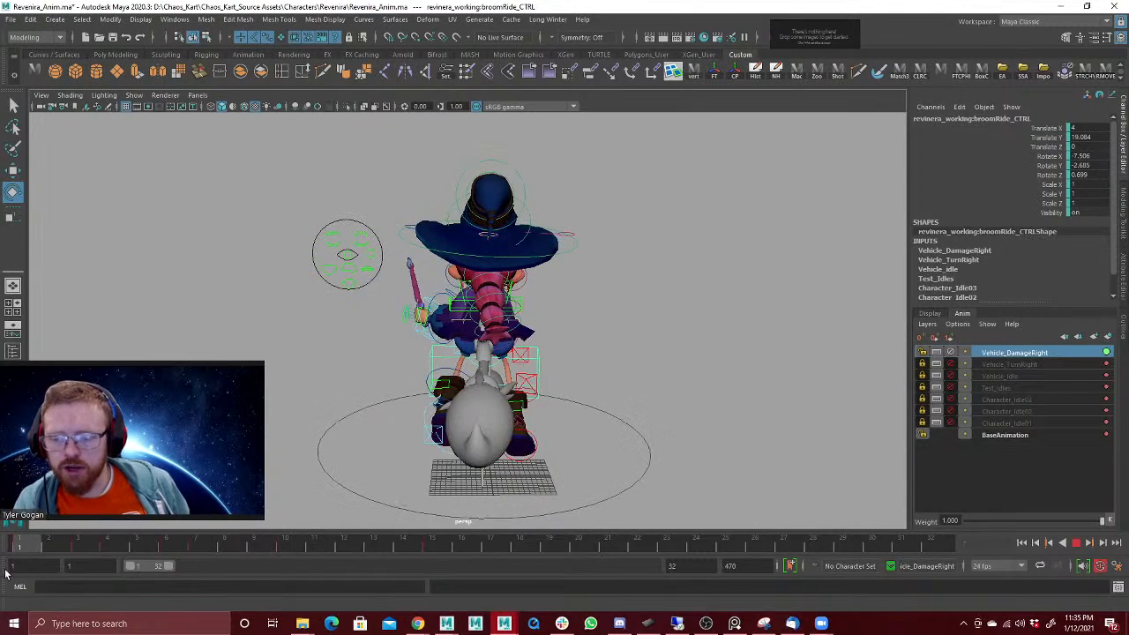
{"action": "mouse_move", "coordinate": [6, 573]}
{"action": "left_mouse_down"}
{"action": "mouse_move", "coordinate": [138, 541]}
{"action": "mouse_move", "coordinate": [81, 552]}
{"action": "mouse_move", "coordinate": [106, 554]}
{"action": "mouse_move", "coordinate": [134, 533]}
{"action": "left_mouse_up"}
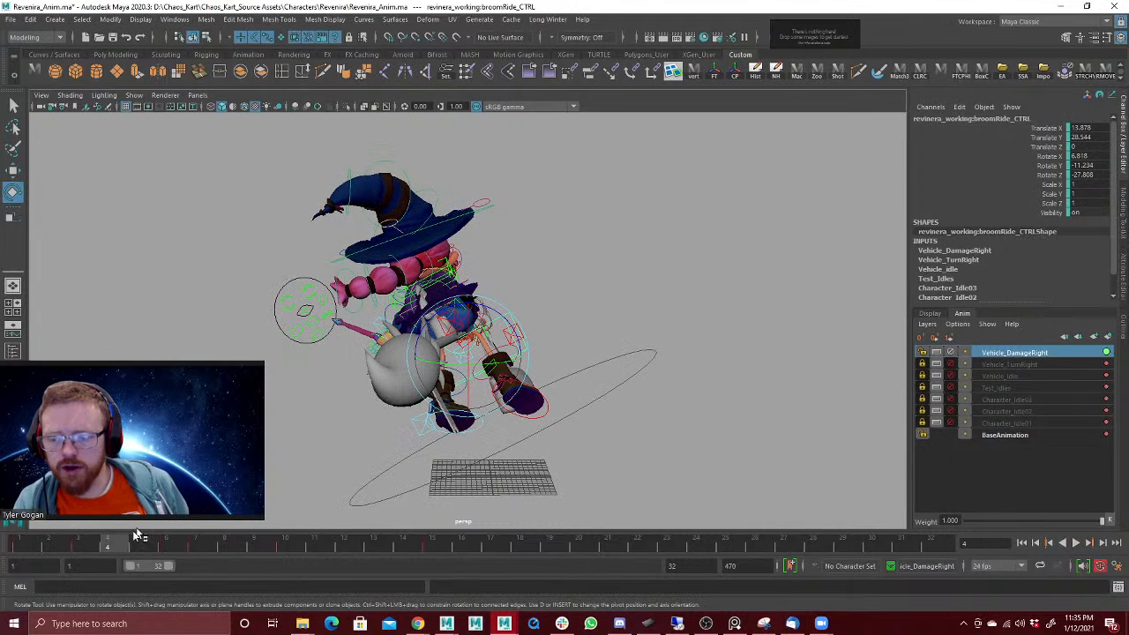
{"action": "left_click_drag", "start_coordinate": [62, 554], "coordinate": [23, 556]}
{"action": "key", "text": "alt+v"}
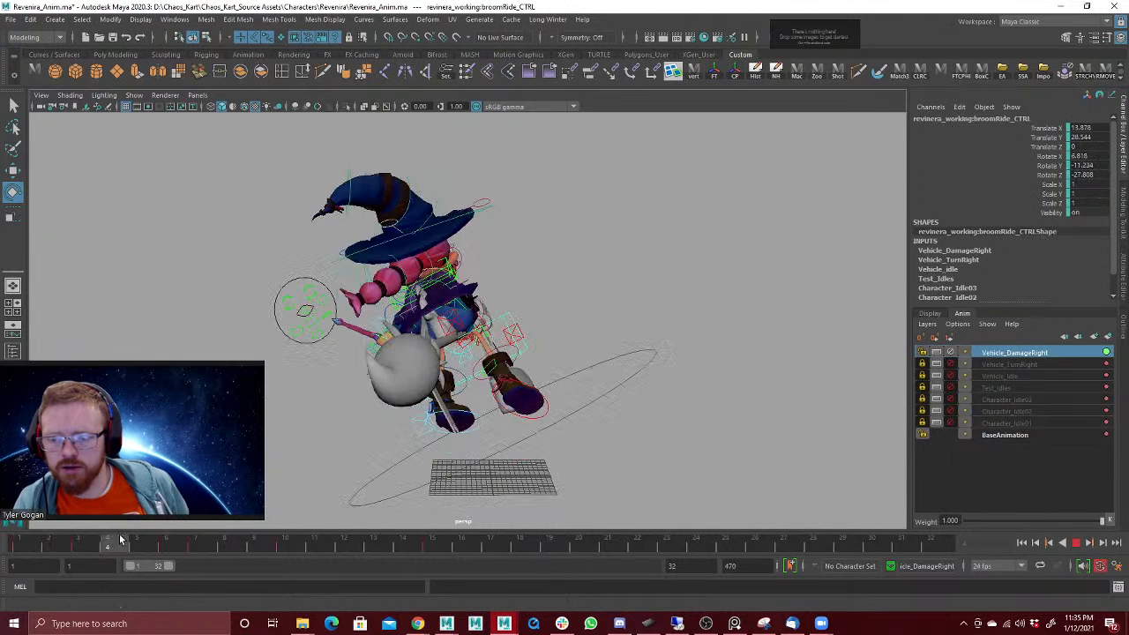
{"action": "left_click_drag", "start_coordinate": [309, 494], "coordinate": [55, 519]}
{"action": "left_click", "coordinate": [175, 524]}
{"action": "key", "text": "alt+v"}
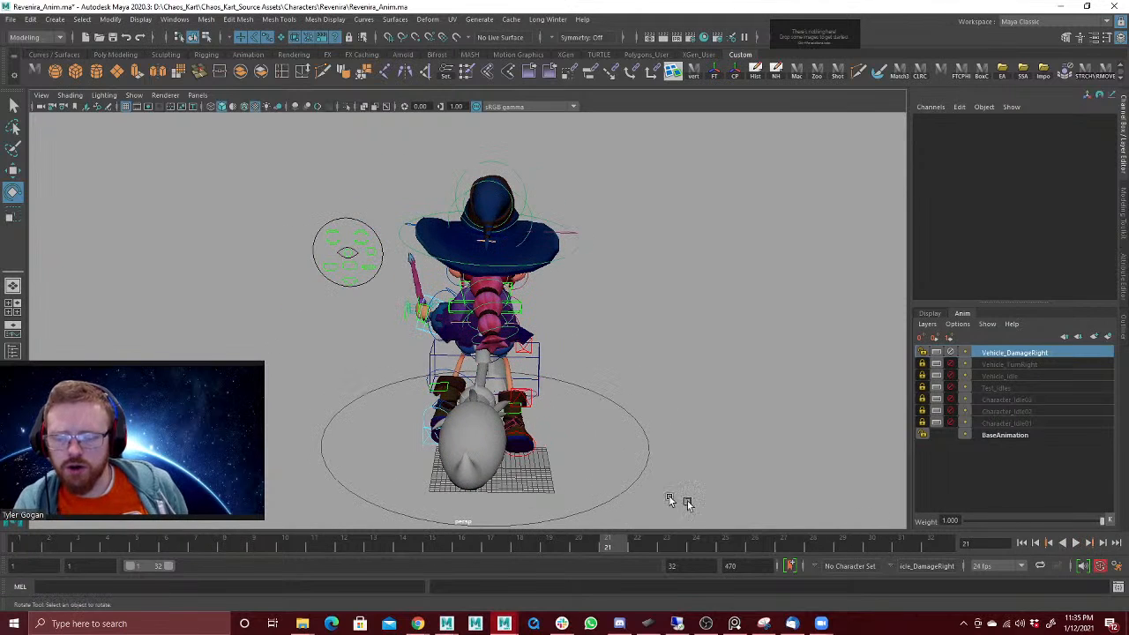
Step: Shift the left arm IK control's keys from frame 4 onward two frames later and play back the animation
{"action": "left_click", "coordinate": [429, 339]}
{"action": "key", "text": "ctrl+z"}
{"action": "left_click", "coordinate": [421, 330]}
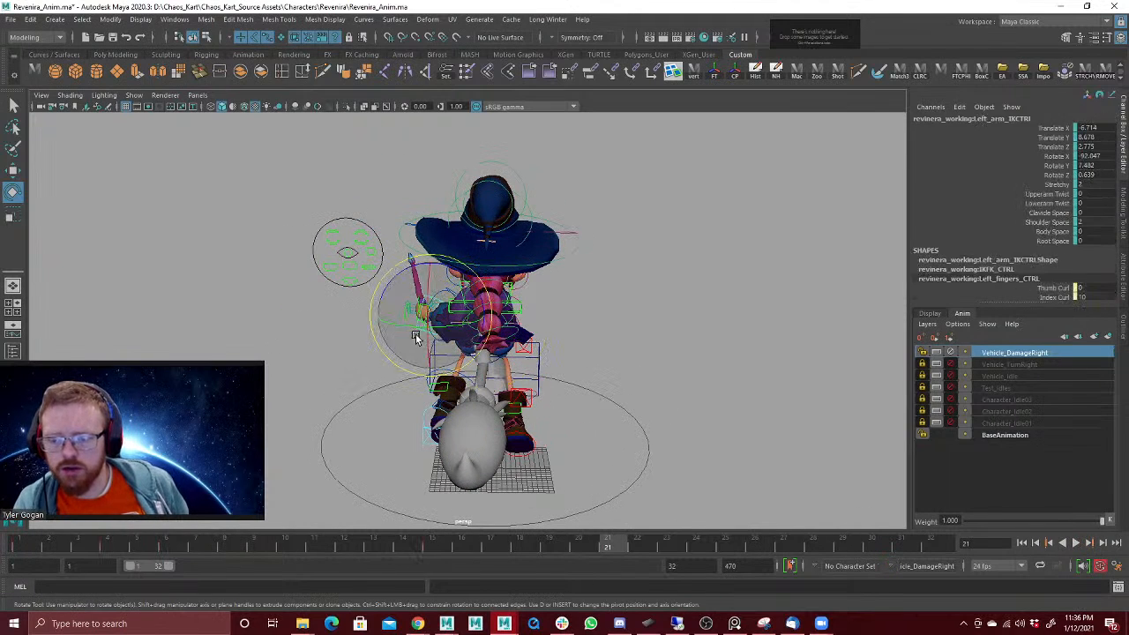
{"action": "left_click_drag", "start_coordinate": [75, 547], "coordinate": [506, 557], "text": "shift"}
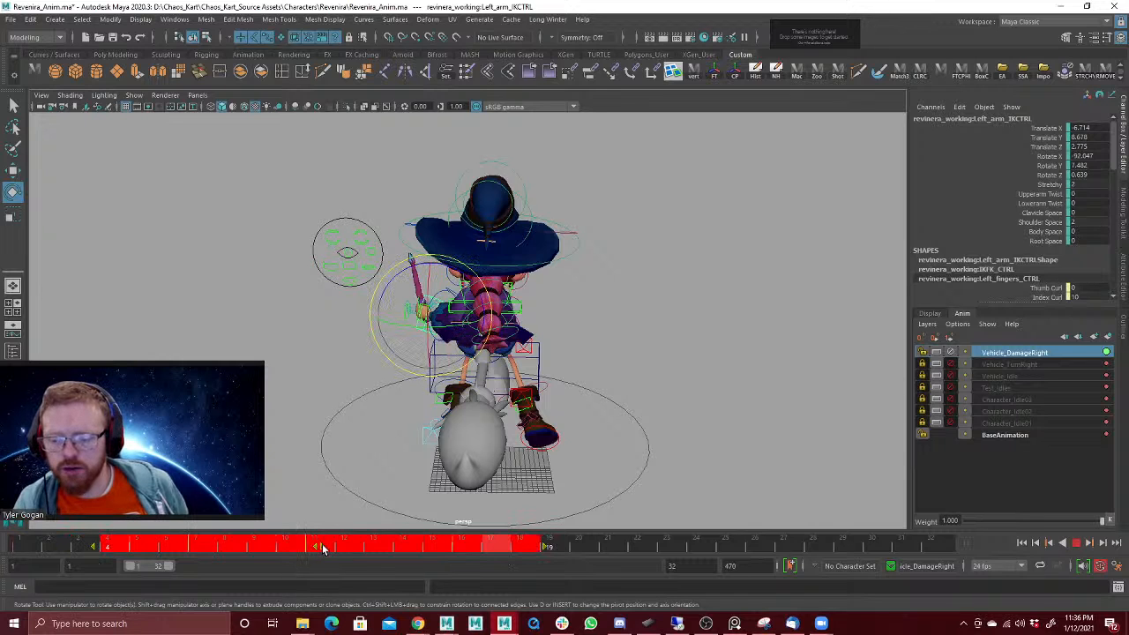
{"action": "left_click_drag", "start_coordinate": [37, 546], "coordinate": [87, 499]}
{"action": "key", "text": "alt+v"}
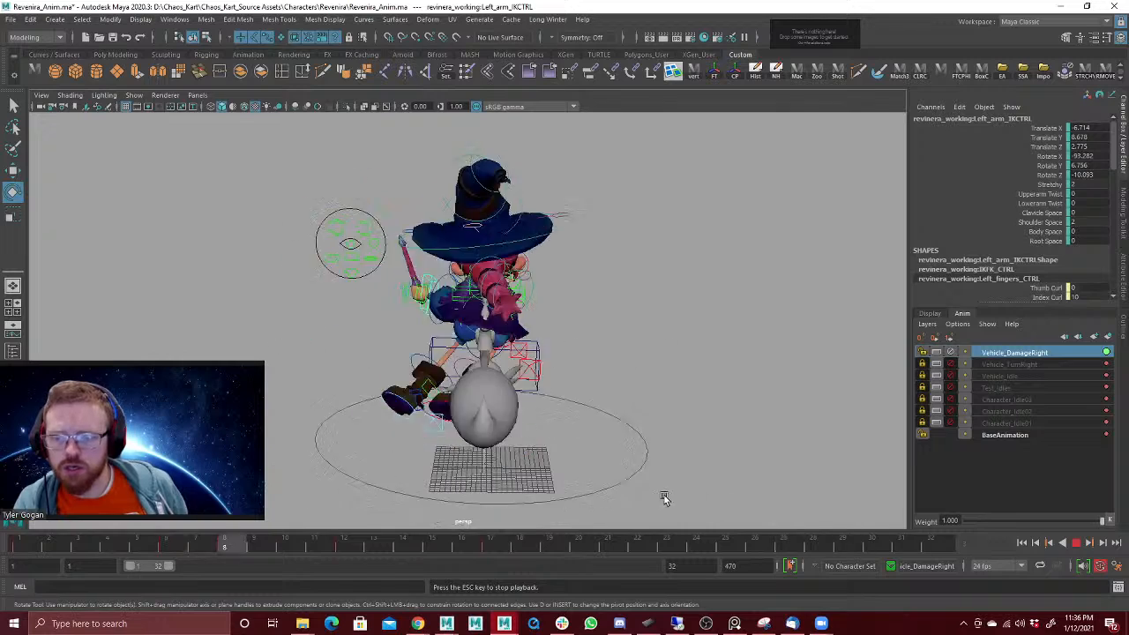
Step: Rotate the left arm IK control at frames 3 and 8 to make the wand hand lag behind, and review it in playback
{"action": "left_click", "coordinate": [1078, 543]}
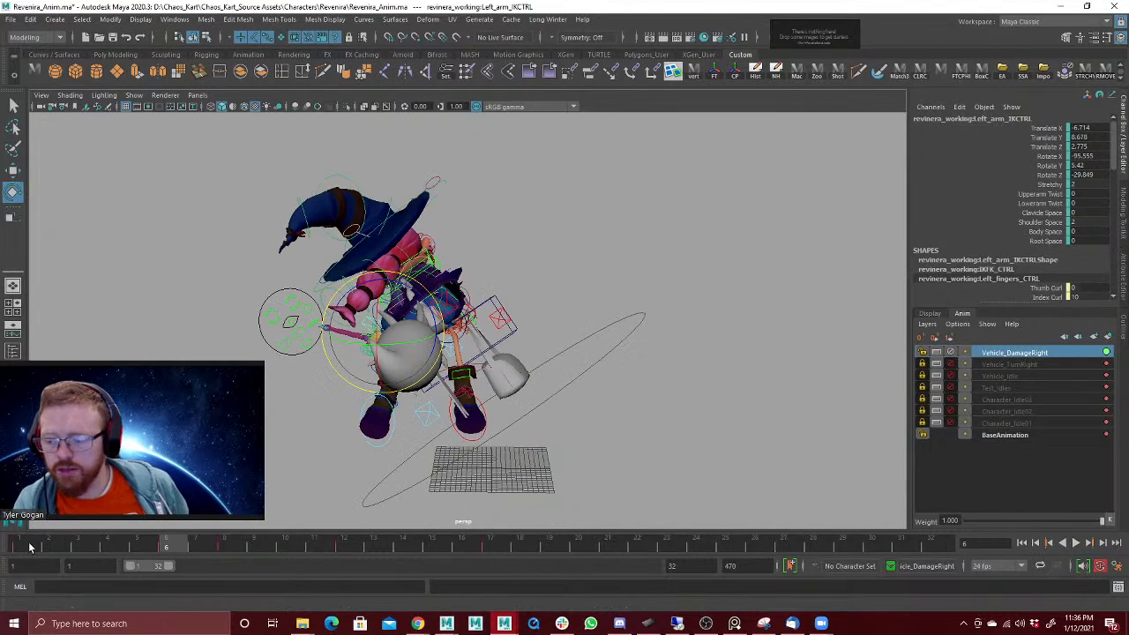
{"action": "mouse_move", "coordinate": [29, 548]}
{"action": "left_mouse_down"}
{"action": "mouse_move", "coordinate": [138, 547]}
{"action": "mouse_move", "coordinate": [78, 549]}
{"action": "left_mouse_up"}
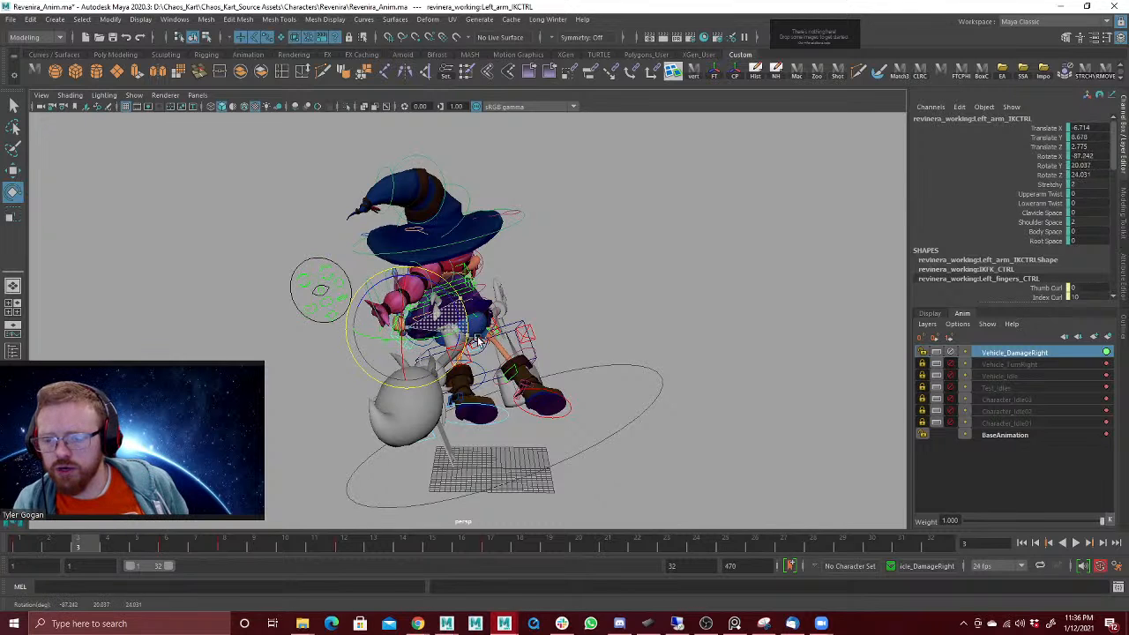
{"action": "key", "text": "alt+v"}
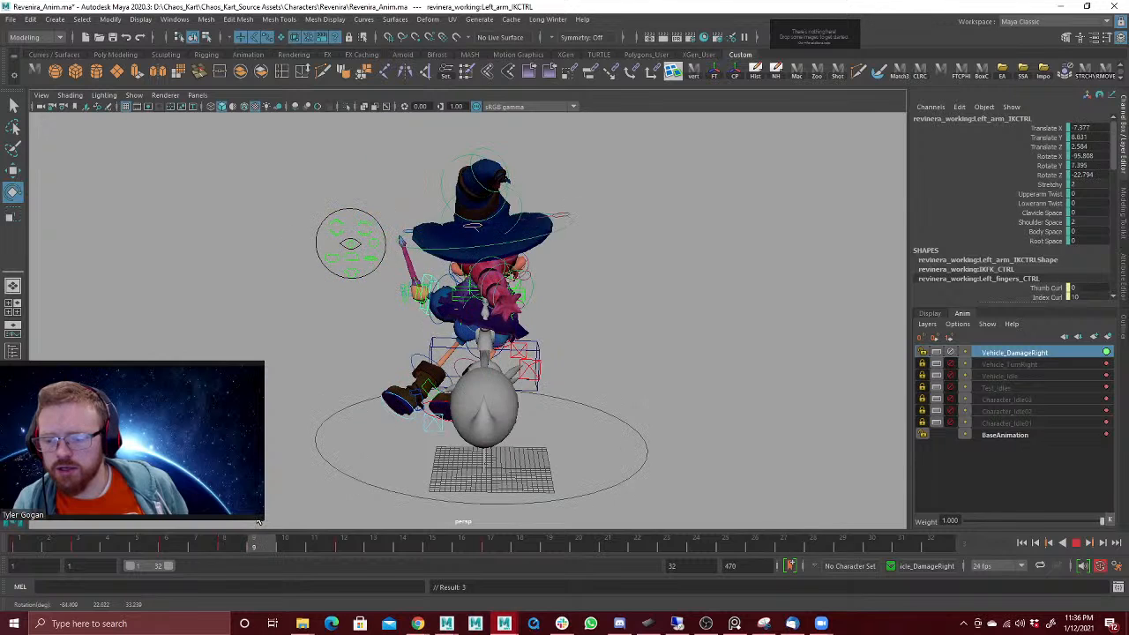
{"action": "key", "text": "alt+v"}
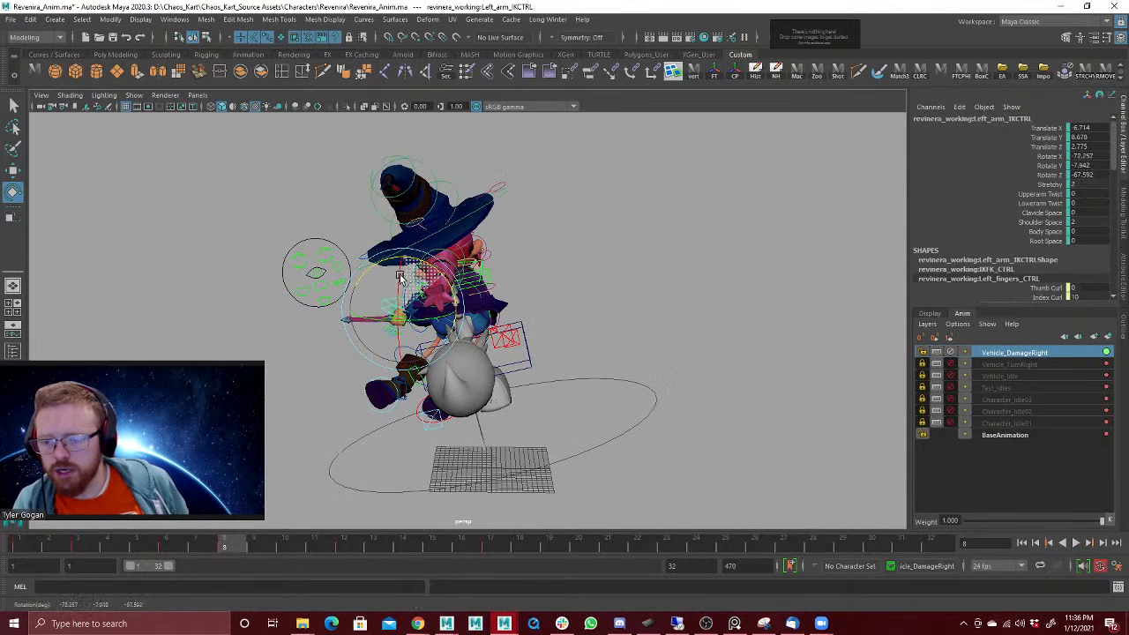
{"action": "key", "text": "alt+v"}
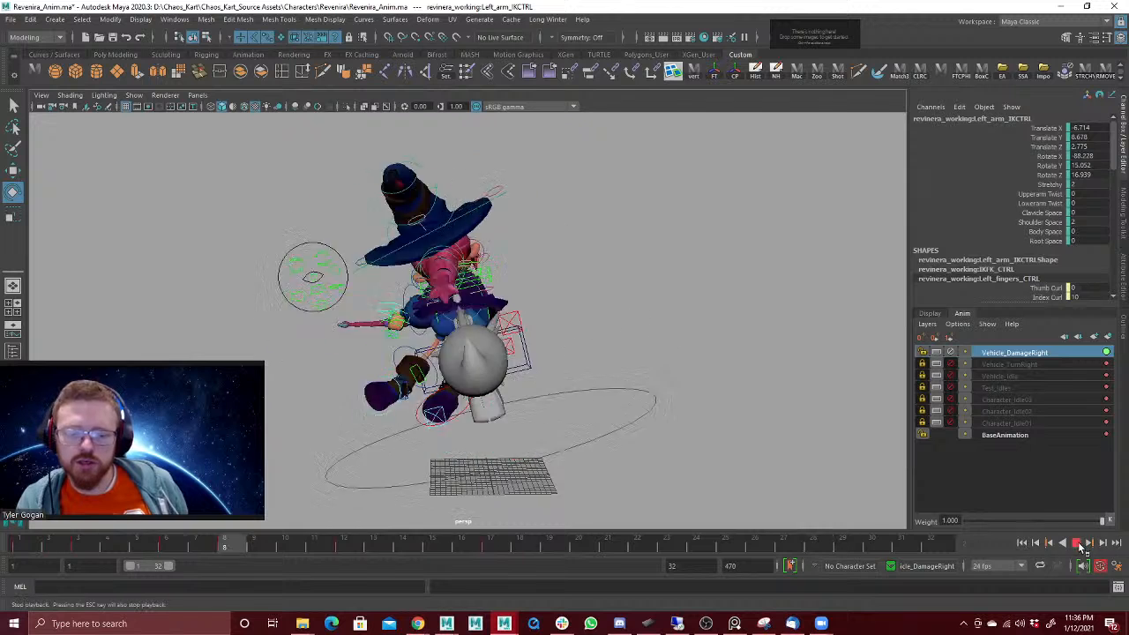
Step: Move the left arm IK control up and inward toward the body at frame 12, to about -21.9, 13.8, -0.6
{"action": "key", "text": "Escape"}
{"action": "left_click", "coordinate": [344, 548]}
{"action": "key", "text": "w"}
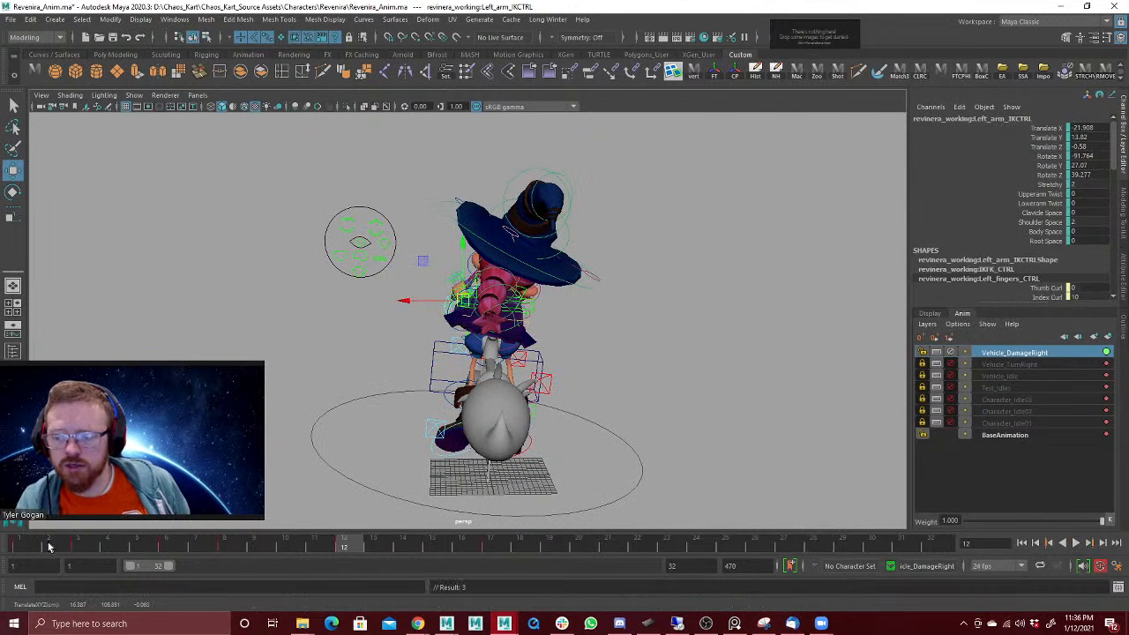
Step: Review the left arm IK control's revised motion in playback and at frames 7 and 8
{"action": "key", "text": "alt+v"}
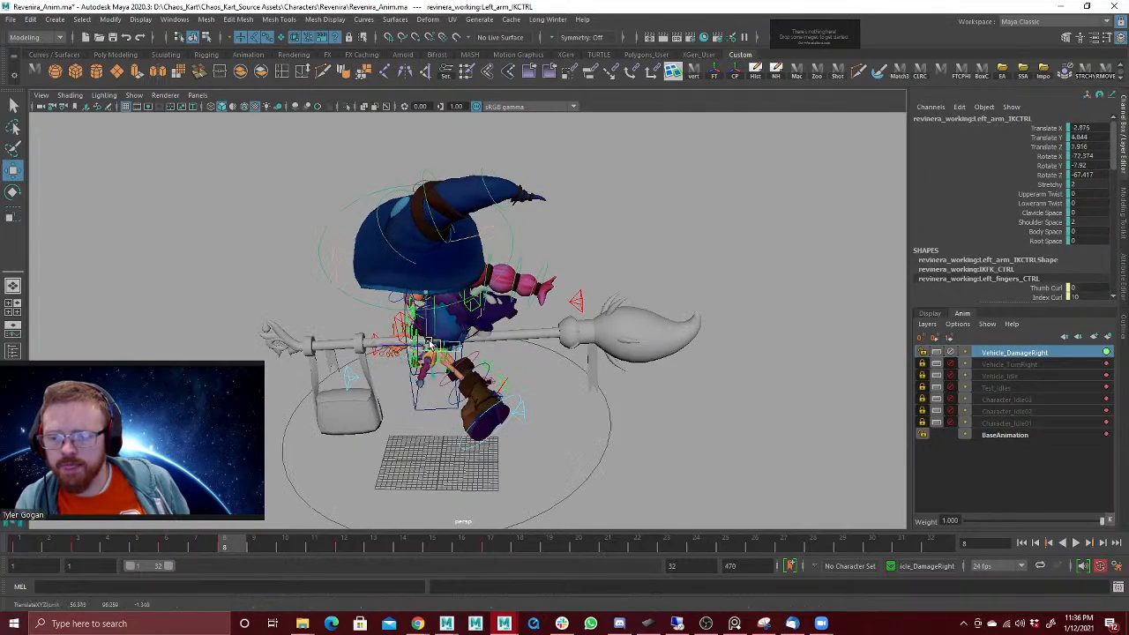
{"action": "left_click", "coordinate": [206, 551]}
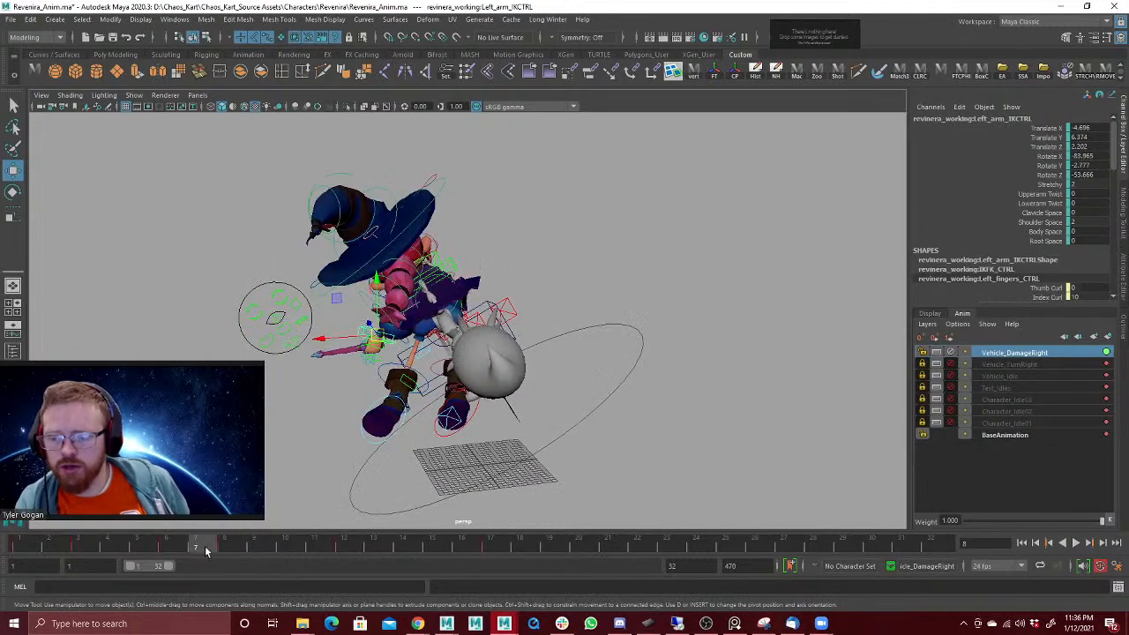
{"action": "key", "text": "alt+v"}
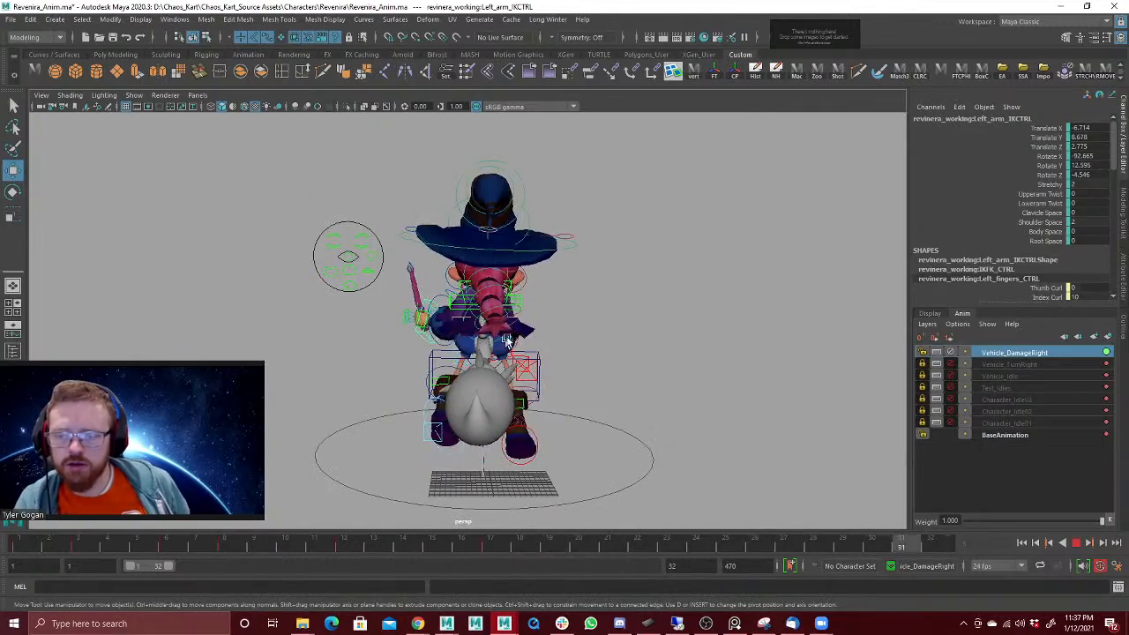
{"action": "left_click", "coordinate": [1076, 544]}
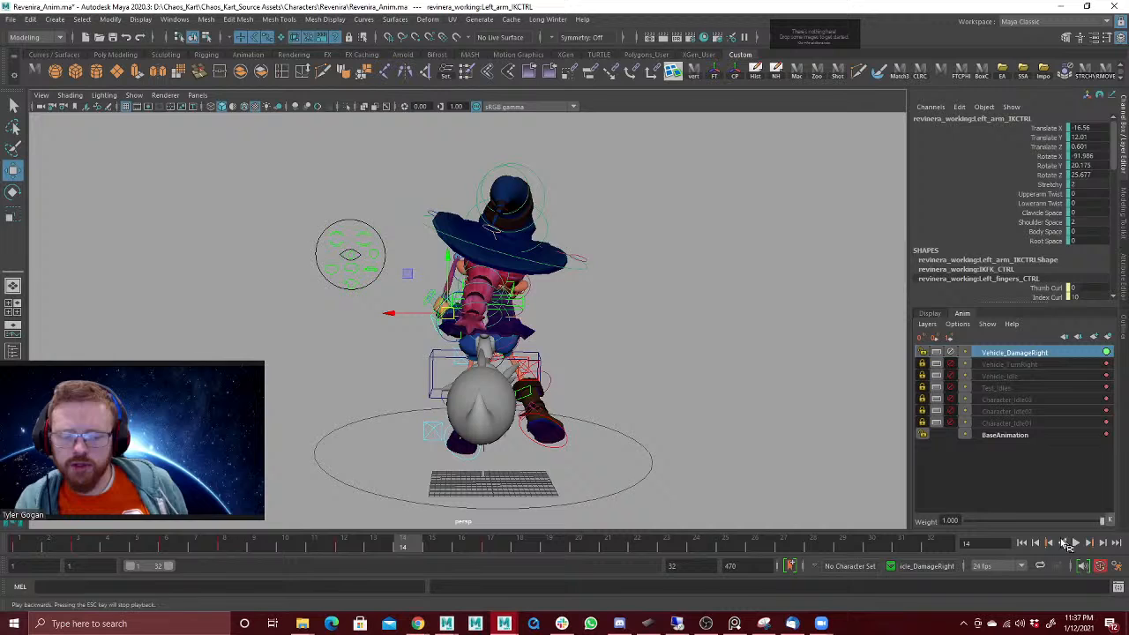
Step: Select the hat point controls, play back the animation, and shift their keys from frame 4 onward later in time
{"action": "left_click", "coordinate": [499, 186]}
{"action": "key", "text": "alt+v"}
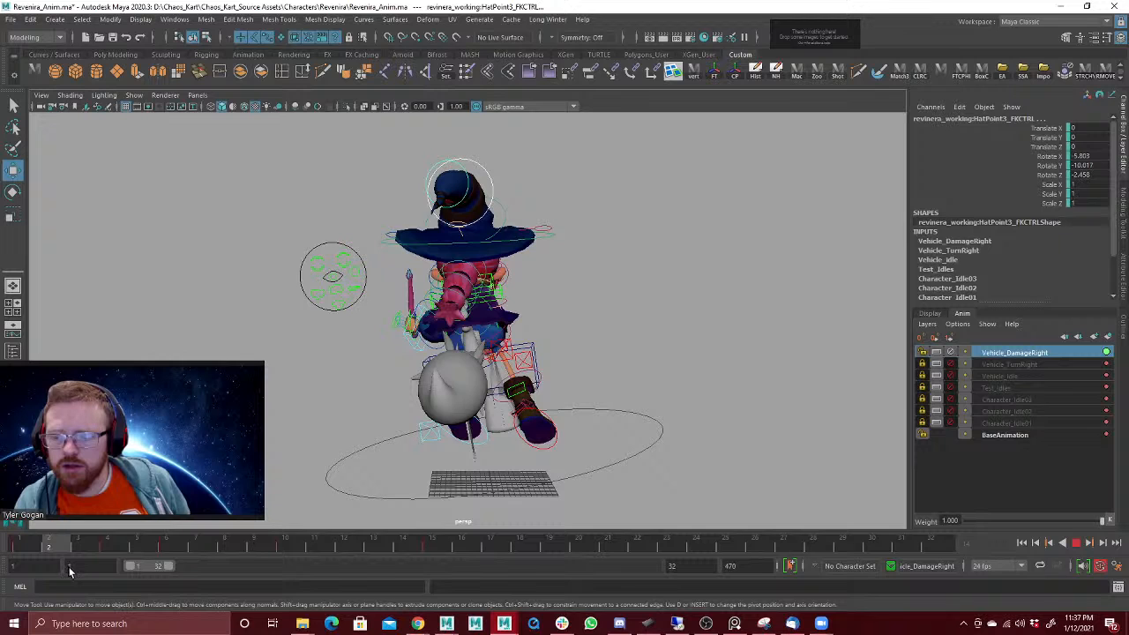
{"action": "key", "text": "alt+v"}
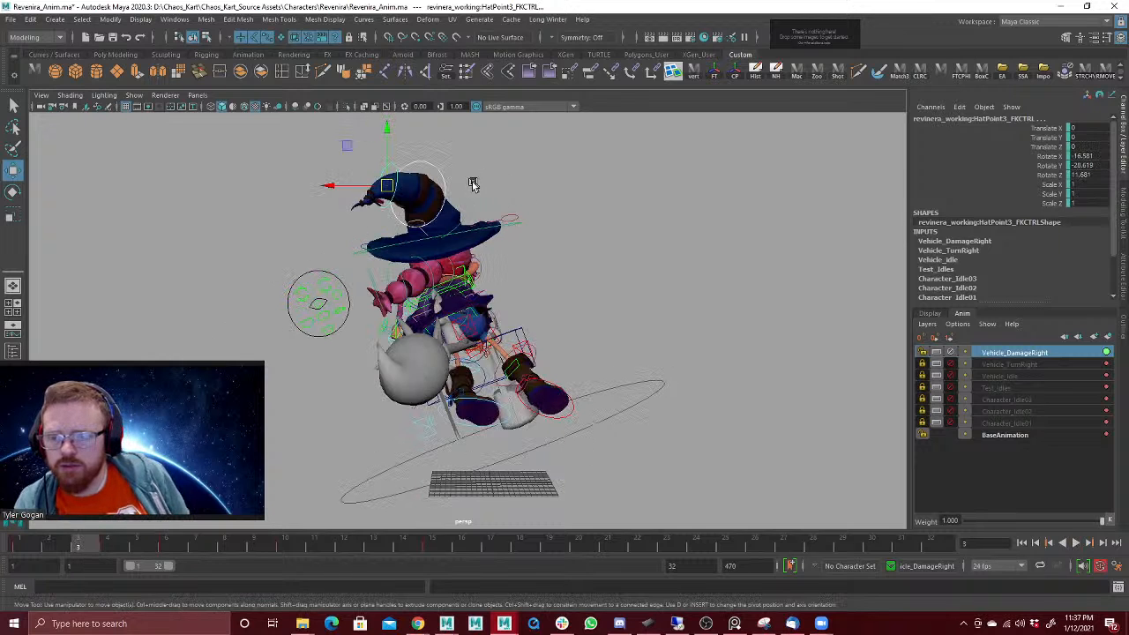
{"action": "left_click_drag", "start_coordinate": [97, 547], "coordinate": [506, 548], "text": "shift"}
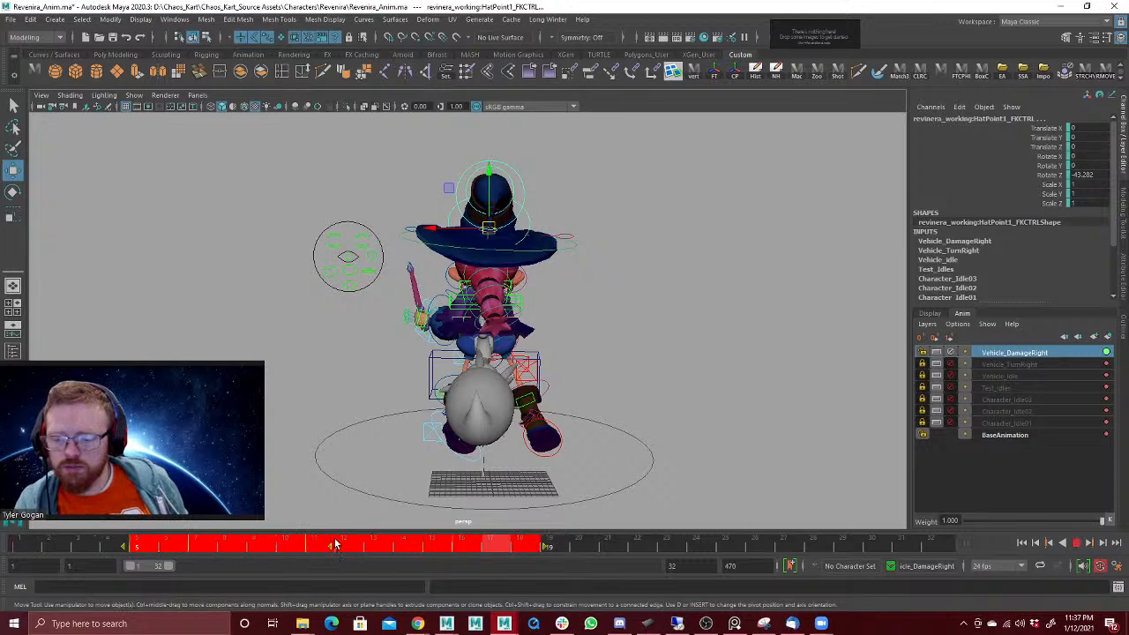
{"action": "left_click_drag", "start_coordinate": [30, 545], "coordinate": [77, 545]}
Step: Rotate the HatPoint3 control at frame 3 to about -8.4, 24.9, -5.5 and check the hat tip's motion
{"action": "left_click", "coordinate": [435, 189]}
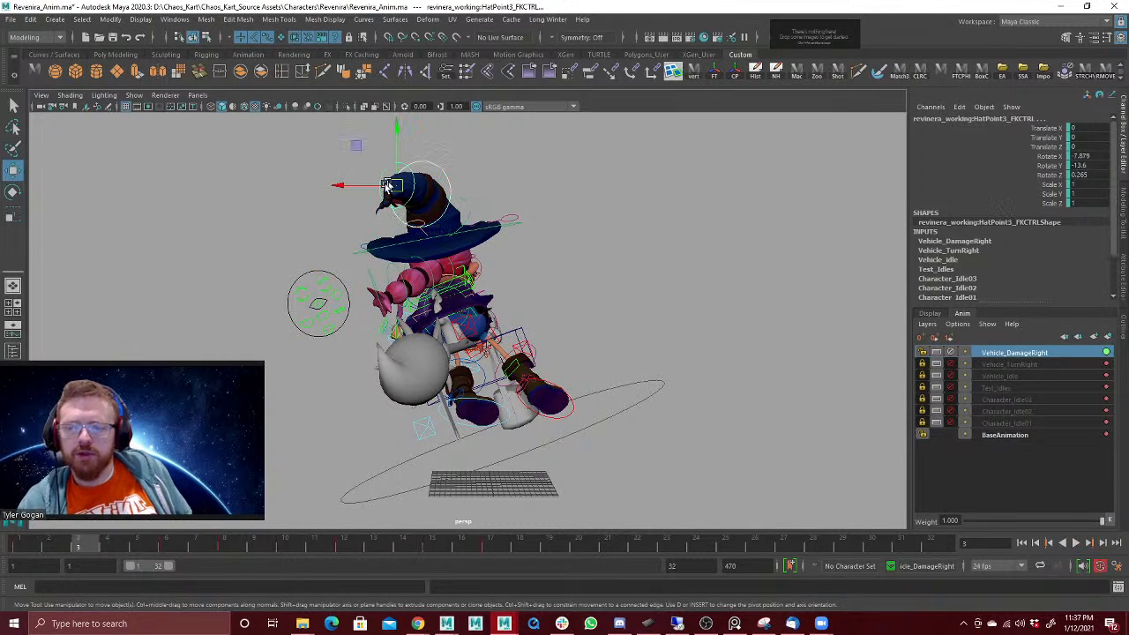
{"action": "key", "text": "e"}
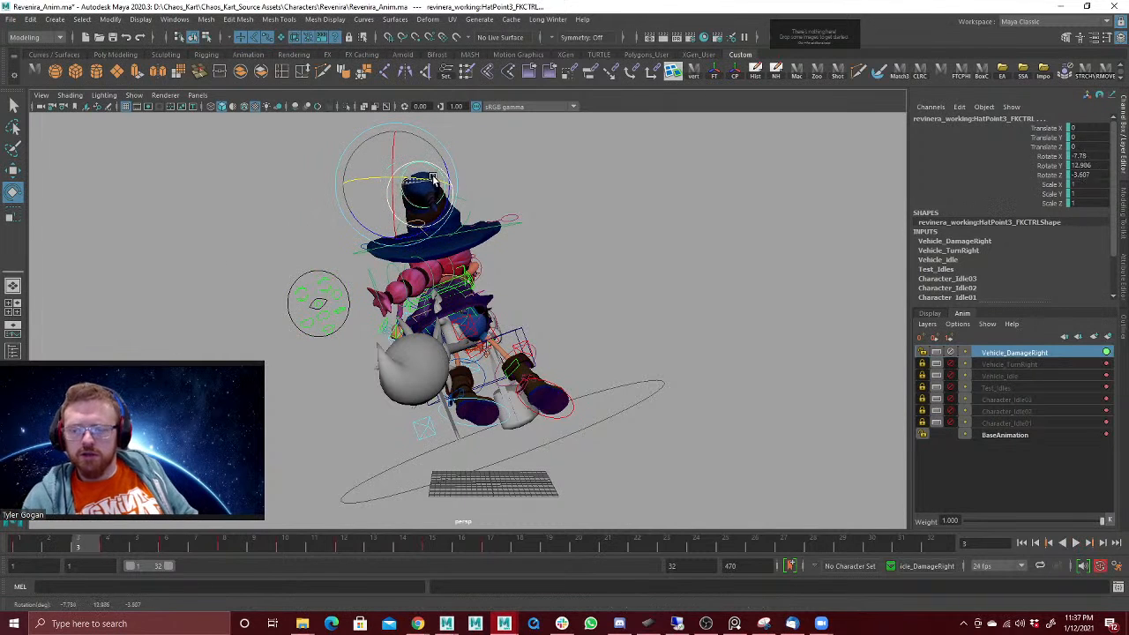
{"action": "left_click_drag", "start_coordinate": [408, 171], "coordinate": [300, 291]}
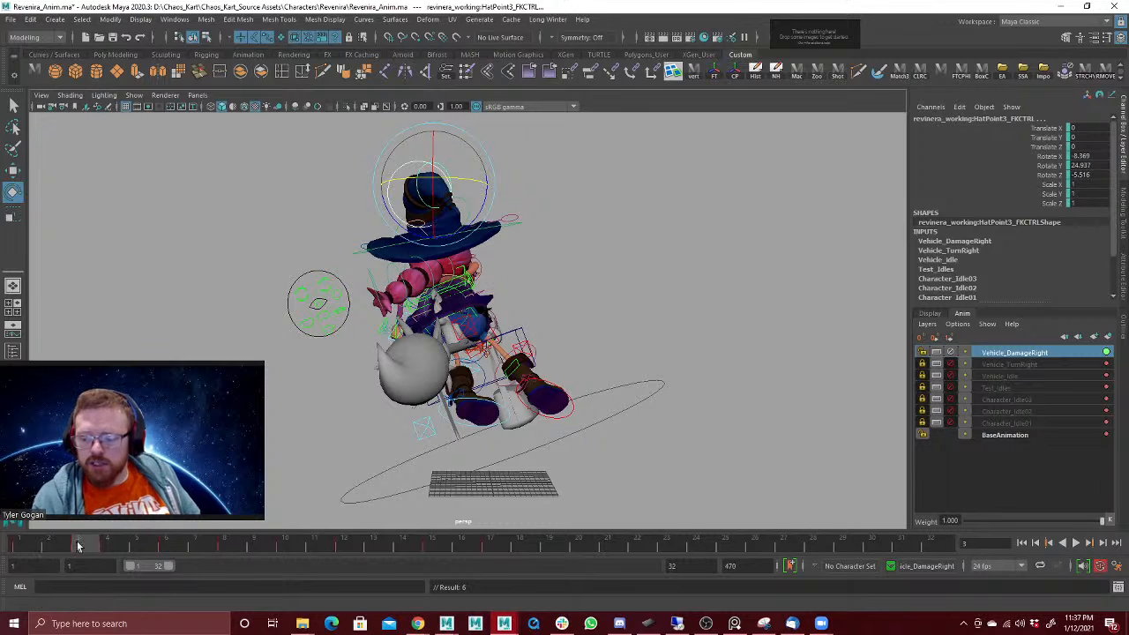
{"action": "left_click", "coordinate": [106, 545]}
{"action": "left_click_drag", "start_coordinate": [7, 544], "coordinate": [402, 541]}
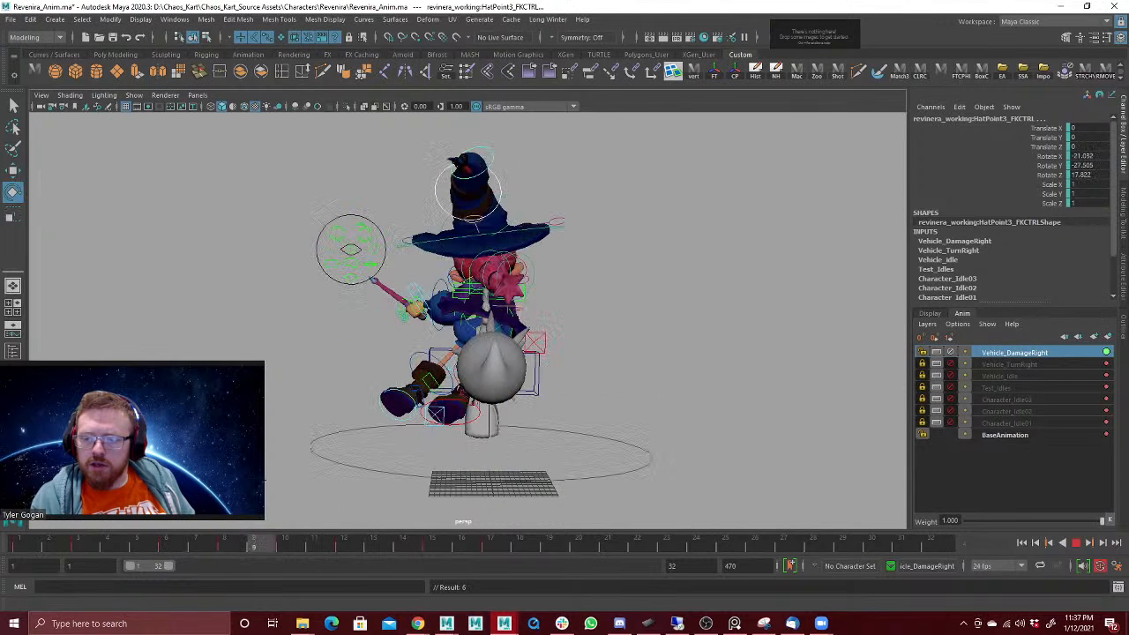
Step: Rotate the HatPoint3 control at frame 8 to about -43.1, -50.2, 28.3 and review the hat in playback
{"action": "key", "text": "Escape"}
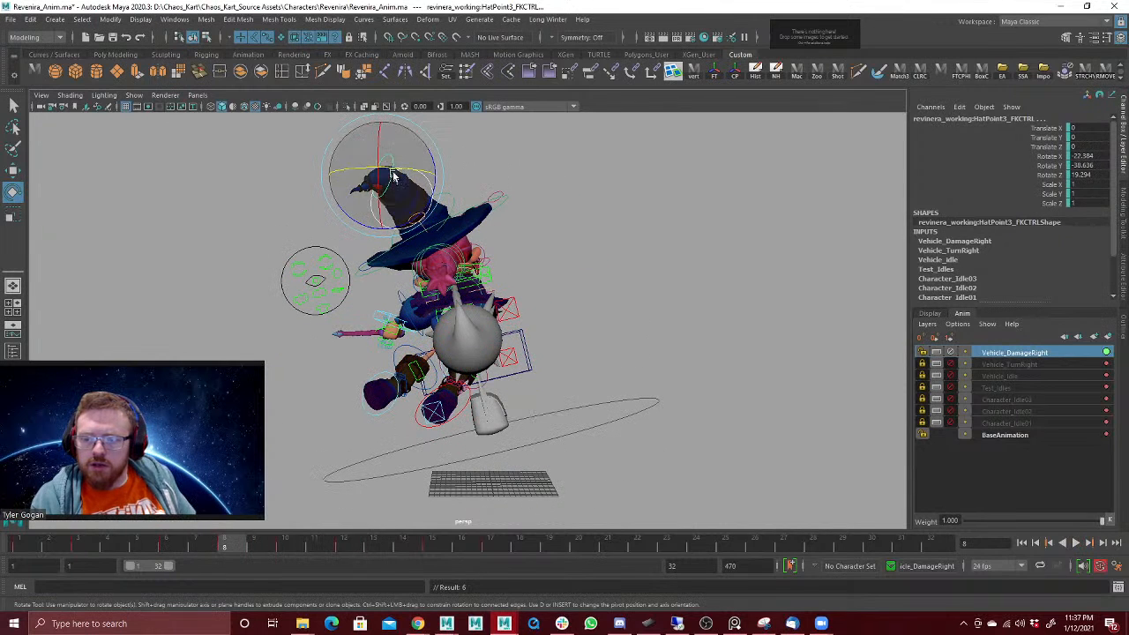
{"action": "left_click_drag", "start_coordinate": [407, 154], "coordinate": [389, 166]}
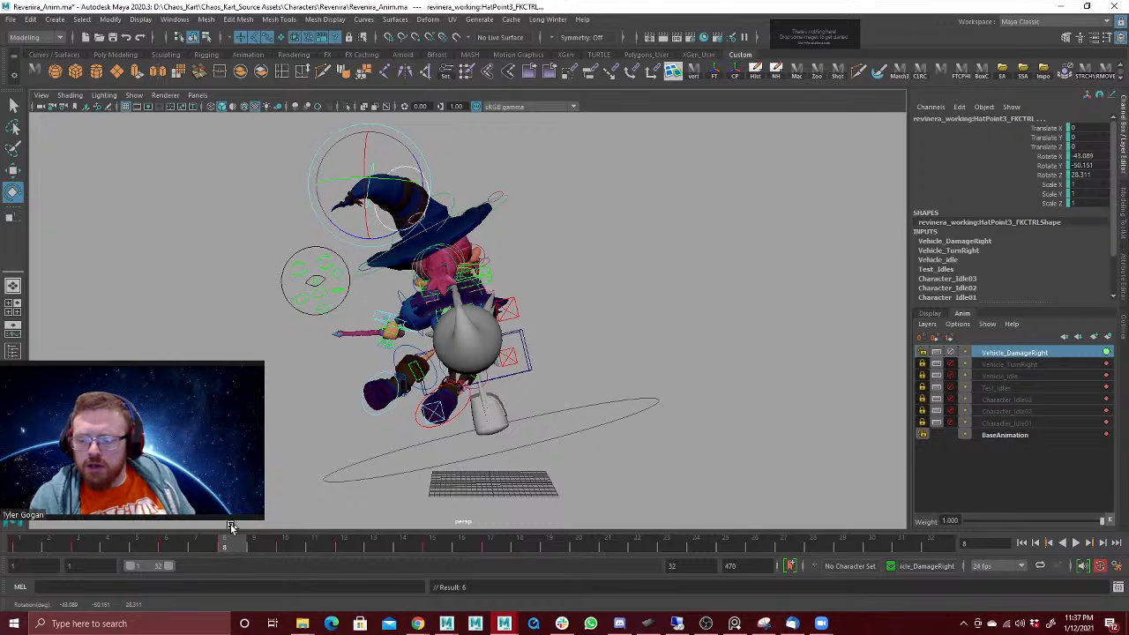
{"action": "key", "text": "alt+v"}
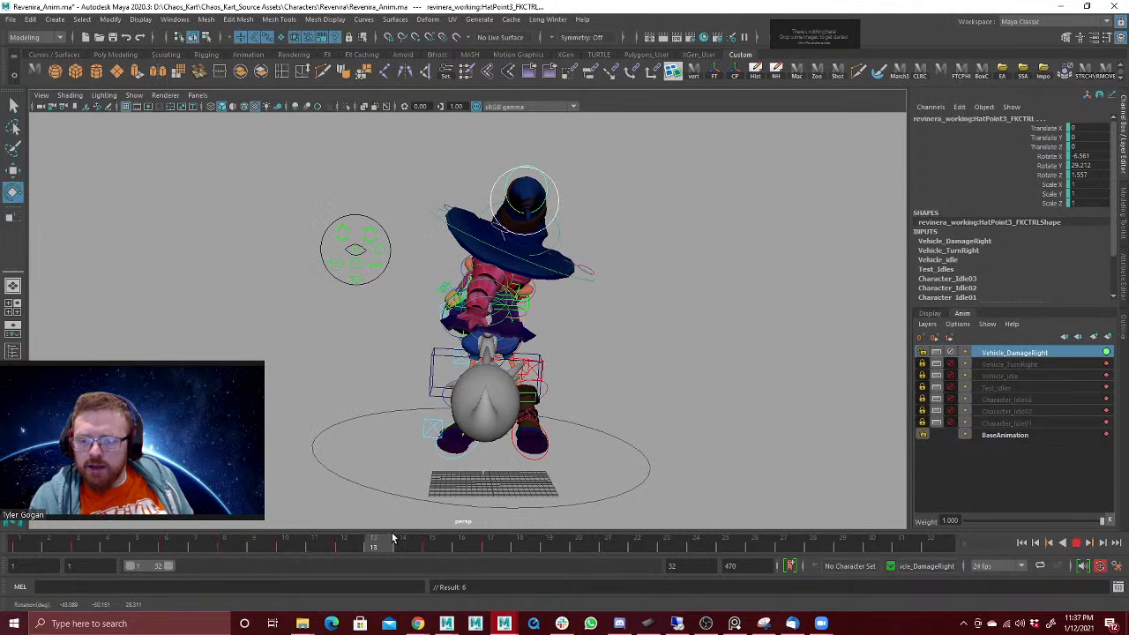
{"action": "key", "text": "Escape"}
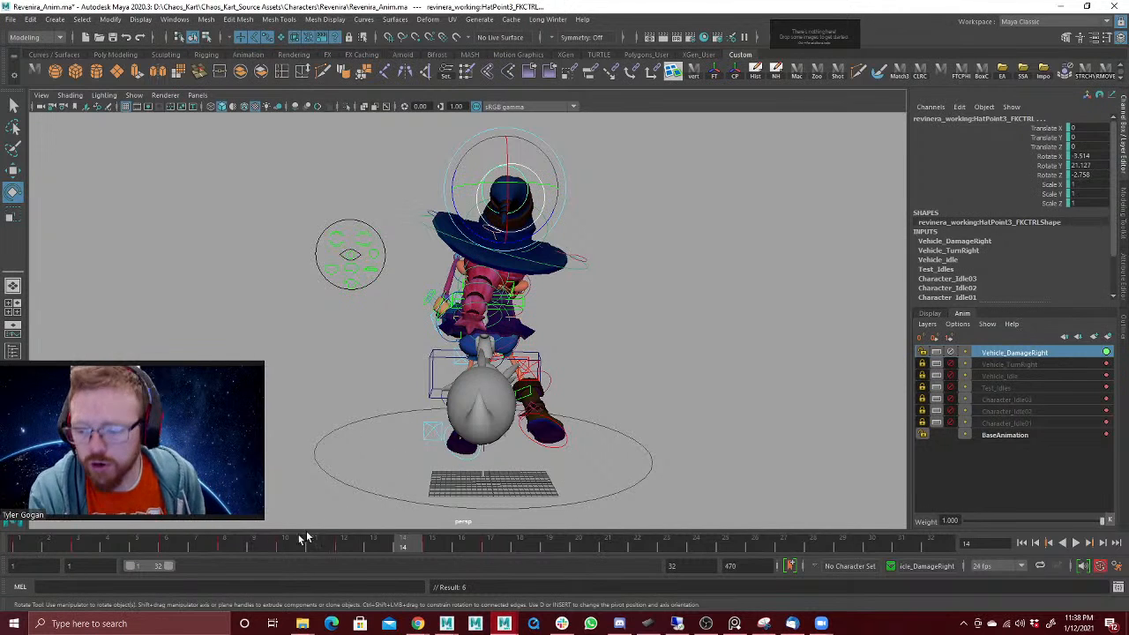
Step: Review the hat's lag, then rotate HatPoint3 at frame 3 further to about 4, 31, 14 and play it back
{"action": "key", "text": "alt+v"}
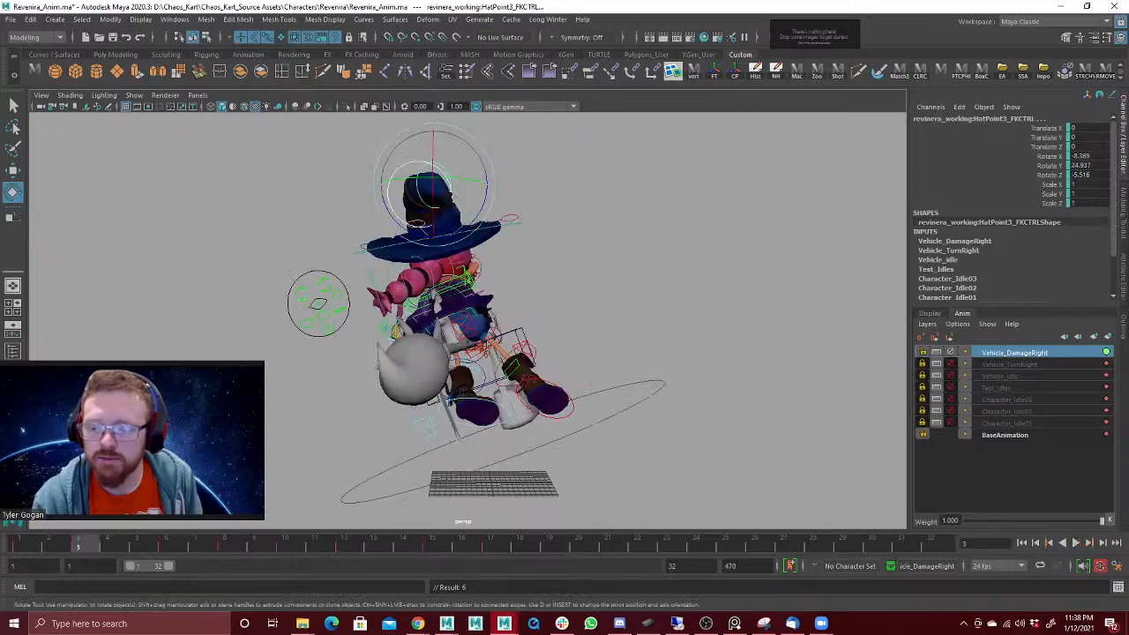
{"action": "left_click_drag", "start_coordinate": [353, 367], "coordinate": [357, 378], "text": "alt"}
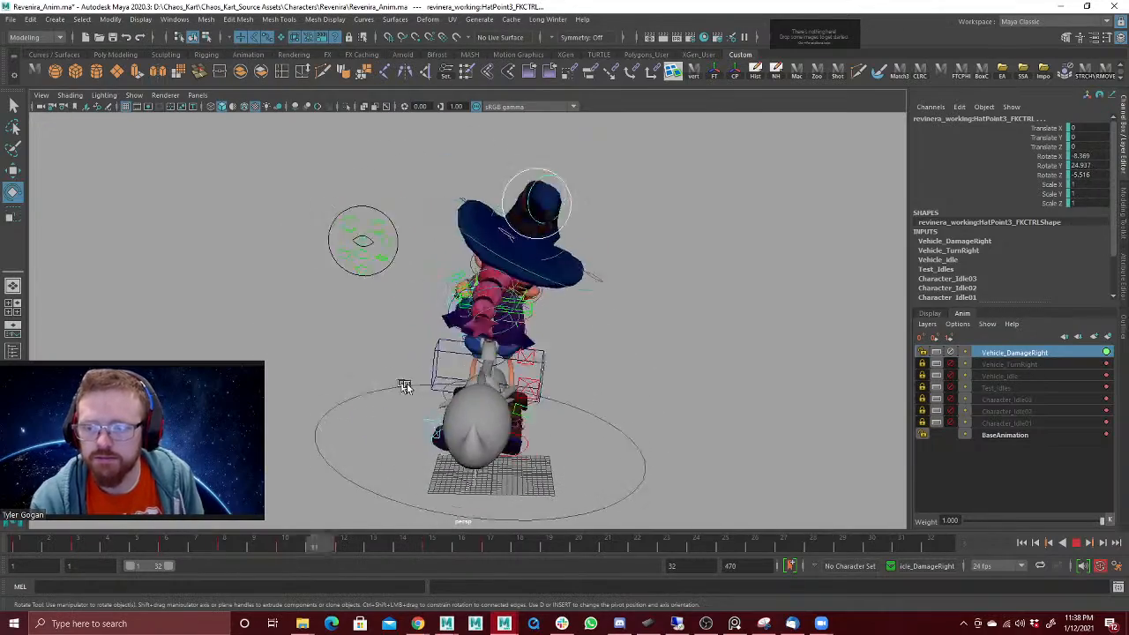
{"action": "left_click", "coordinate": [1077, 544]}
{"action": "mouse_move", "coordinate": [35, 555]}
{"action": "left_mouse_down"}
{"action": "mouse_move", "coordinate": [232, 528]}
{"action": "mouse_move", "coordinate": [43, 551]}
{"action": "mouse_move", "coordinate": [78, 547]}
{"action": "left_mouse_up"}
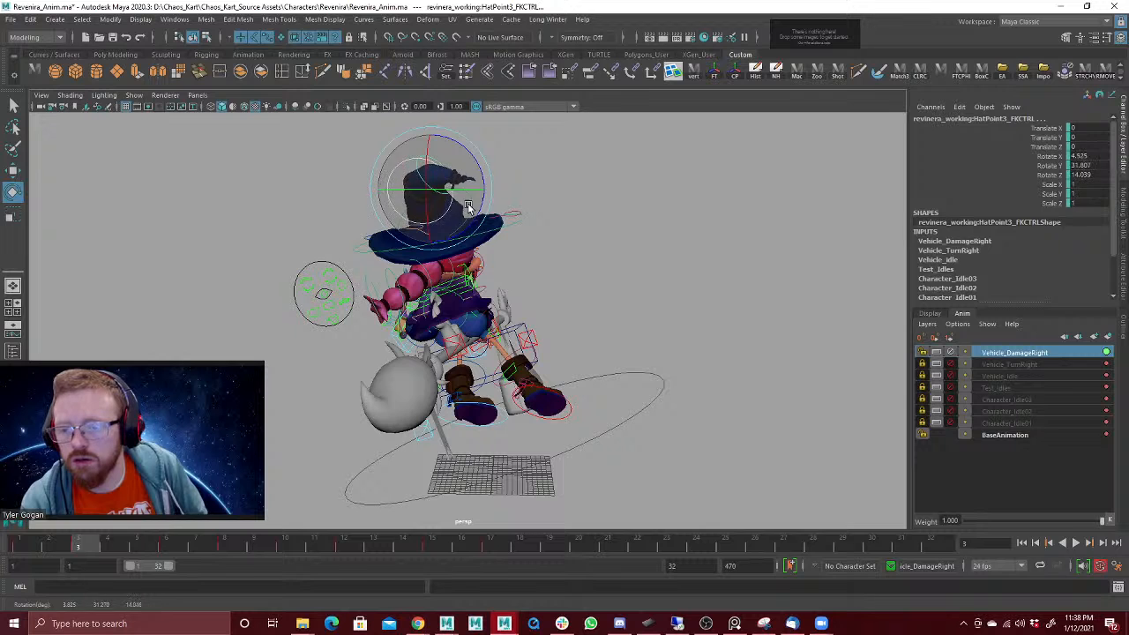
{"action": "key", "text": "alt+v"}
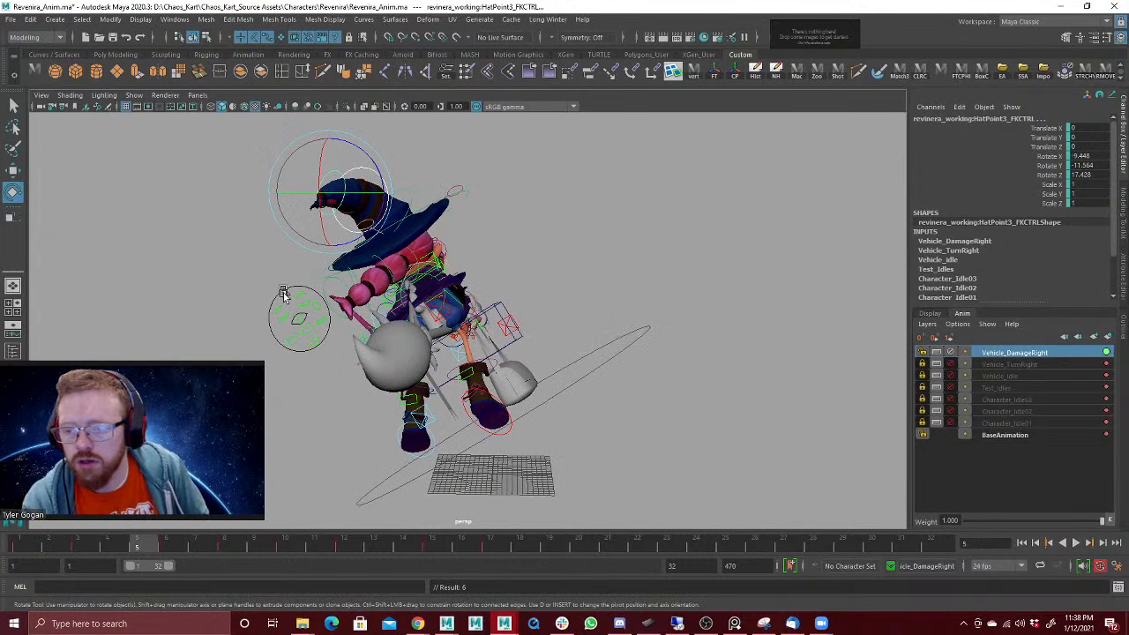
Step: Rotate HatPoint3 at frame 4 to about -2.8, 11.6, 1.6, key it, and play back the animation
{"action": "left_click_drag", "start_coordinate": [124, 551], "coordinate": [121, 545]}
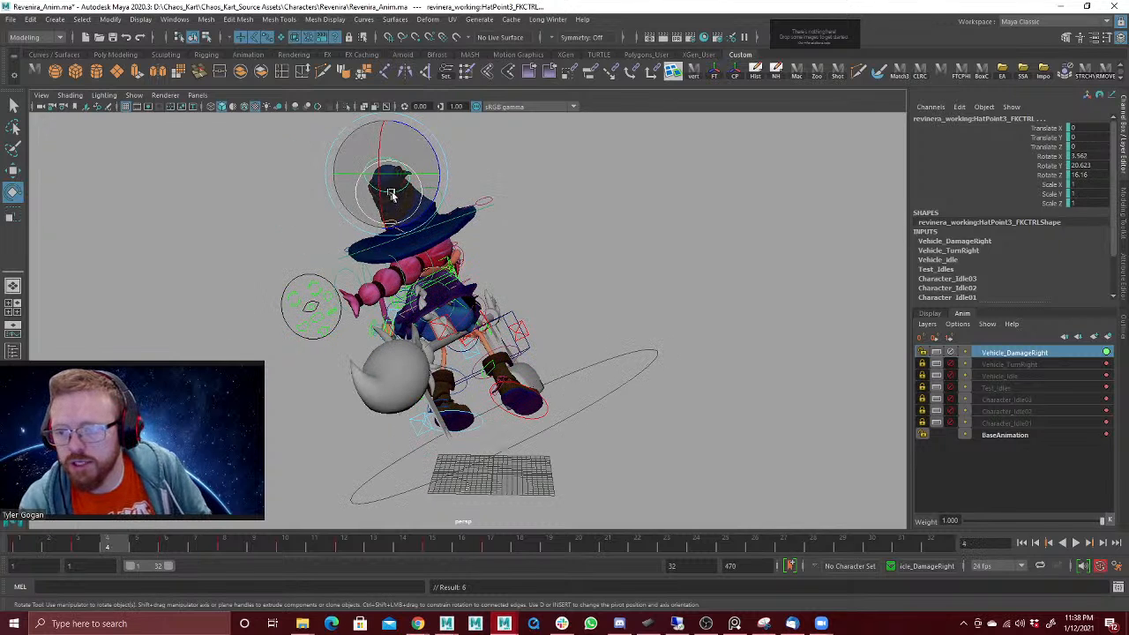
{"action": "left_click_drag", "start_coordinate": [392, 205], "coordinate": [385, 214]}
{"action": "key", "text": "s"}
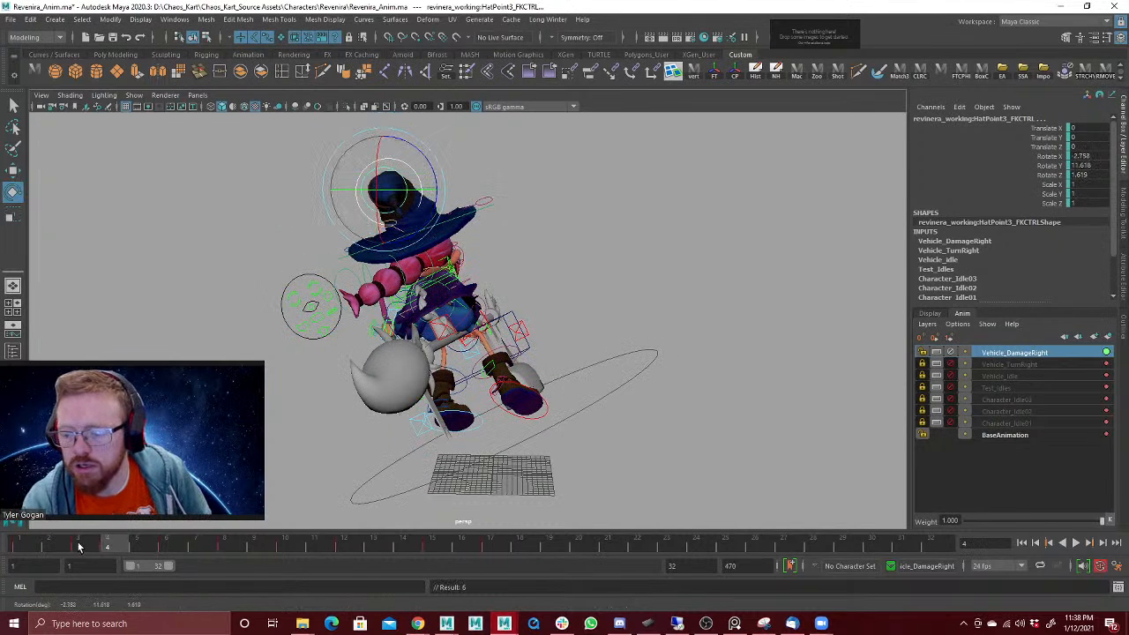
{"action": "key", "text": "alt+v"}
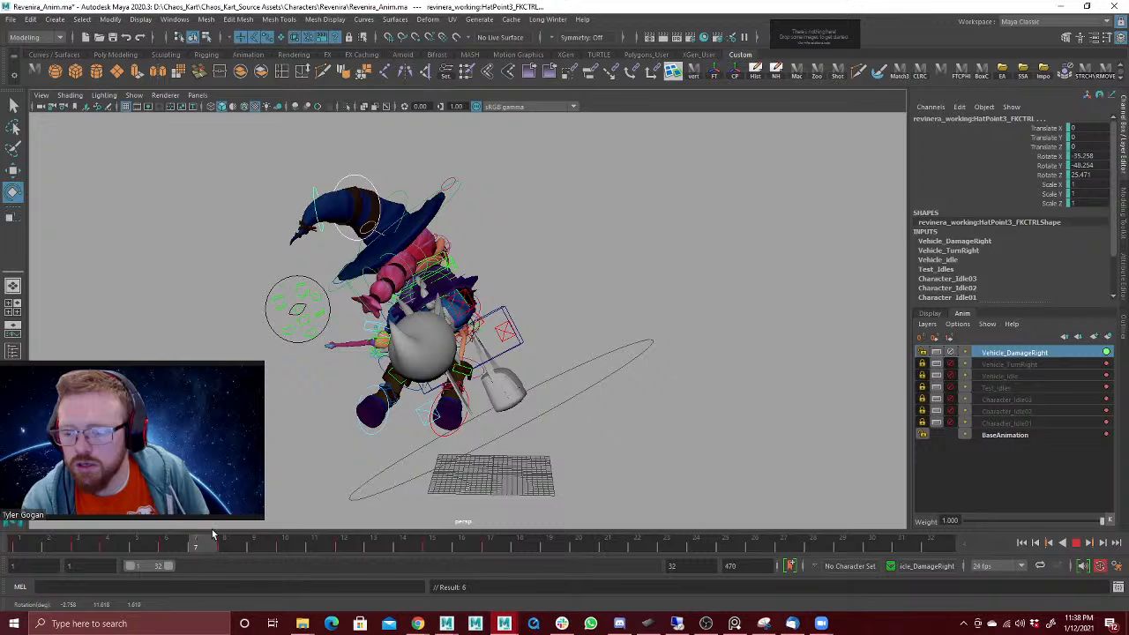
Step: Rotate HatPoint3 at frame 8 to about -45, -48.2, 43.4, key it, and review the following frames
{"action": "key", "text": "alt+v"}
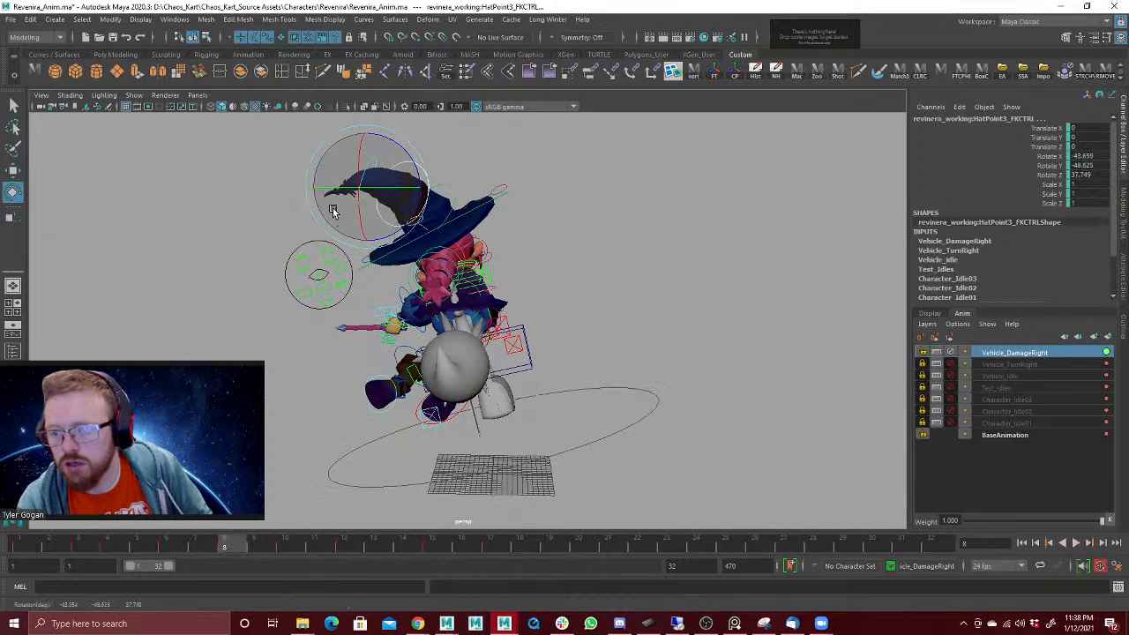
{"action": "left_click_drag", "start_coordinate": [330, 206], "coordinate": [328, 210]}
{"action": "key", "text": "s"}
{"action": "key", "text": "alt+v"}
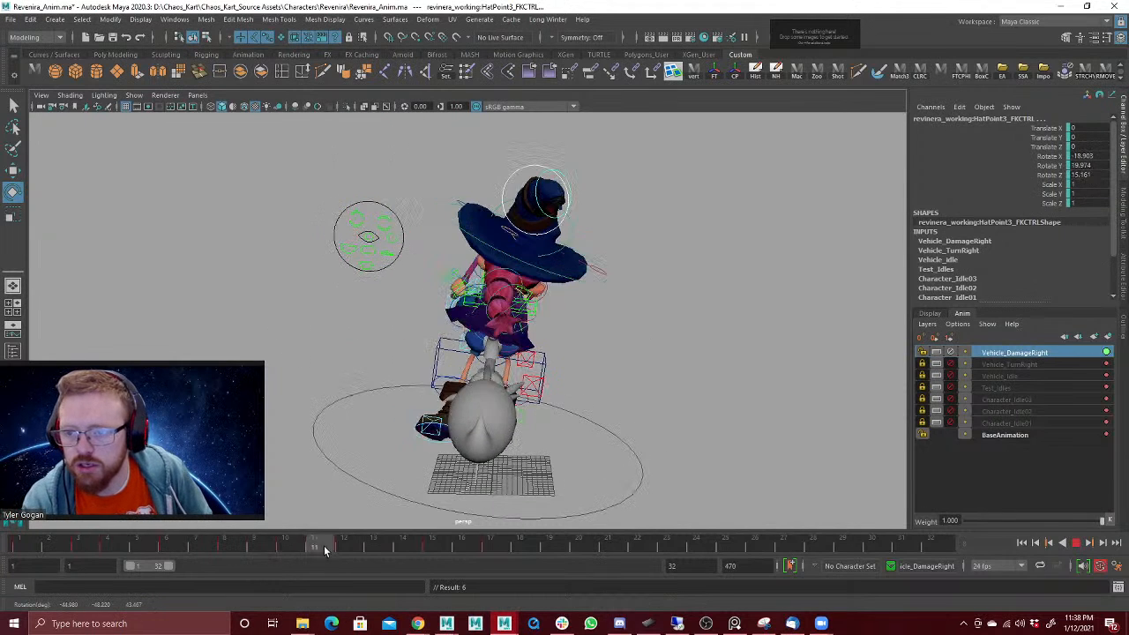
{"action": "key", "text": "alt+v"}
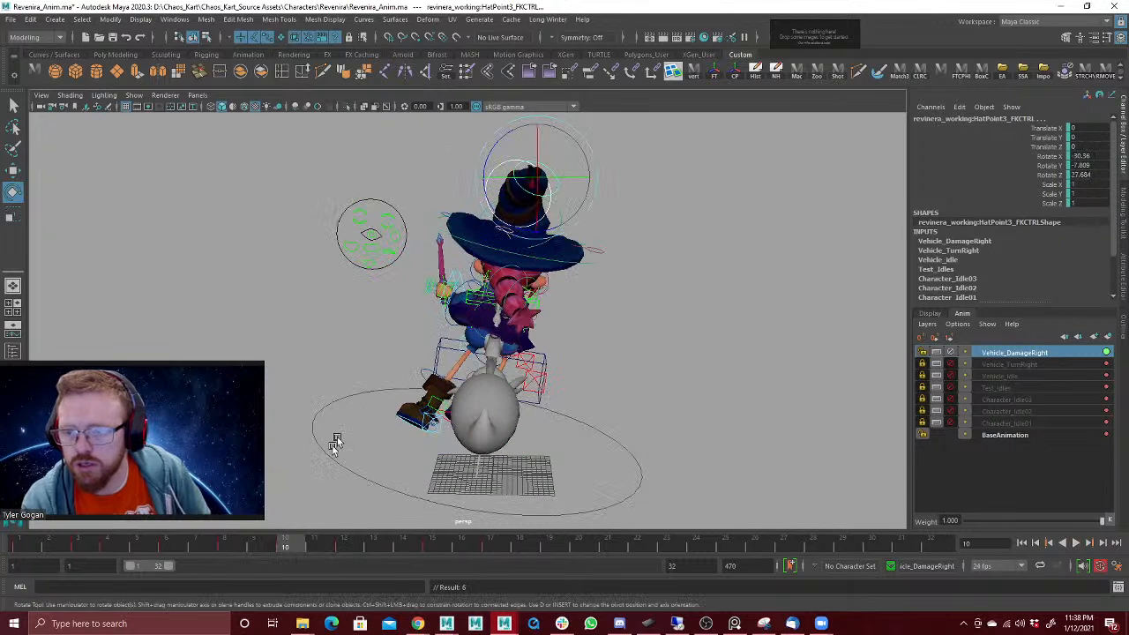
Step: Bend the hat tip downward at frame 9 by rotating HatPoint3 to about -17.4, -41.5, 1.2, and key it
{"action": "key", "text": "alt+v"}
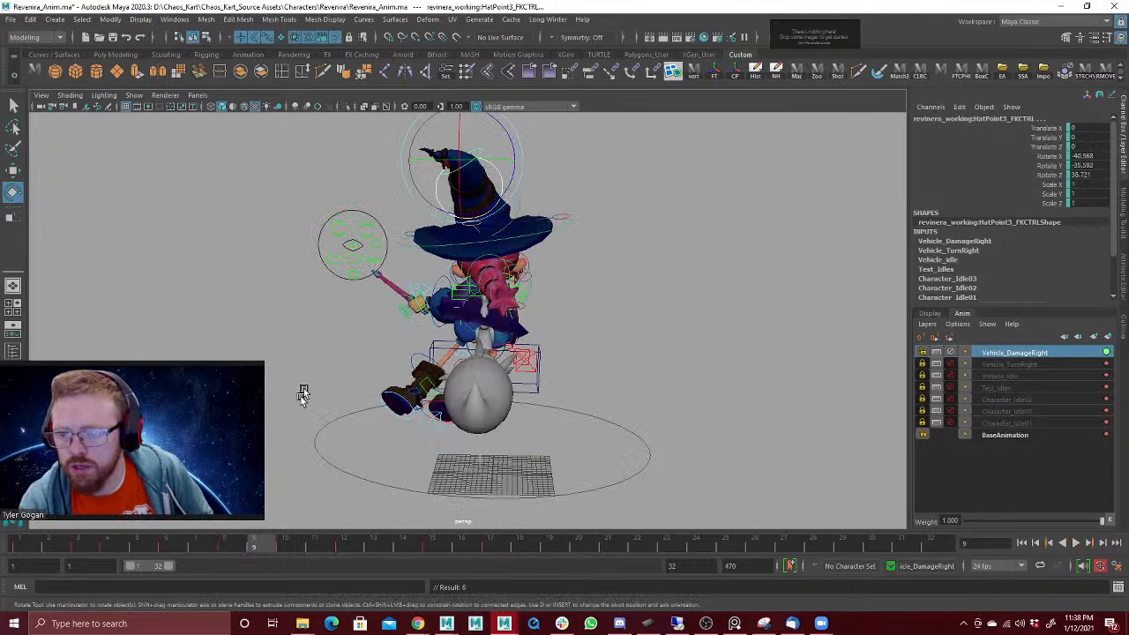
{"action": "left_click", "coordinate": [439, 144]}
{"action": "left_click_drag", "start_coordinate": [430, 162], "coordinate": [490, 207]}
{"action": "key", "text": "s"}
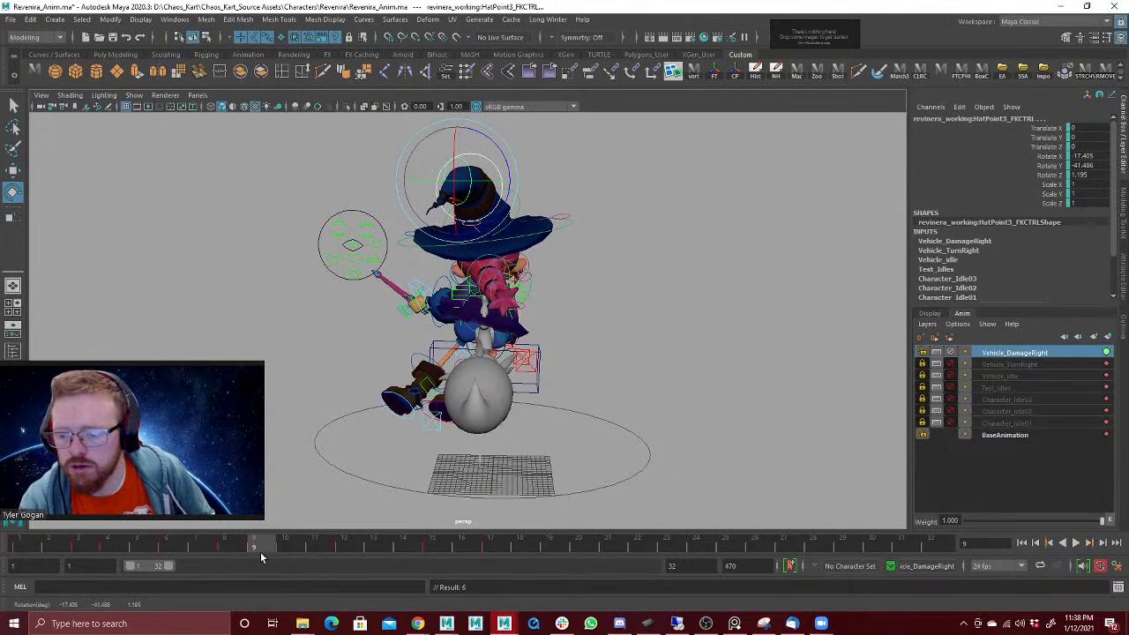
Step: Rotate HatPoint3 at frame 10 to about 16.5, -3.4, -11.5 and key the hat tip's pose
{"action": "key", "text": "alt+v"}
{"action": "mouse_move", "coordinate": [280, 551]}
{"action": "left_mouse_down"}
{"action": "mouse_move", "coordinate": [321, 545]}
{"action": "mouse_move", "coordinate": [294, 547]}
{"action": "left_mouse_up"}
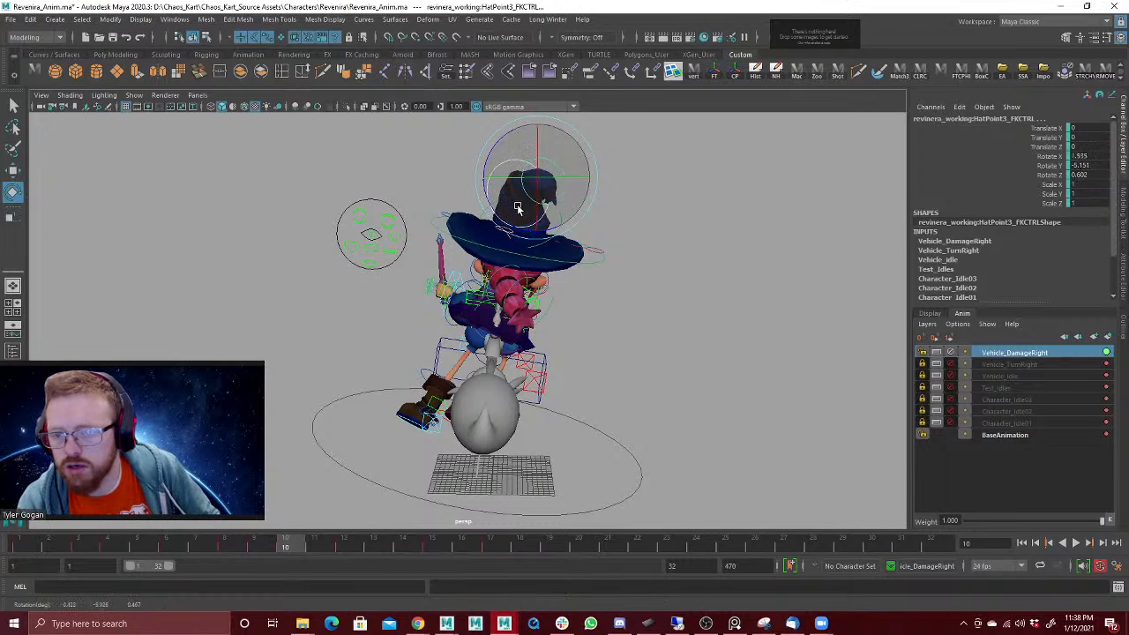
{"action": "left_click_drag", "start_coordinate": [522, 221], "coordinate": [496, 258]}
{"action": "key", "text": "s"}
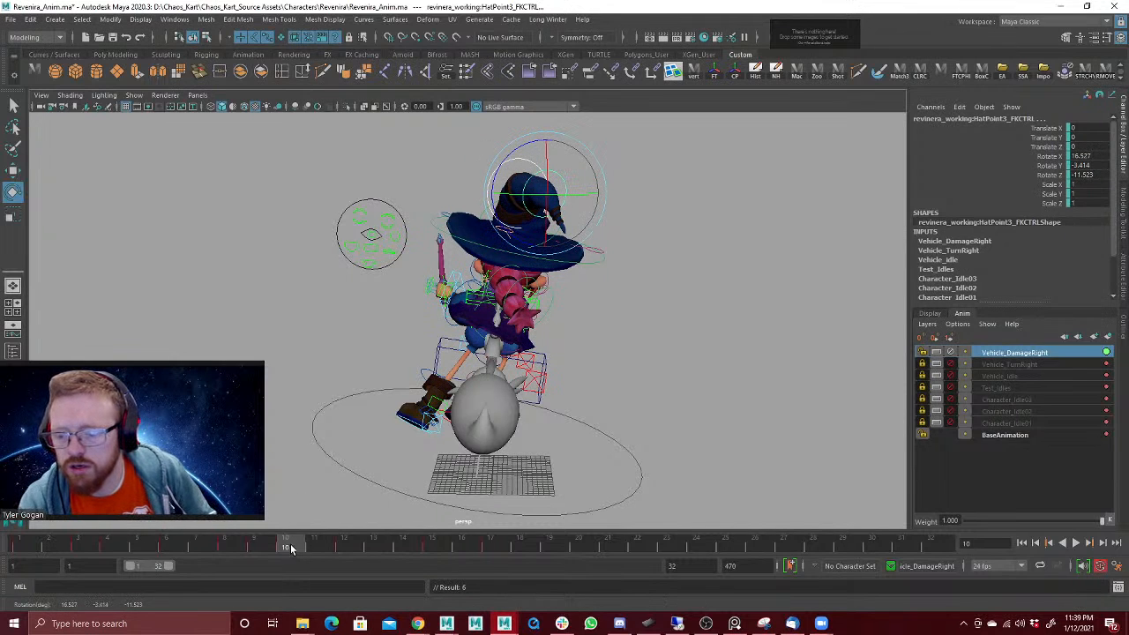
Step: Rotate HatPoint3 at frame 12 to about 11.5, 49.4, 21.4 so the hat tip swings outward
{"action": "left_click_drag", "start_coordinate": [282, 551], "coordinate": [277, 549]}
{"action": "mouse_move", "coordinate": [327, 547]}
{"action": "left_mouse_down"}
{"action": "mouse_move", "coordinate": [377, 541]}
{"action": "mouse_move", "coordinate": [344, 546]}
{"action": "left_mouse_up"}
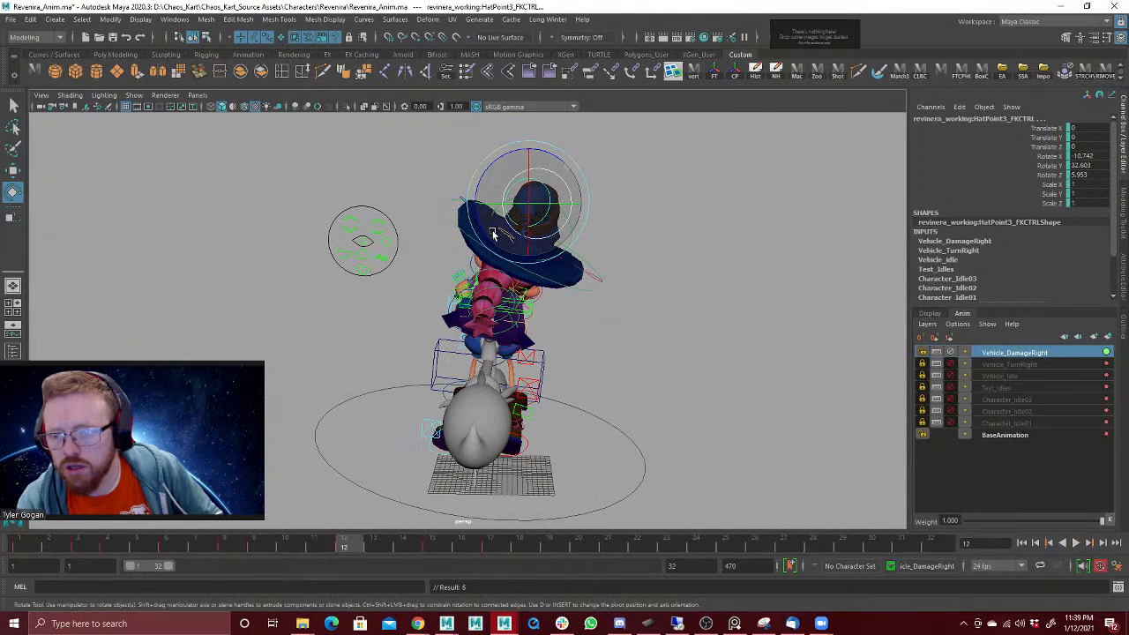
{"action": "left_click_drag", "start_coordinate": [493, 234], "coordinate": [515, 237]}
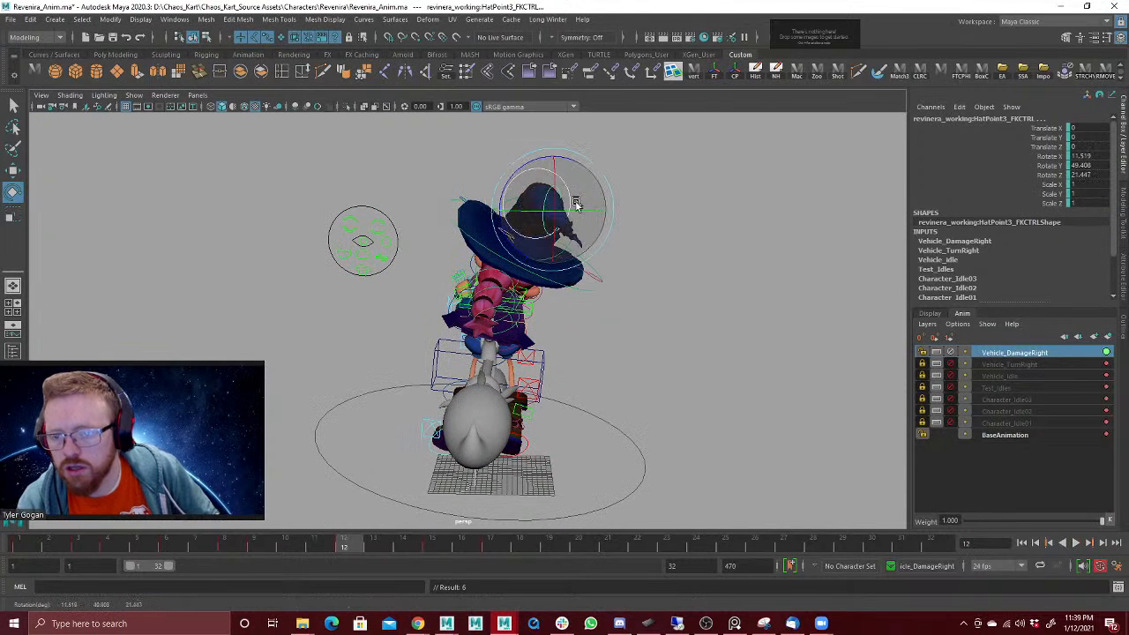
Step: Review the hat tip's motion in playback and compare its poses at frames 1 and 17
{"action": "left_click_drag", "start_coordinate": [362, 547], "coordinate": [434, 546]}
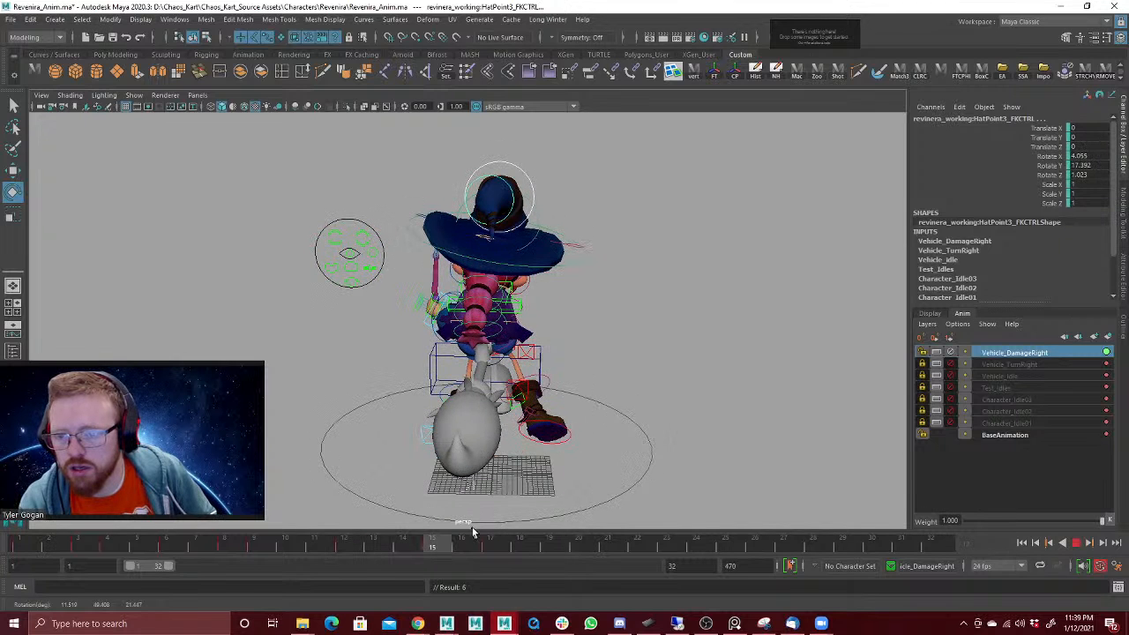
{"action": "key", "text": "alt+v"}
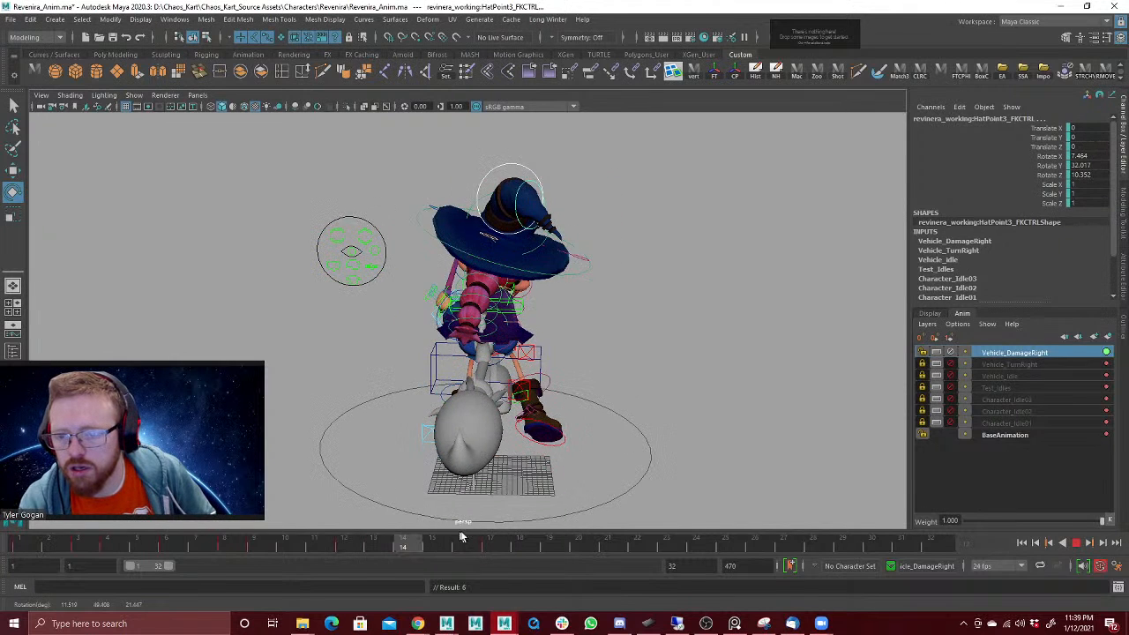
{"action": "mouse_move", "coordinate": [213, 568]}
{"action": "left_mouse_down"}
{"action": "mouse_move", "coordinate": [2, 590]}
{"action": "mouse_move", "coordinate": [4, 571]}
{"action": "left_mouse_up"}
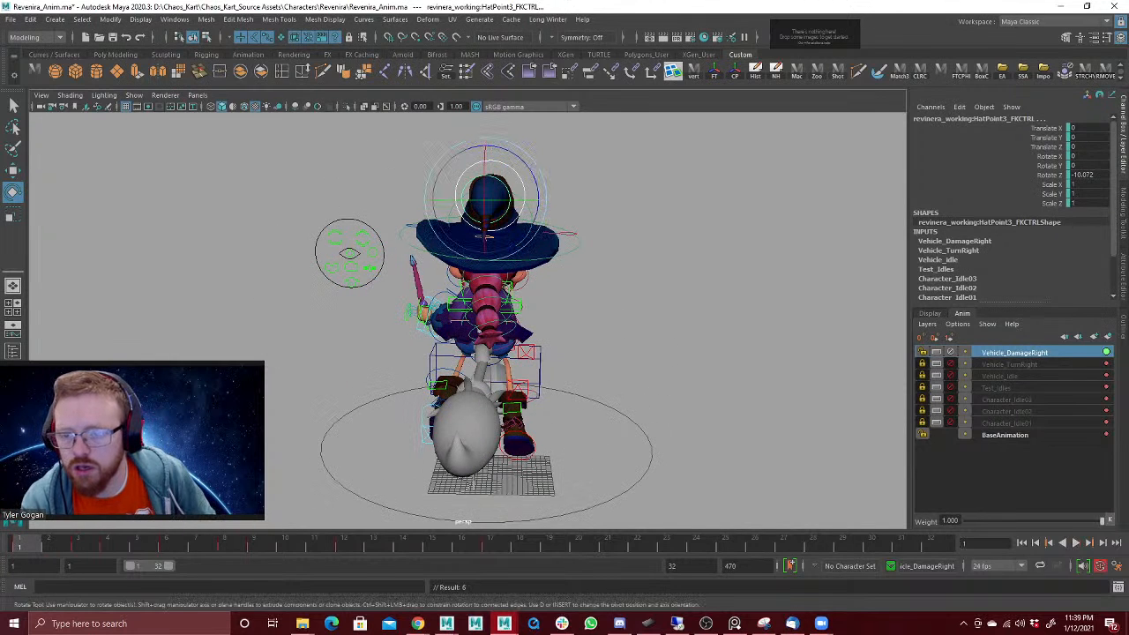
{"action": "left_click", "coordinate": [490, 545]}
{"action": "left_click_drag", "start_coordinate": [616, 367], "coordinate": [622, 366], "text": "alt"}
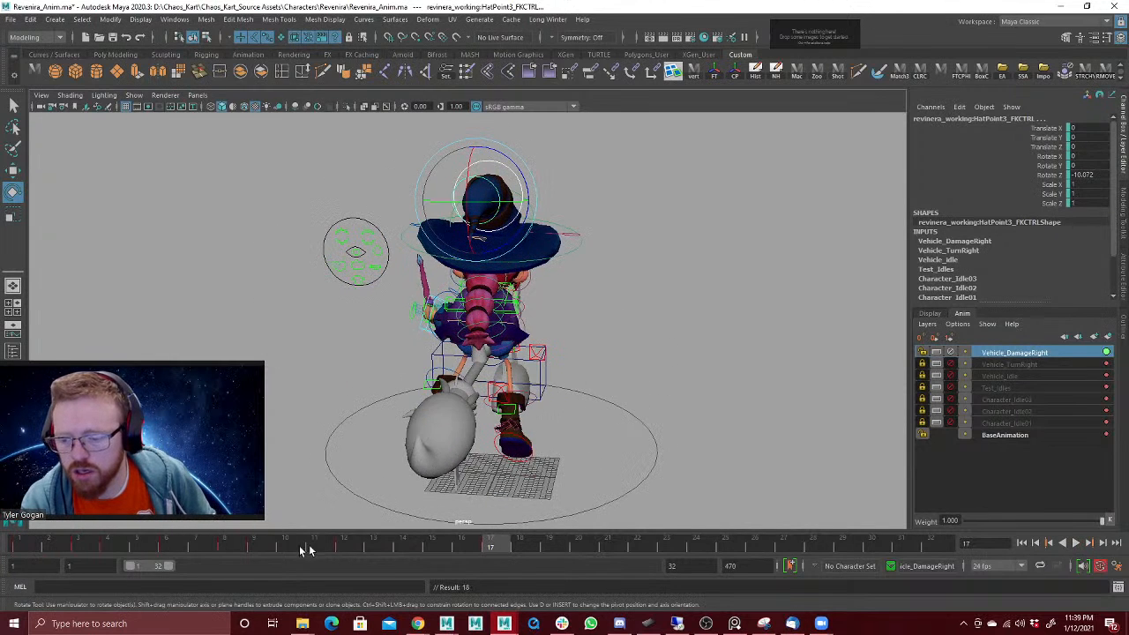
Step: Move HatPoint3's follow-through key to frame 14 and review the hat tip's settle in playback
{"action": "key", "text": "alt+v"}
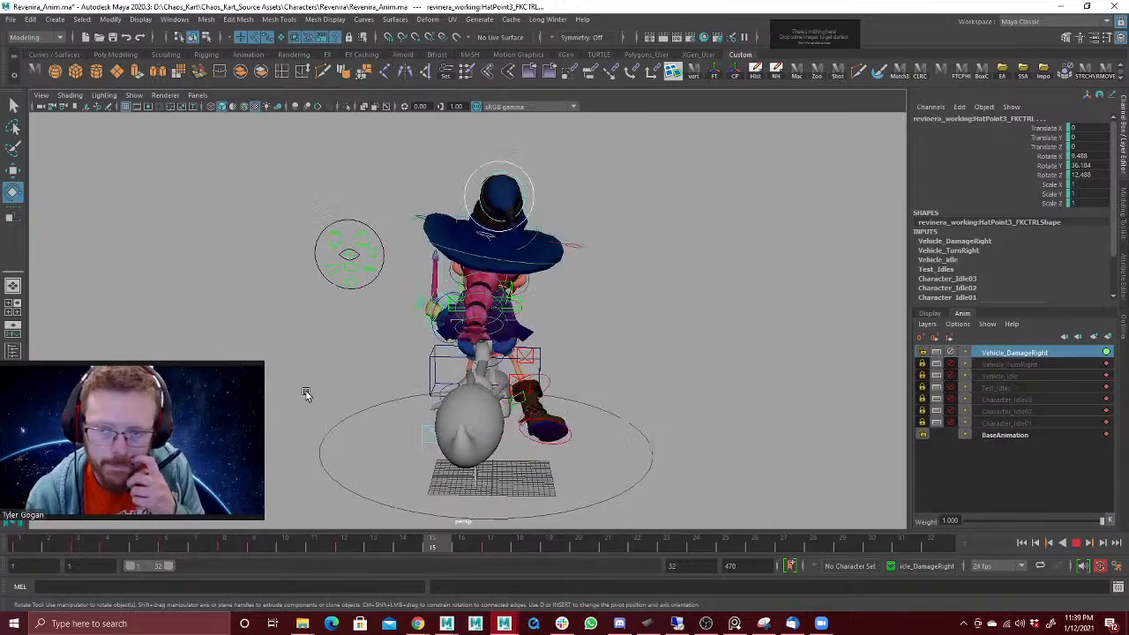
{"action": "left_click", "coordinate": [1077, 542]}
{"action": "mouse_move", "coordinate": [338, 543]}
{"action": "left_mouse_down"}
{"action": "mouse_move", "coordinate": [406, 542]}
{"action": "mouse_move", "coordinate": [221, 562]}
{"action": "mouse_move", "coordinate": [356, 545]}
{"action": "left_mouse_up"}
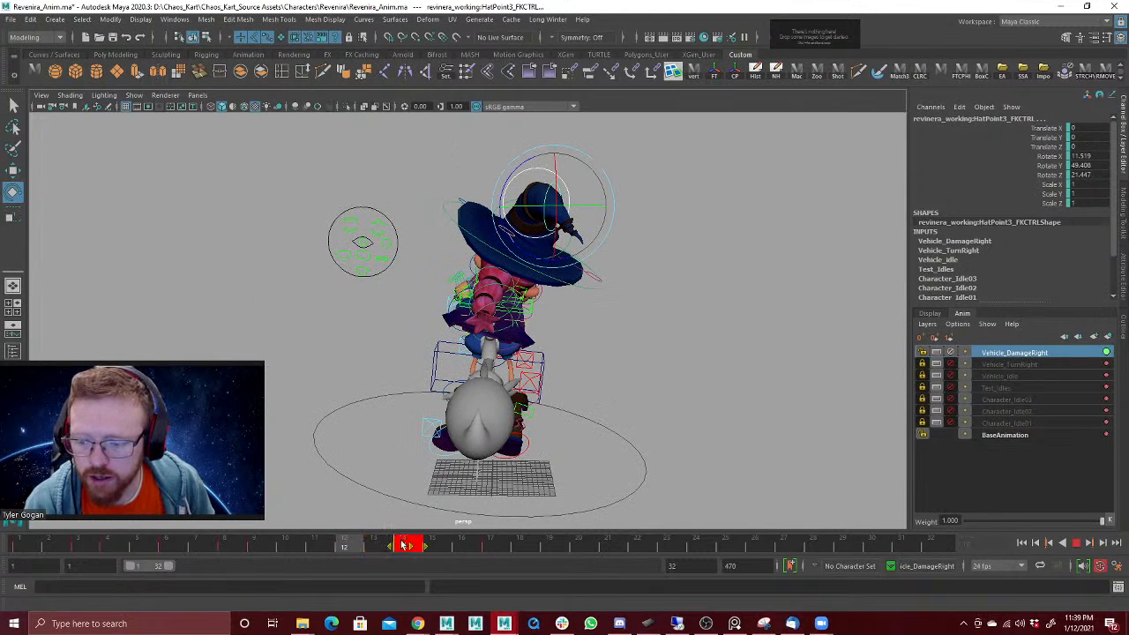
{"action": "key", "text": "alt+v"}
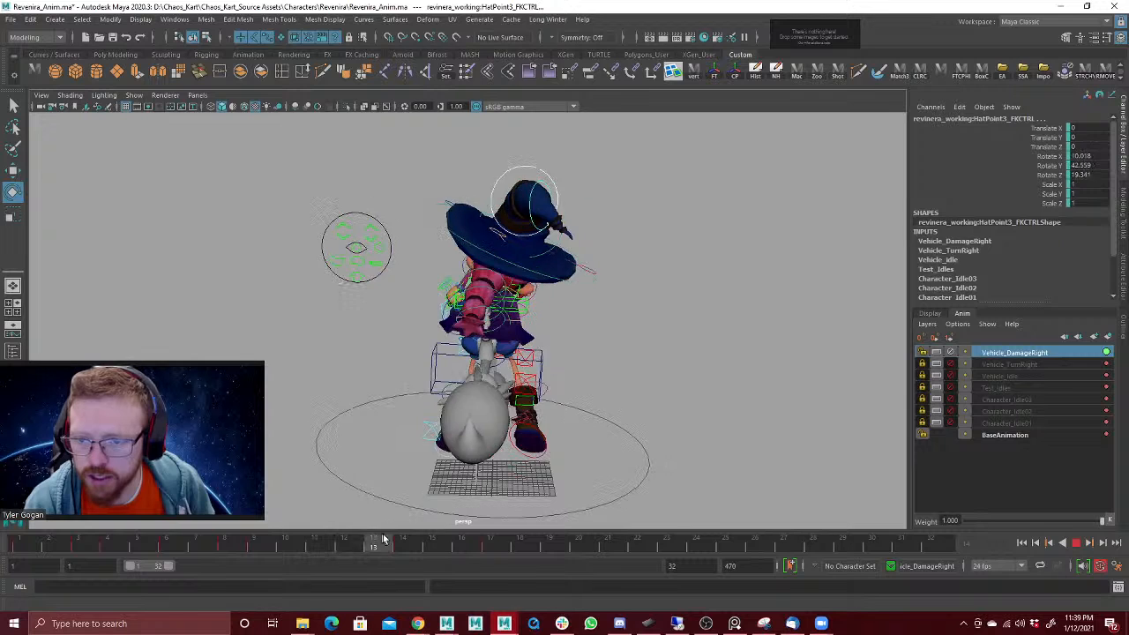
{"action": "key", "text": "alt+v"}
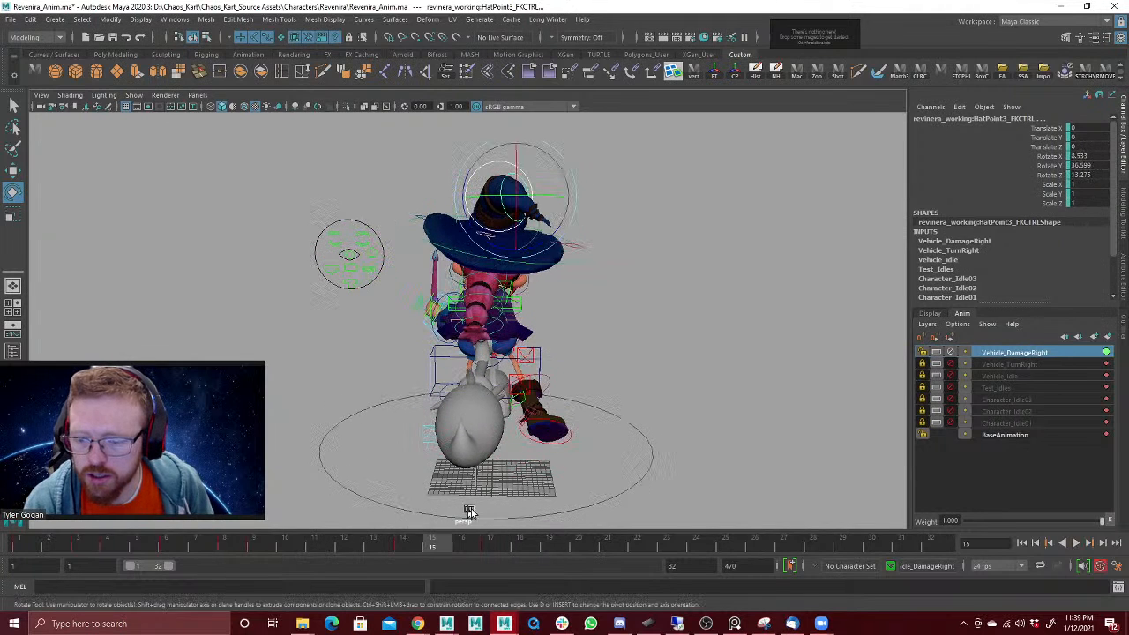
{"action": "left_click", "coordinate": [497, 547], "text": "shift"}
{"action": "key", "text": "alt+v"}
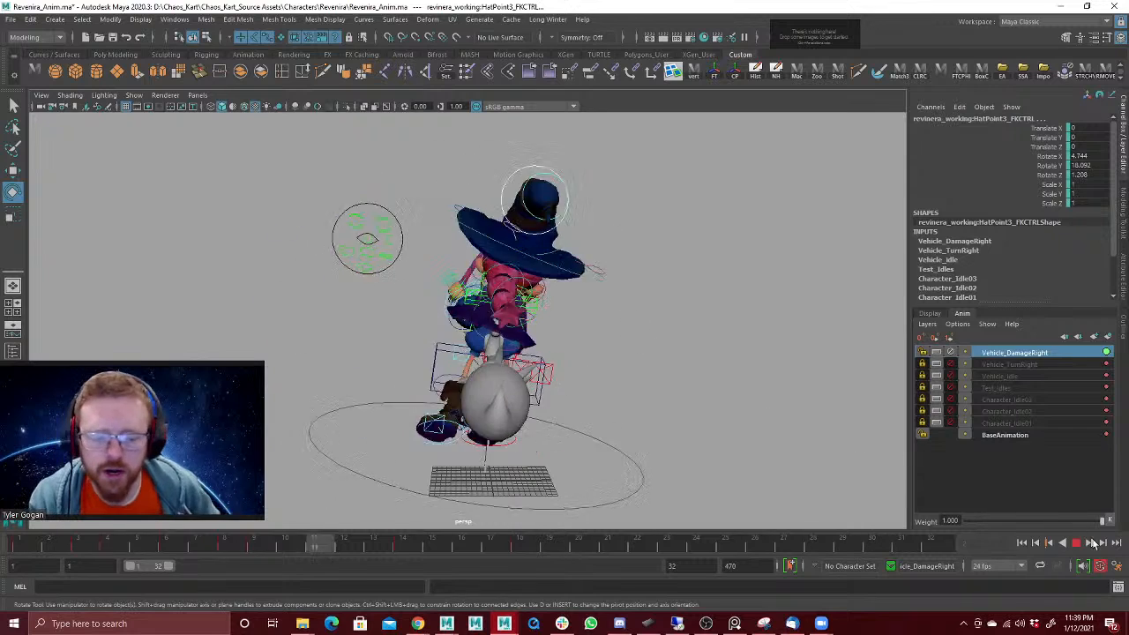
{"action": "key", "text": "Escape"}
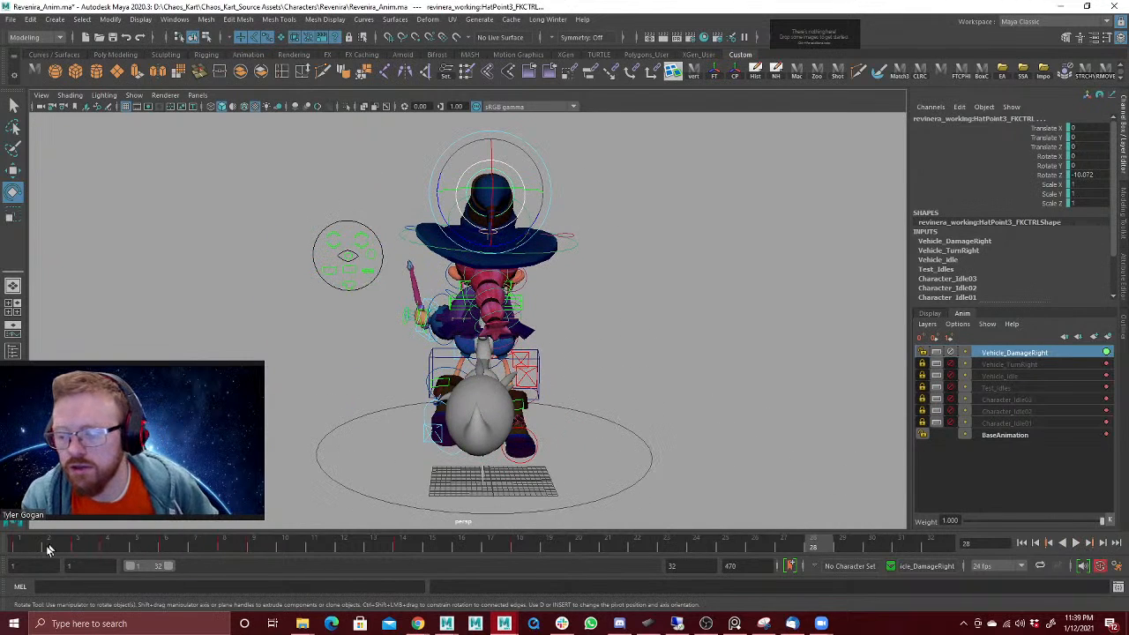
Step: Select the Ponytail1 control and shift its keys from frame 4 onward two frames later, so they start at frame 6
{"action": "key", "text": "alt+v"}
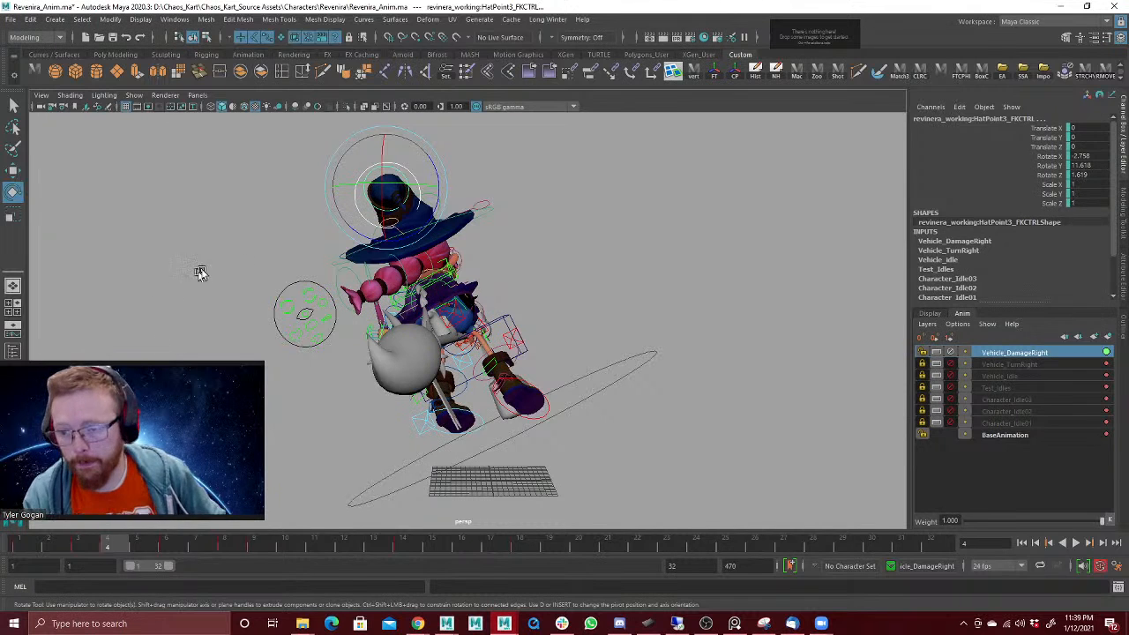
{"action": "left_click", "coordinate": [356, 270]}
{"action": "key", "text": "w"}
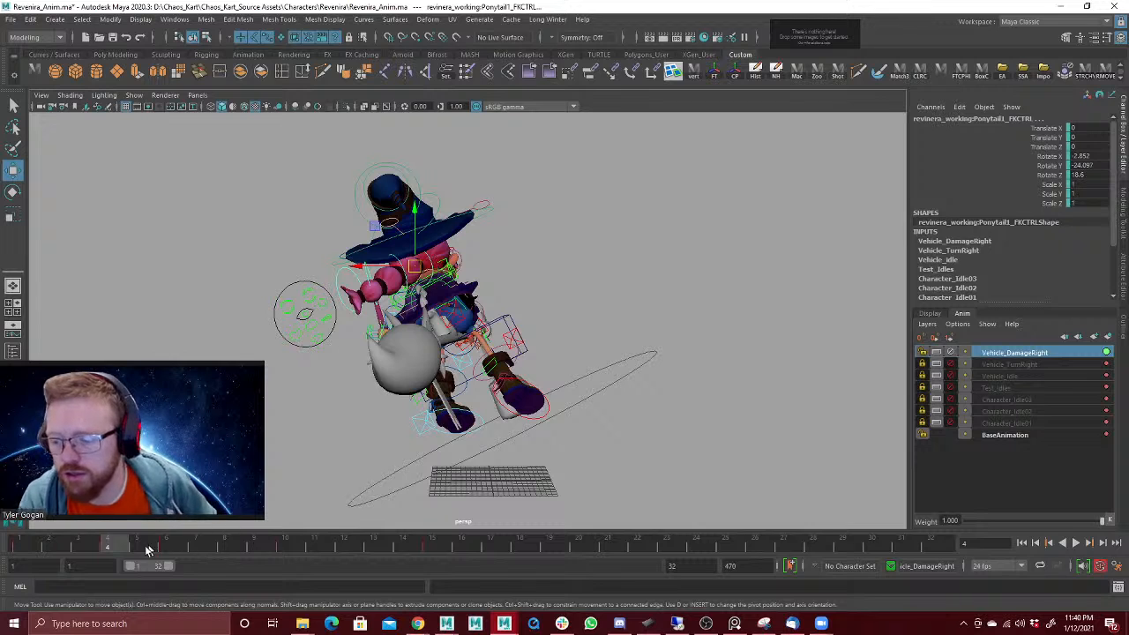
{"action": "left_click_drag", "start_coordinate": [113, 547], "coordinate": [477, 523], "text": "shift"}
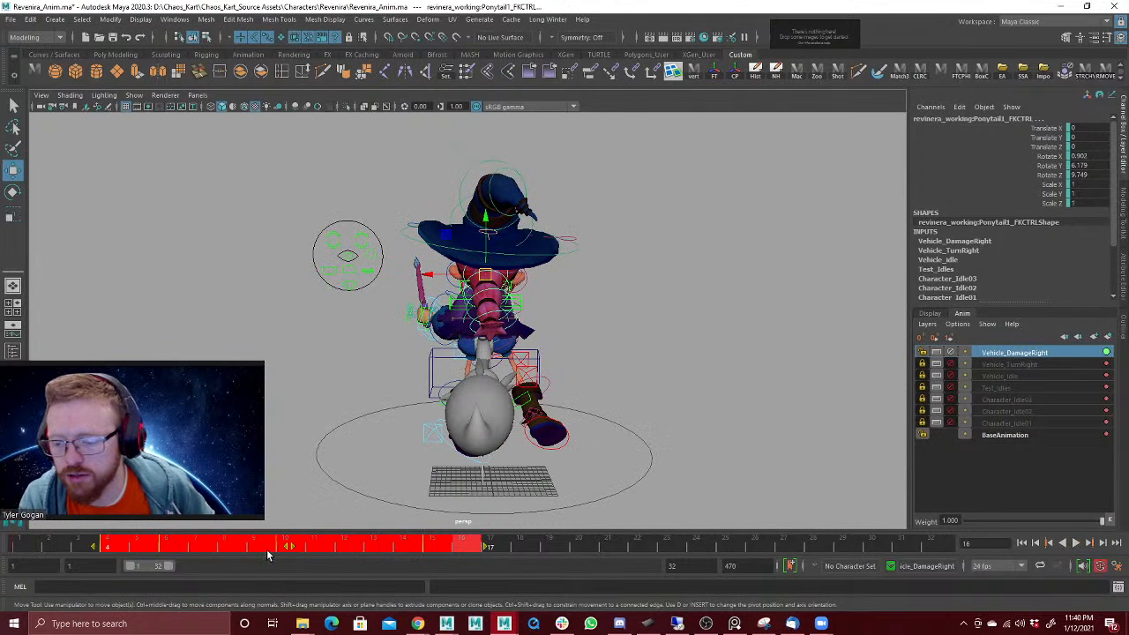
{"action": "left_click_drag", "start_coordinate": [285, 547], "coordinate": [311, 547]}
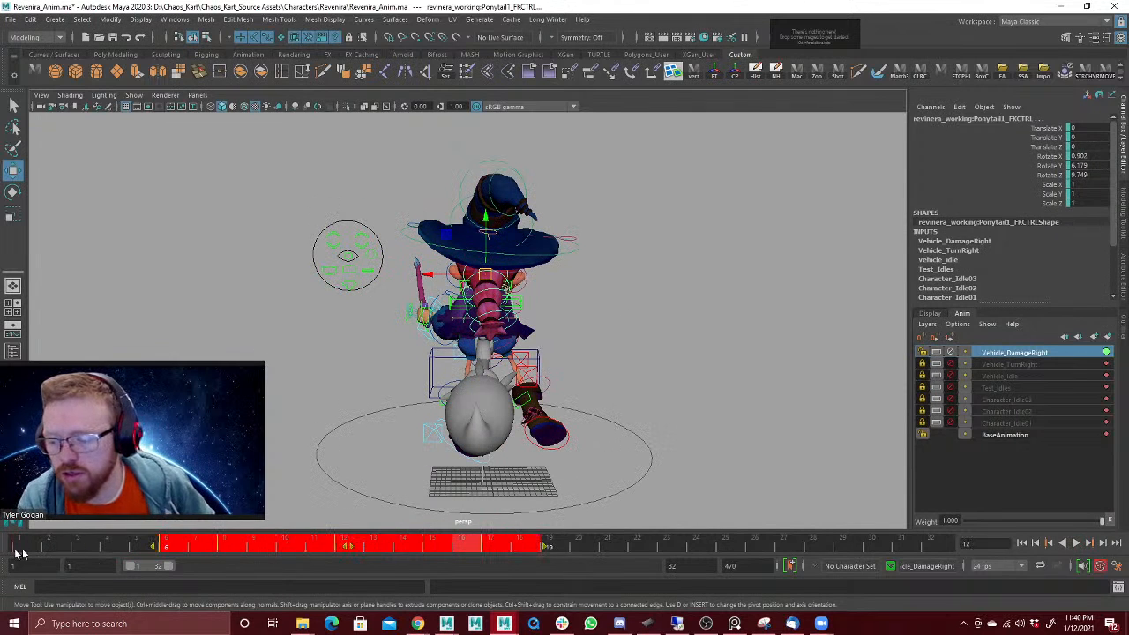
Step: At frame 3, rotate Ponytail1 to about -12.8, 19.1, 8.7 and Ponytail2 to about -20.2, 23.1, -2.2
{"action": "left_click_drag", "start_coordinate": [17, 548], "coordinate": [78, 566]}
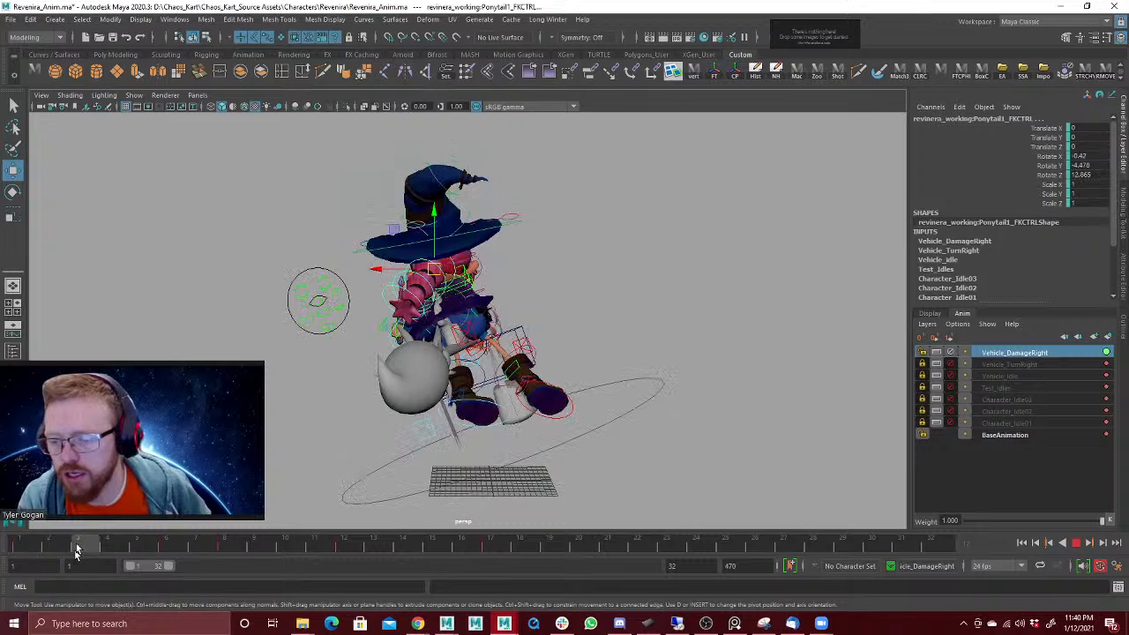
{"action": "key", "text": "e"}
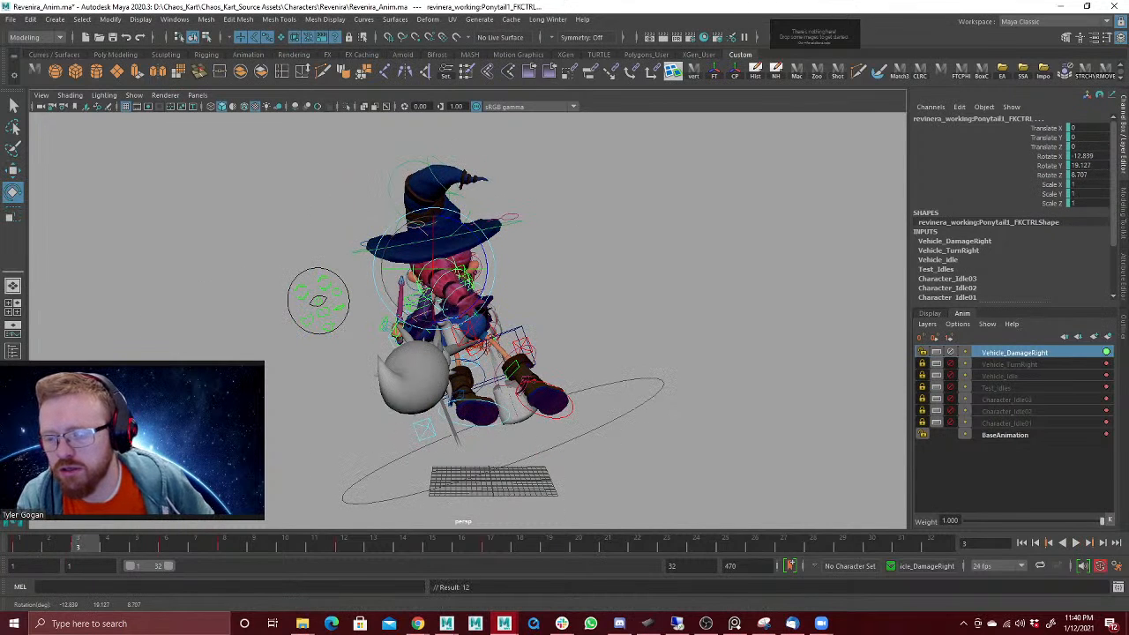
{"action": "left_click_drag", "start_coordinate": [388, 370], "coordinate": [284, 397]}
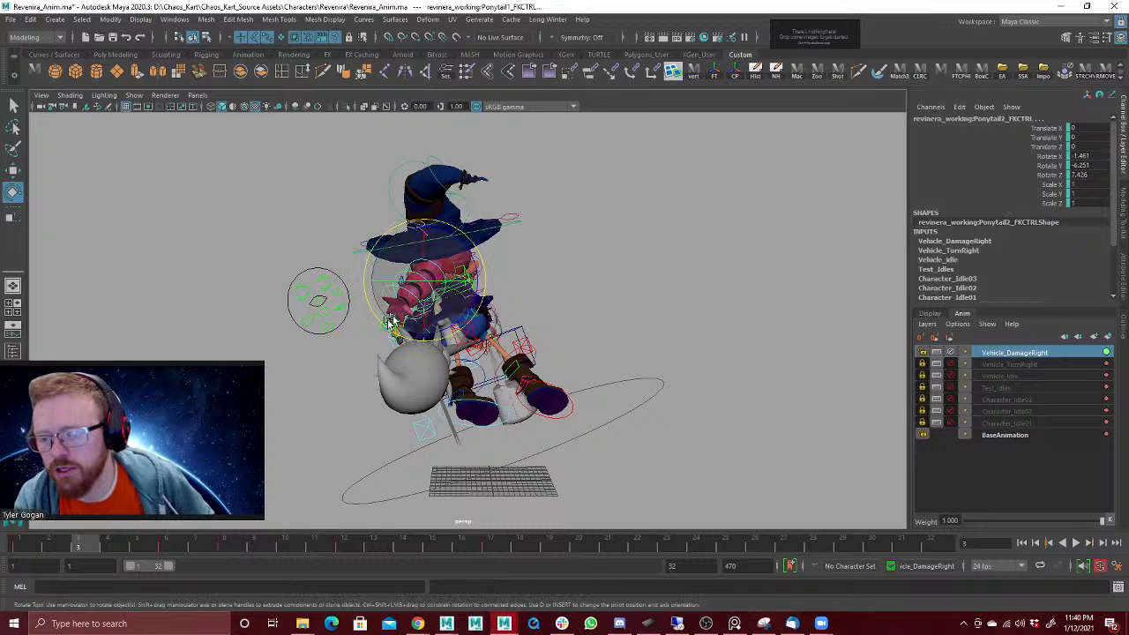
{"action": "left_click_drag", "start_coordinate": [394, 277], "coordinate": [415, 279]}
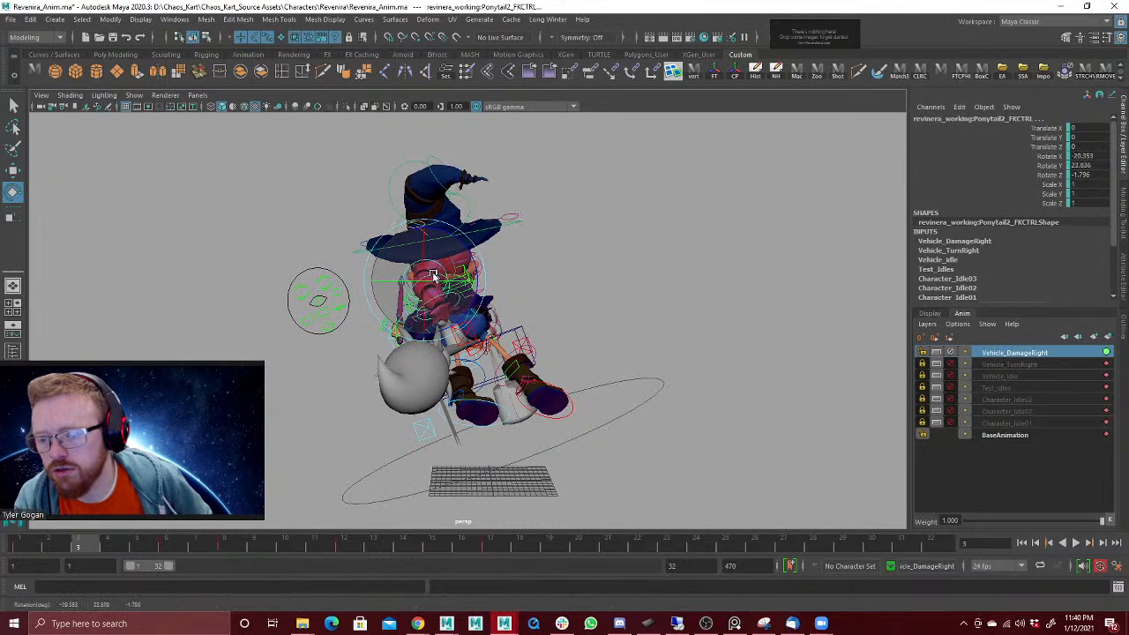
Step: Play the animation and rotate Ponytail2 at frame 8 to about -13.7, -40.8, 26.4 so the ponytail swings up
{"action": "key", "text": "alt+v"}
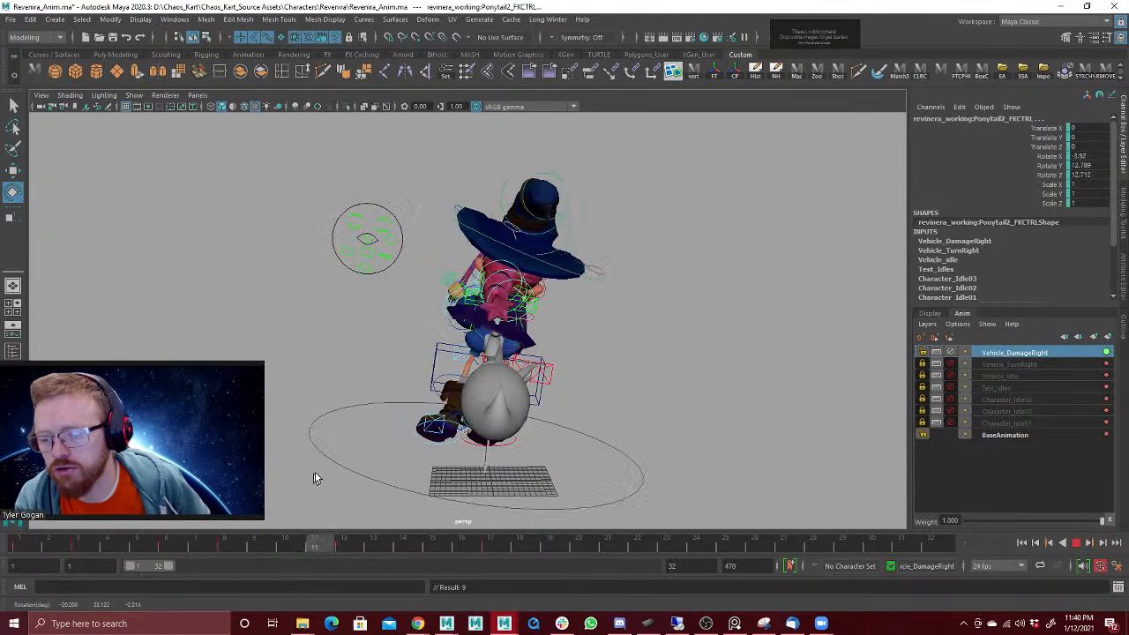
{"action": "key", "text": "alt+v"}
{"action": "key", "text": "period"}
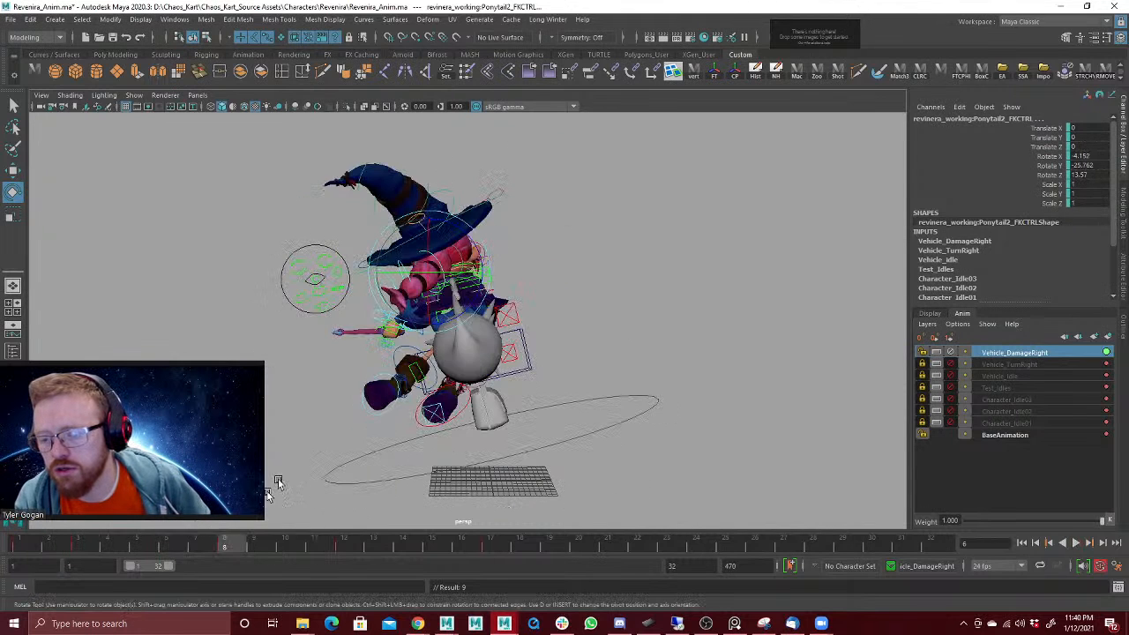
{"action": "left_click_drag", "start_coordinate": [424, 292], "coordinate": [436, 303]}
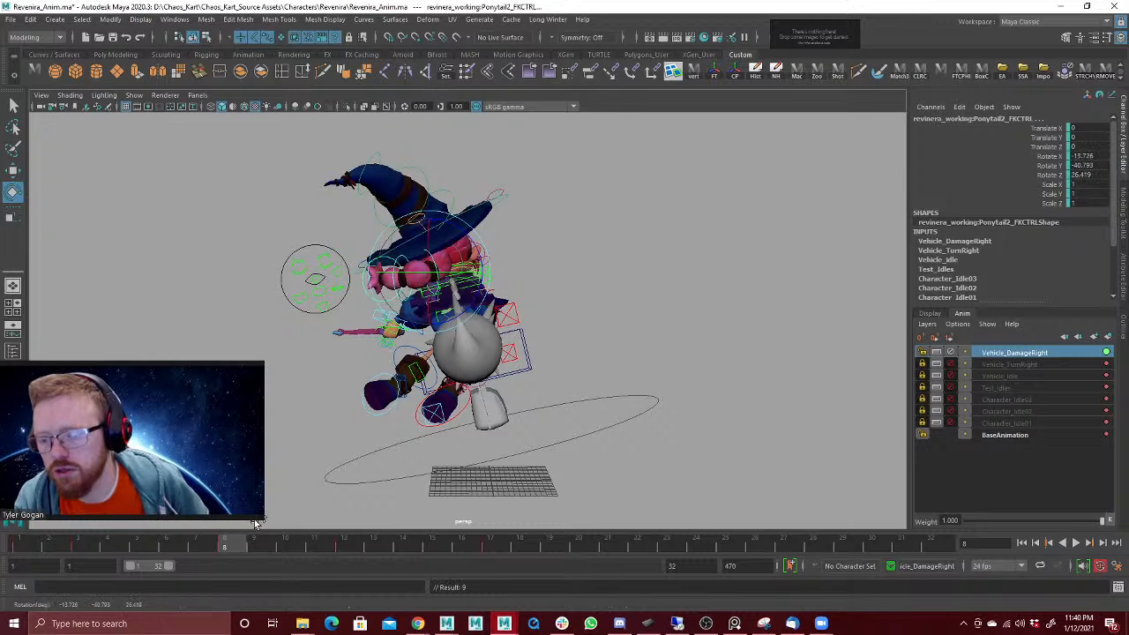
Step: Shift Ponytail2's keys from frame 12 onward one frame later, so they start at frame 13
{"action": "left_click_drag", "start_coordinate": [225, 546], "coordinate": [381, 503]}
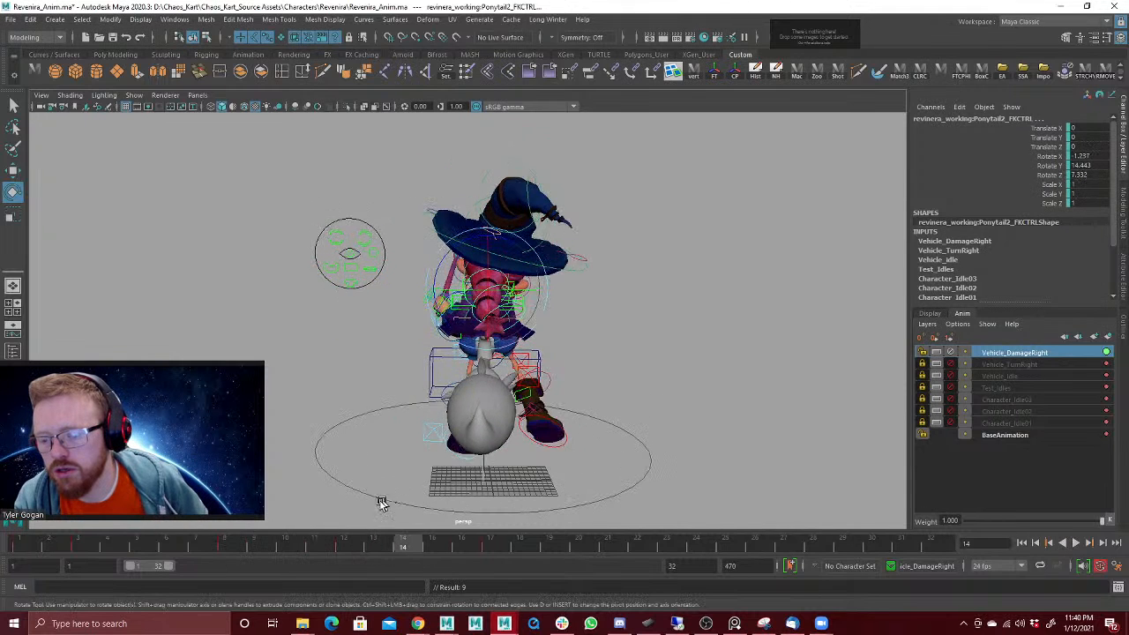
{"action": "left_click_drag", "start_coordinate": [346, 545], "coordinate": [542, 543], "text": "shift"}
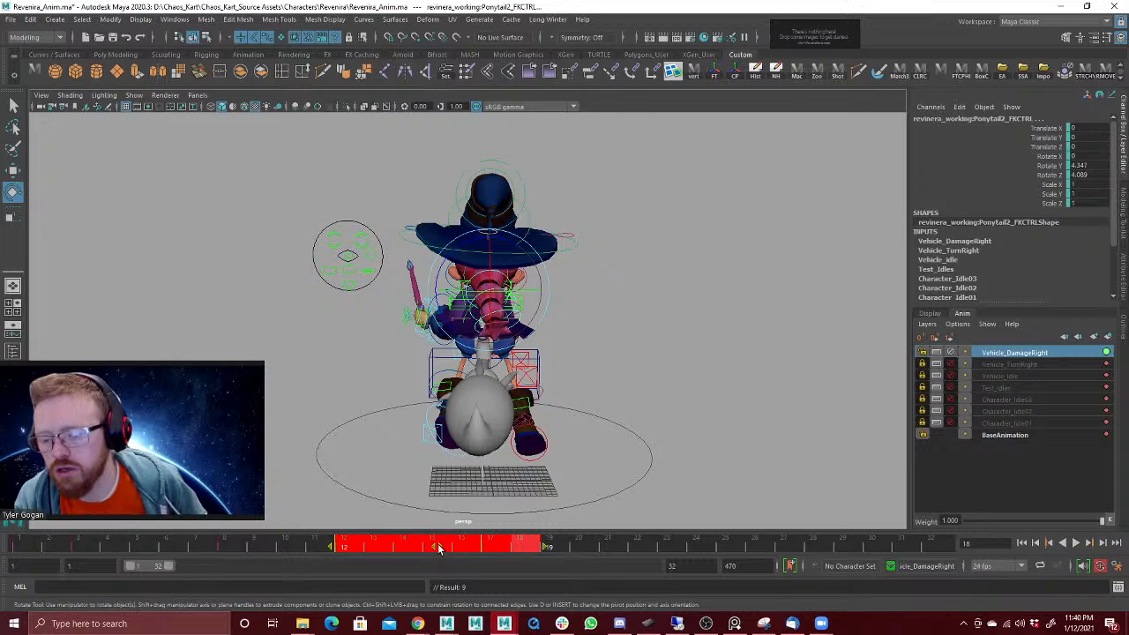
{"action": "left_click_drag", "start_coordinate": [440, 547], "coordinate": [465, 546]}
Step: Rotate Ponytail2 at frame 13 to about -5.1, 35.8, 15.3, key it, and review the swing in playback
{"action": "left_click_drag", "start_coordinate": [226, 551], "coordinate": [375, 530]}
{"action": "left_click_drag", "start_coordinate": [508, 305], "coordinate": [522, 306]}
{"action": "key", "text": "s"}
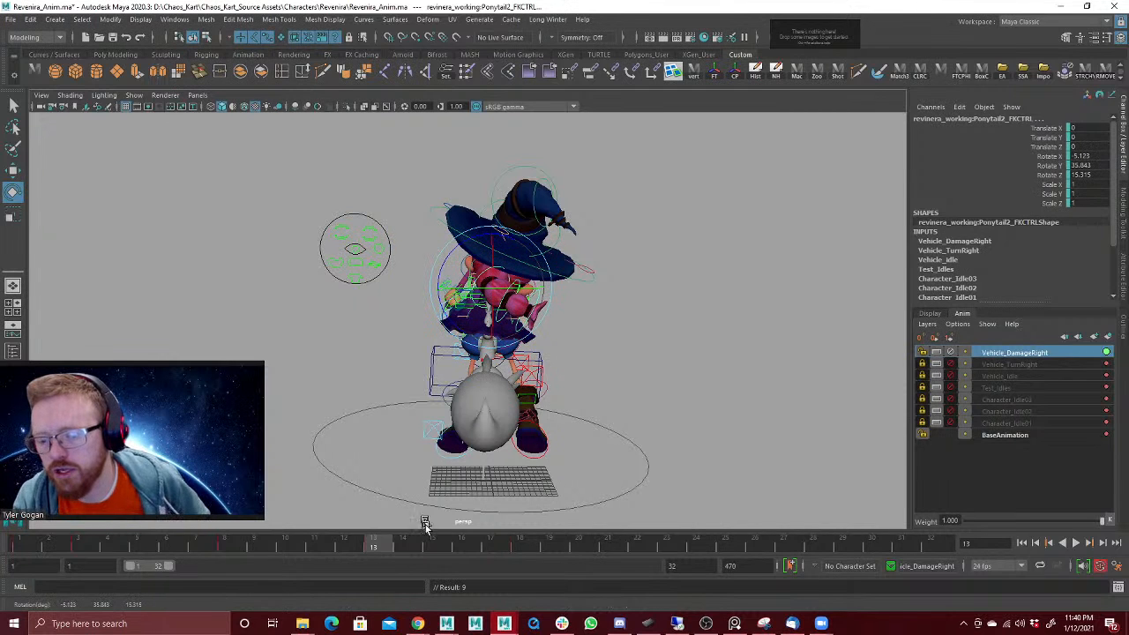
{"action": "left_click_drag", "start_coordinate": [391, 544], "coordinate": [494, 528]}
{"action": "key", "text": "alt+v"}
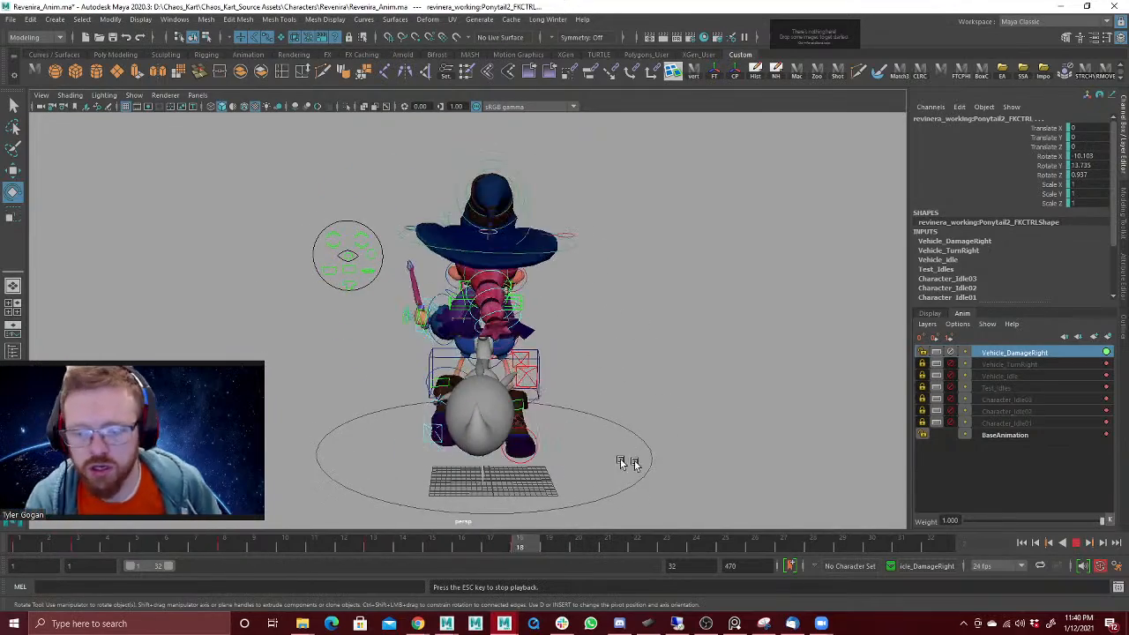
{"action": "left_click", "coordinate": [1078, 544]}
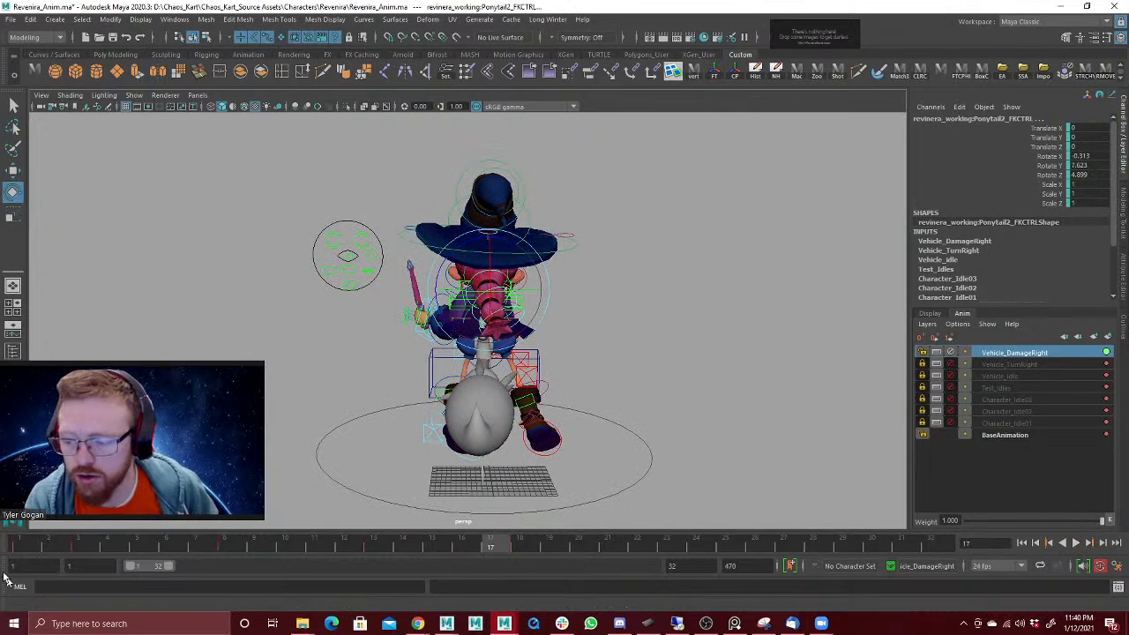
Step: Recheck the ponytail's pose at frame 8 and exaggerate Ponytail2 at frame 13 by rotating it to about -0.8, 37.8, 27.3
{"action": "left_click_drag", "start_coordinate": [18, 543], "coordinate": [224, 536]}
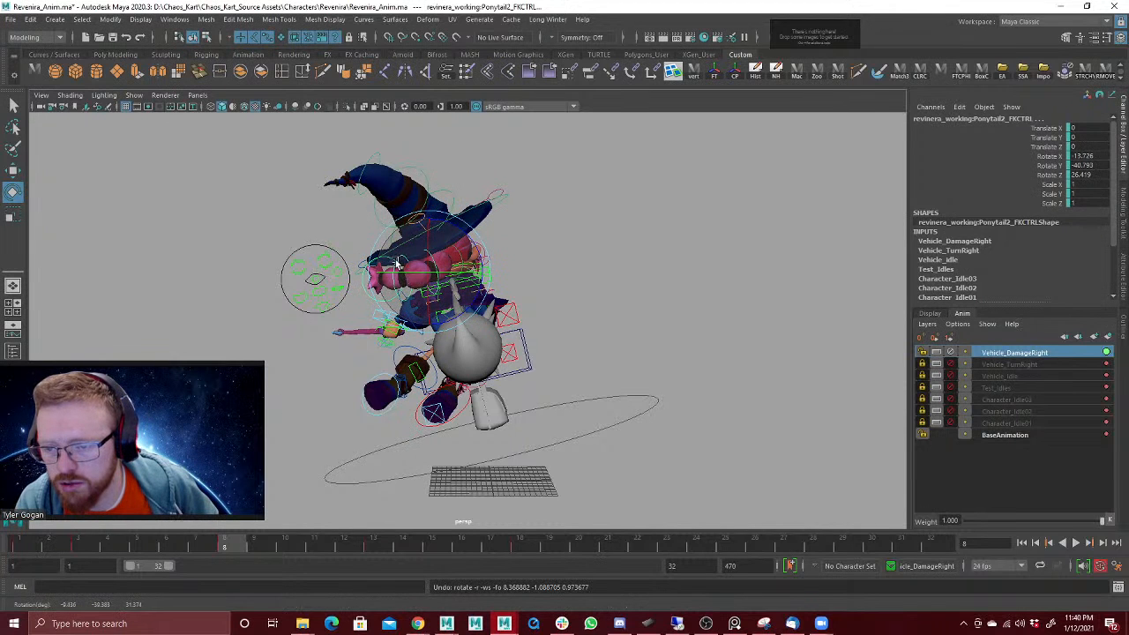
{"action": "key", "text": "alt+v"}
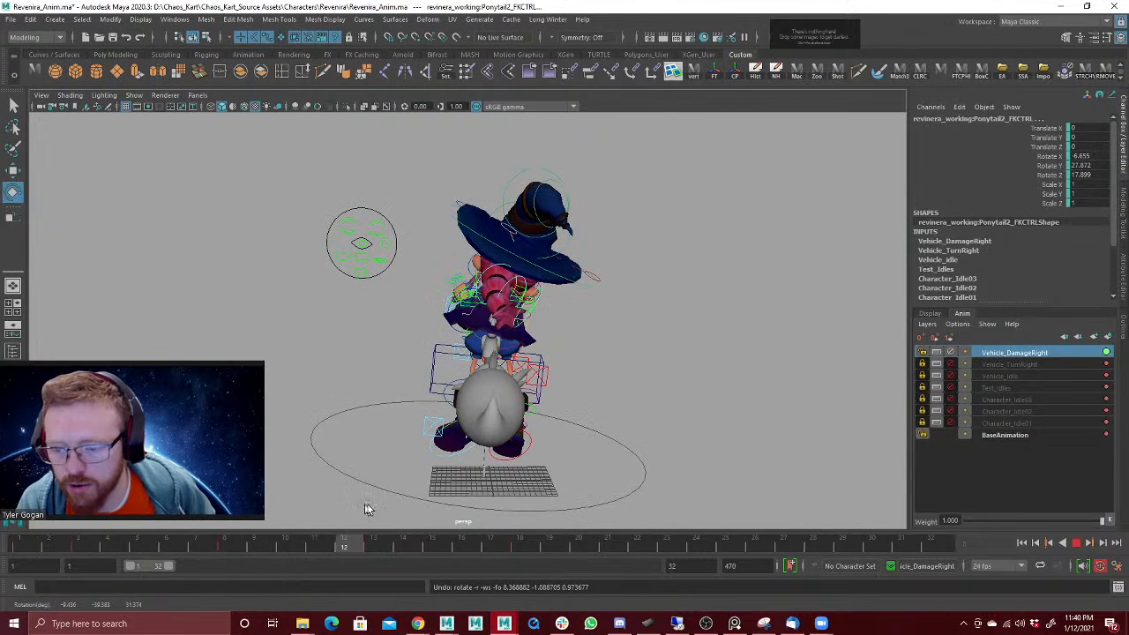
{"action": "key", "text": "alt+v"}
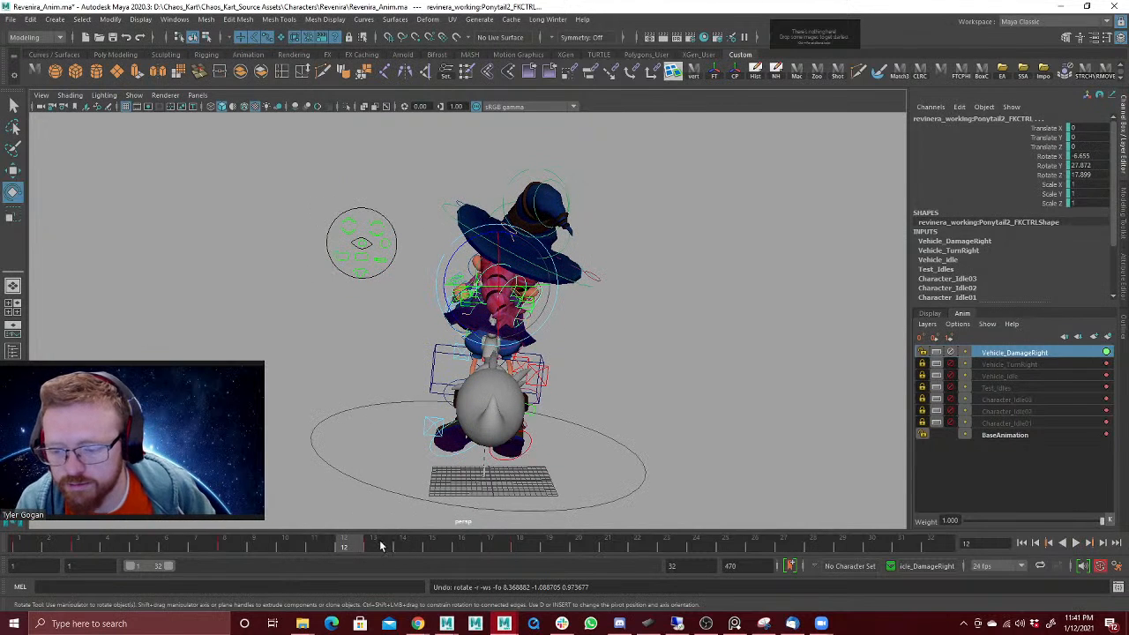
{"action": "left_click", "coordinate": [381, 547]}
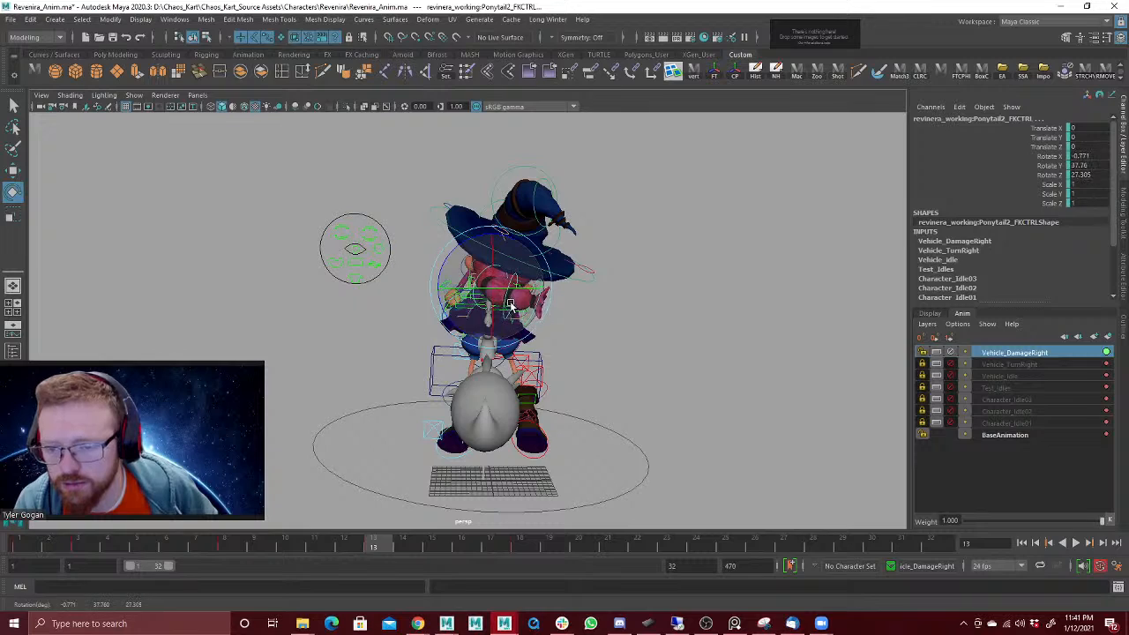
{"action": "key", "text": "alt+v"}
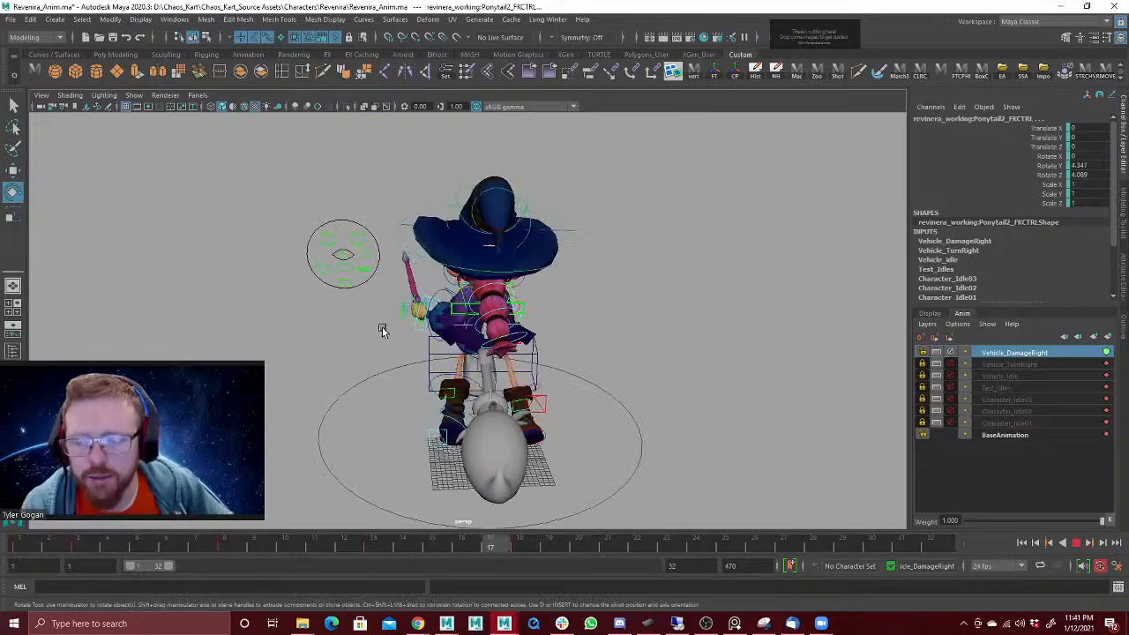
Step: Hide the rig's control curves in the viewport and review the looping damage animation from behind the witch
{"action": "left_click_drag", "start_coordinate": [403, 353], "coordinate": [406, 353], "text": "alt"}
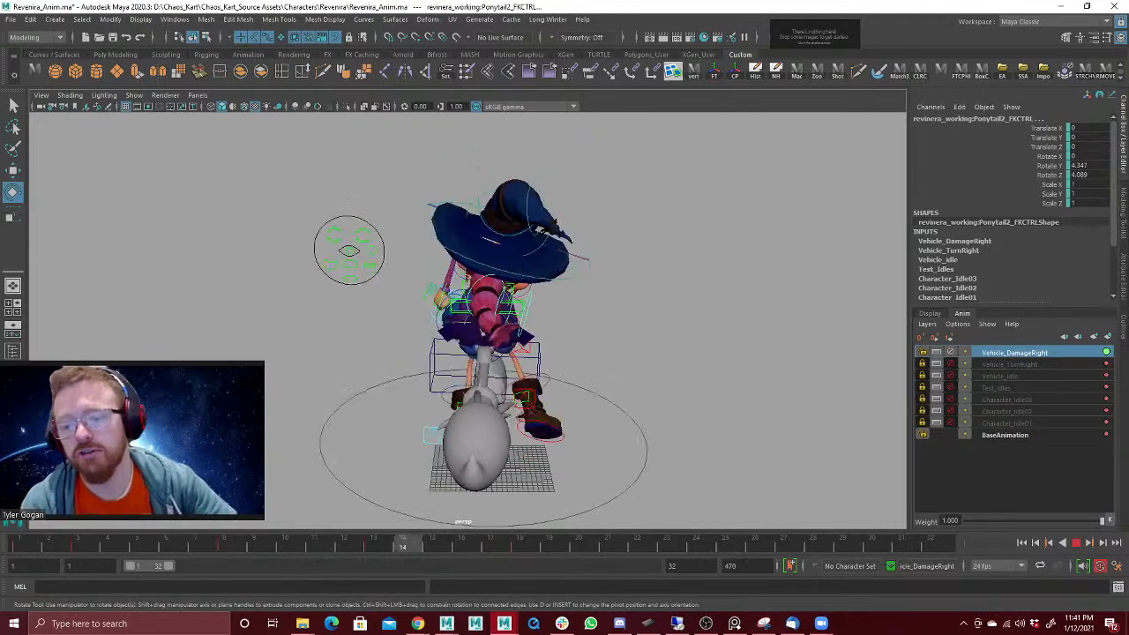
{"action": "left_click", "coordinate": [134, 95]}
{"action": "left_click", "coordinate": [193, 169]}
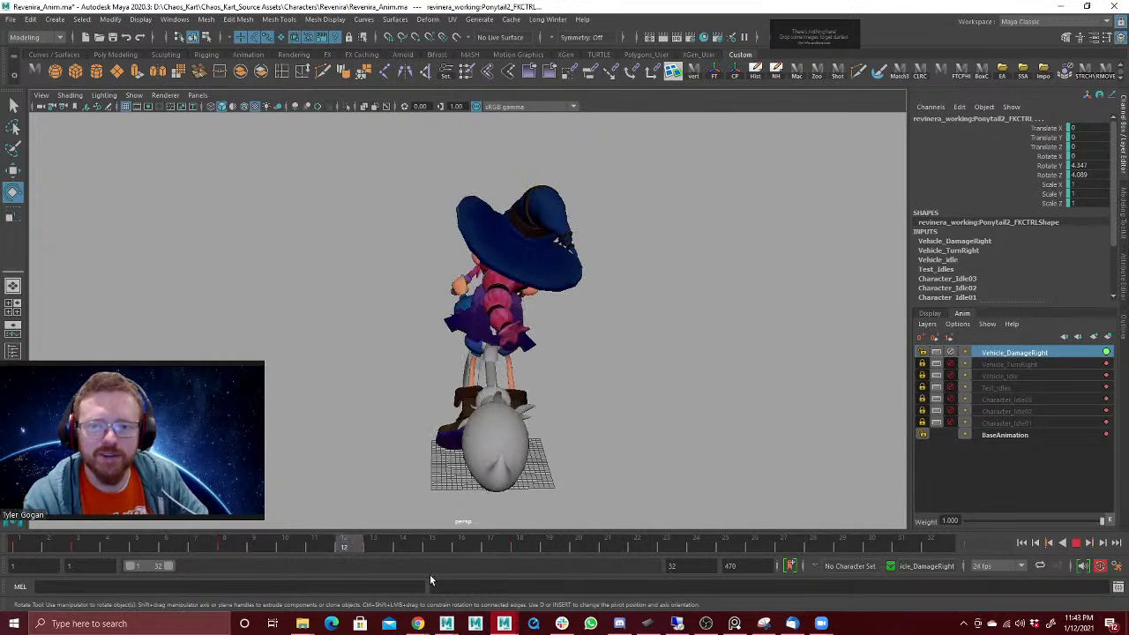
{"action": "left_click", "coordinate": [1080, 544]}
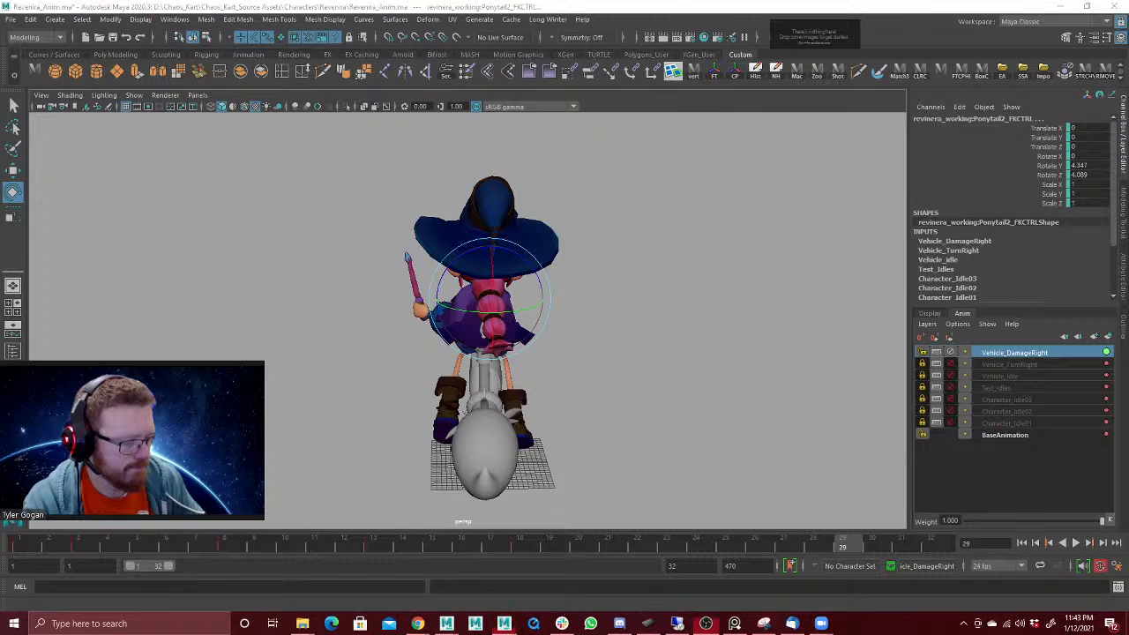